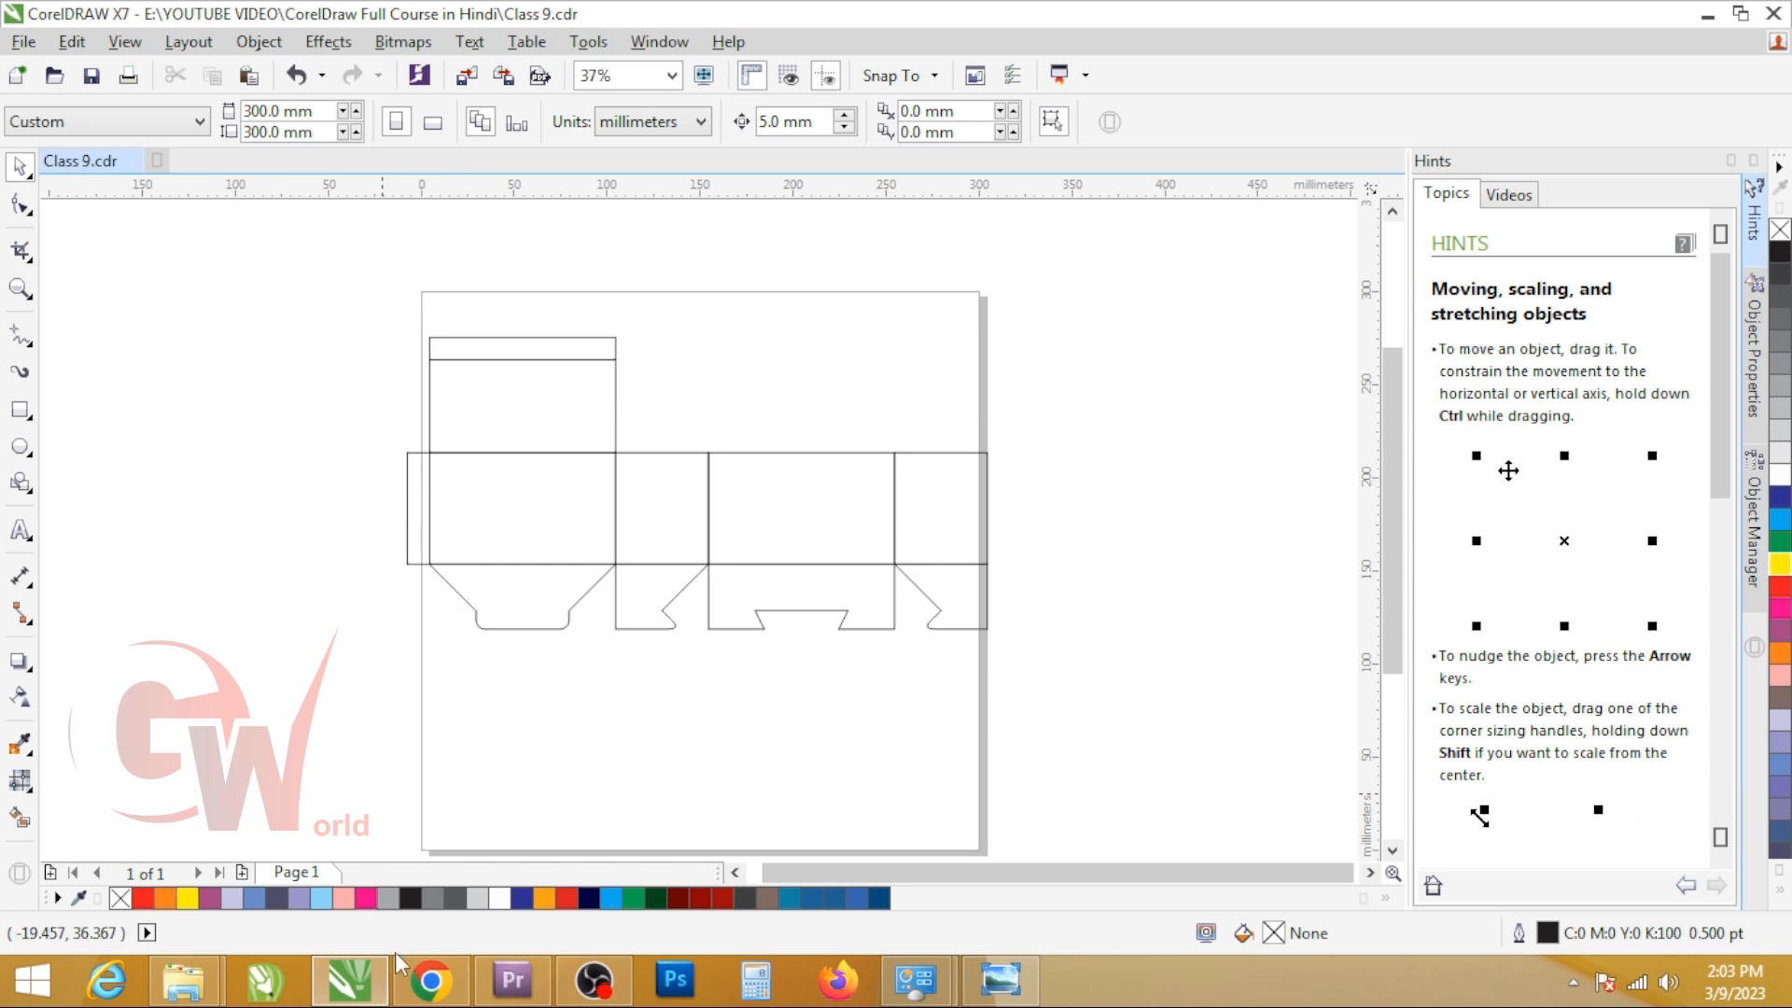
Step: Switch to Chrome and examine the snap lock bottom dieline among the interlock box rules image results, plus the channel's video list
left_click(422, 991)
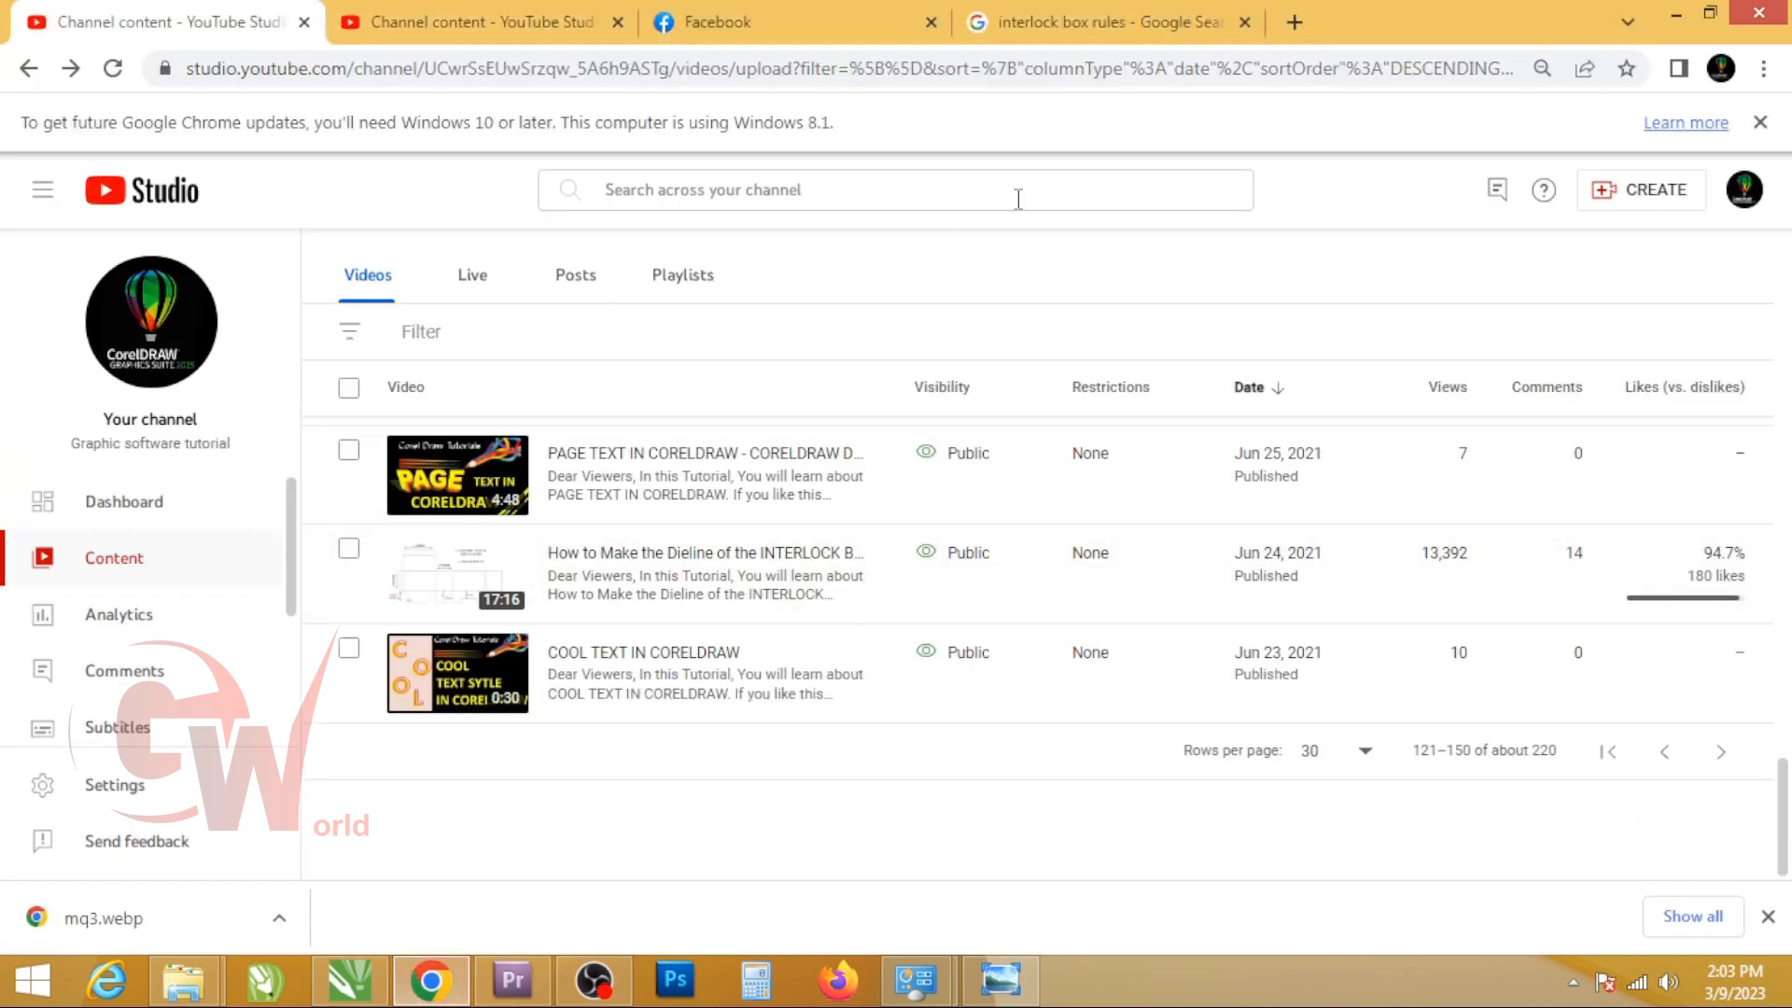
left_click(566, 17)
left_click(1082, 21)
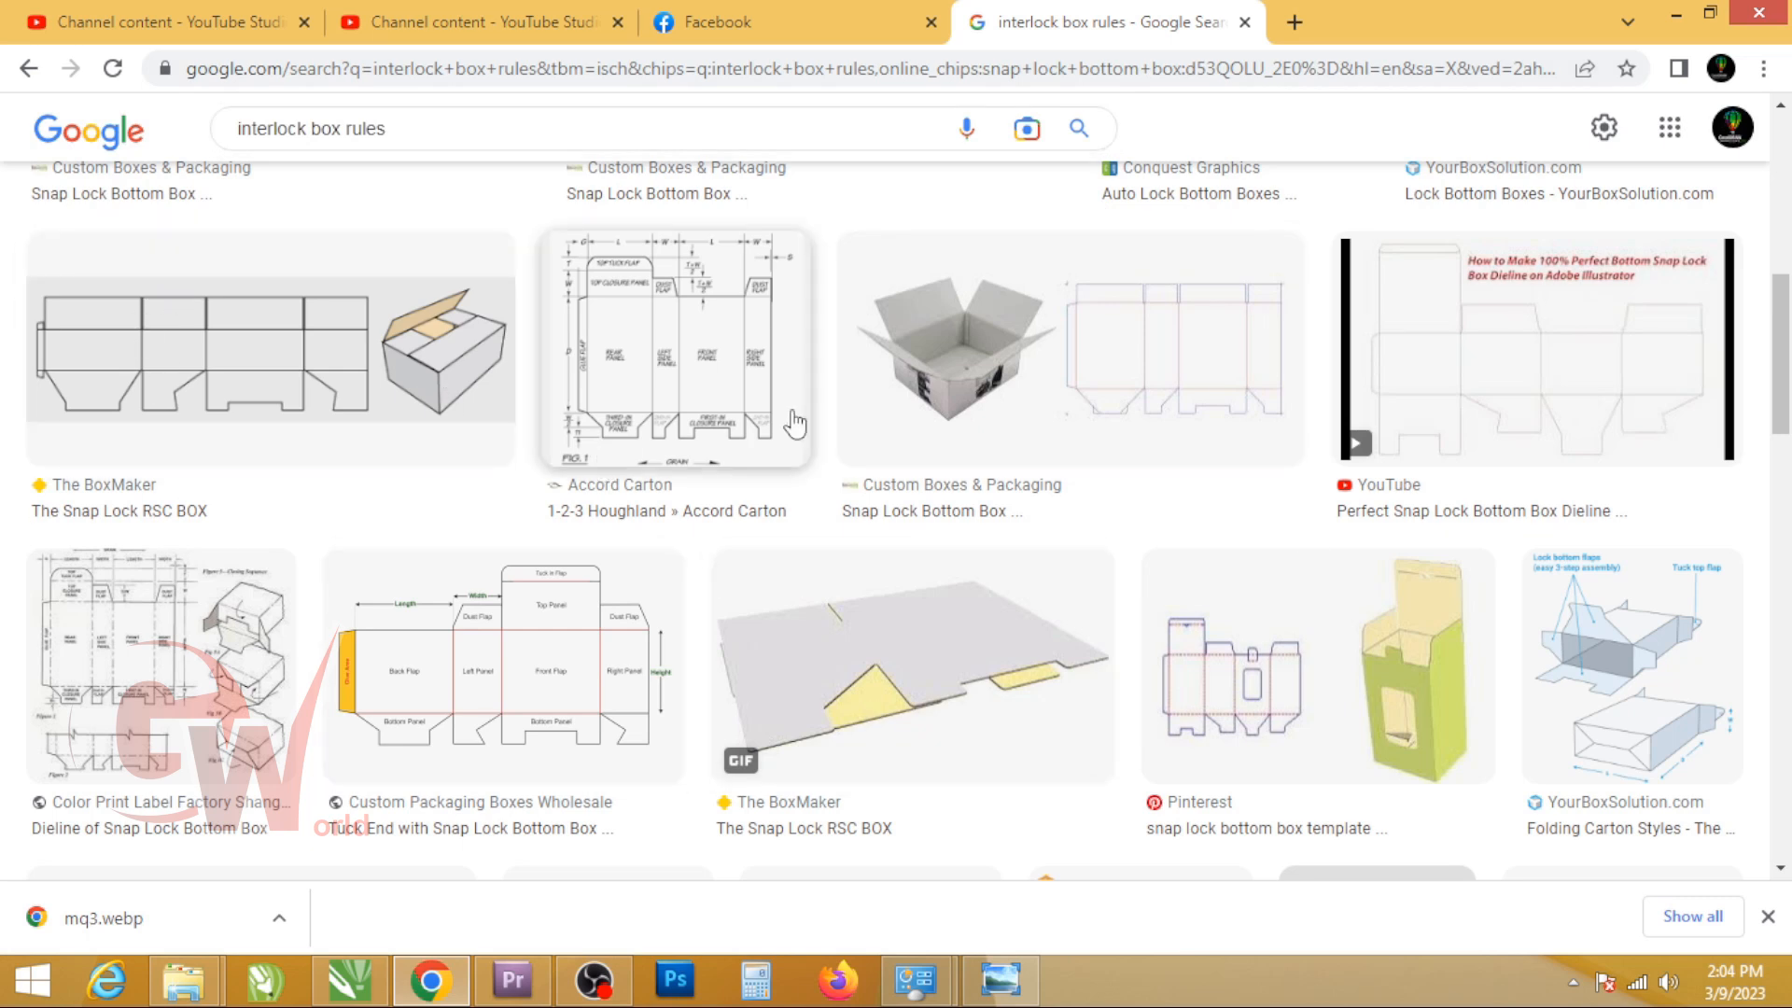
left_click(244, 665)
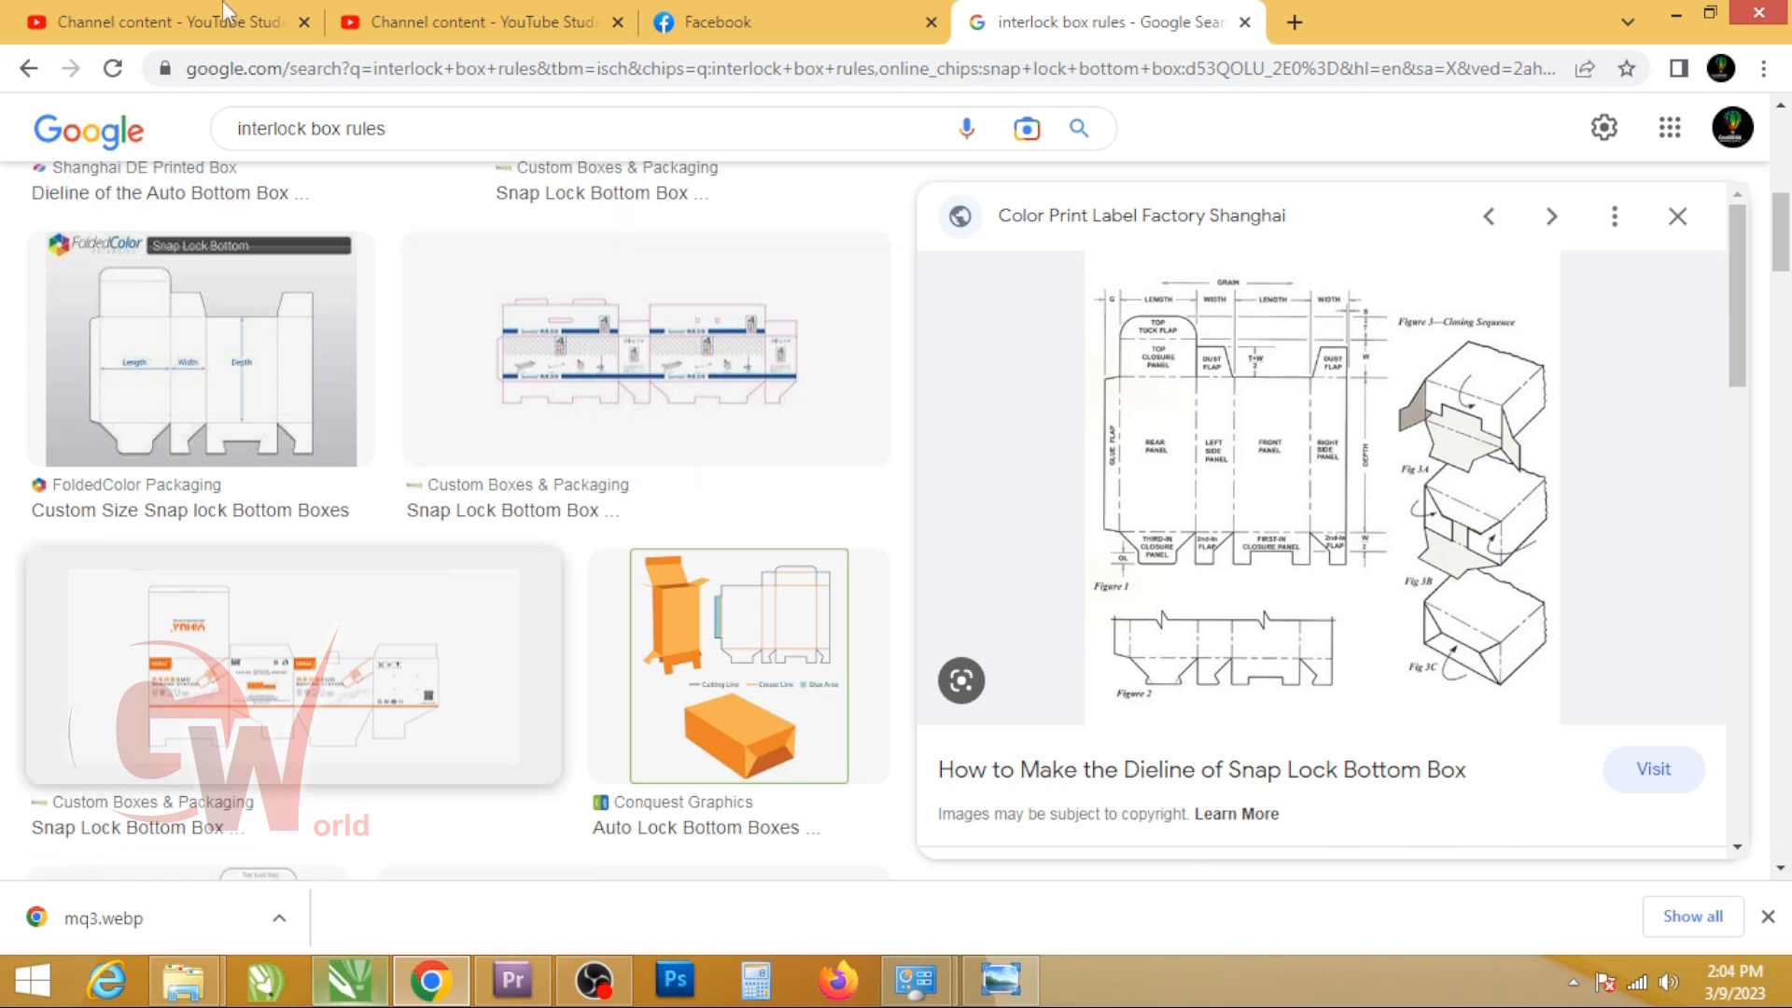
left_click(113, 11)
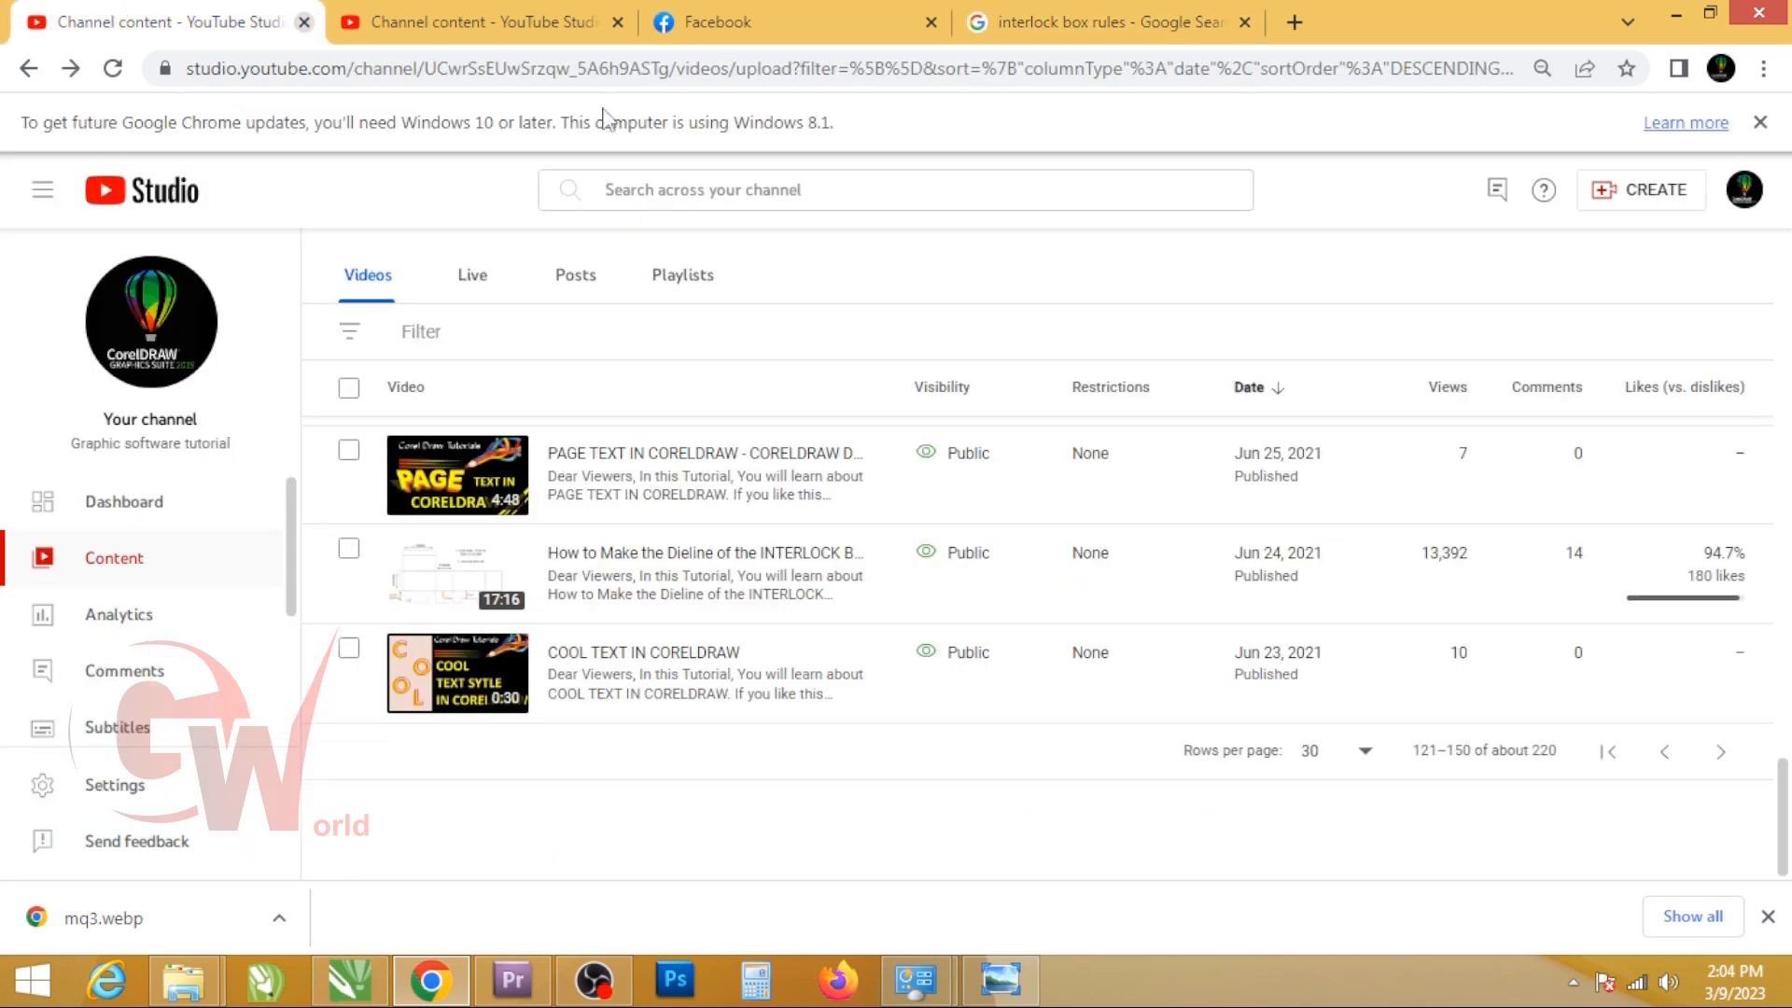
mouse_move(444, 576)
Step: Switch back to CorelDRAW and select the bottom flaps below the box panels to examine them
left_click(349, 980)
left_click_drag(292, 268, 1144, 642)
left_click_drag(1049, 527, 406, 695)
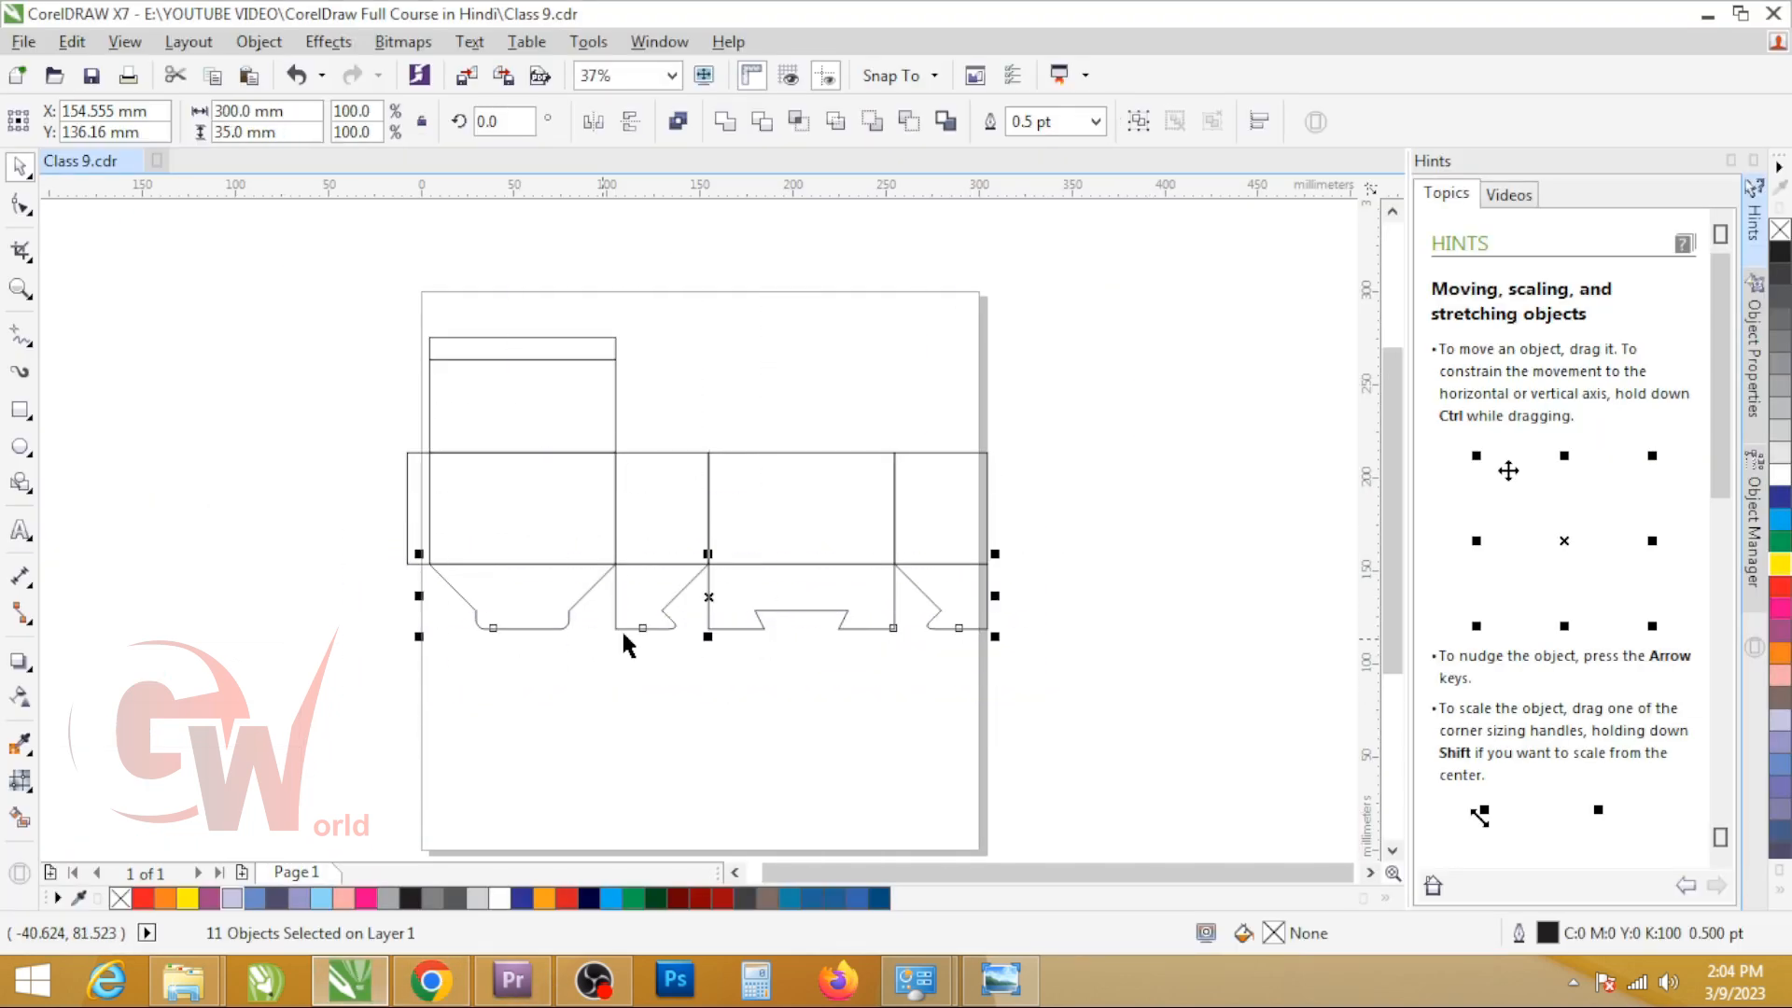
Step: Add a three-line text note reading "interlock bottom", "interlock pasting", "snap lock" and place it well to the right of the page
scroll(708, 603, "up", 2)
scroll(707, 609, "down", 1)
key("F8")
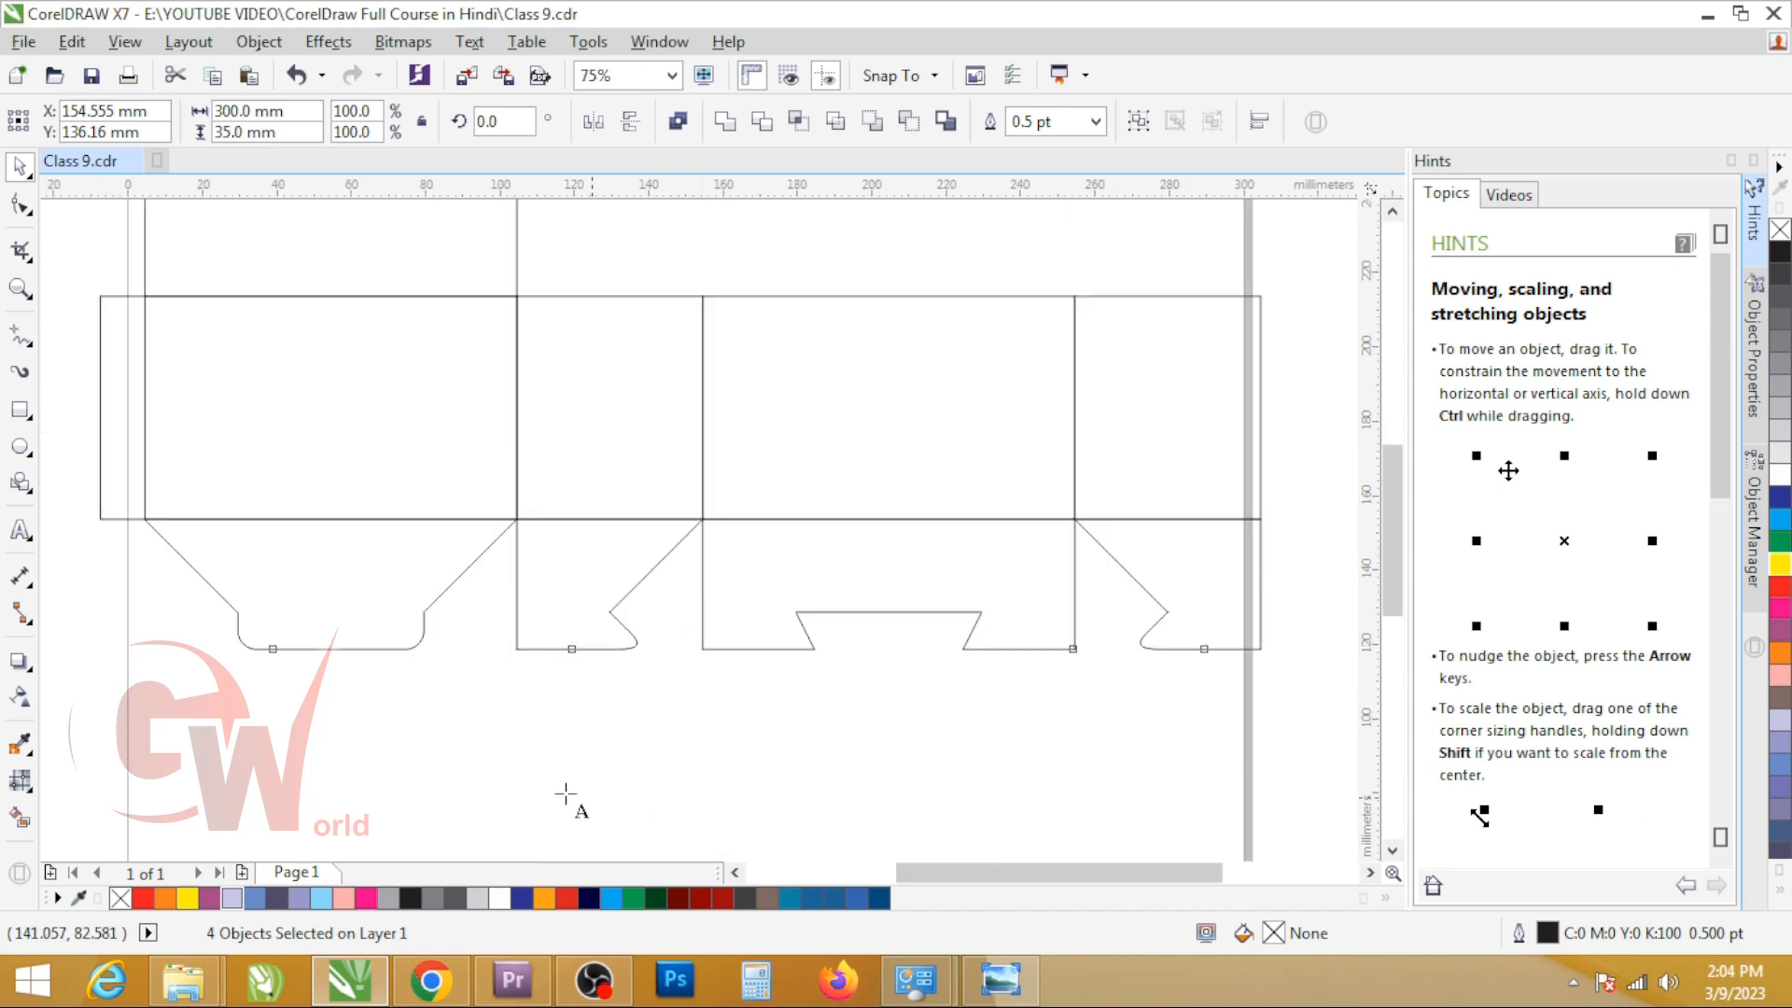
left_click(528, 773)
type("in")
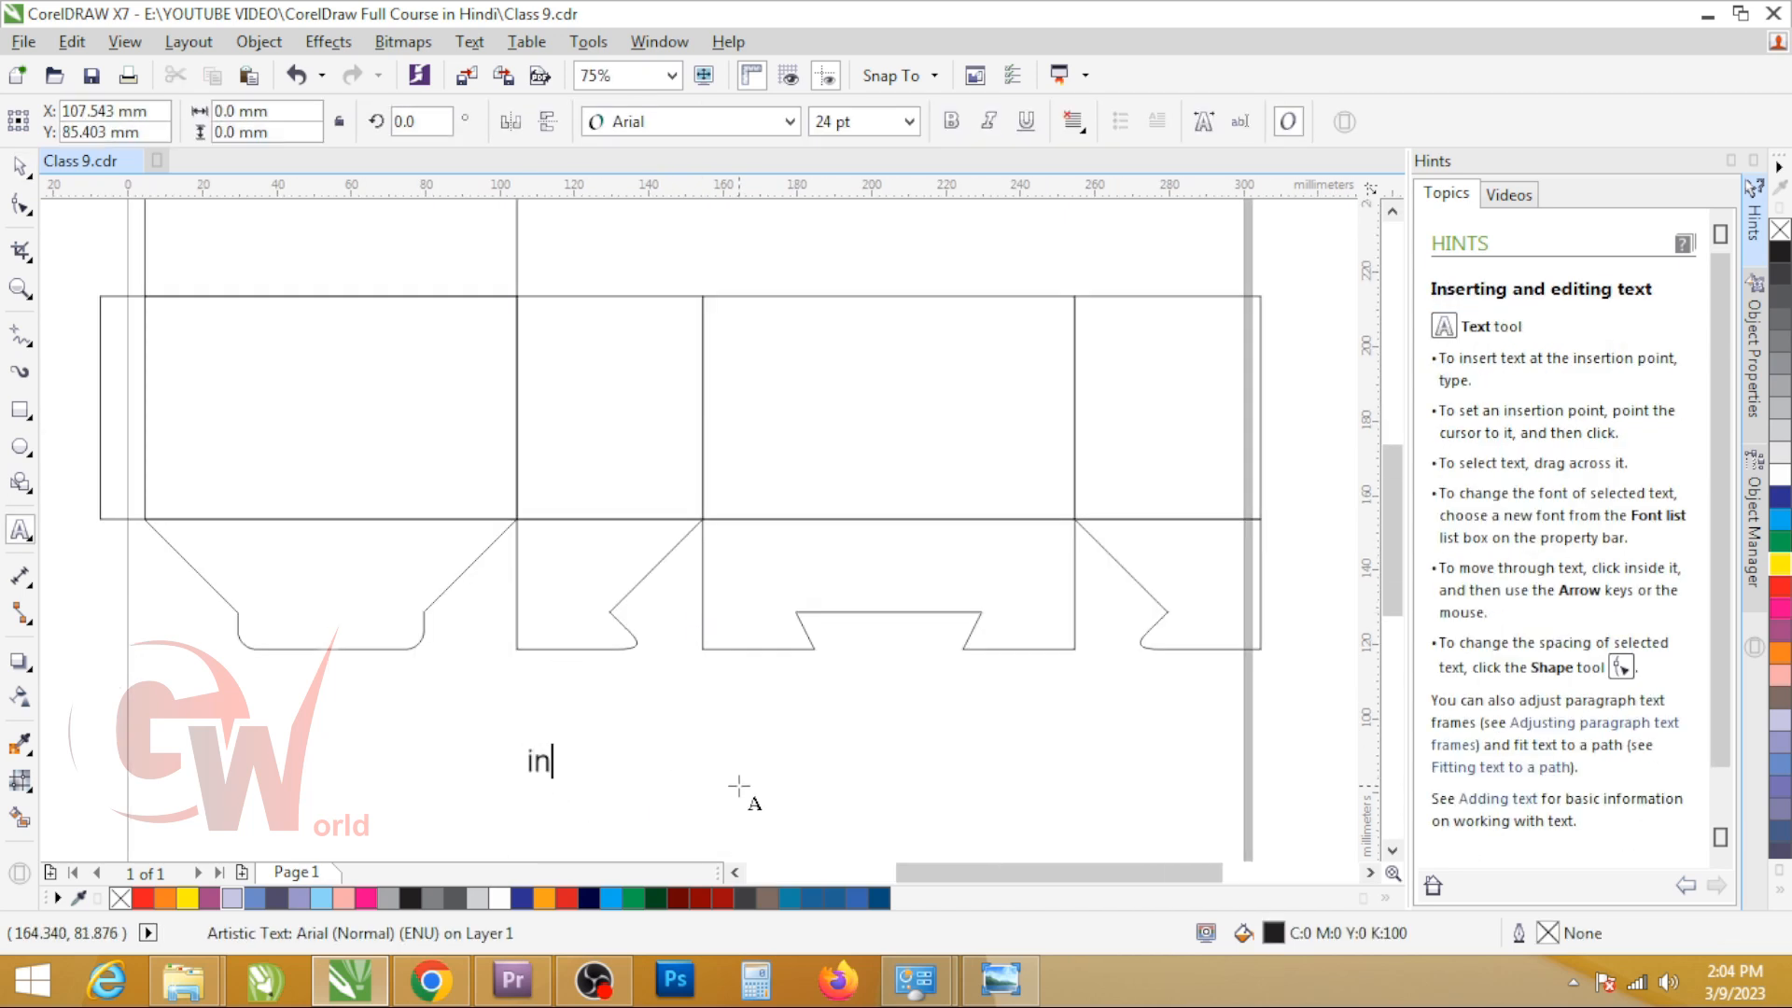
type("terlock bottom")
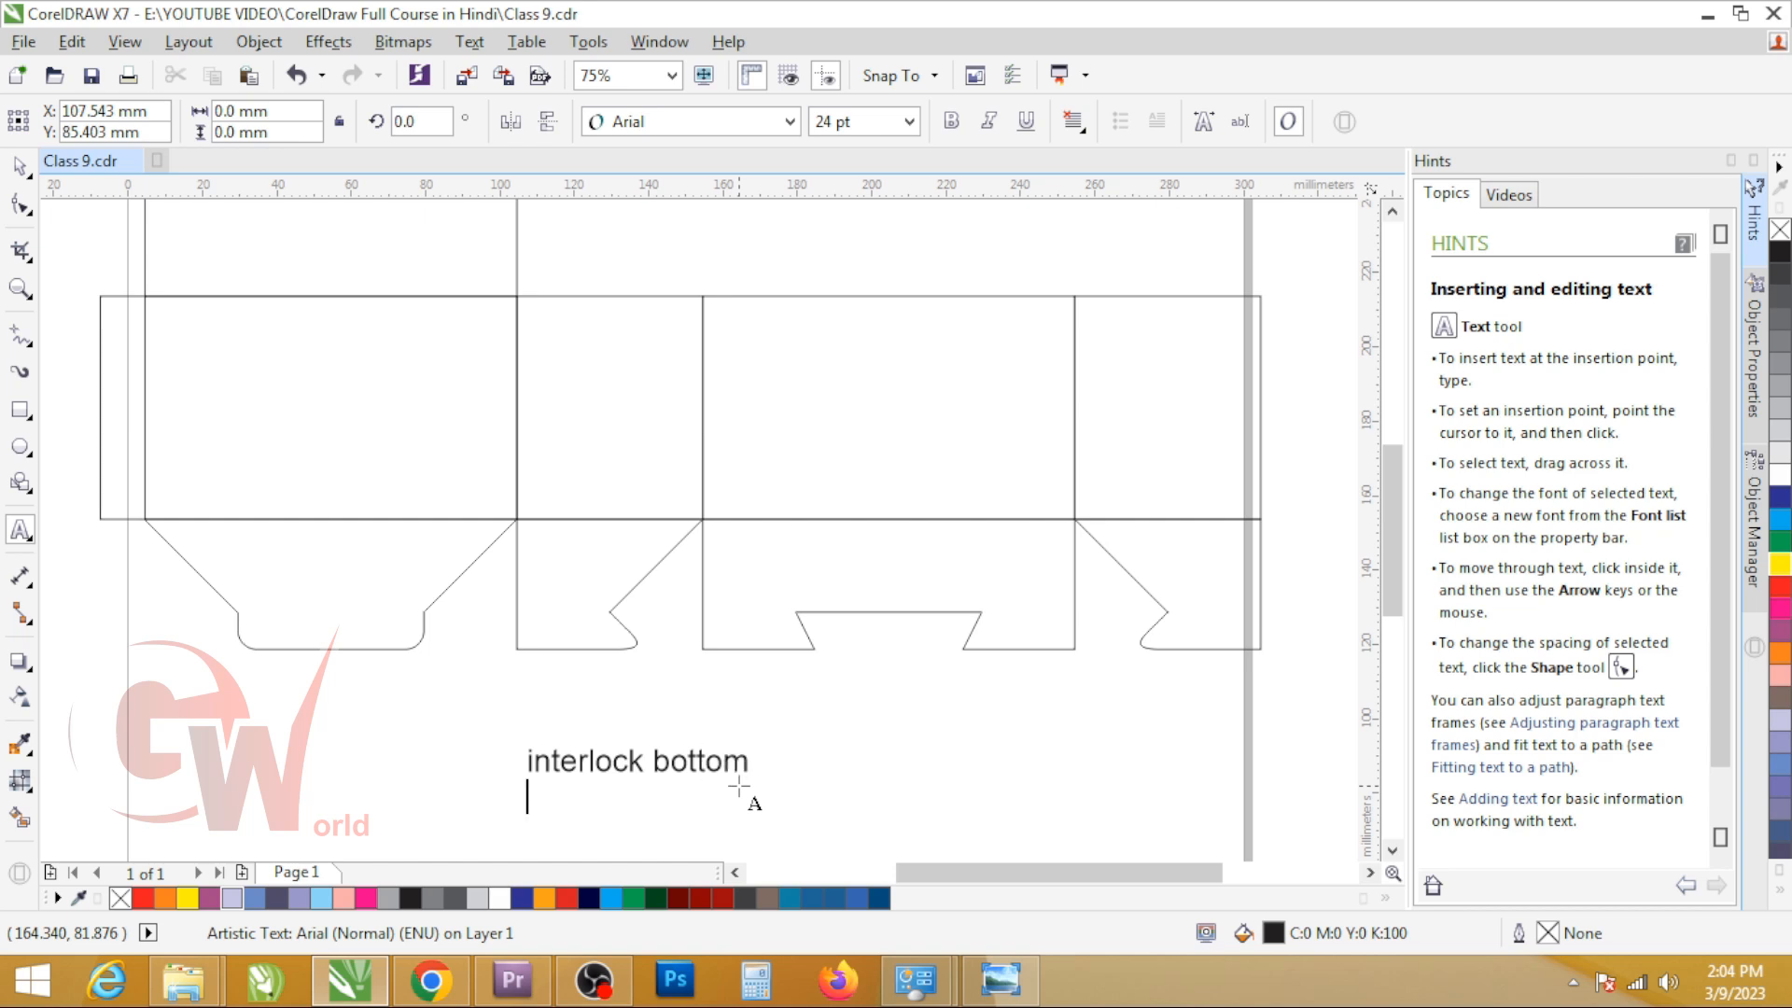
type("nterlock pasting")
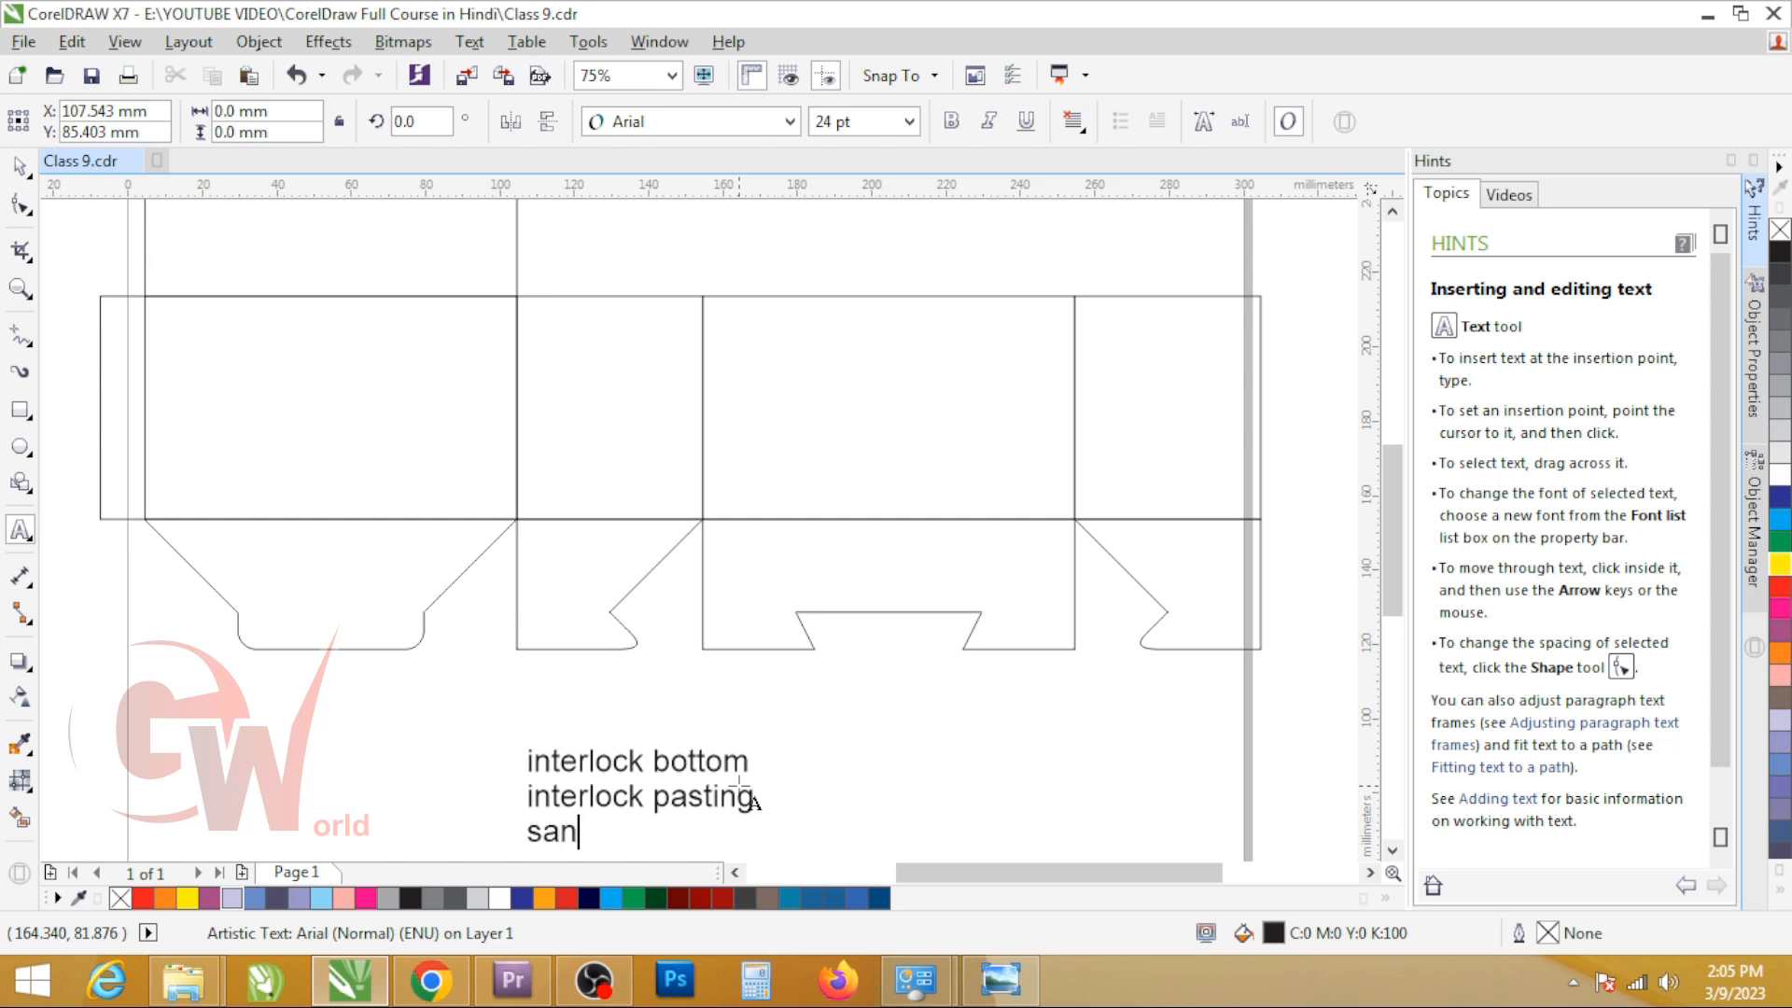
key("BackSpace")
key("BackSpace")
type("nap")
key("ctrl+space")
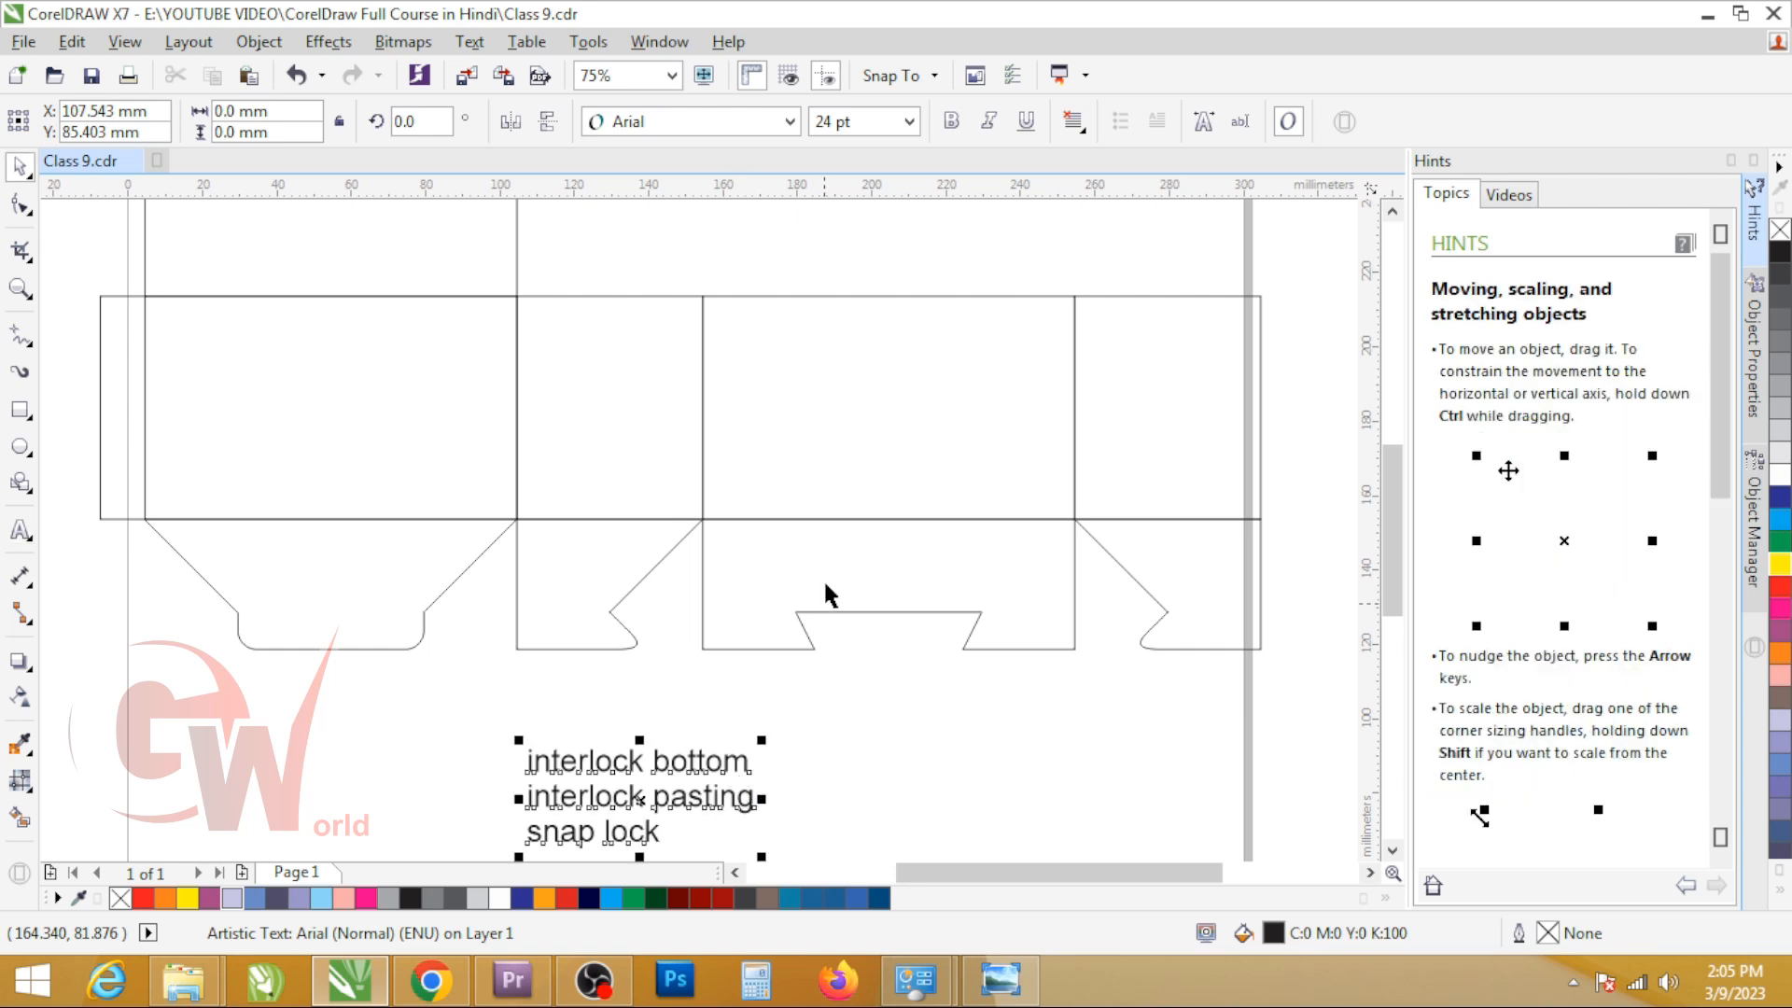
scroll(573, 762, "down", 4)
left_click_drag(504, 742, 666, 797)
Step: Rotate the second bottom flap 90 degrees counterclockwise about its upper corner so it overlaps the notched front flap
scroll(517, 739, "up", 4)
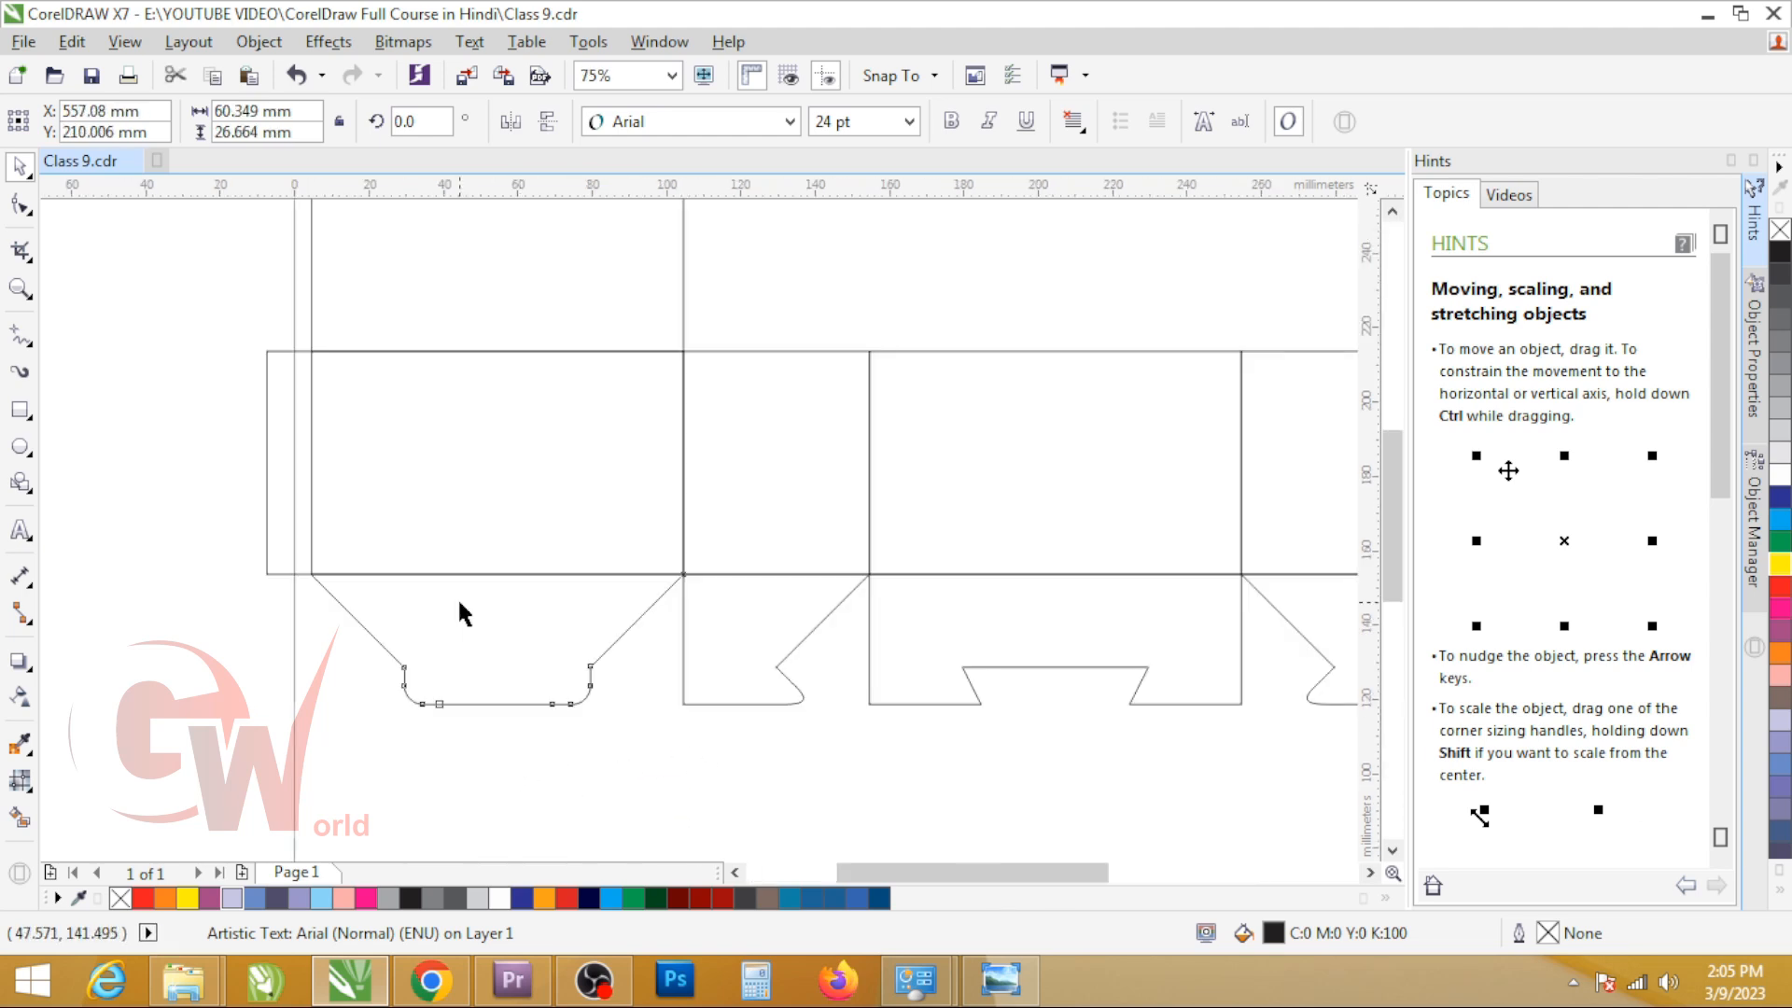
left_click(459, 602)
left_click(700, 625)
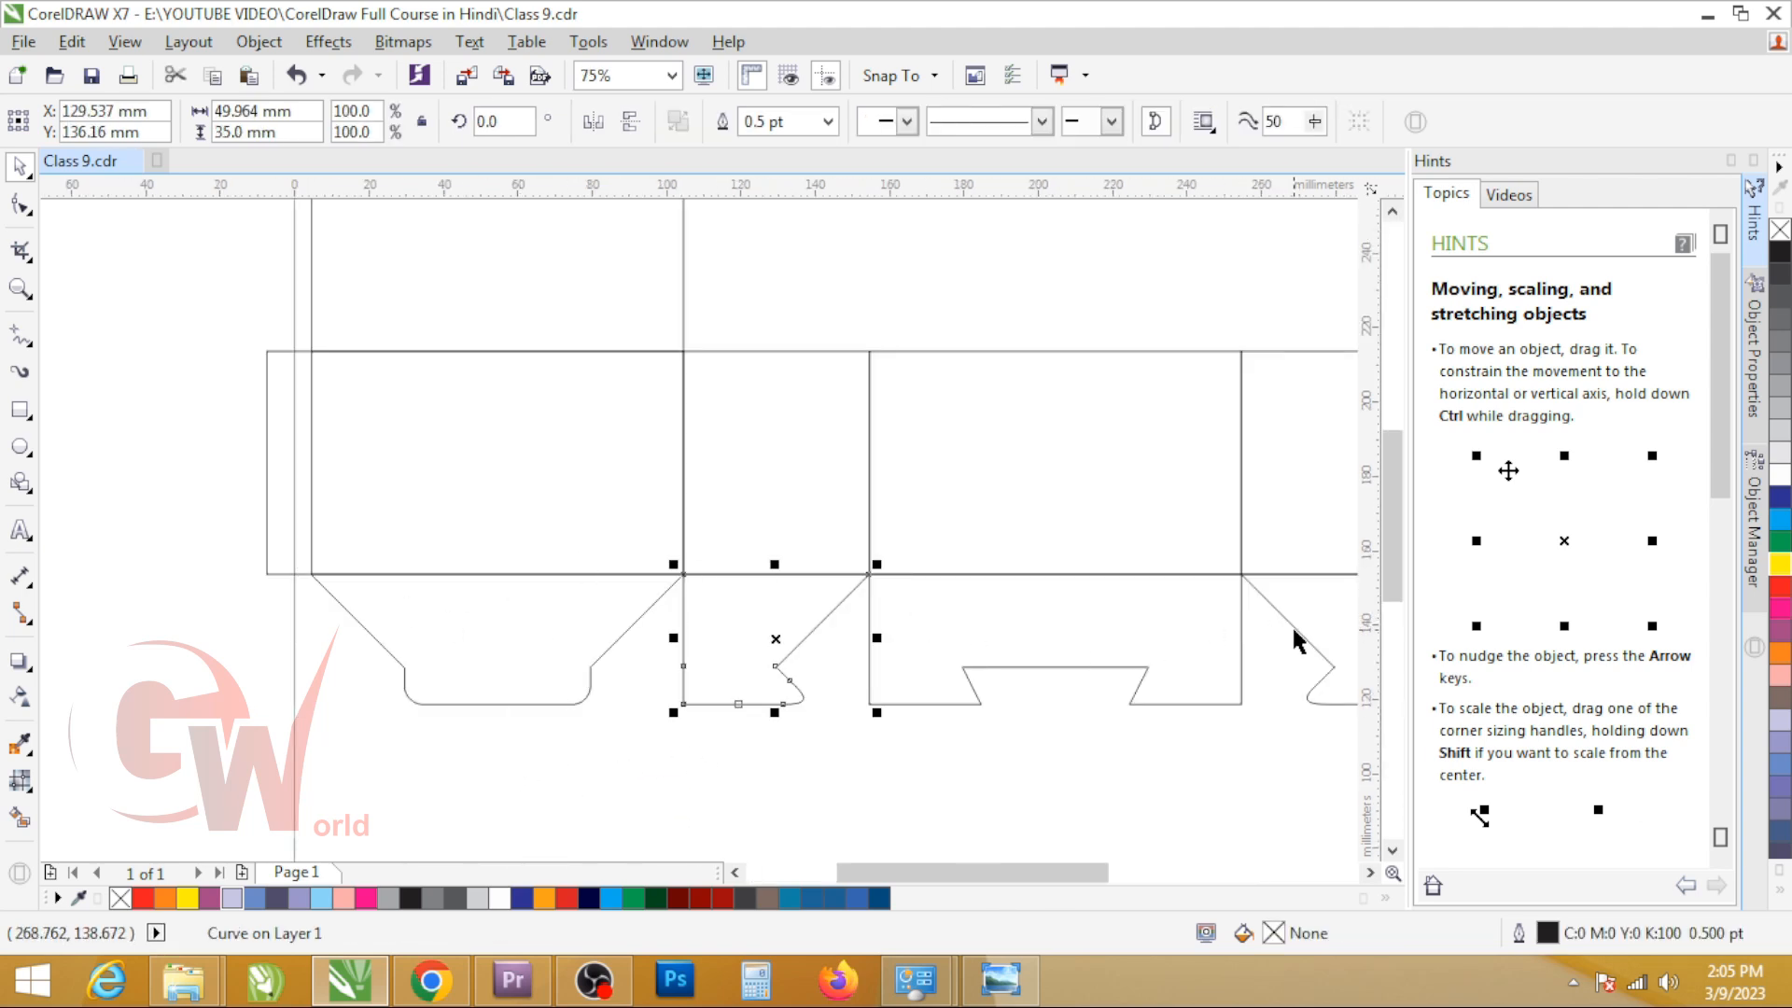
scroll(909, 758, "down", 1)
scroll(1078, 730, "up", 1)
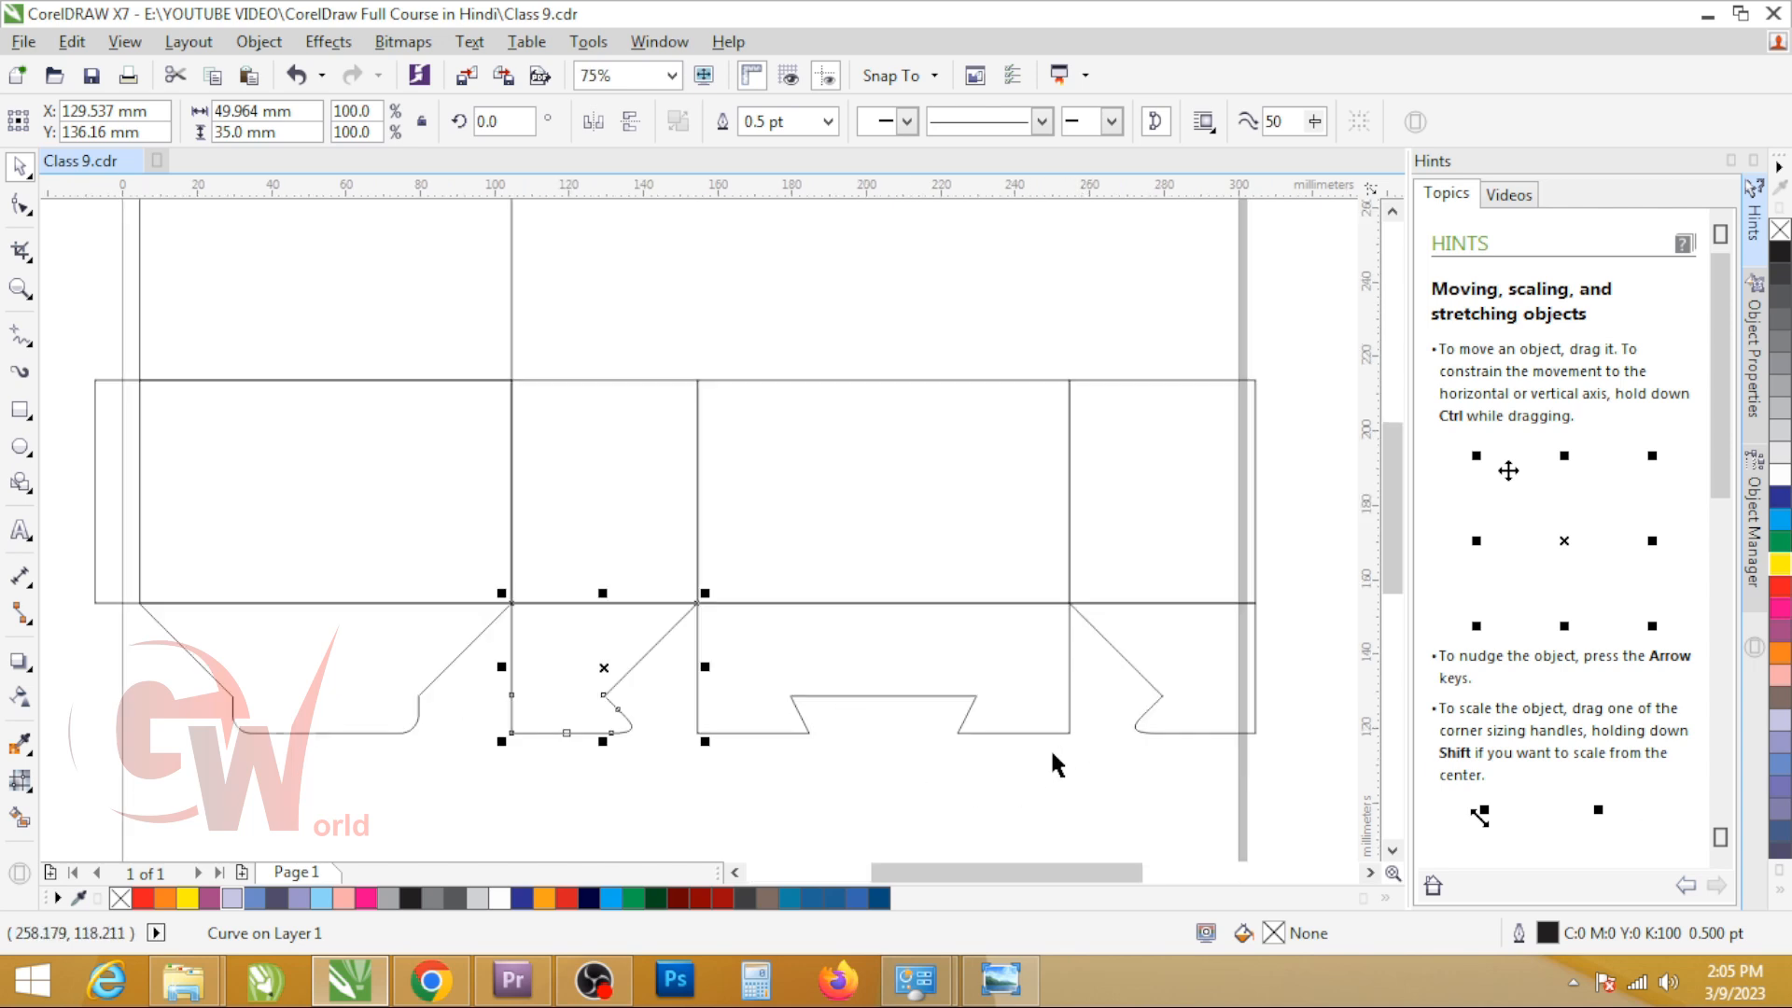
left_click(567, 631)
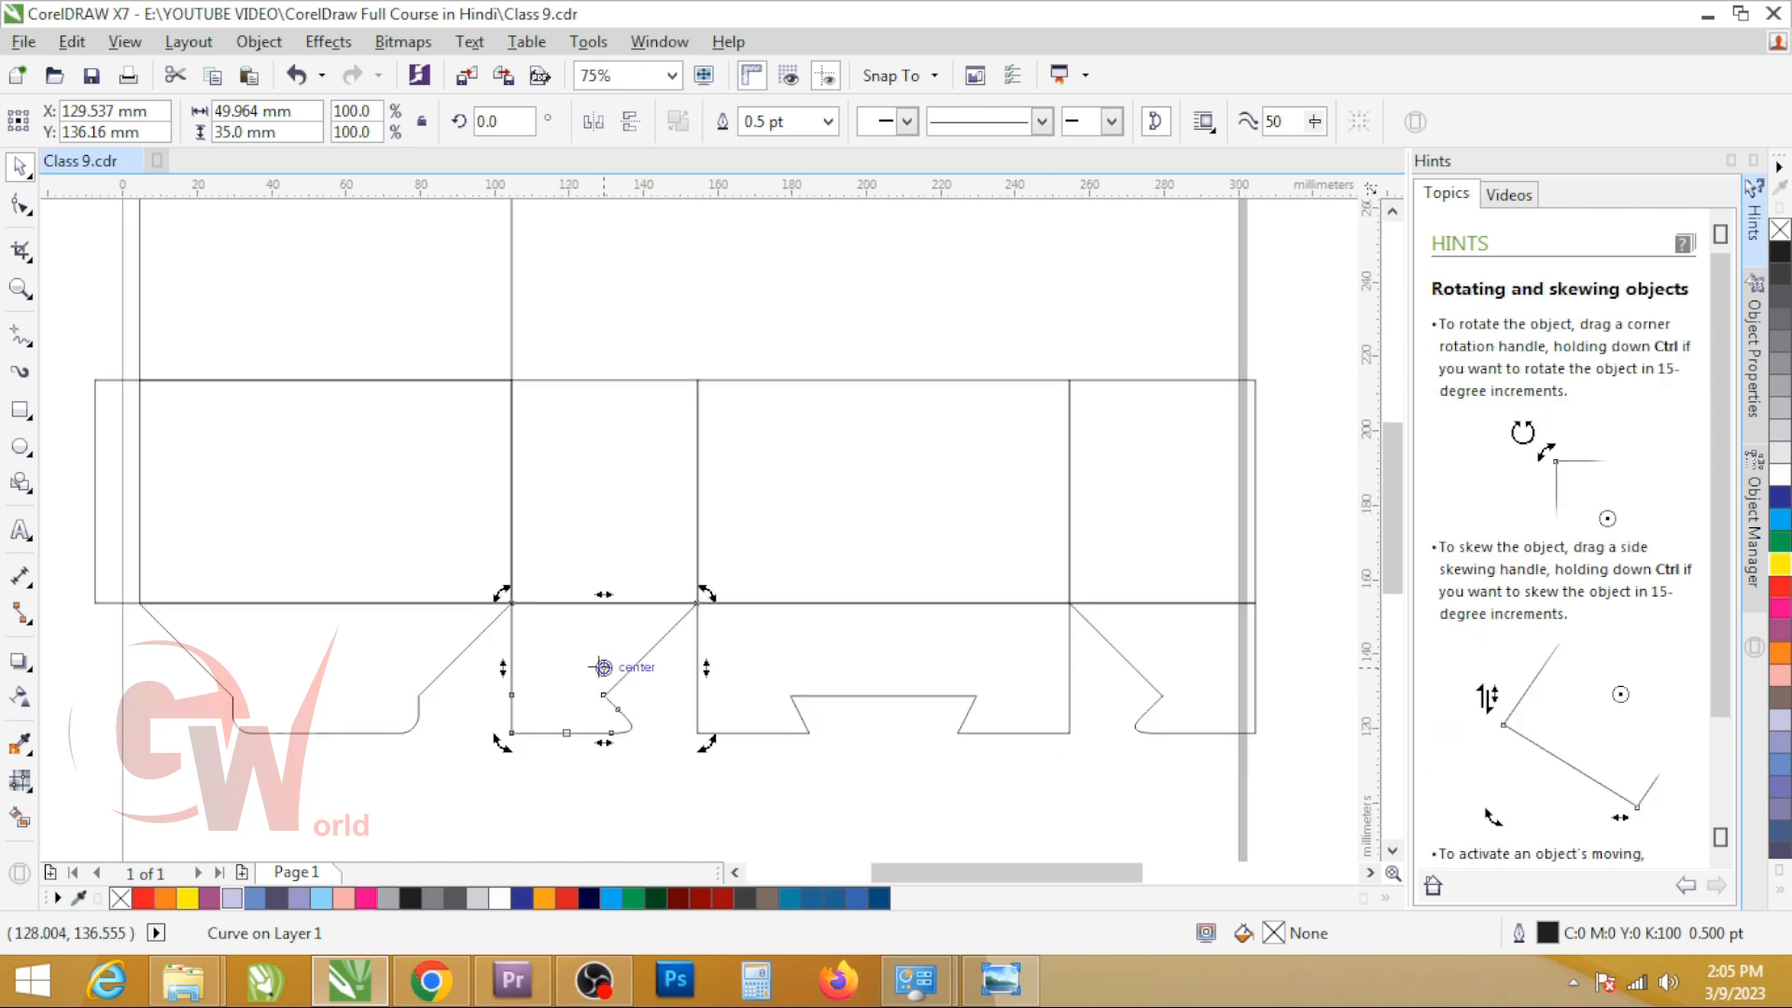
left_click_drag(697, 610, 697, 604)
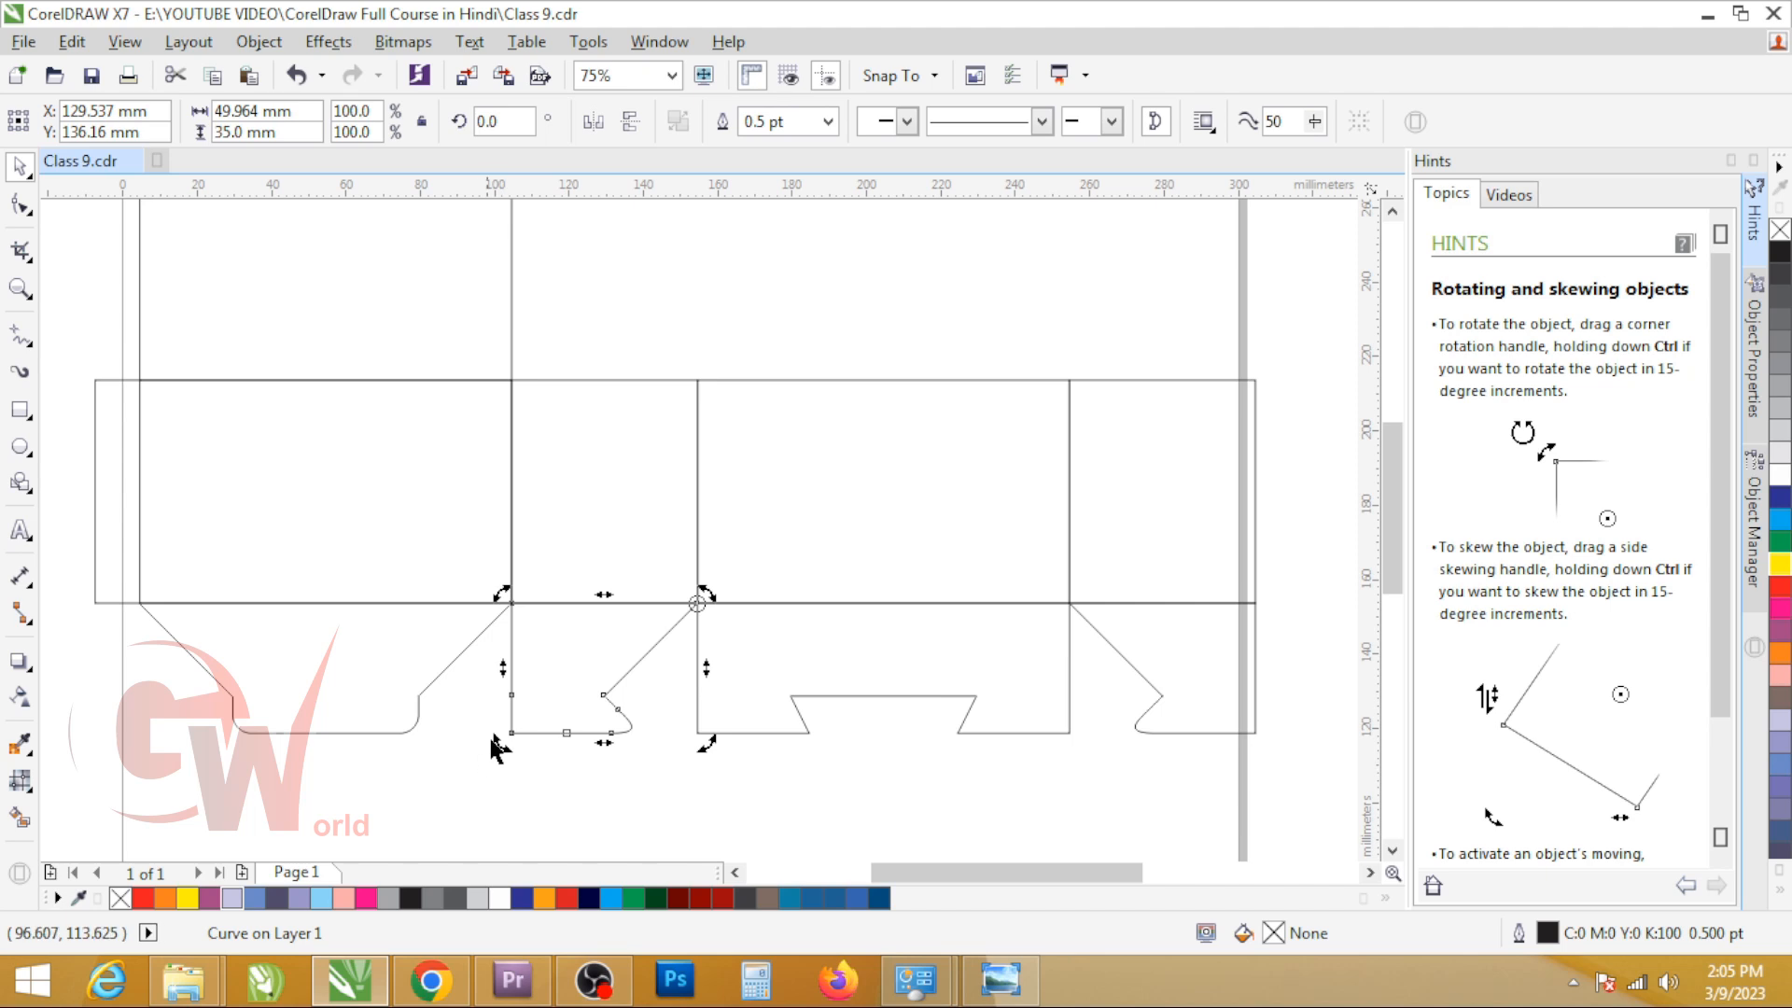
left_click_drag(495, 742, 811, 772)
scroll(803, 698, "up", 4)
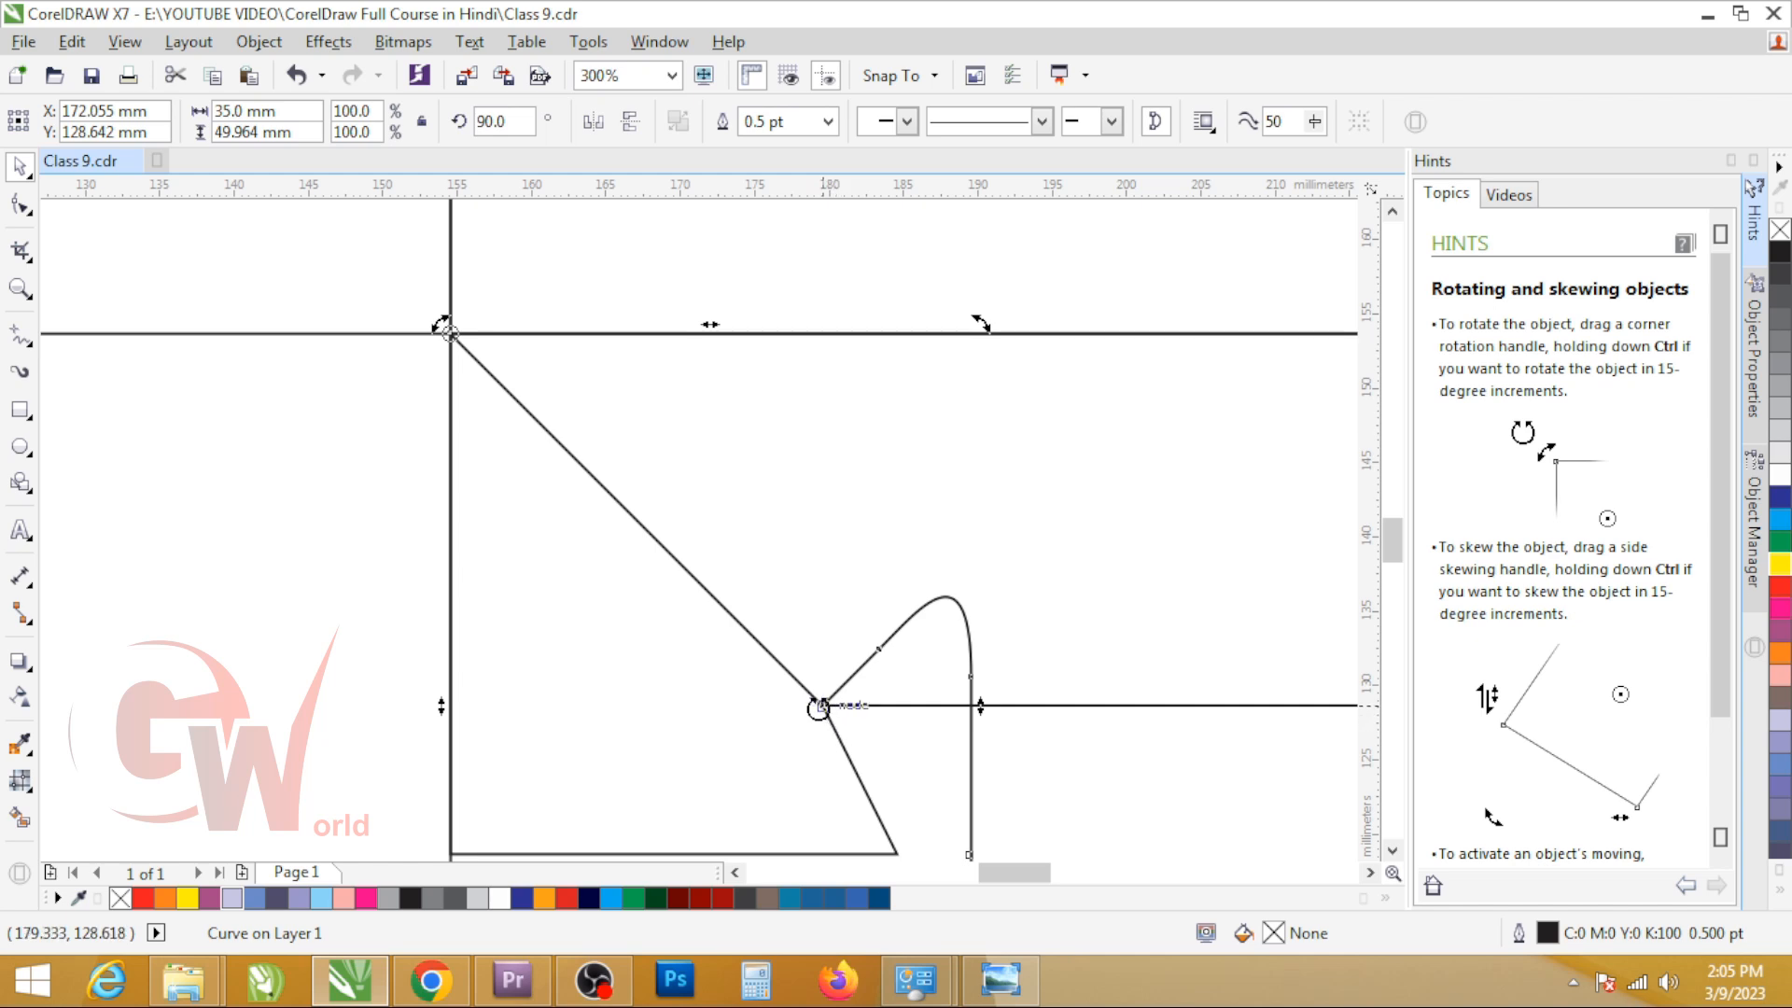
Step: Rotate the last bottom flap 90 degrees clockwise about its upper corner so it overlaps the other side of the notched flap
scroll(440, 583, "down", 4)
left_click(1011, 608)
left_click(952, 588)
left_click_drag(801, 557, 826, 521)
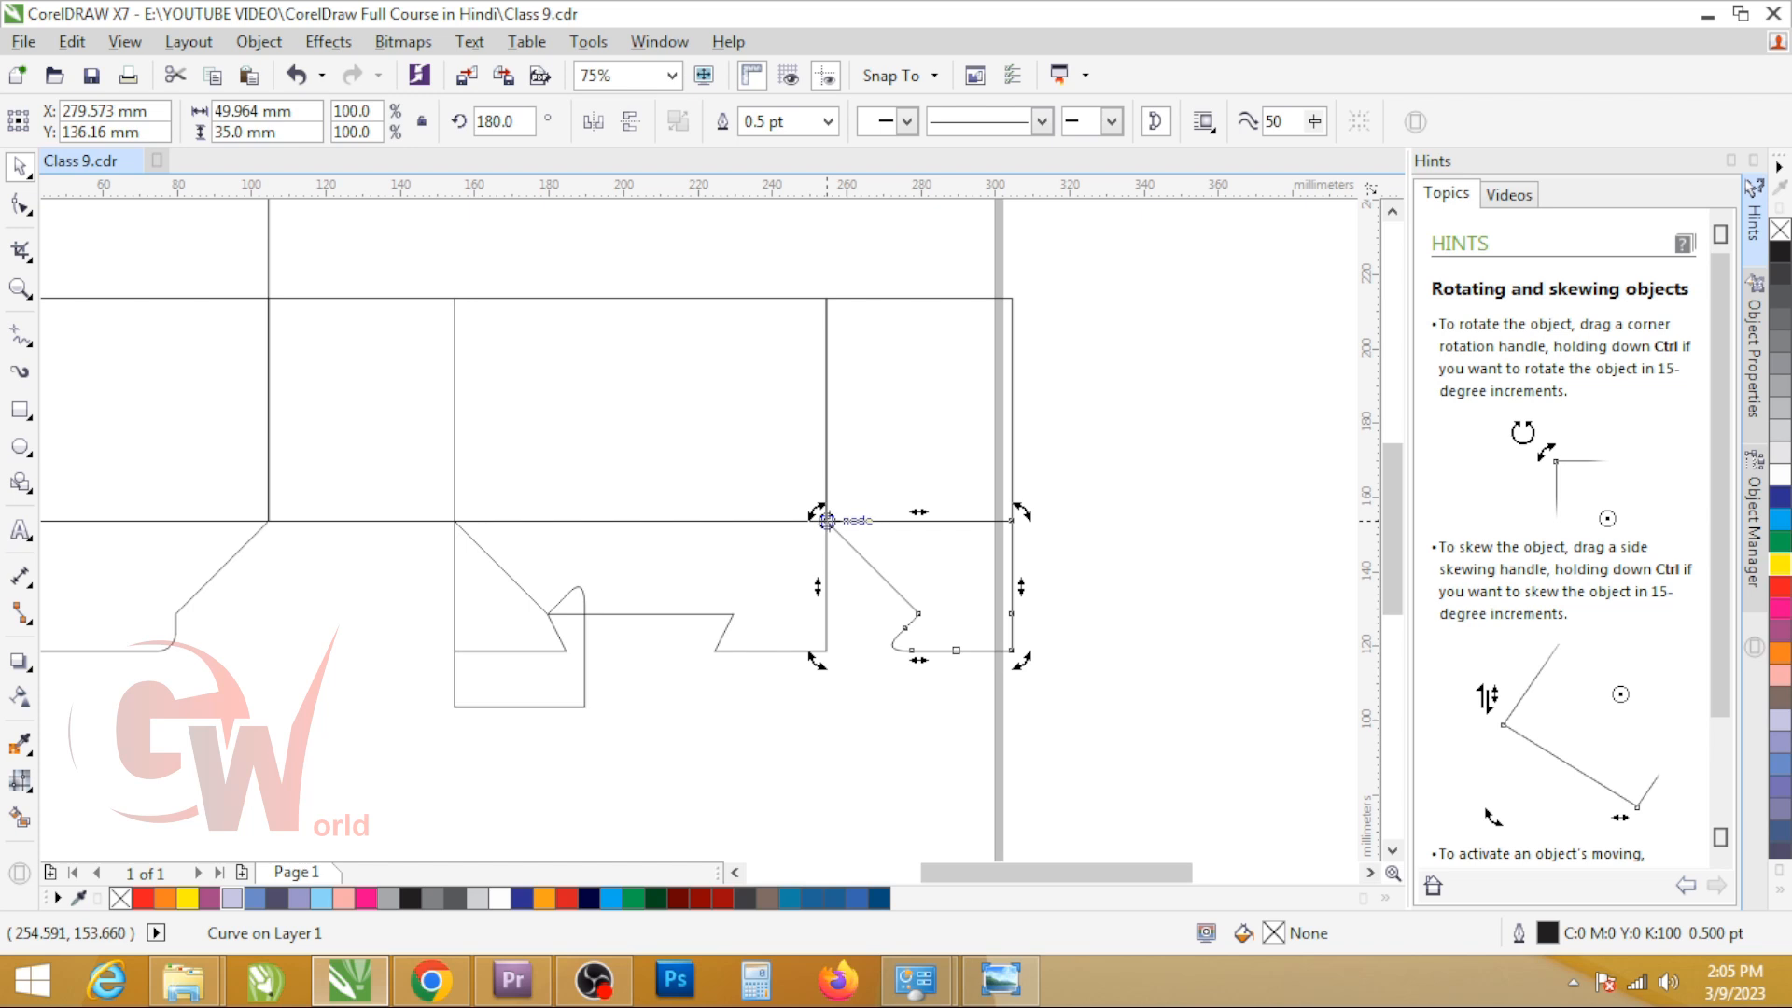
left_click_drag(1021, 659, 724, 628)
scroll(733, 618, "up", 4)
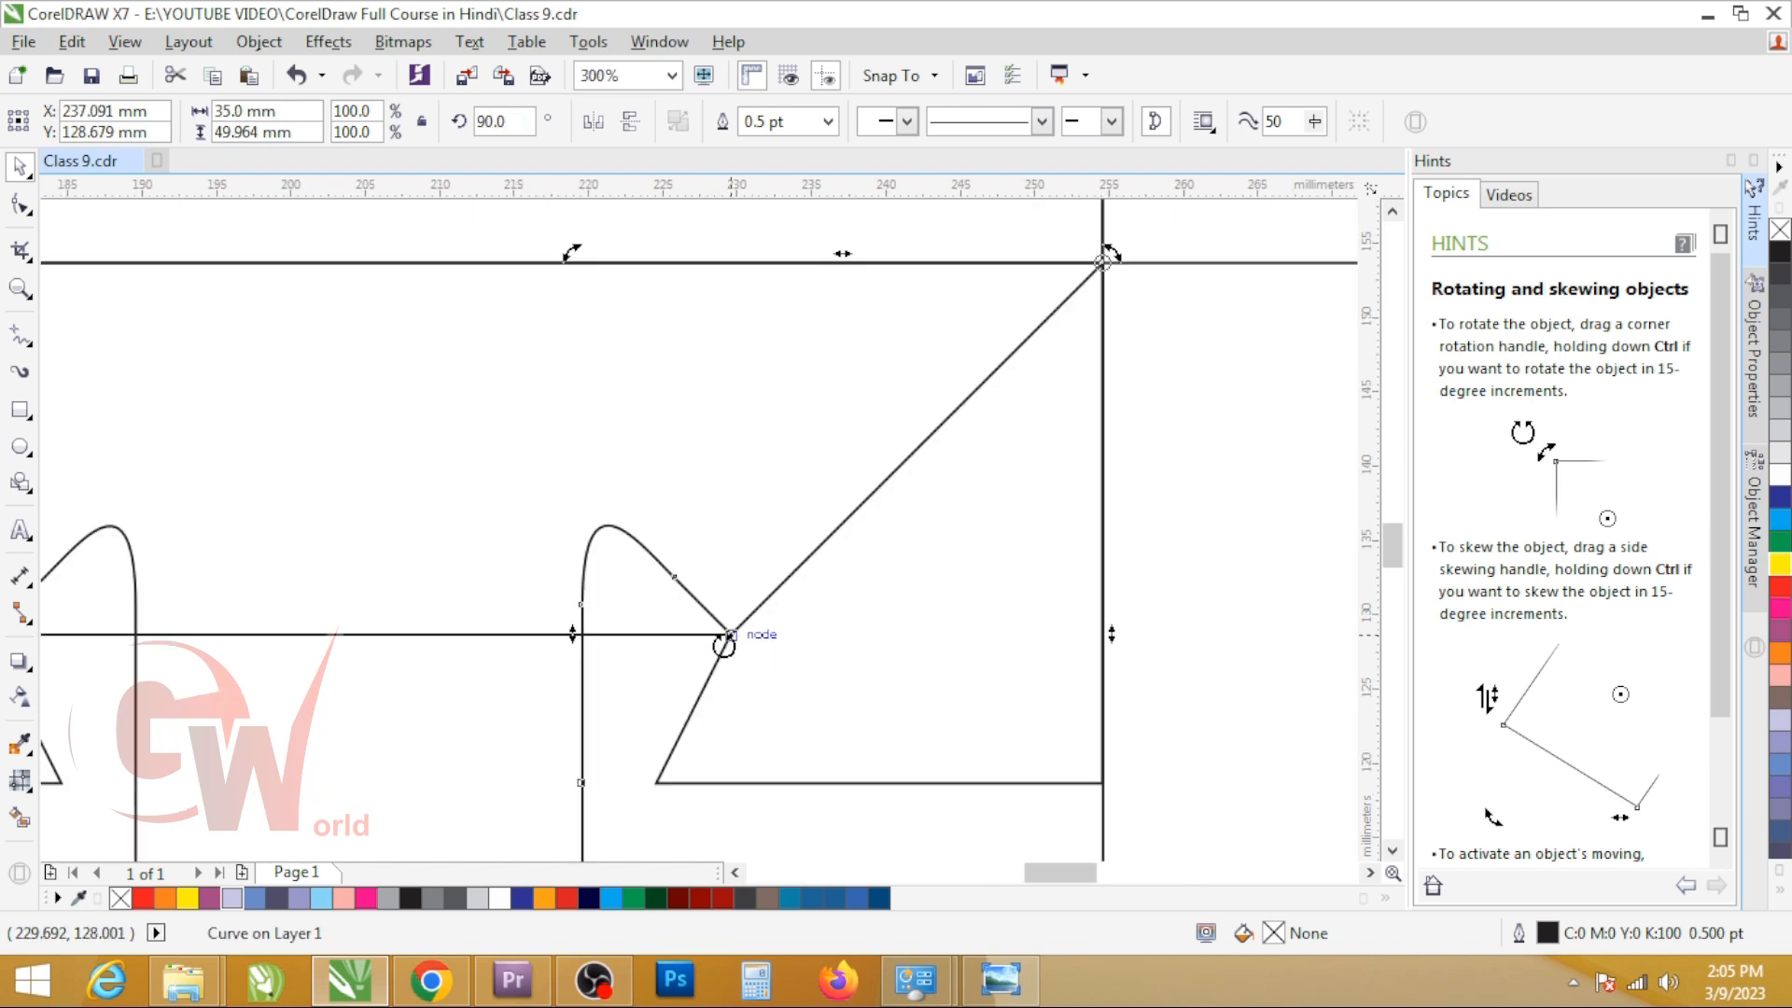
scroll(724, 644, "down", 4)
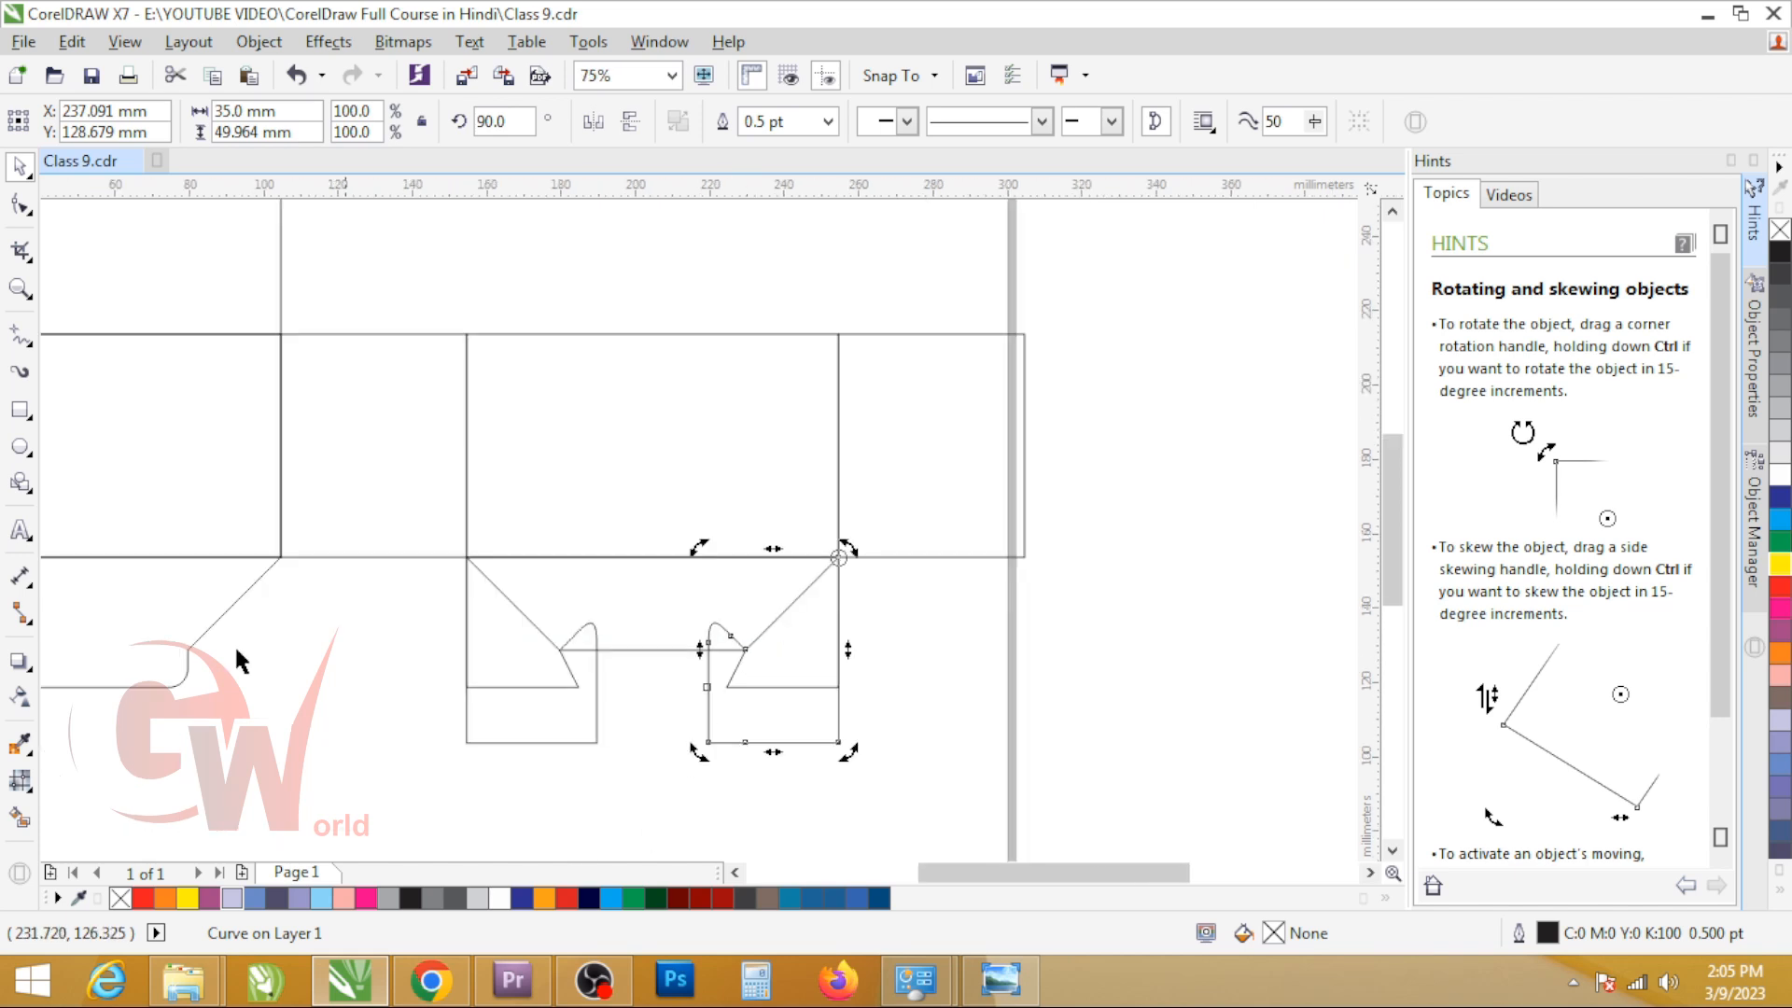
Step: Turn the wide rounded bottom flap 180 degrees and place it over the notched flap with the two rotated side flaps
left_click(210, 627)
left_click(143, 639)
scroll(293, 698, "down", 2)
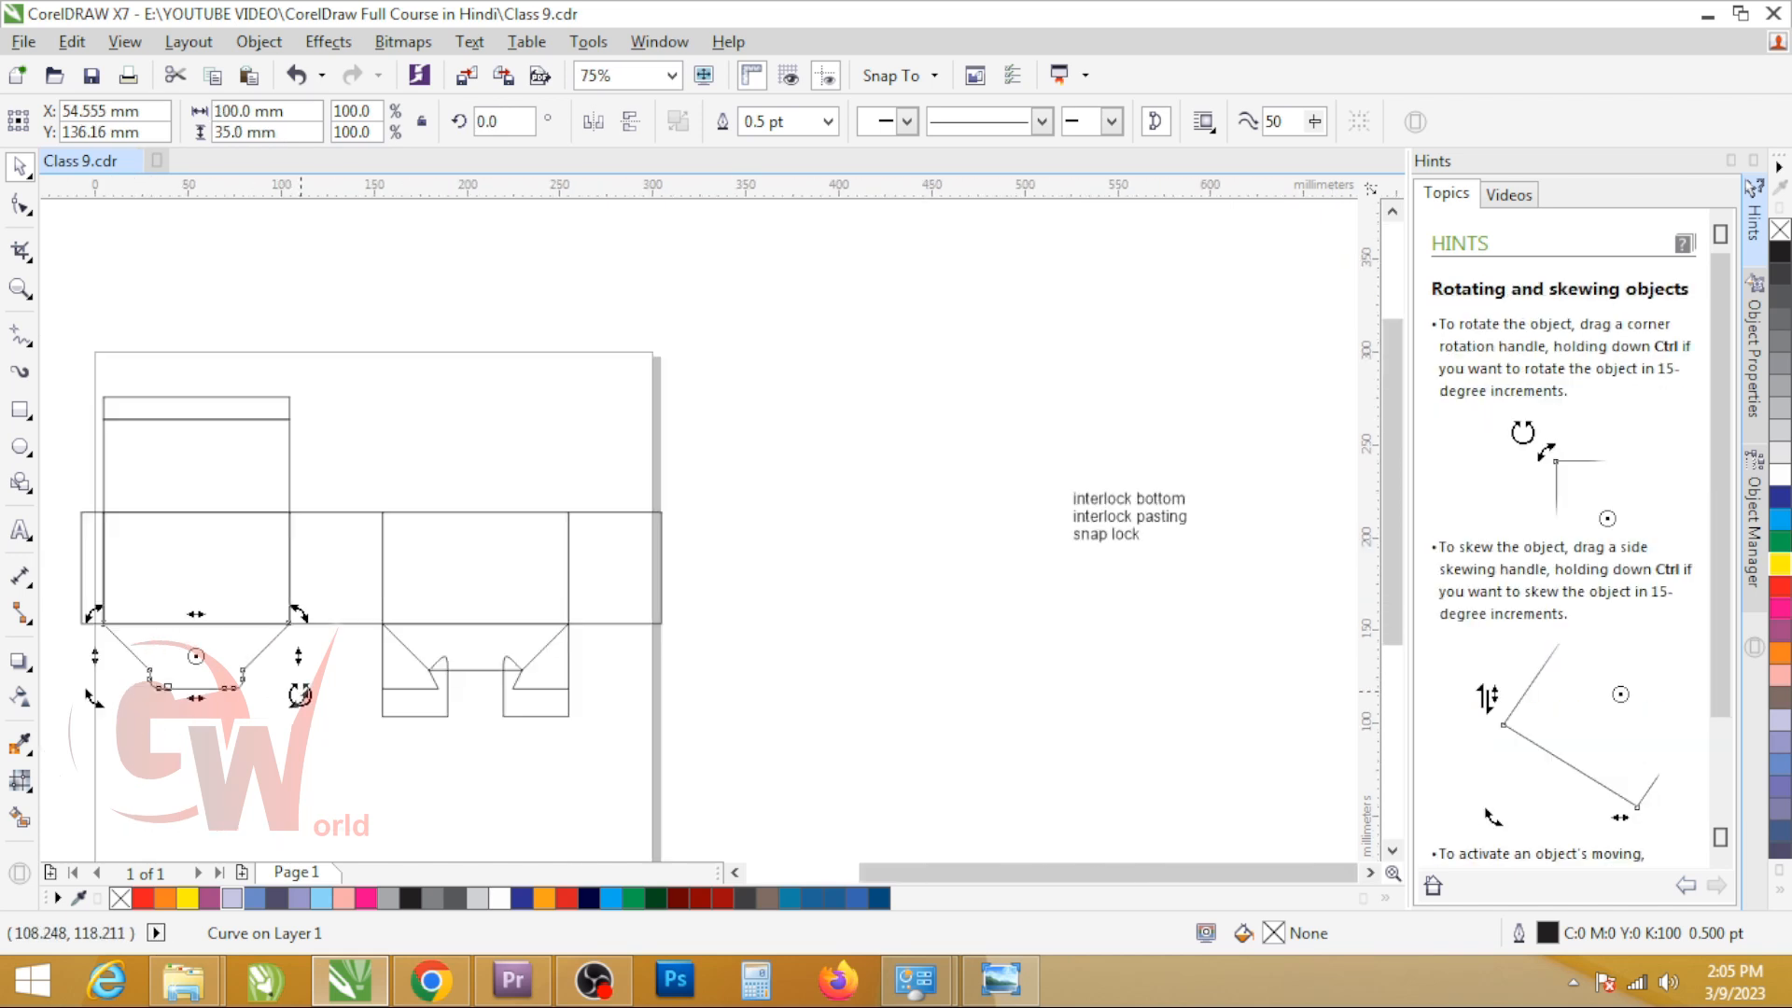
left_click_drag(105, 714, 525, 673)
left_click(253, 655)
scroll(440, 686, "up", 3)
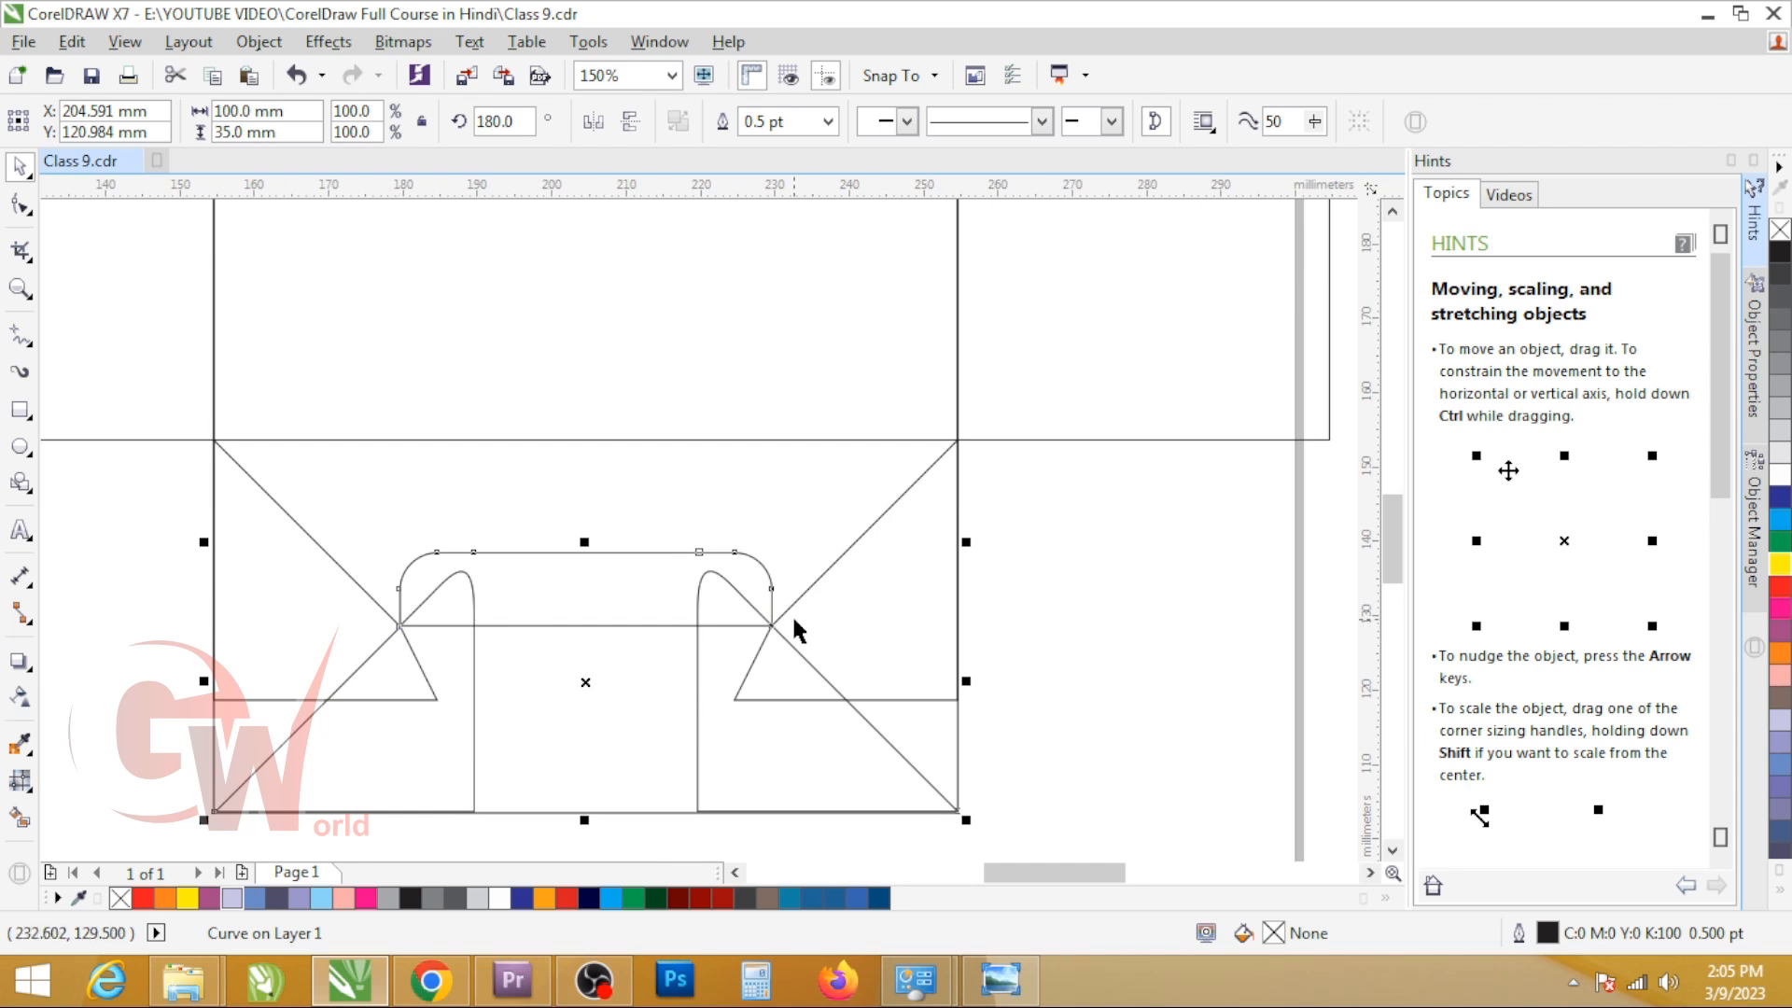
Step: Examine how the overlapped bottom flaps interlock by selecting them
left_click(238, 740, "shift")
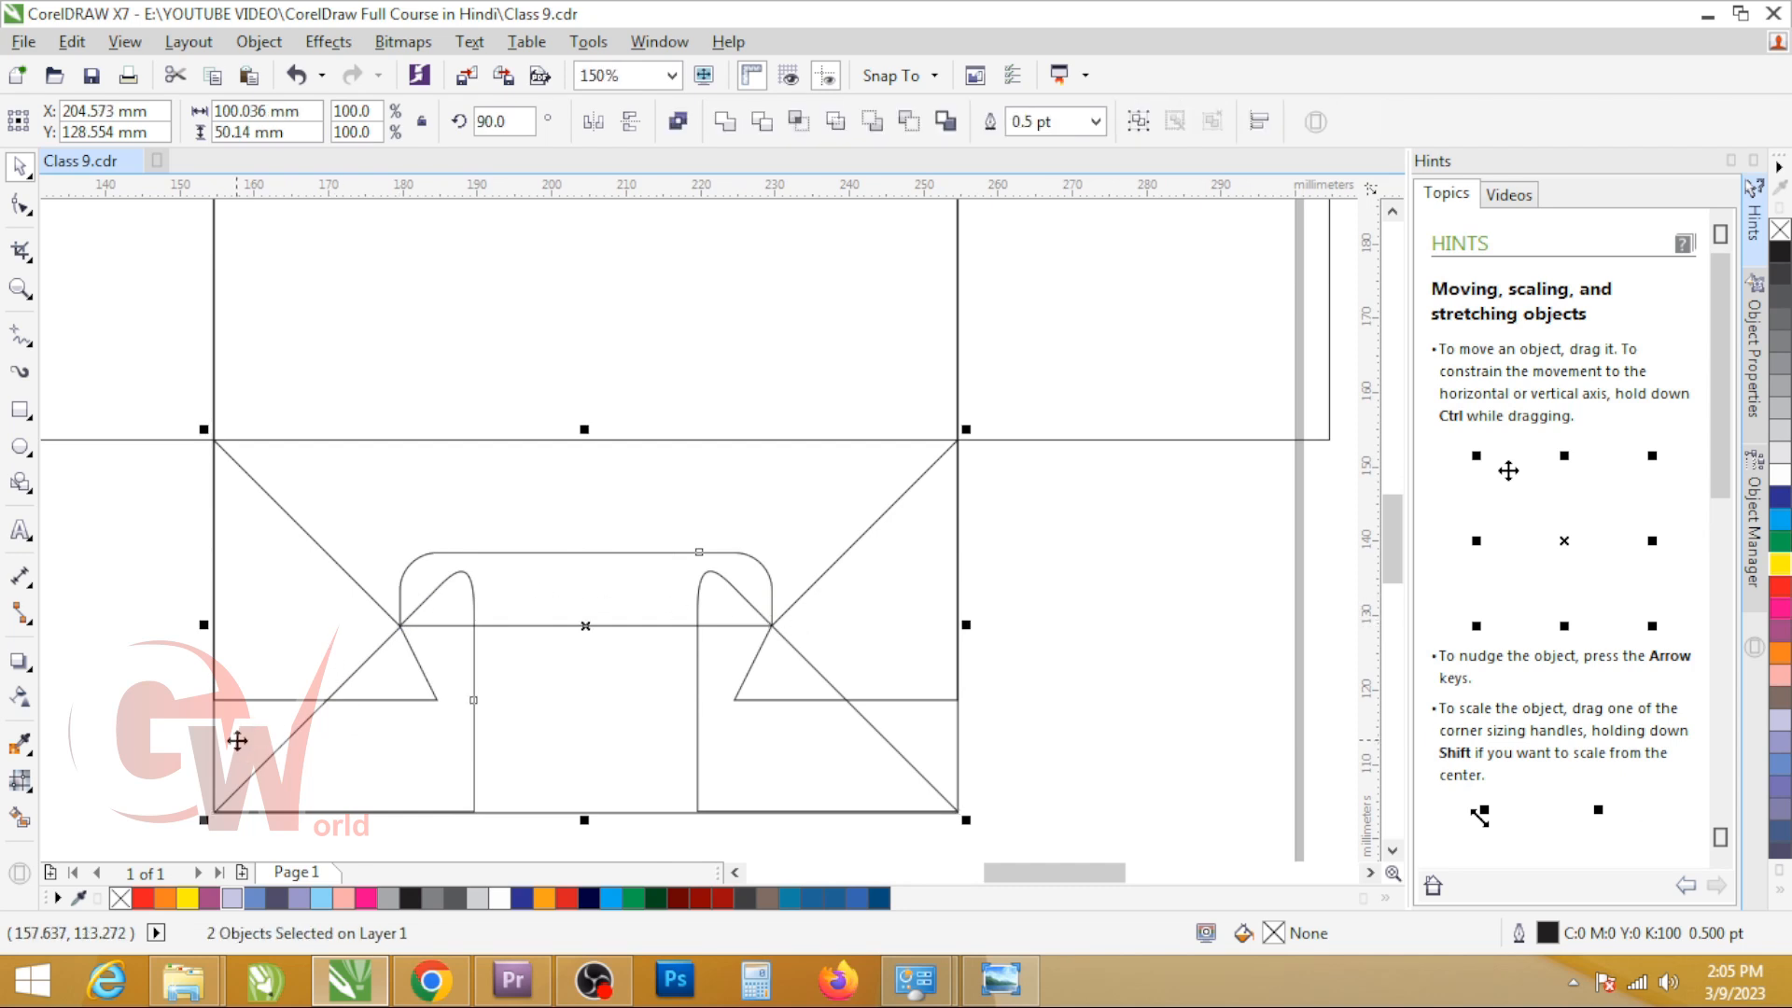
left_click(854, 709)
left_click(1051, 691)
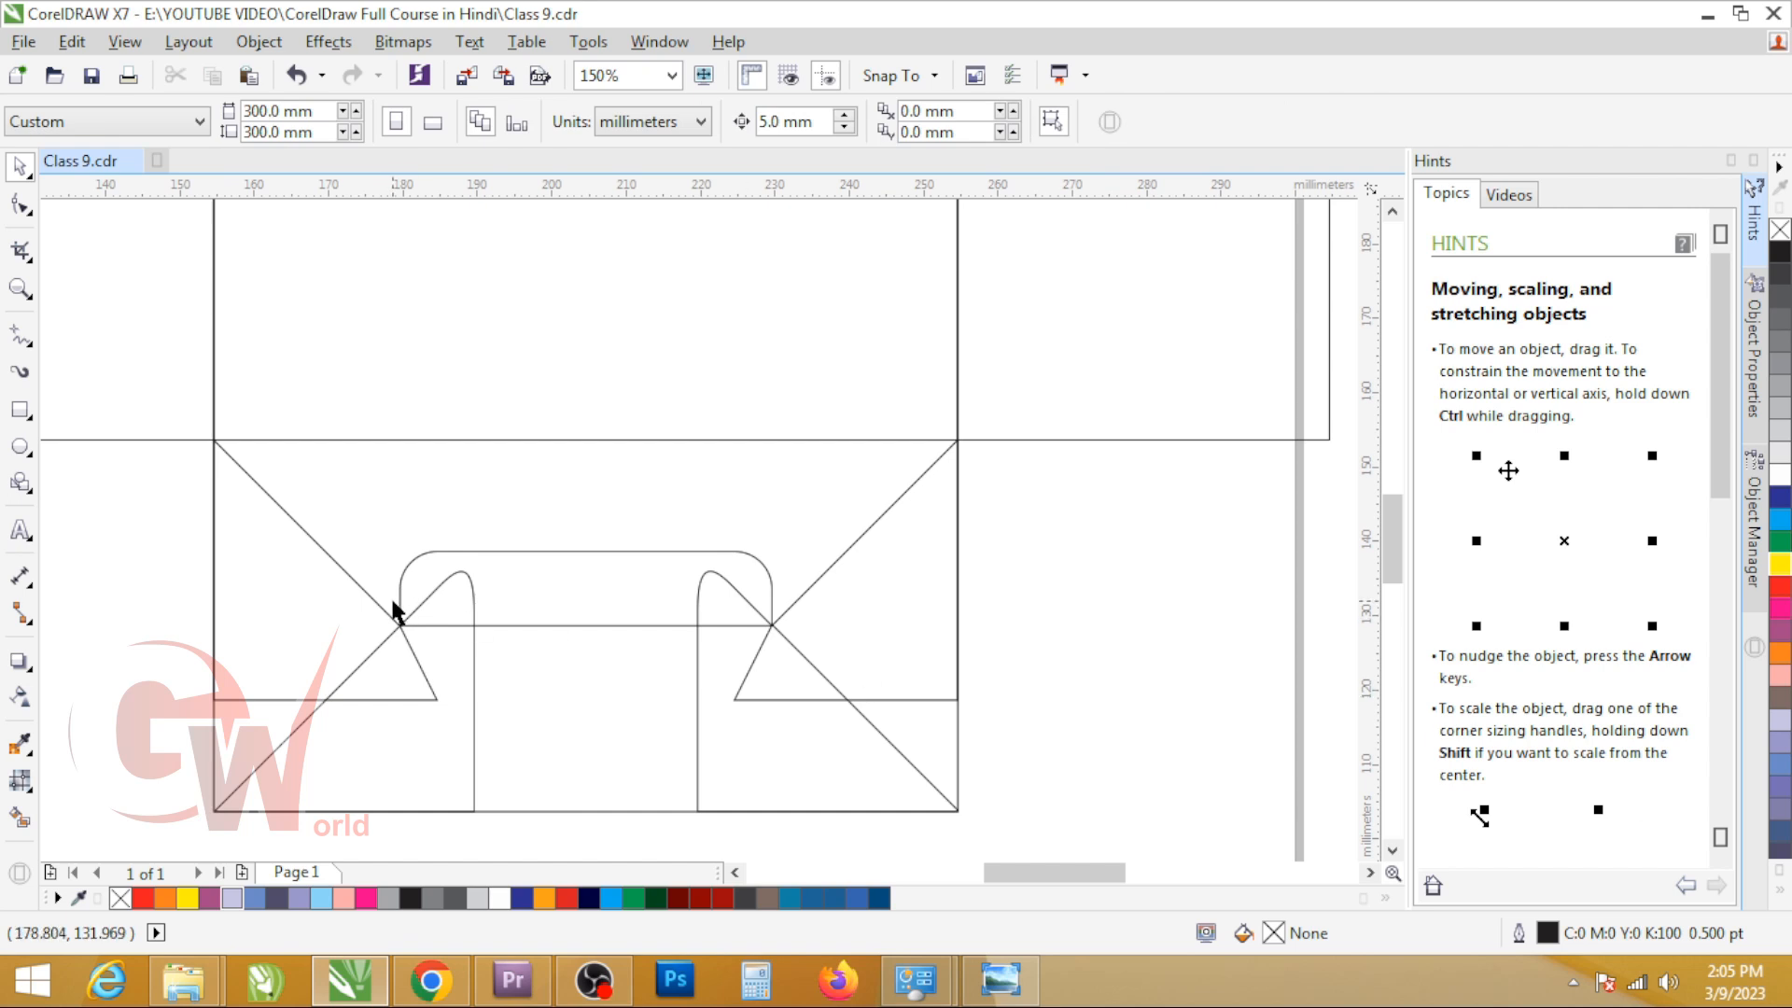
left_click(472, 621)
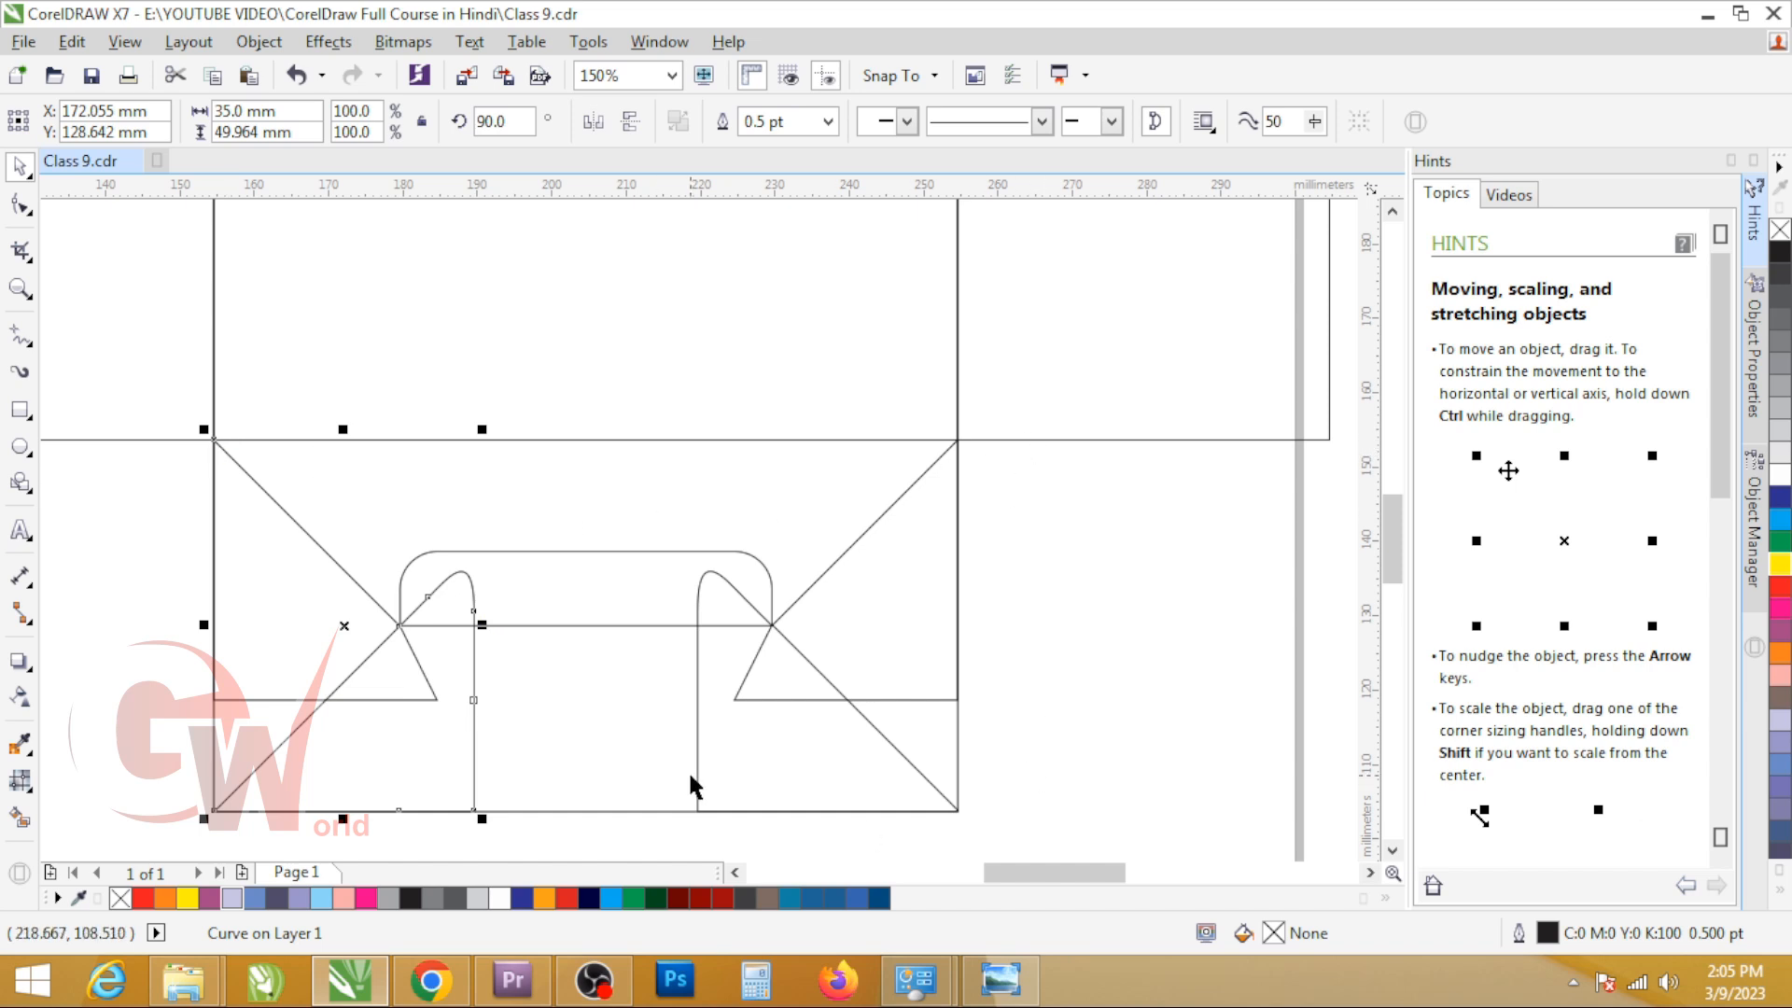
Step: Undo the trial move and rotations of the bottom flaps
scroll(675, 597, "down", 1)
key("ctrl+z")
key("ctrl+z")
key("ctrl+z")
key("ctrl+z")
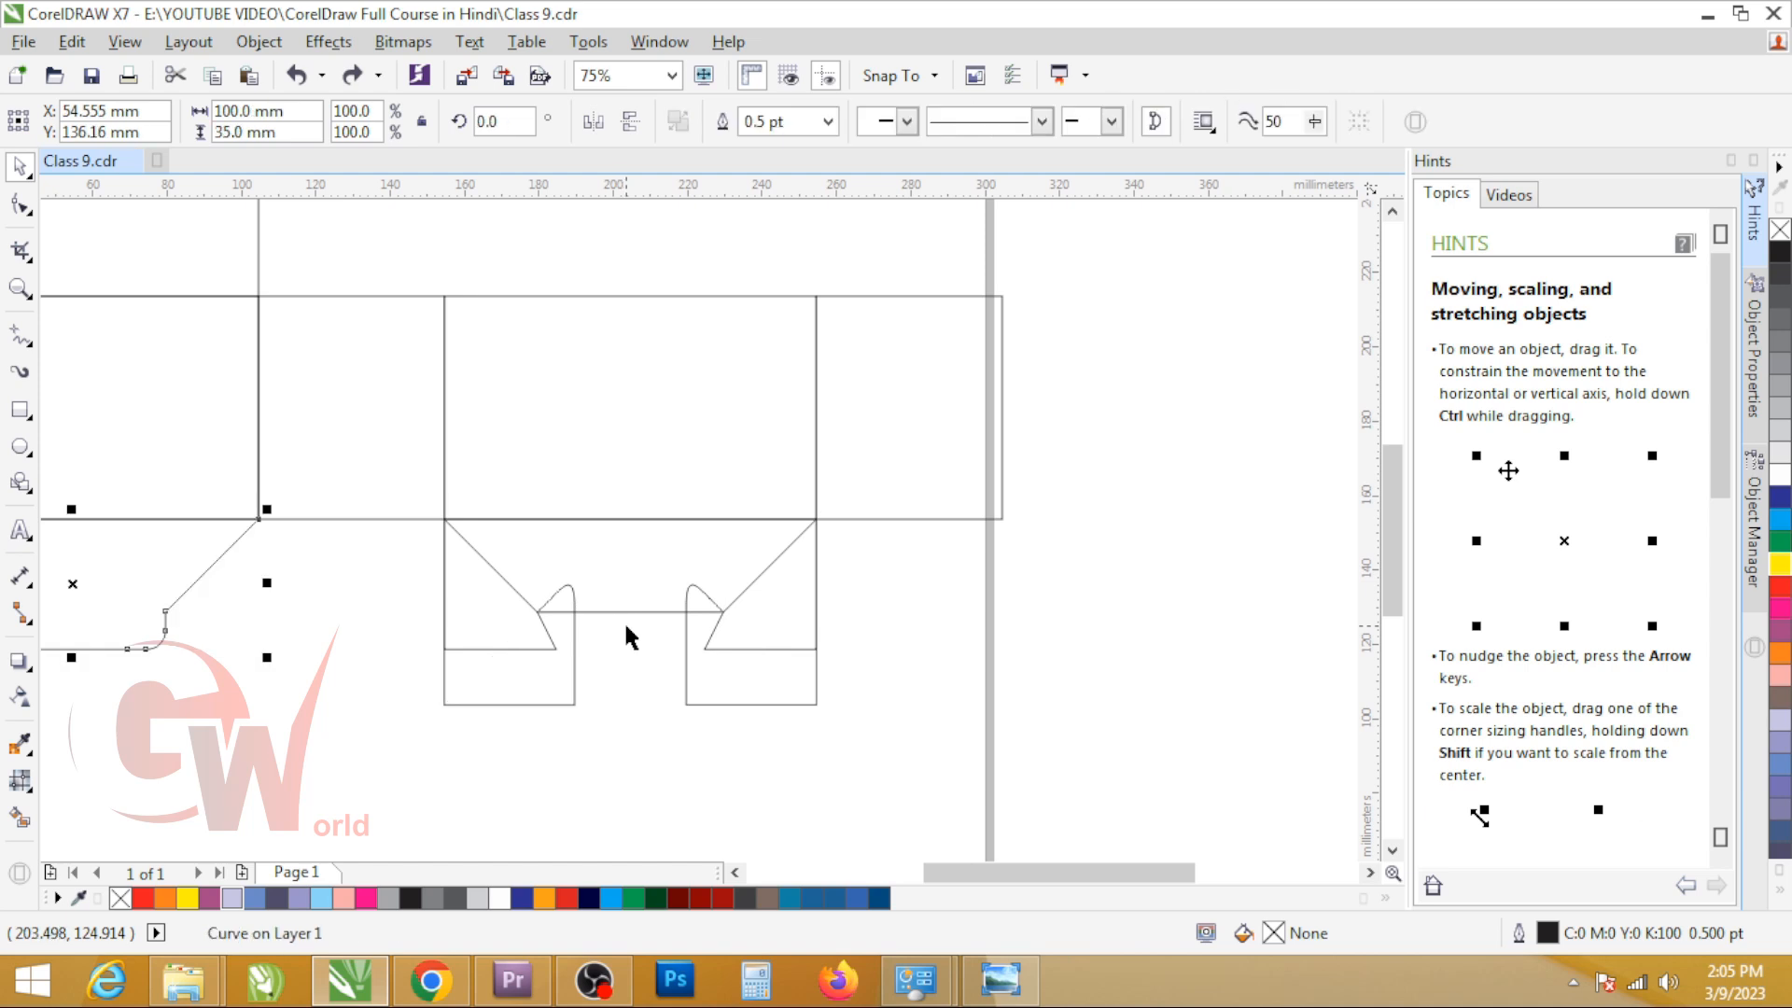
scroll(812, 664, "down", 1)
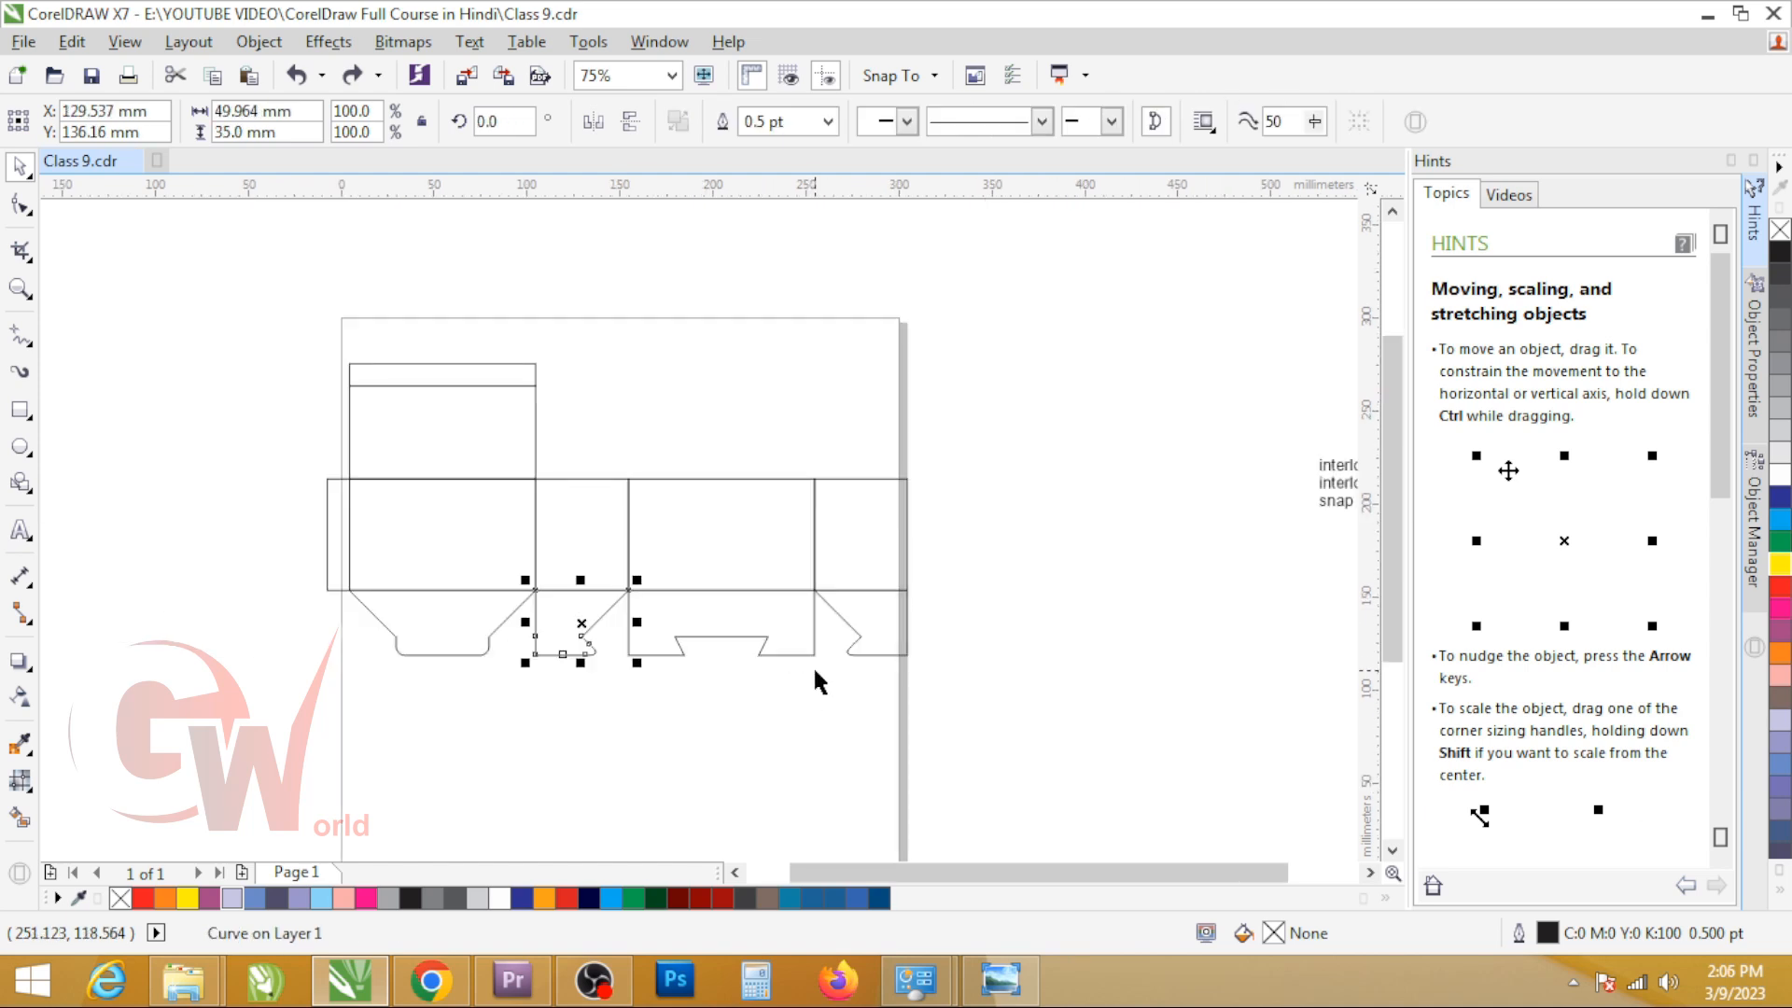
Step: Place the text note beside the dieline's top panel, then move the note and whole dieline off the page to its left
left_click_drag(1202, 366, 1391, 541)
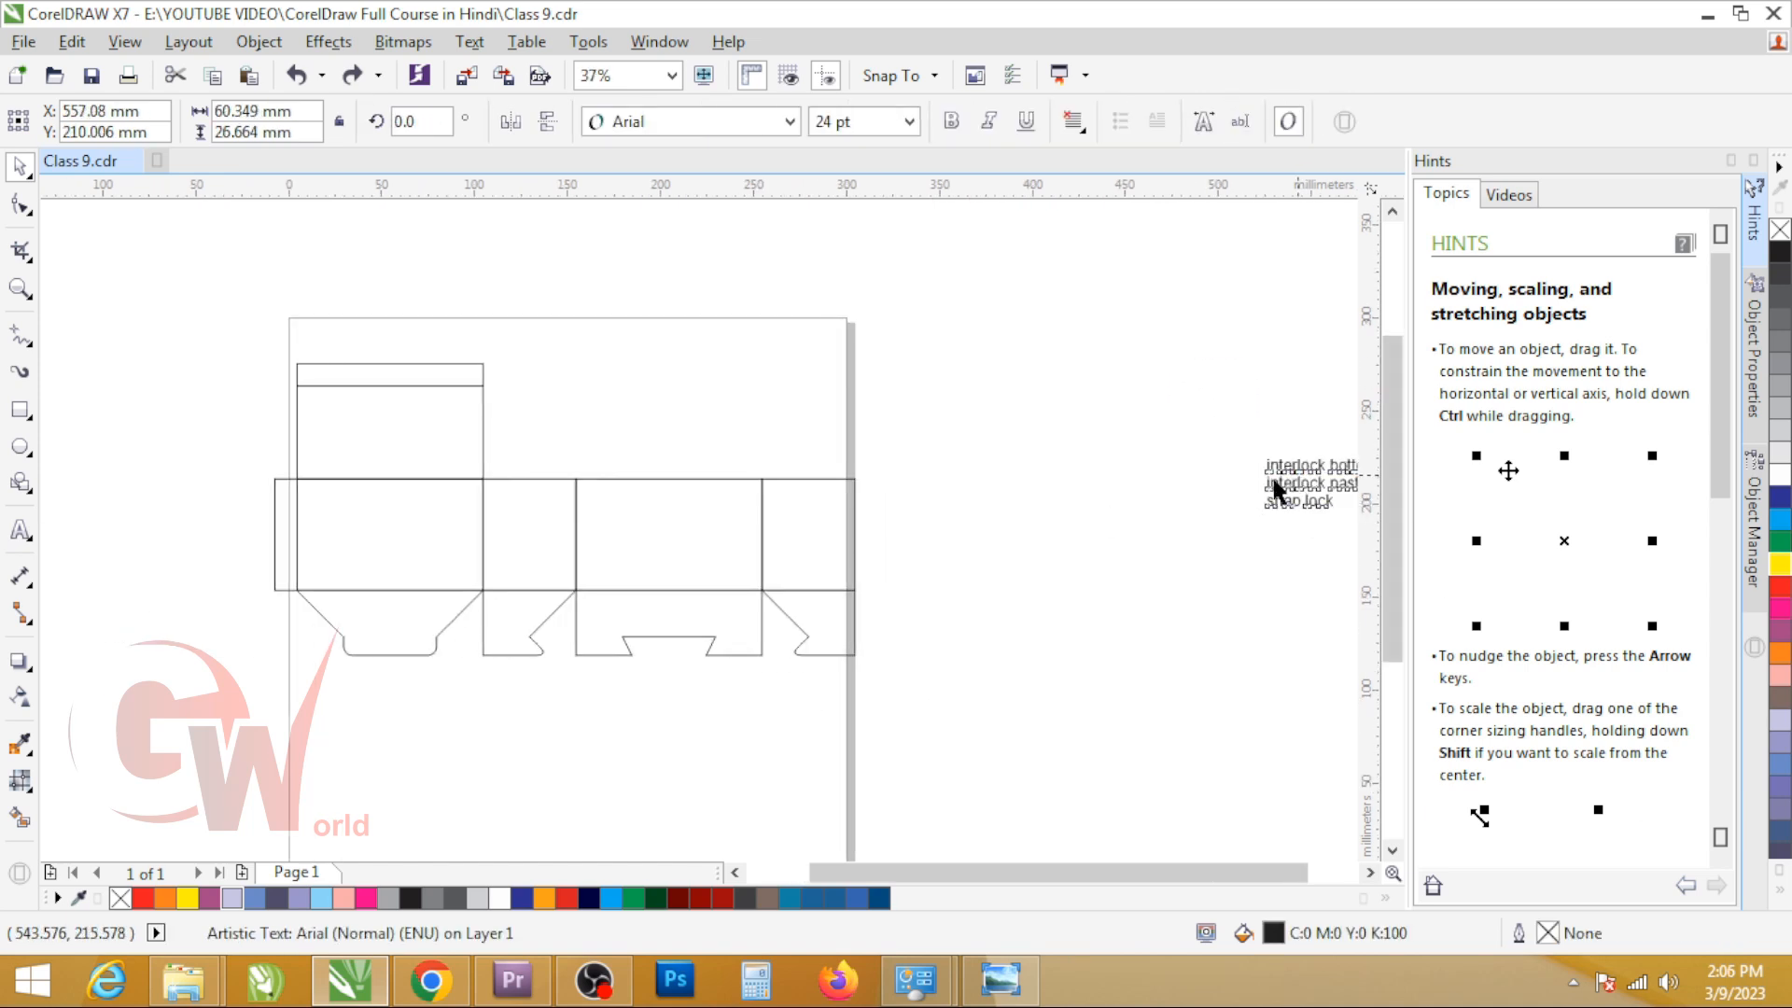
left_click_drag(1274, 480, 574, 422)
left_click_drag(205, 333, 886, 701)
scroll(632, 546, "down", 2)
left_click_drag(639, 544, 407, 526)
Step: Add the text "size 100x50x60" in the upper part of the empty page
scroll(560, 537, "up", 2)
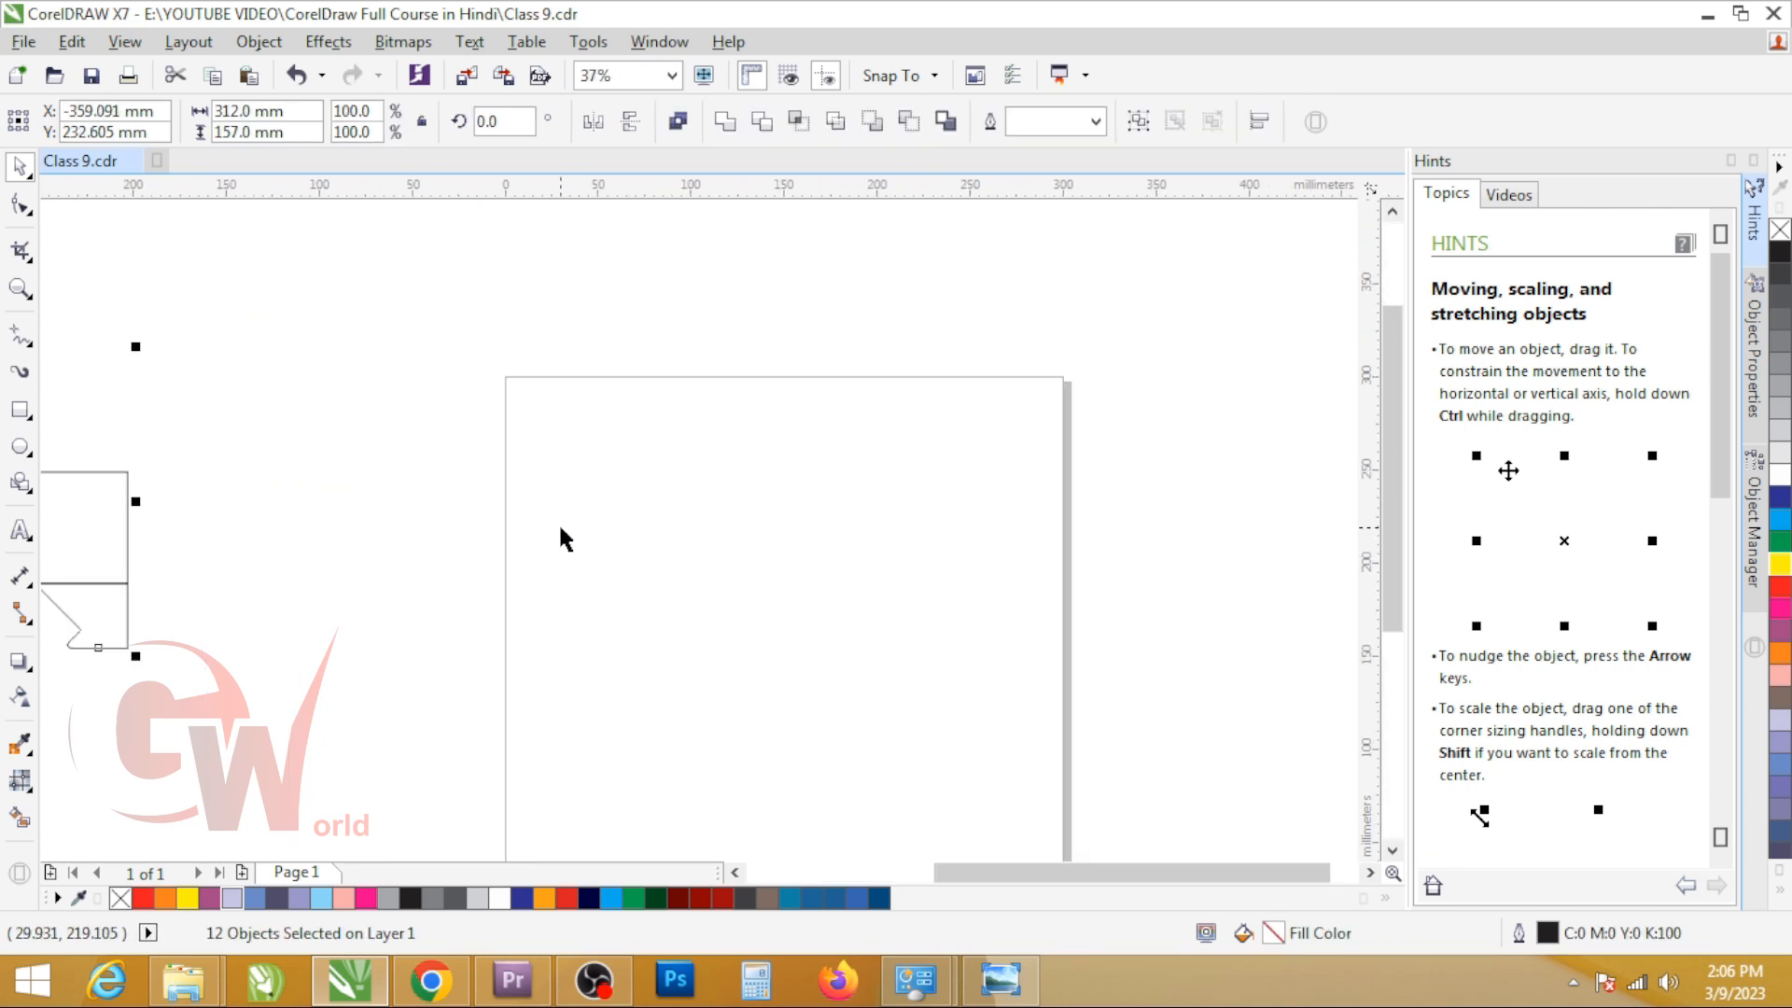
scroll(640, 600, "down", 1)
scroll(644, 604, "up", 1)
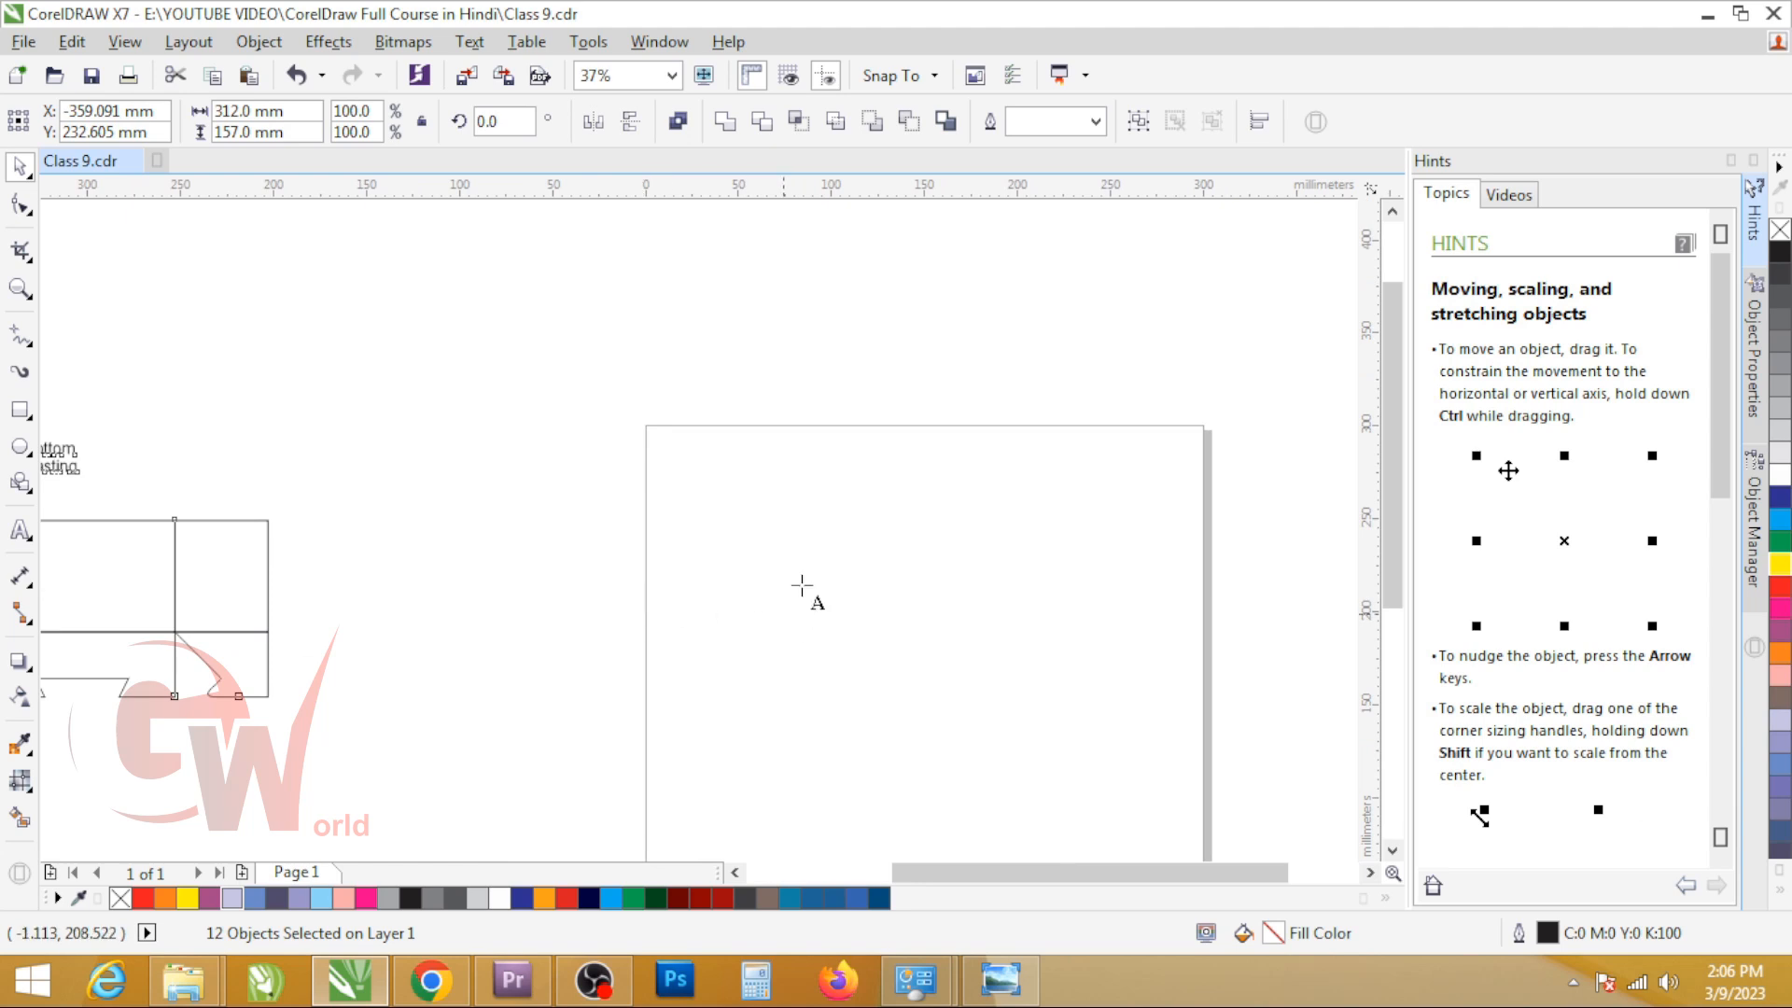
key("F8")
left_click(845, 524)
type("size 100x50x60")
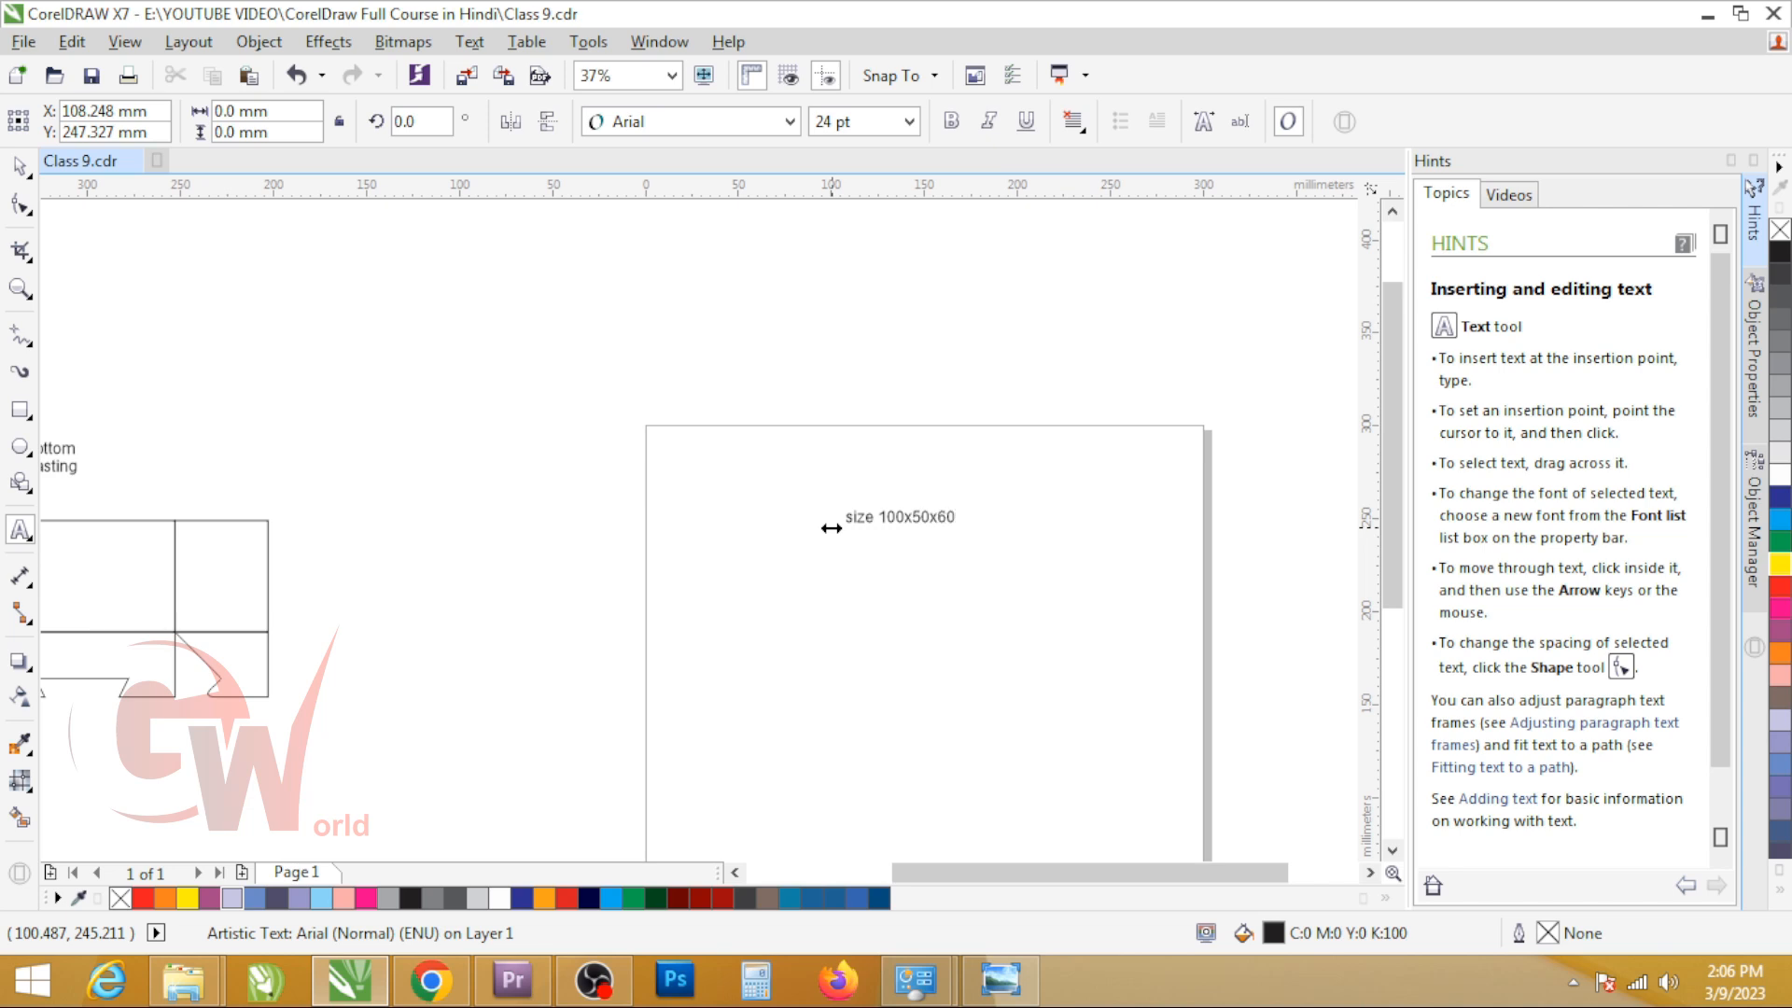
Step: Change the dimensions in the size text so it reads "size 120x60x50"
scroll(922, 520, "up", 3)
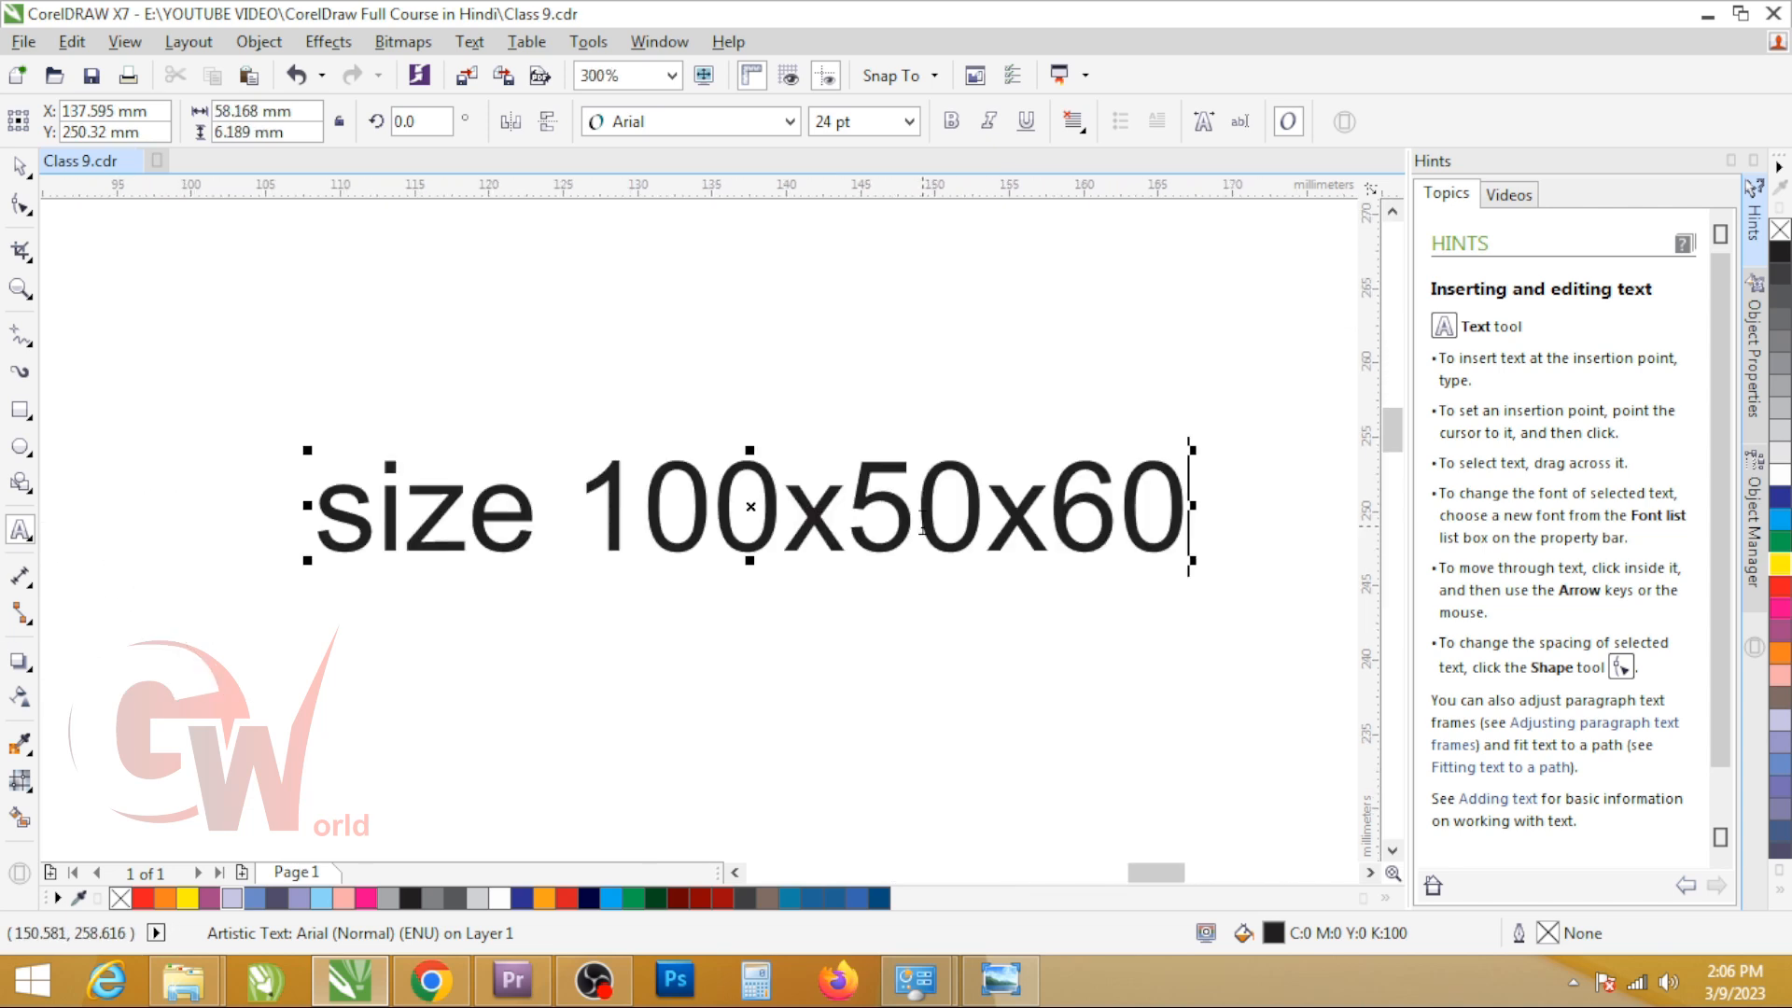
left_click(727, 541)
key("BackSpace")
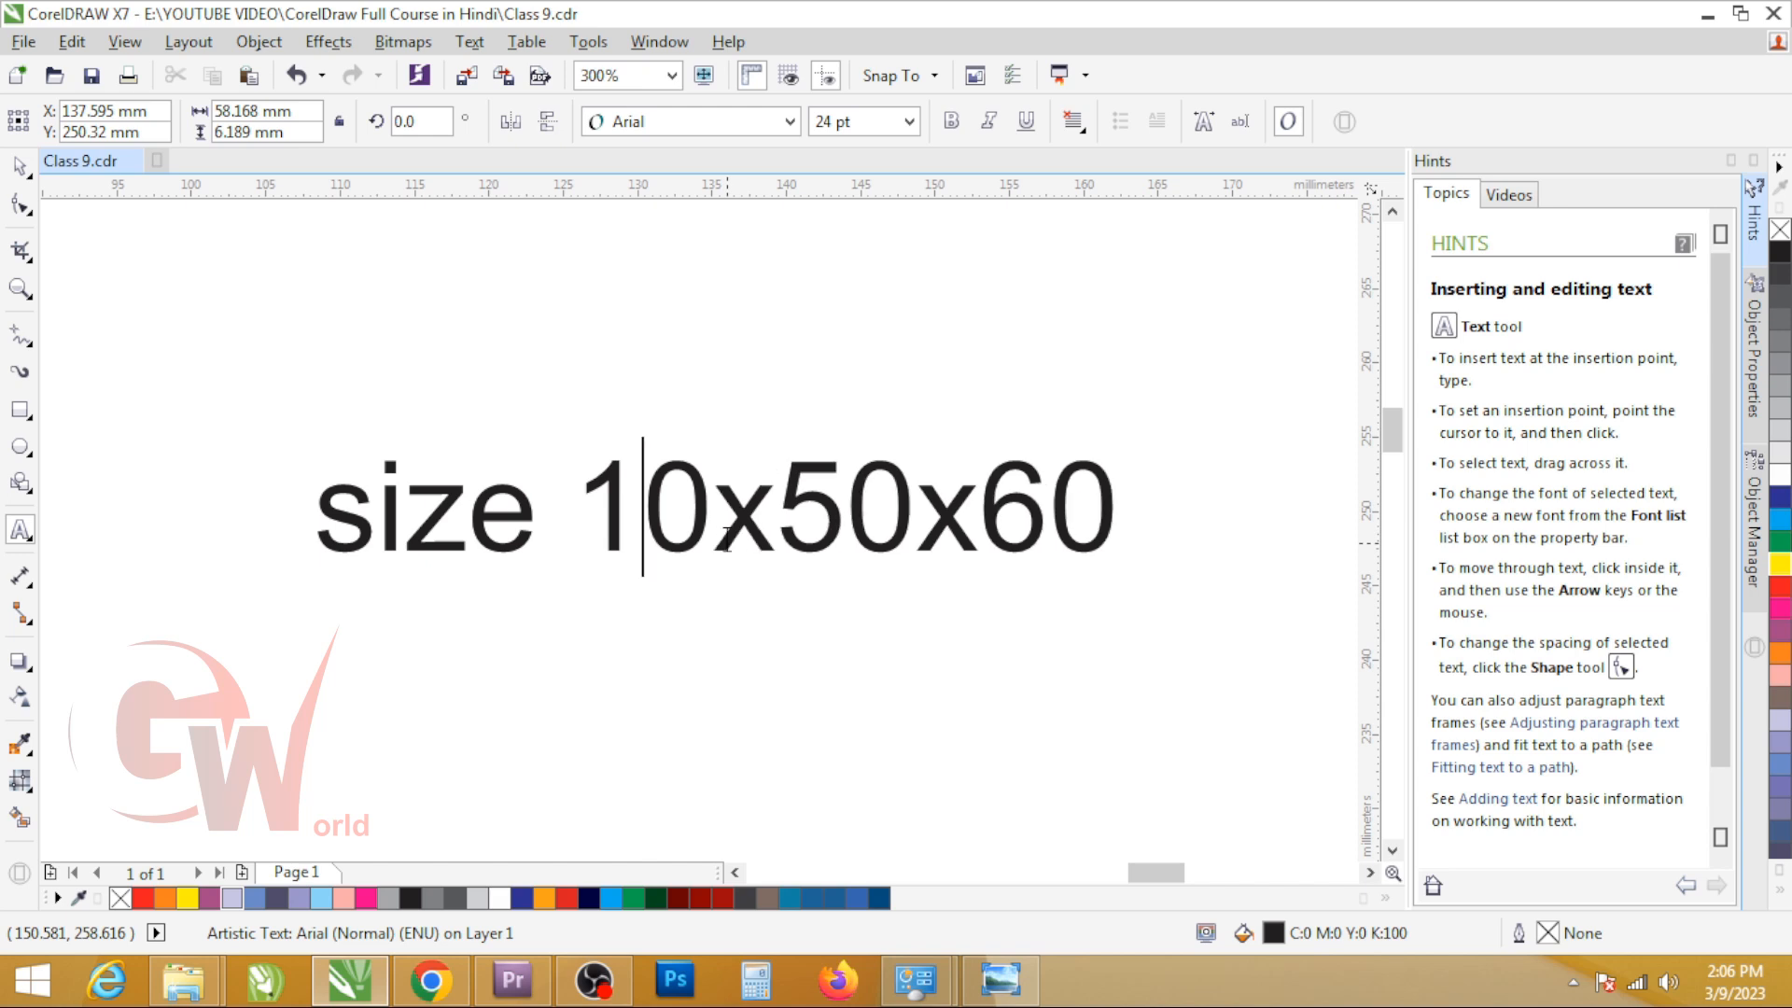
type("2")
key("Escape")
key("Delete")
type("6")
left_click(1088, 494)
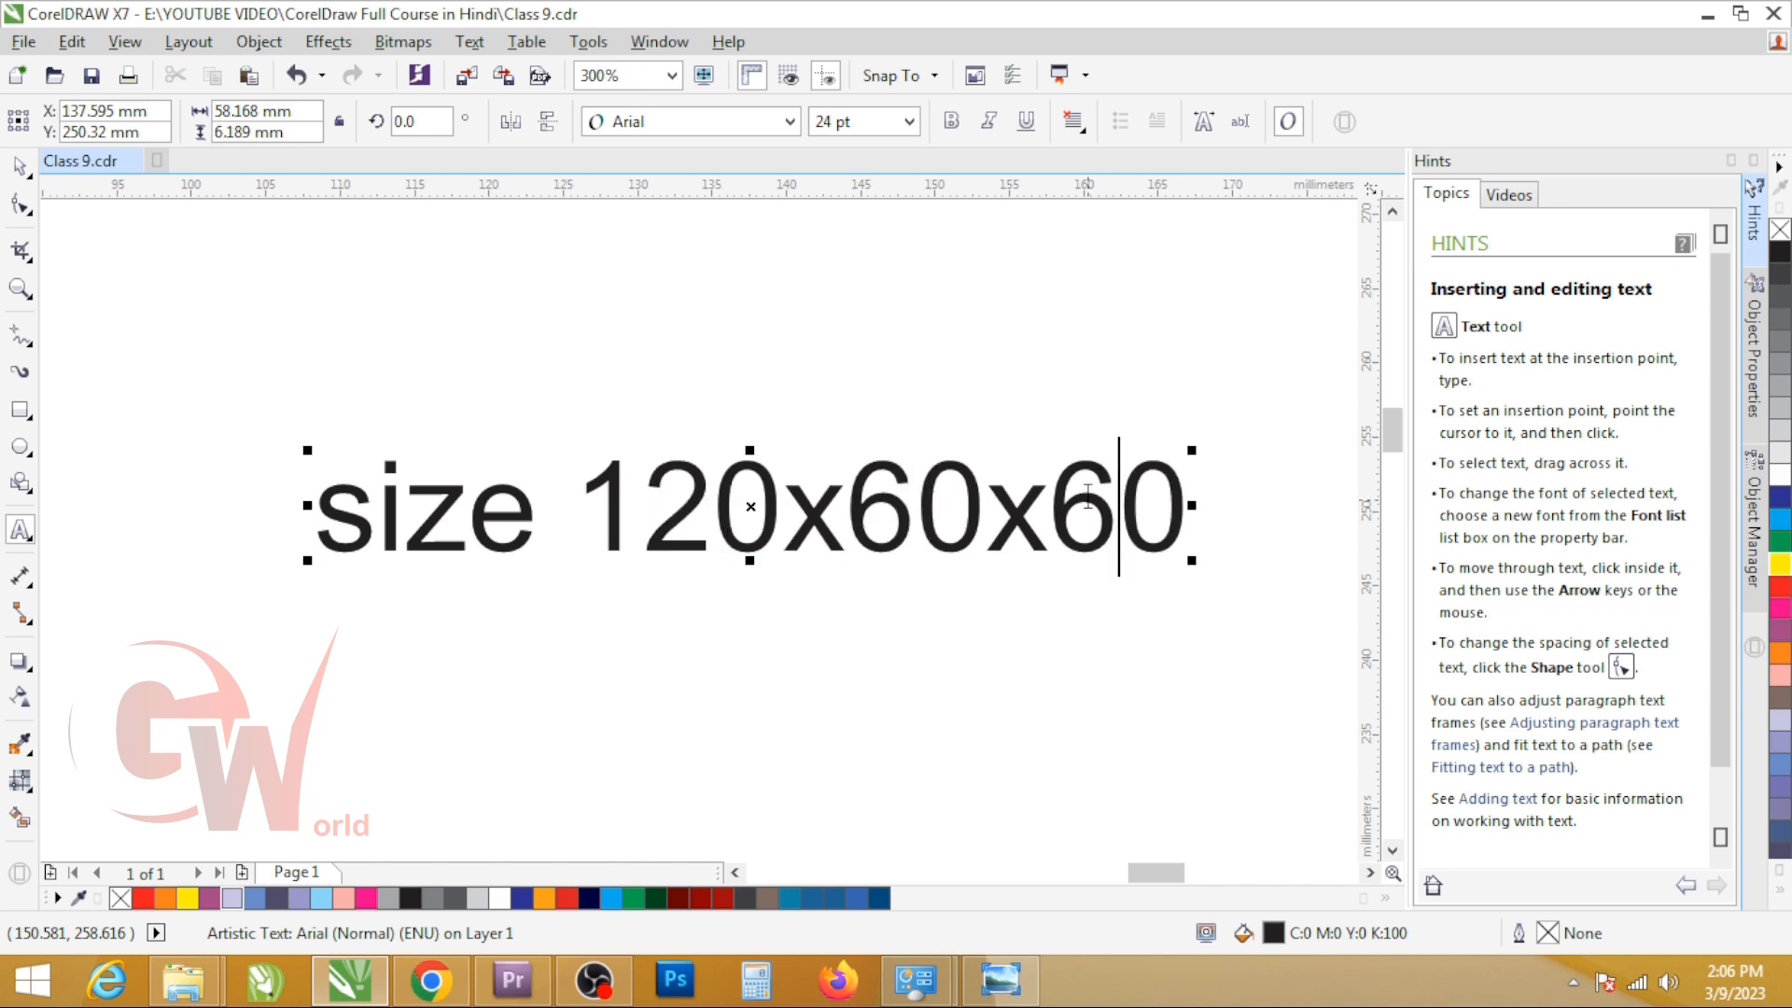
key("BackSpace")
type("5")
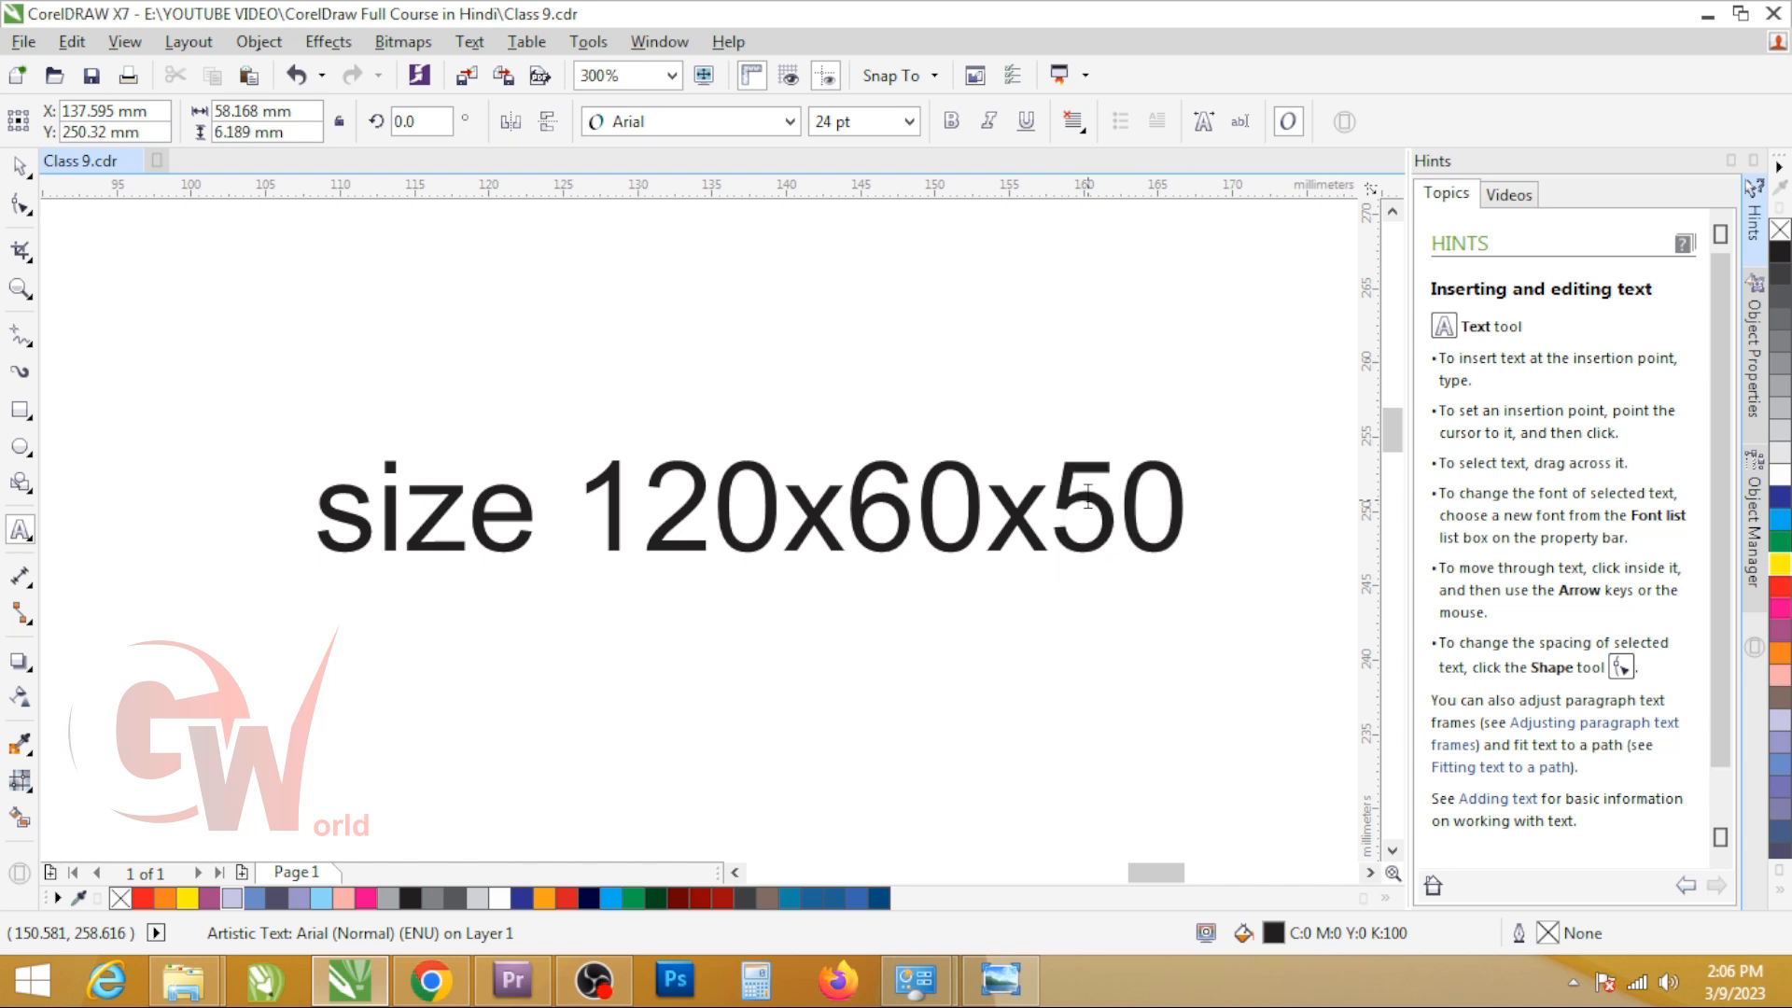
key("ctrl+space")
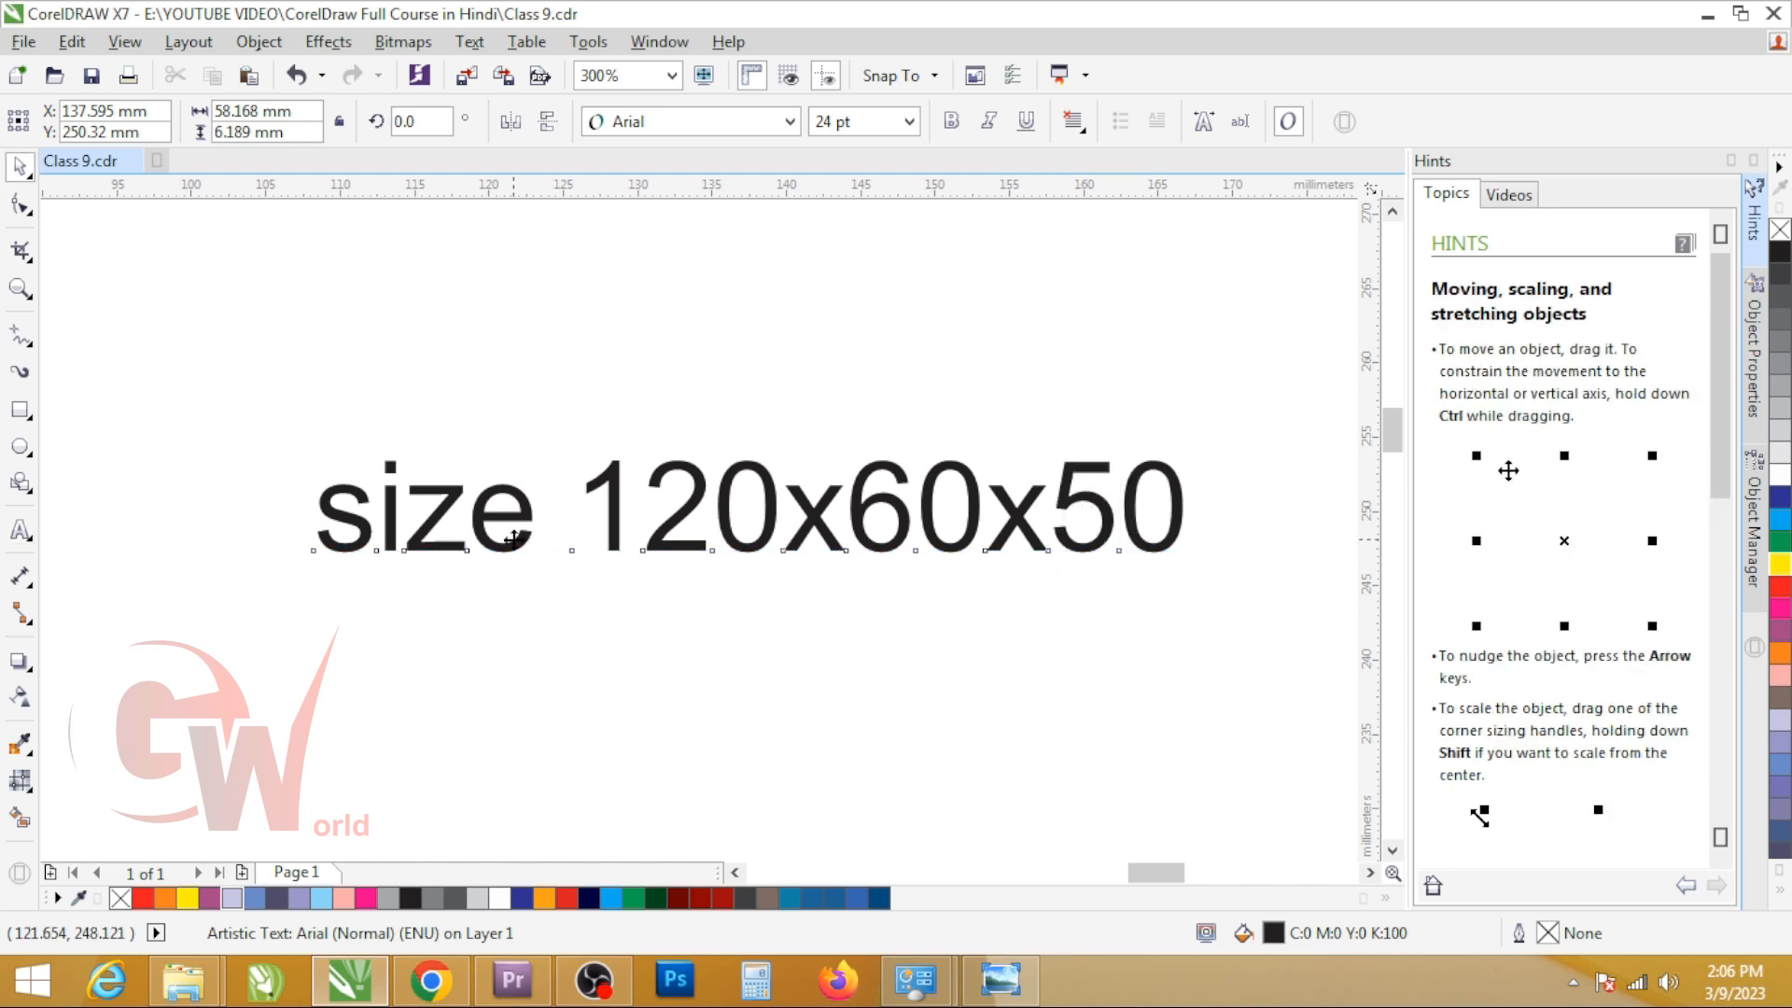
Step: Capitalise the first letter of the size text and insert "L" in front of 120
double_click(512, 540)
key("ctrl+a")
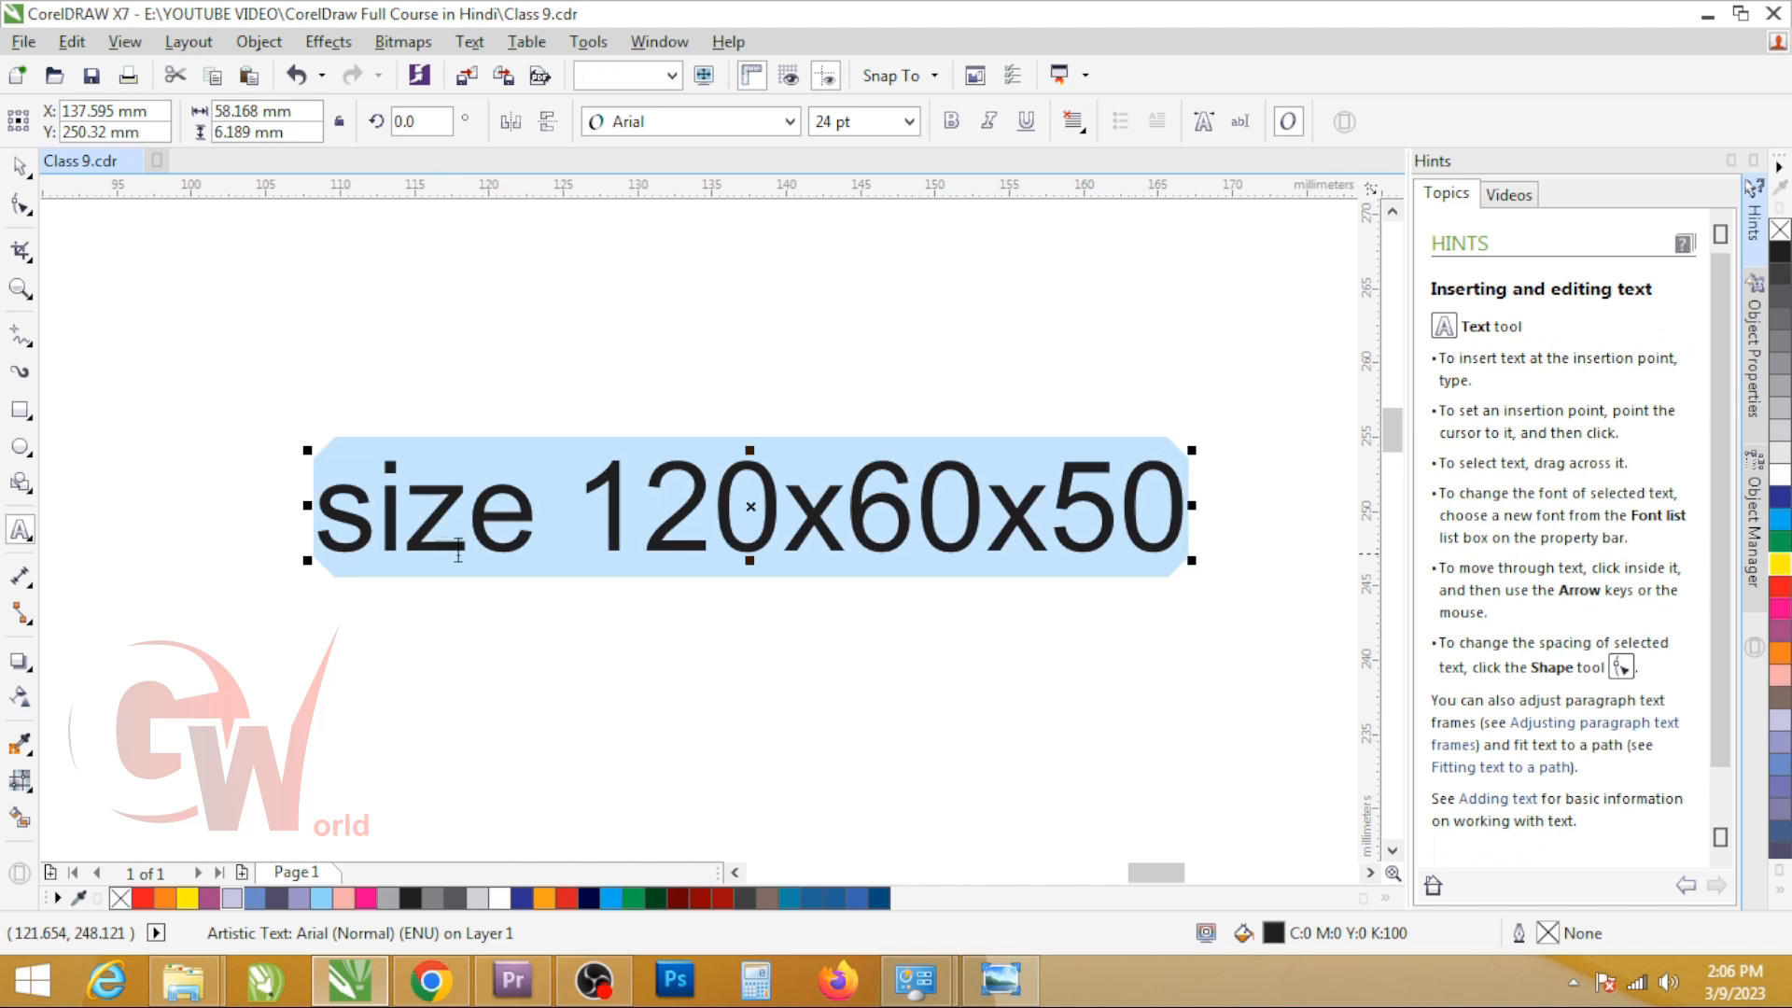
key("shift+F3")
left_click(800, 578)
left_click(595, 520)
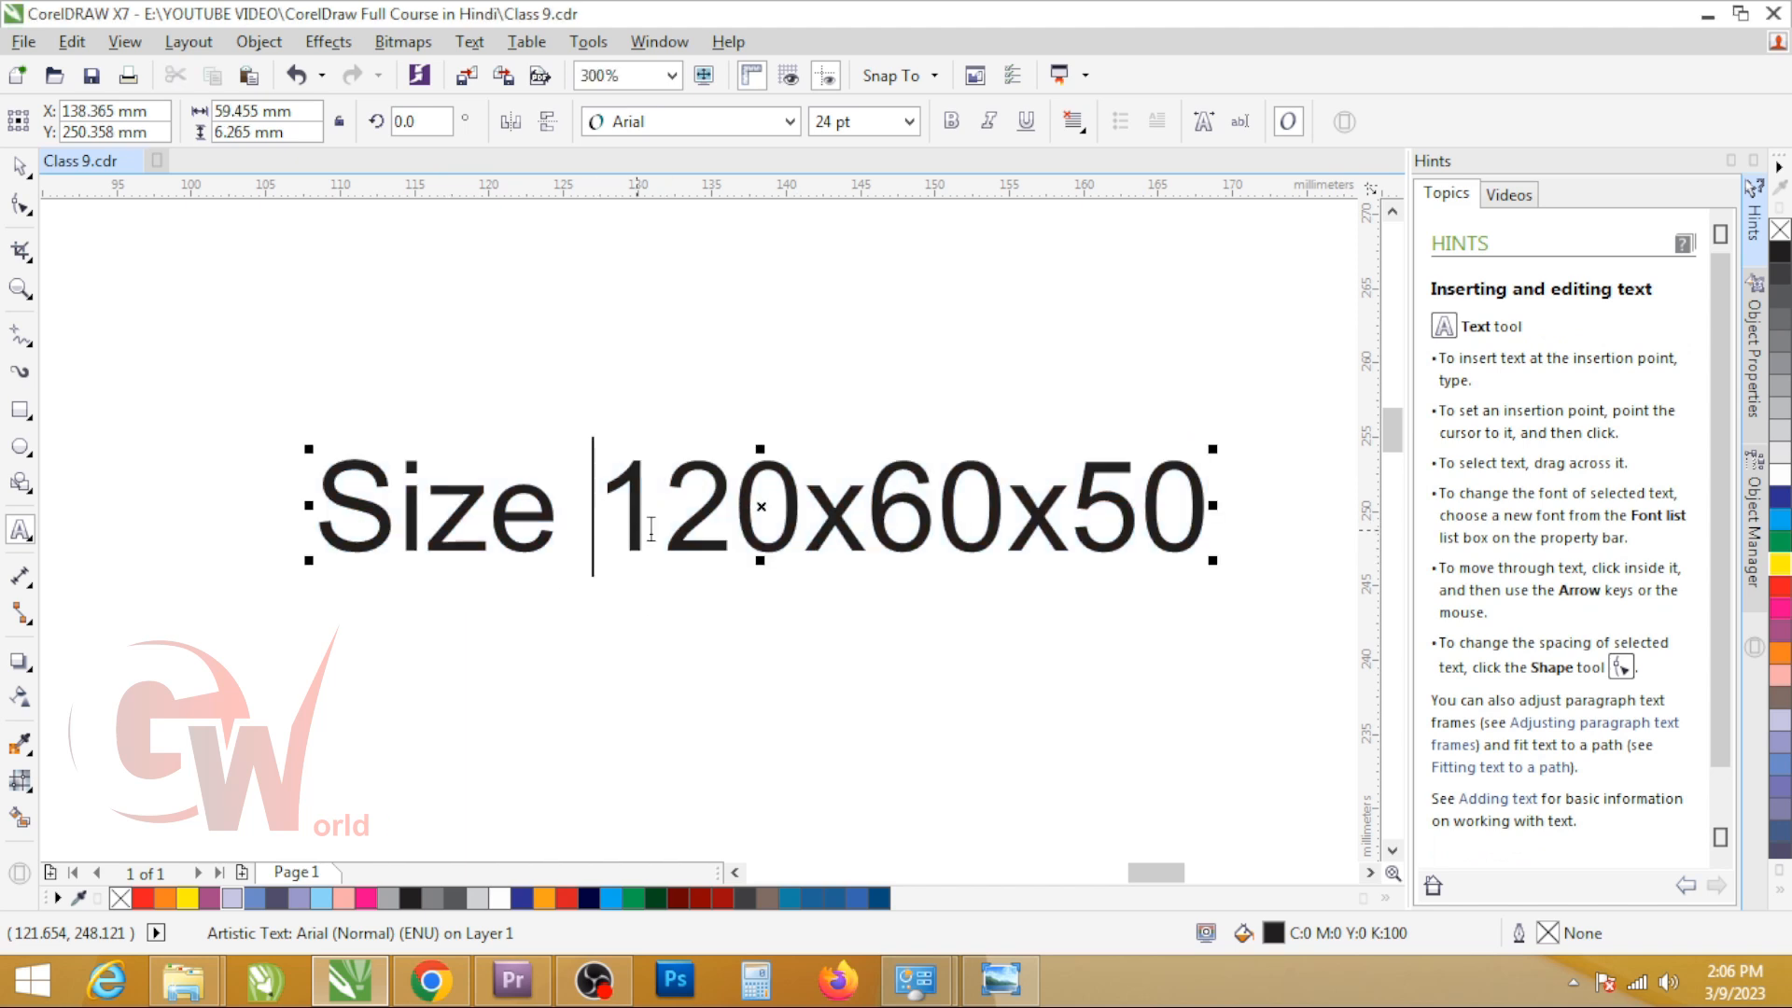
type("l")
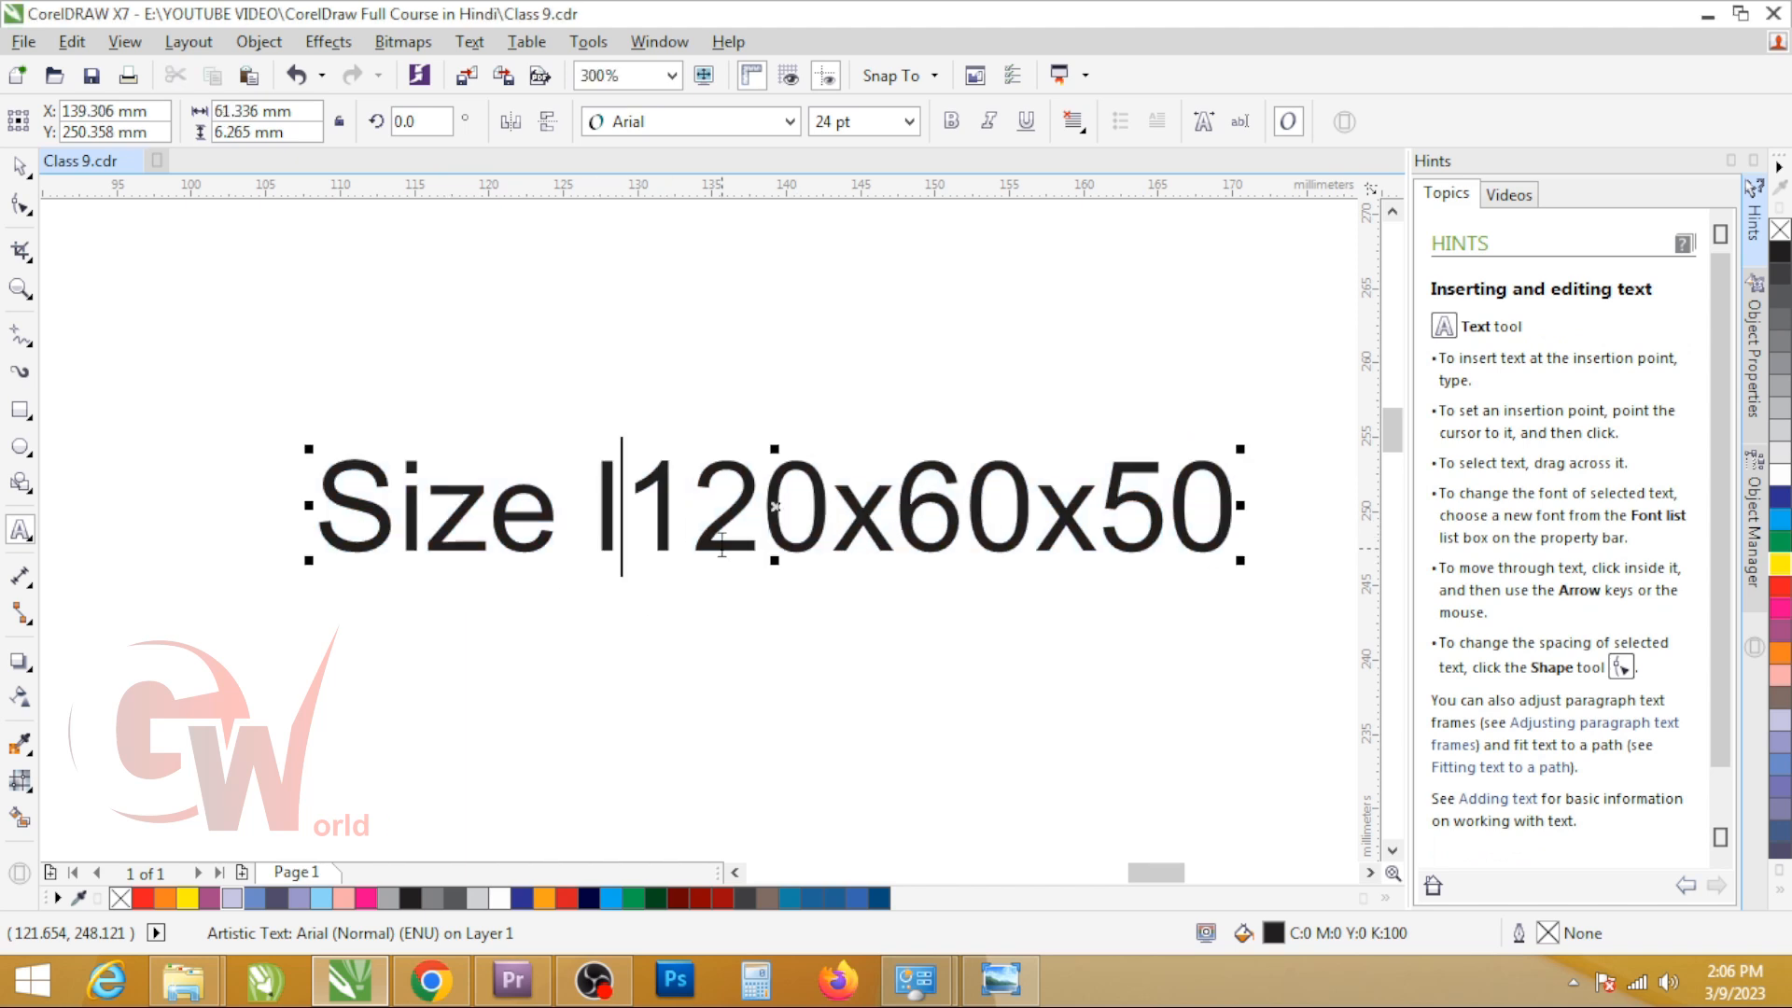
key("BackSpace")
type("L")
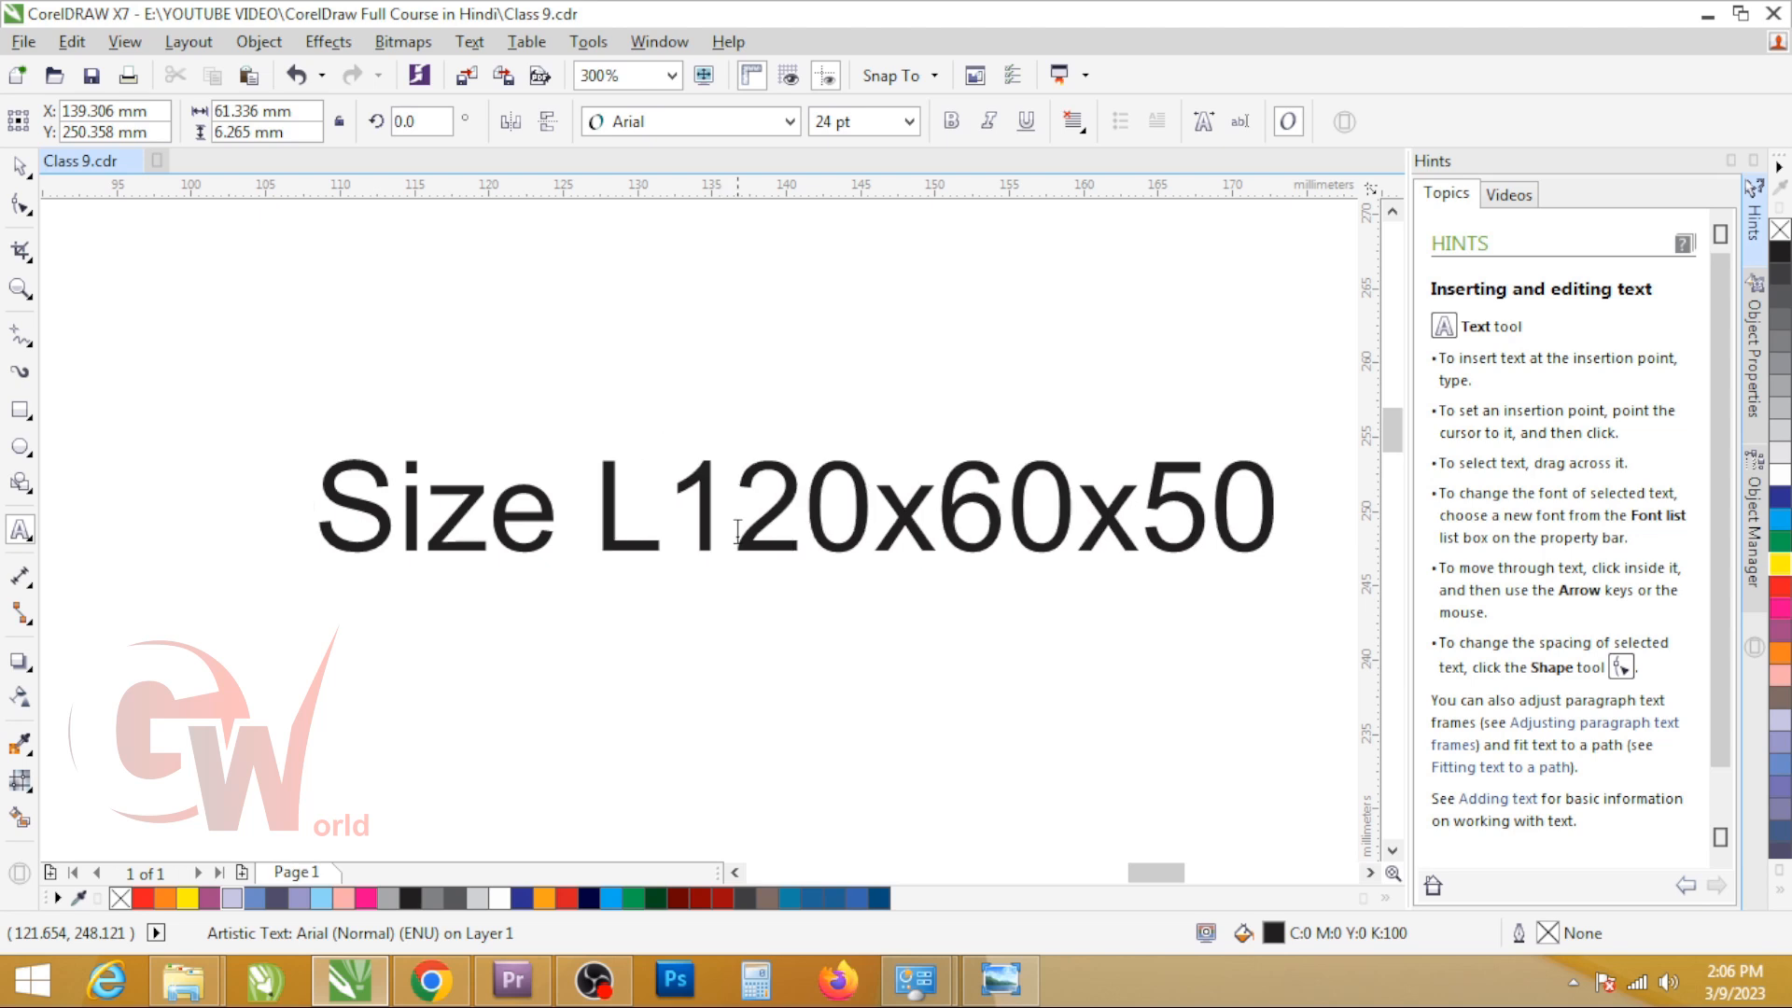
Step: Space out the dimensions in the size text and insert "W" before 60 and "H" before 50
left_click(873, 527)
left_click(967, 532)
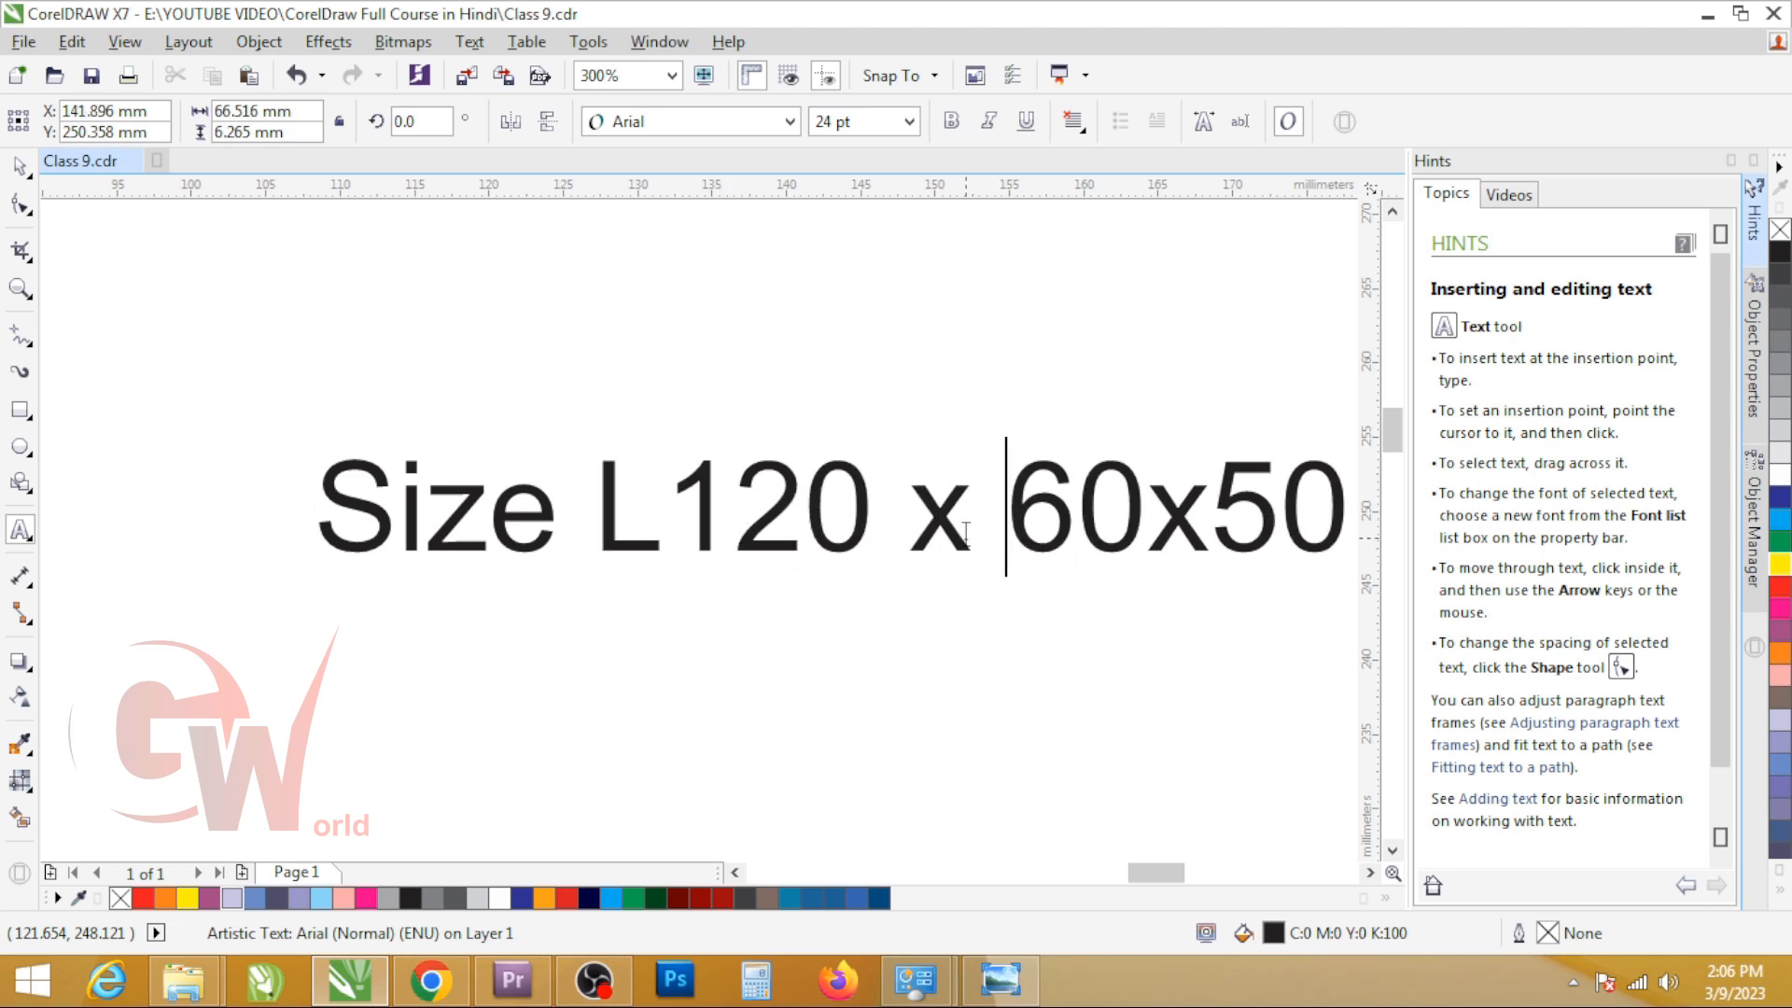
type("W")
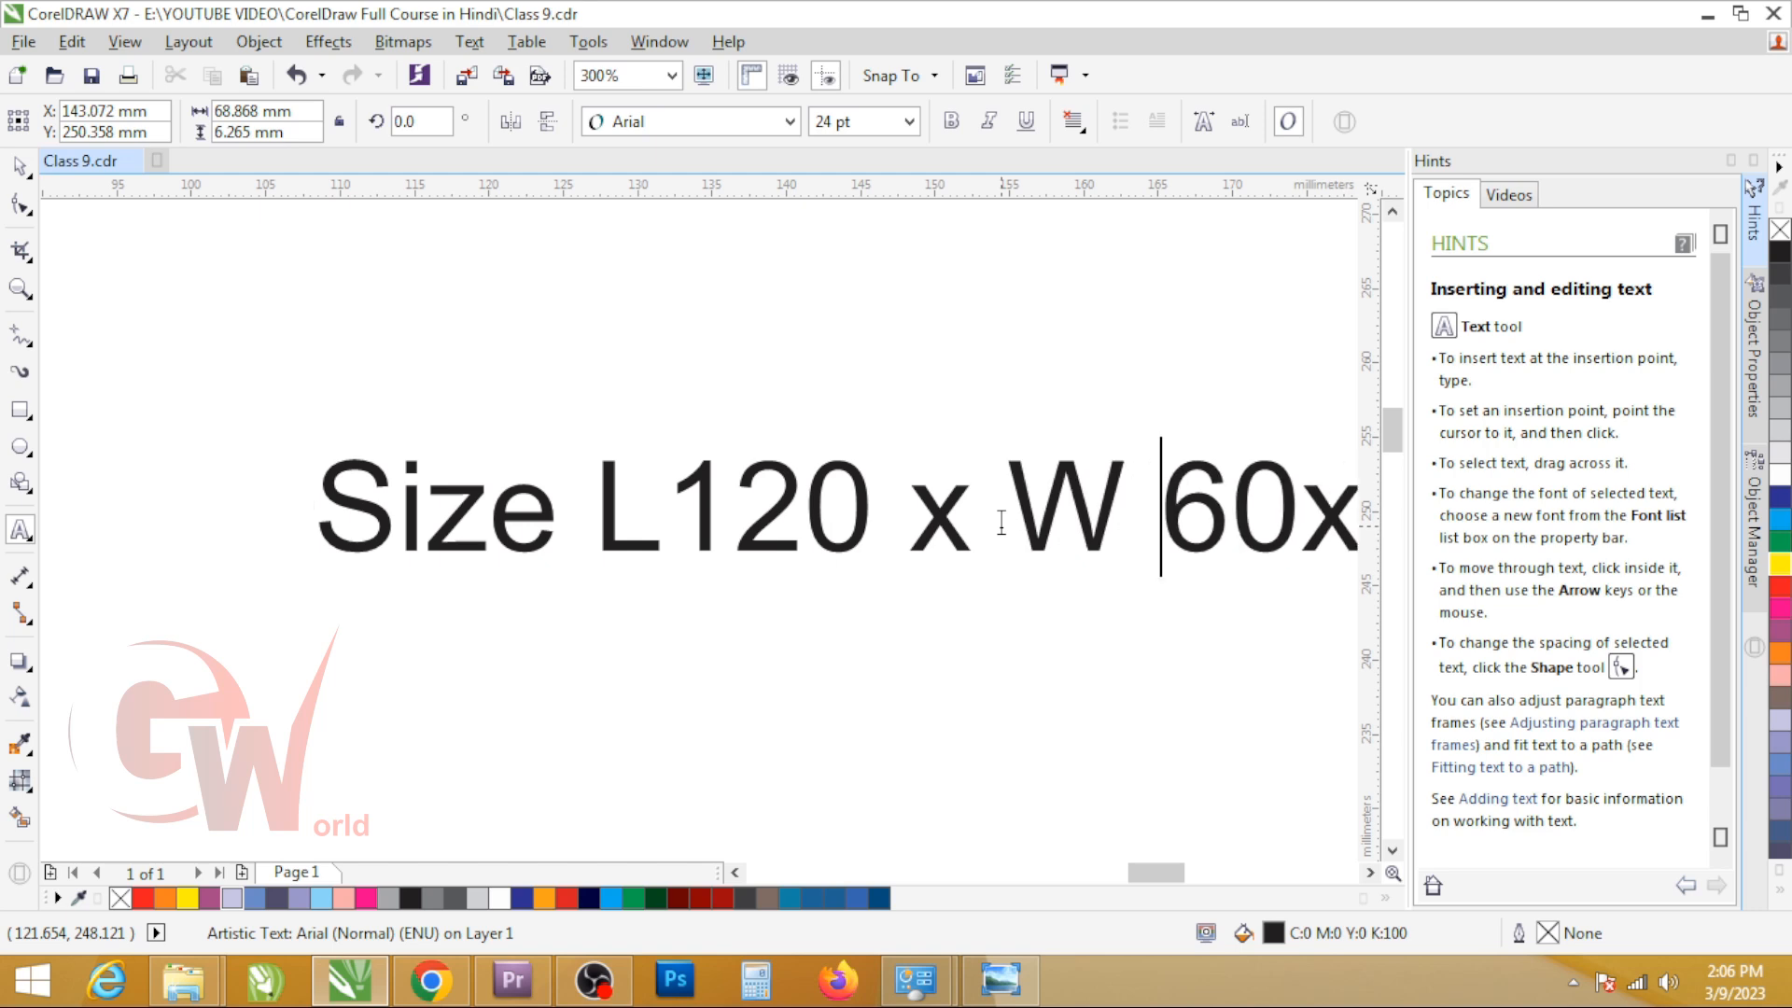
scroll(809, 485, "down", 1)
scroll(968, 513, "up", 1)
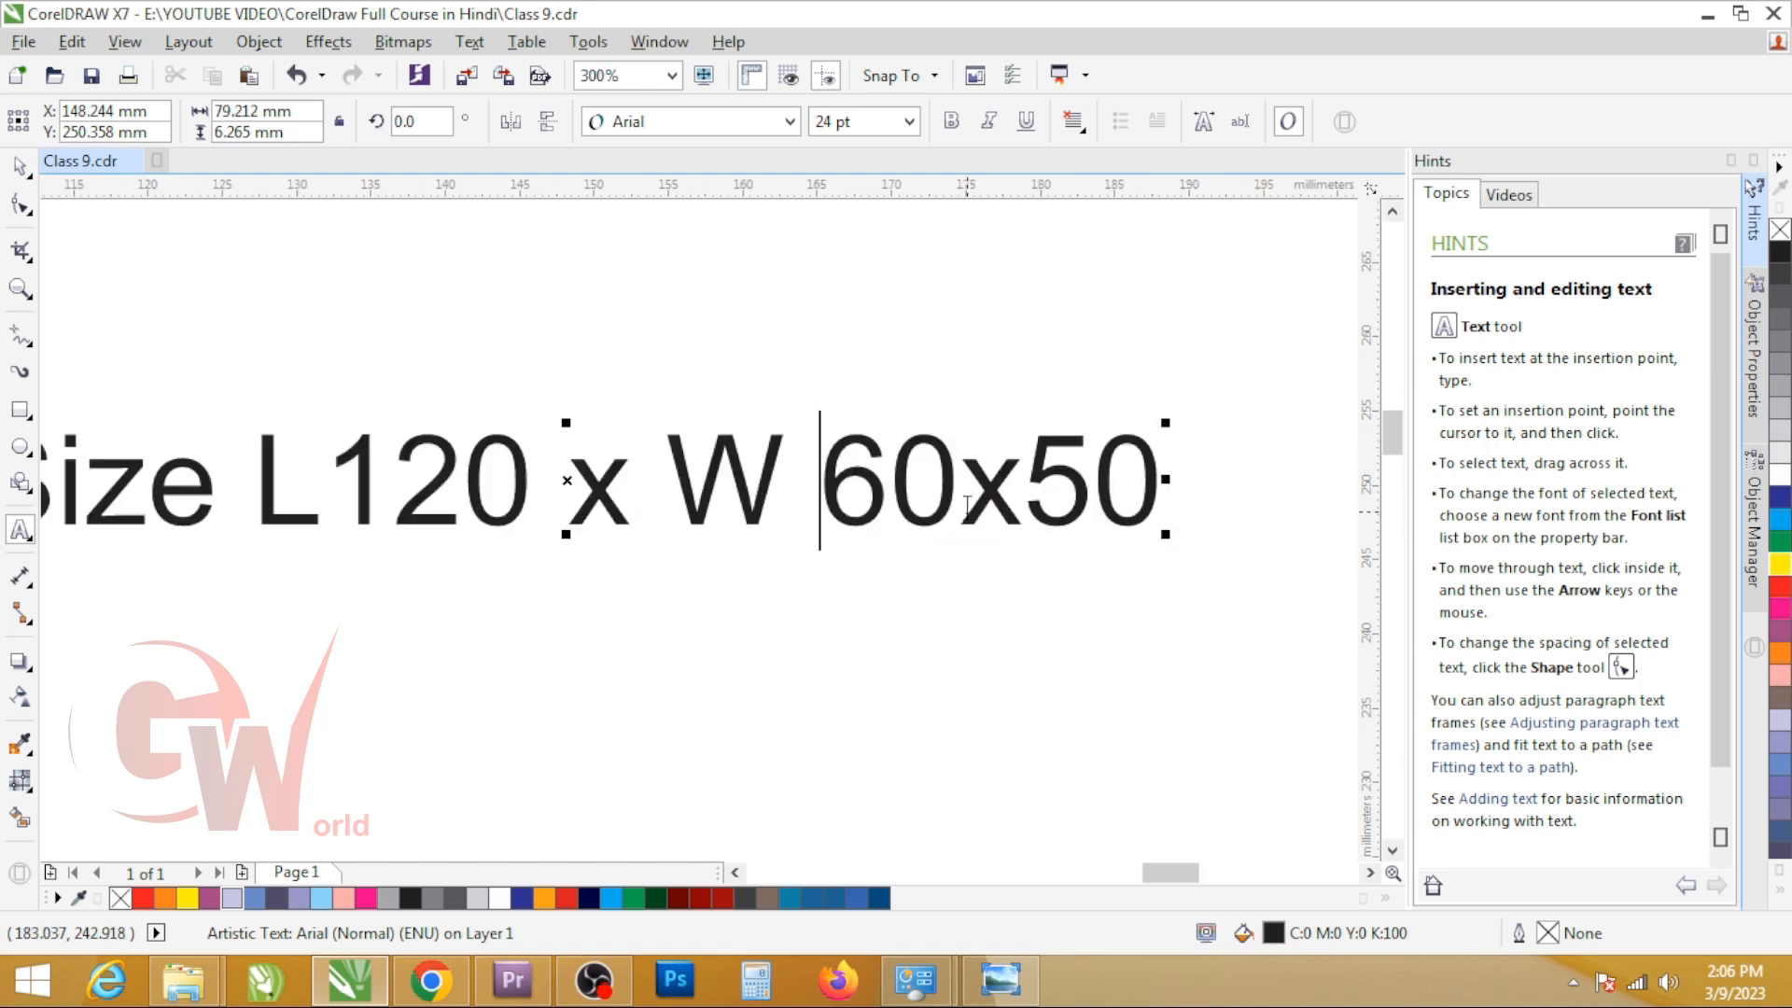
left_click(967, 516)
left_click(1081, 499)
type("H")
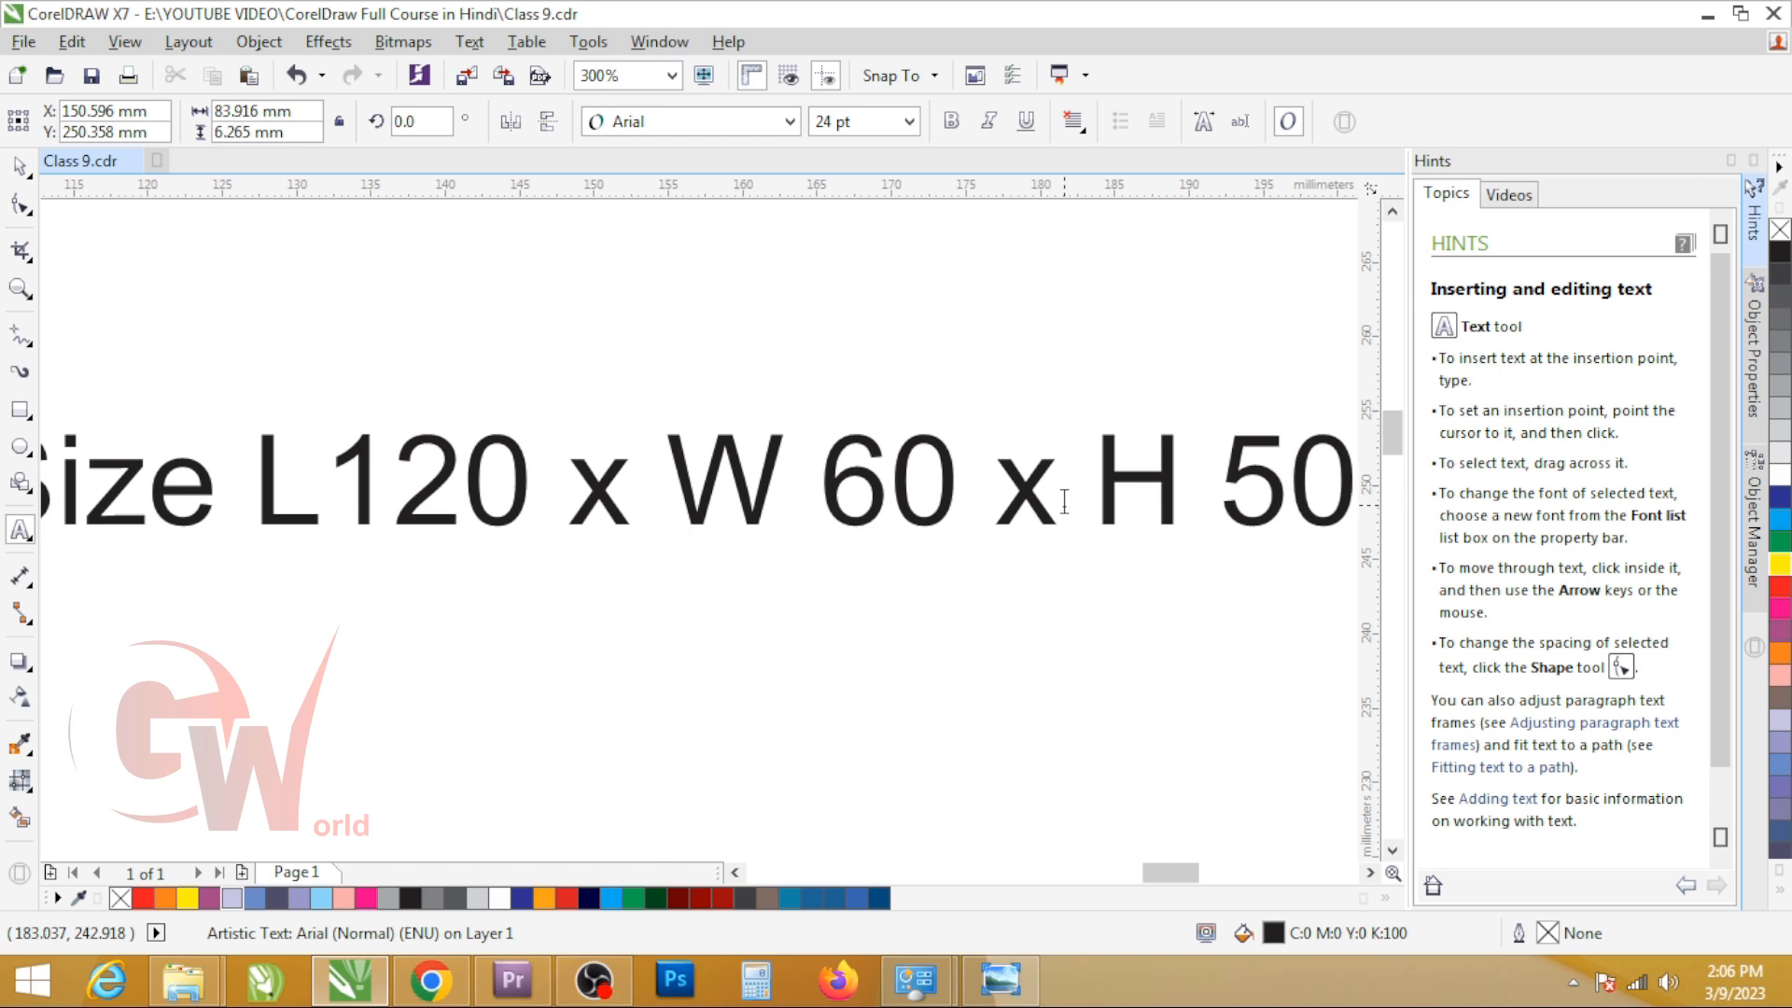
type(" MMM")
Step: Add "MM" at the end so the text reads "Size L120 x W 60 x H 50 MM", and finish editing it
key("Left")
key("Left")
key("Left")
key("Right")
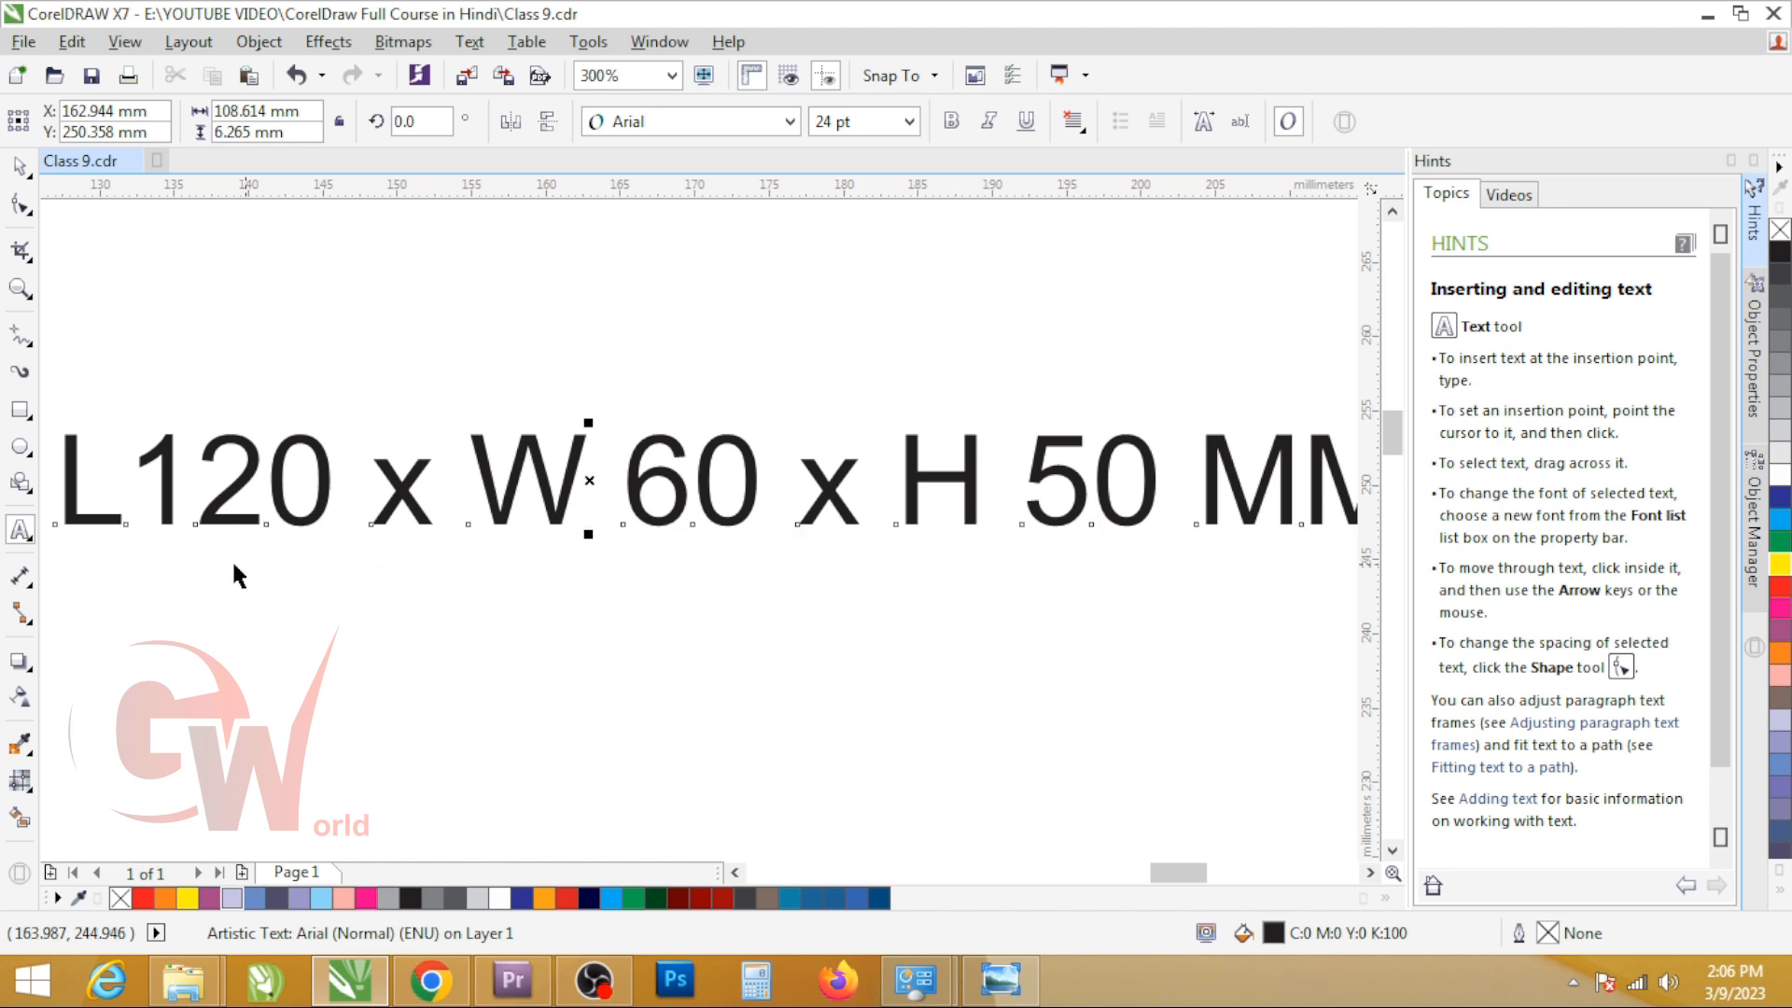
key("ctrl+space")
scroll(925, 424, "down", 4)
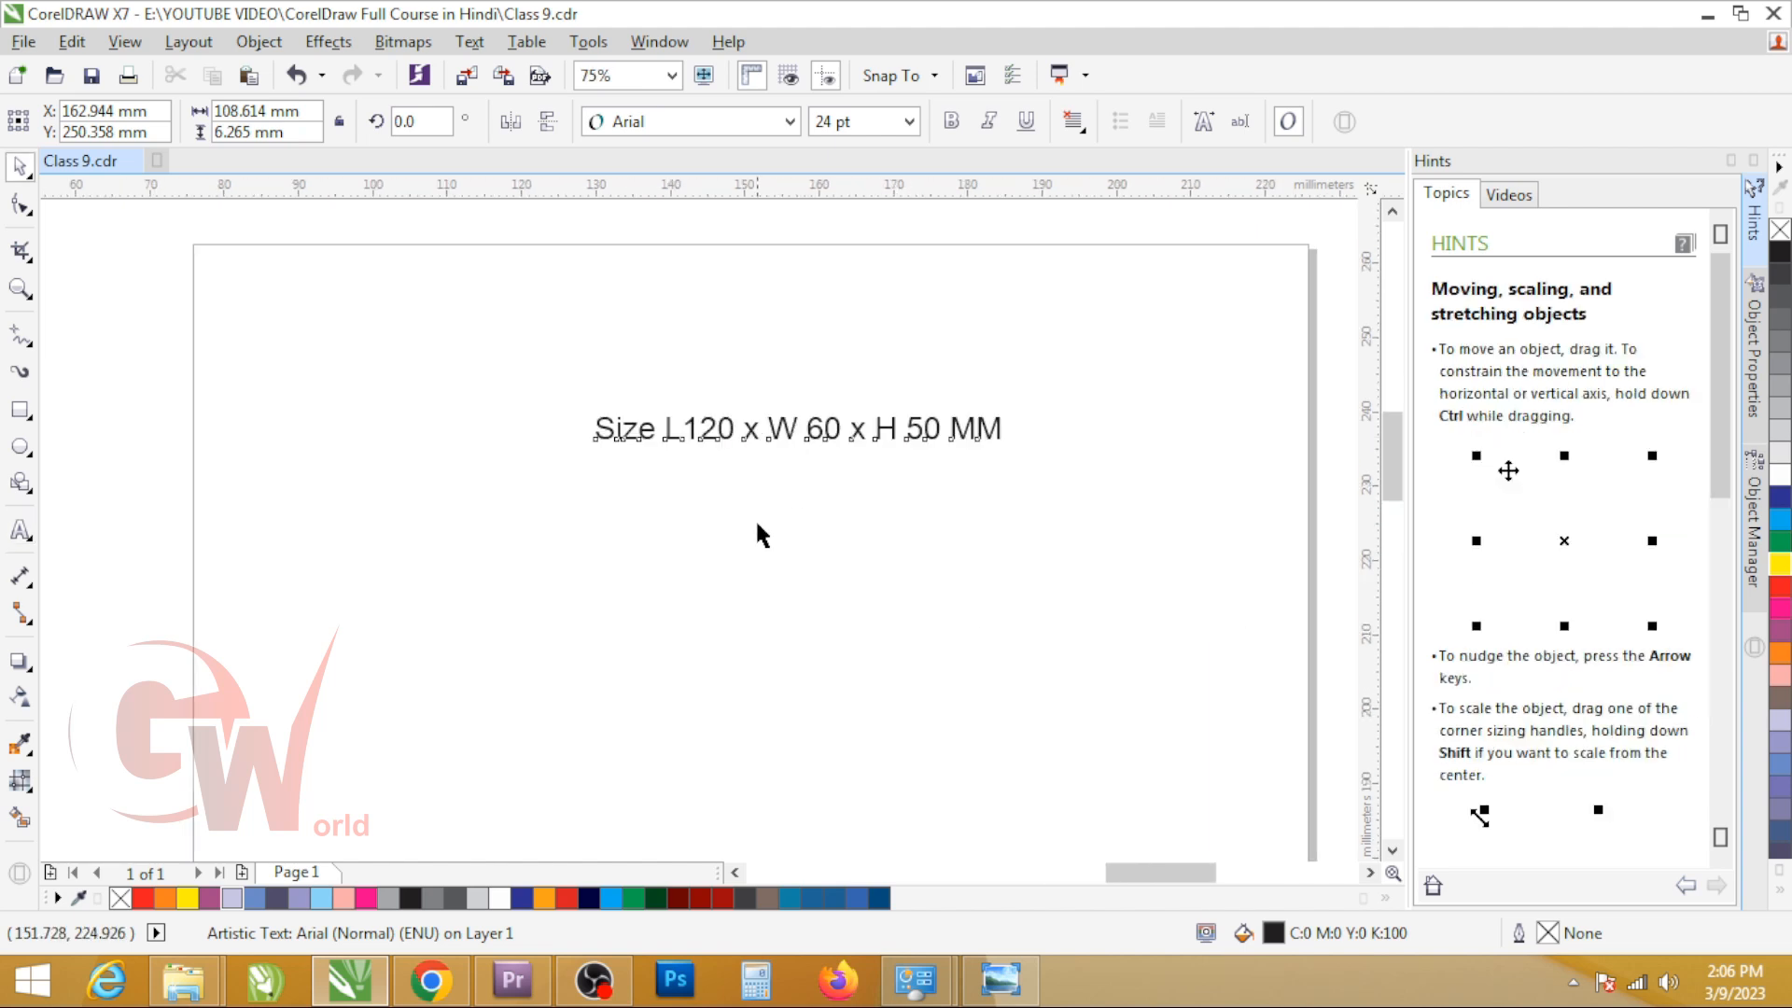
scroll(754, 517, "up", 2)
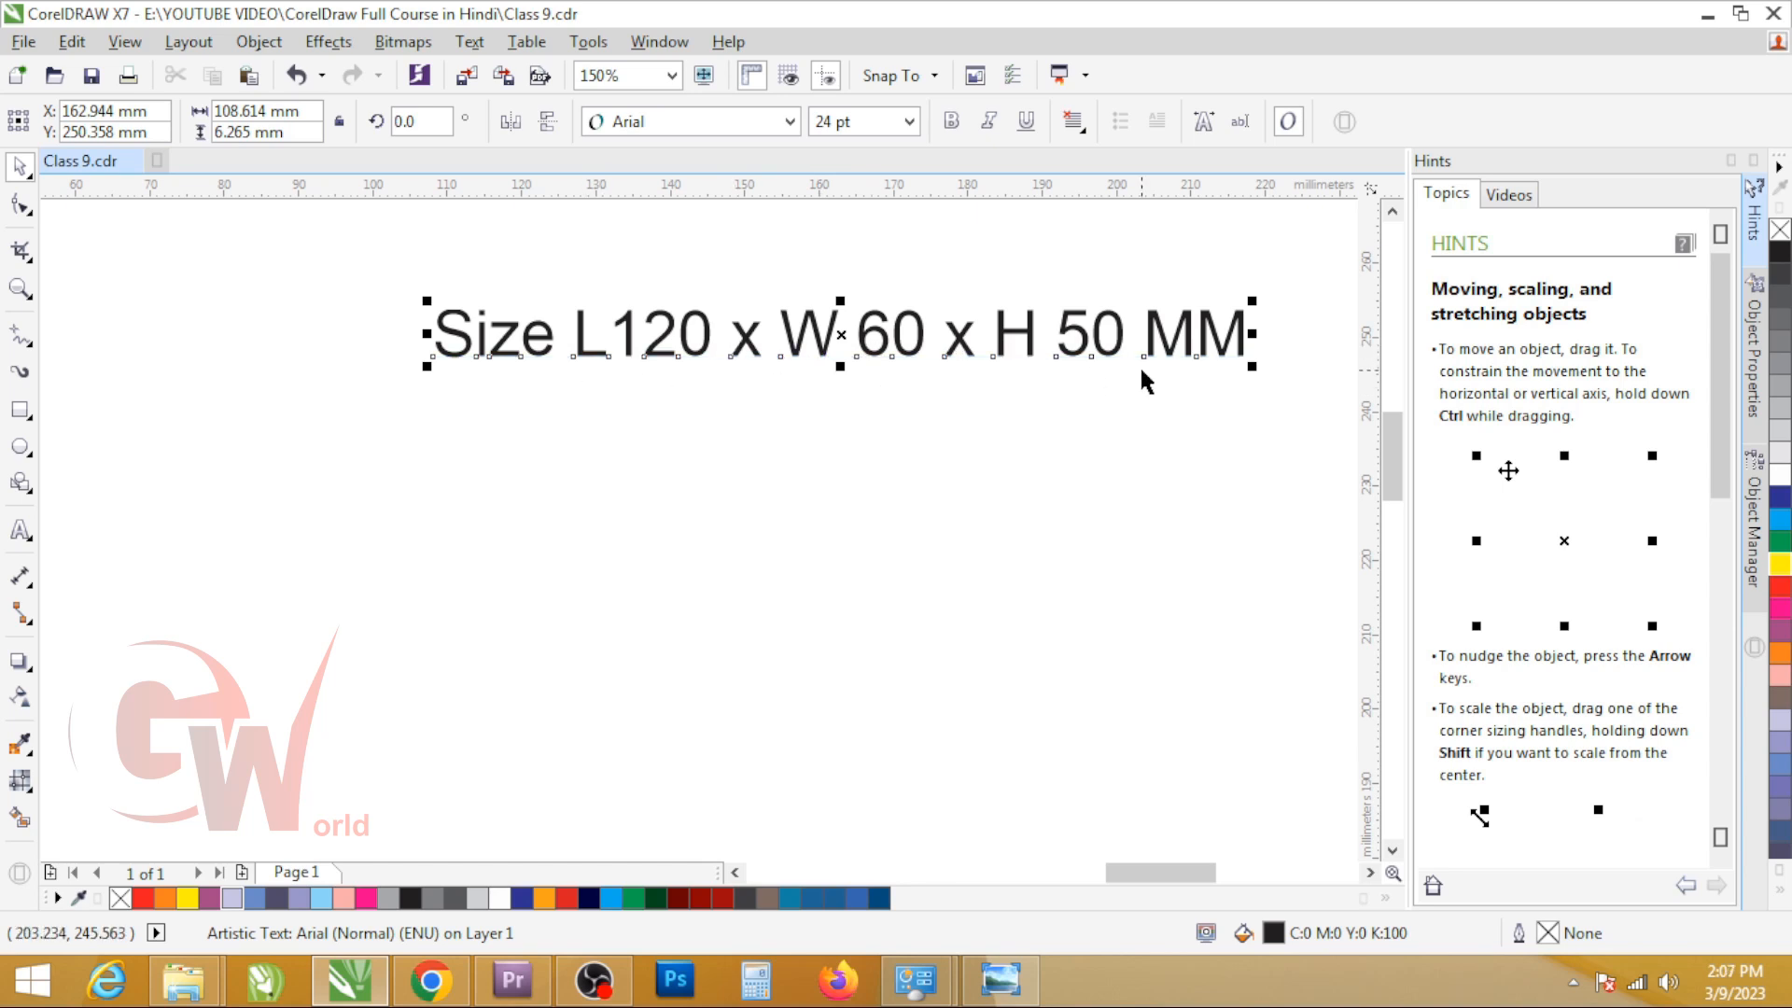
Step: Draw a rectangle about 78 x 34 mm below the size text for the first box panel
left_click(20, 409)
scroll(774, 464, "down", 2)
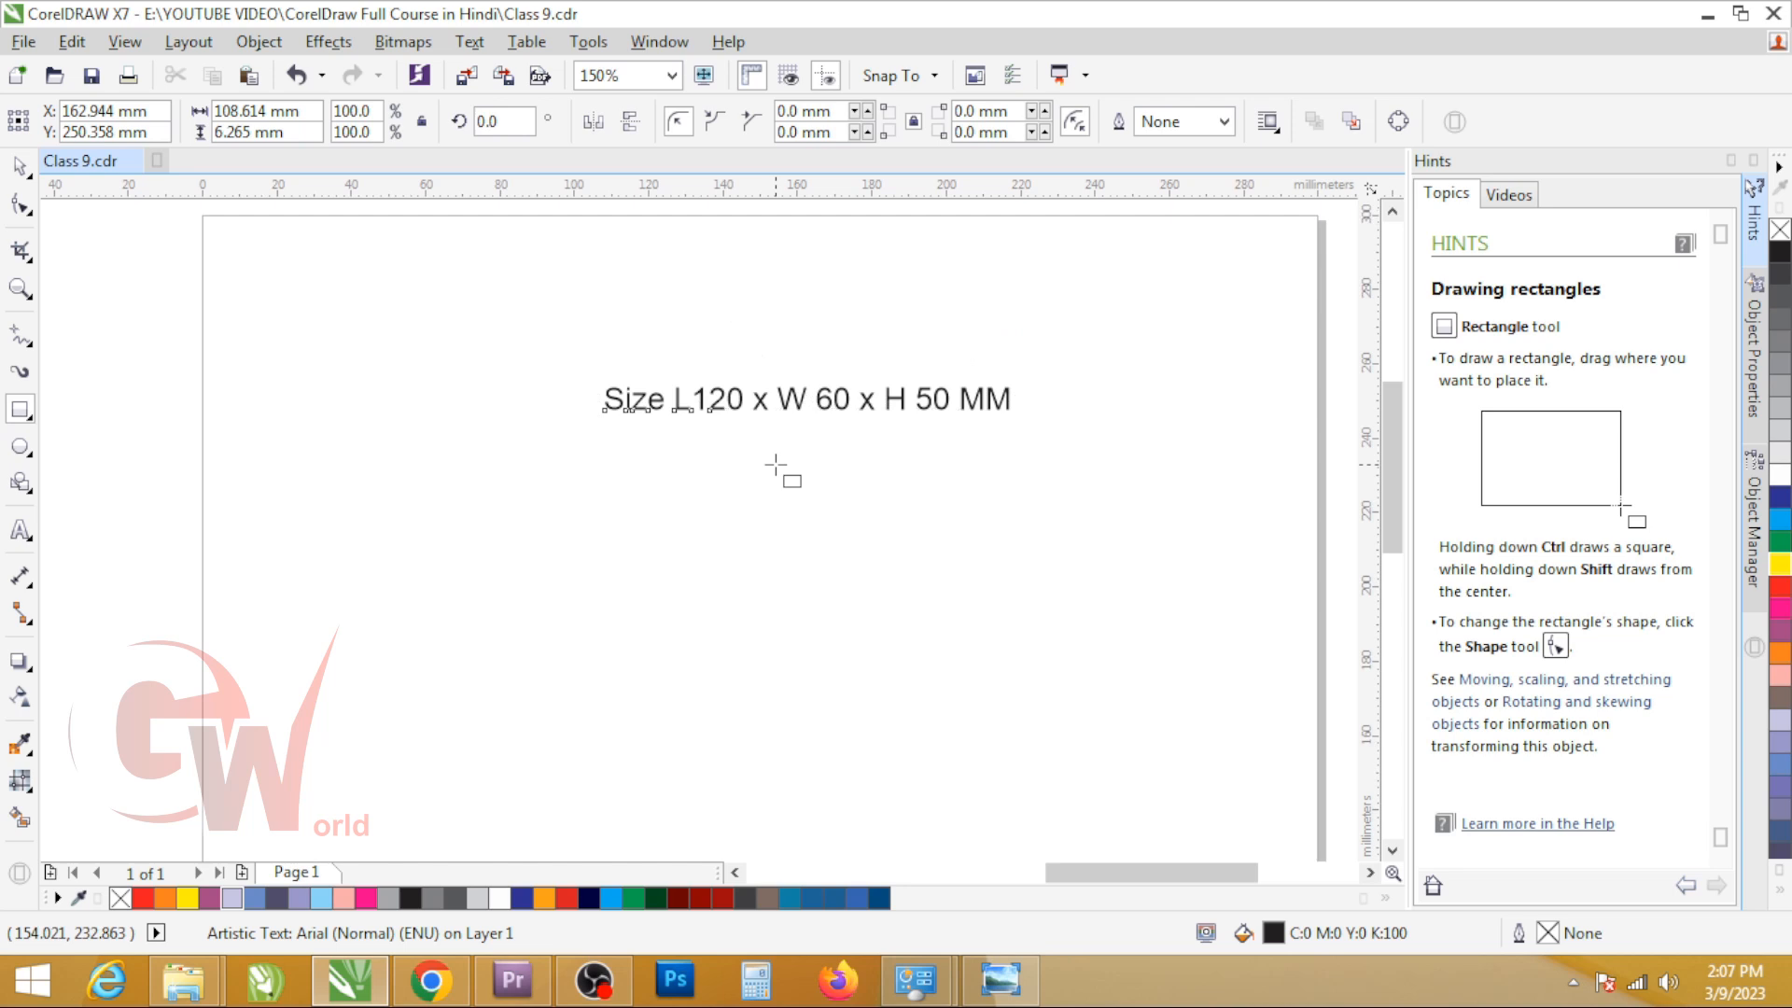
right_click(733, 425)
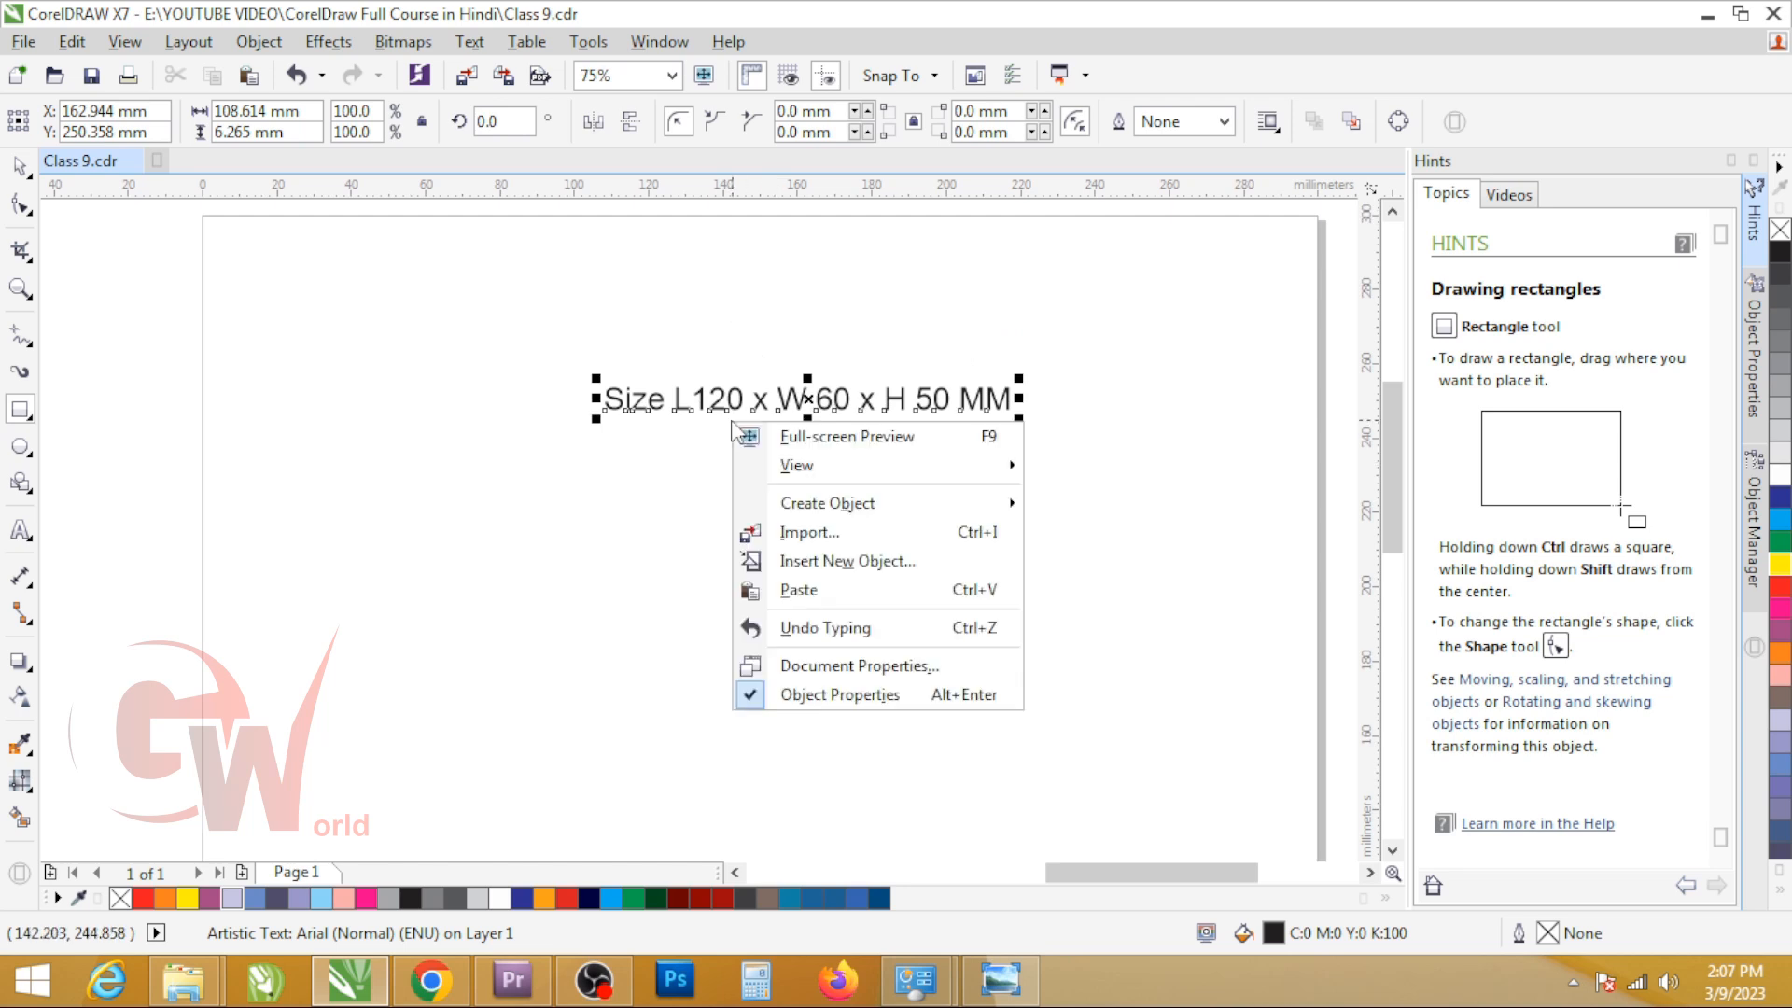
left_click(558, 485)
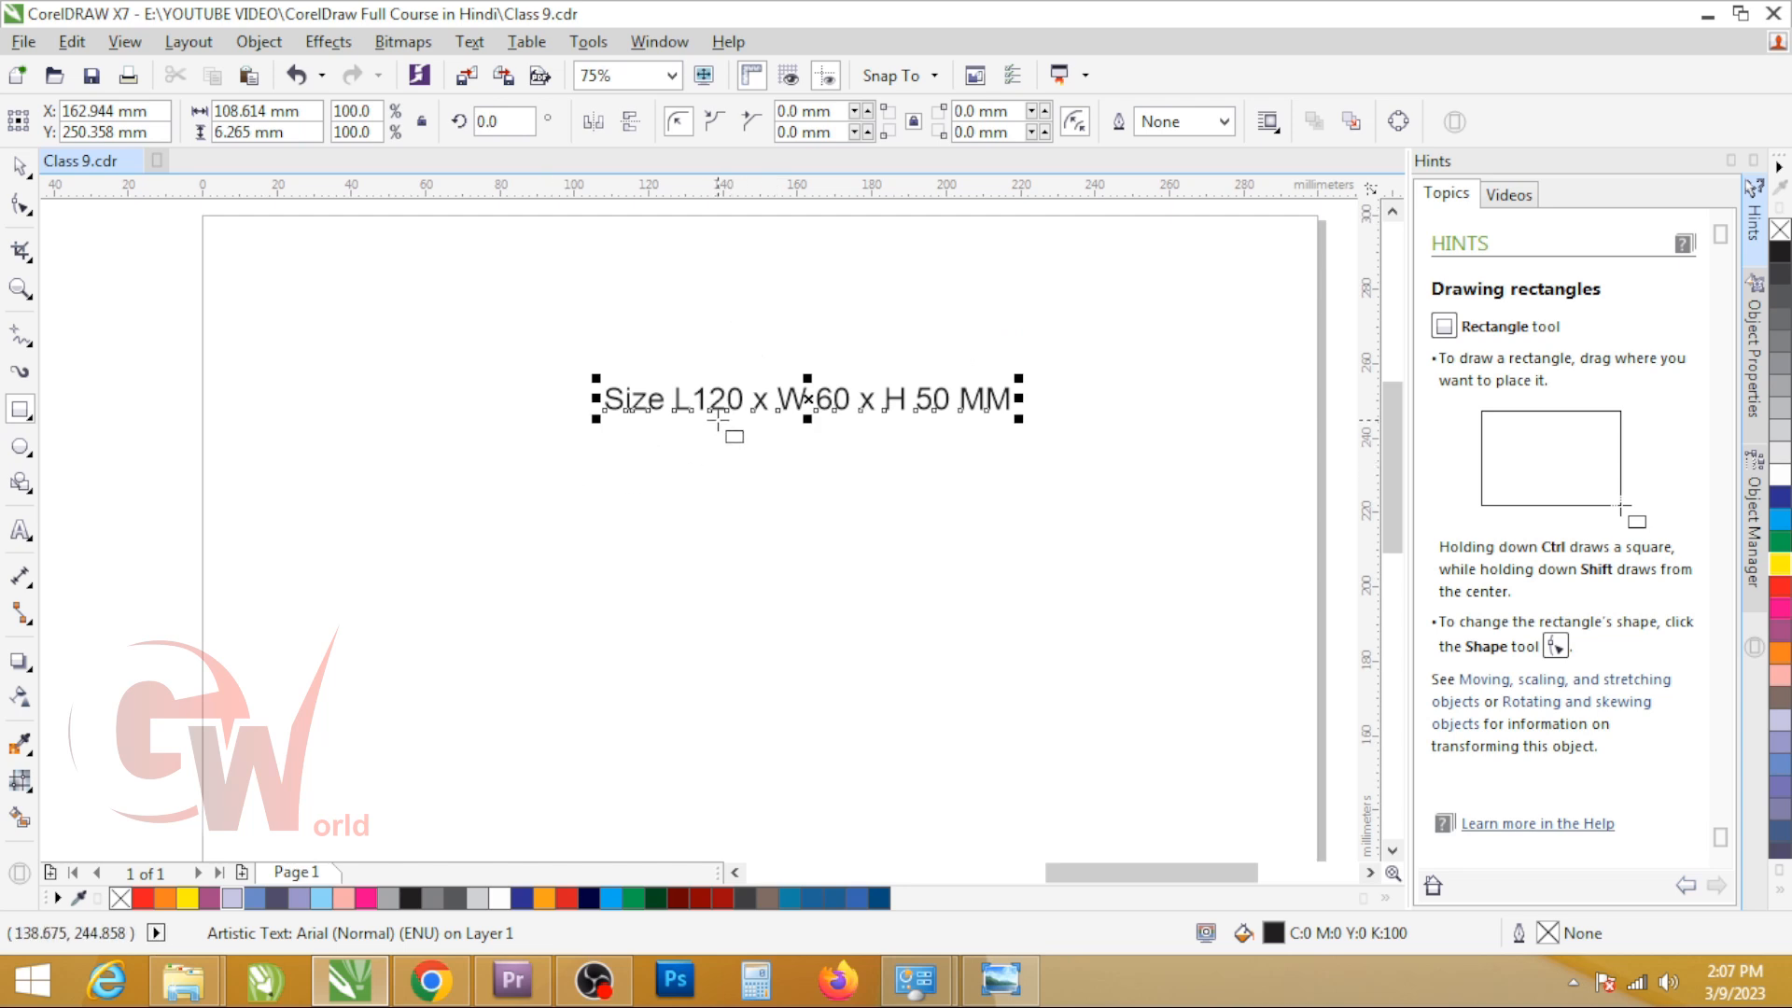
left_click_drag(378, 535, 668, 660)
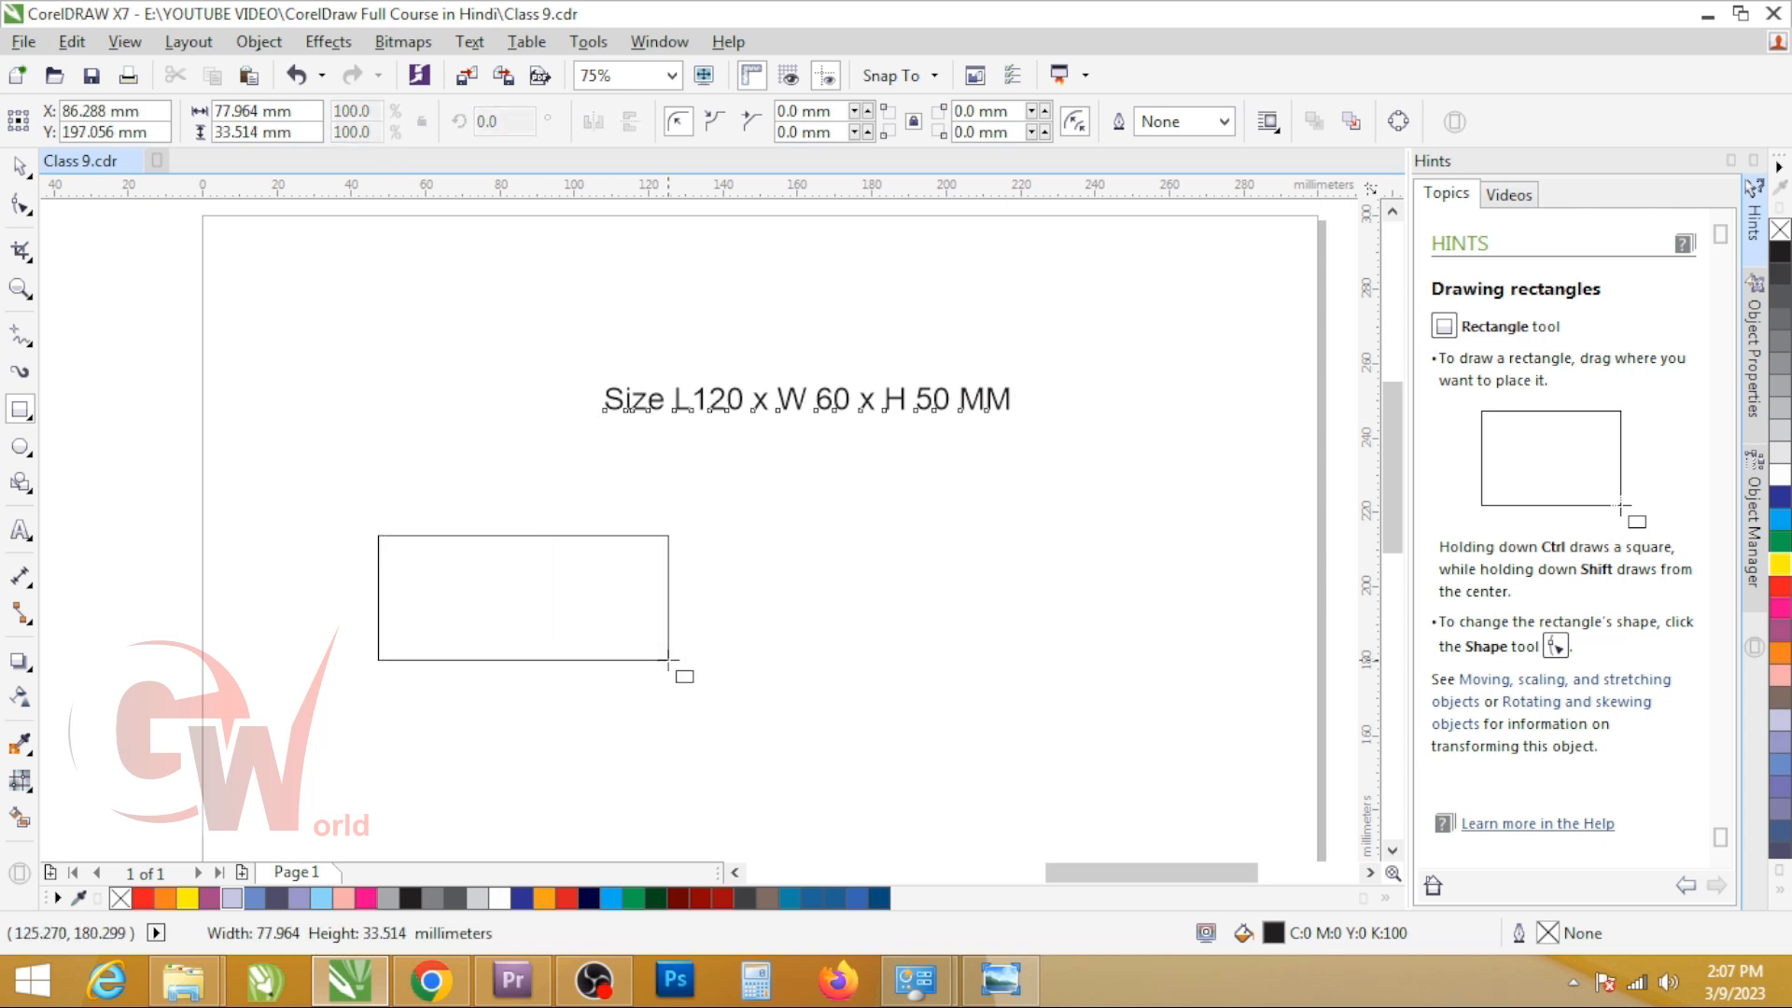
Step: Set the rectangle's size to 120 mm wide and 50 mm high, and move it slightly down the page
left_click(261, 112)
type("120")
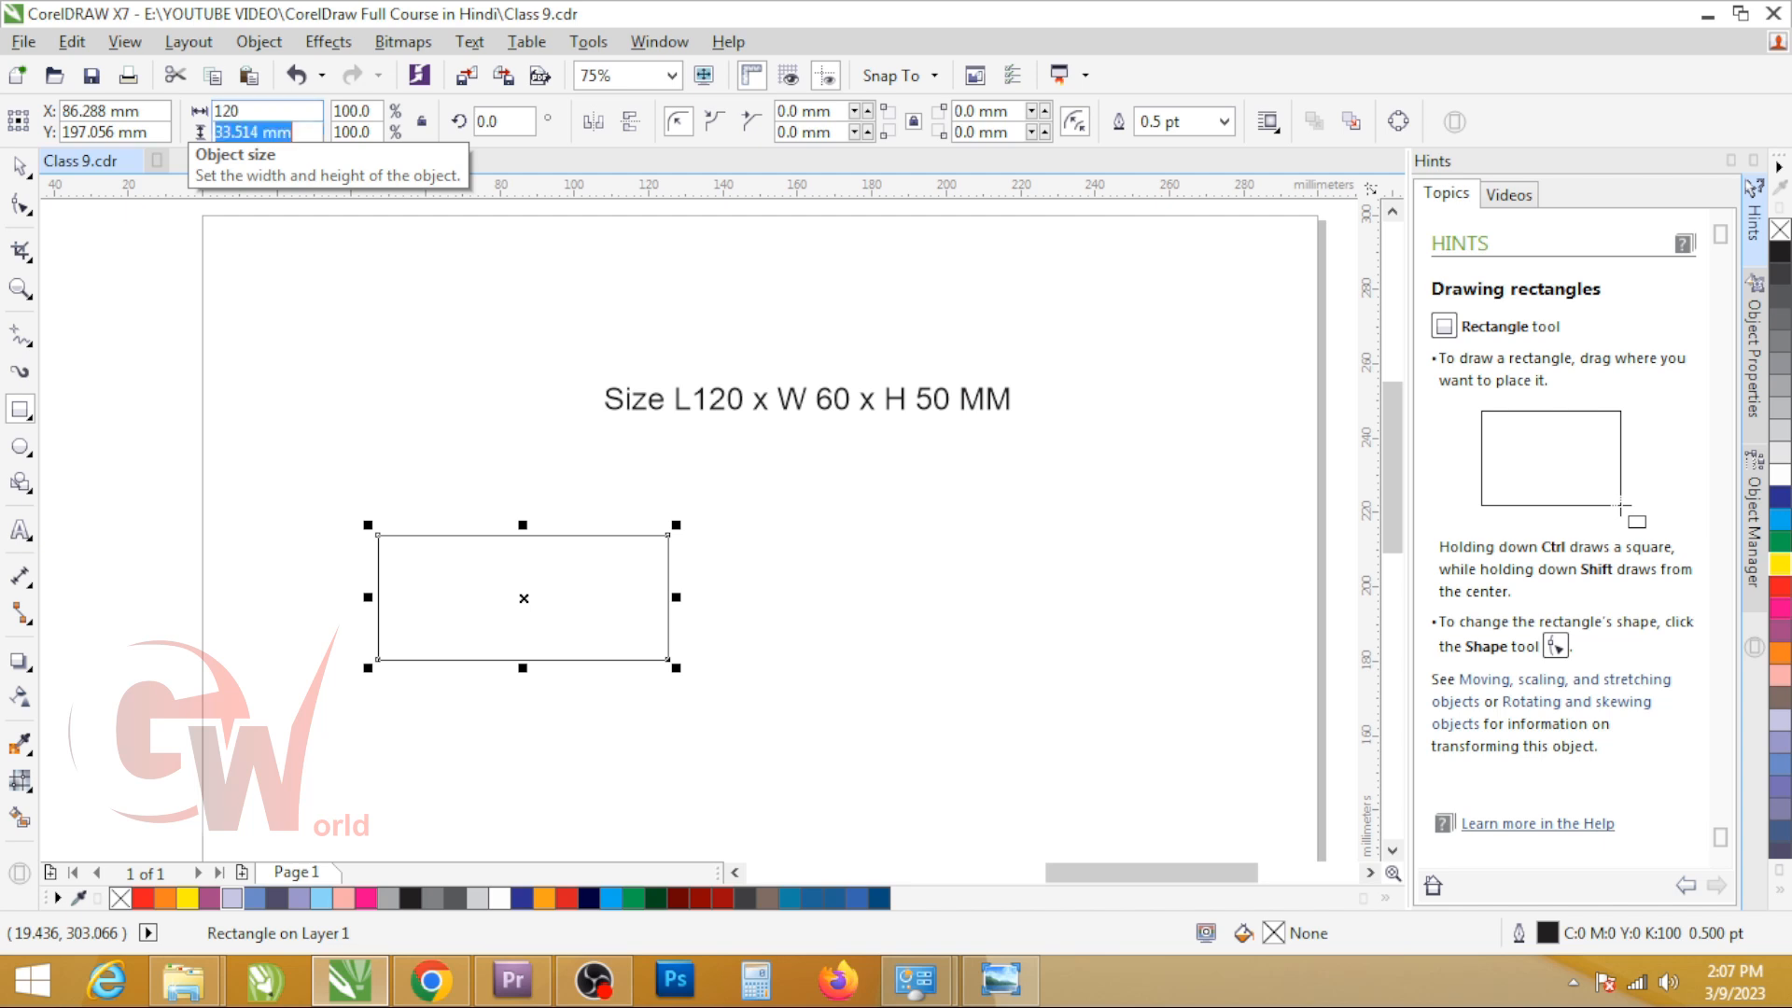
type("6")
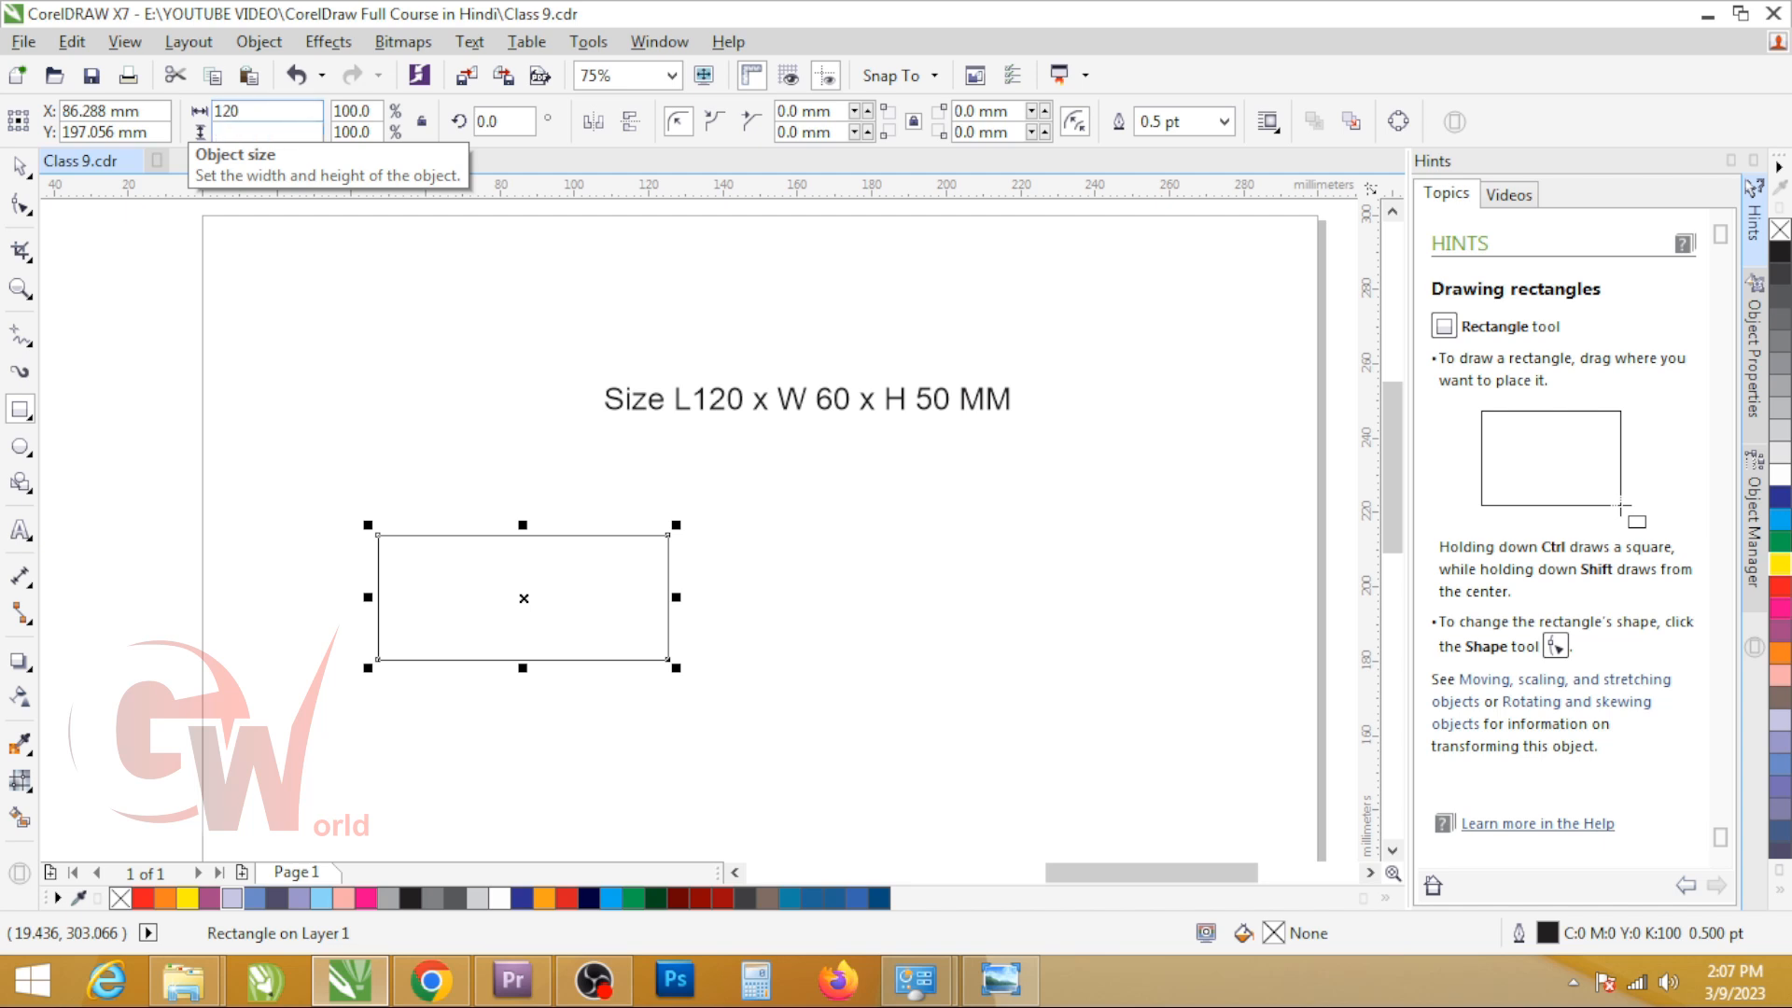
type("0")
key("Return")
key("space")
left_click_drag(487, 595, 476, 648)
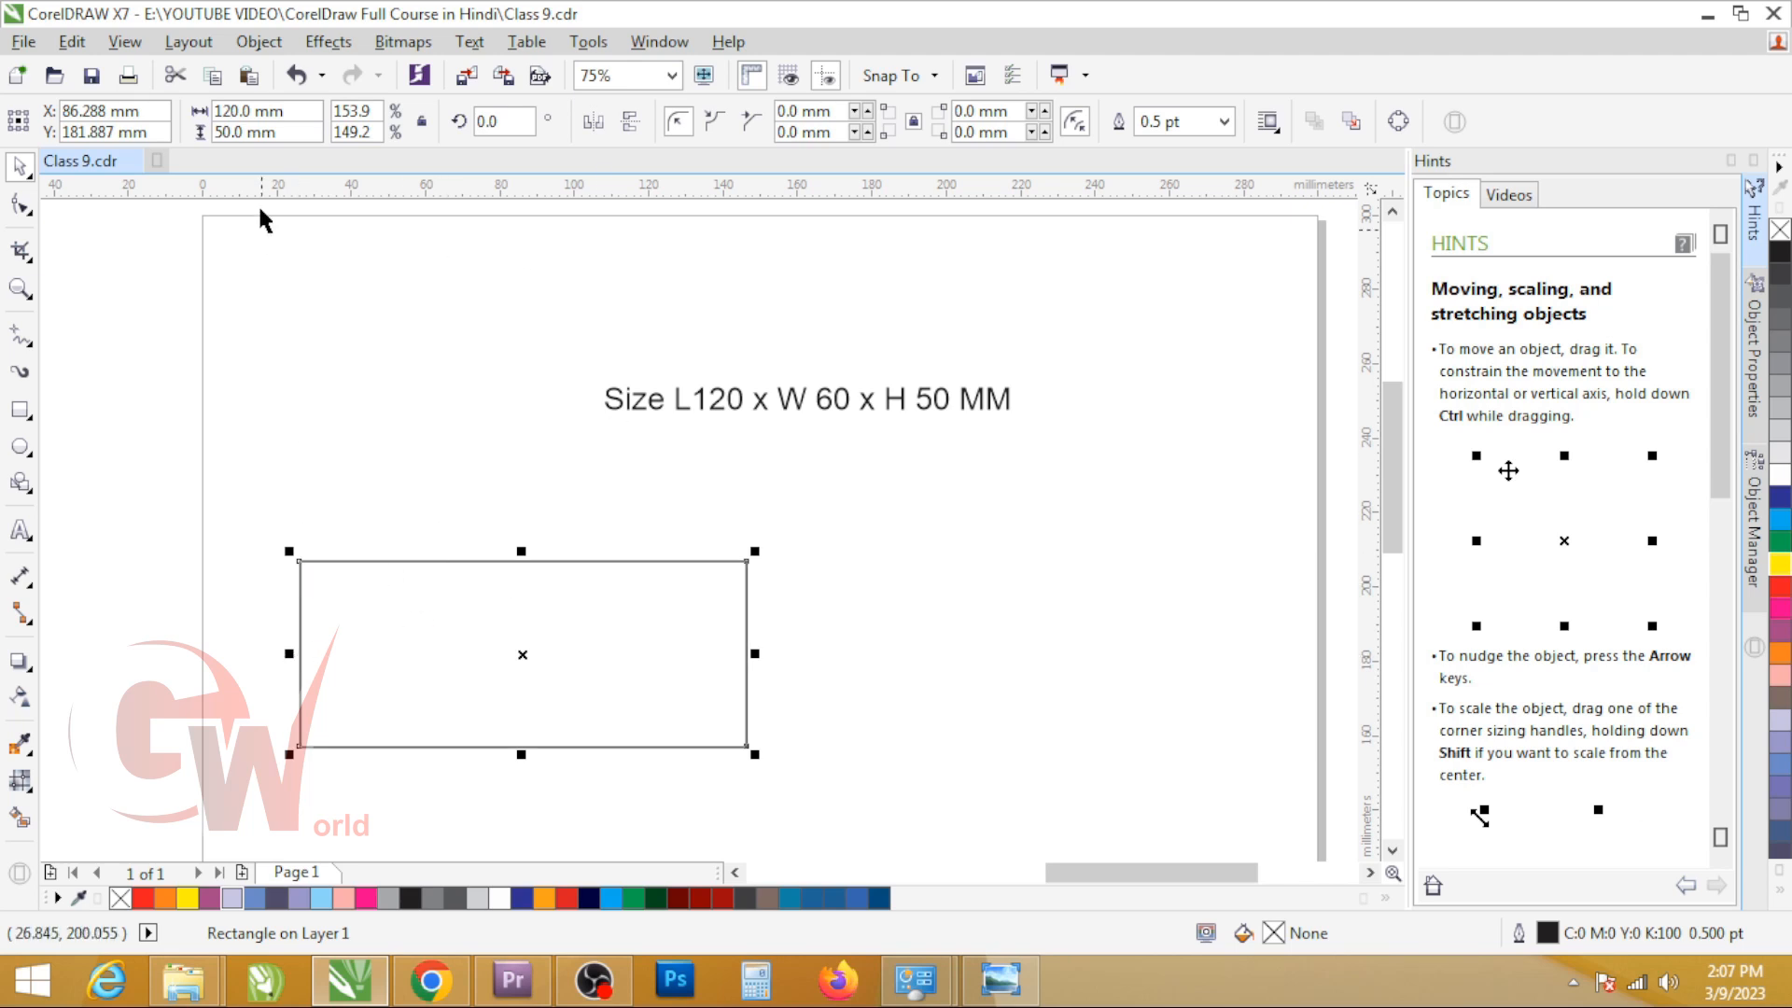
Step: Make a copy of the 120 mm panel with its width set to 60 mm, placed flush against the panel's right edge
left_click(286, 110)
type("60")
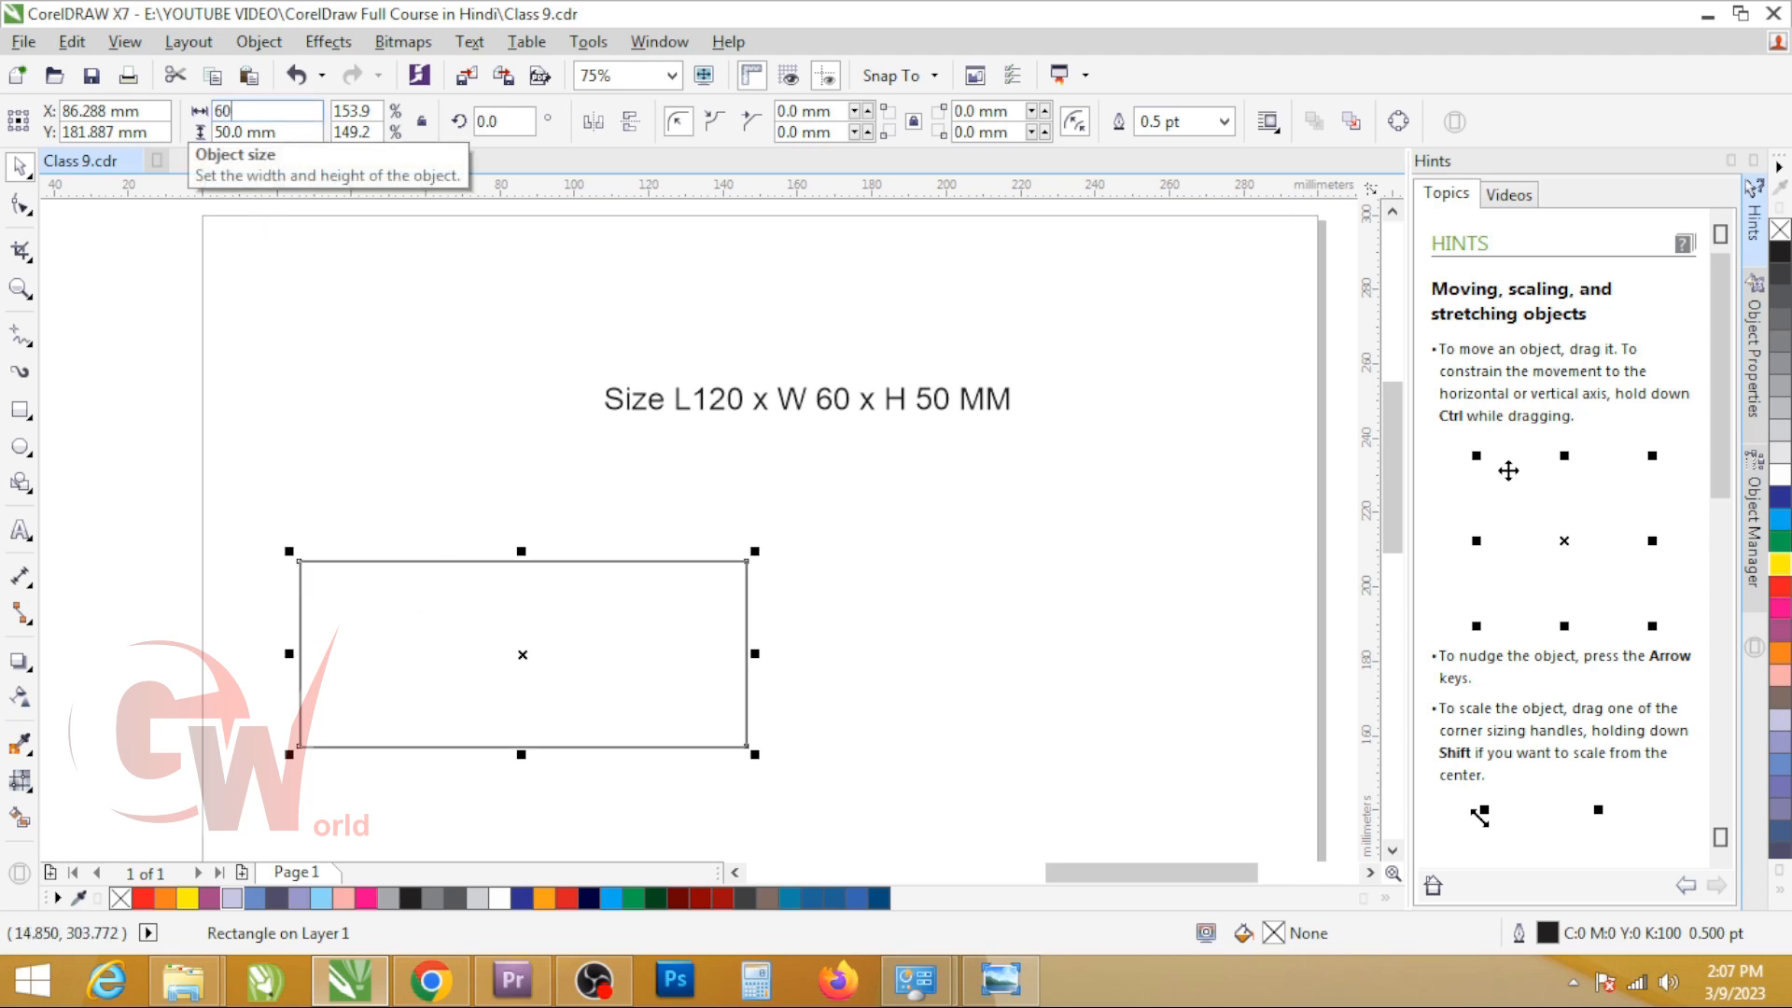
key("Return")
left_click_drag(411, 608, 750, 586)
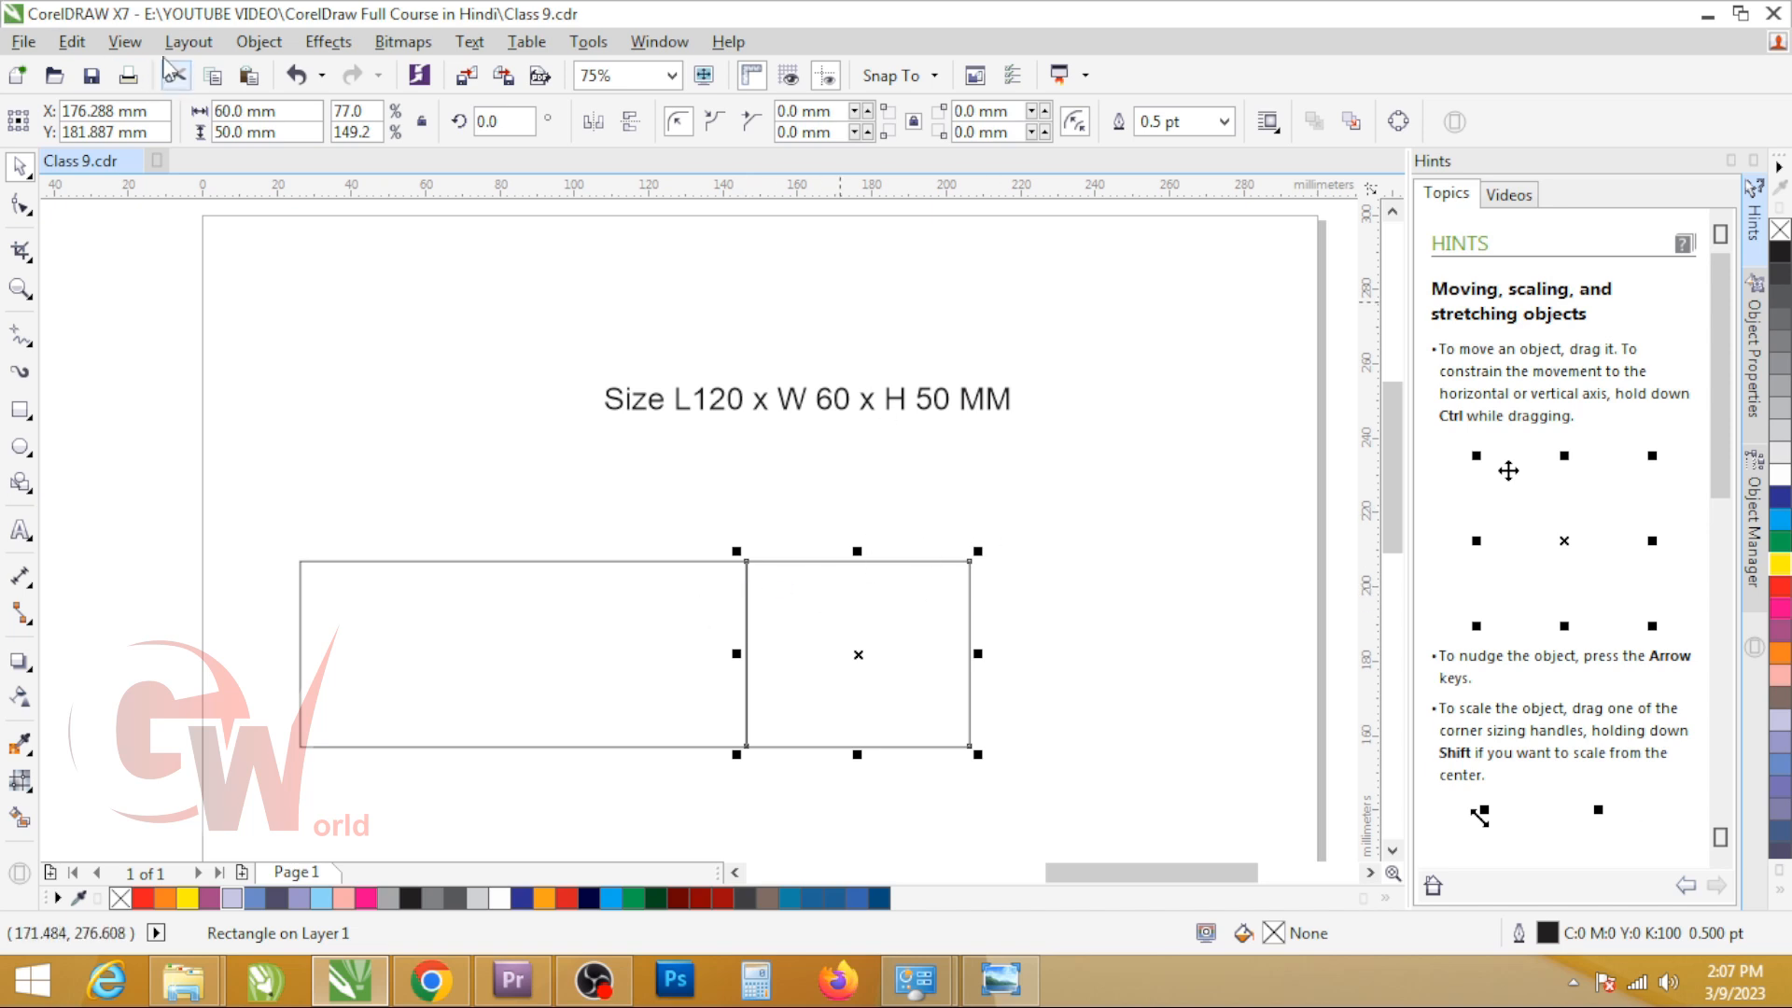
Step: Check that snapping to objects is turned on
left_click(128, 44)
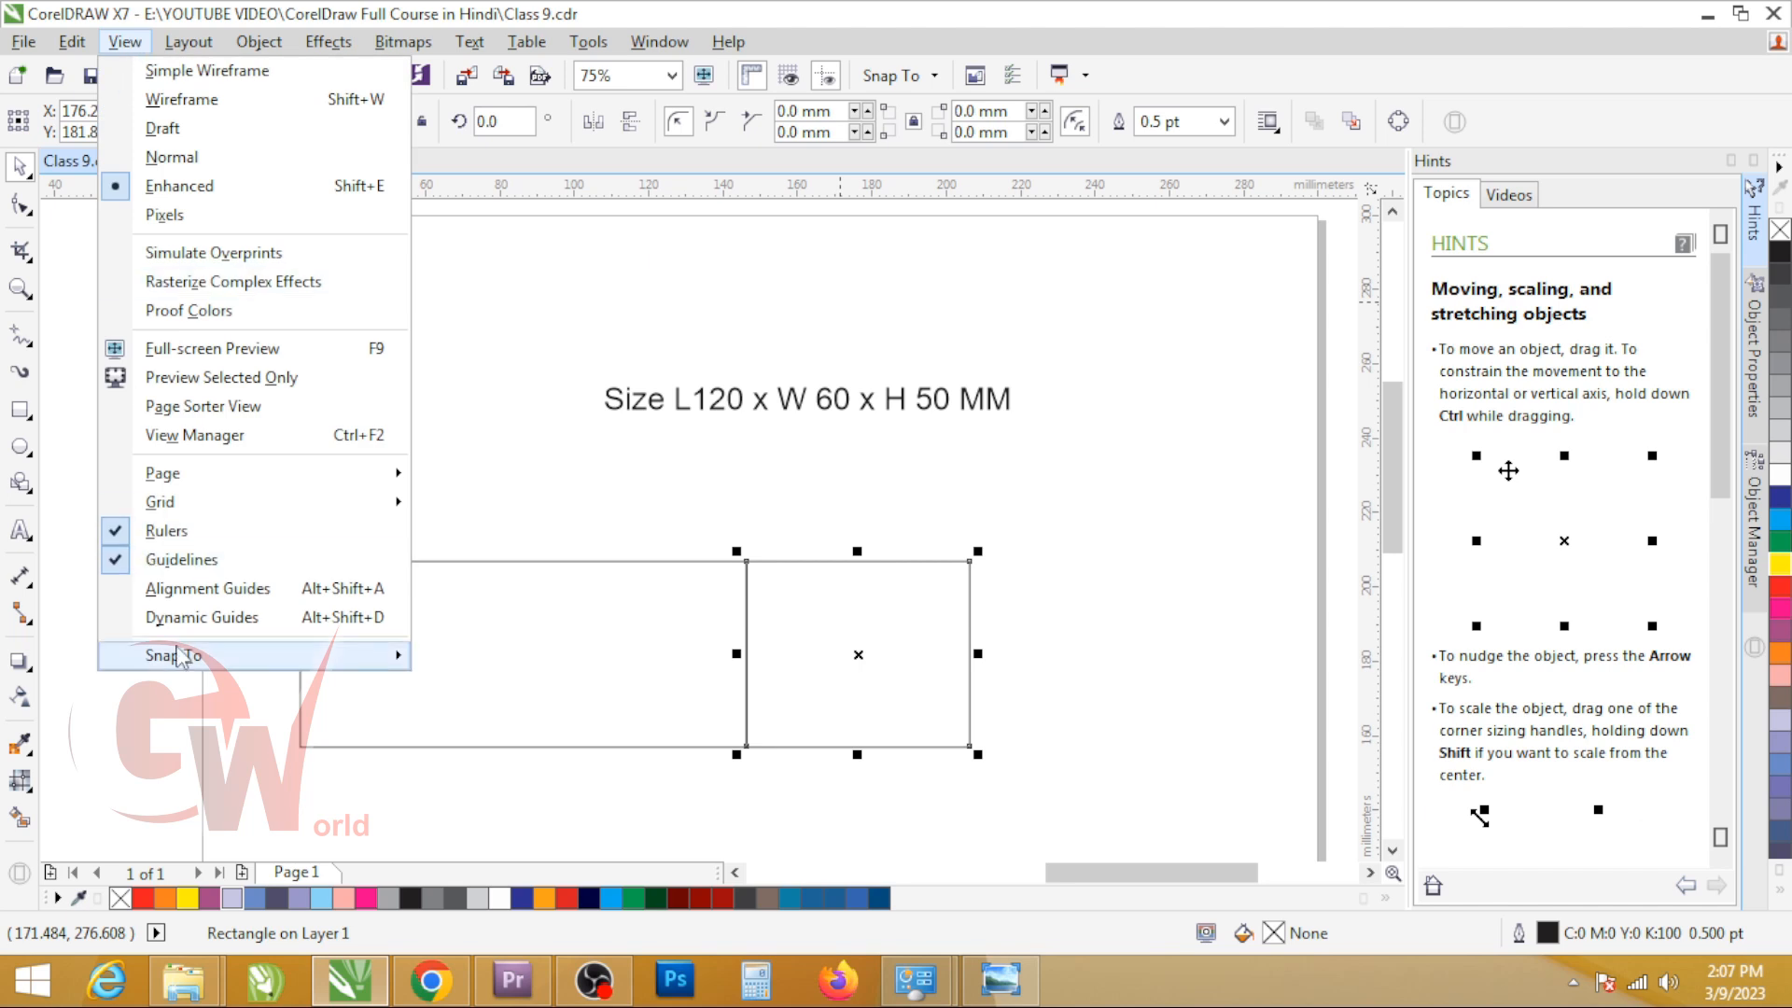
mouse_move(179, 656)
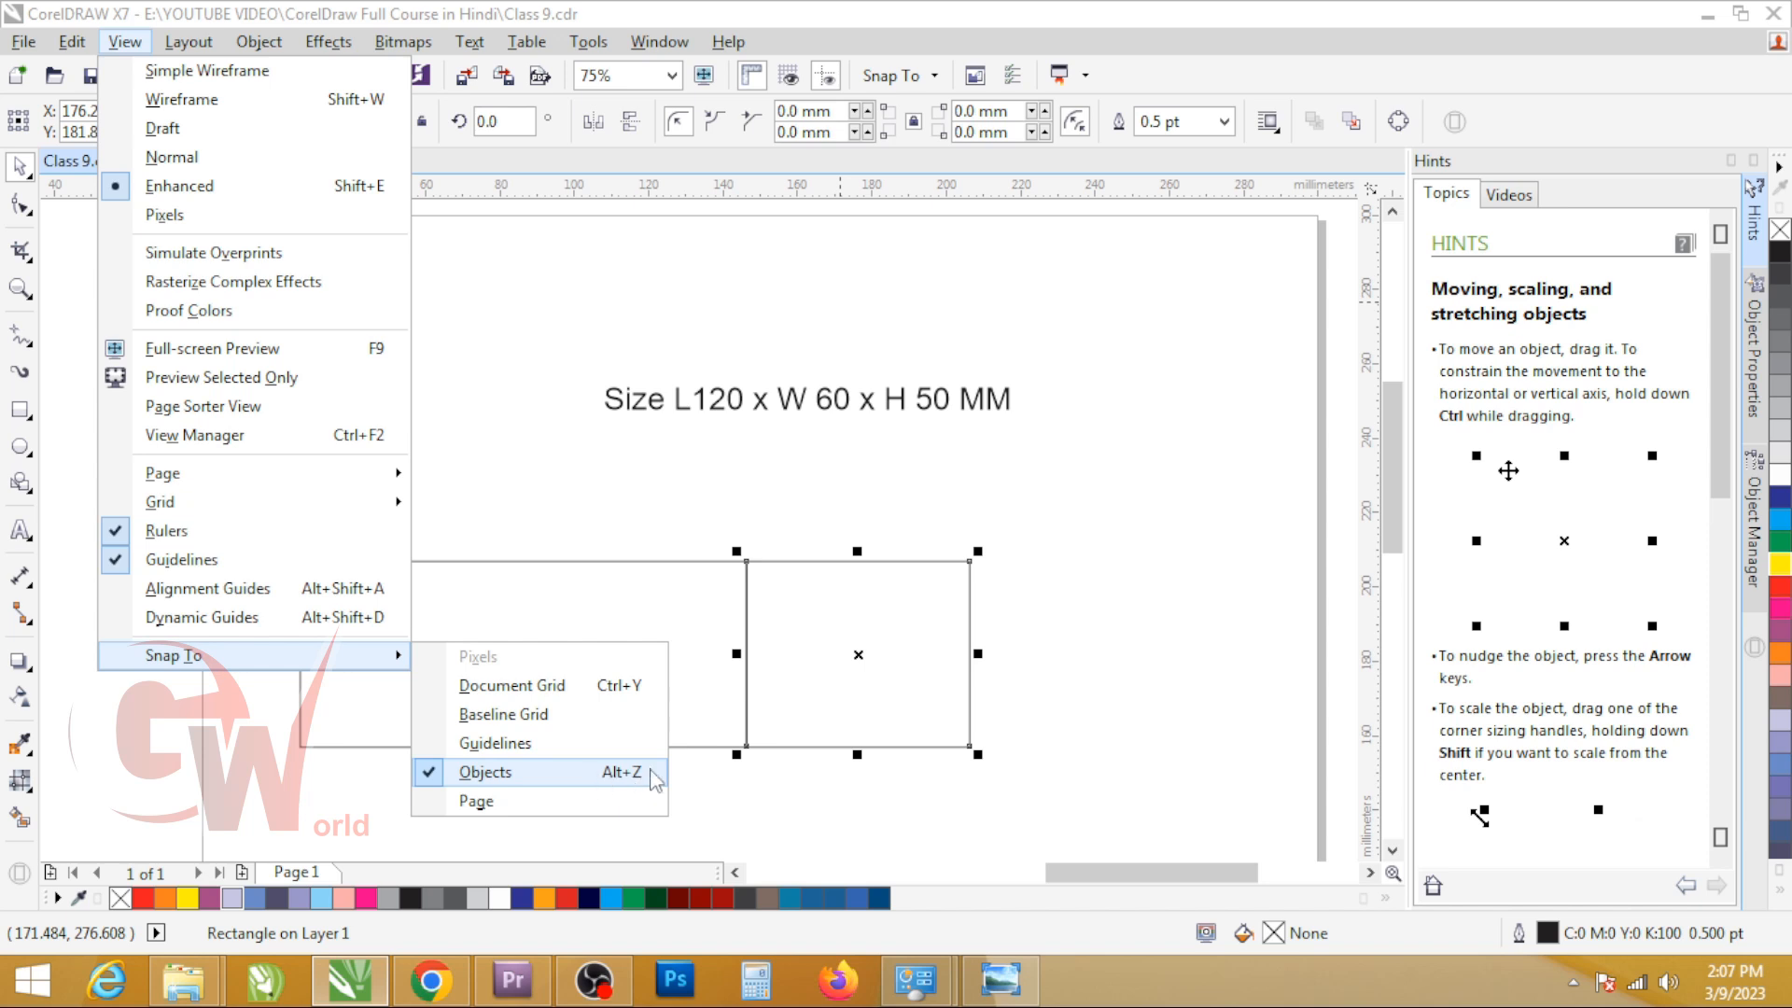
left_click(573, 774)
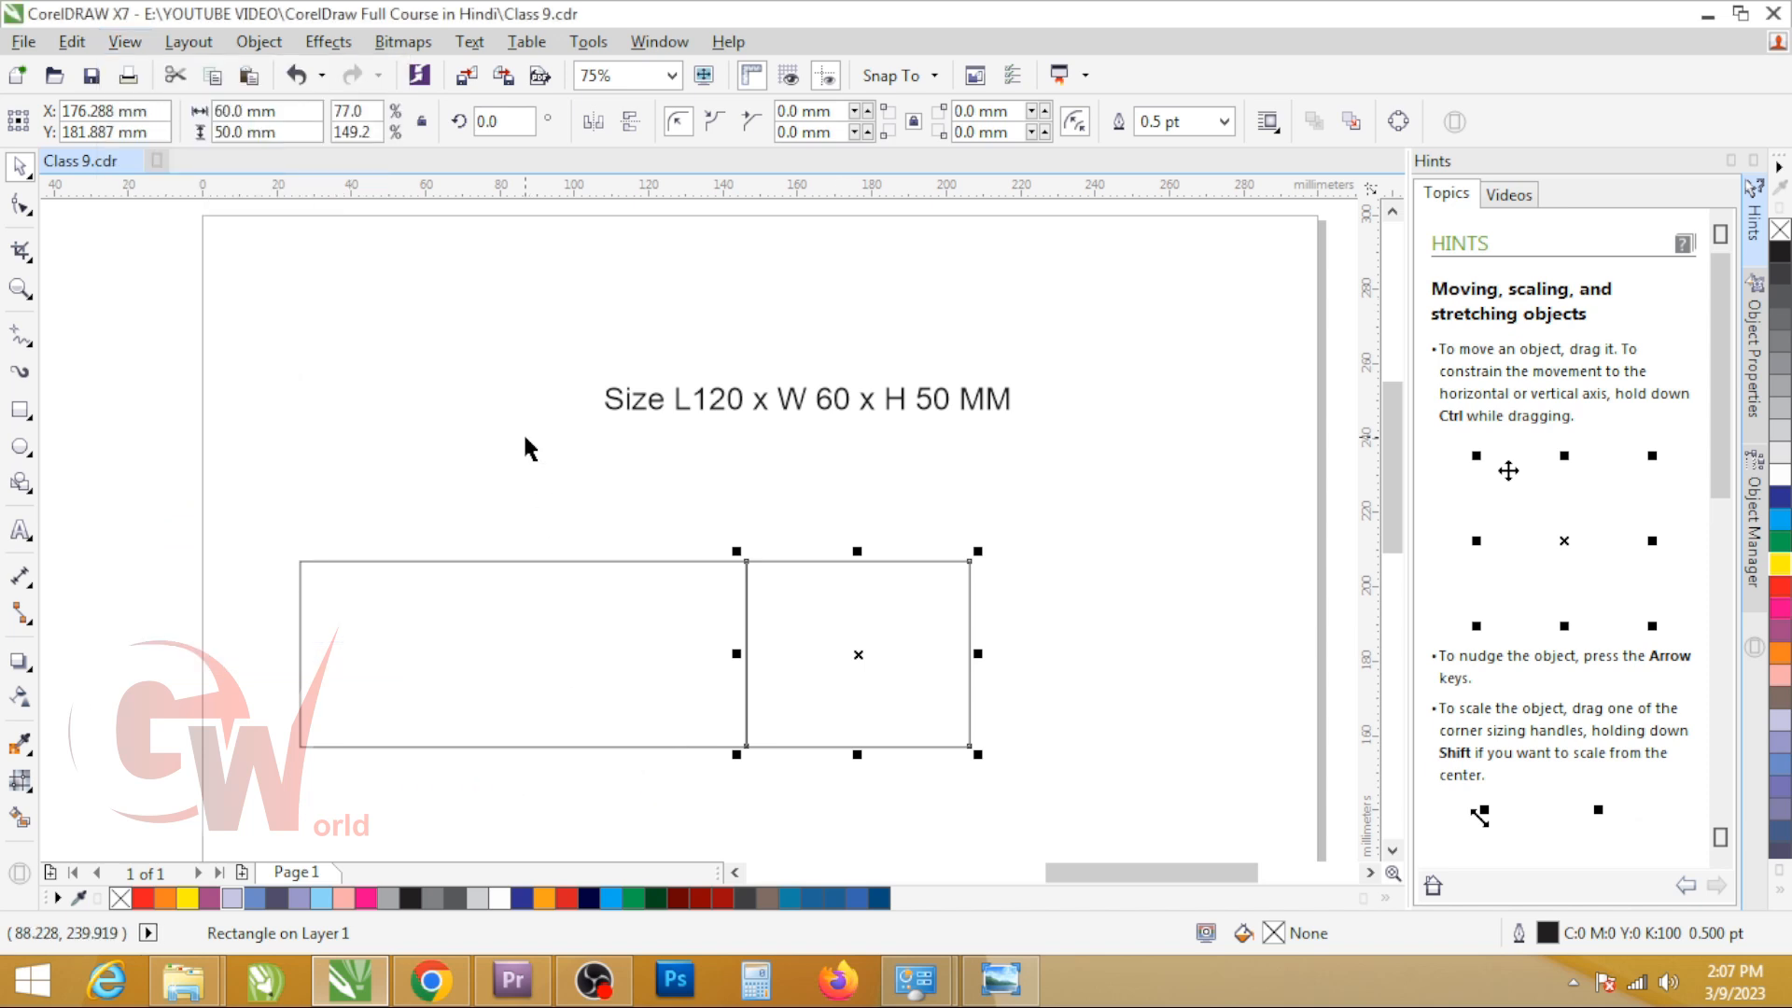
Step: Copy the 120 mm and 60 mm panels together and snap the copies to the right edge of the pair, forming four side panels
left_click_drag(555, 606, 1018, 690)
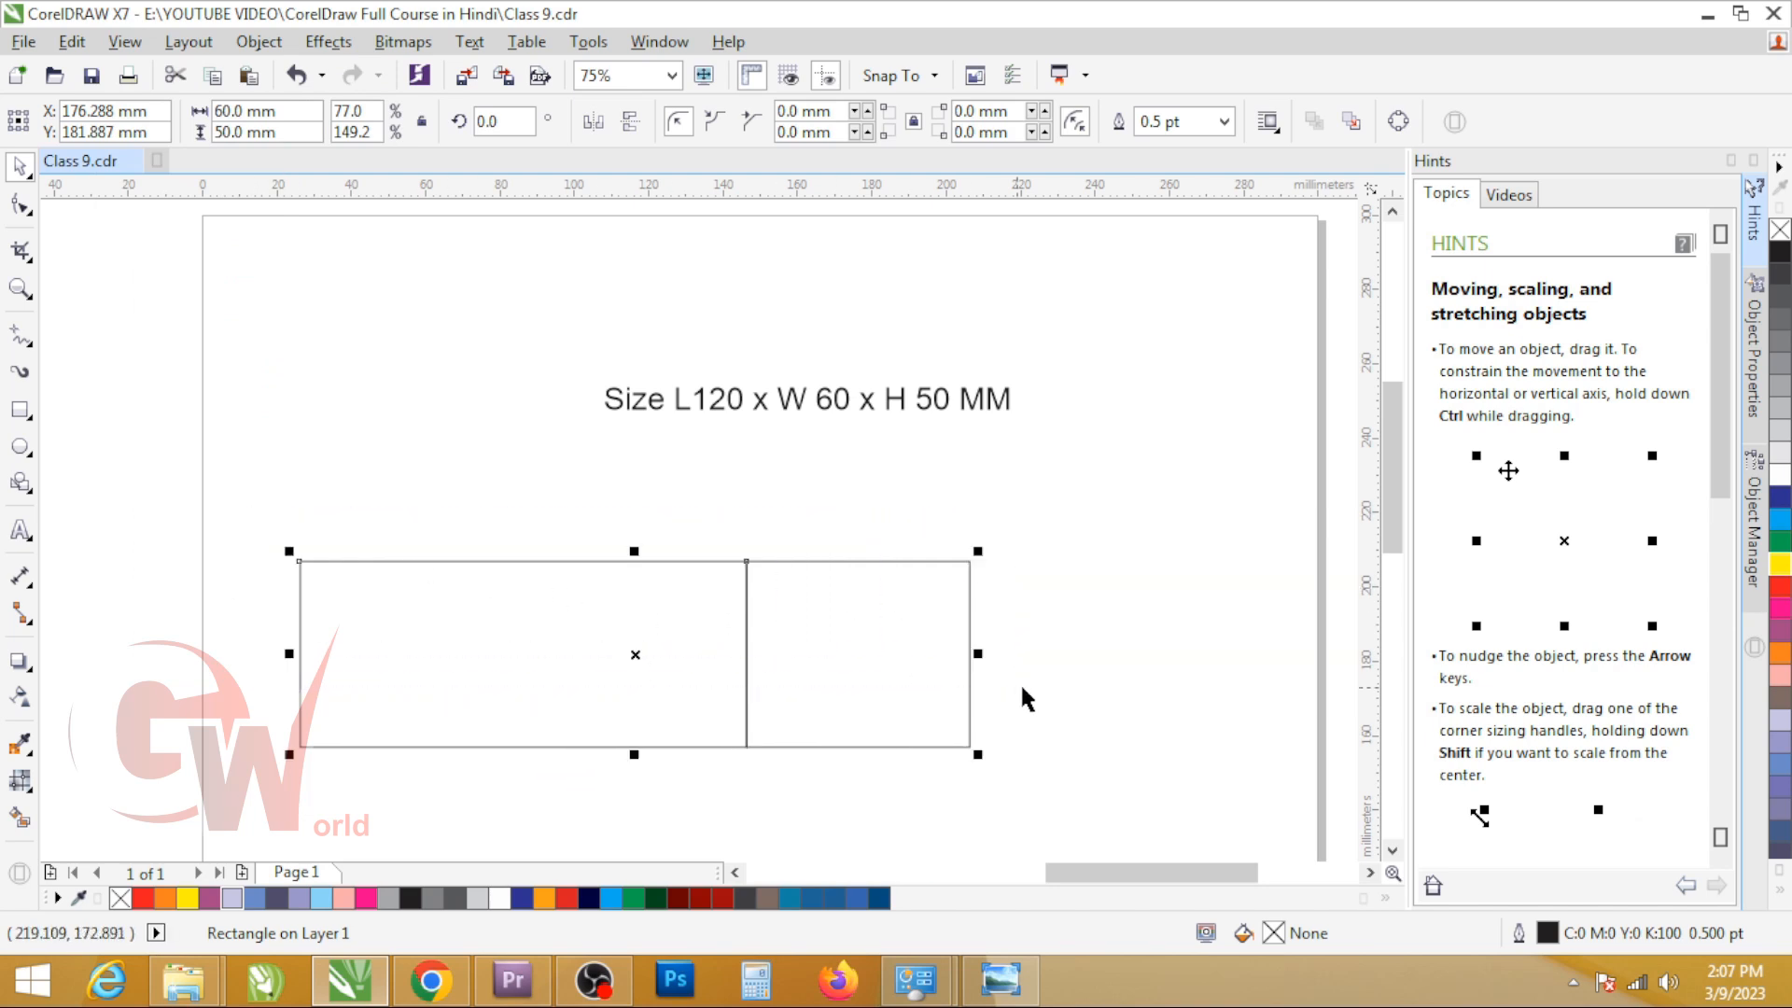
left_click_drag(297, 607, 967, 618)
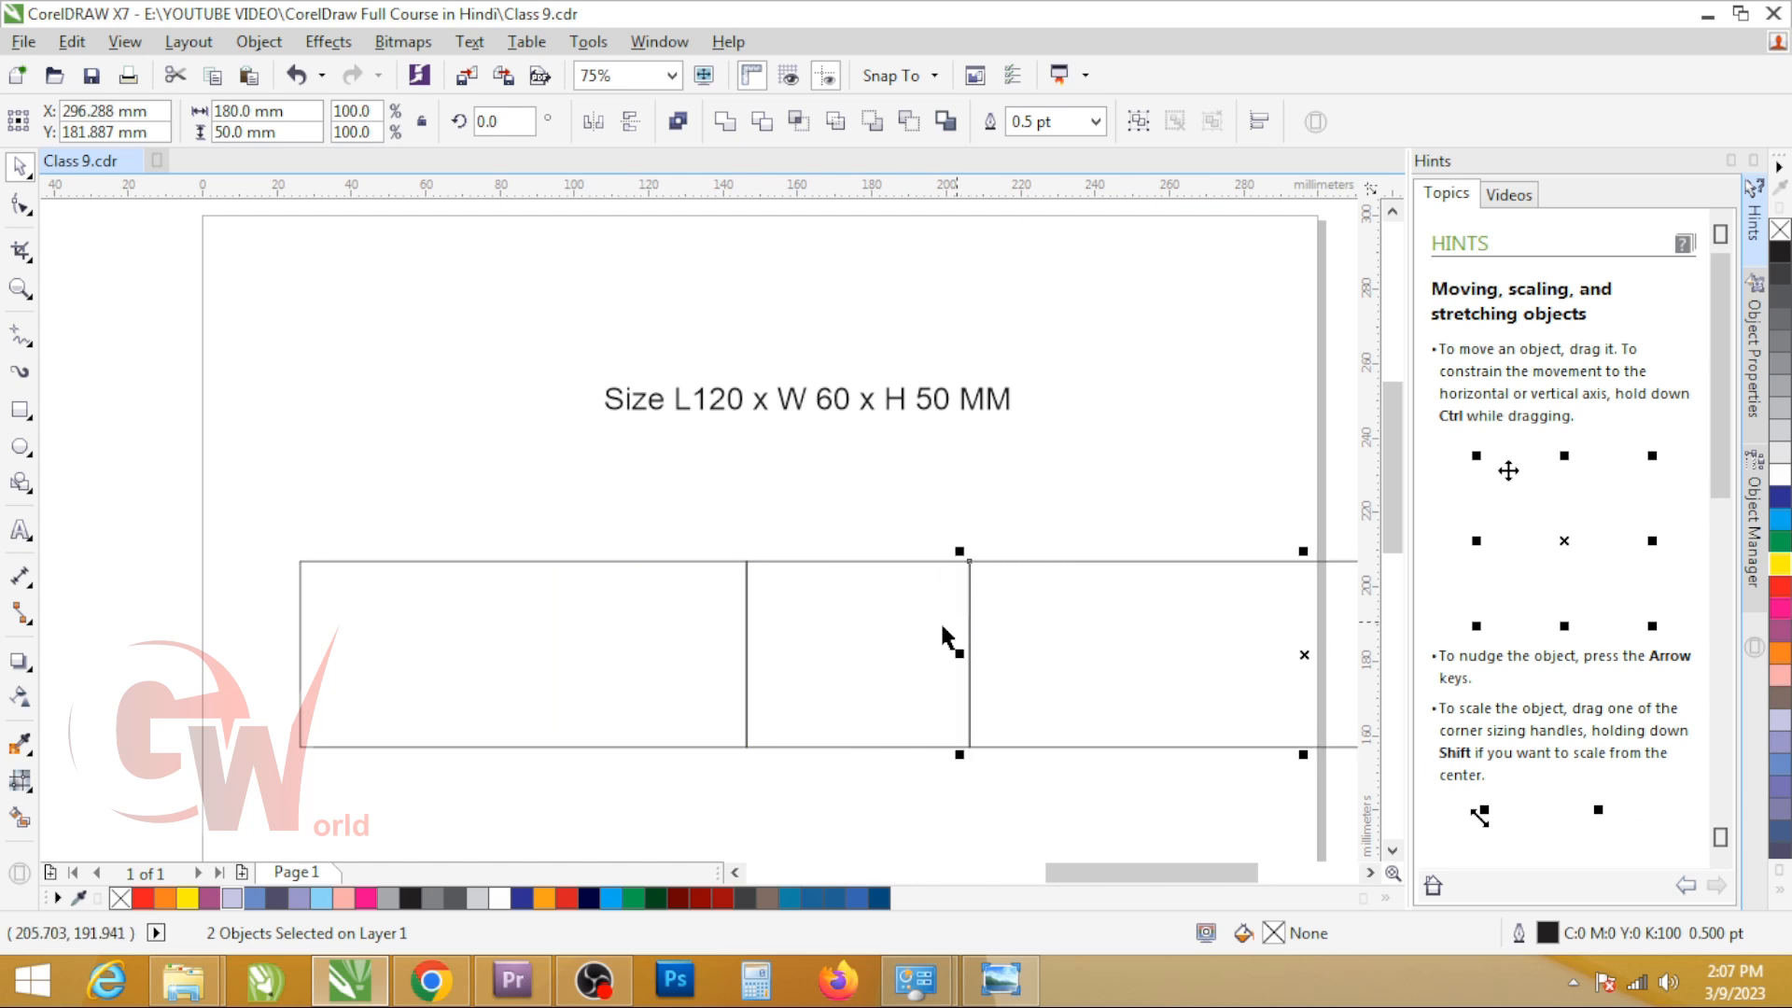
scroll(644, 630, "down", 1)
left_click(620, 638)
left_click(920, 666)
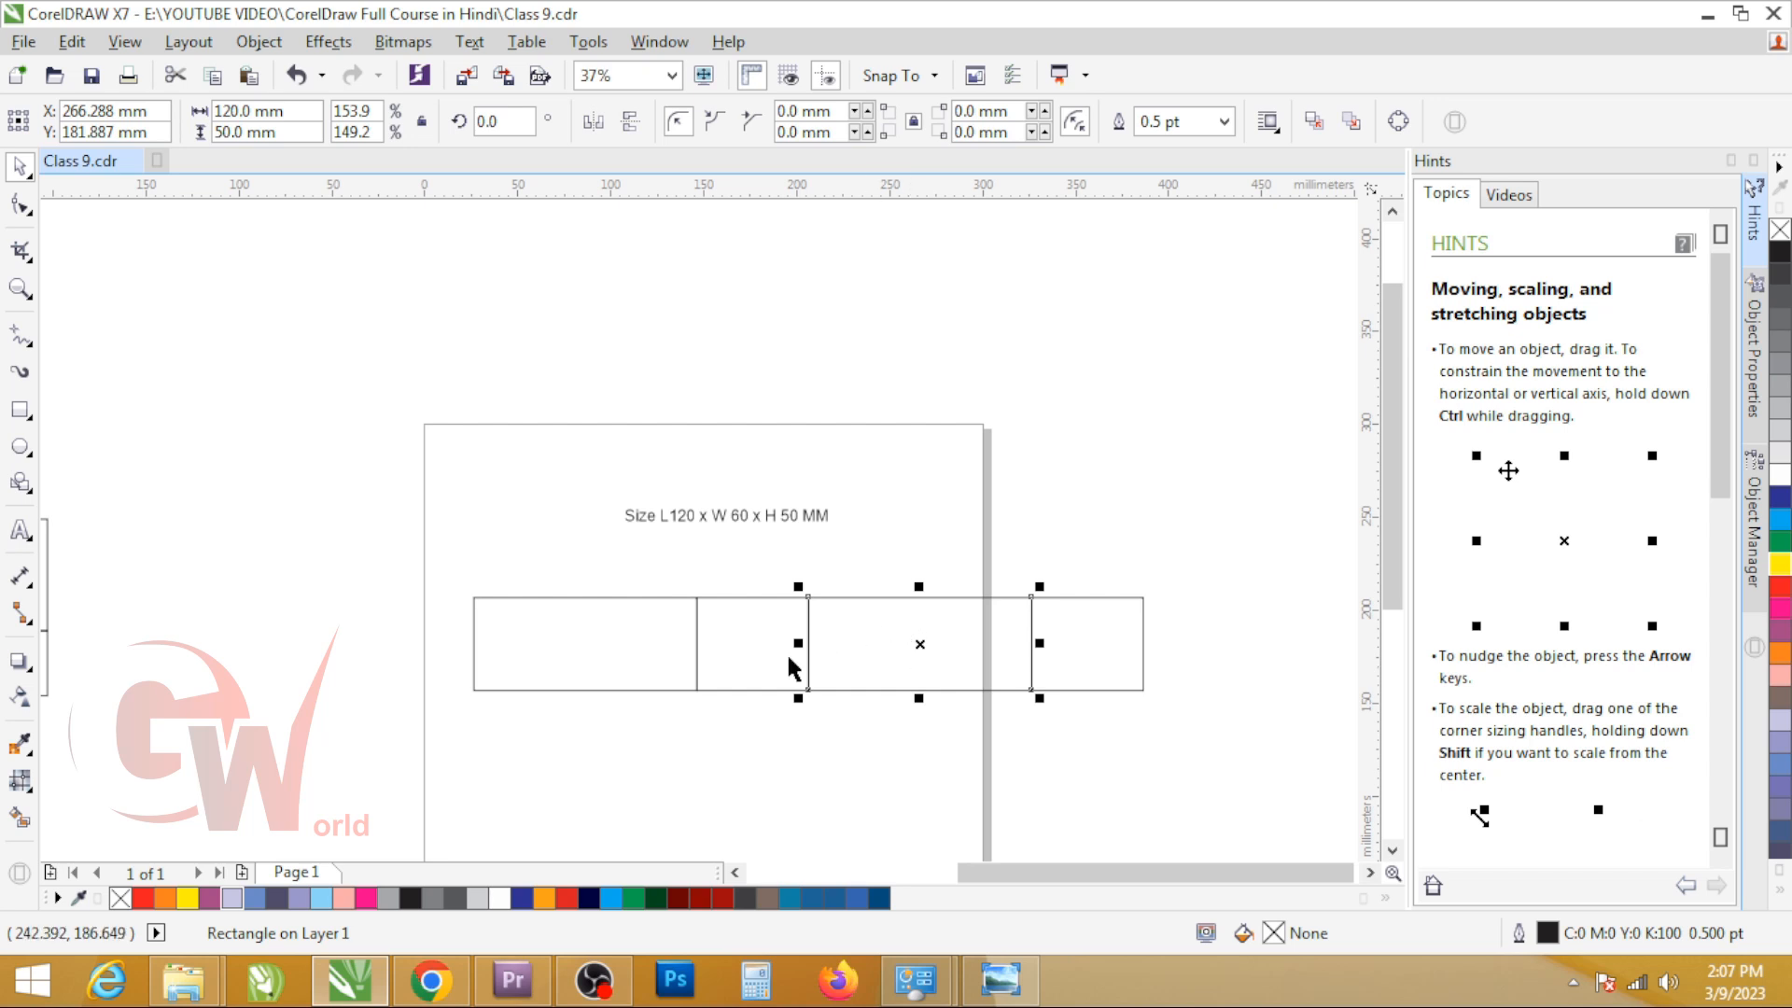
left_click(761, 662)
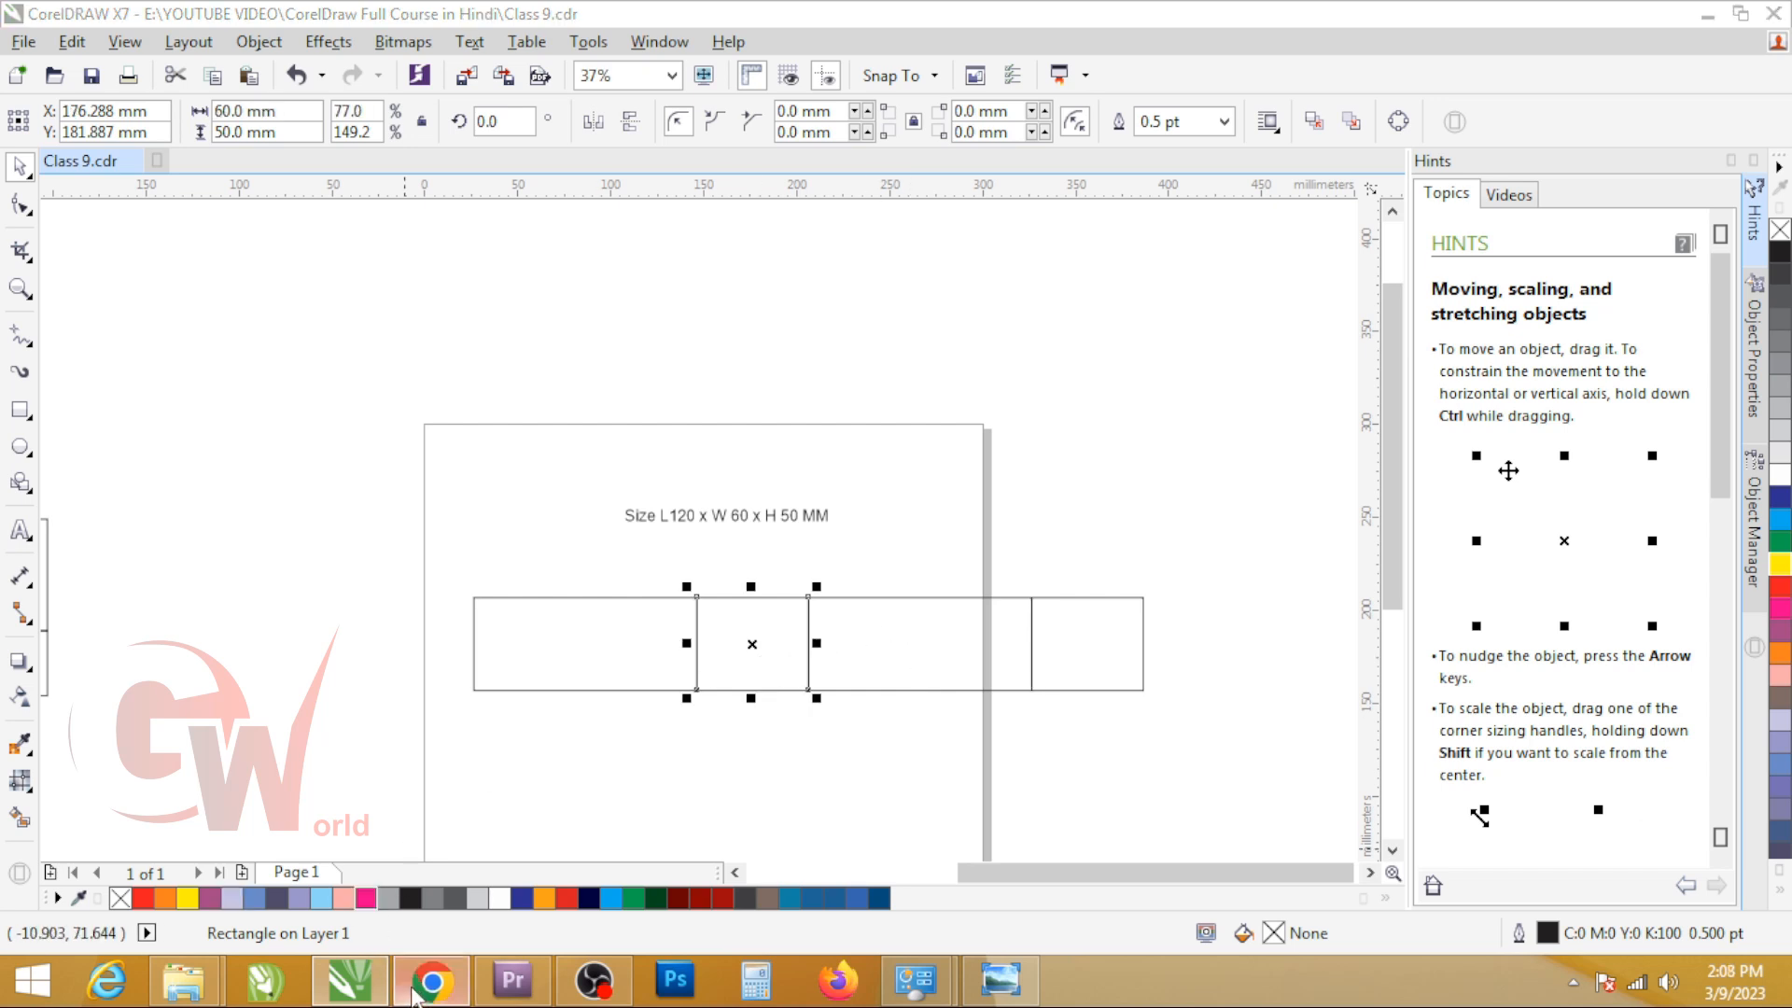
Step: Switch to Chrome to view the snap lock bottom dieline reference image, and return to CorelDRAW
left_click(430, 979)
left_click(1026, 21)
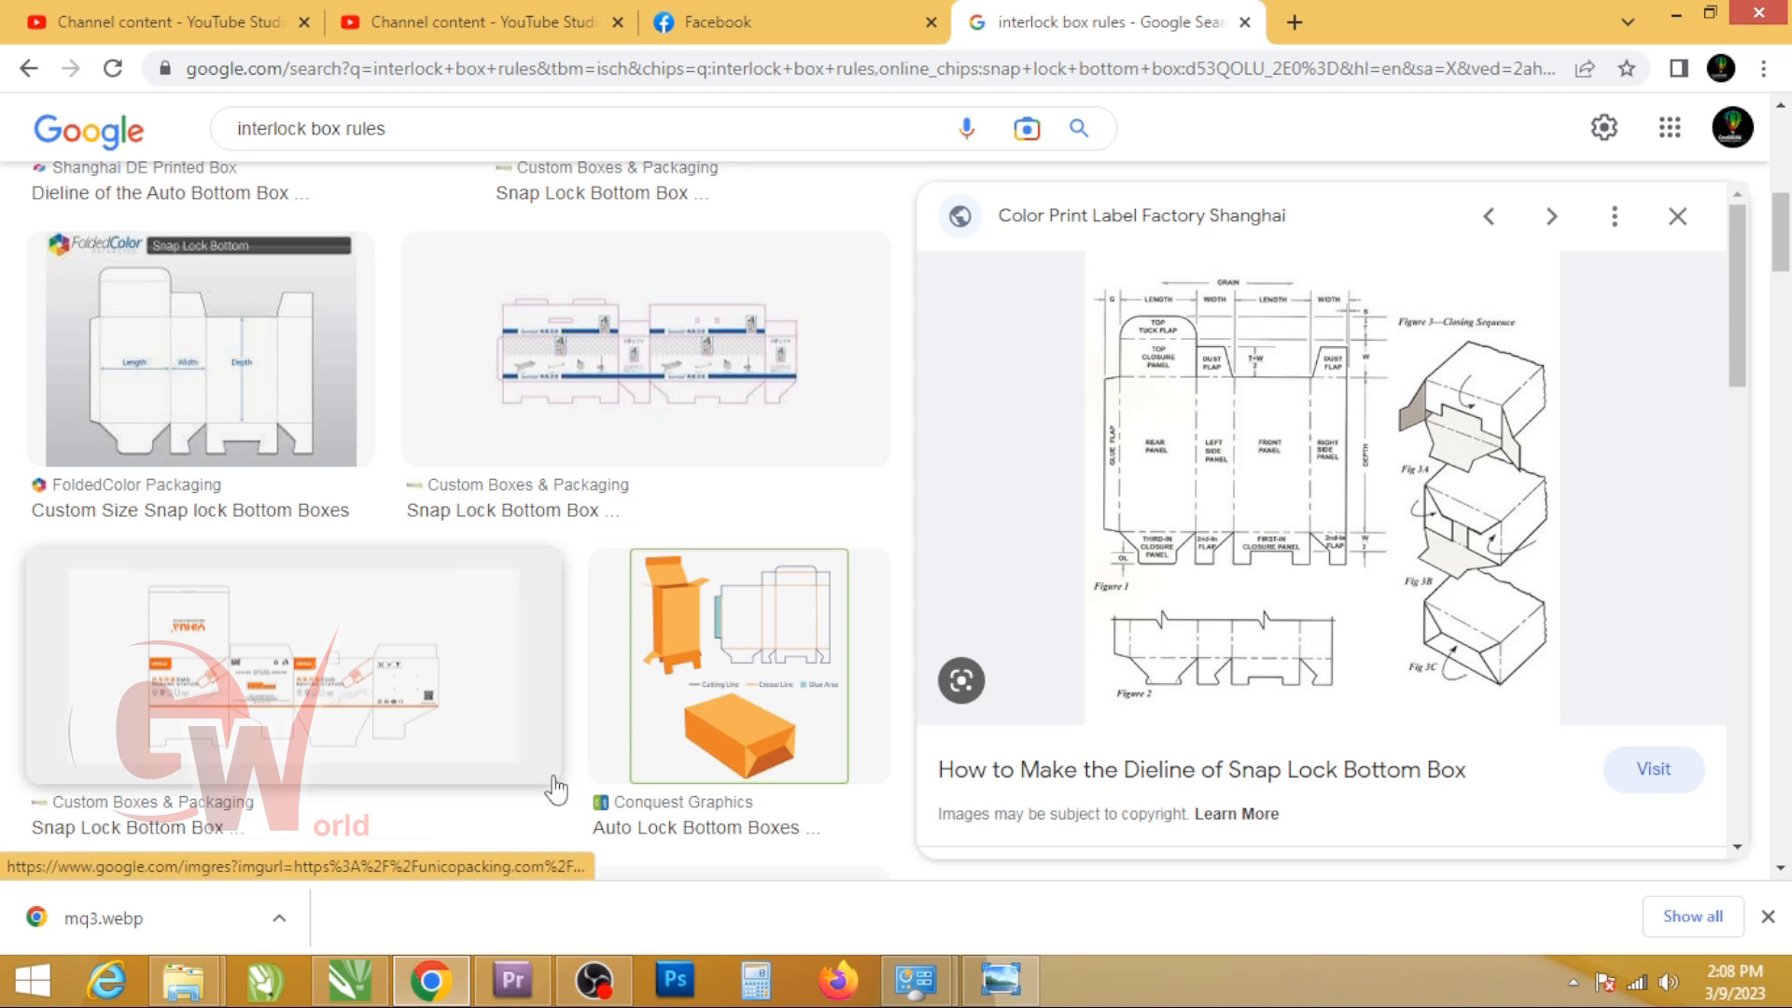
key("alt+Tab")
Step: Move the size text above the third panel and place a copy of the first 120 mm panel directly above the original
left_click_drag(572, 448, 1033, 559)
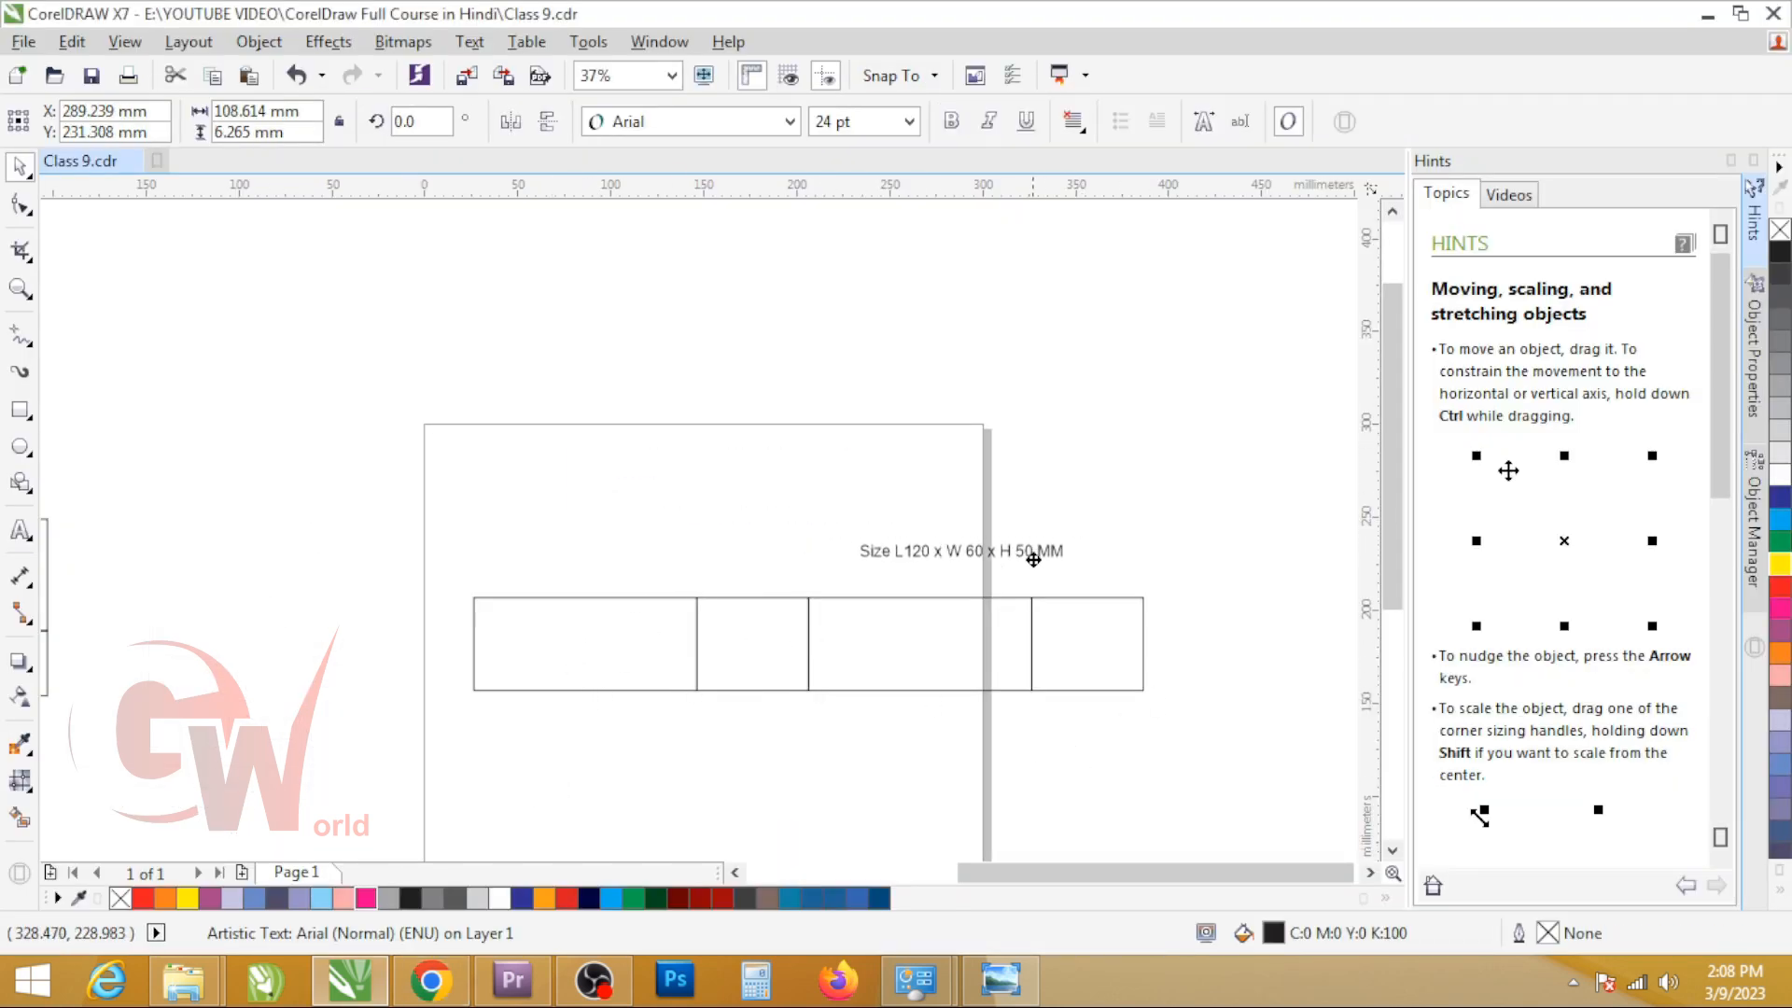
left_click(581, 640)
left_click_drag(584, 700, 596, 536)
right_click(596, 534)
Step: Select the second panel and compare the flap layout above the panels with the reference dieline in Chrome
left_click(786, 668)
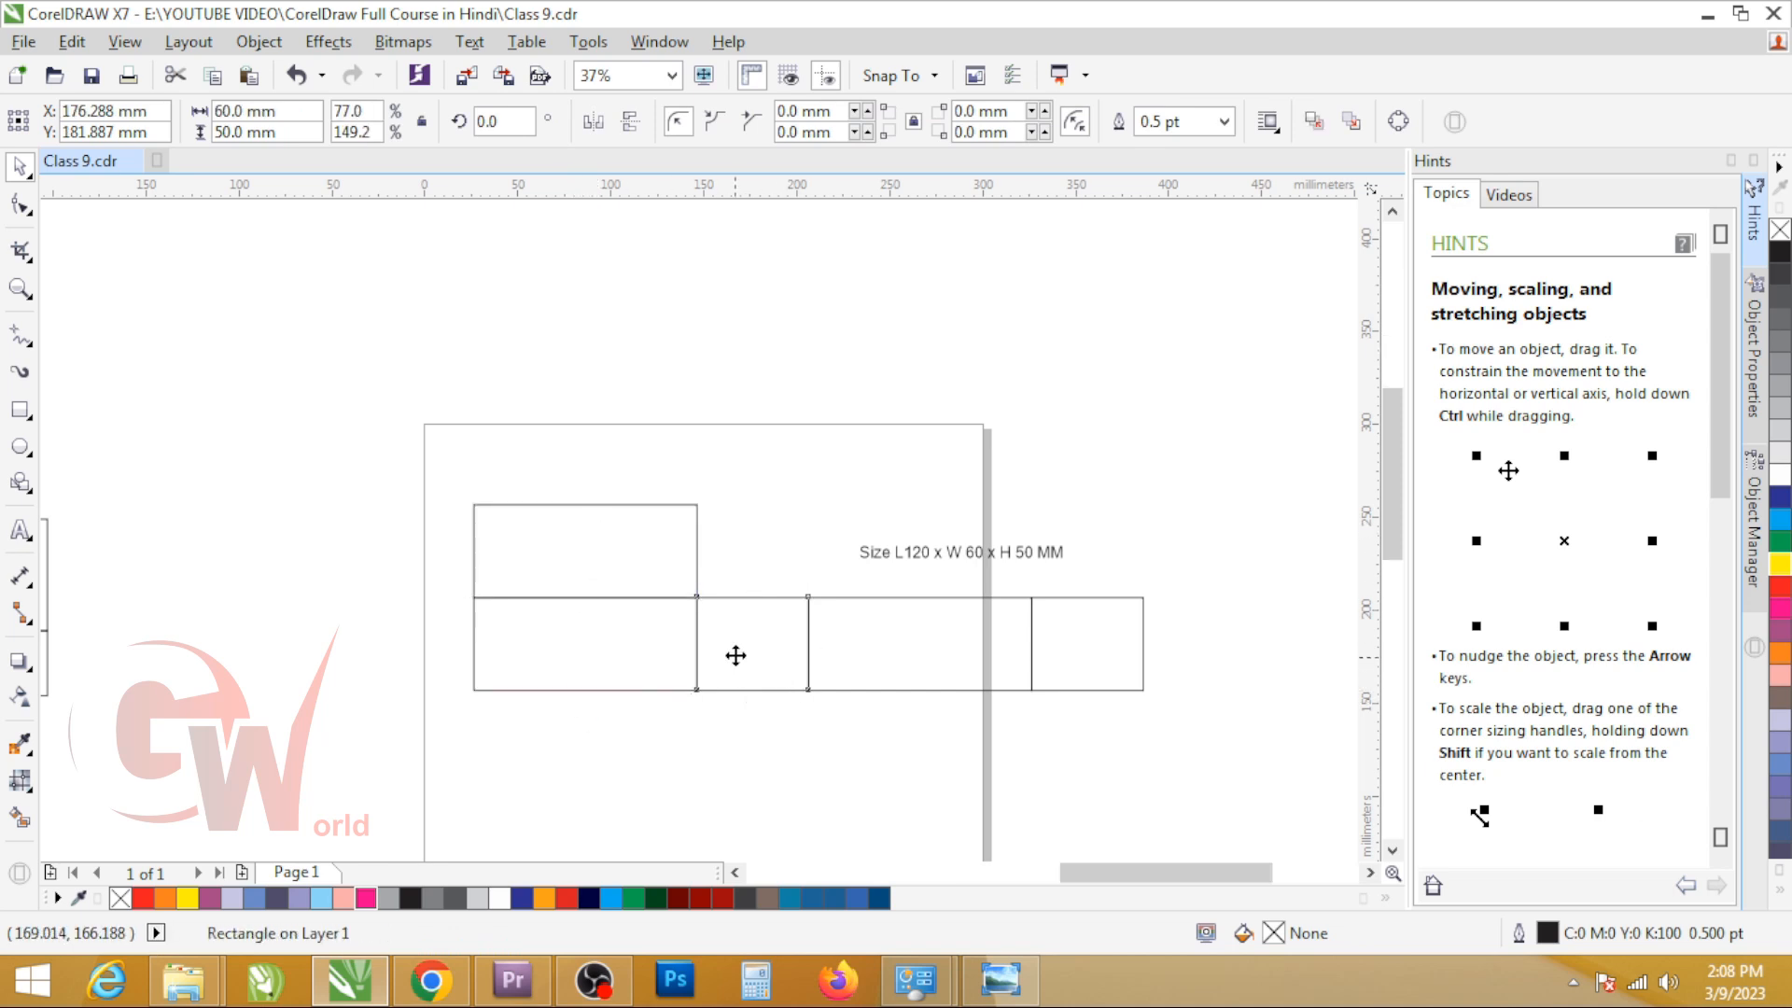
scroll(736, 652, "up", 2)
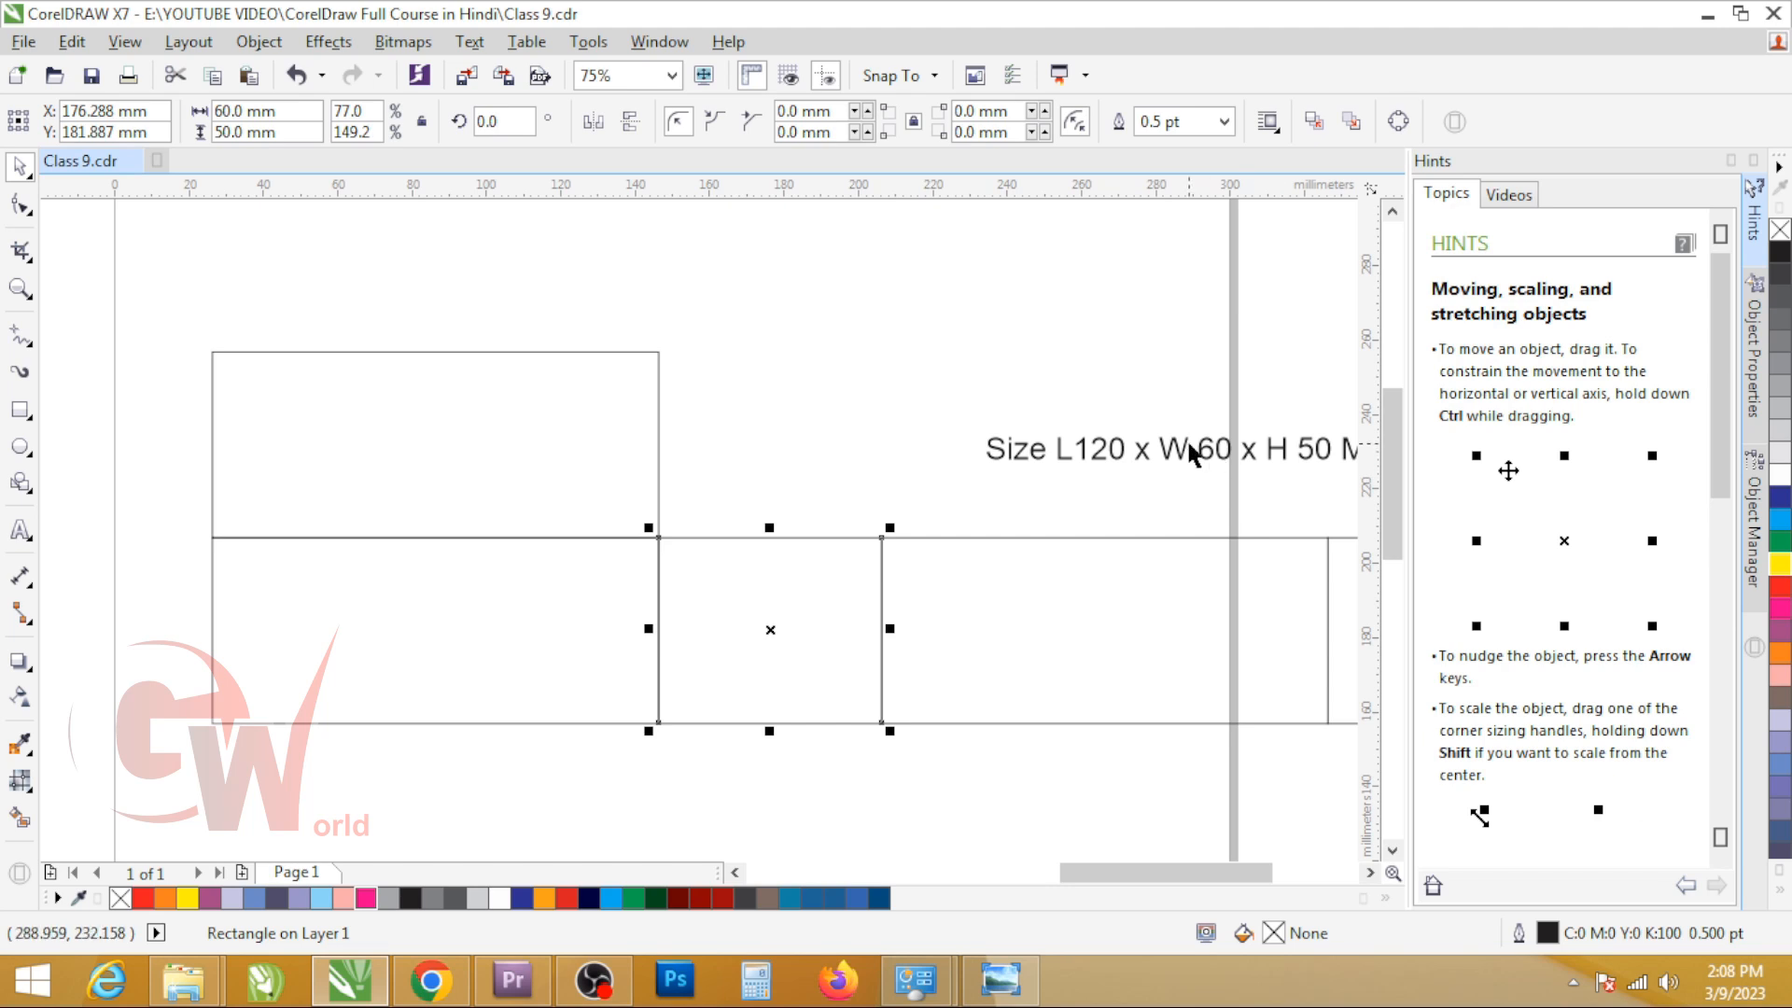
key("alt+Tab")
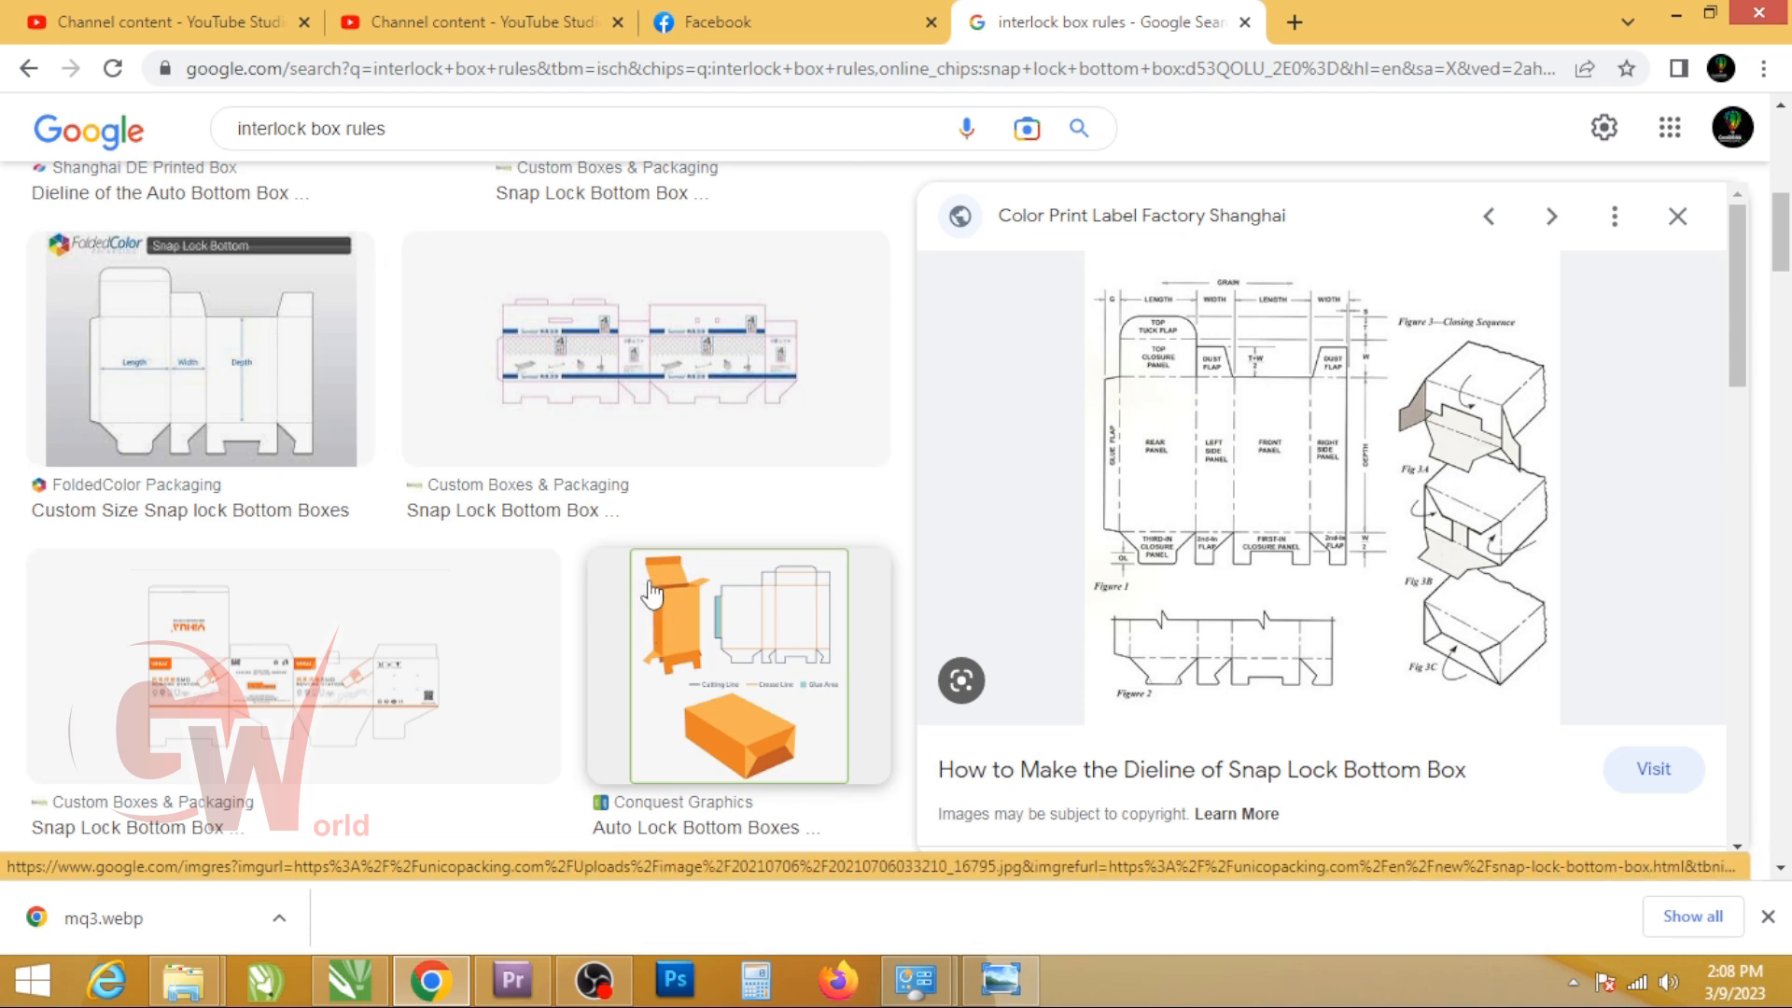
key("alt+Tab")
Step: Try rotating the upper 120 x 50 mm panel 90 degrees clockwise about its lower-right corner, and undo the rotation
double_click(488, 473)
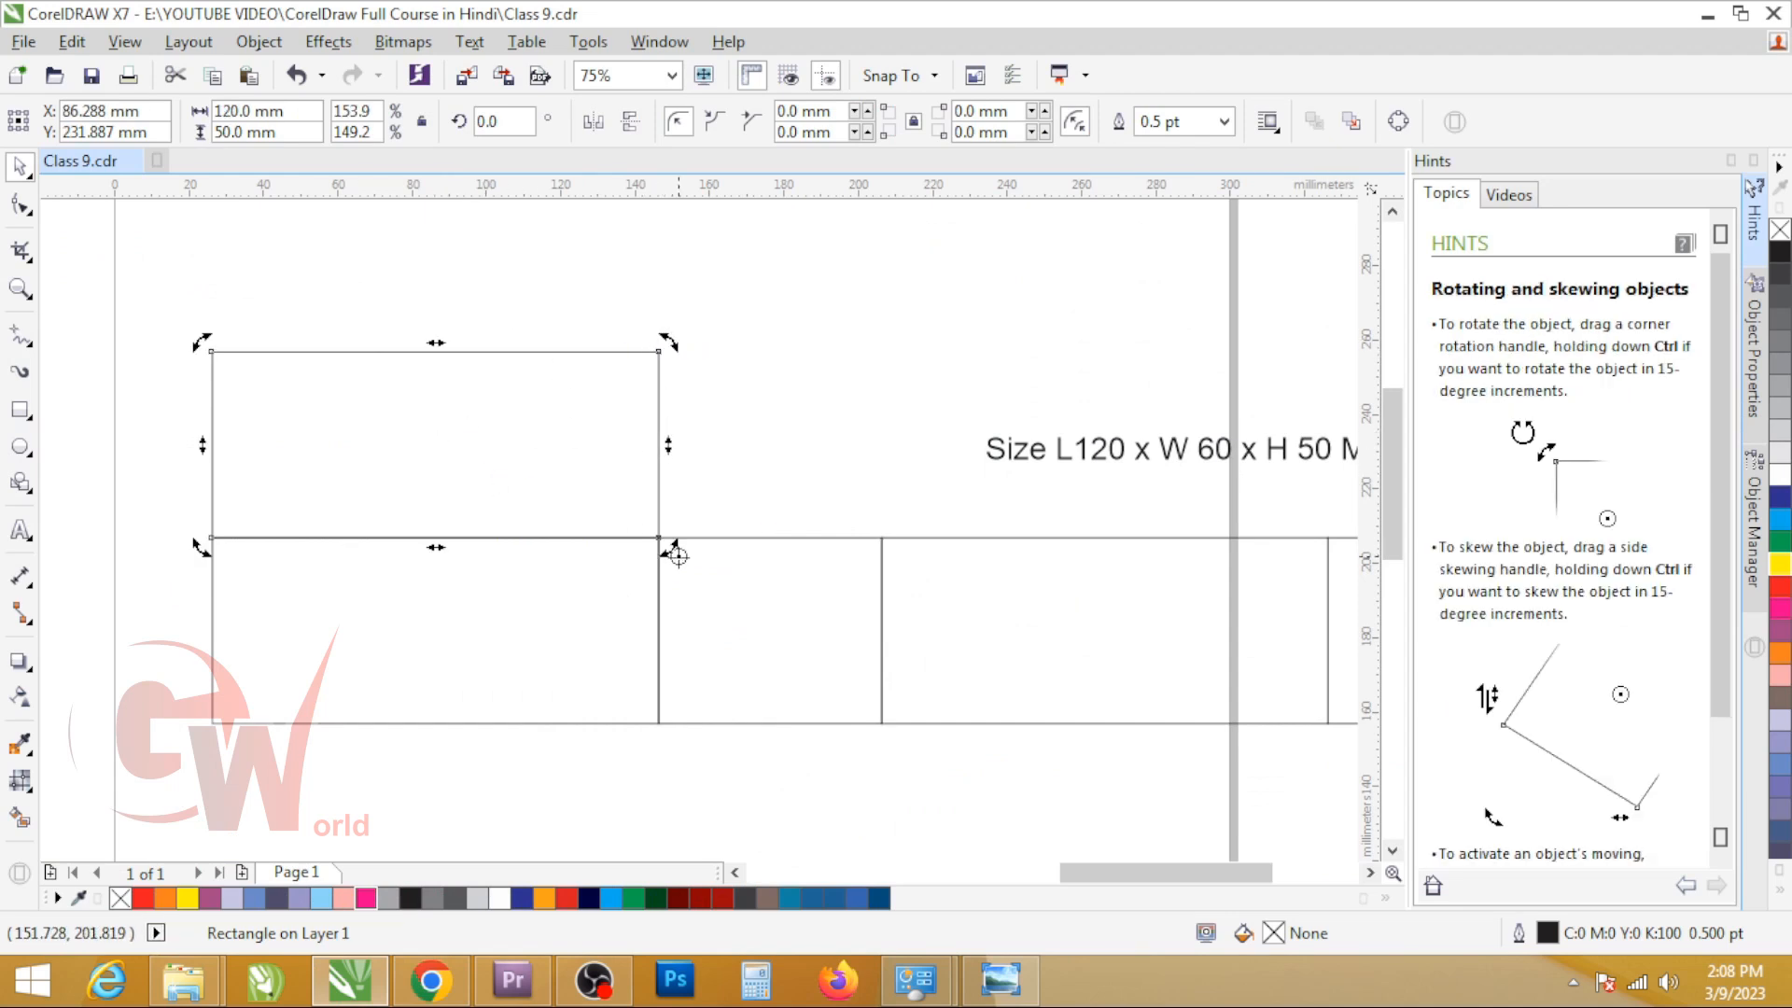
left_click_drag(678, 349, 900, 520)
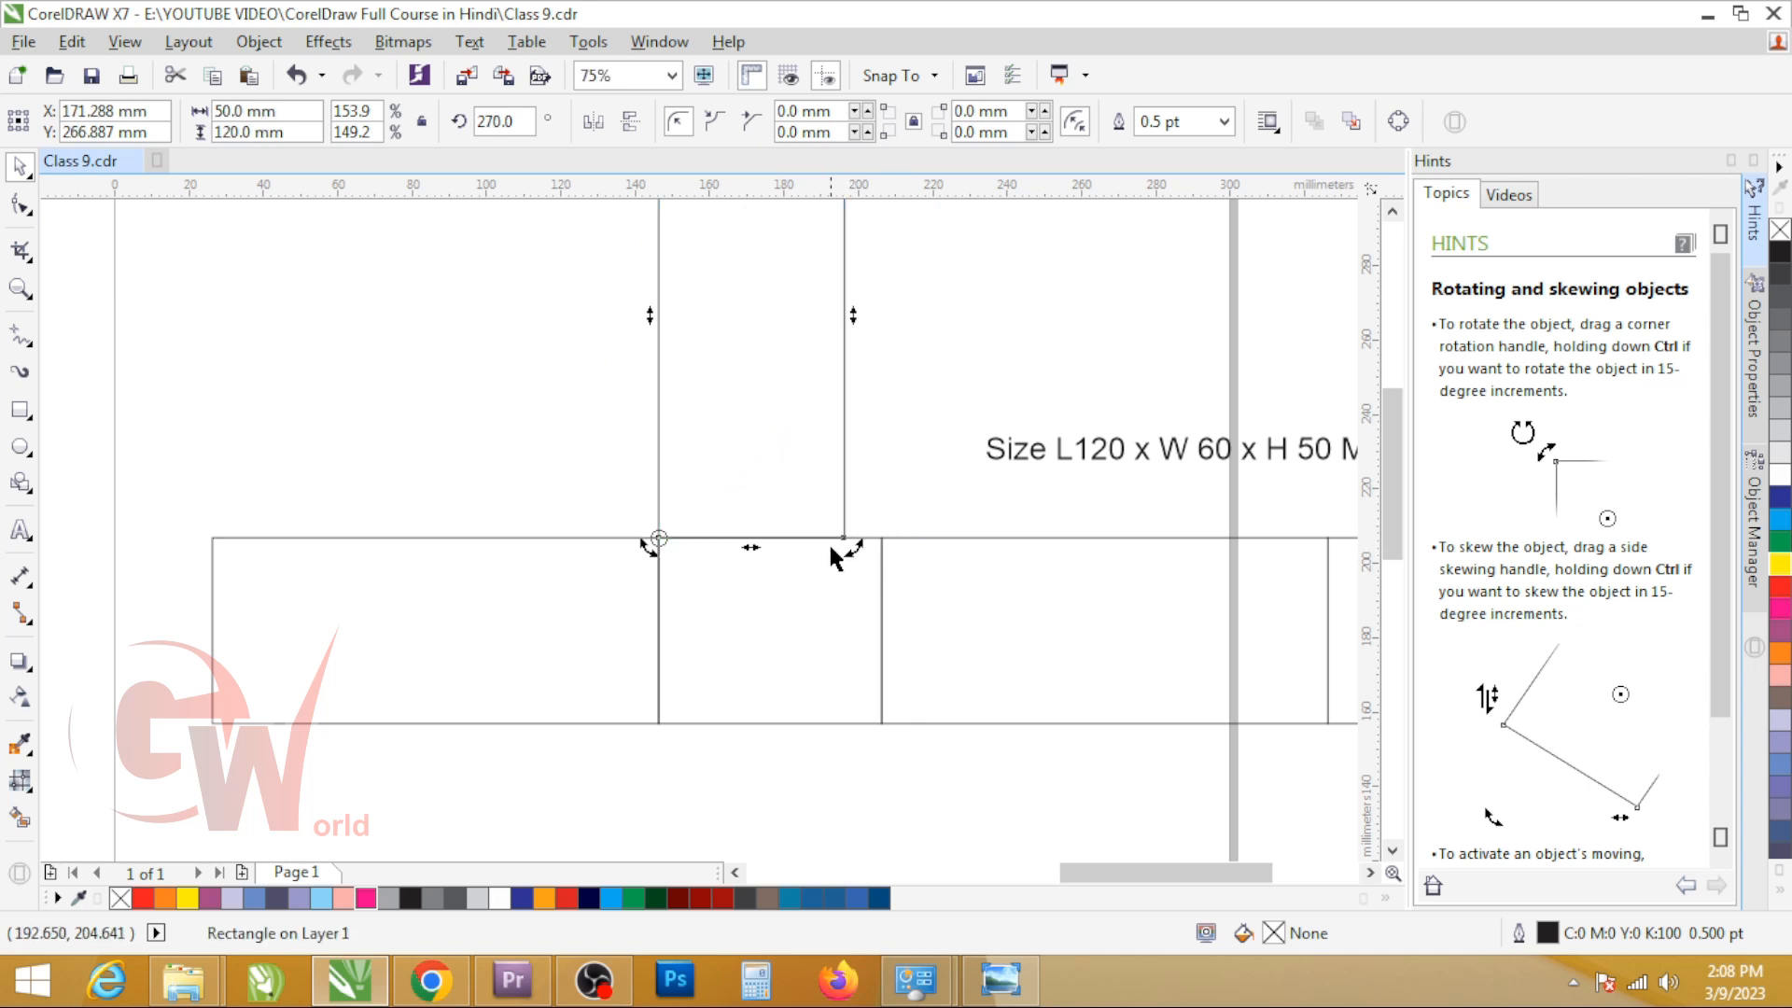
key("ctrl+z")
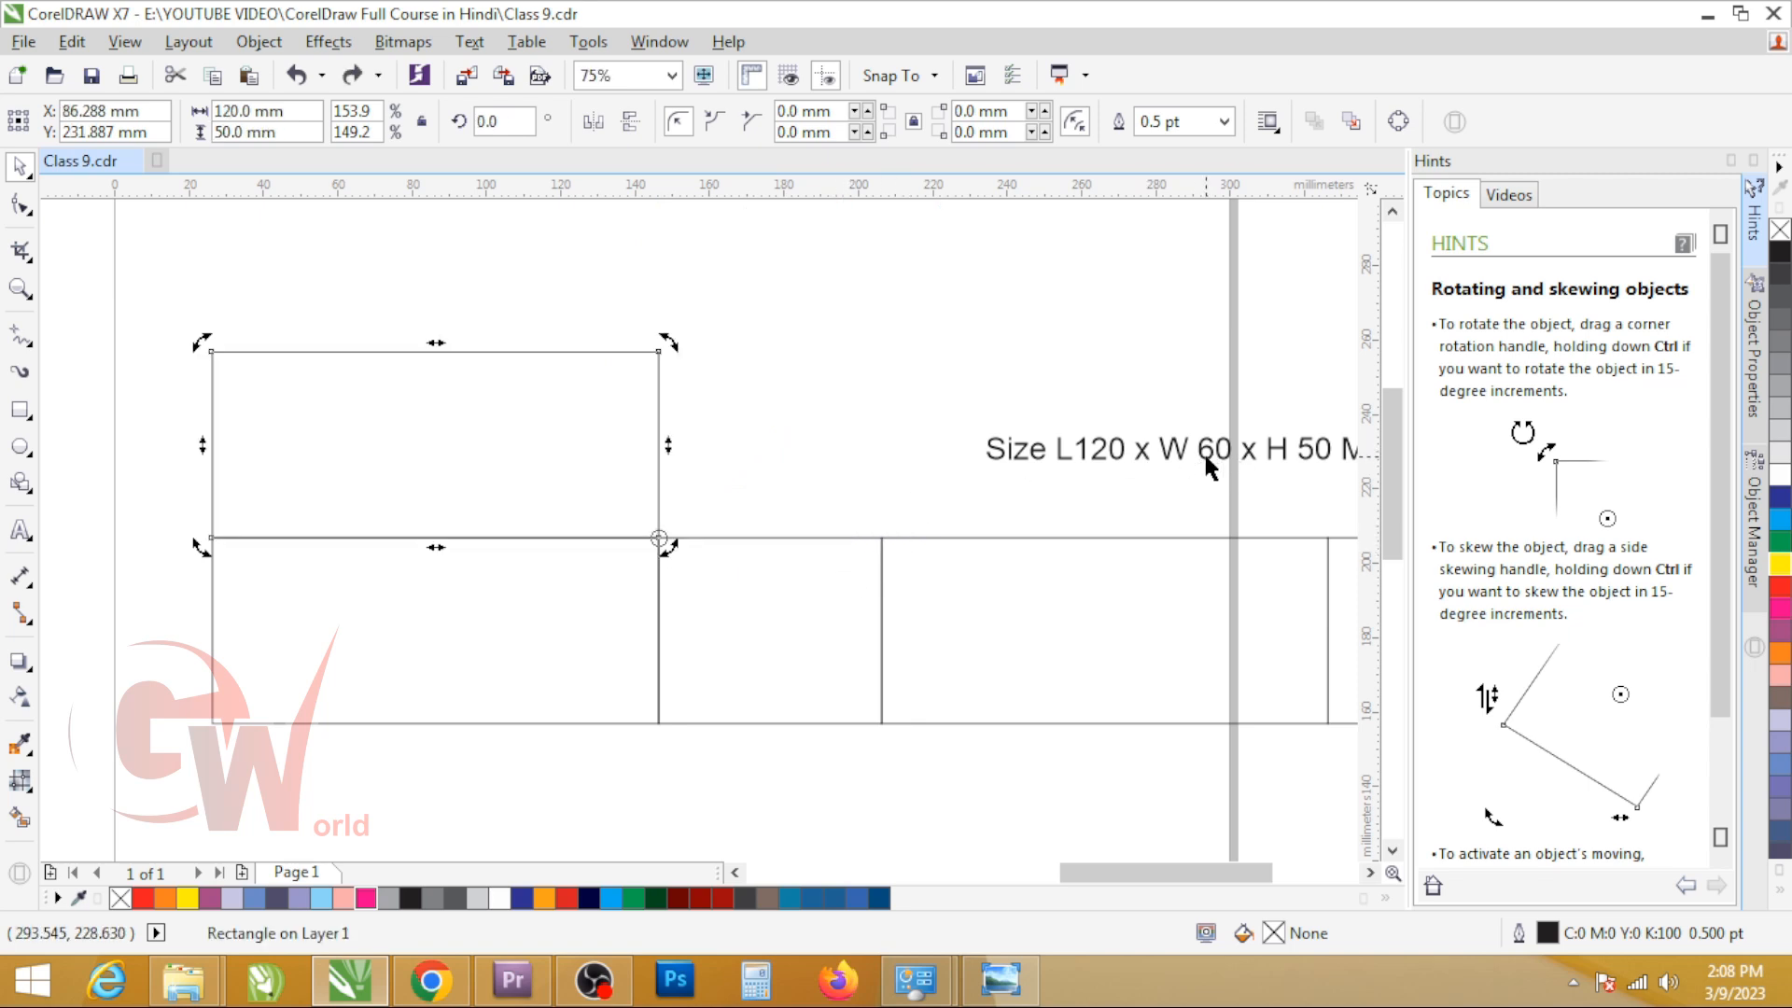
Step: Set the upper 120 mm panel's height to 60 mm and align its bottom edge with the first panel's top edge
left_click(616, 400)
left_click(278, 133)
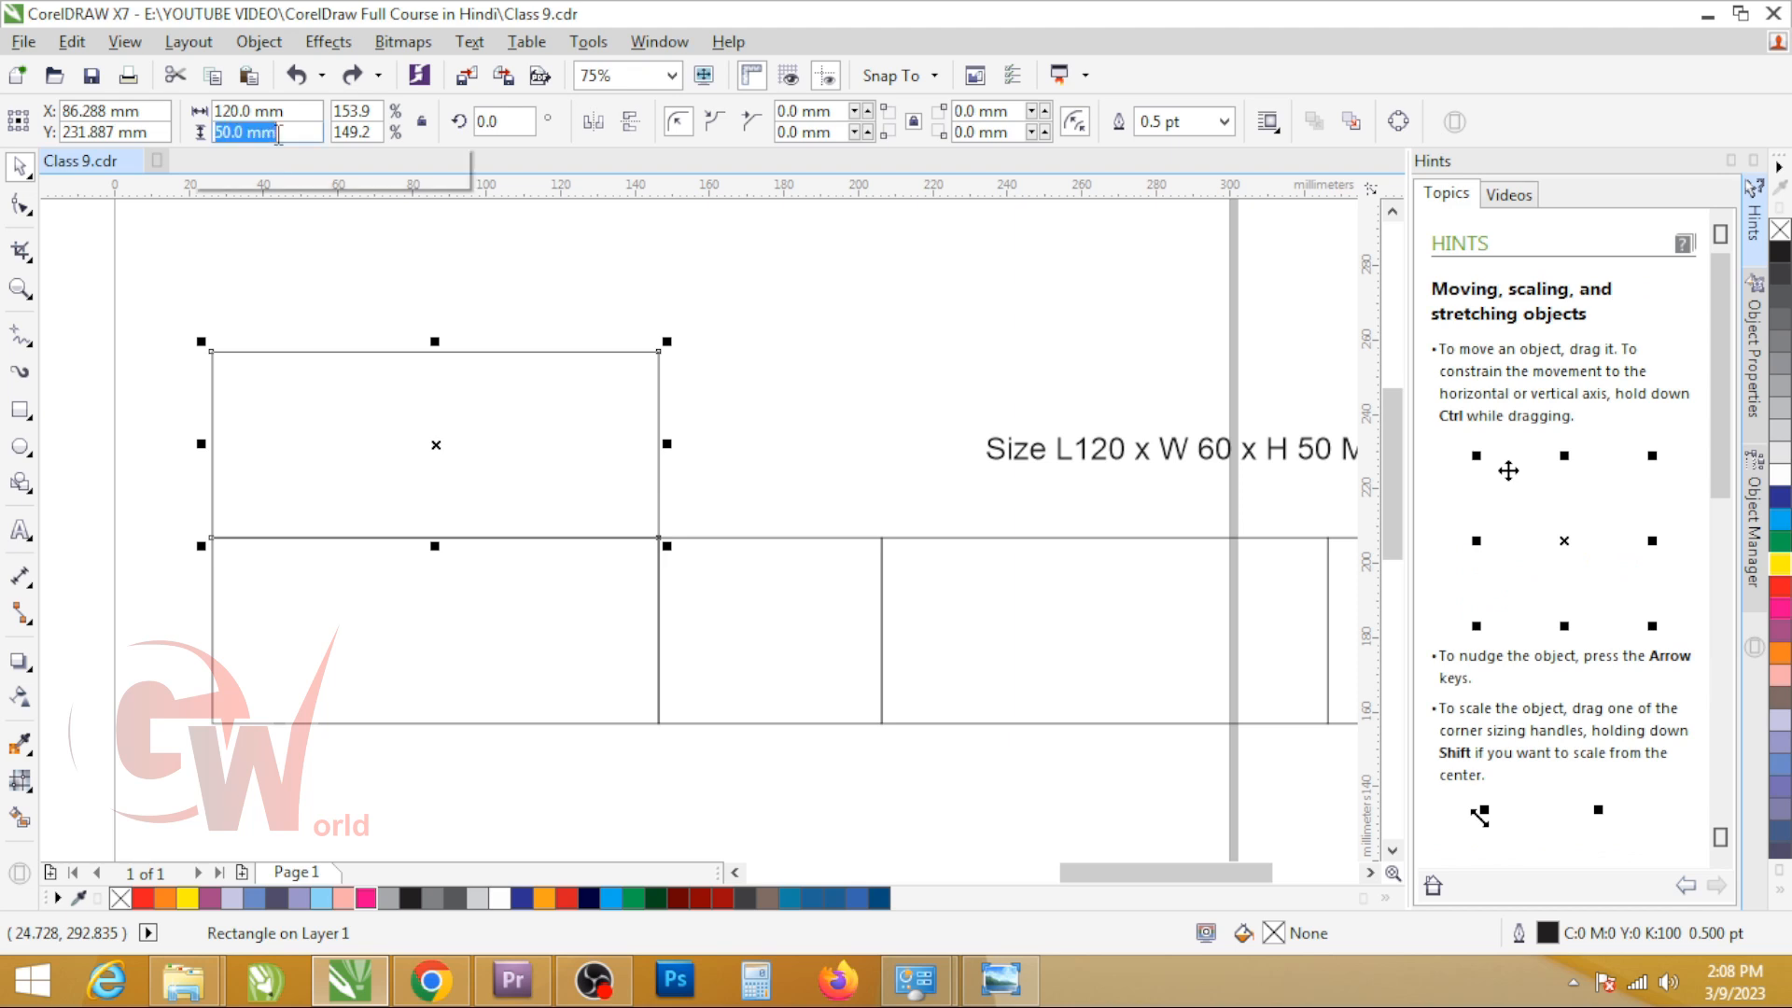
type("60")
key("Return")
left_click_drag(550, 556, 557, 537)
Step: Try rotating the upper 120 x 60 mm panel clockwise, and undo the rotation
left_click(631, 506)
left_click_drag(669, 300, 943, 544)
key("ctrl+z")
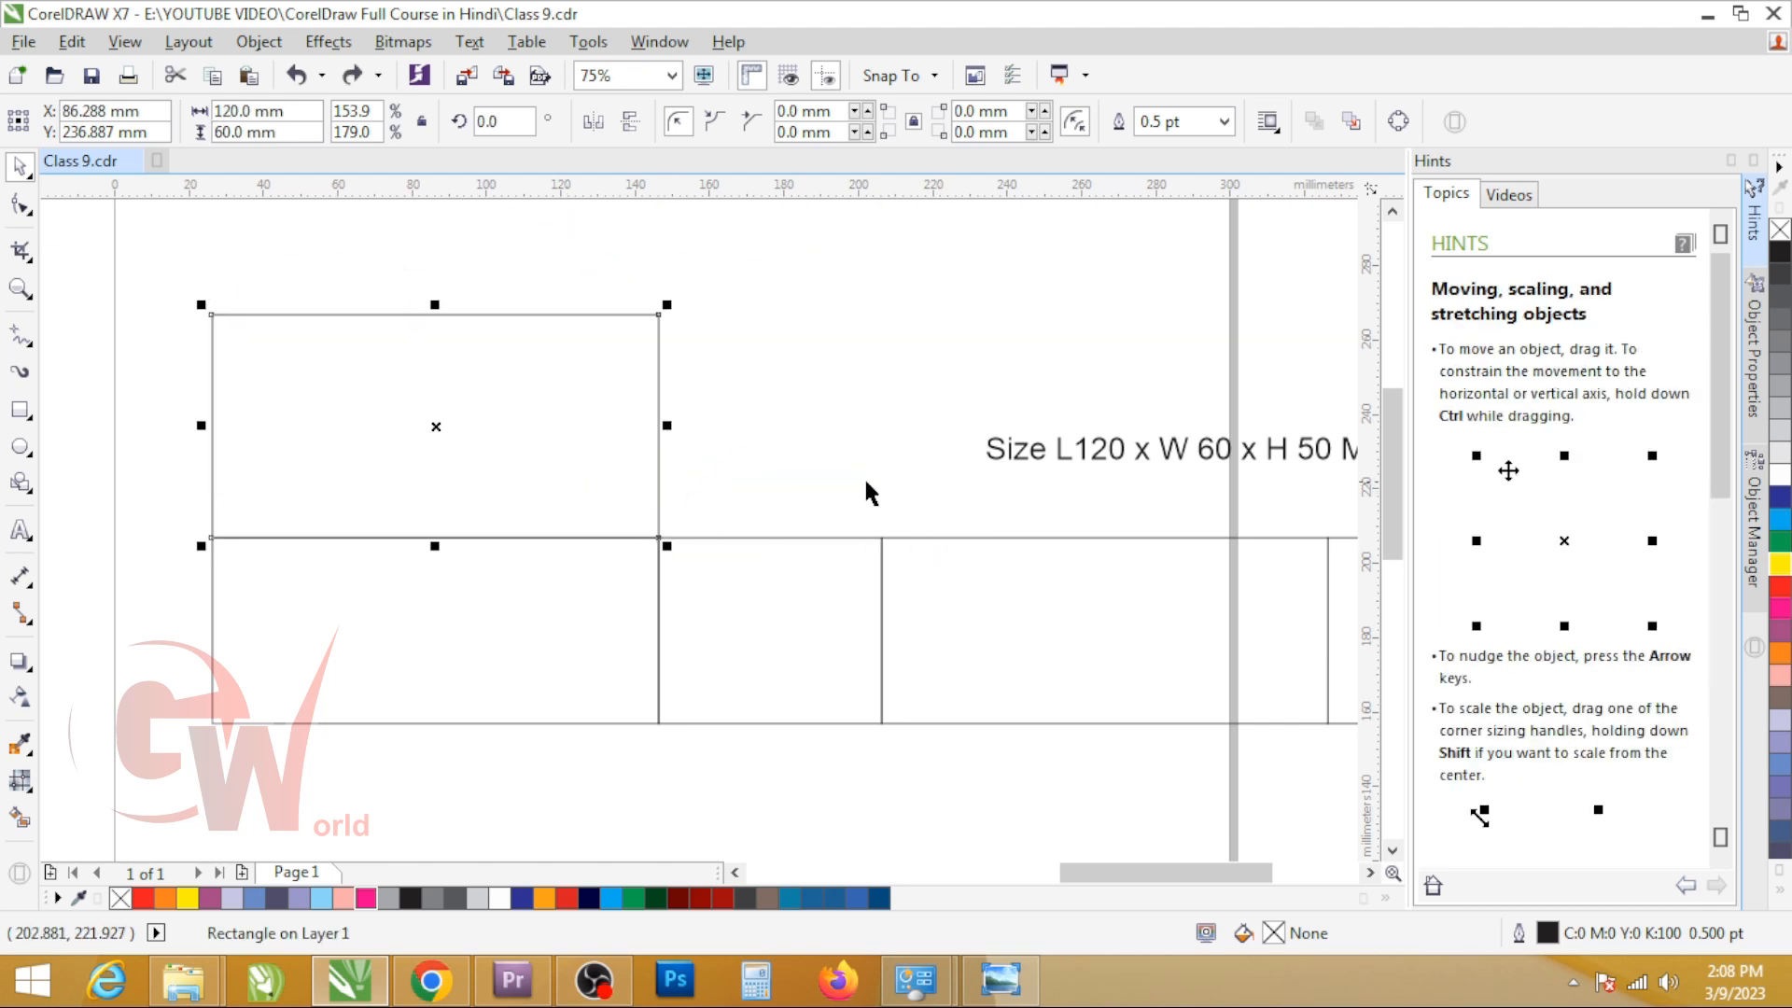
Step: Move the size text higher above the third panel
scroll(864, 476, "down", 2)
left_click(984, 466)
left_click_drag(985, 466, 992, 386)
key("z")
left_click_drag(393, 332, 1259, 705)
Step: Set the page size to 500 x 500 mm
left_click(585, 293)
double_click(280, 110)
type("500")
key("Tab")
type("5")
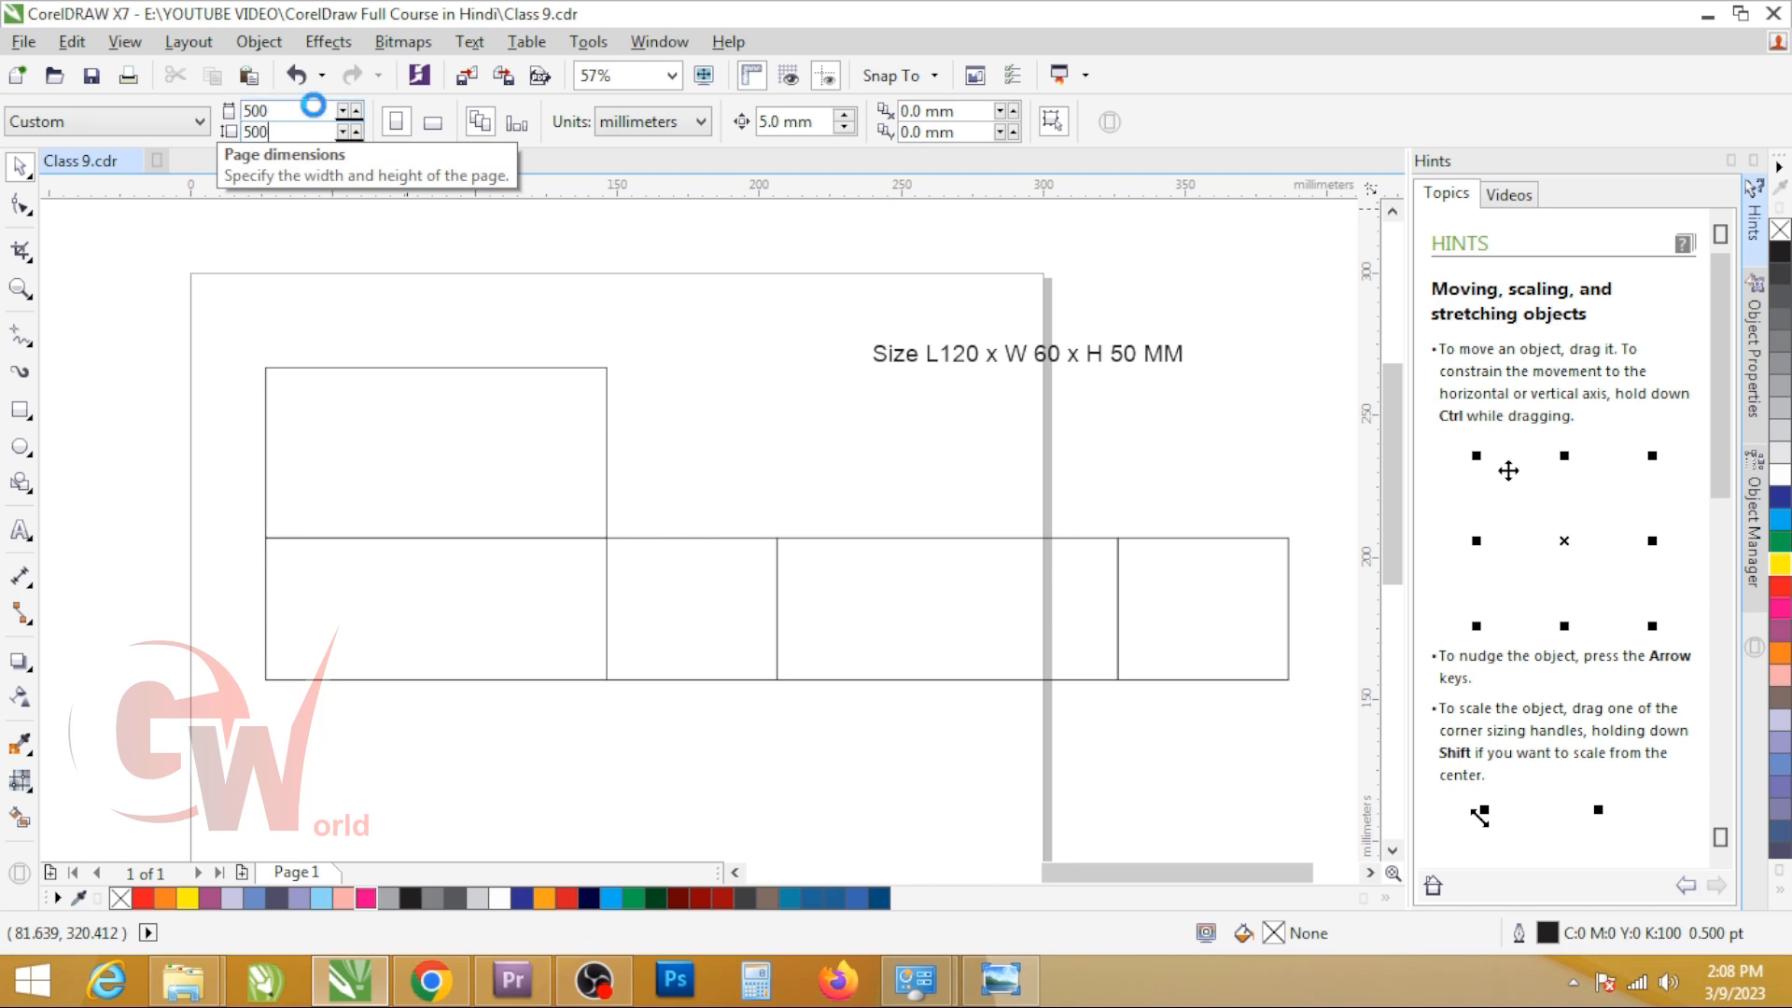
type("00")
key("Return")
Step: Select all five panels and move them together slightly left and down on the page
scroll(628, 469, "down", 2)
left_click_drag(461, 487, 1033, 623)
left_click_drag(708, 577, 652, 612)
scroll(968, 548, "up", 2)
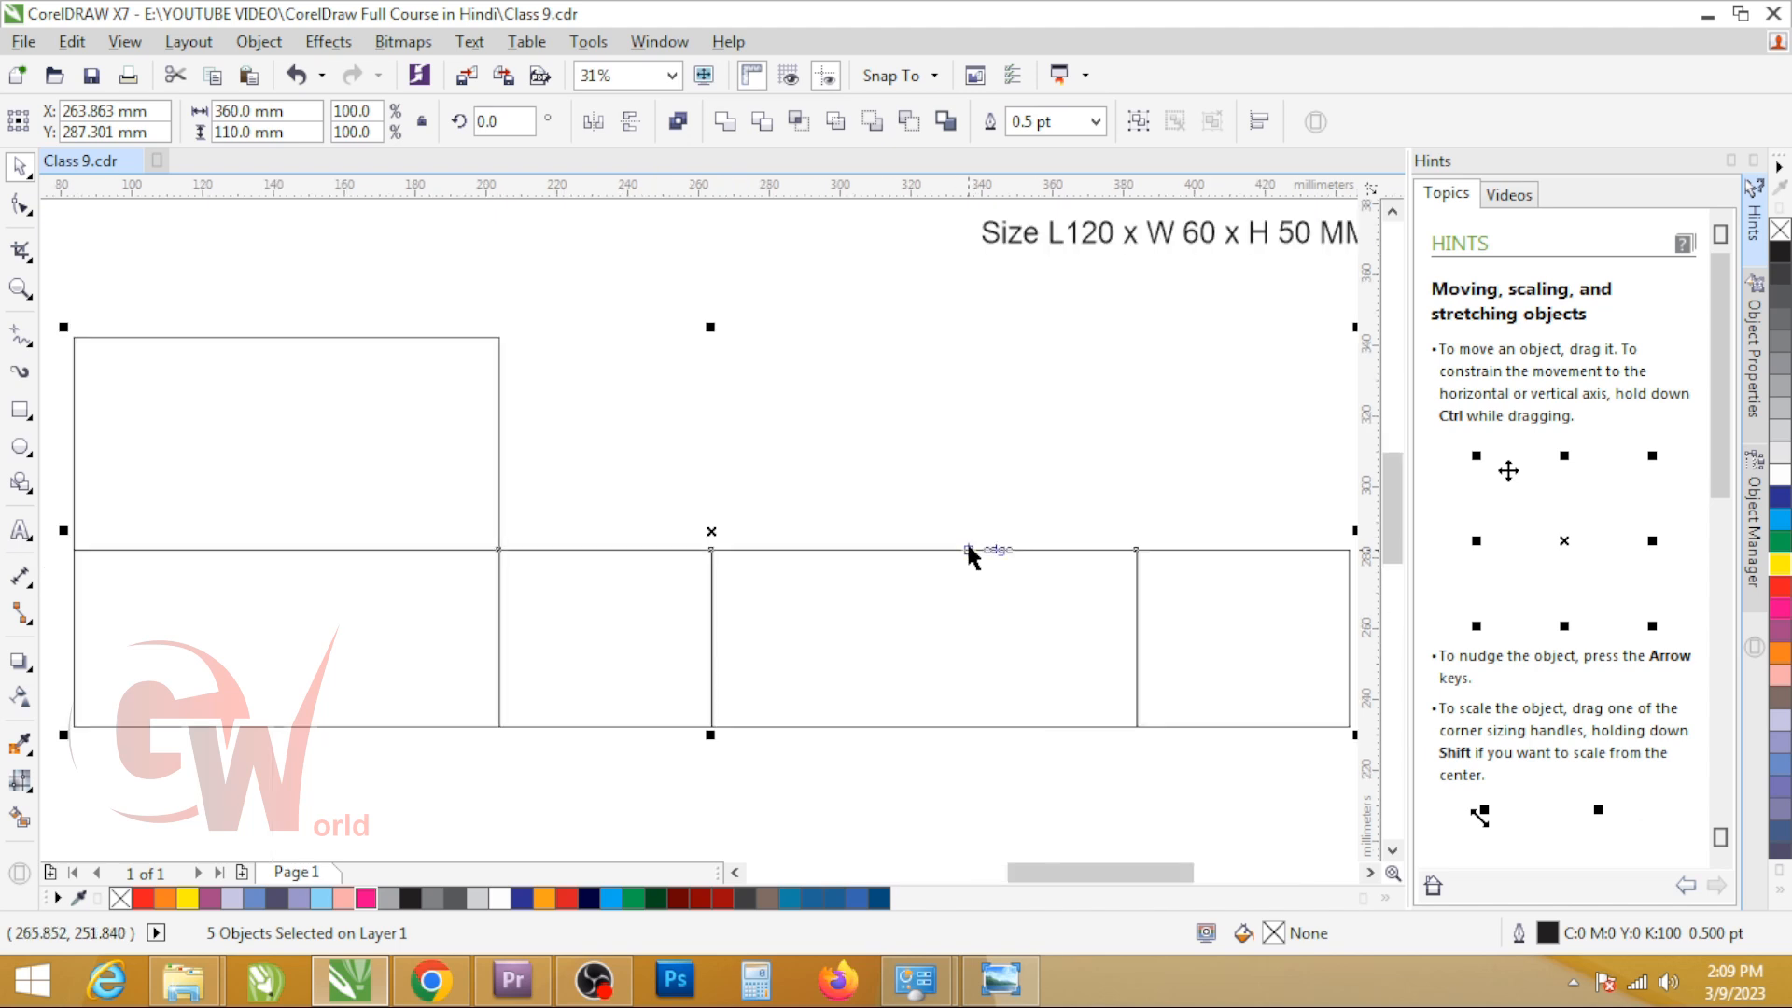
Step: Create a mirrored copy of the 120 x 60 mm panel, about 8 mm tall, directly above it as the tuck flap
left_click(673, 423)
left_click(284, 552)
left_click_drag(284, 558, 298, 316)
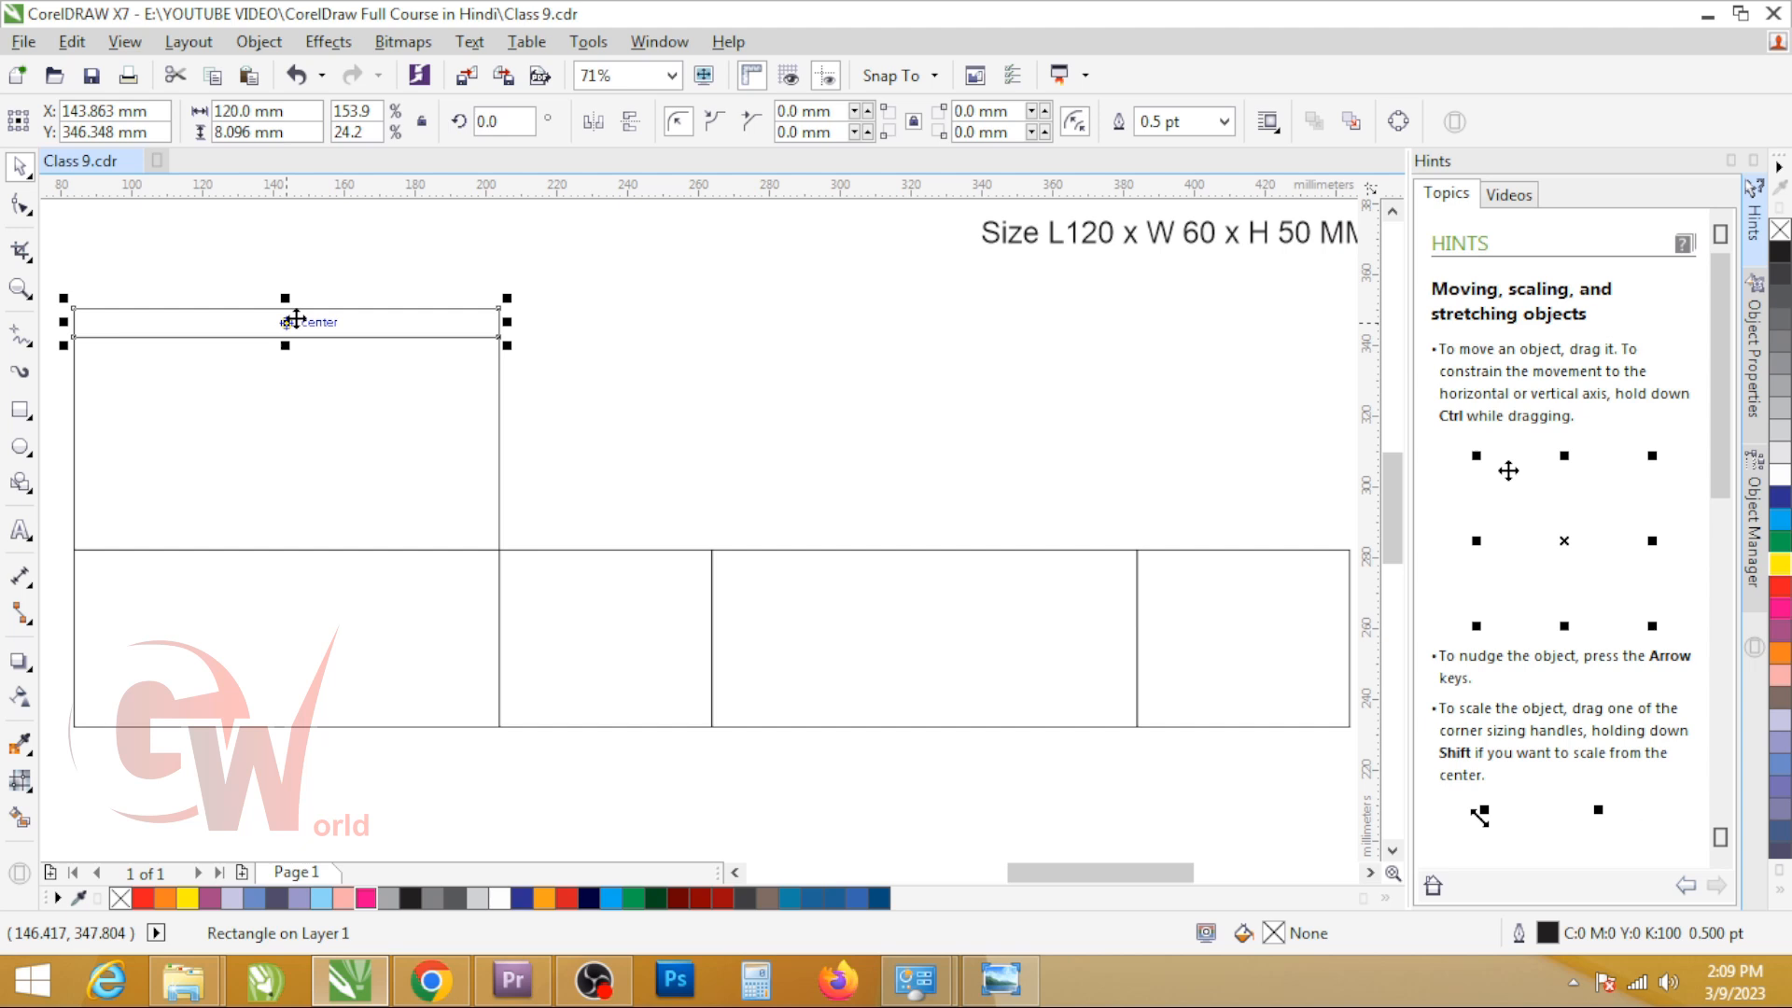
Step: Switch to Chrome, open the Conquest Graphics snap lock box image, and return to CorelDRAW
key("alt+Tab")
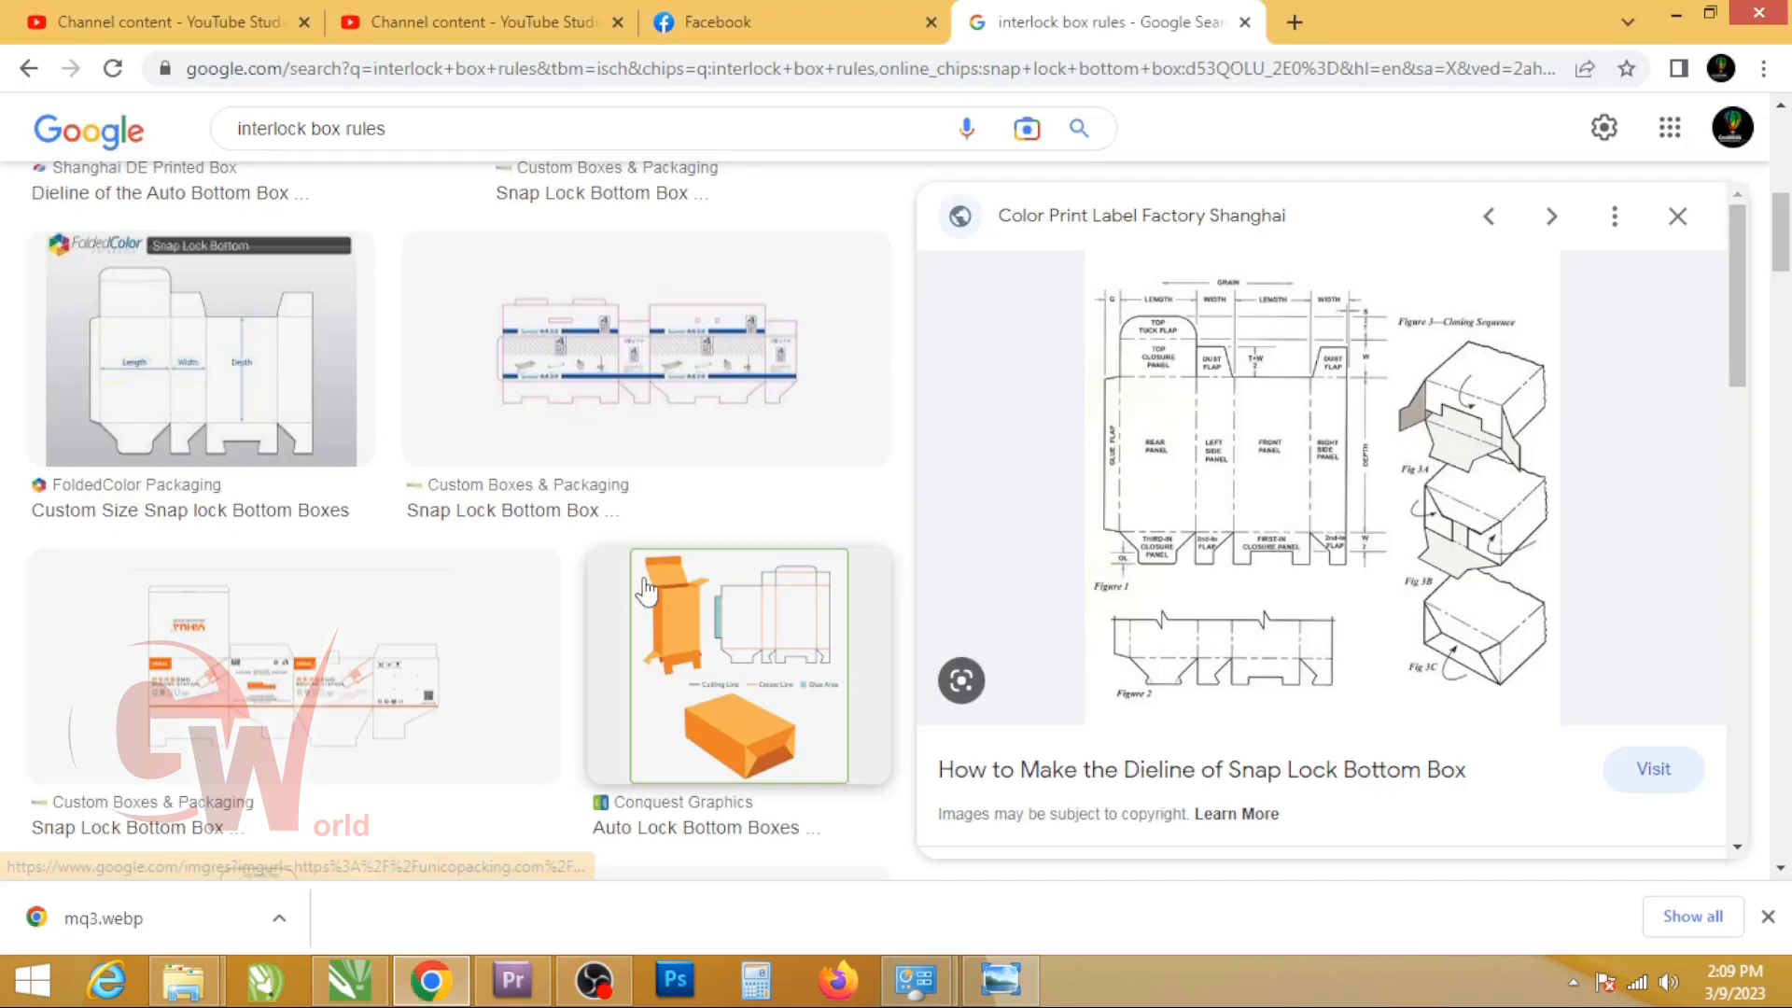
left_click(757, 607)
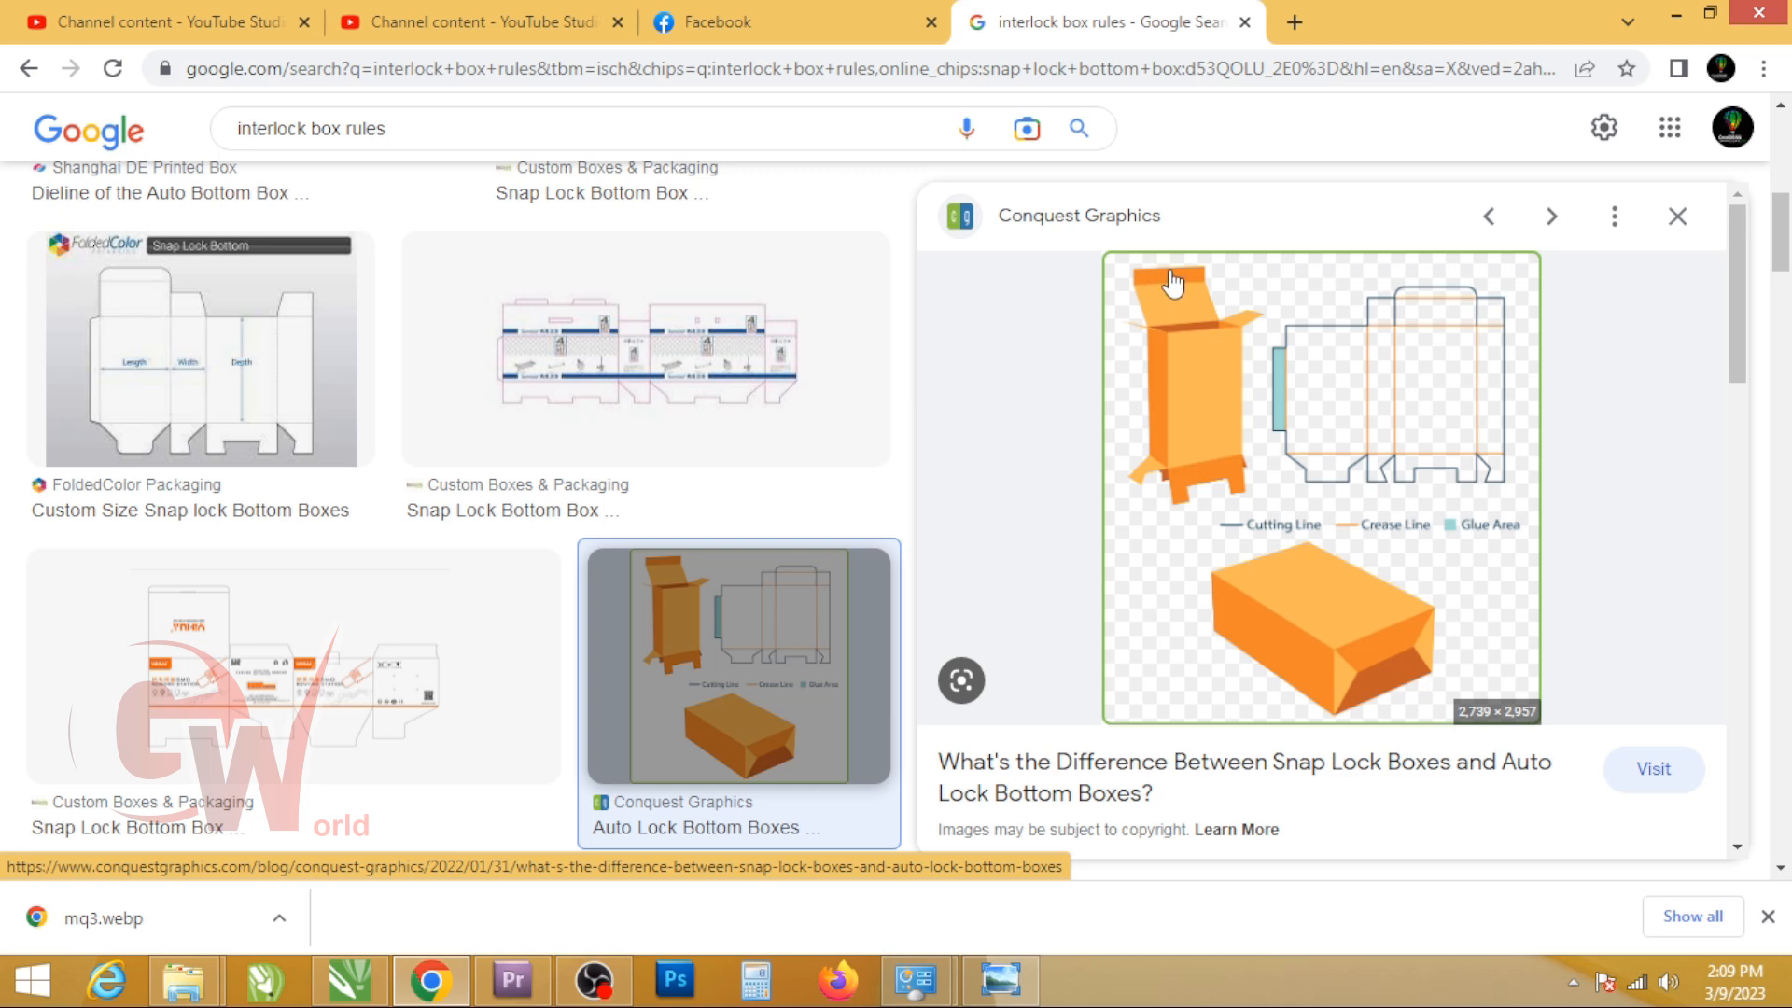
key("alt+Tab")
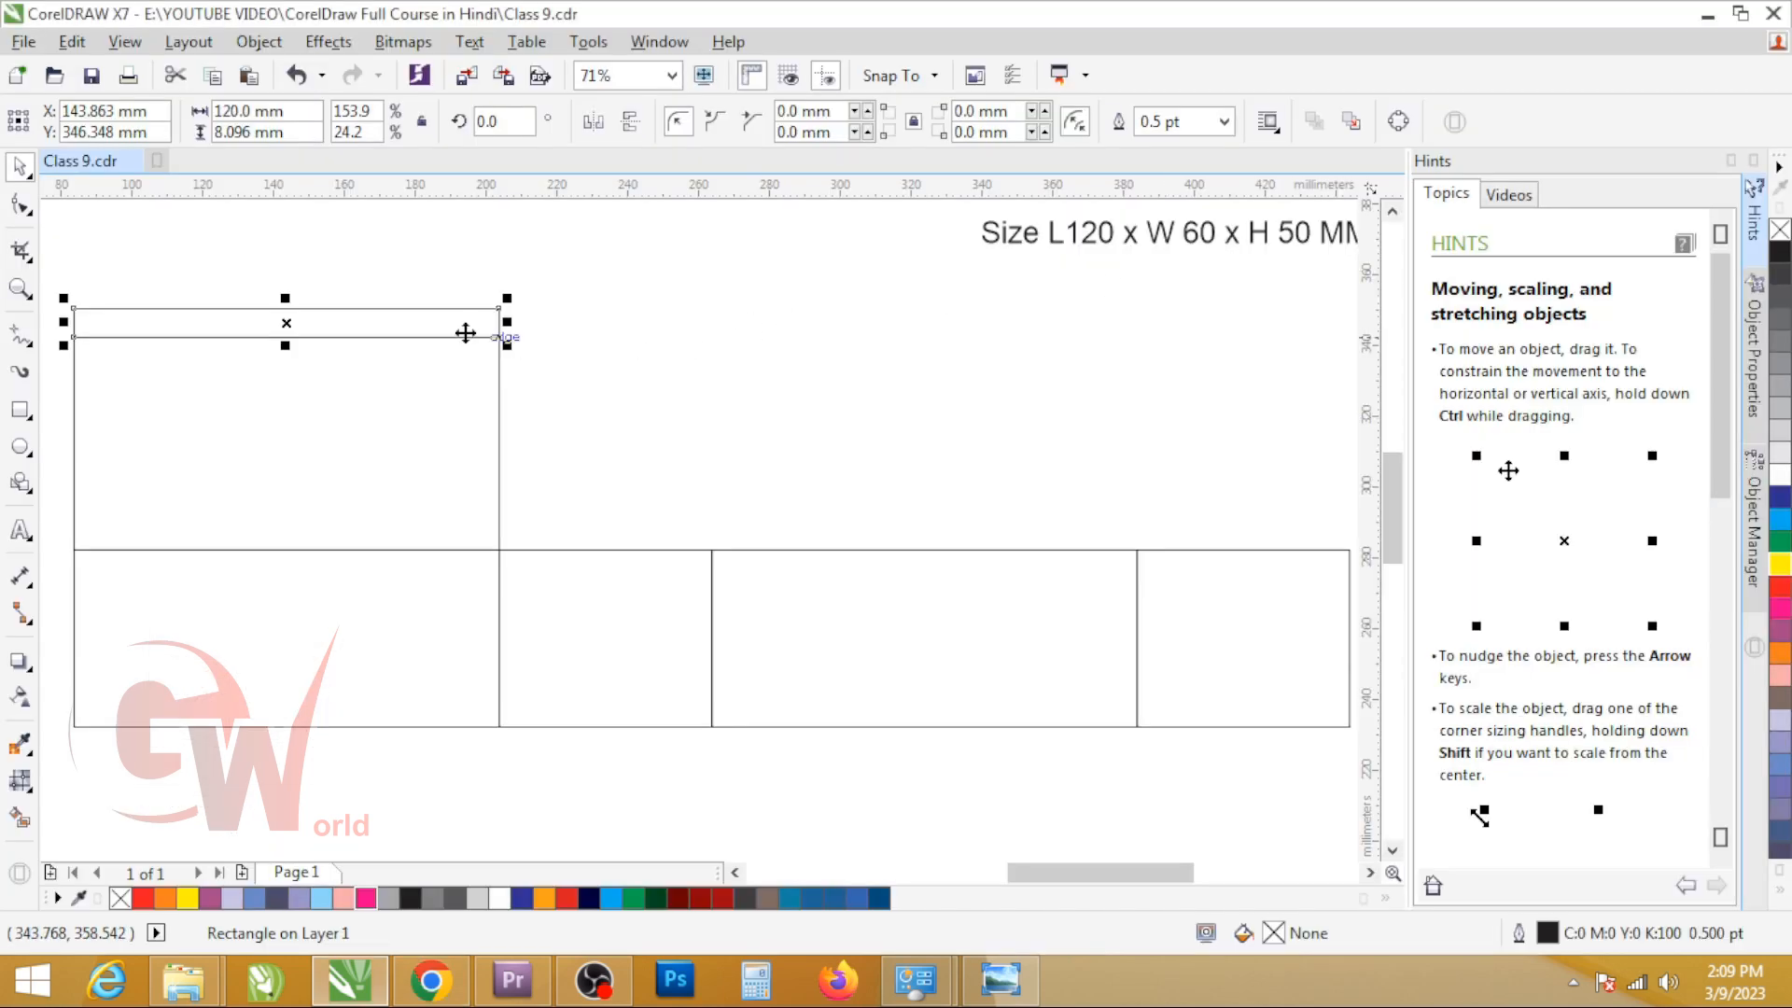
Step: Set the tuck flap's height to 12 mm and align its bottom edge with the 60 mm panel's top edge
left_click(278, 124)
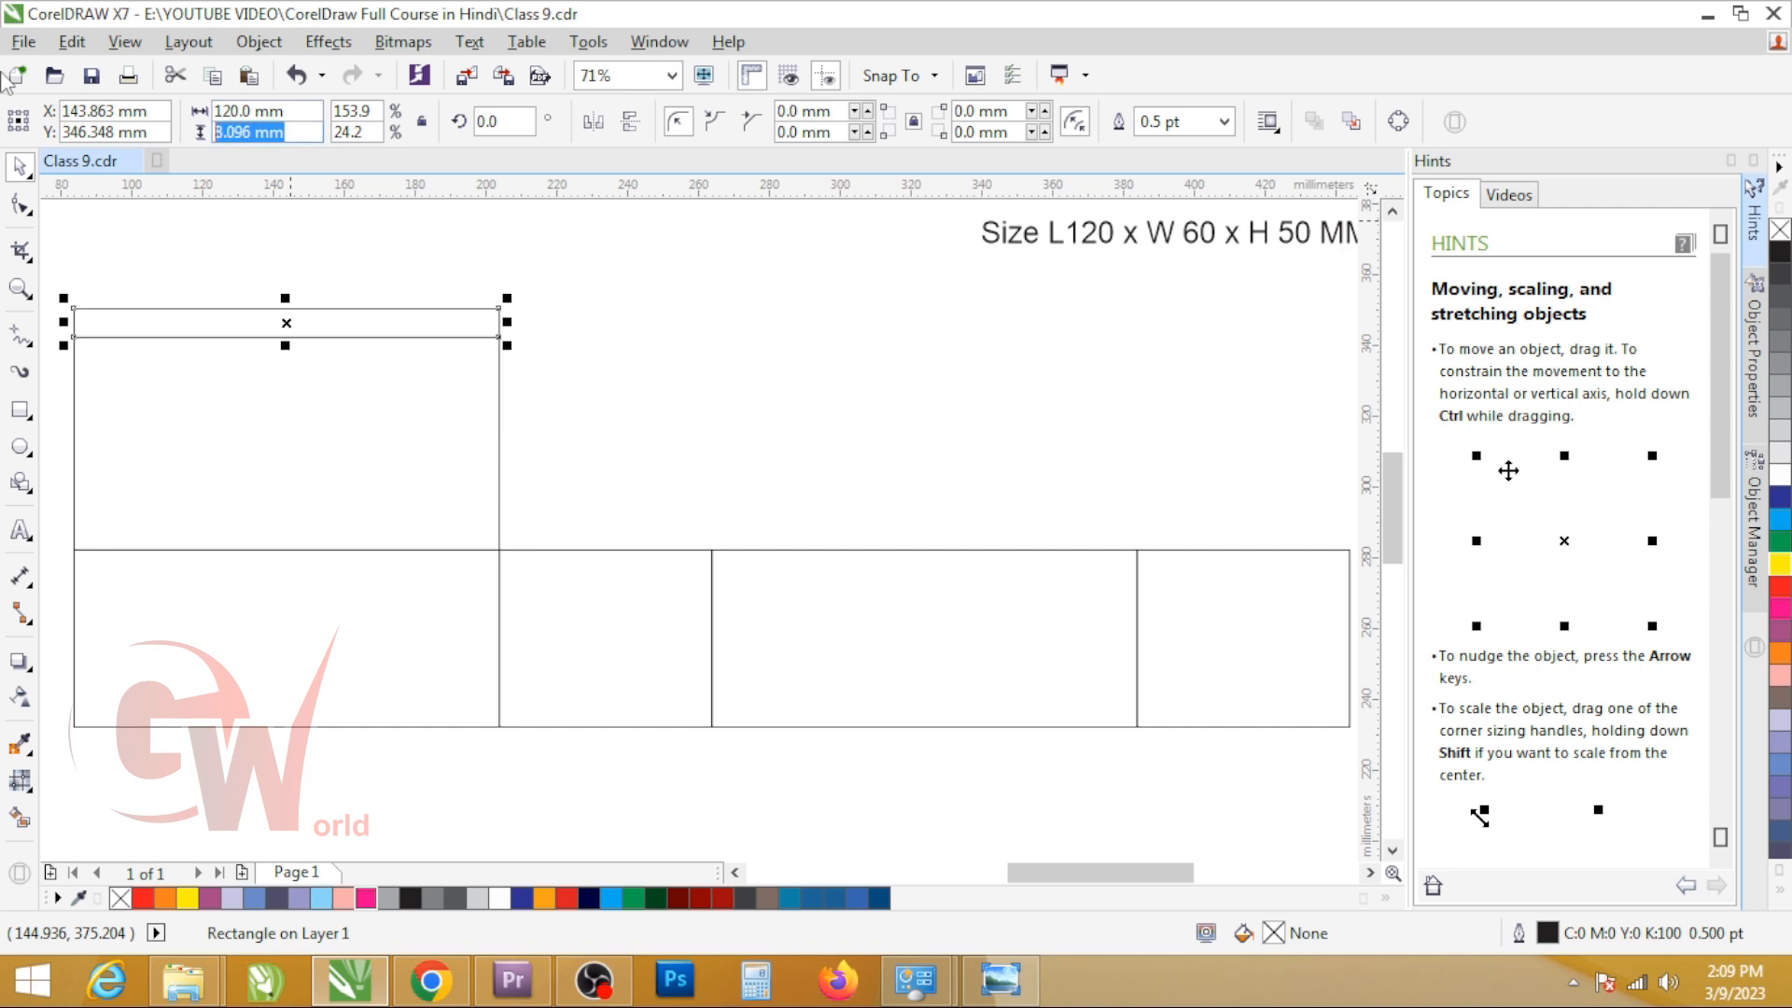
type("12")
key("Return")
mouse_move(369, 326)
left_mouse_down()
mouse_move(375, 266)
mouse_move(350, 334)
left_mouse_up()
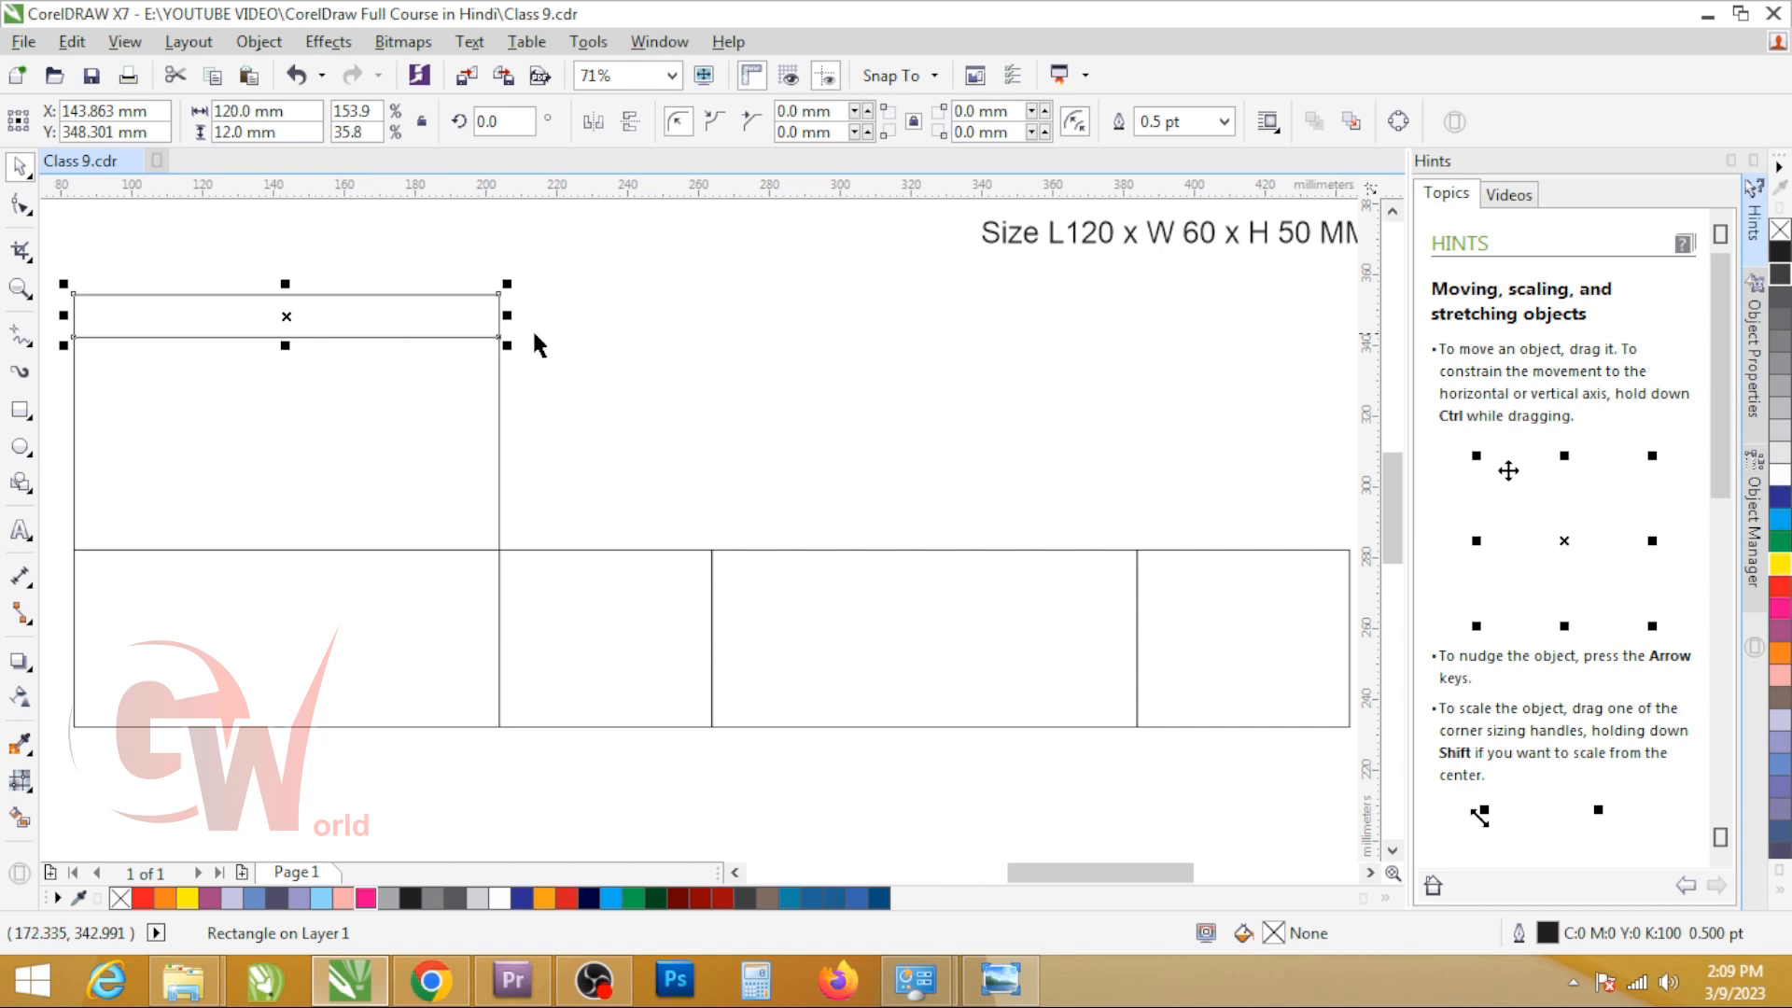
left_click(378, 322)
left_click(377, 320)
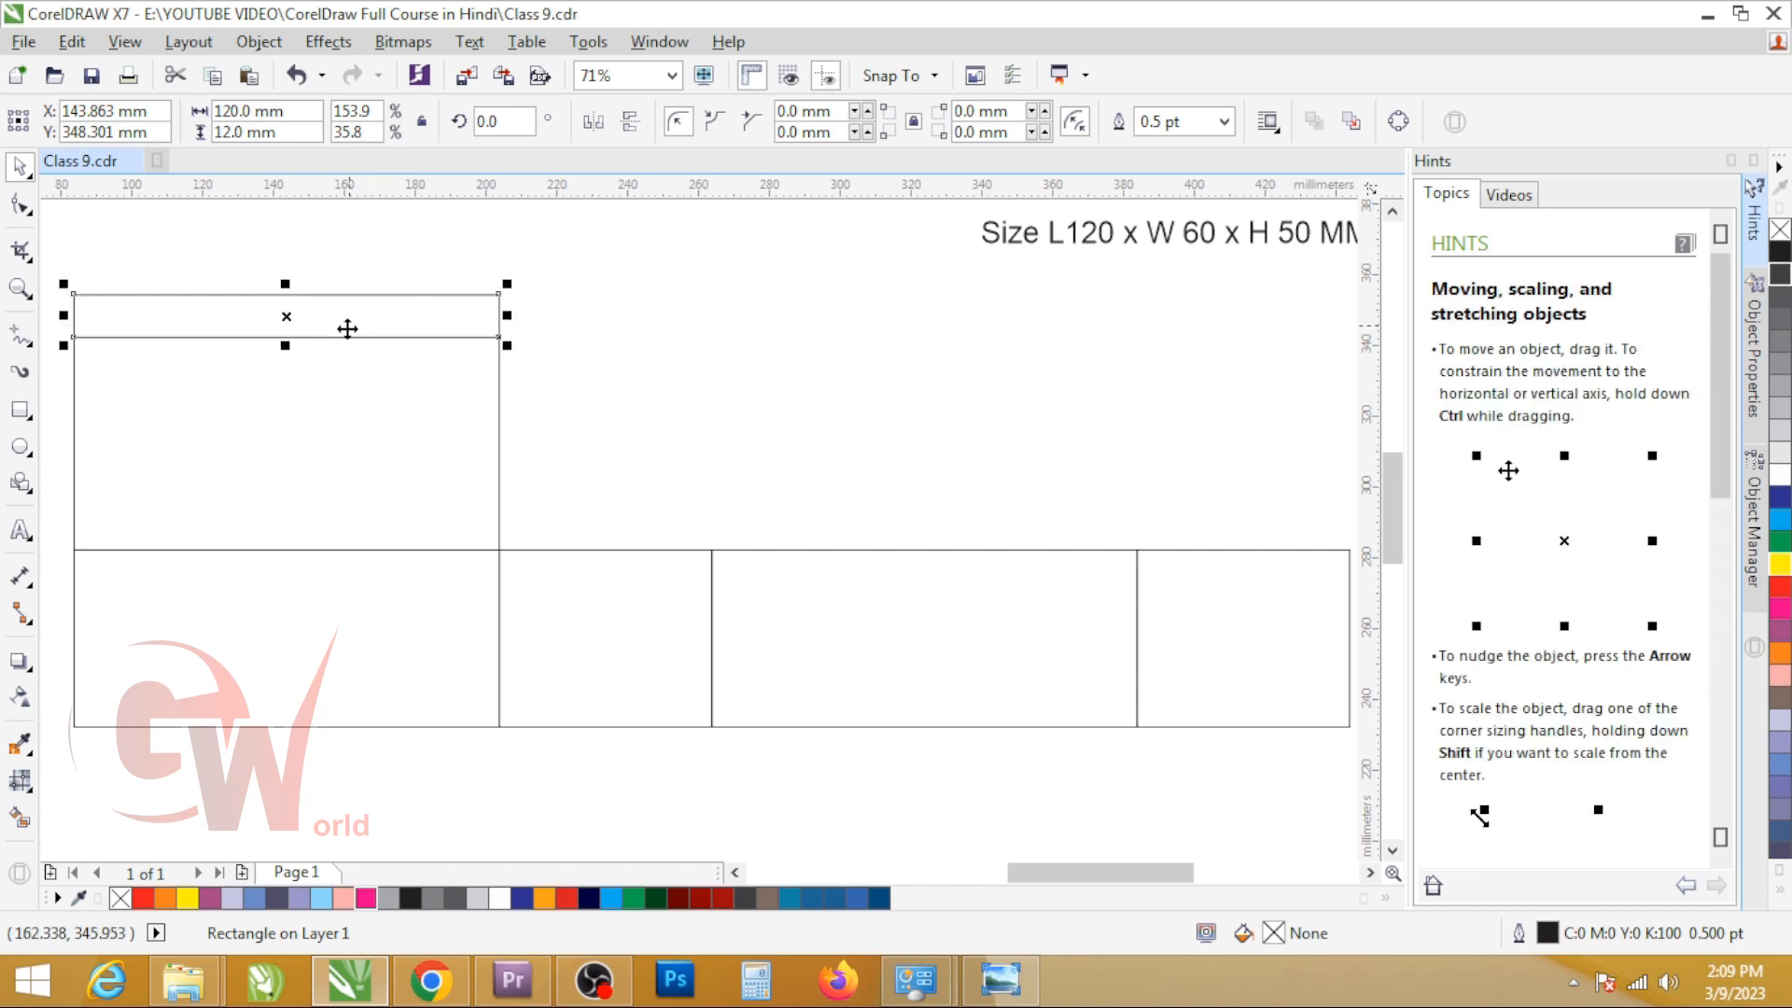
left_click(635, 683)
left_click(717, 483)
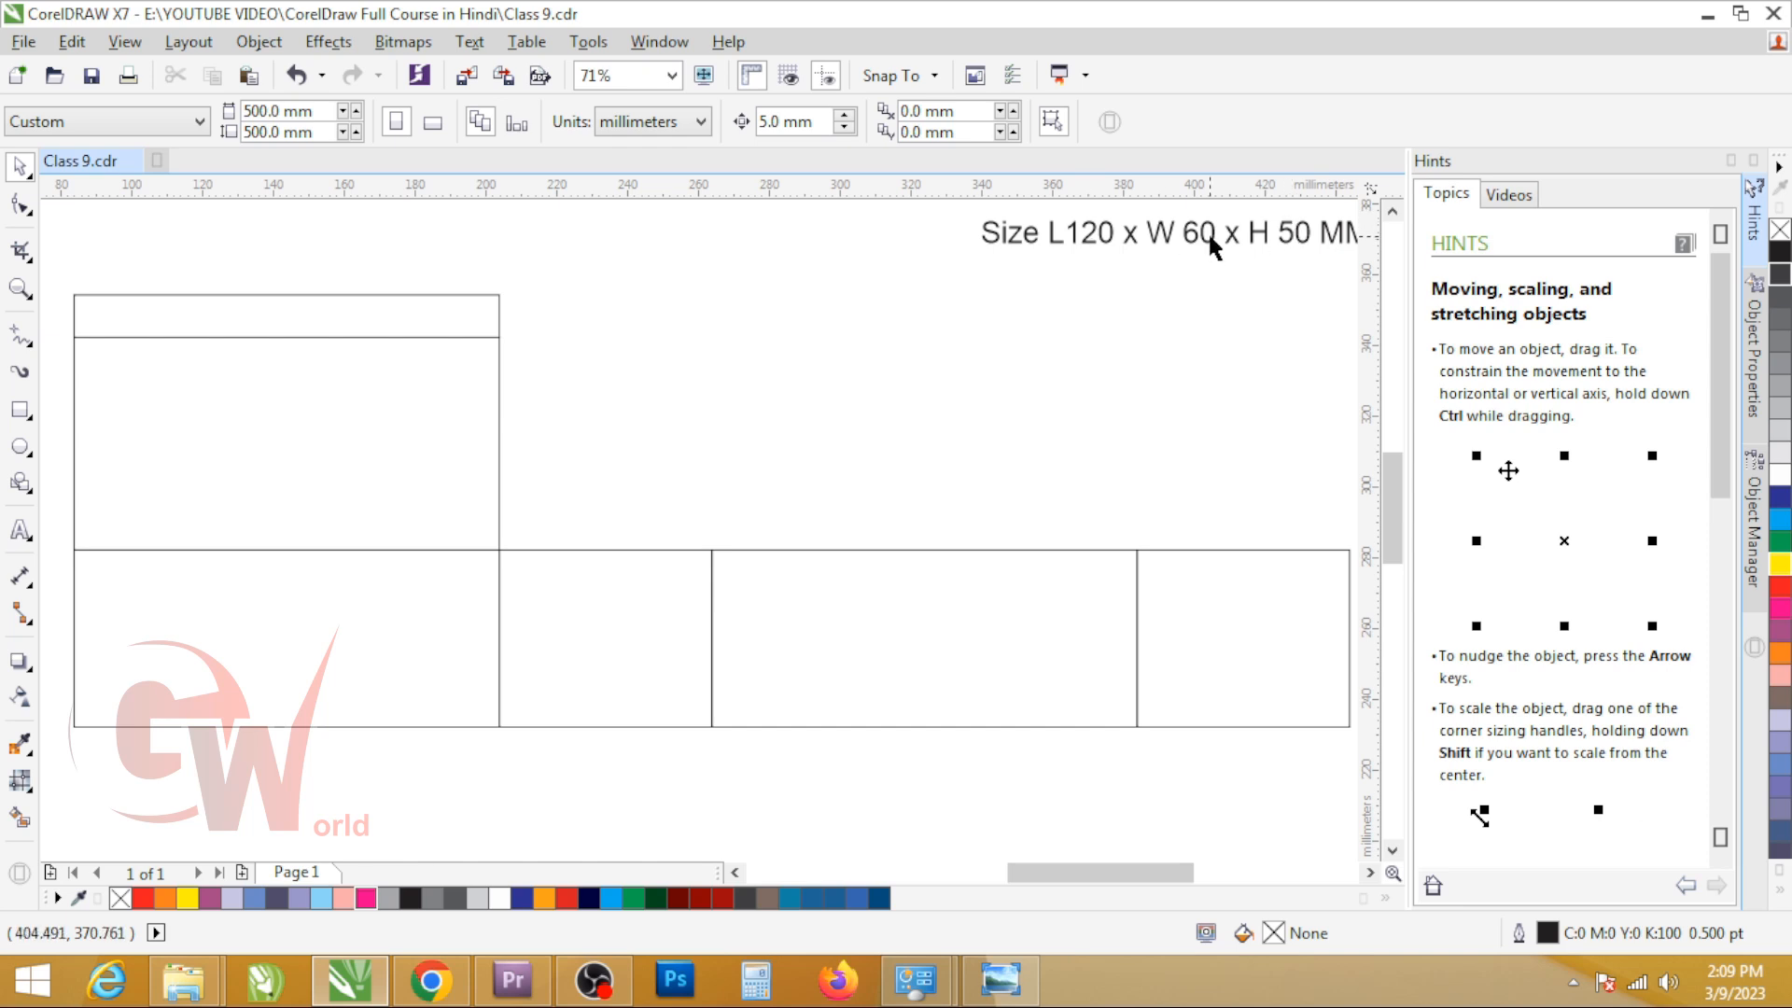
left_click(277, 296)
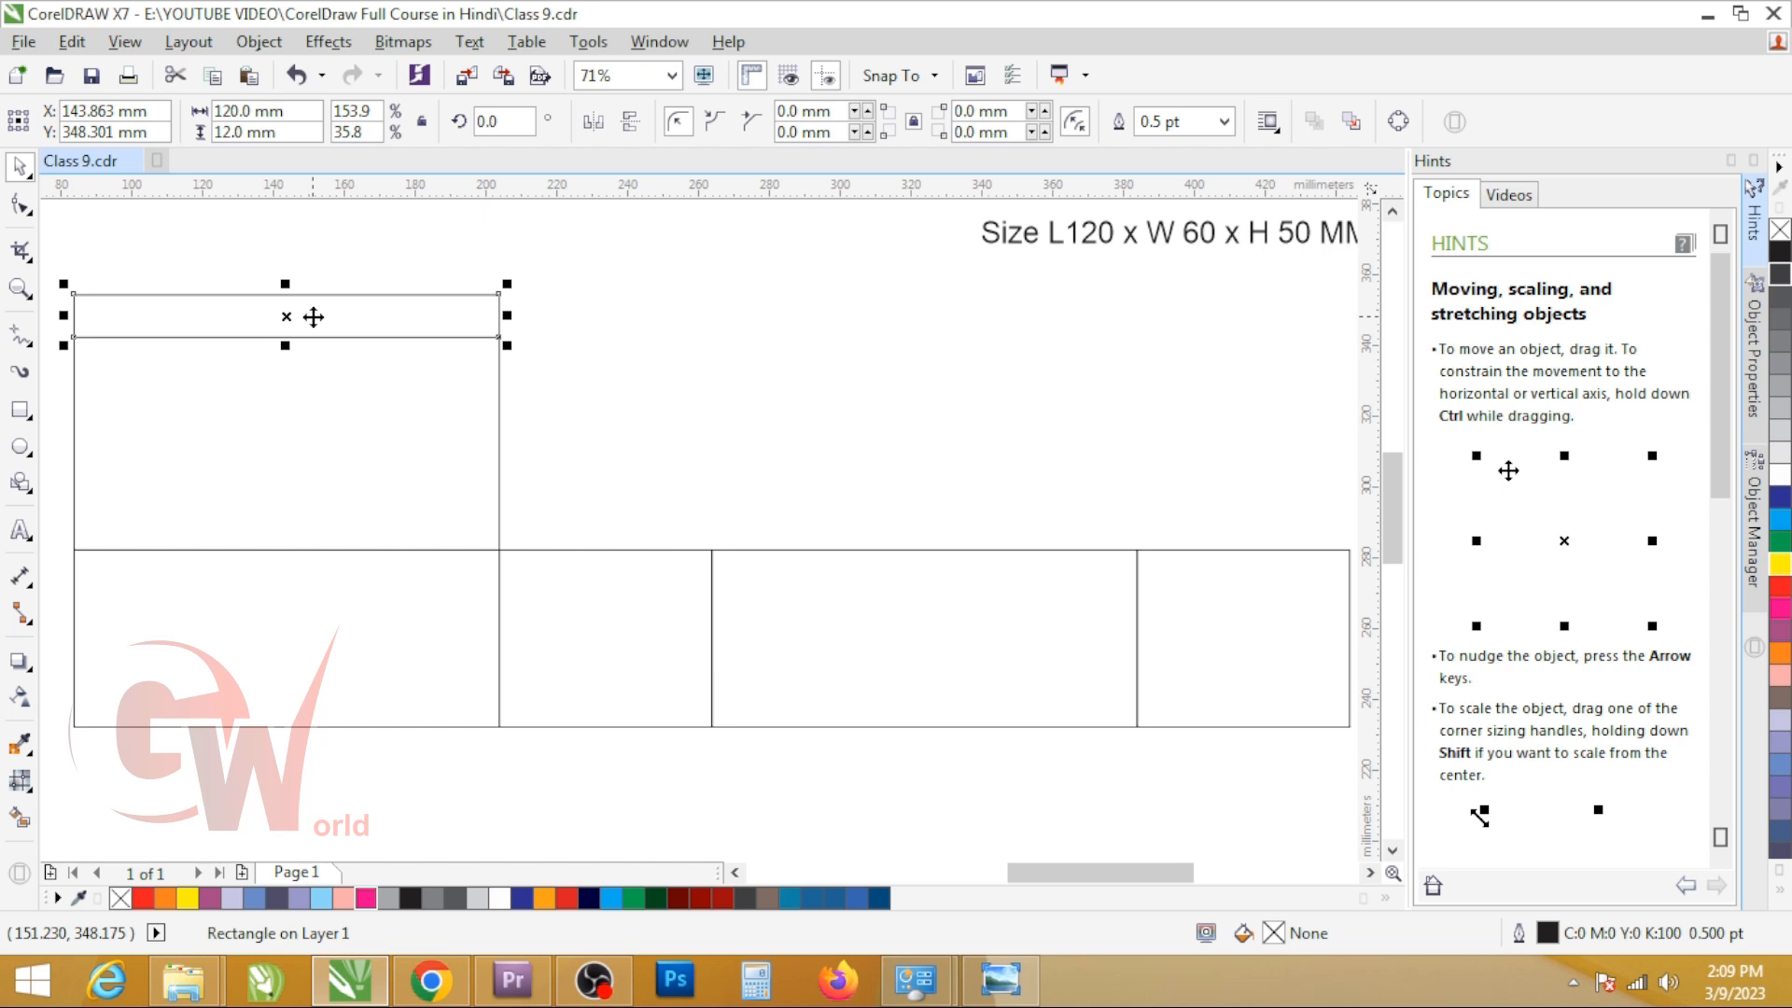
Step: Check the reference box in Chrome and create a glue flap, about 11.6 mm wide, from the first panel against its left edge
scroll(469, 522, "down", 2)
left_click(304, 557)
scroll(429, 573, "up", 2)
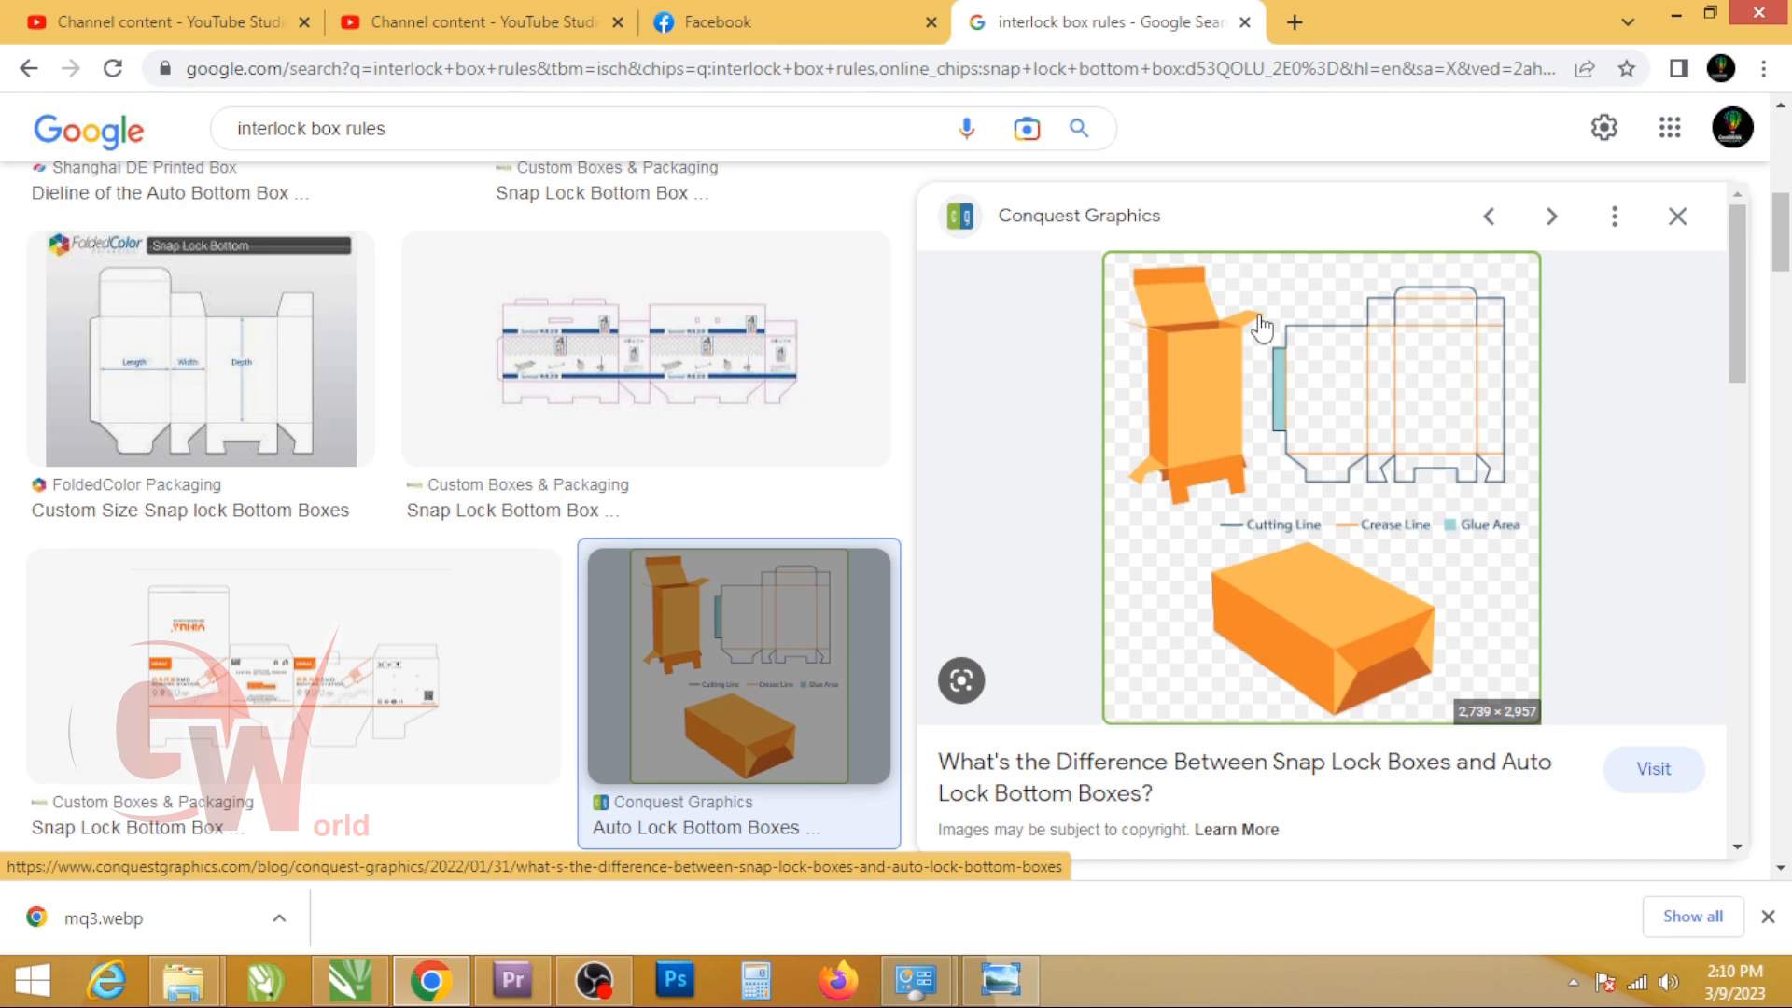
key("alt+Tab")
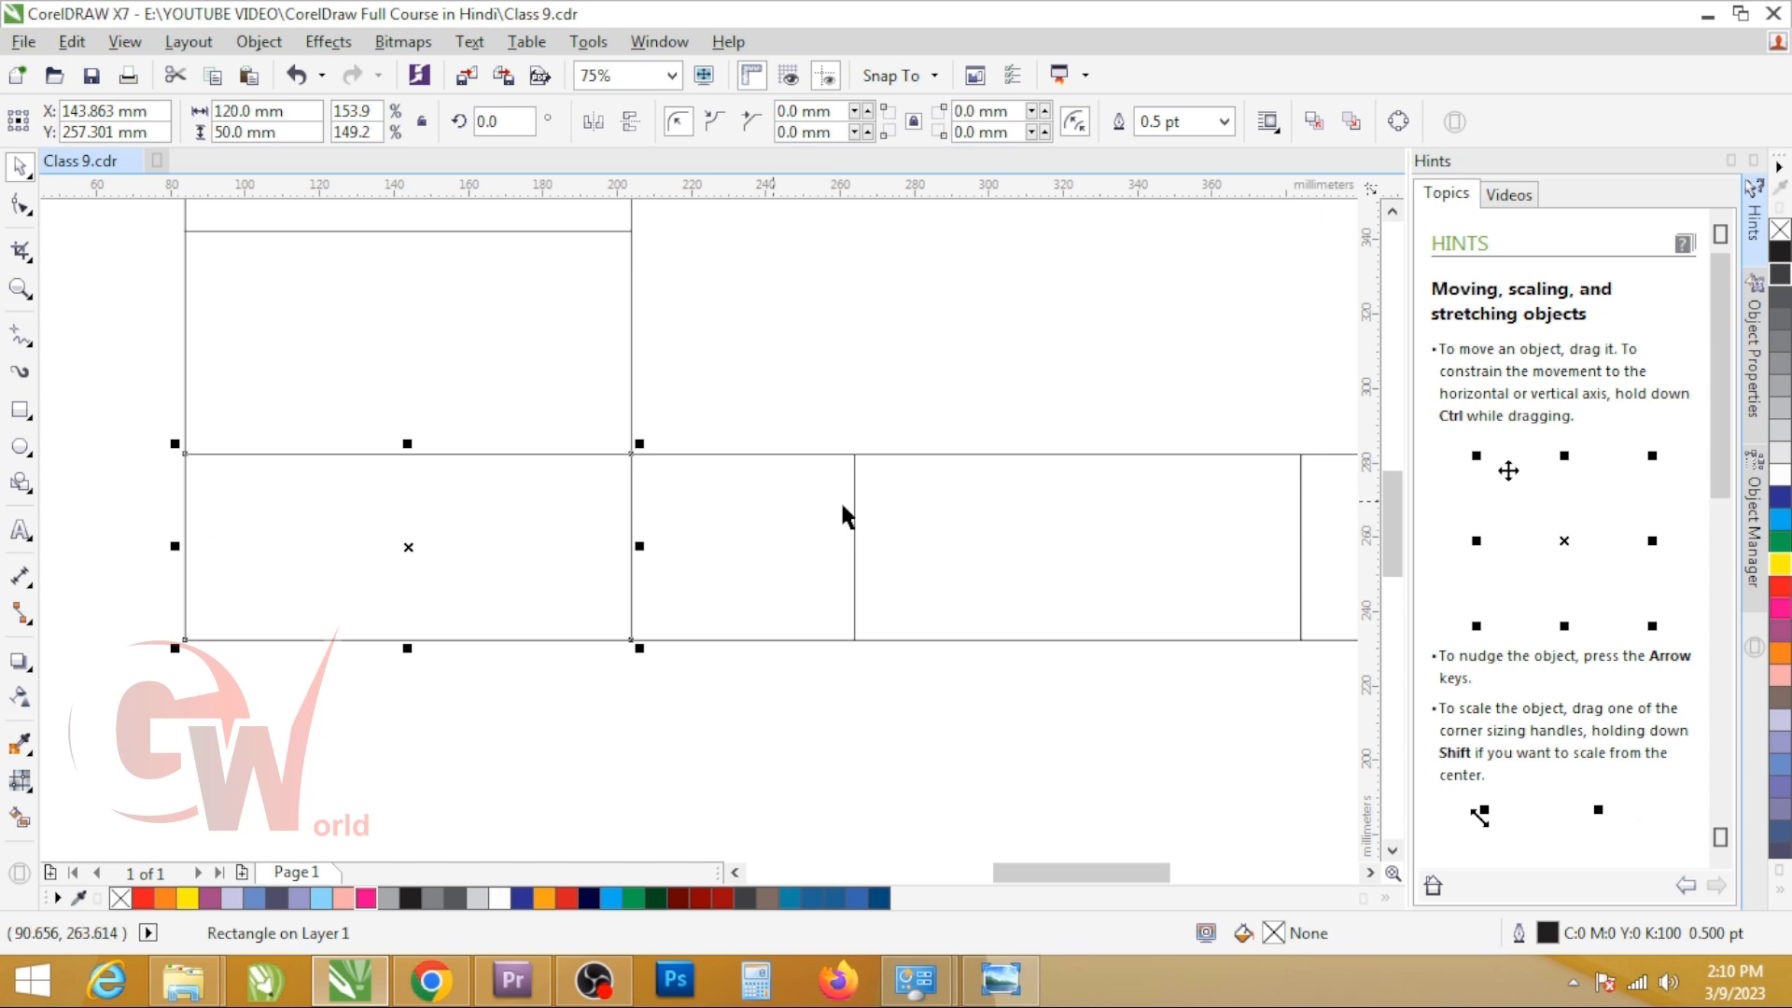
left_click_drag(639, 546, 155, 494)
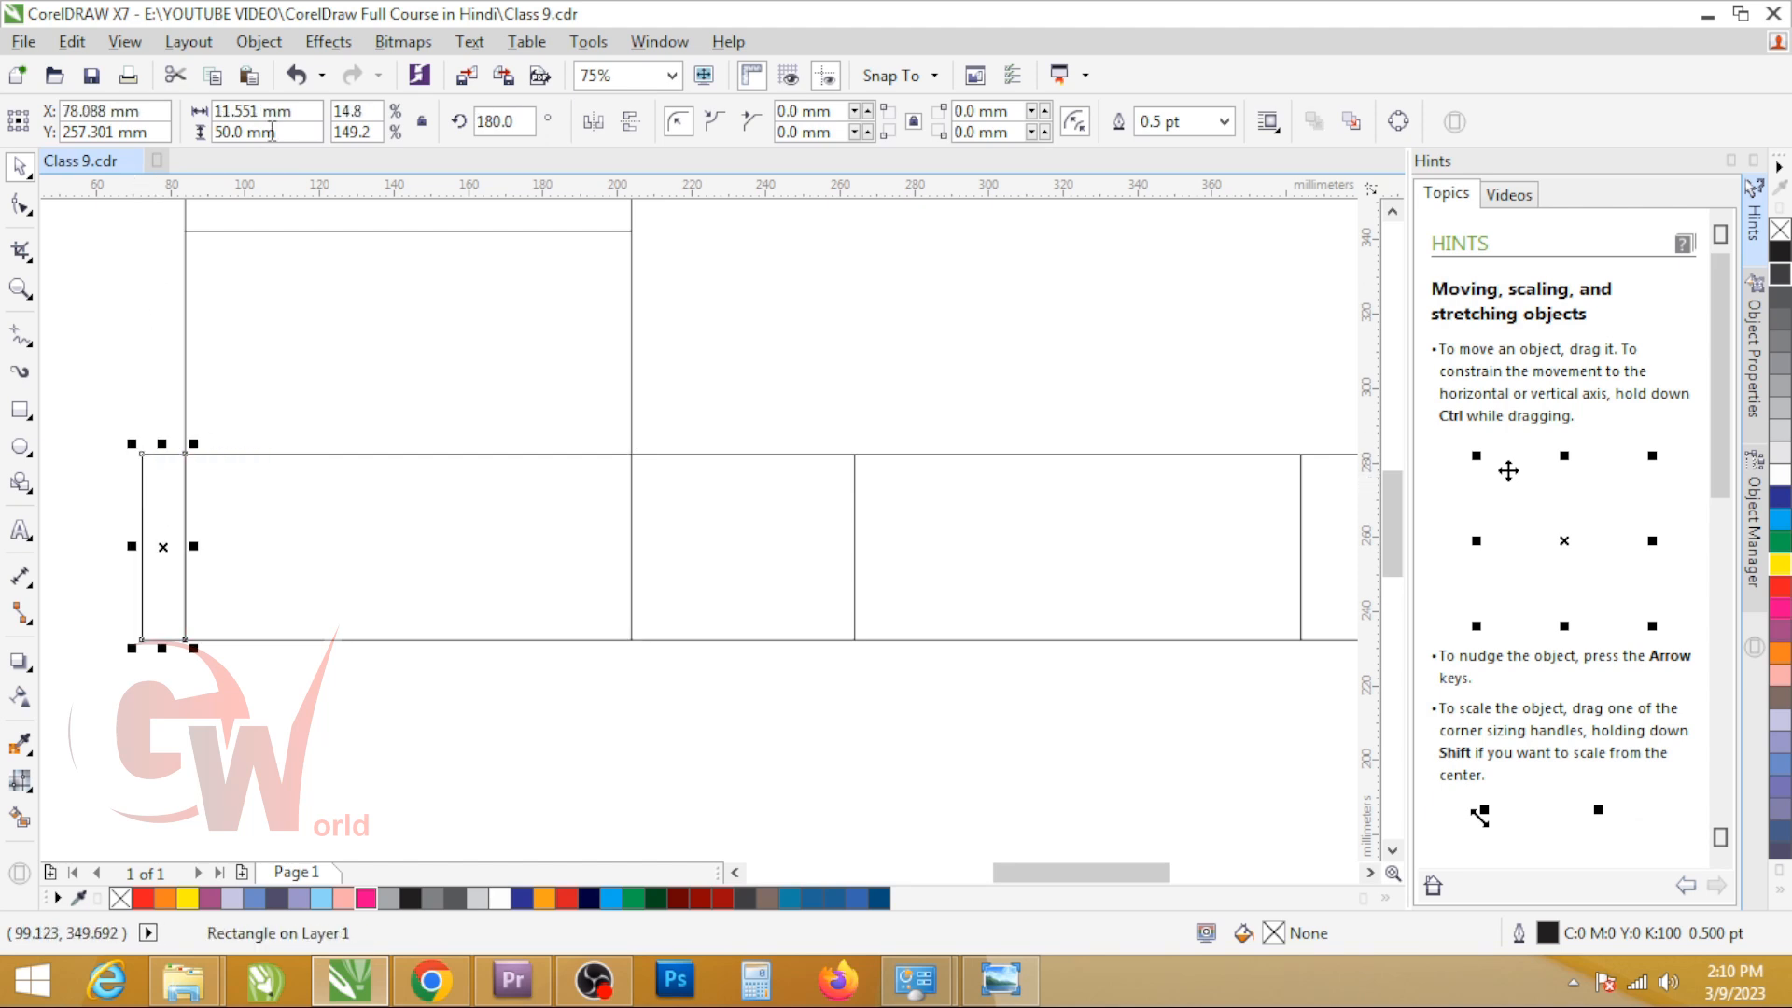
Step: Set the glue flap's width to 12 mm, try moving it slightly left, and undo the move
left_click(290, 114)
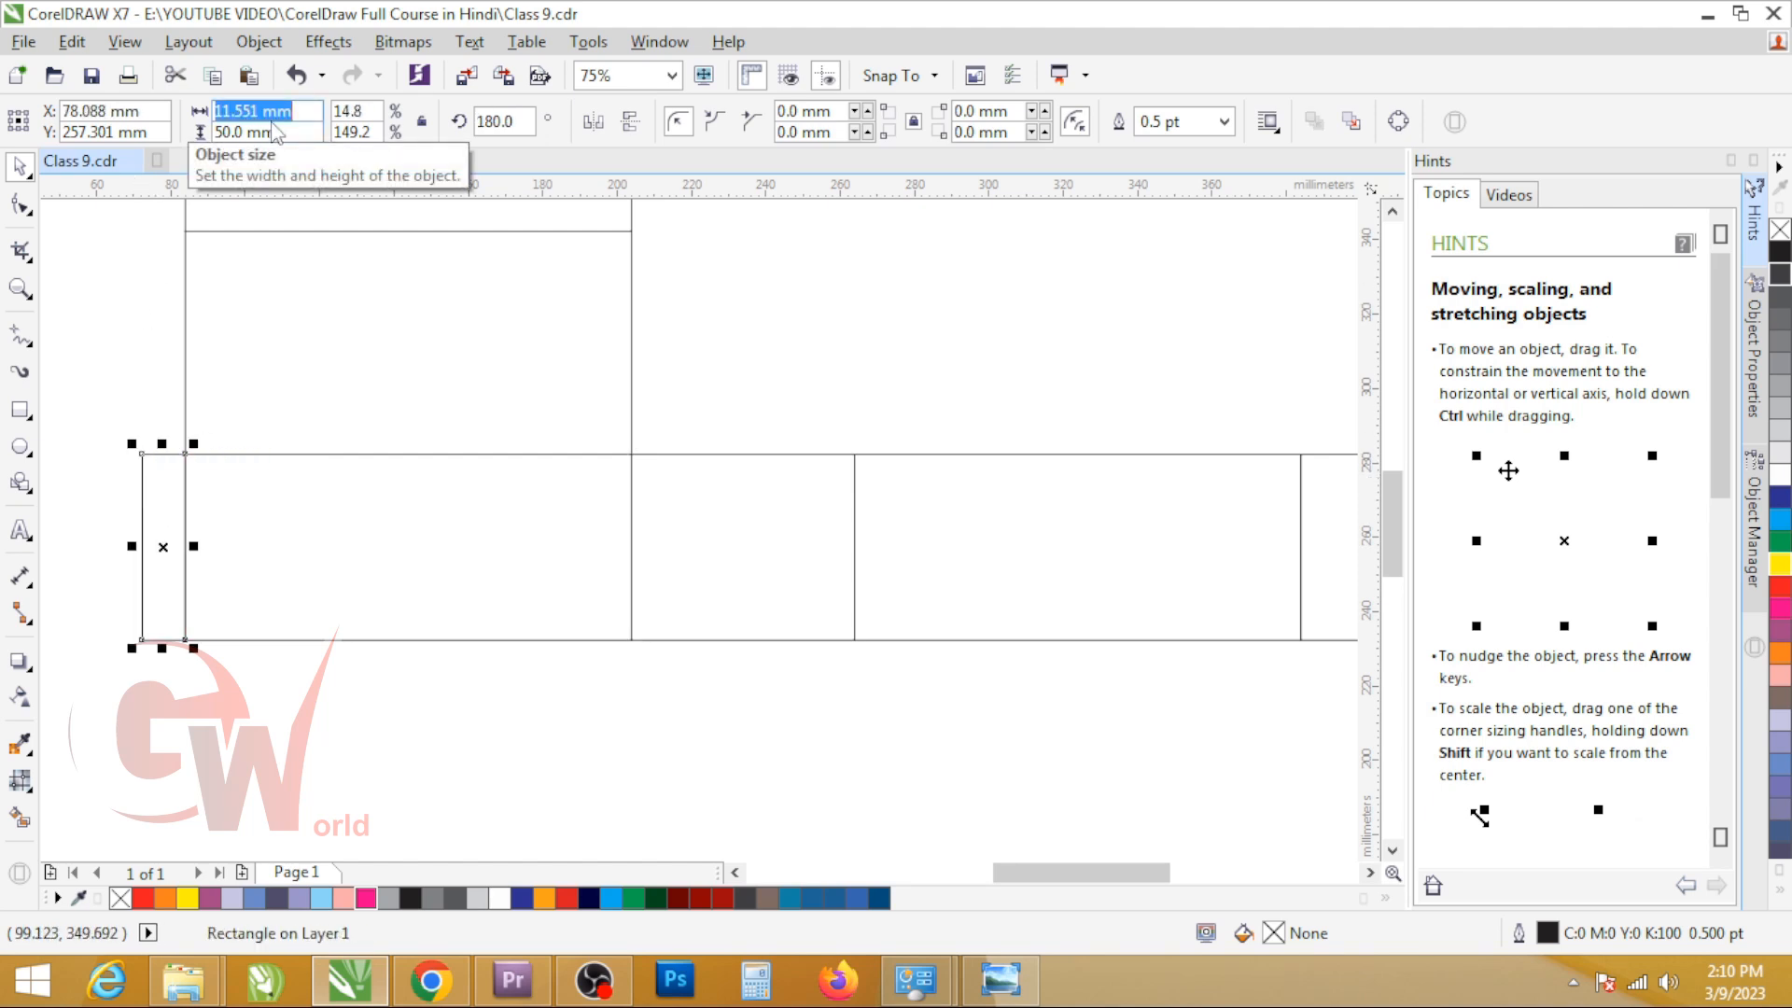
type("12")
key("Return")
left_click_drag(142, 487, 126, 494)
key("ctrl+z")
Step: Set the glue flap's width to 10 mm and align its right edge with the first panel's left edge
left_click(285, 111)
type("10")
key("Return")
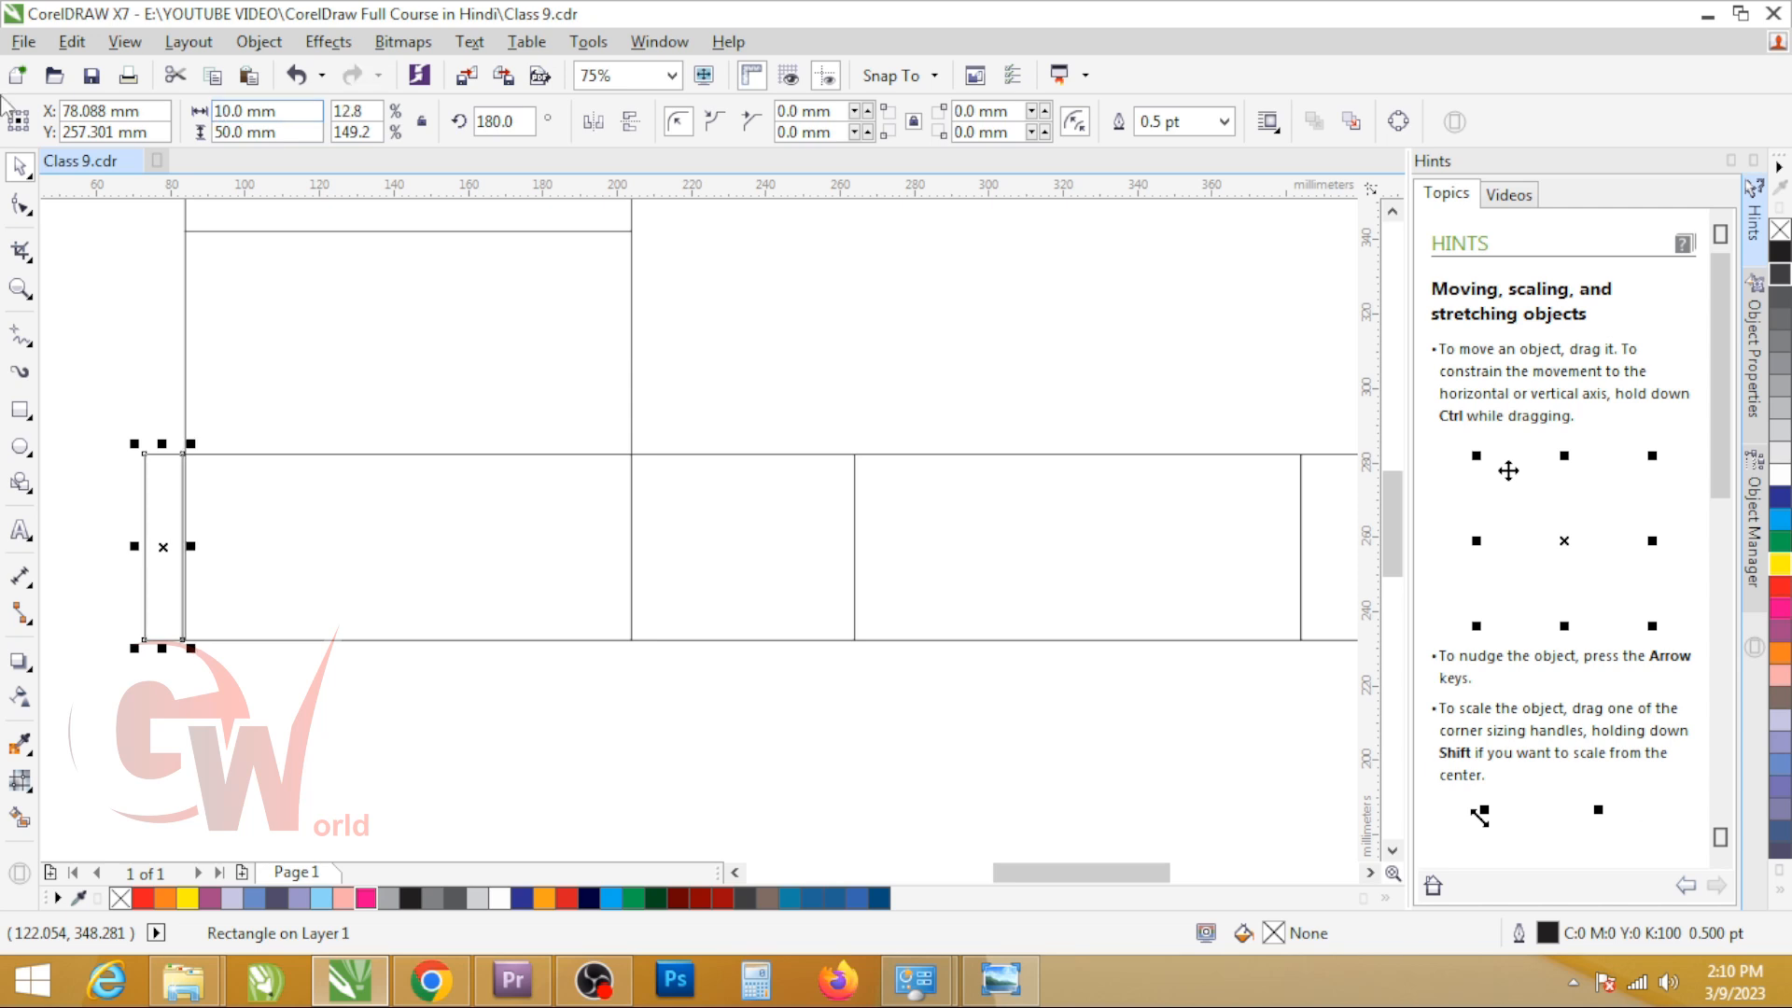
scroll(166, 486, "up", 5)
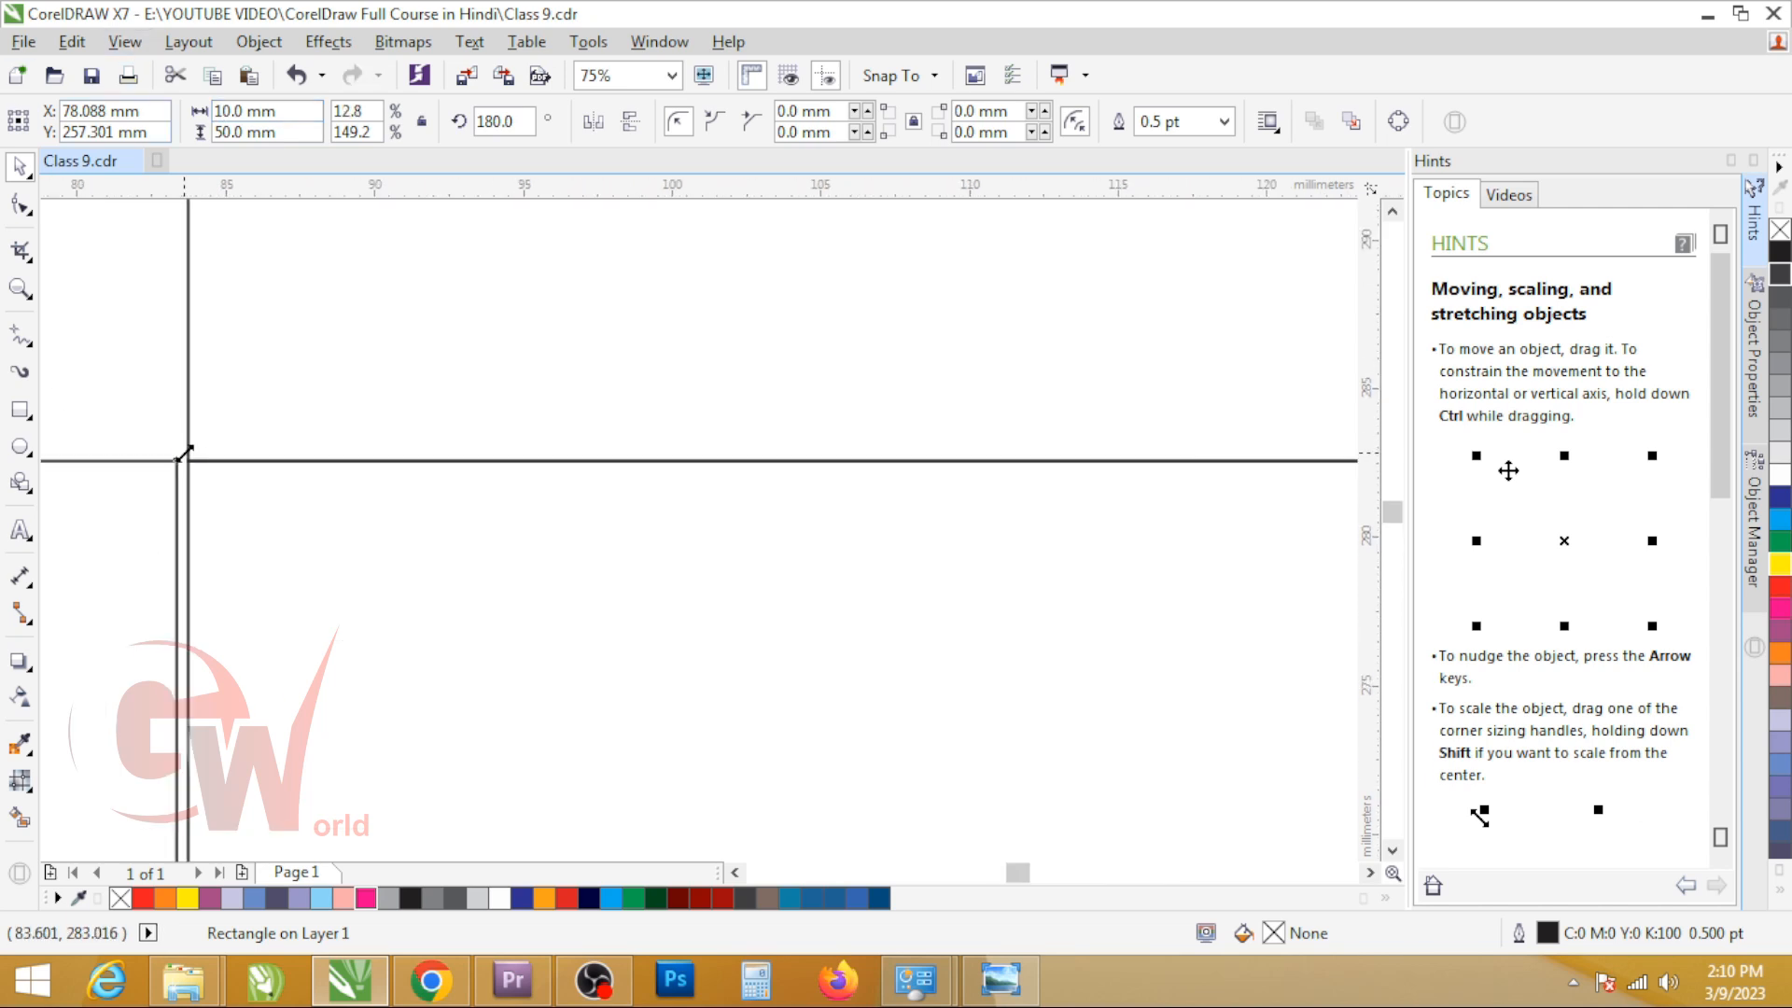
left_click_drag(168, 484, 194, 492)
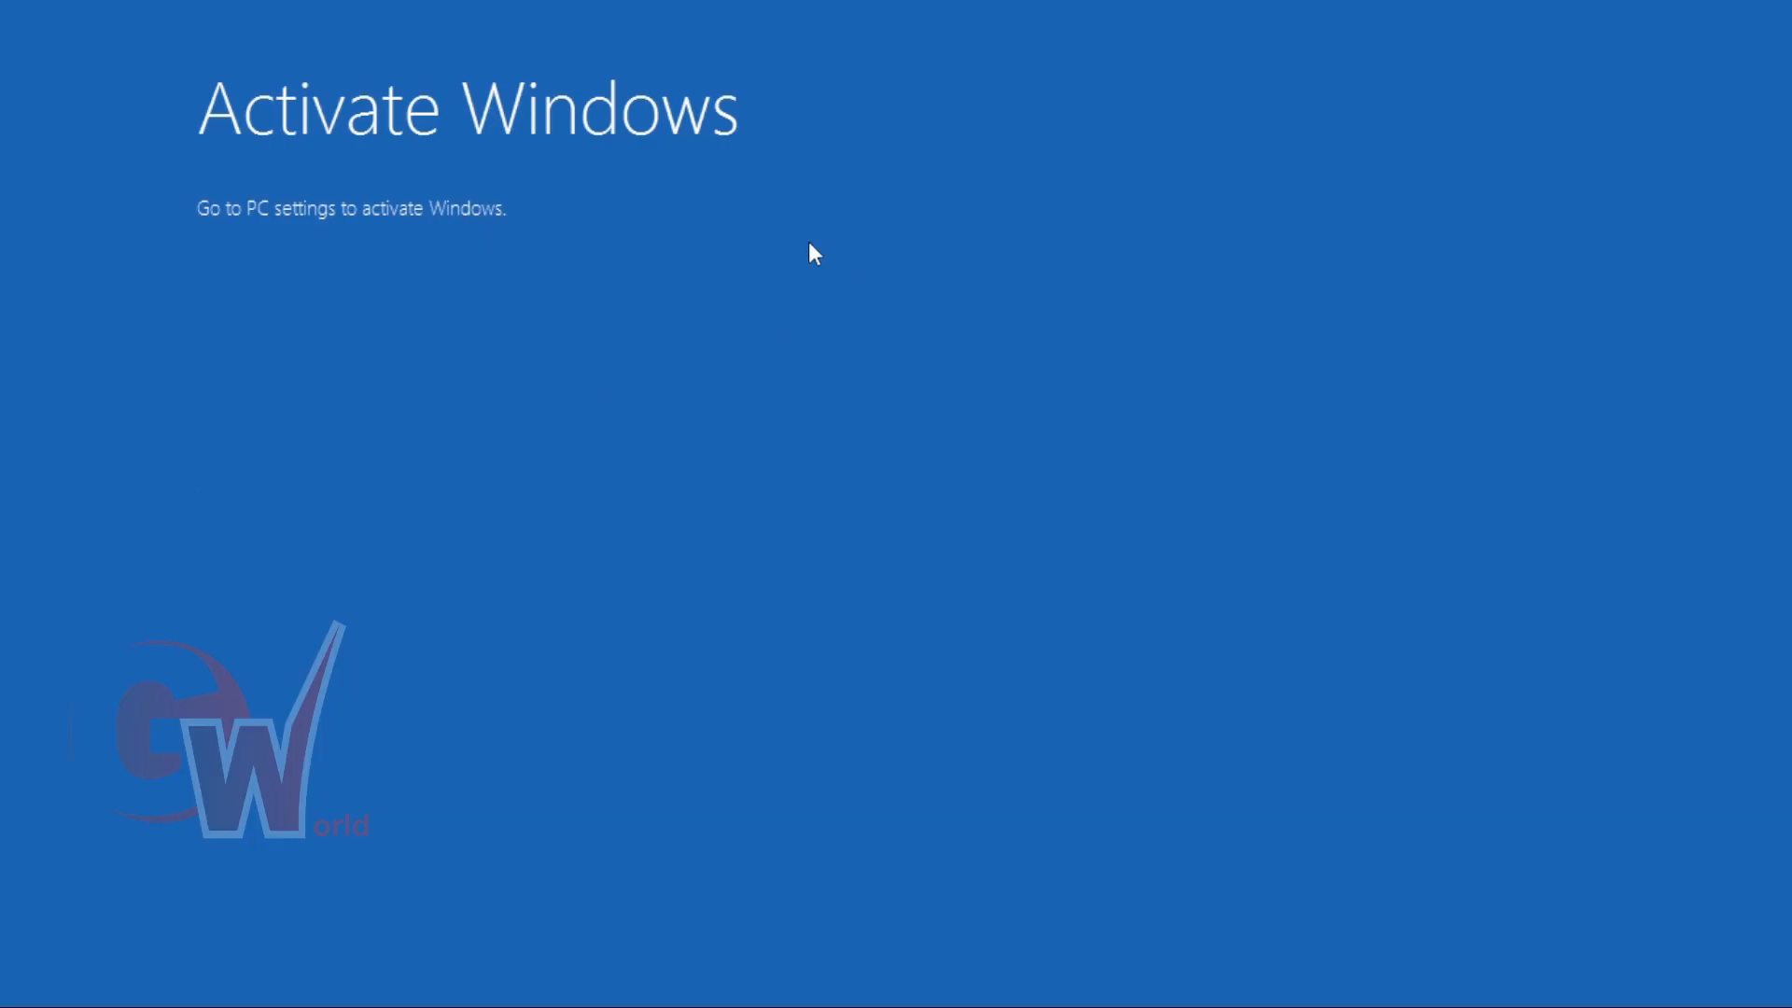
Step: Dismiss the Windows activation screen by closing PC settings, and return to the drawing
left_click(693, 291)
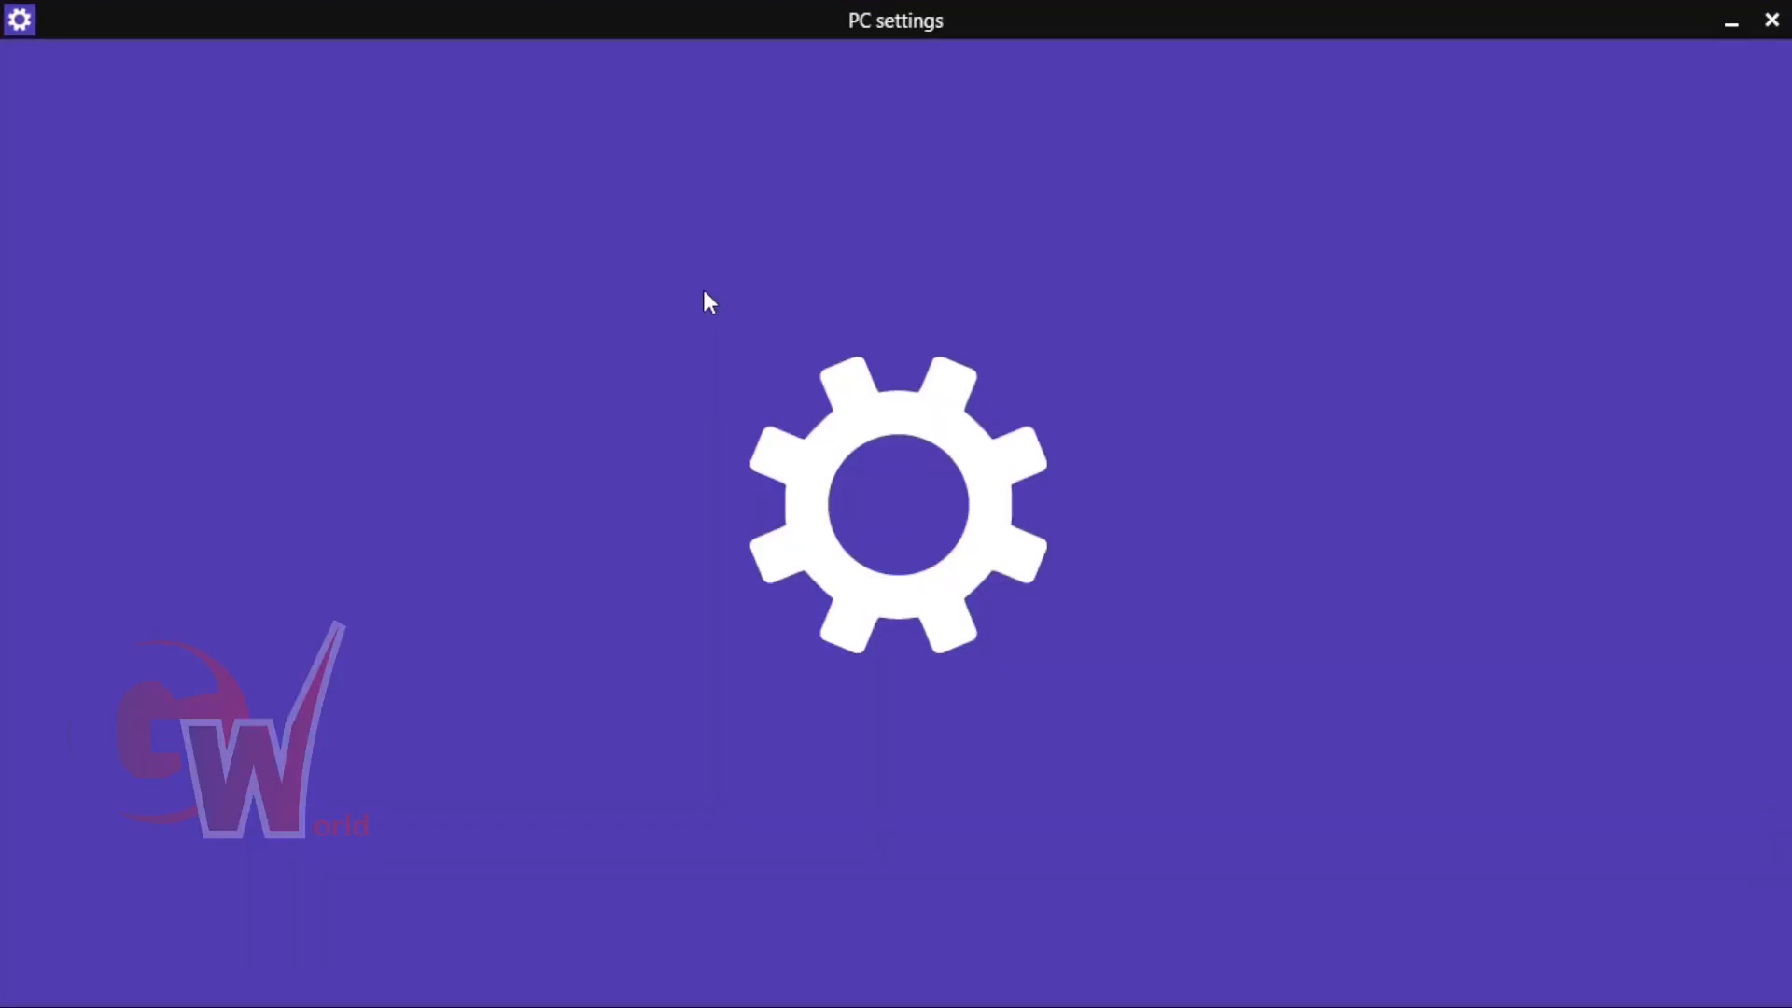
left_click(1771, 19)
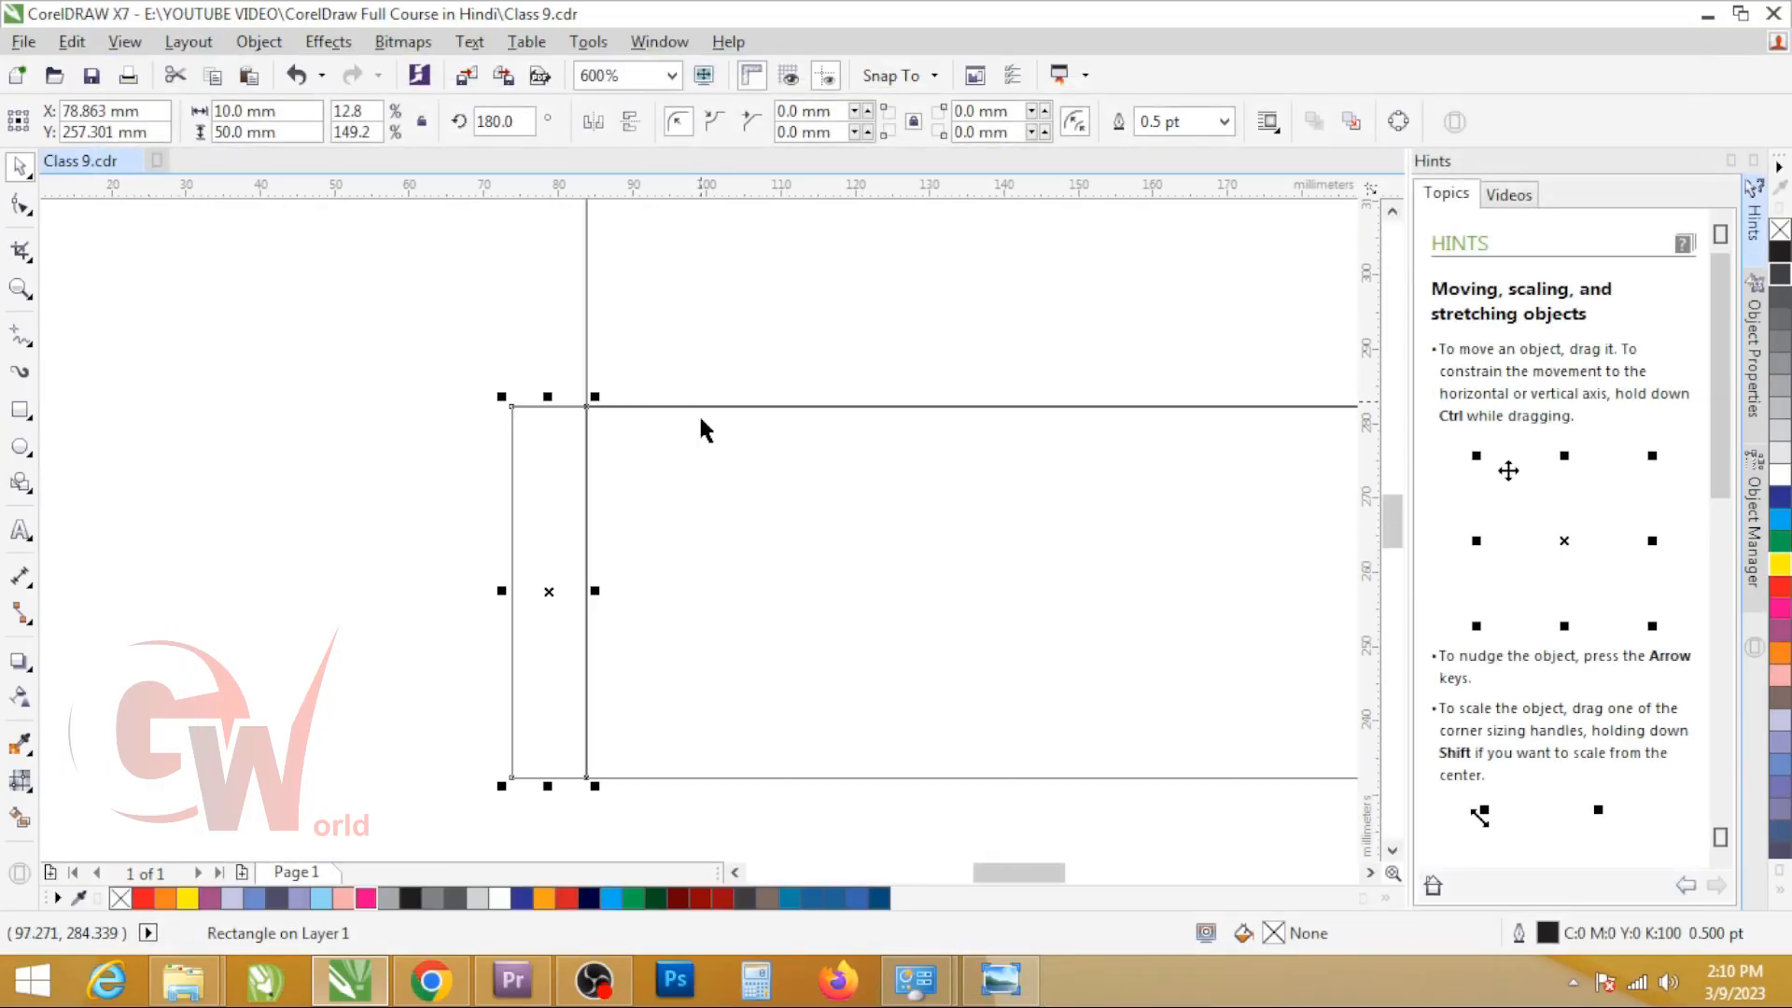
Step: Set the glue flap's width to 12 mm and snap its right edge back to the first panel's left edge
scroll(513, 482, "down", 4)
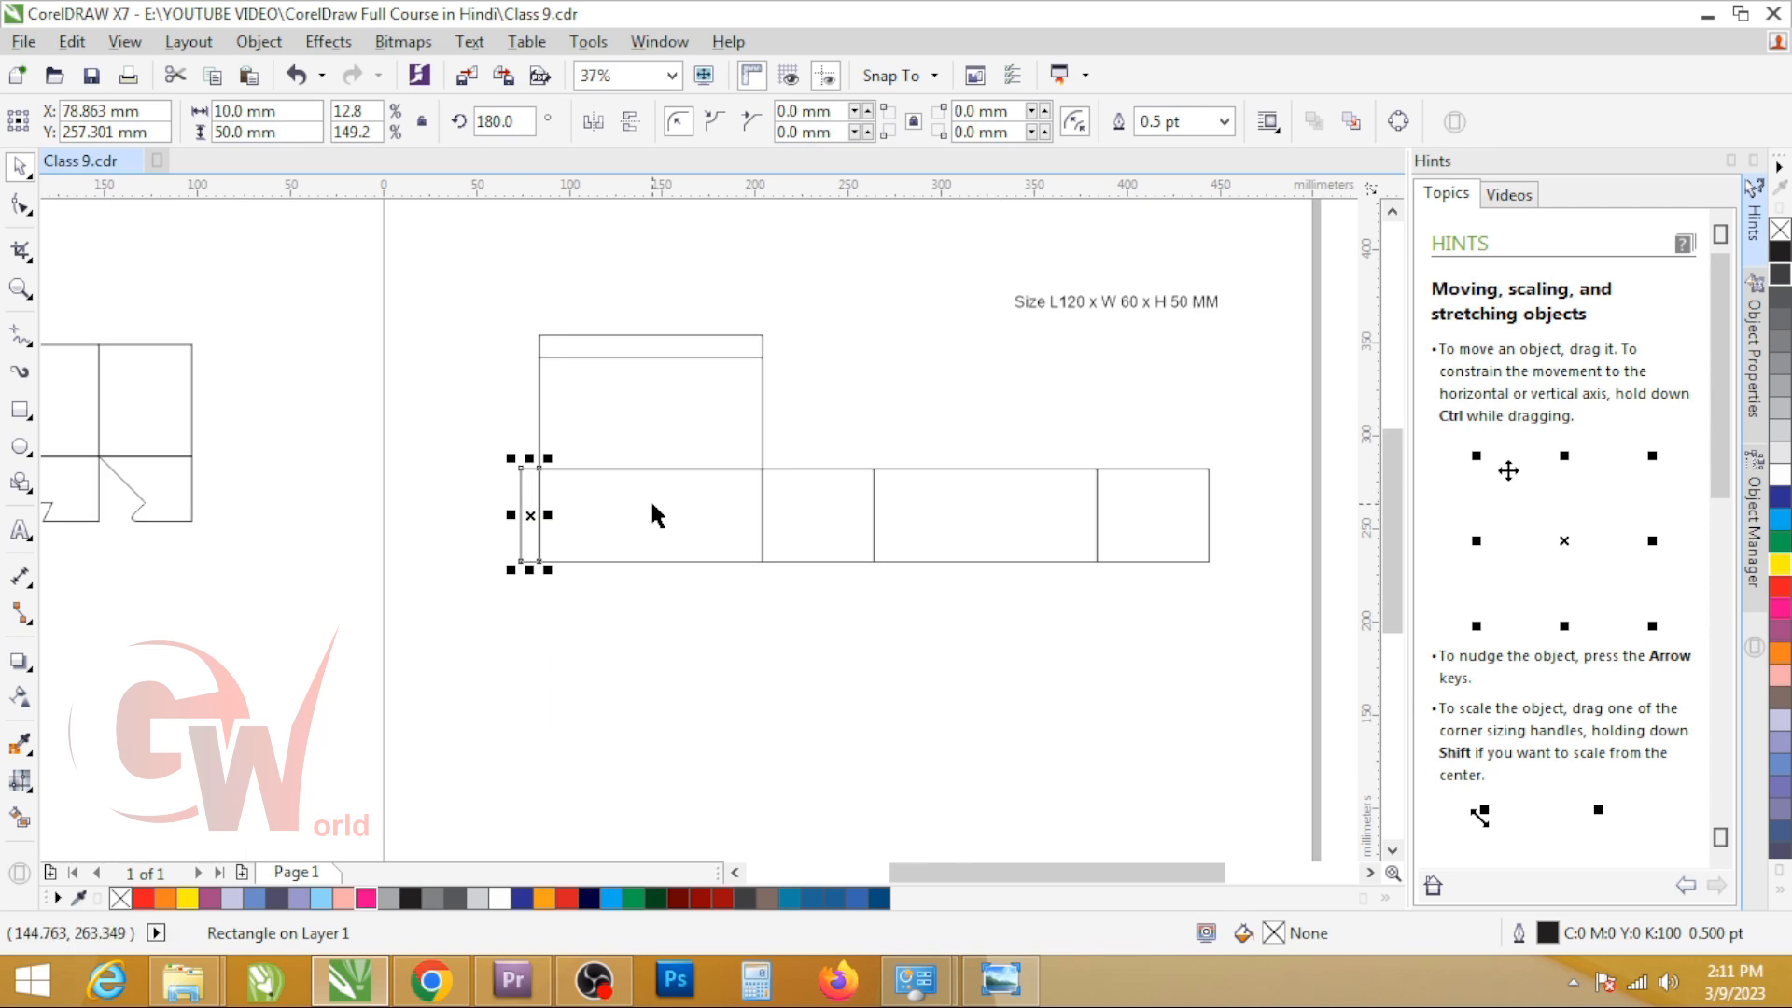
double_click(285, 111)
type("12")
key("Return")
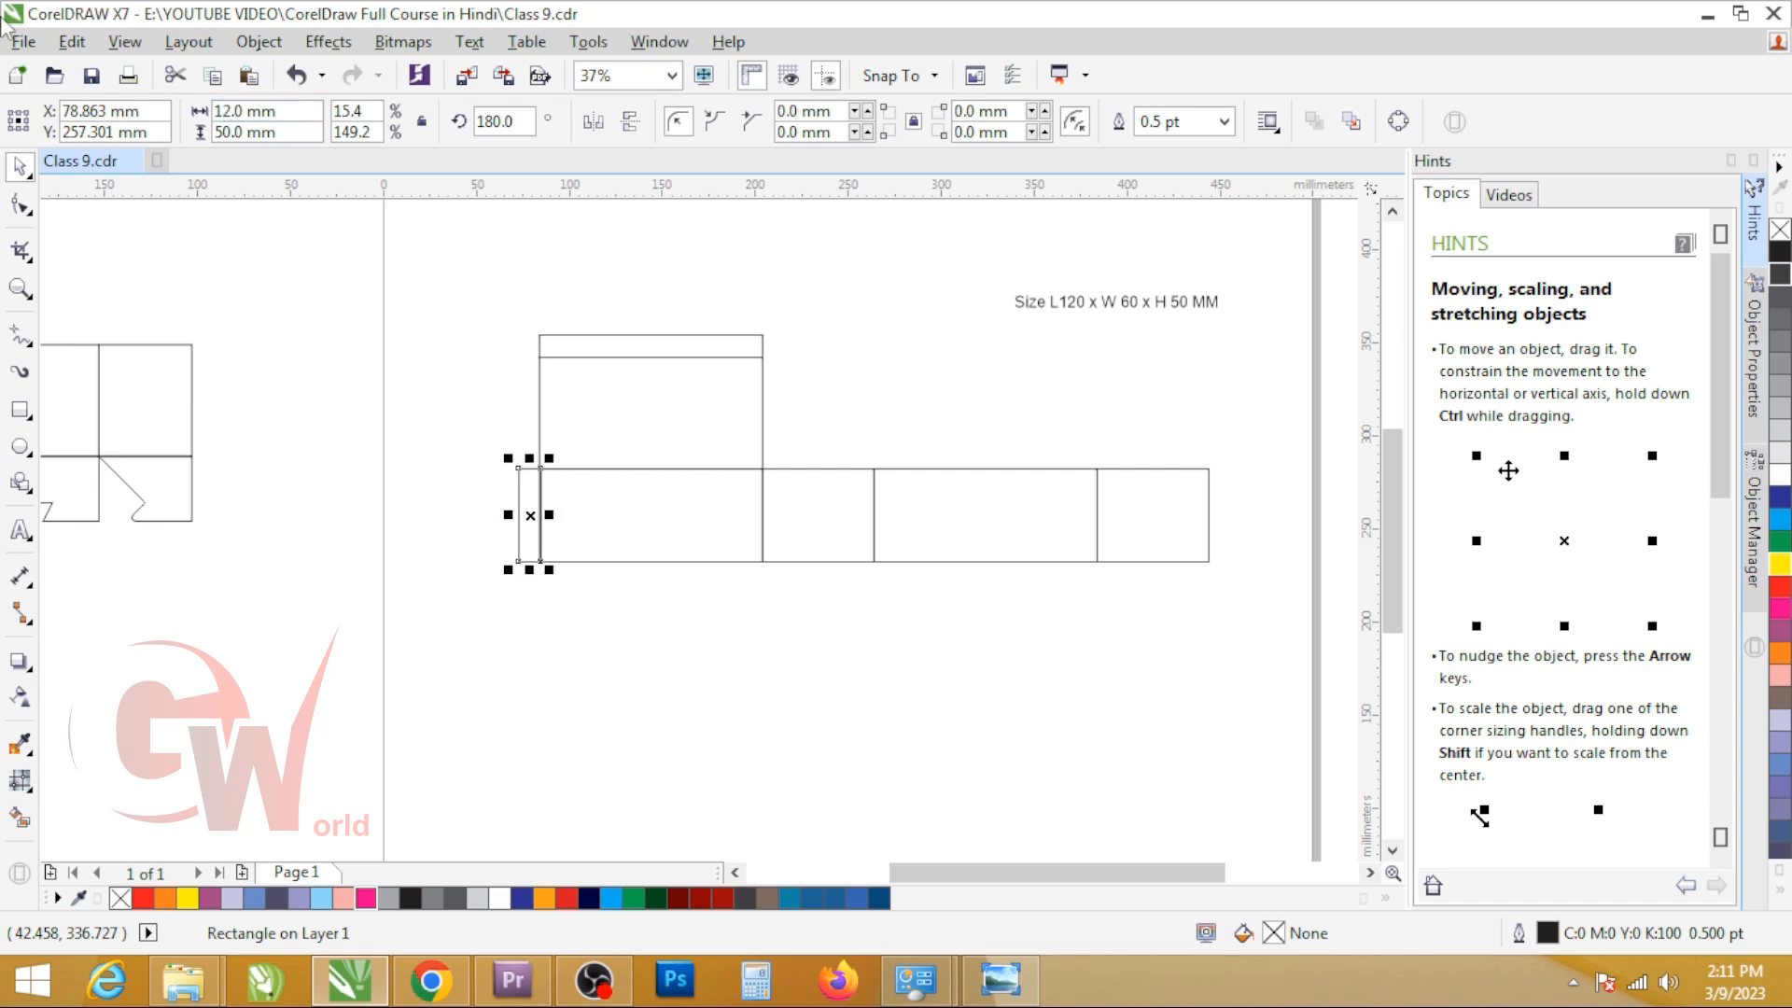
scroll(552, 497, "up", 4)
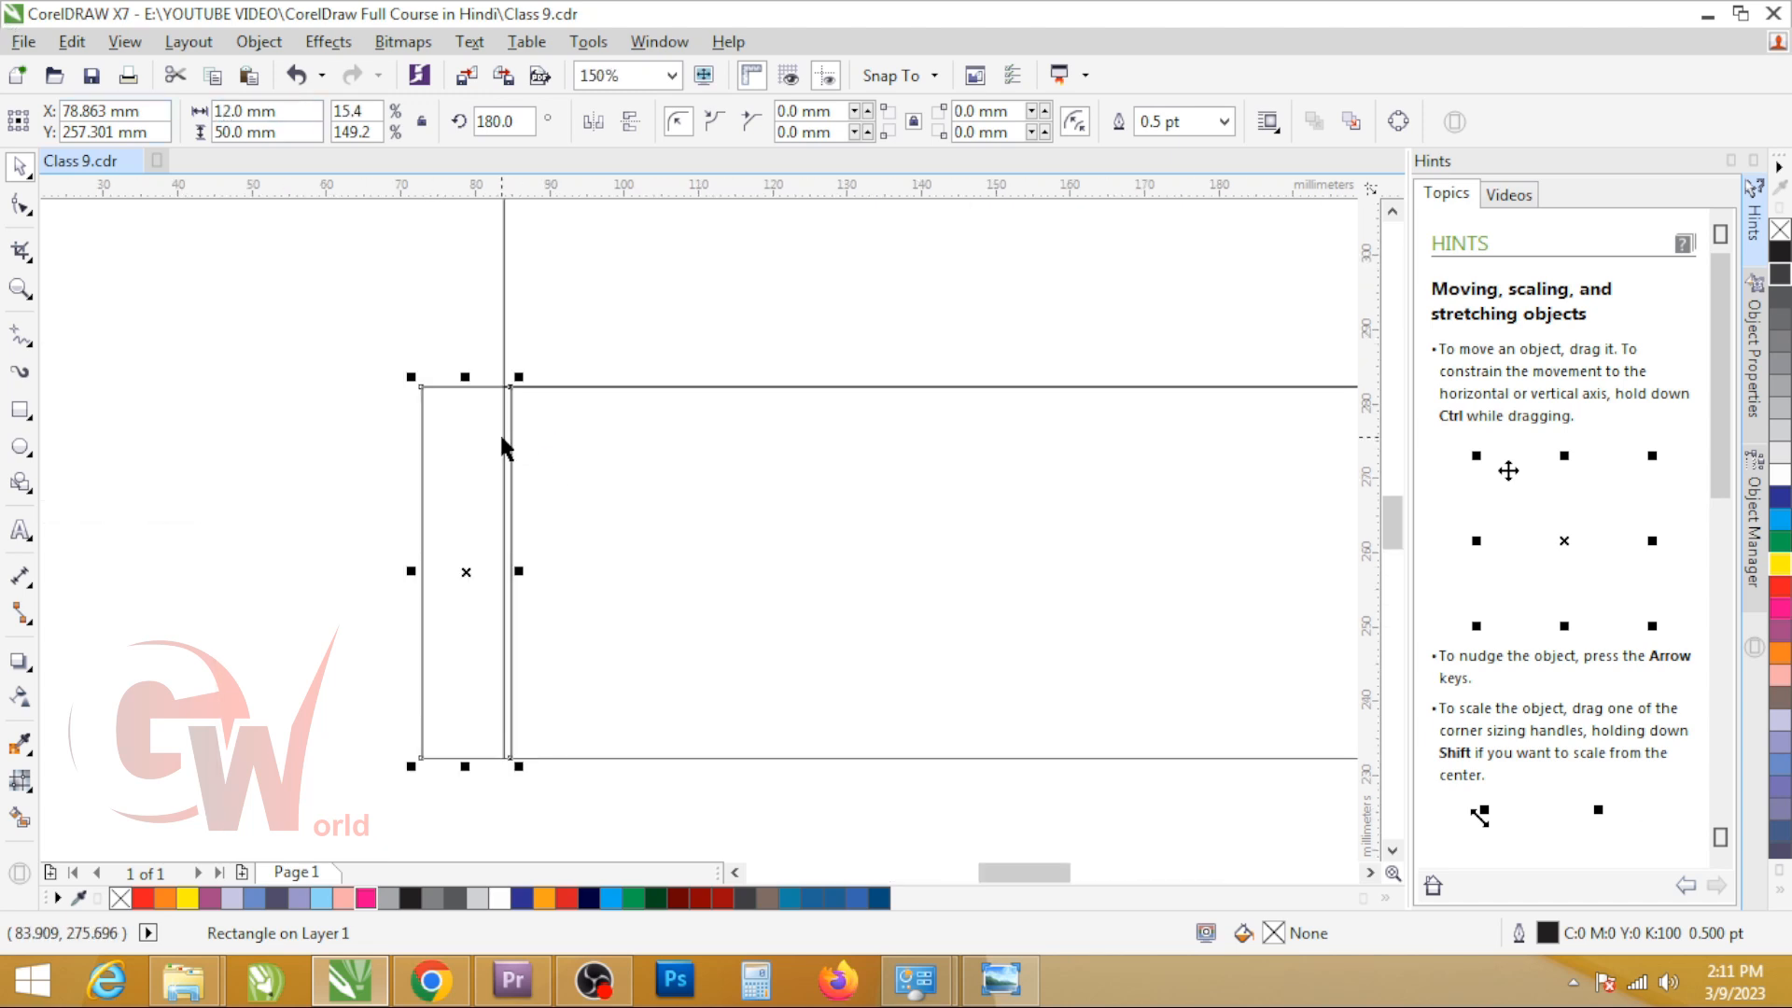
left_click_drag(512, 439, 498, 432)
left_click(860, 582)
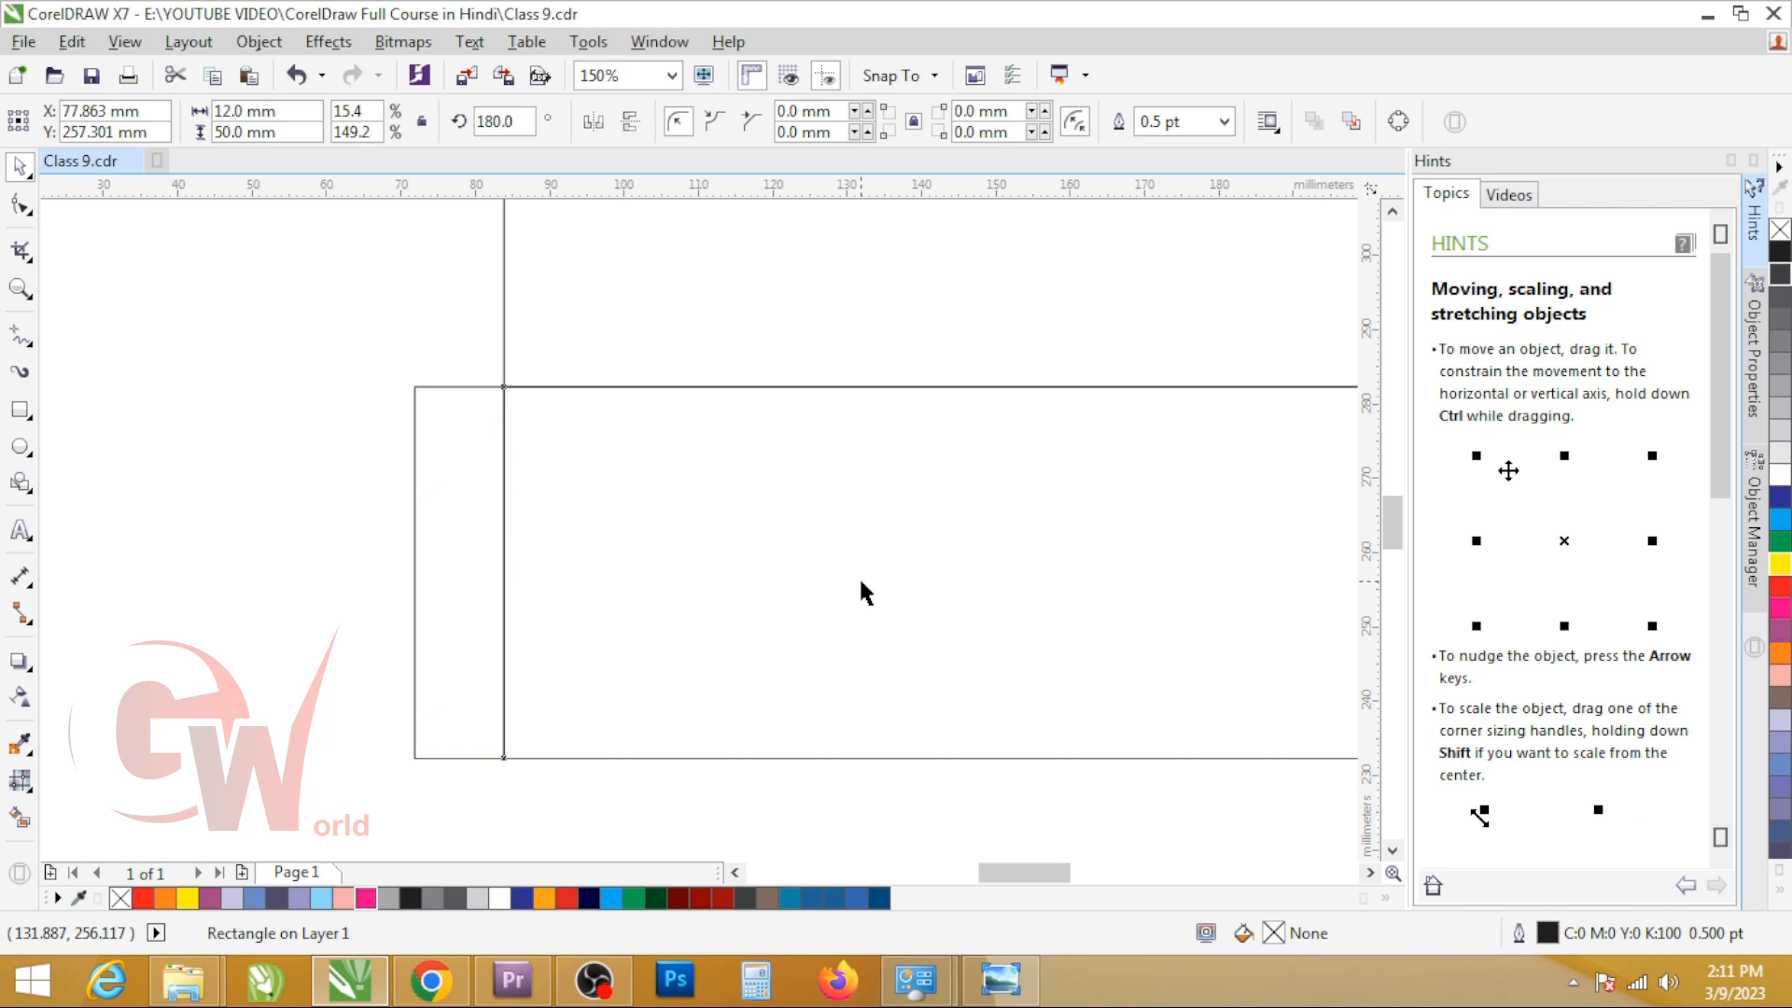
Step: Draw a 120 x 12 mm rectangle exactly over the tuck flap
scroll(623, 463, "down", 2)
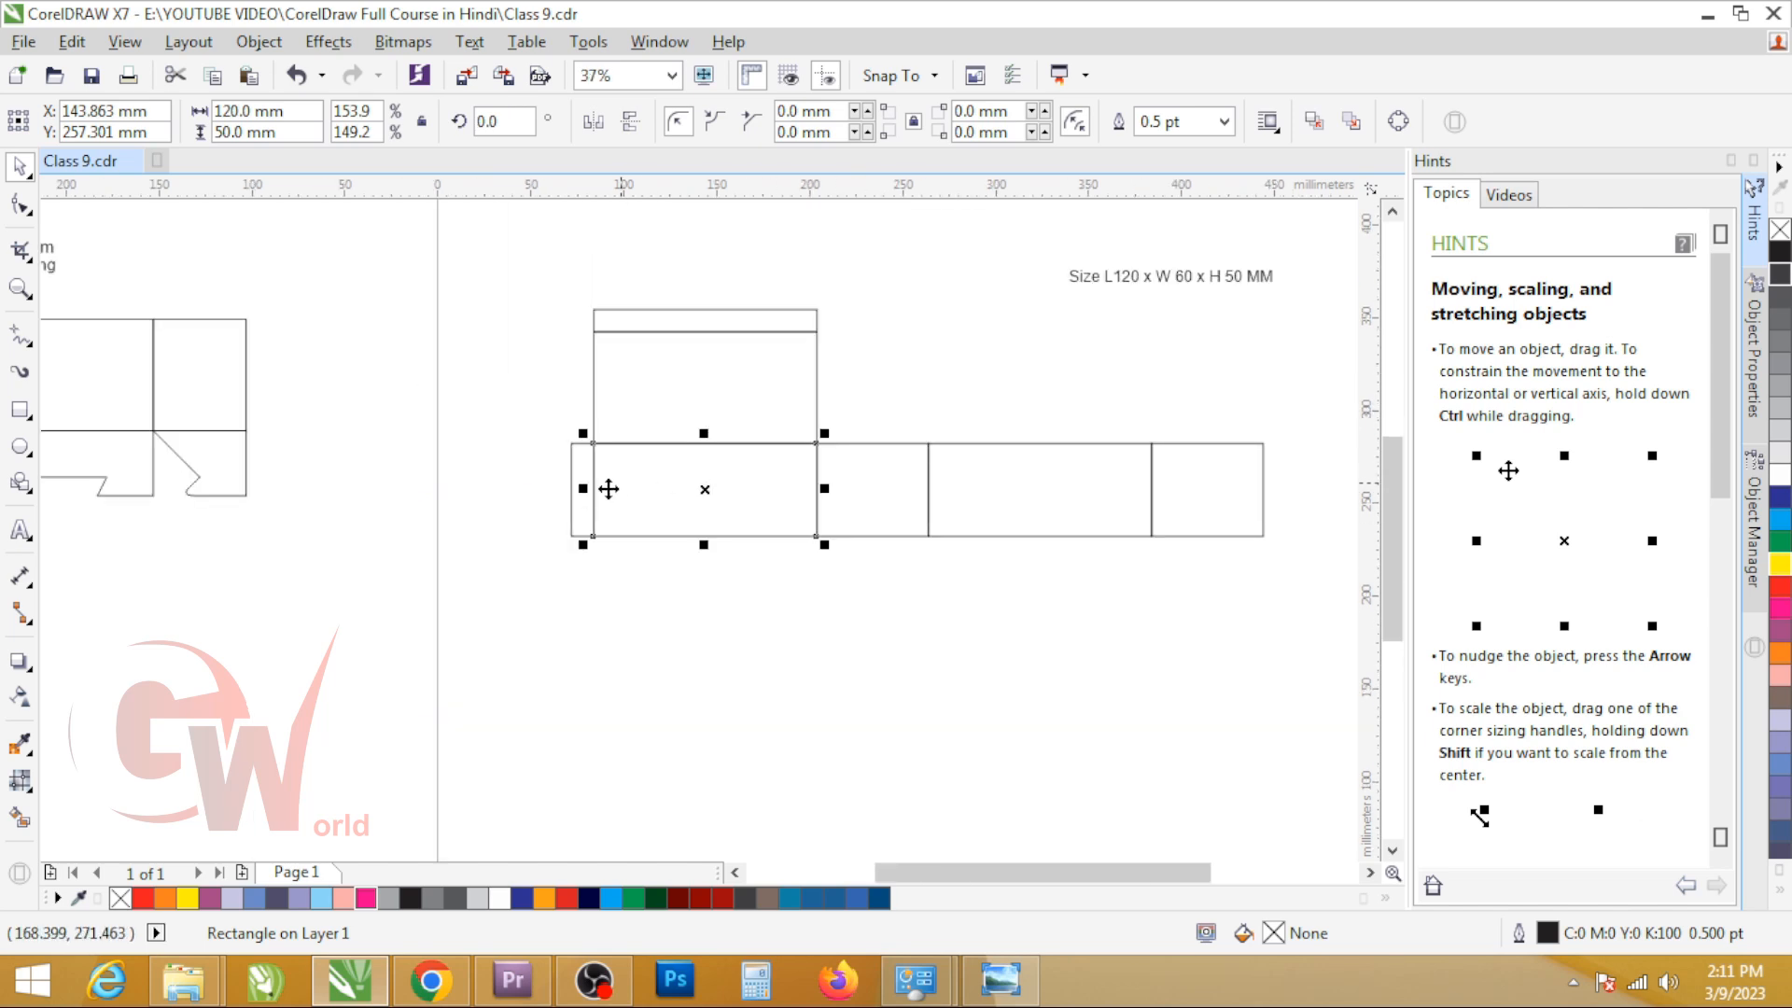
scroll(592, 468, "up", 1)
scroll(716, 480, "down", 1)
scroll(752, 373, "up", 3)
left_click(763, 360)
key("F6")
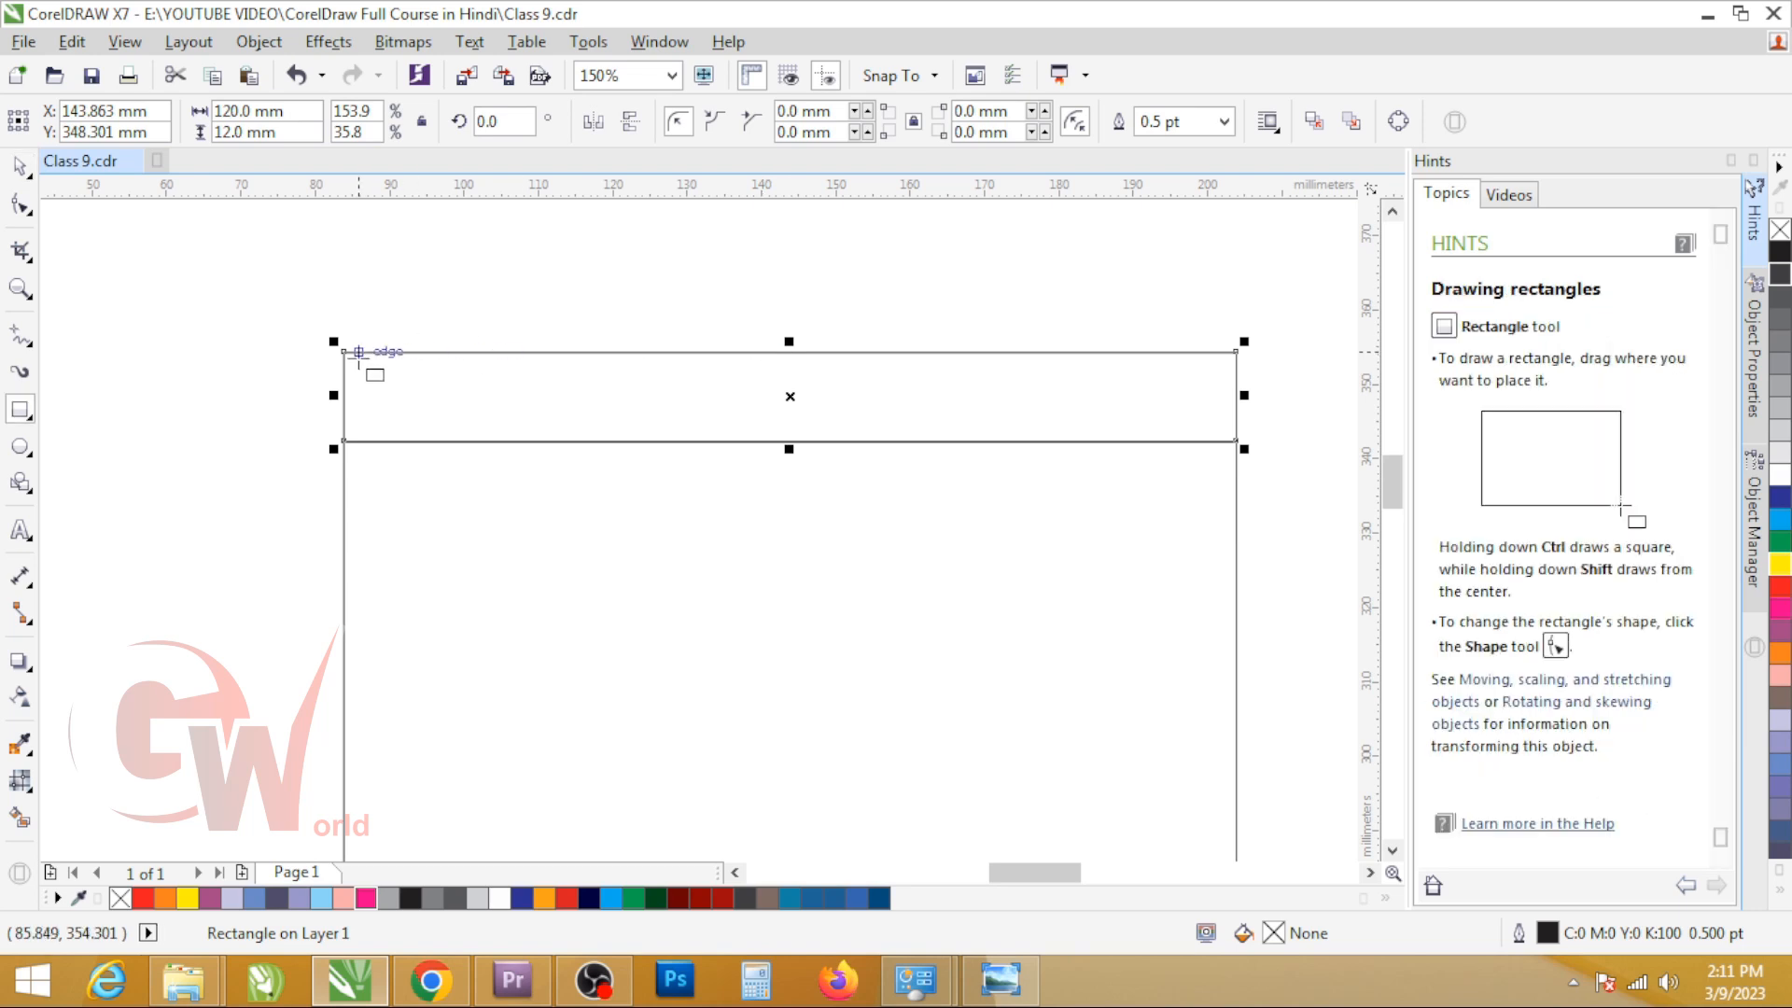
left_click_drag(1063, 448, 1236, 441)
key("space")
Step: Round the two top corners of the new tuck flap rectangle and delete the original square-cornered one beneath it
key("F10")
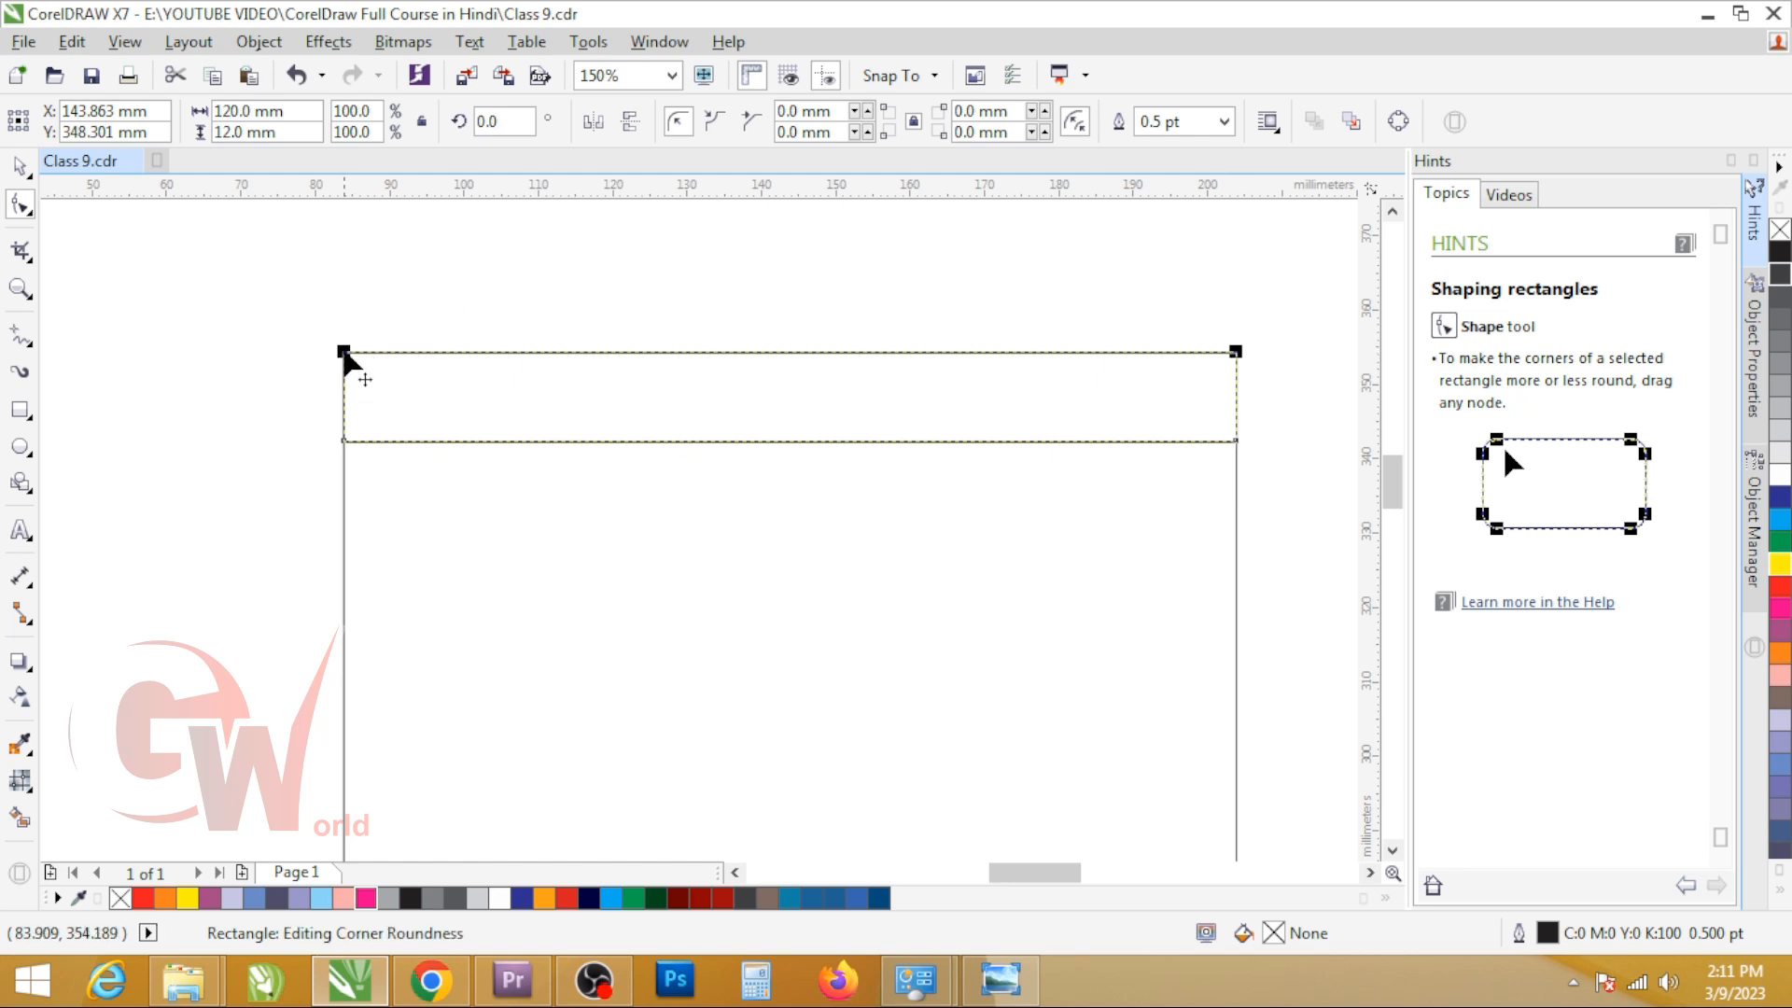
left_click_drag(343, 355, 388, 353)
key("space")
left_click(349, 355)
key("Delete")
scroll(606, 367, "down", 2)
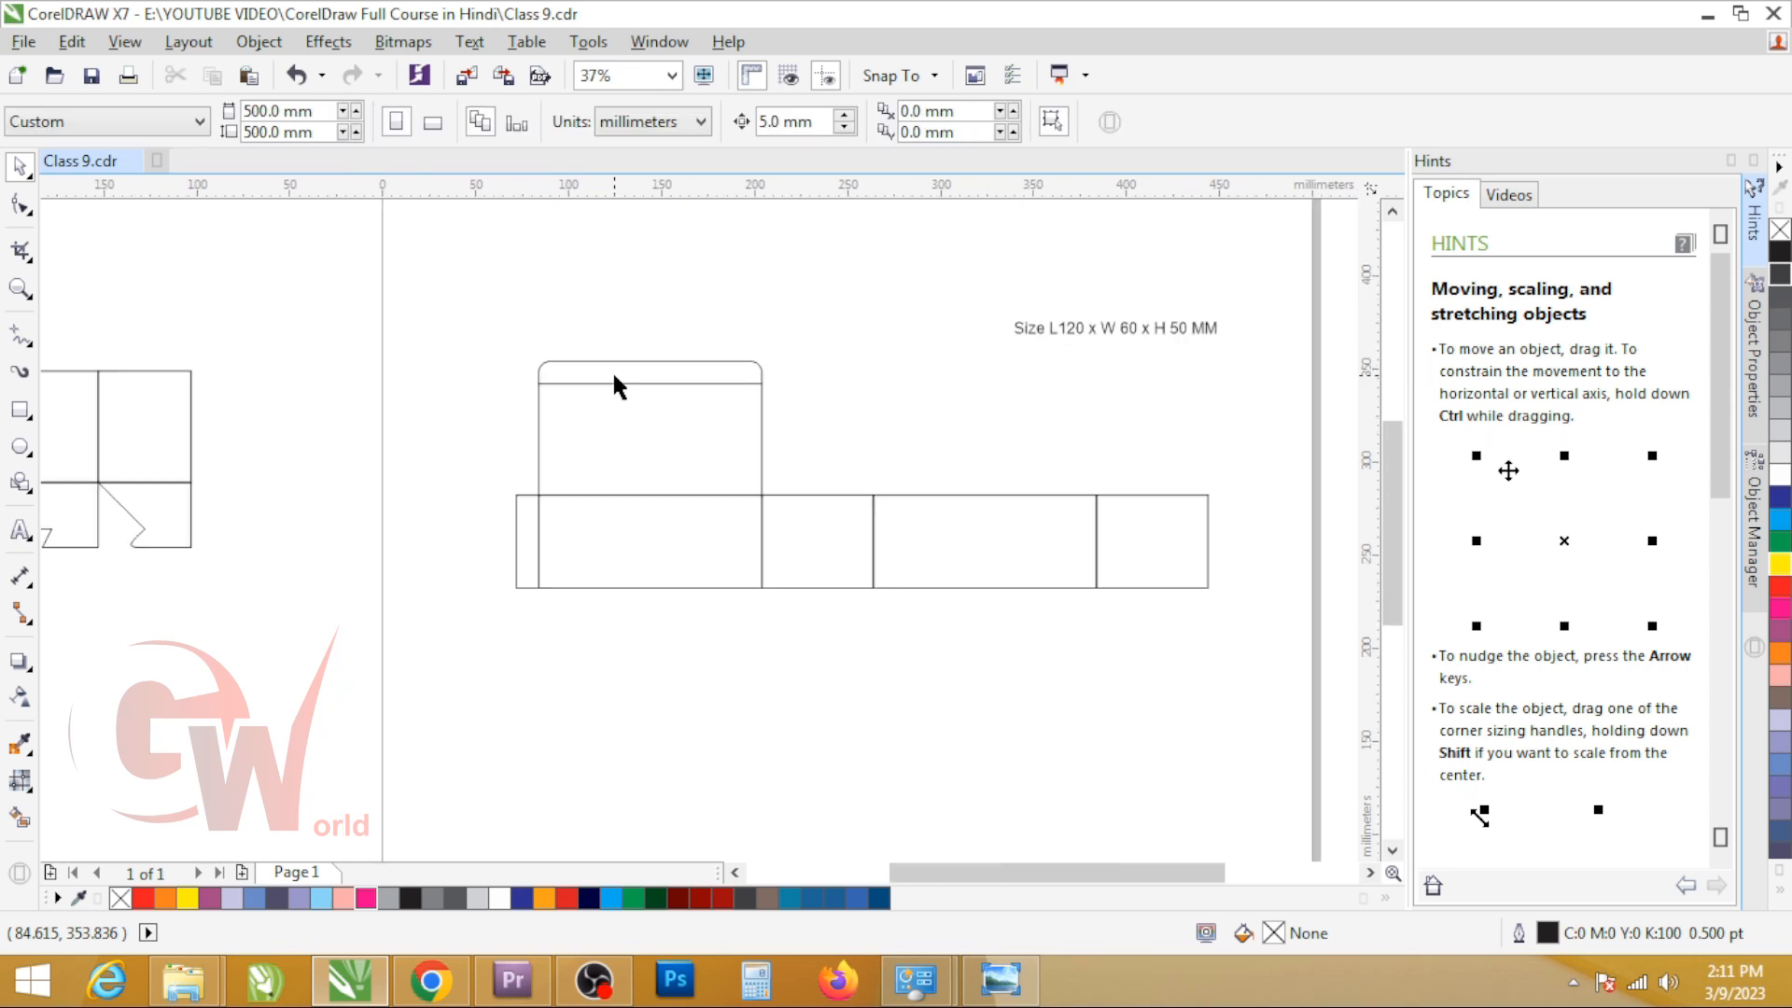
Step: Convert the glue flap to curves and set the nudge distance to 2 mm
scroll(537, 546, "up", 2)
left_click(501, 443)
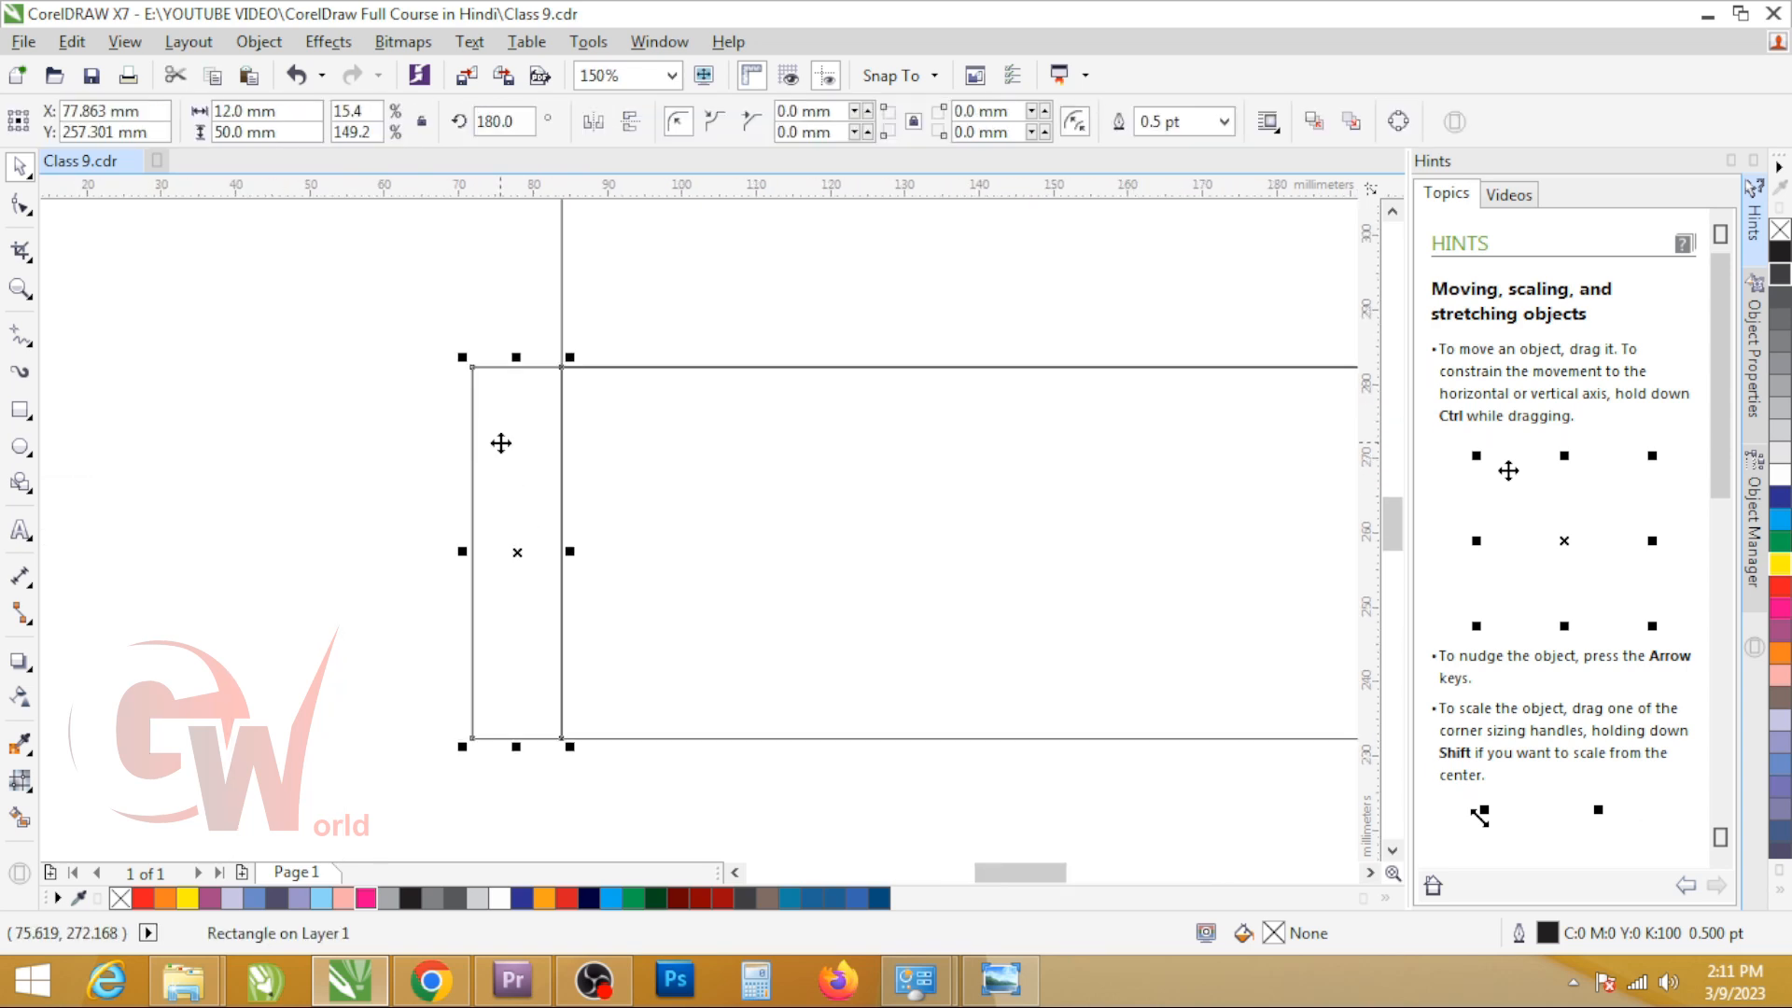
key("ctrl+q")
key("F10")
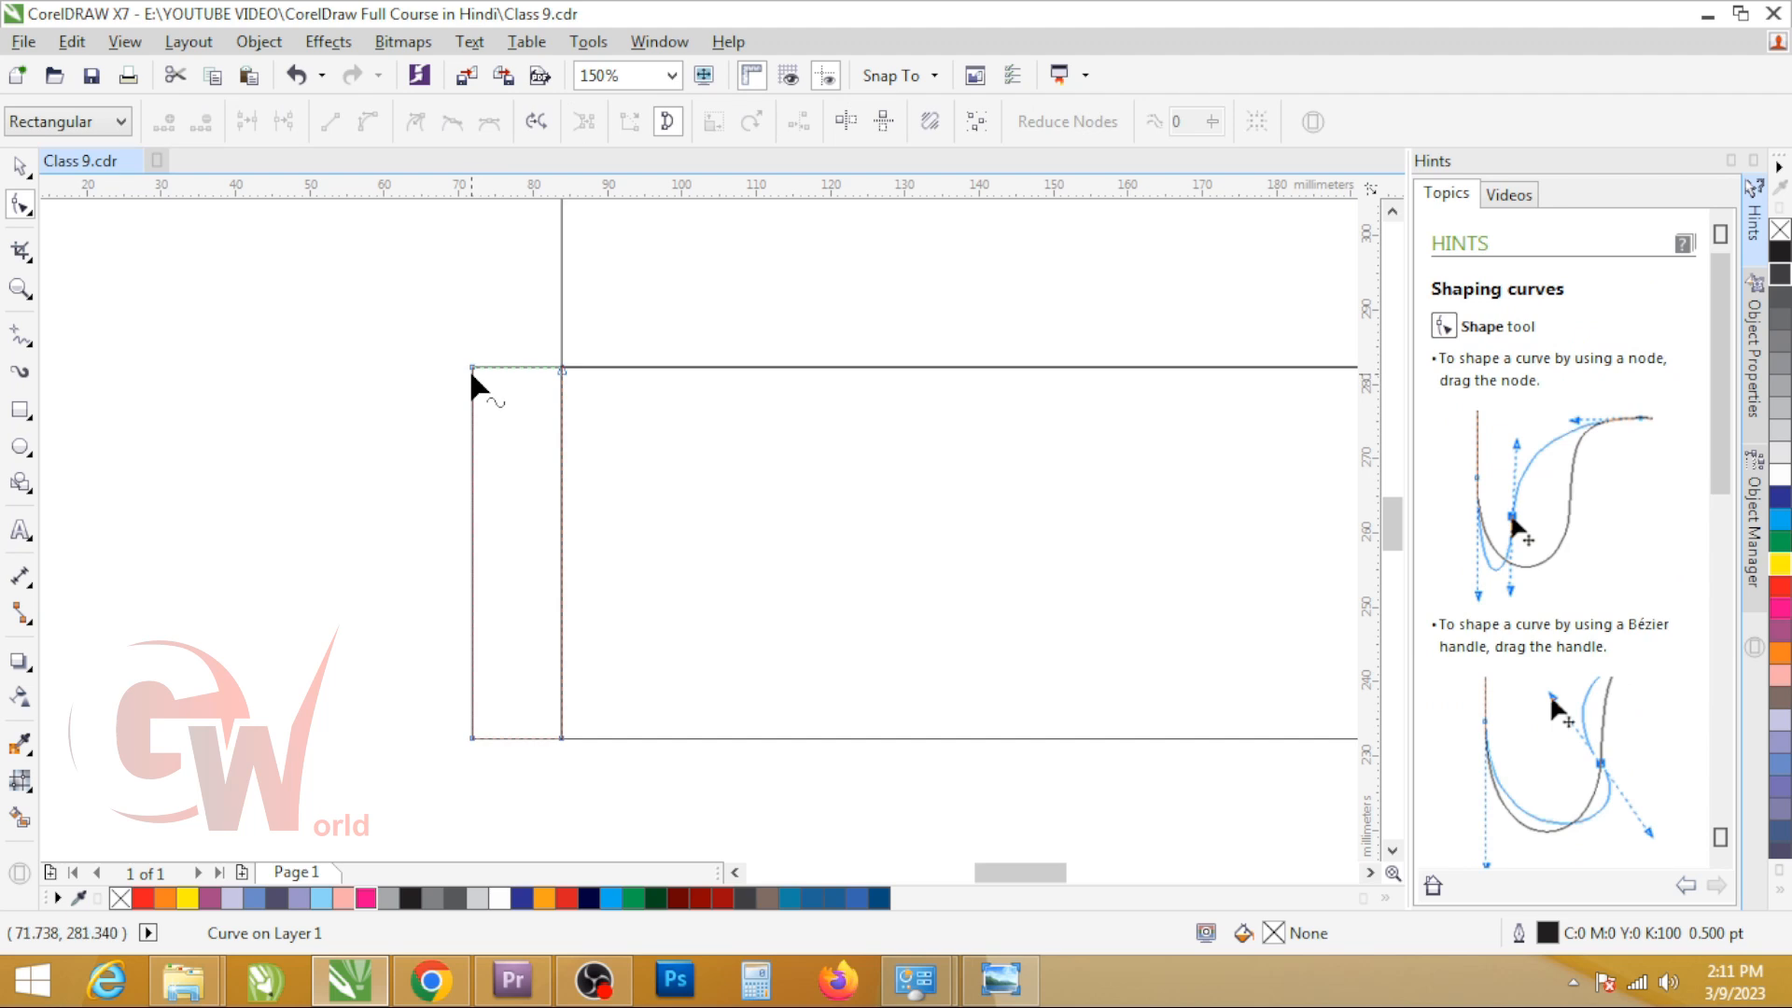
key("space")
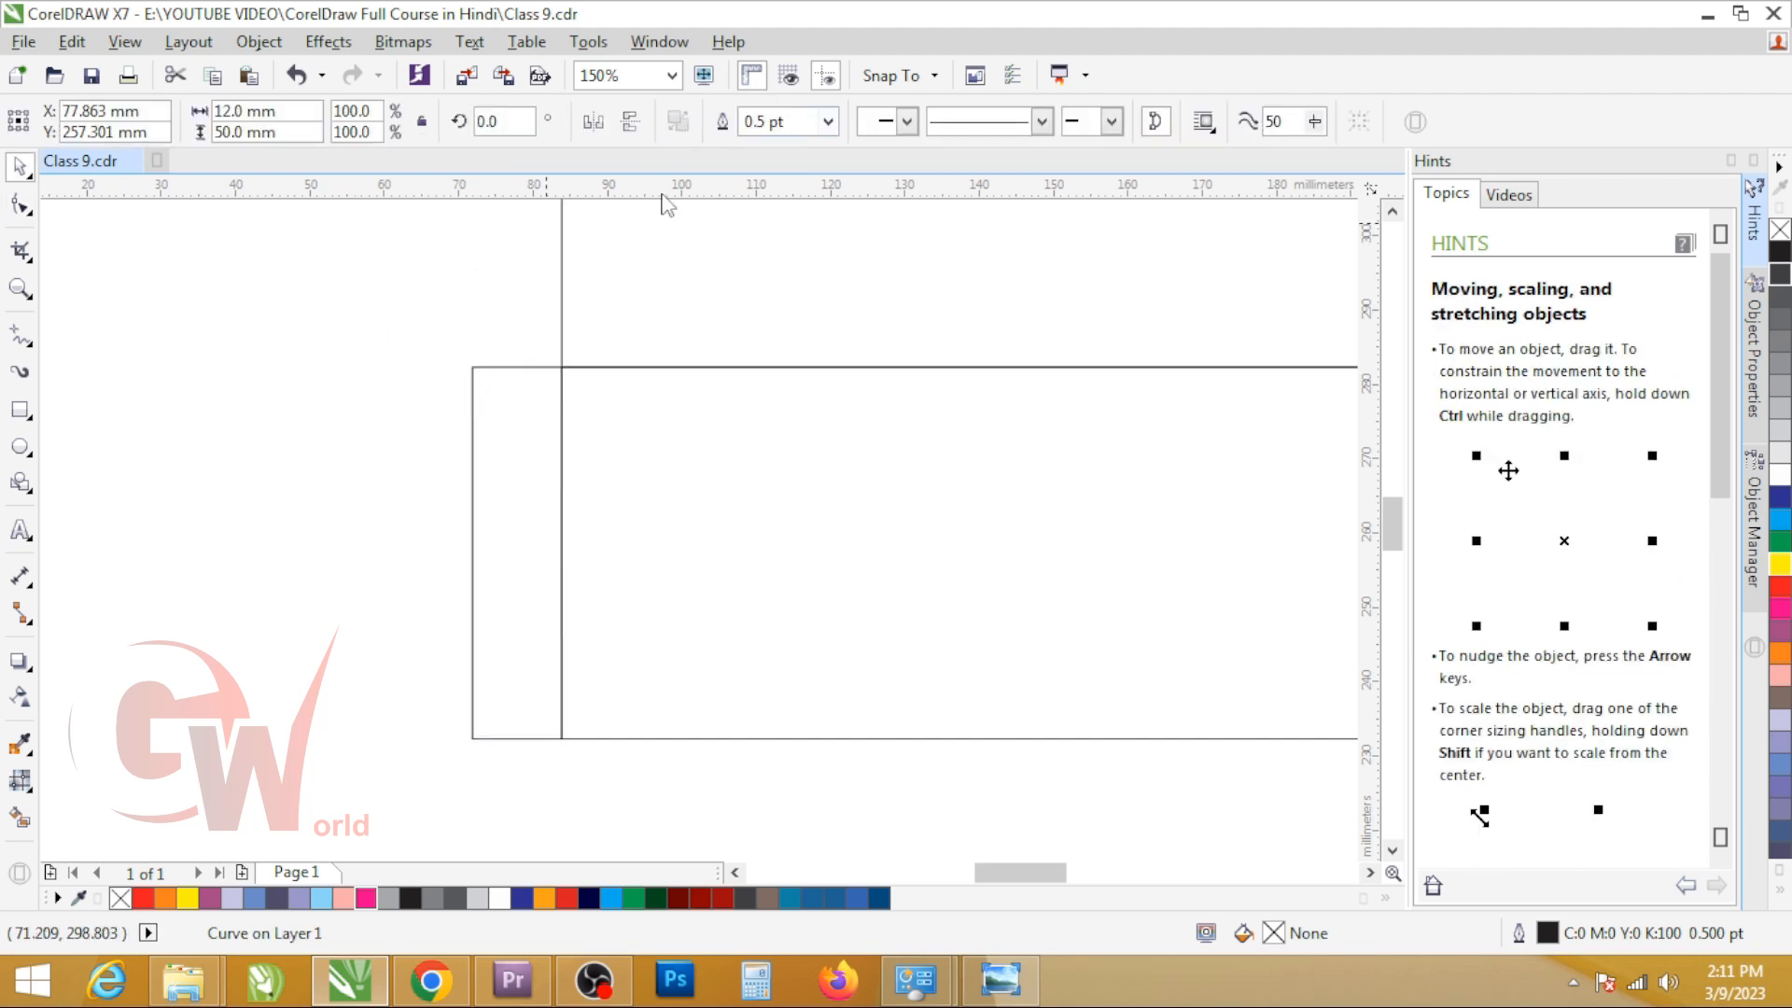
left_click(664, 200)
double_click(793, 121)
type("2")
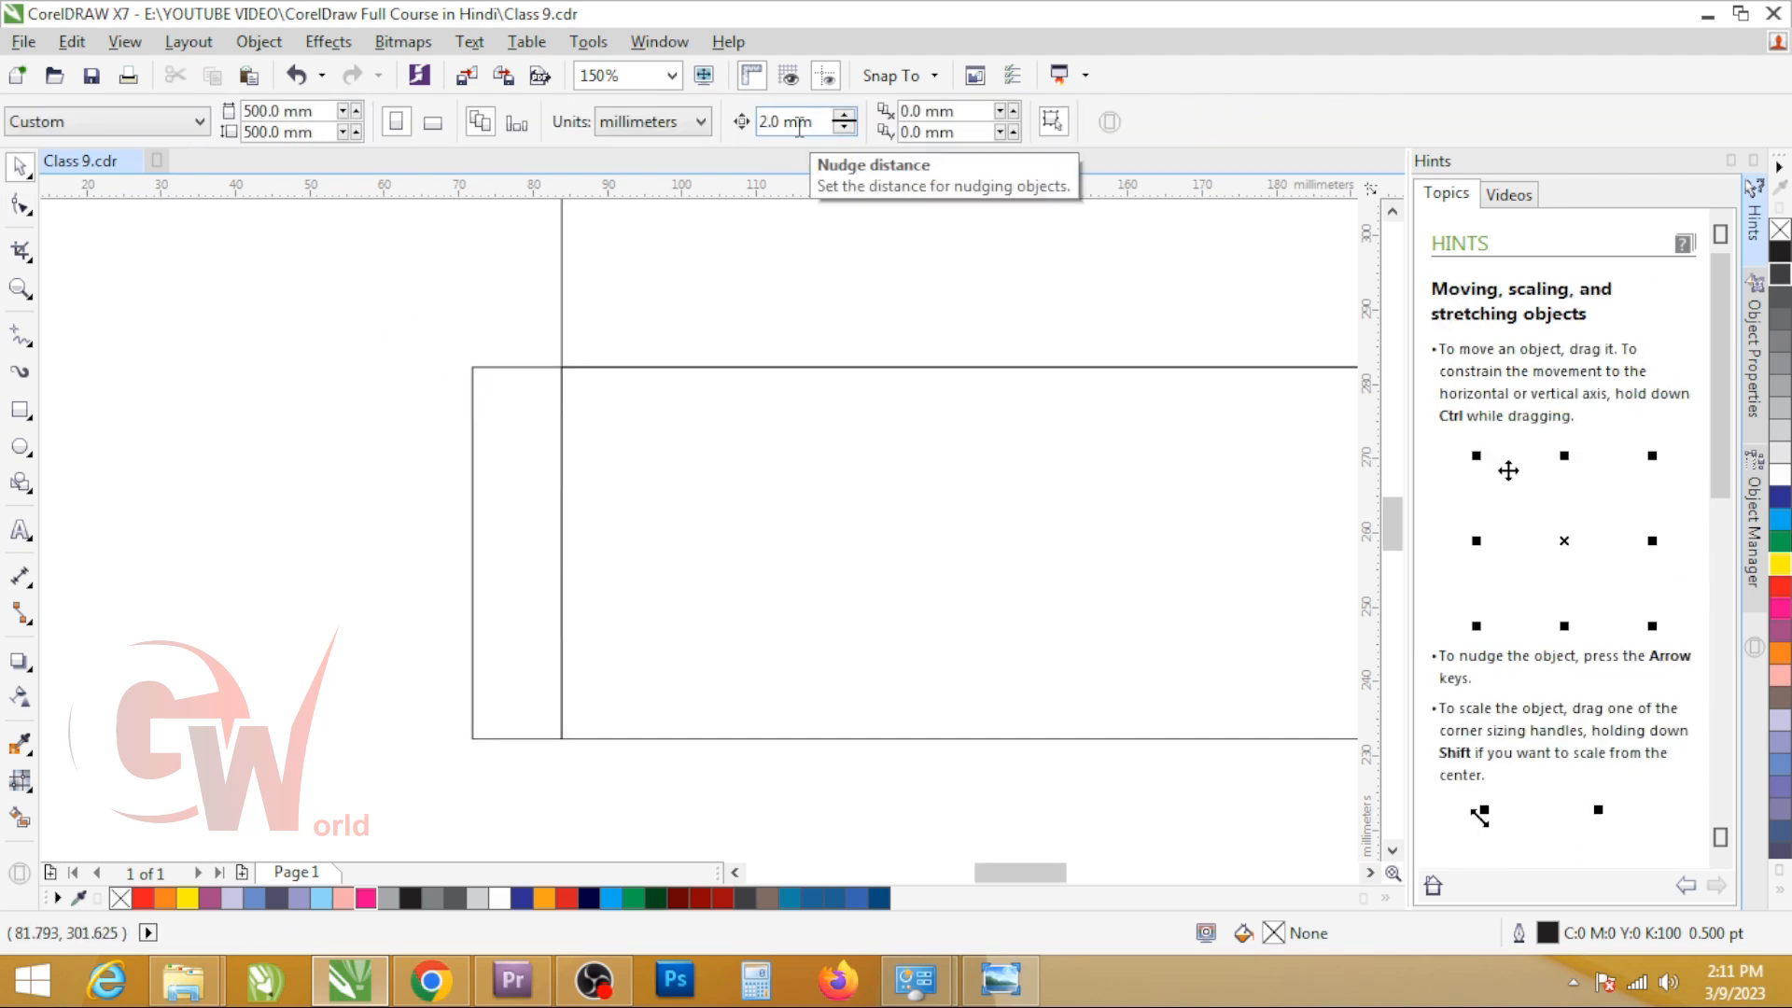
Step: Taper the glue flap by nudging its outer top node down 2 mm and its outer bottom node up 2 mm
left_click(472, 369)
key("F10")
left_click_drag(499, 337, 402, 422)
key("Down")
left_click_drag(500, 611, 428, 770)
key("Up")
scroll(489, 541, "down", 1)
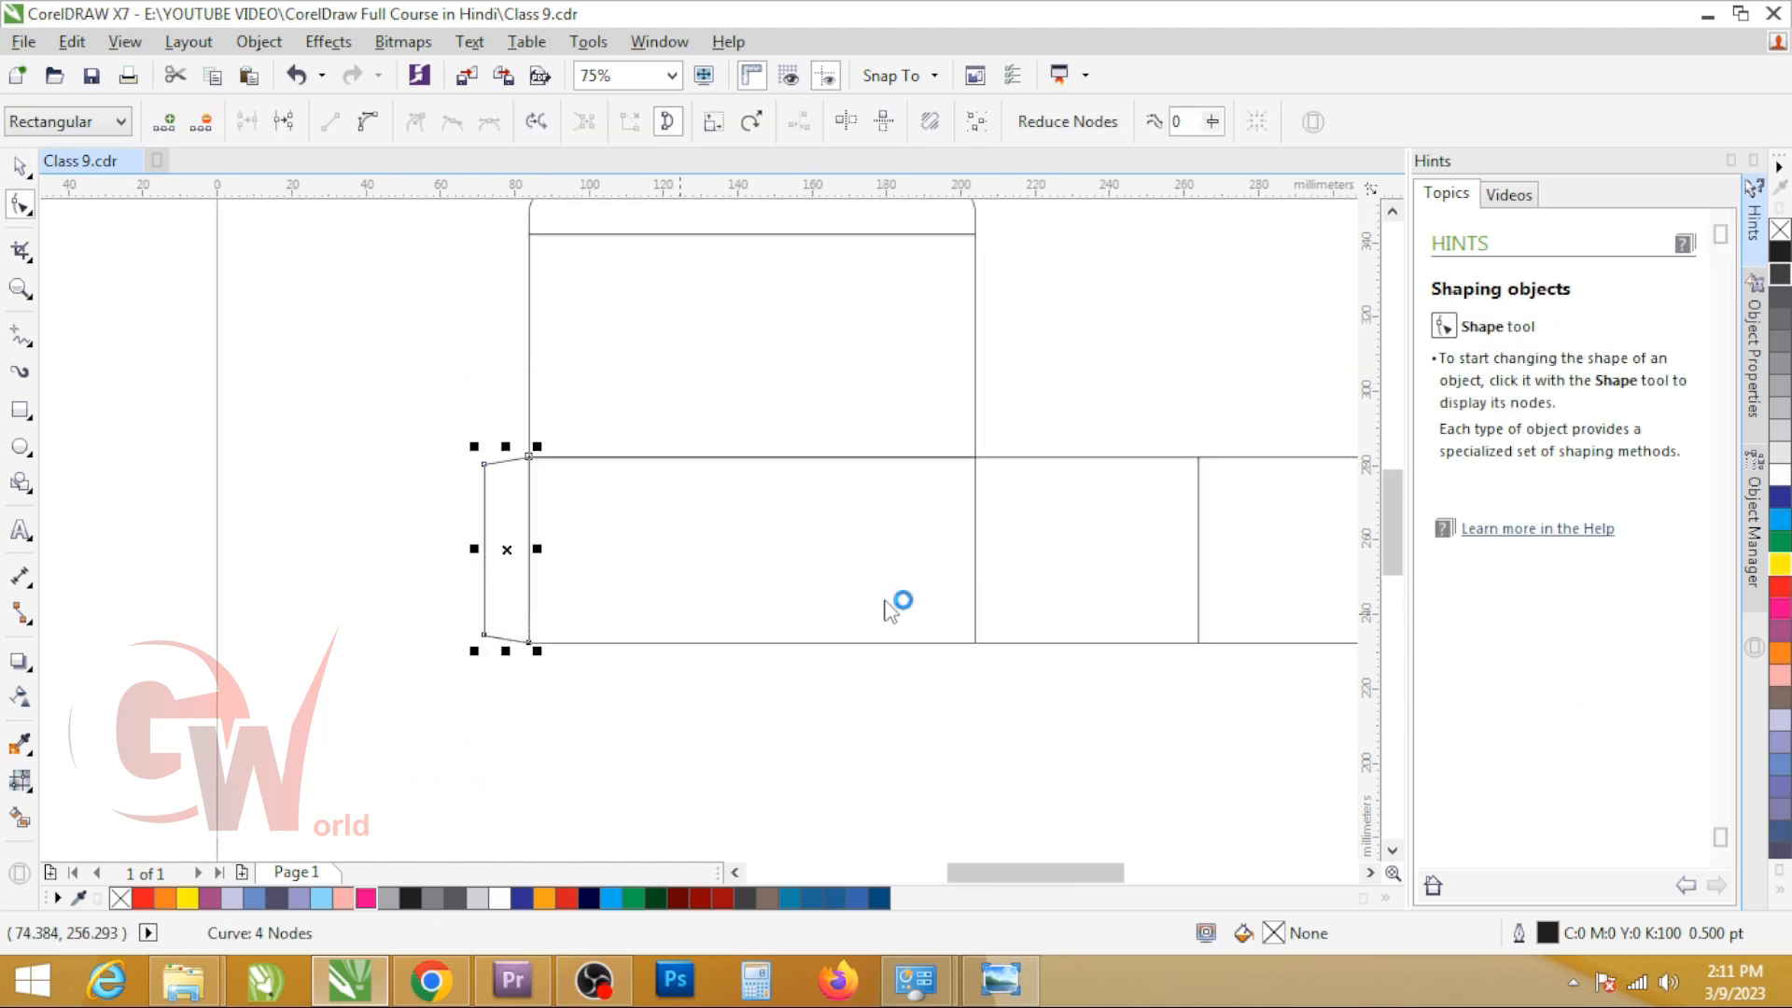
Step: Try adding a mirrored copy of the glue flap at the outer end of the last side panel, and discard the copy
key("space")
scroll(800, 508, "down", 1)
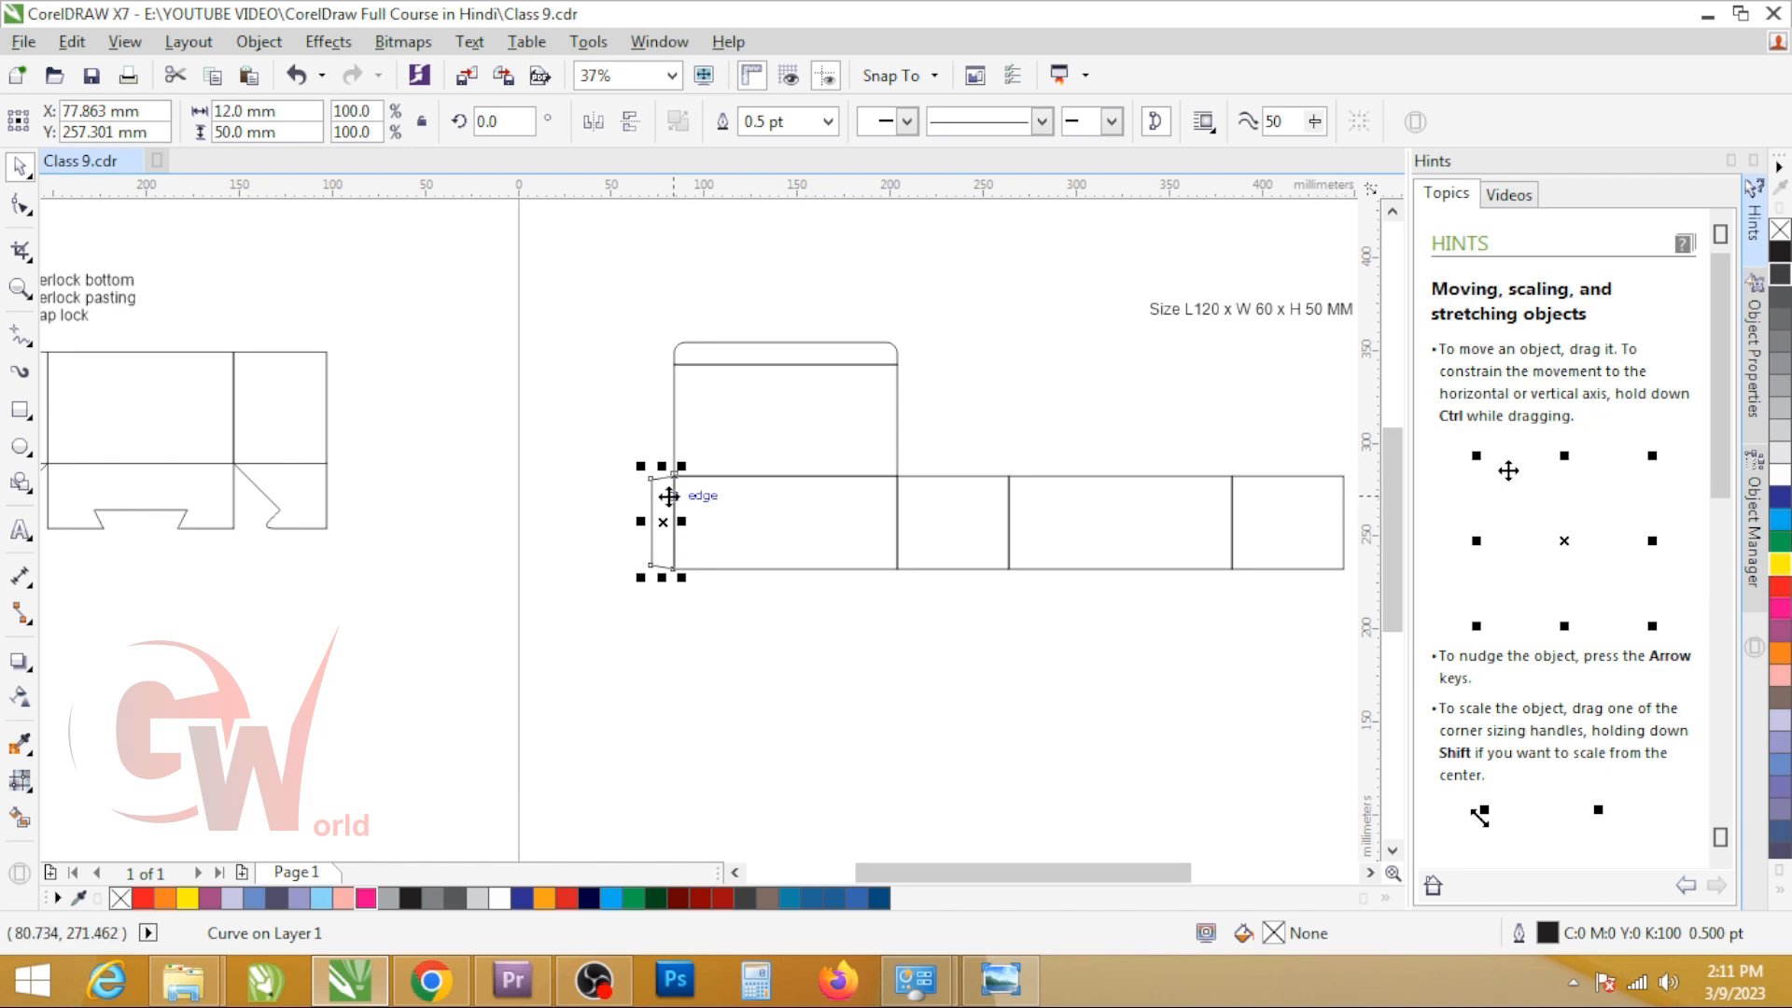
left_click_drag(640, 521, 1347, 478)
scroll(1346, 477, "up", 4)
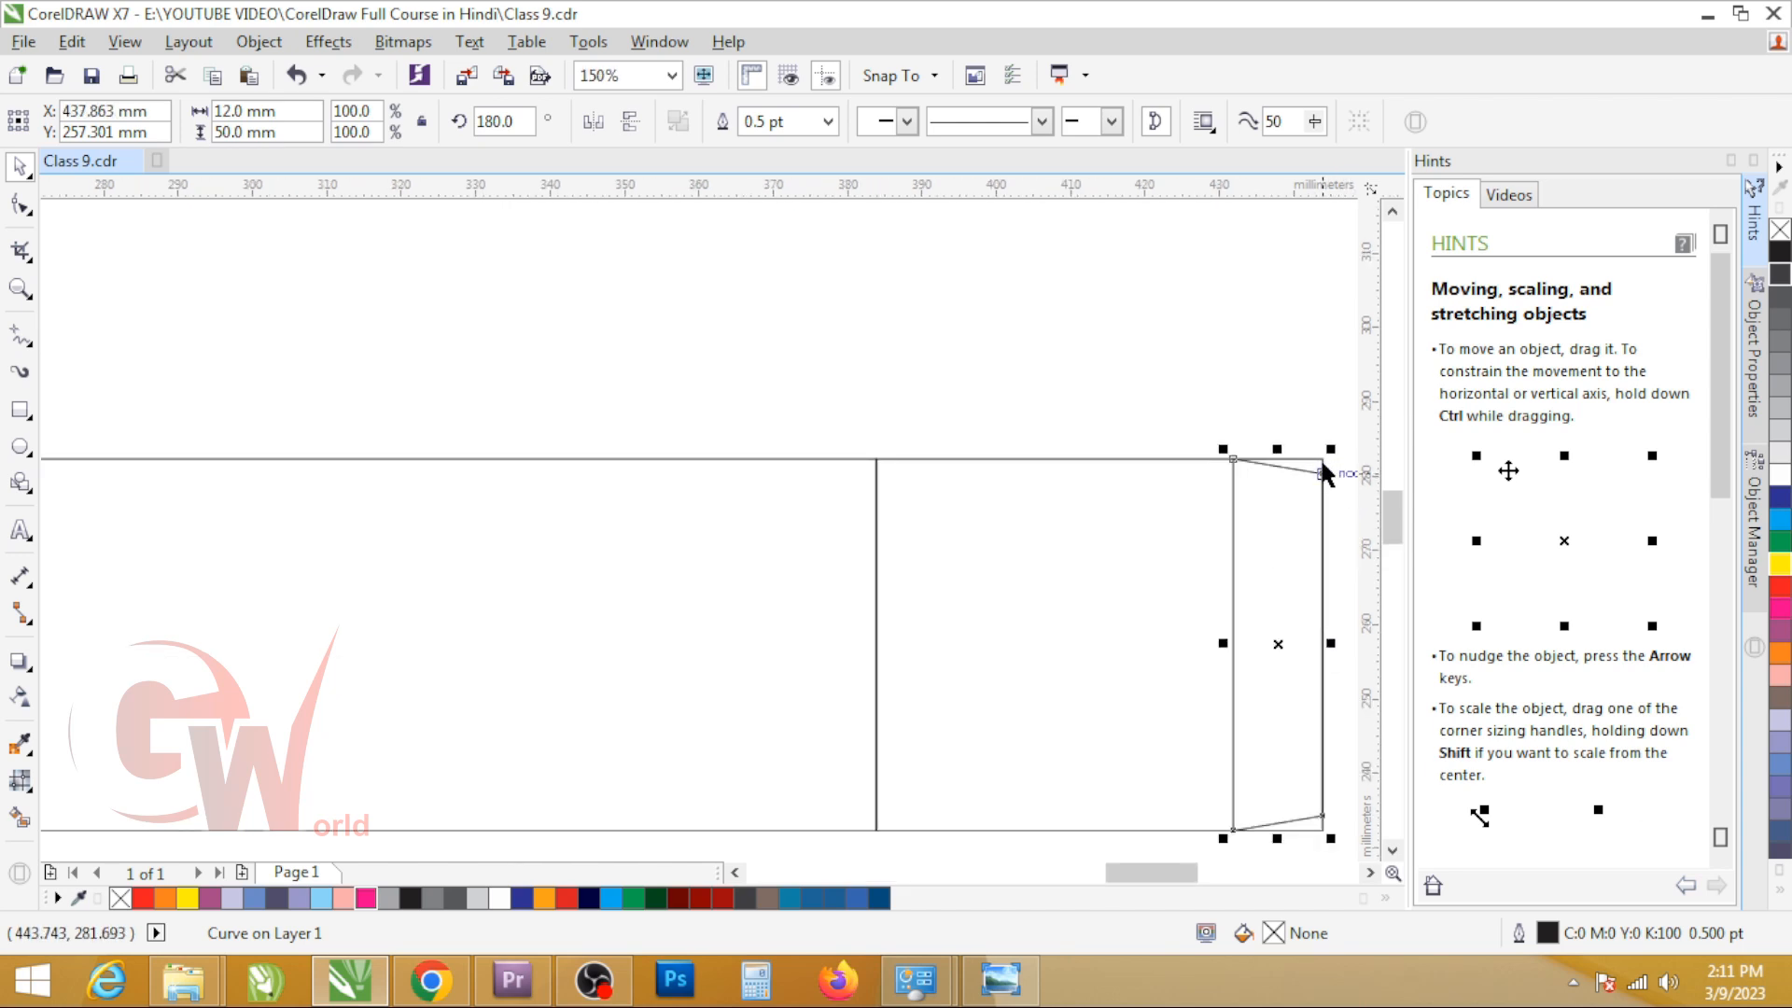
mouse_move(1276, 454)
left_mouse_down()
mouse_move(1275, 427)
mouse_move(1286, 448)
left_mouse_up()
key("ctrl+z")
key("Delete")
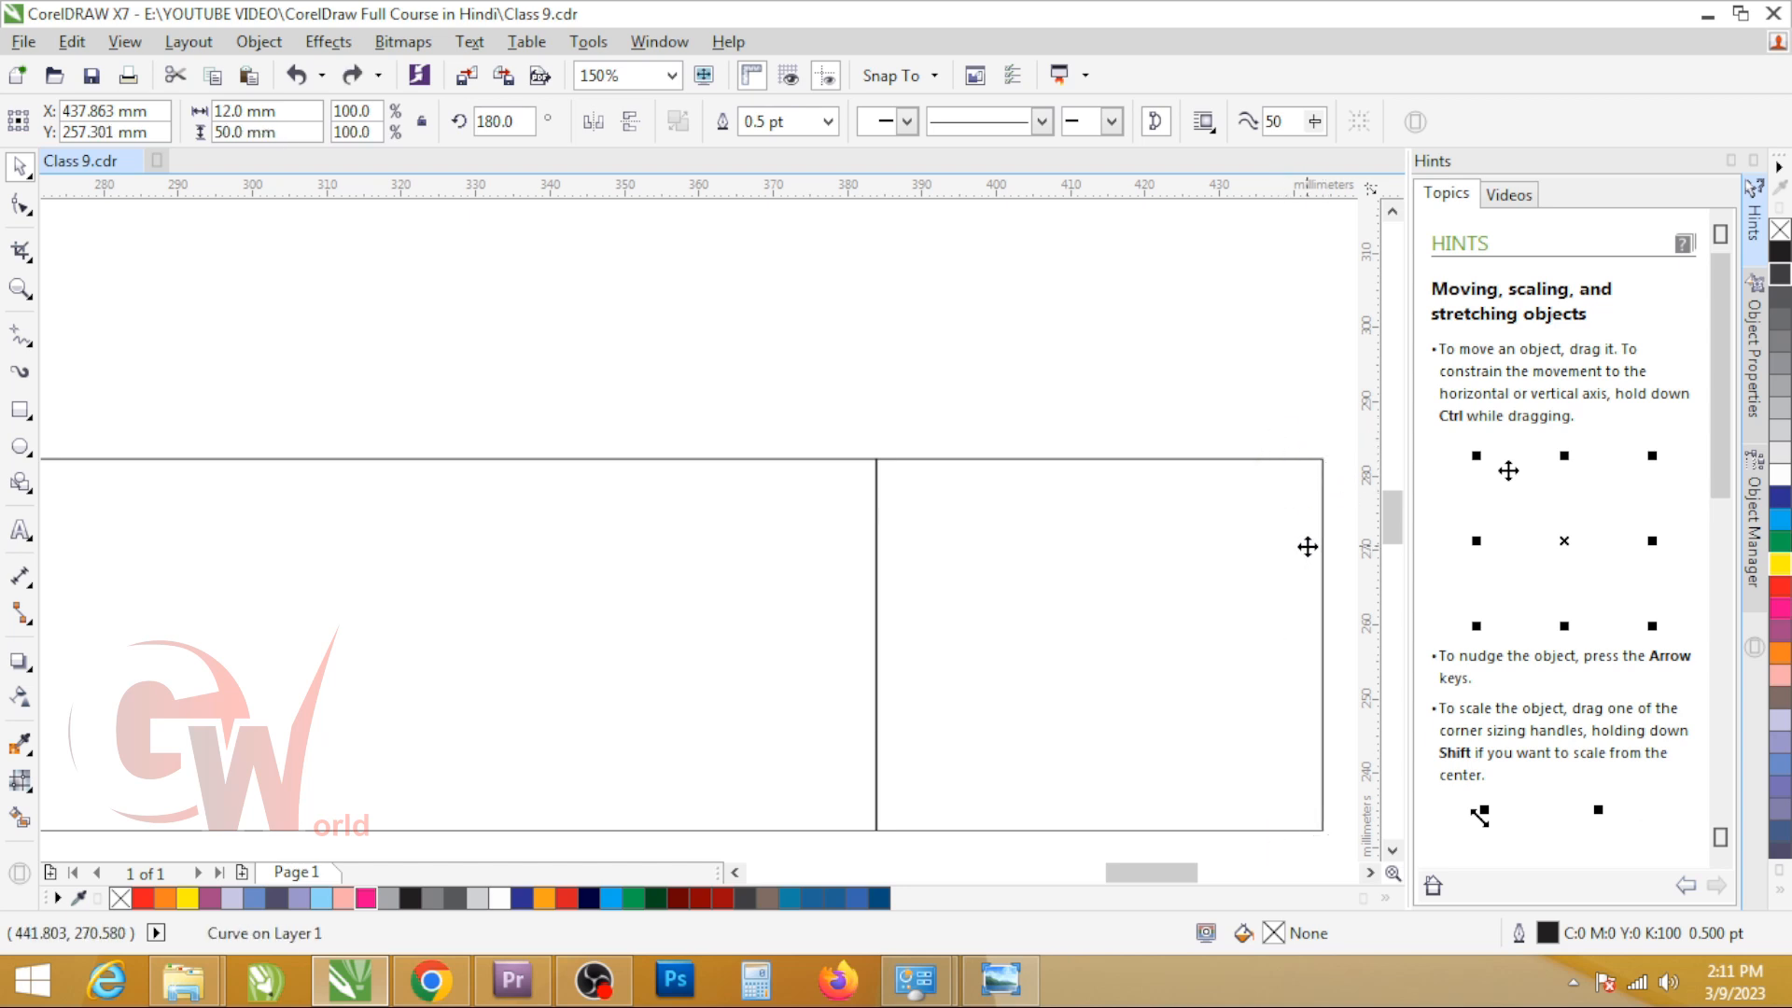
scroll(1012, 477, "down", 2)
scroll(422, 524, "up", 1)
scroll(438, 530, "up", 1)
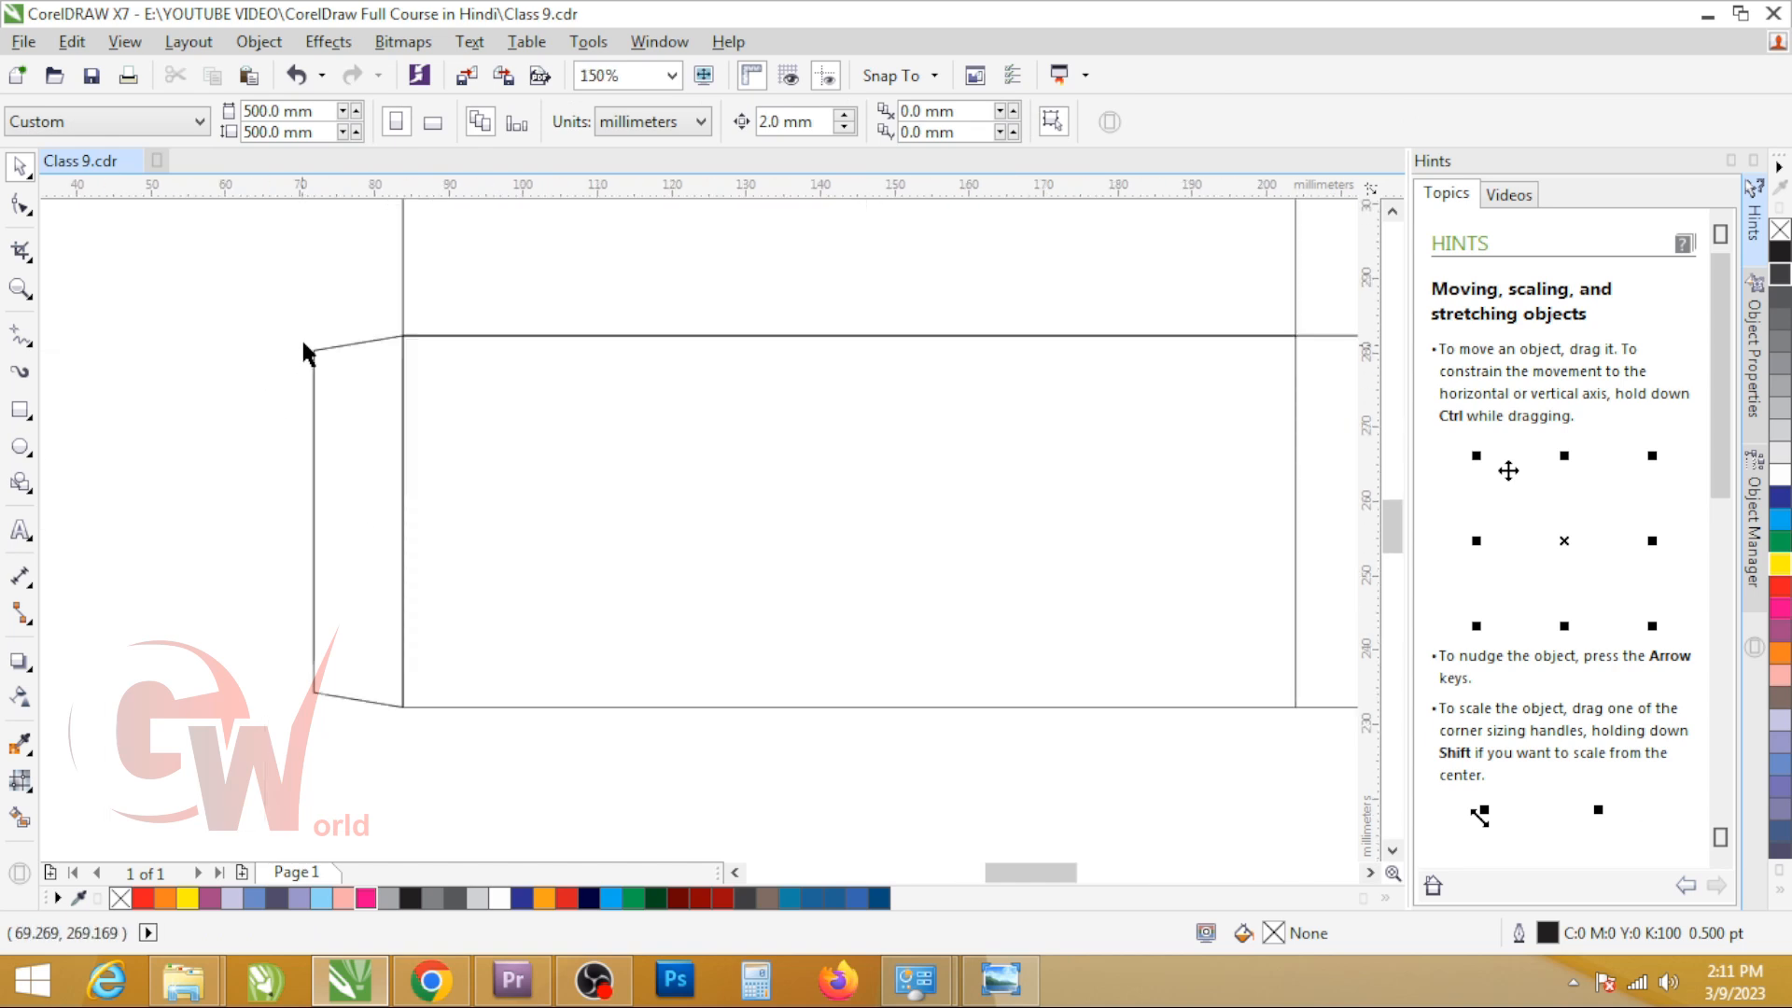
scroll(655, 458, "down", 2)
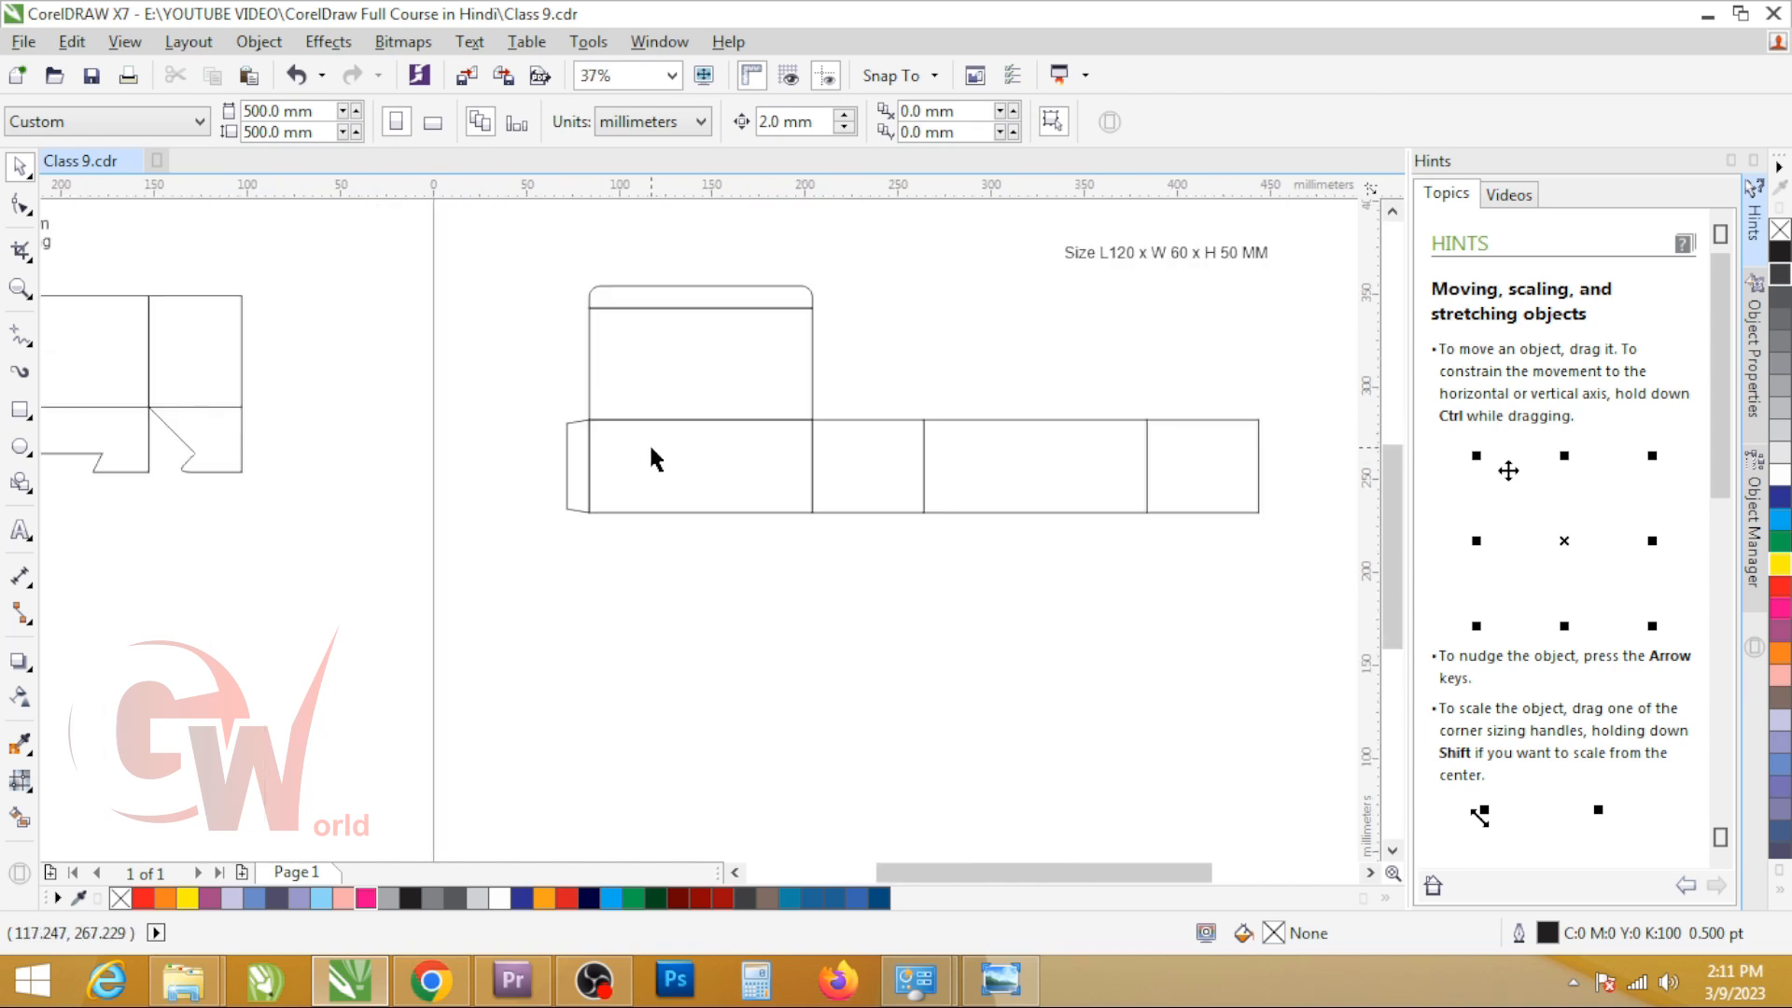
Step: Mirror a copy of the first 120 mm body panel below itself as a bottom flap about 36 mm high
left_click(692, 509)
left_click(736, 613)
left_click(642, 443)
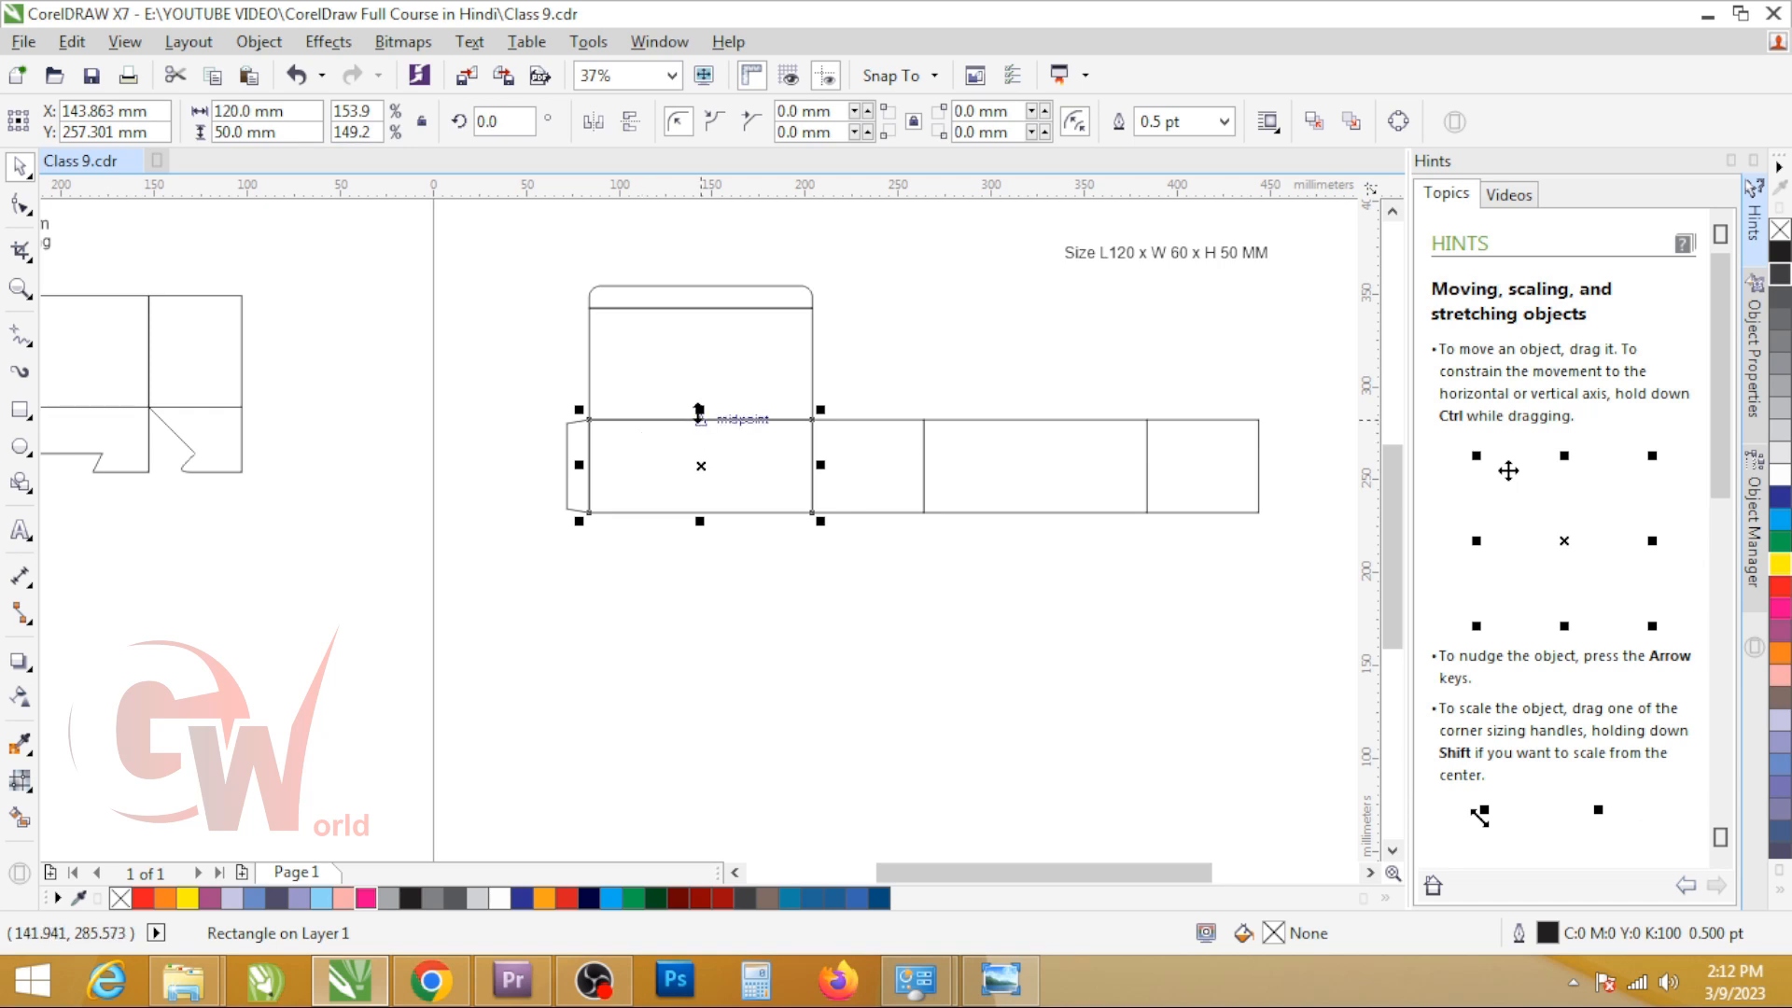
left_click_drag(699, 410, 701, 566)
Step: Set the first bottom flap's height to 40 mm and keep its upper edge flush with the body panel's lower edge
left_click(863, 481)
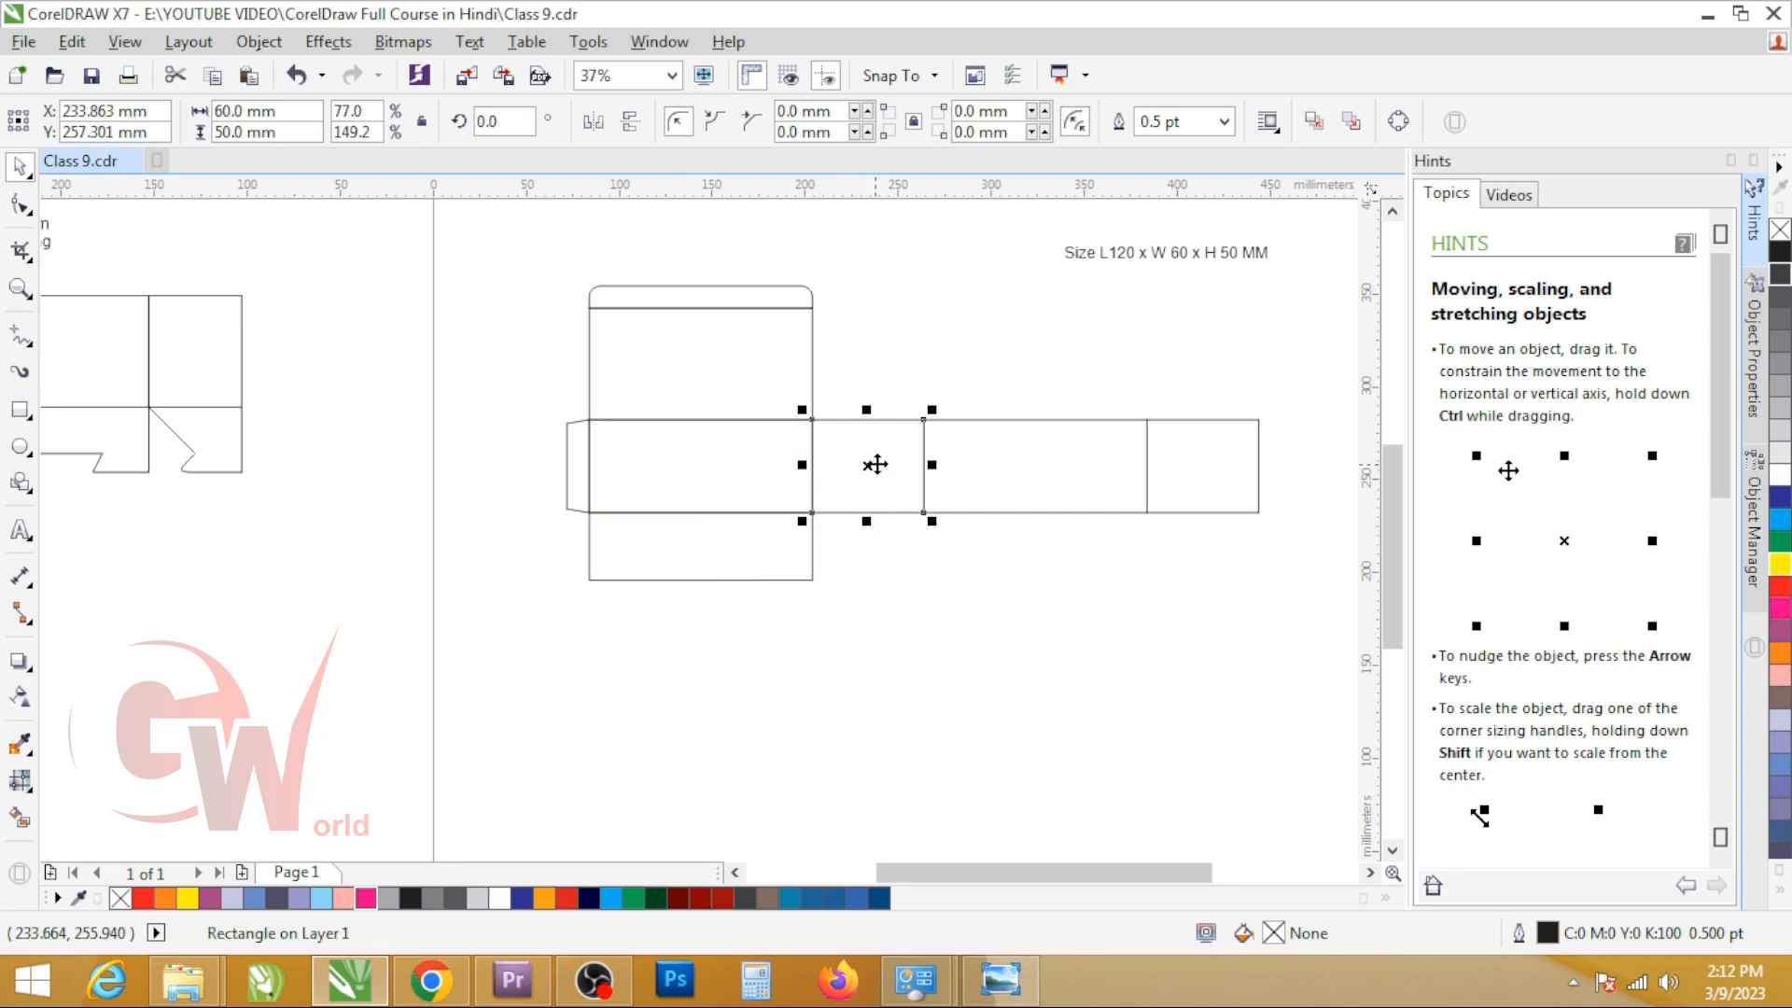
scroll(877, 460, "up", 2)
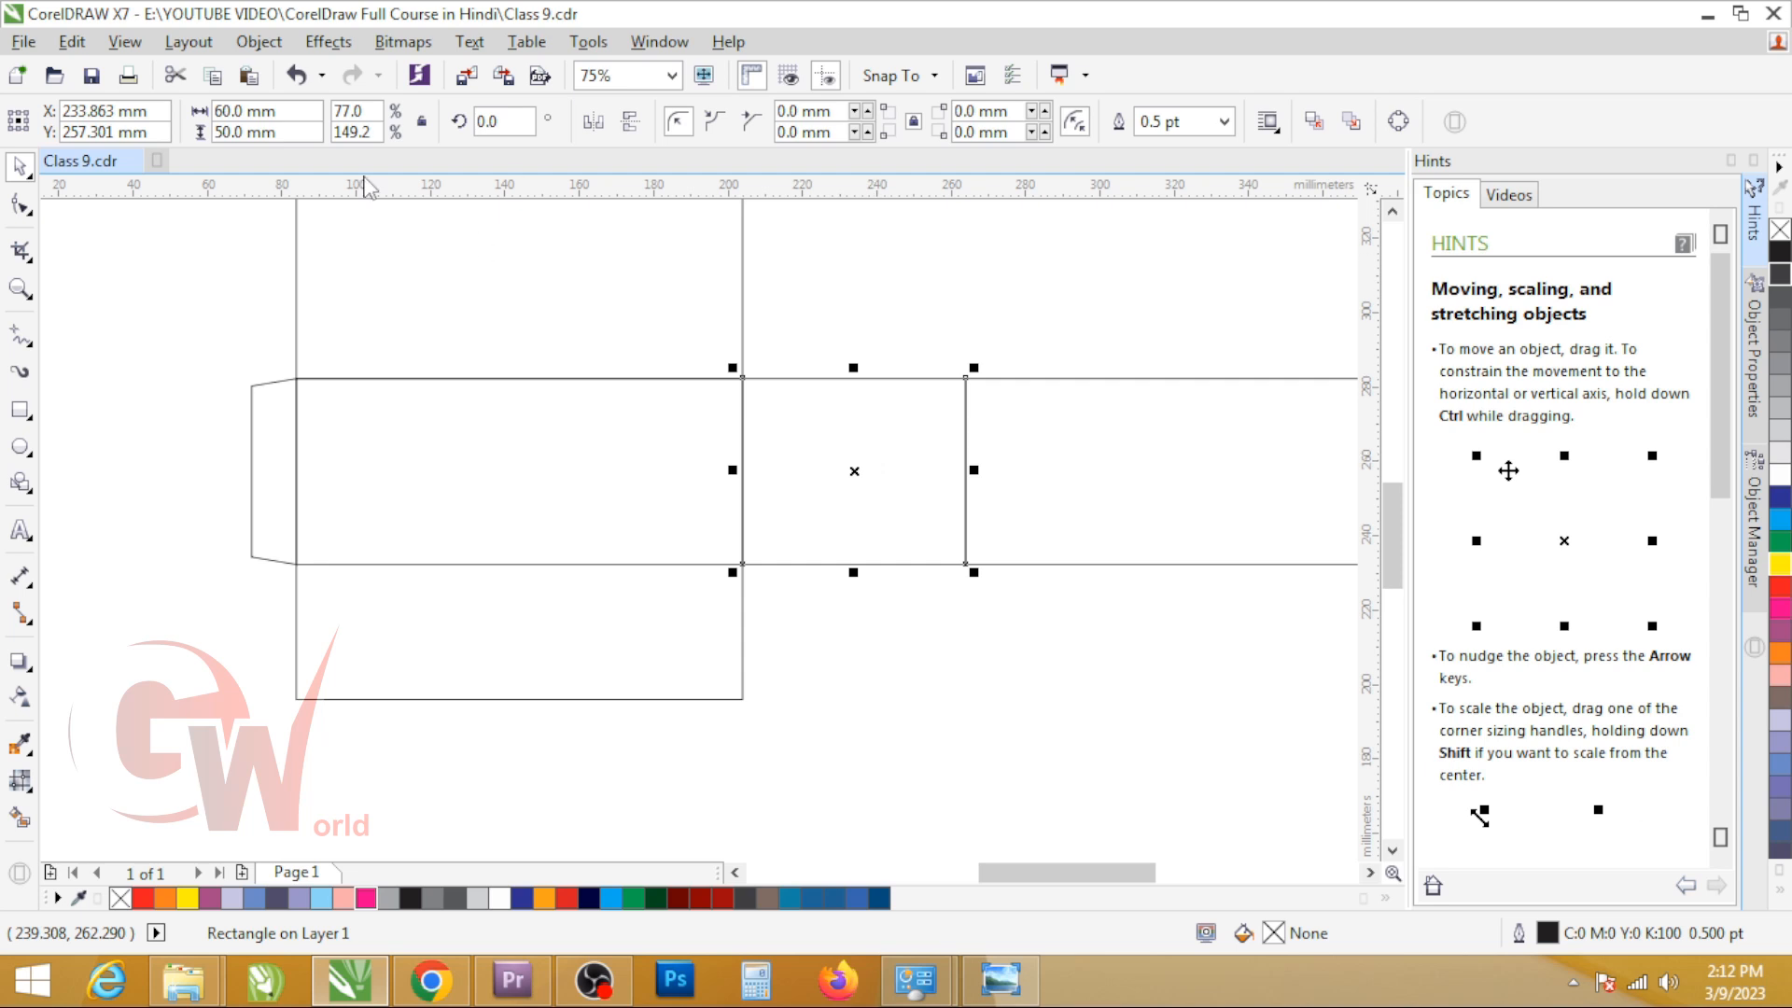
left_click(516, 654)
left_click(822, 458)
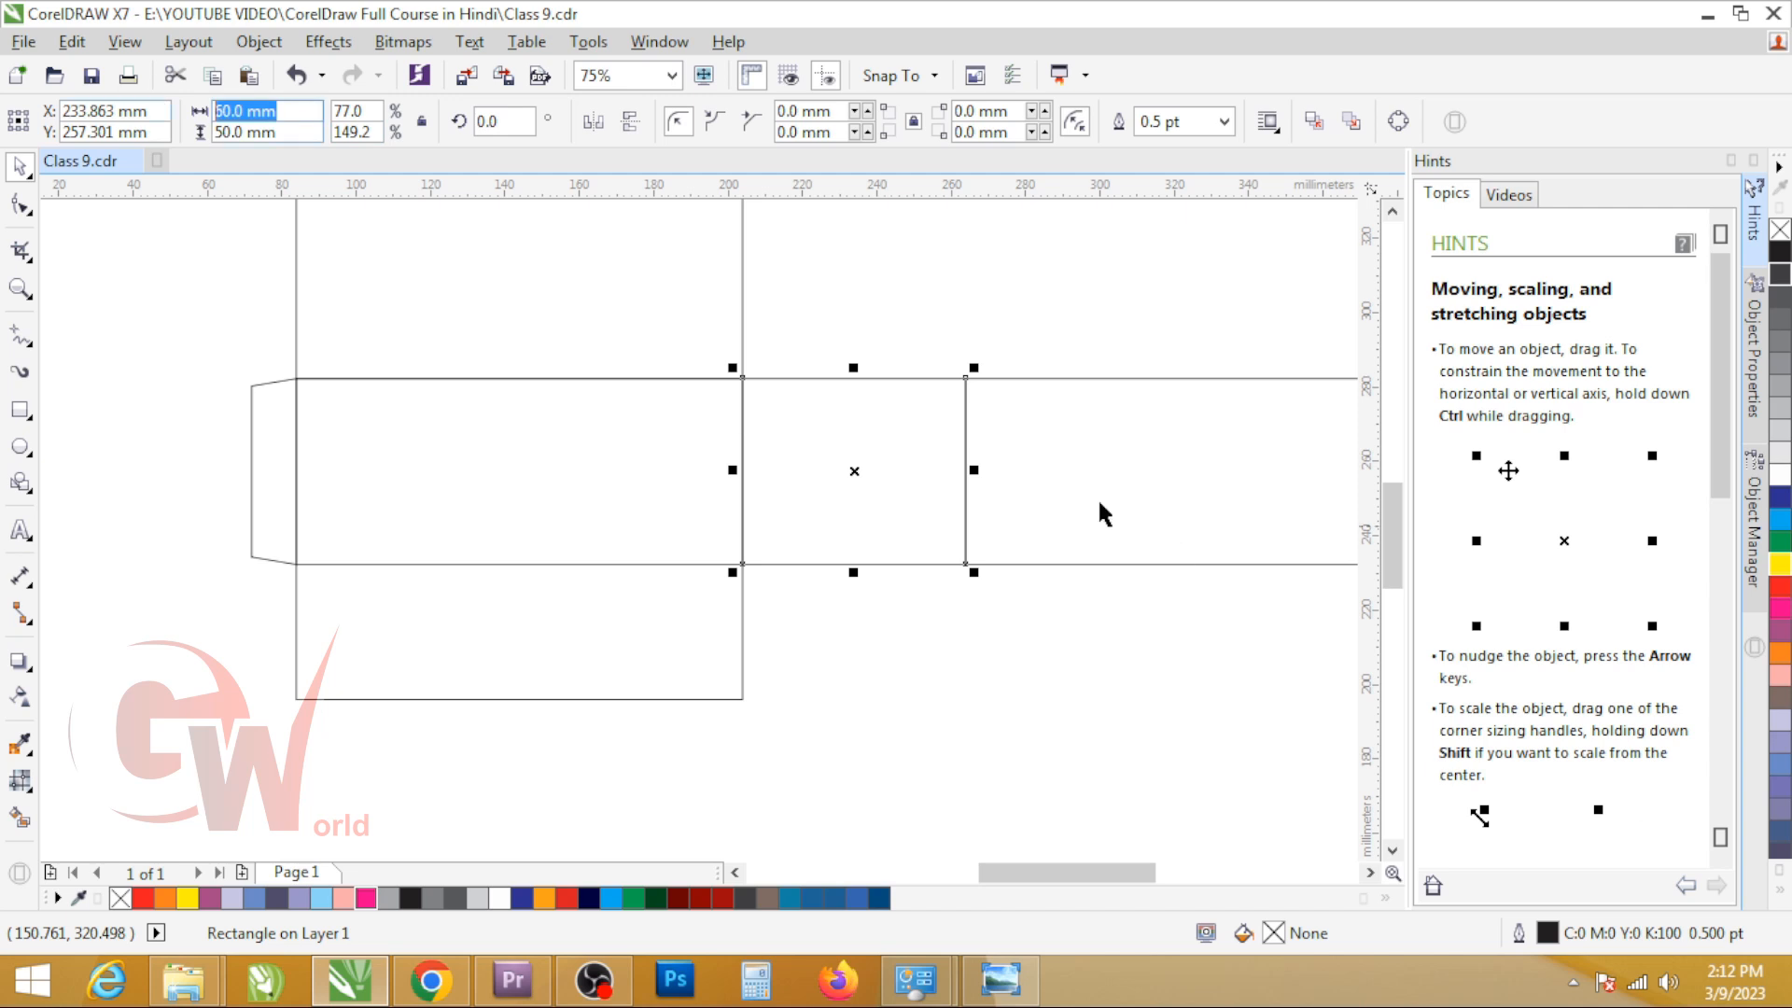
left_click(836, 428)
left_click(505, 659)
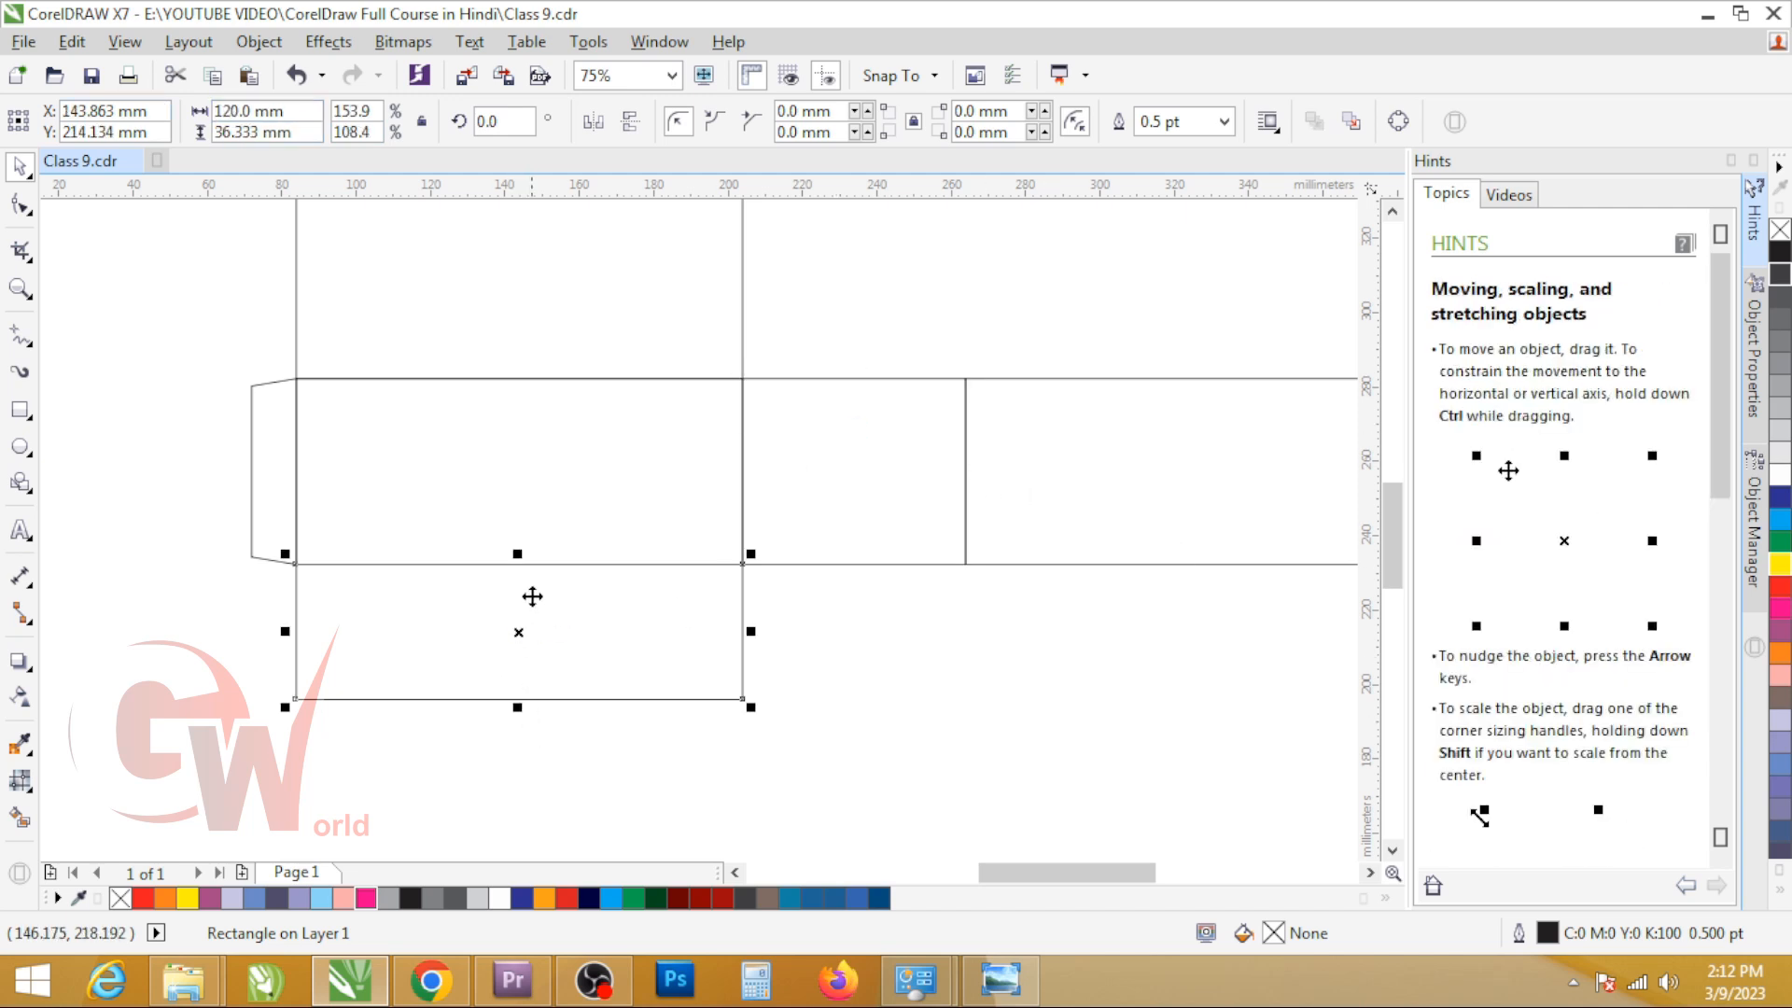
left_click(295, 132)
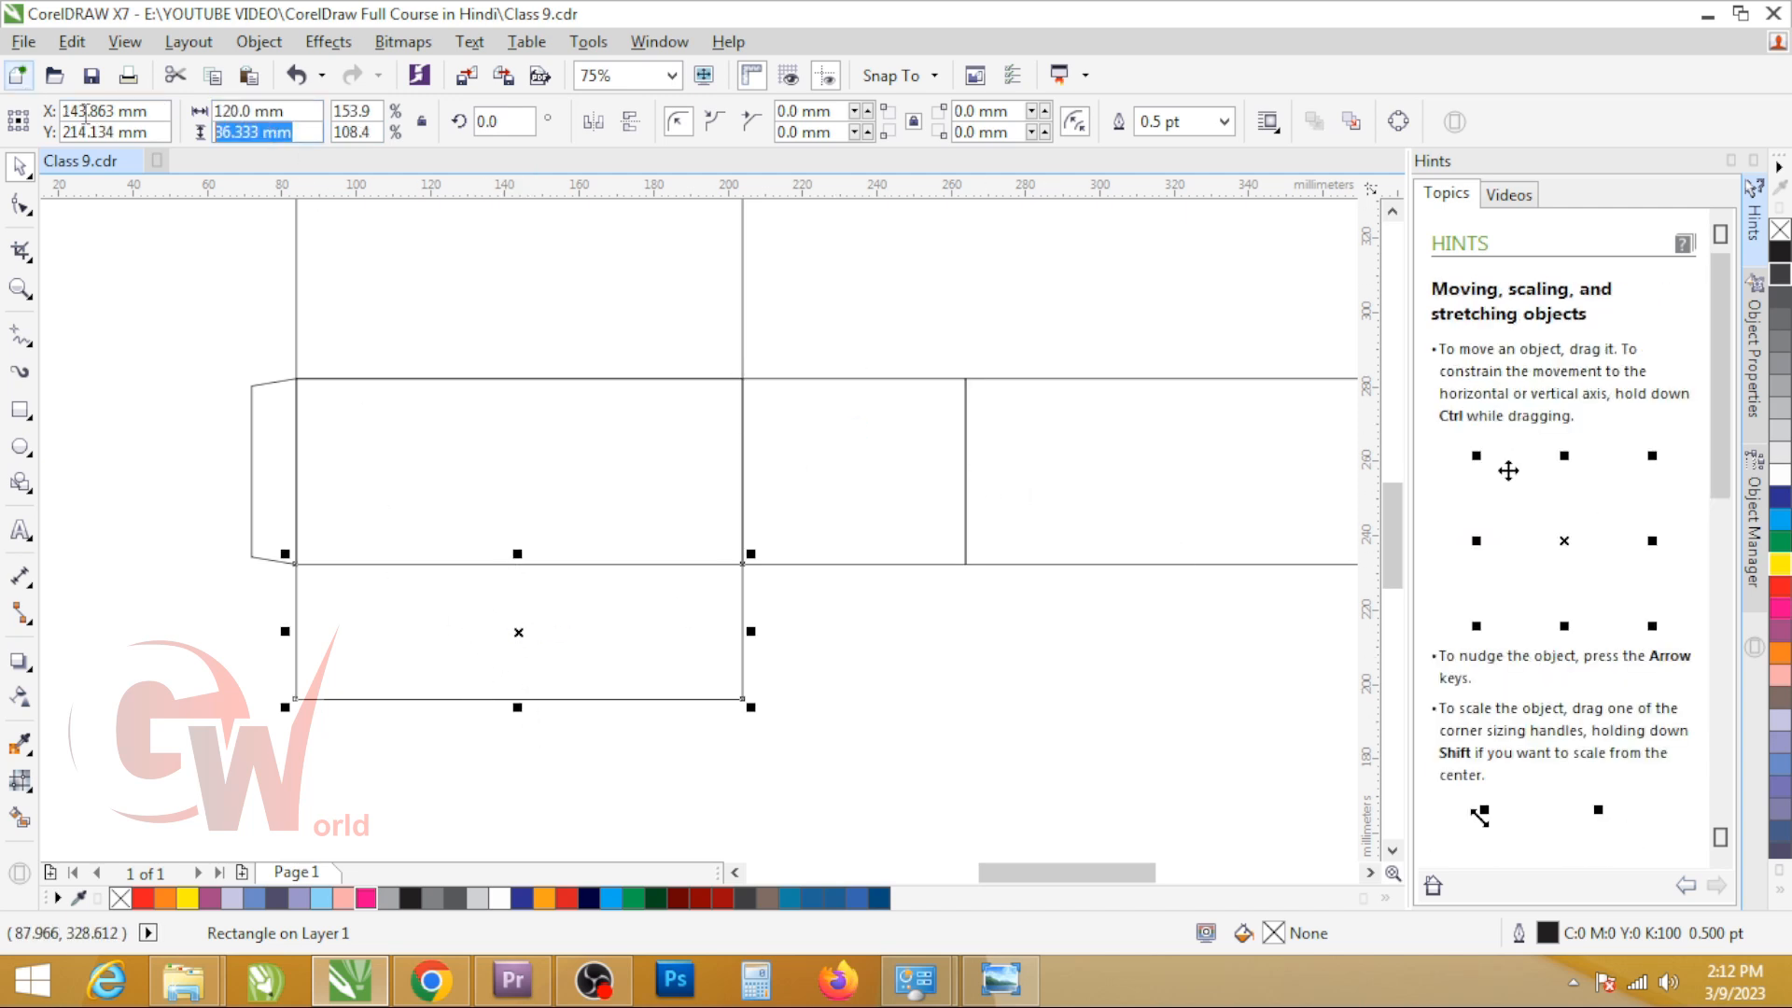
type("60/2+")
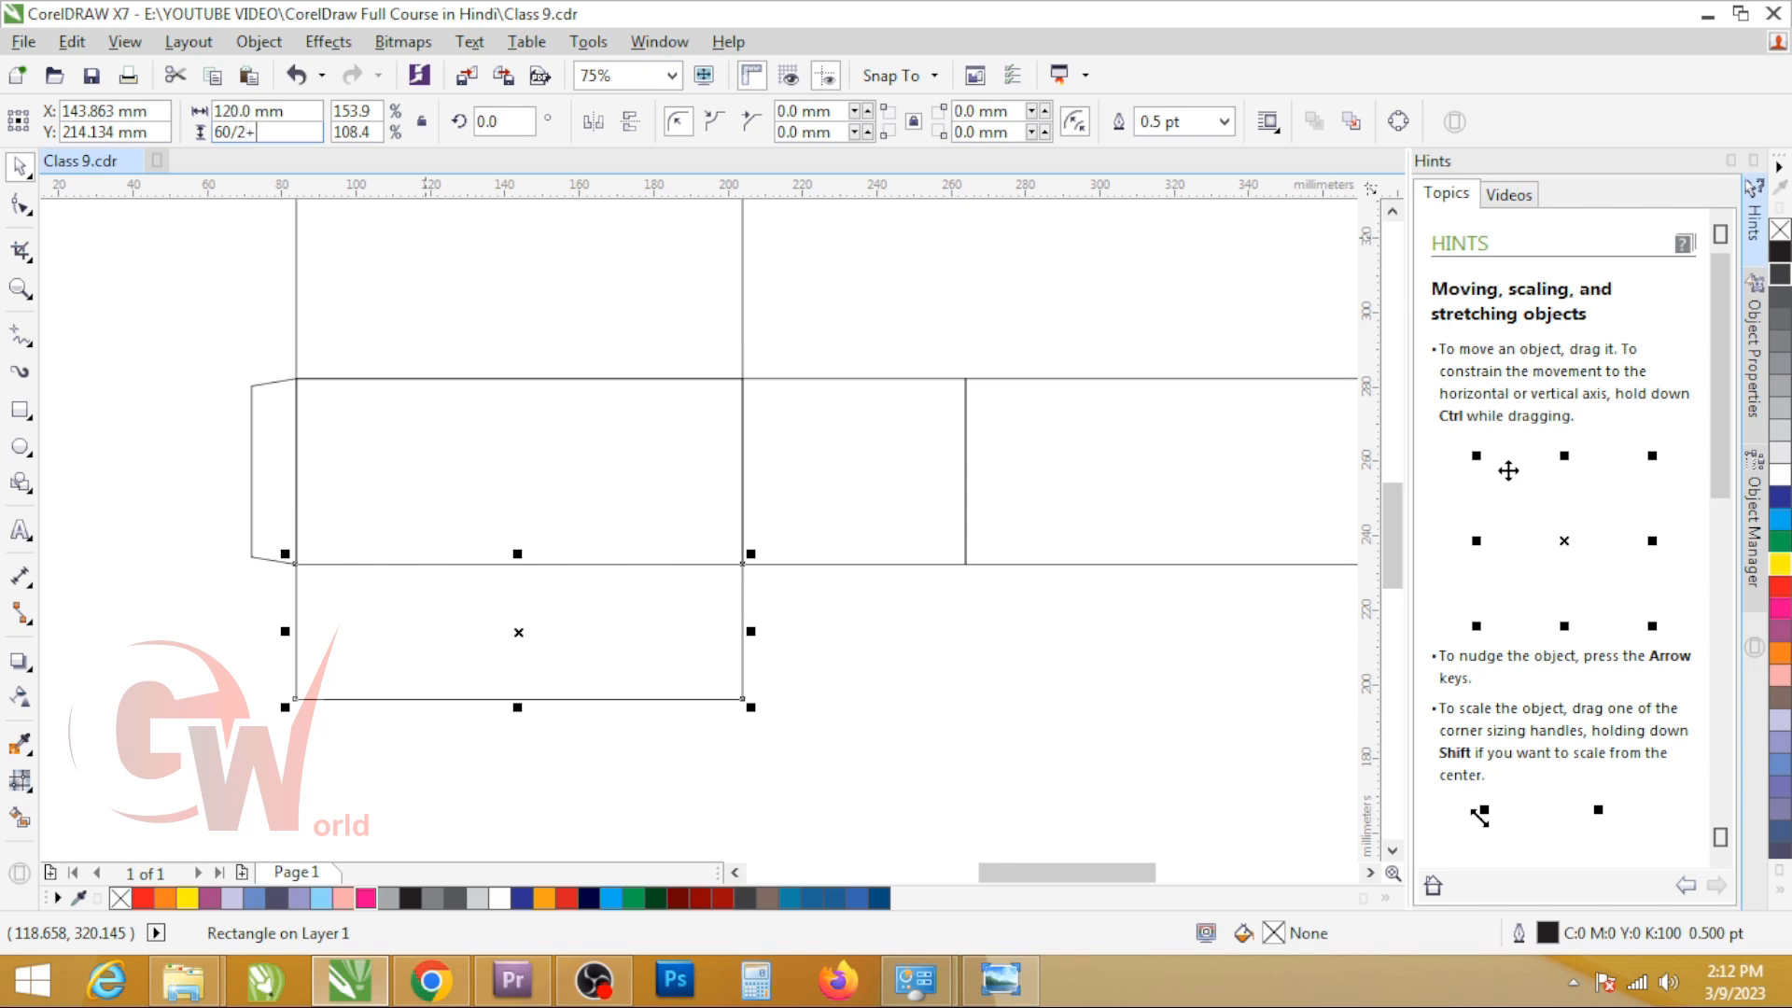
key("Return")
left_click_drag(344, 556, 343, 563)
left_click(384, 529, "shift")
key("c")
left_click(385, 529, "shift")
Step: Examine the snap lock box reference image in the browser and the bottom flaps of the reference dieline on the canvas
key("alt+Tab")
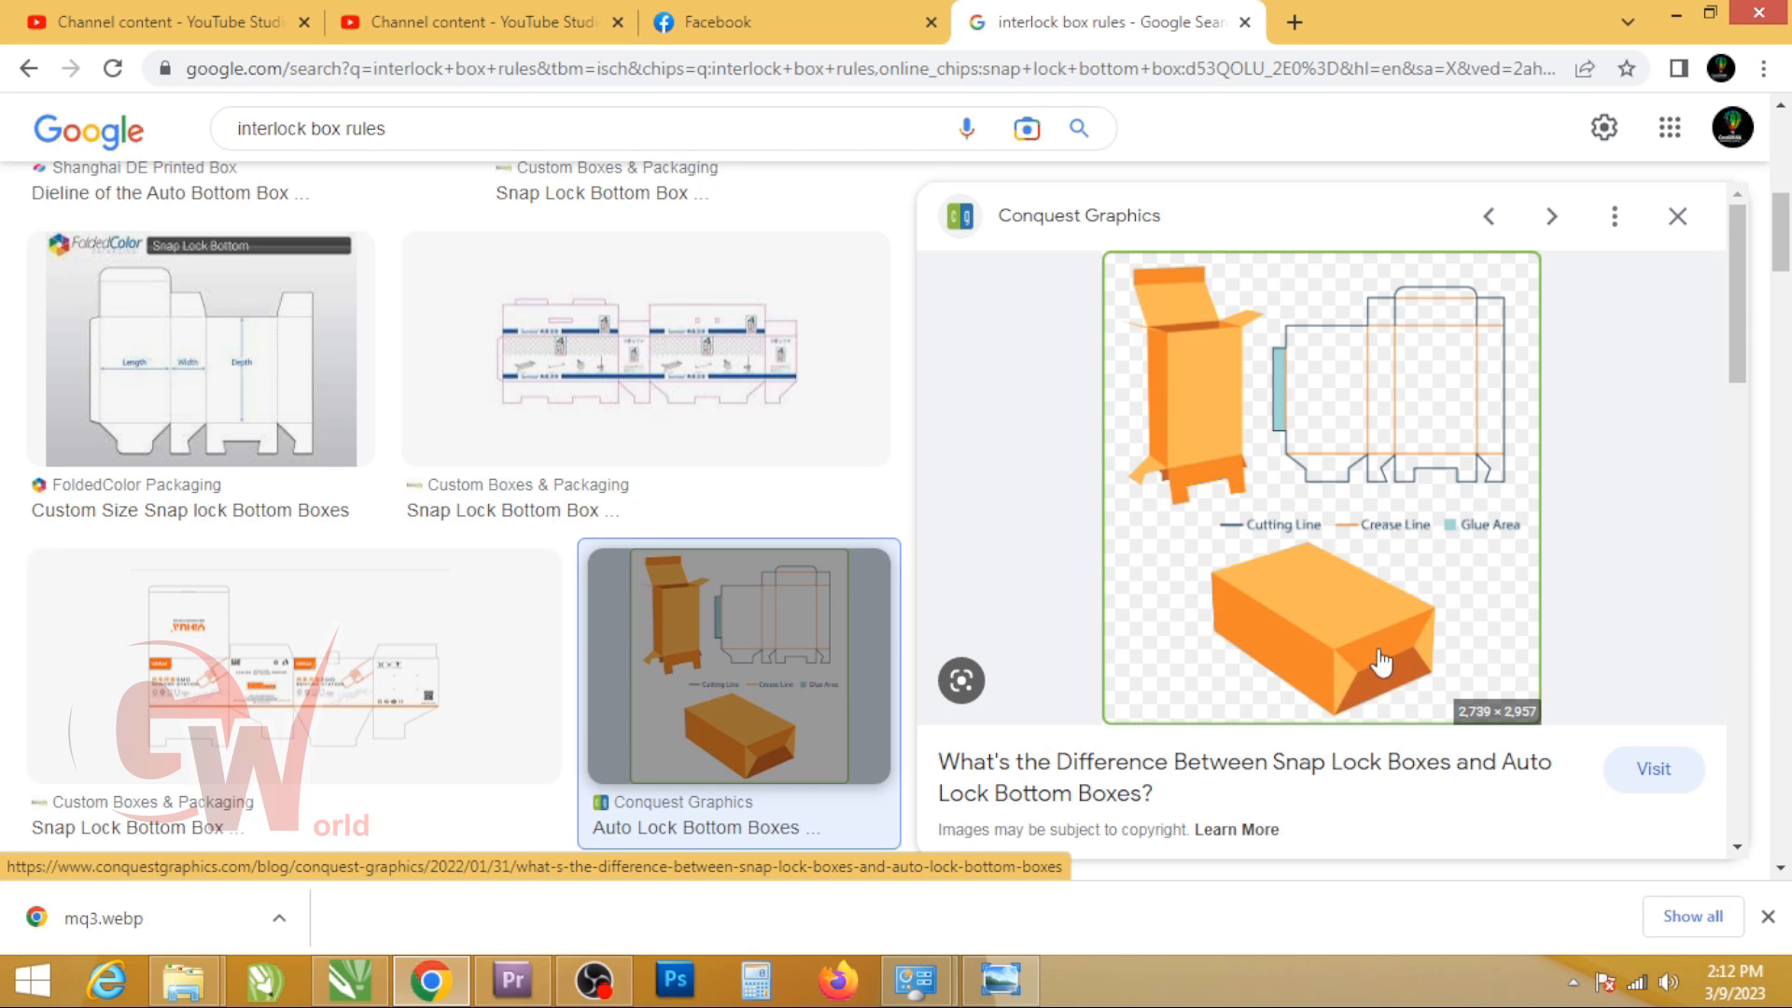
key("alt+Tab")
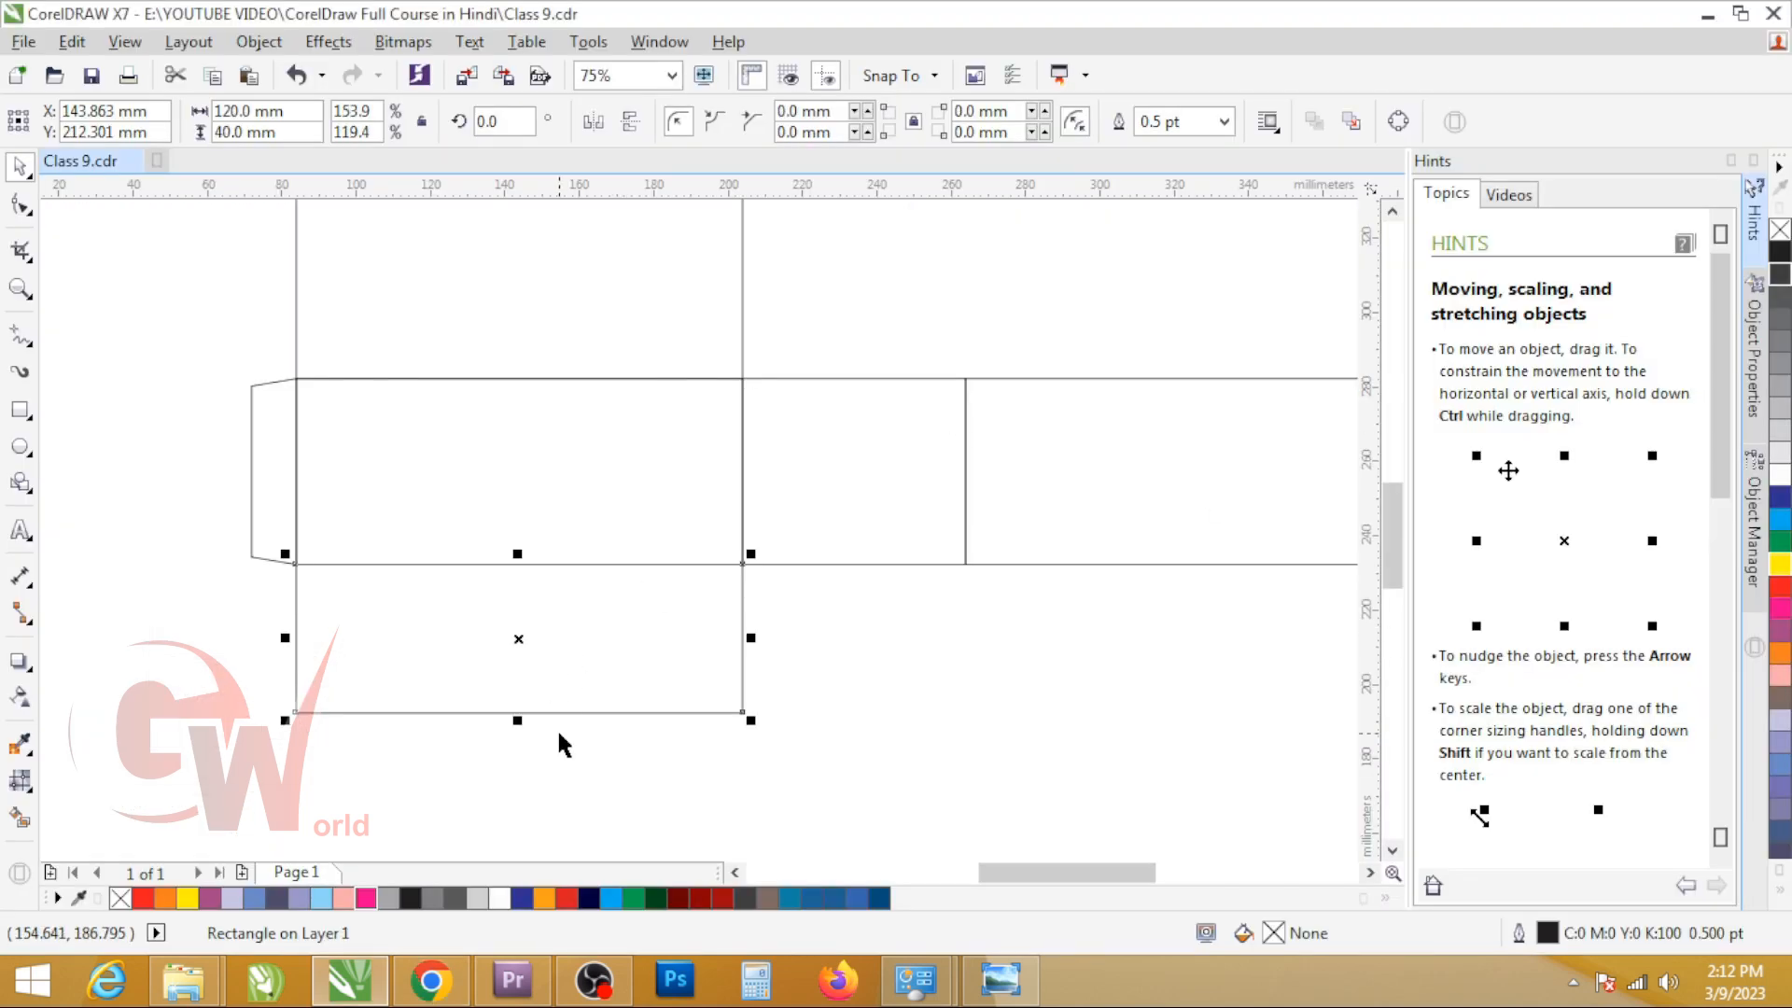
scroll(611, 682, "down", 2)
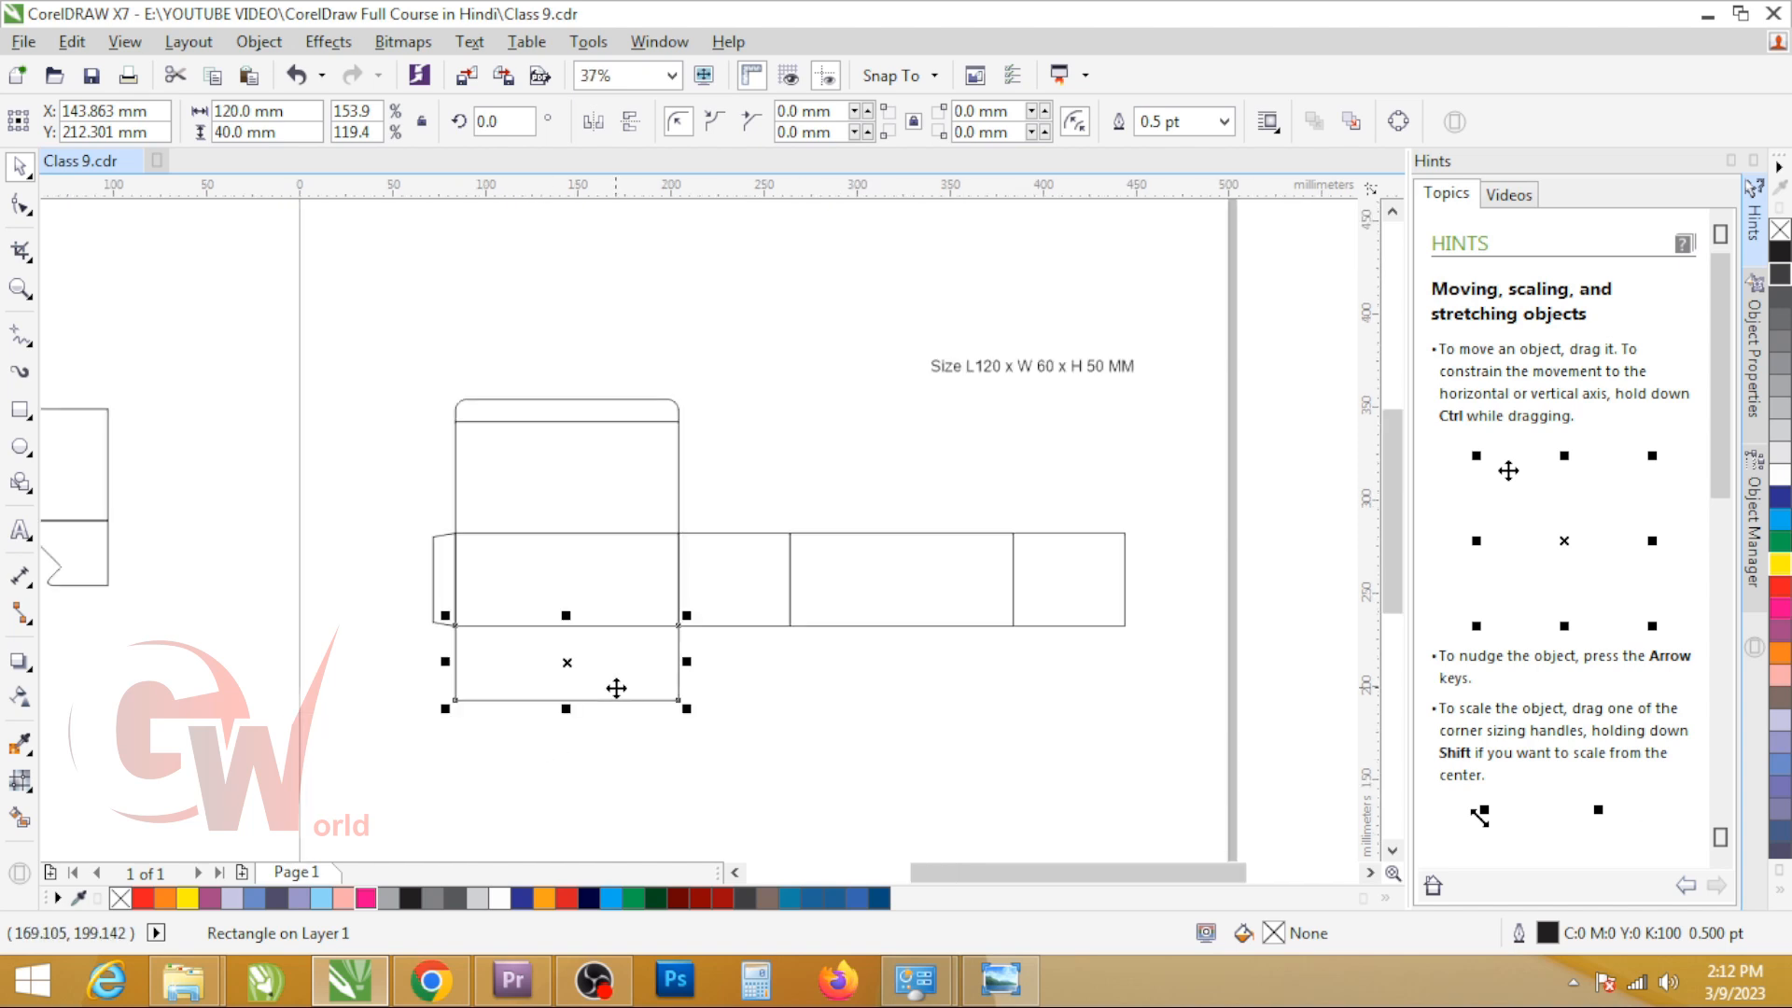
scroll(110, 623, "up", 3)
left_click(268, 653)
scroll(408, 648, "down", 1)
left_click(405, 645)
Step: Rotate the reference dieline's second bottom flap 90° about the fold corner it shares with the third panel
left_click_drag(366, 624, 551, 559)
left_click_drag(168, 700, 687, 816)
key("ctrl+z")
left_click(615, 627)
left_click(602, 628)
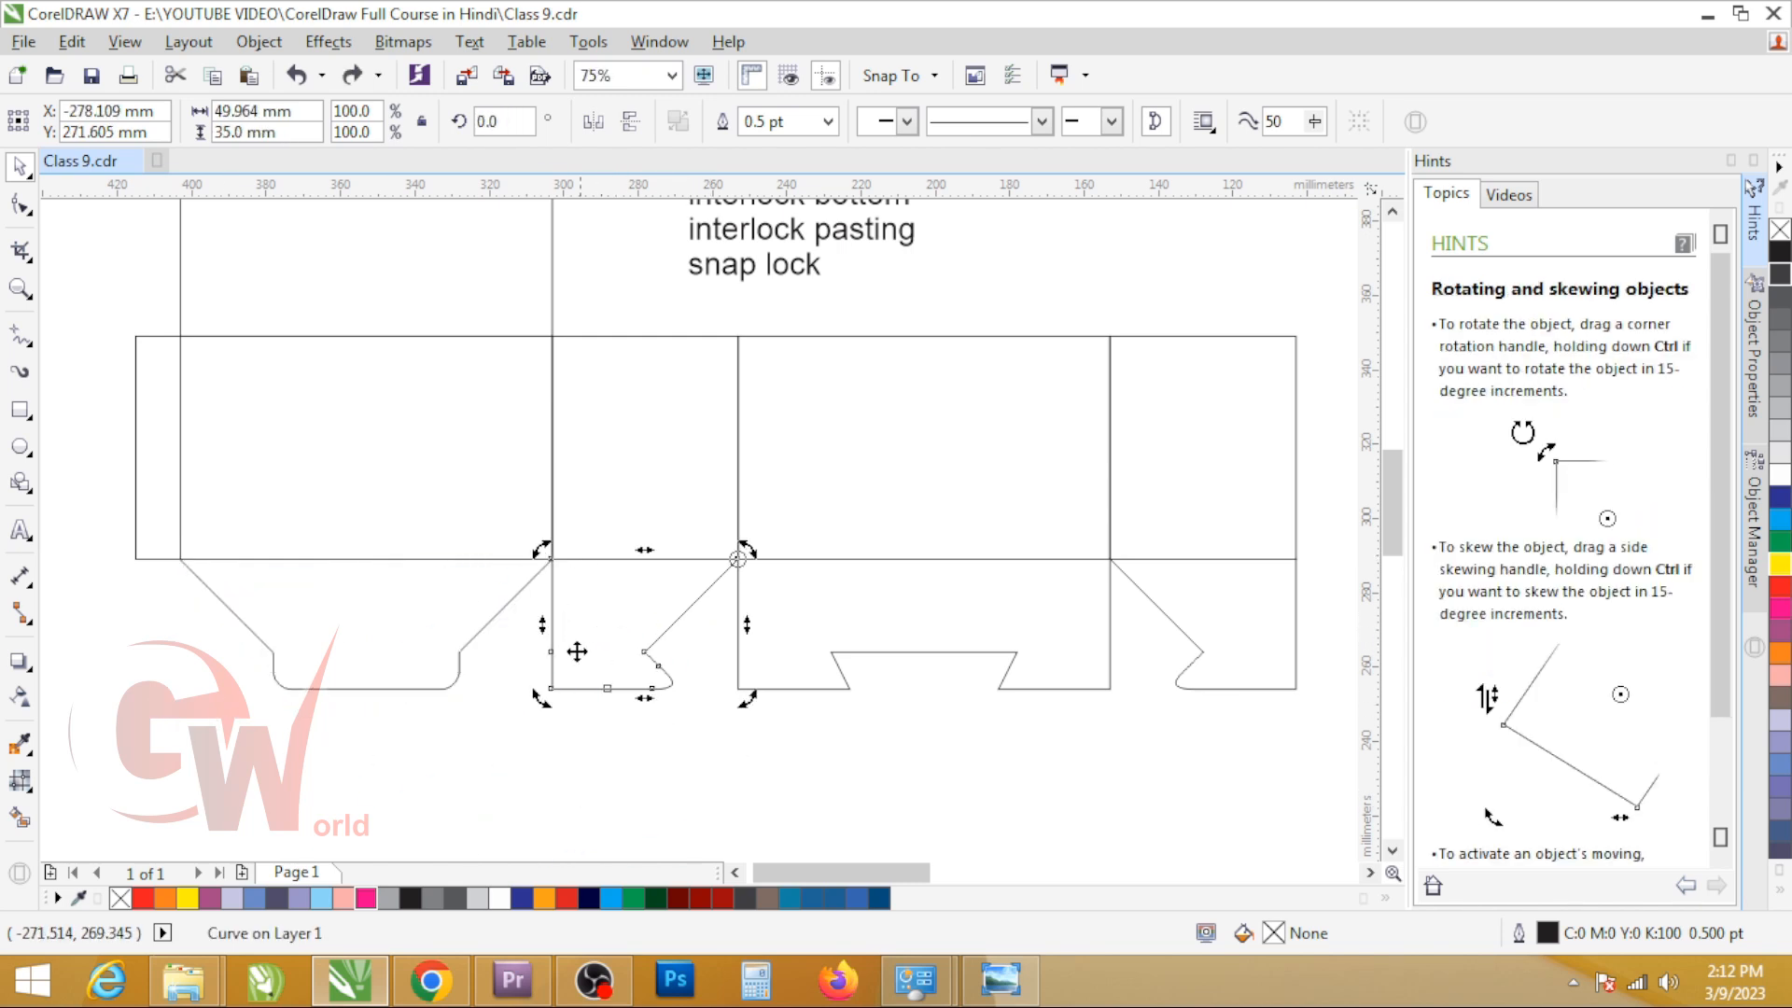
left_click_drag(541, 698, 856, 666)
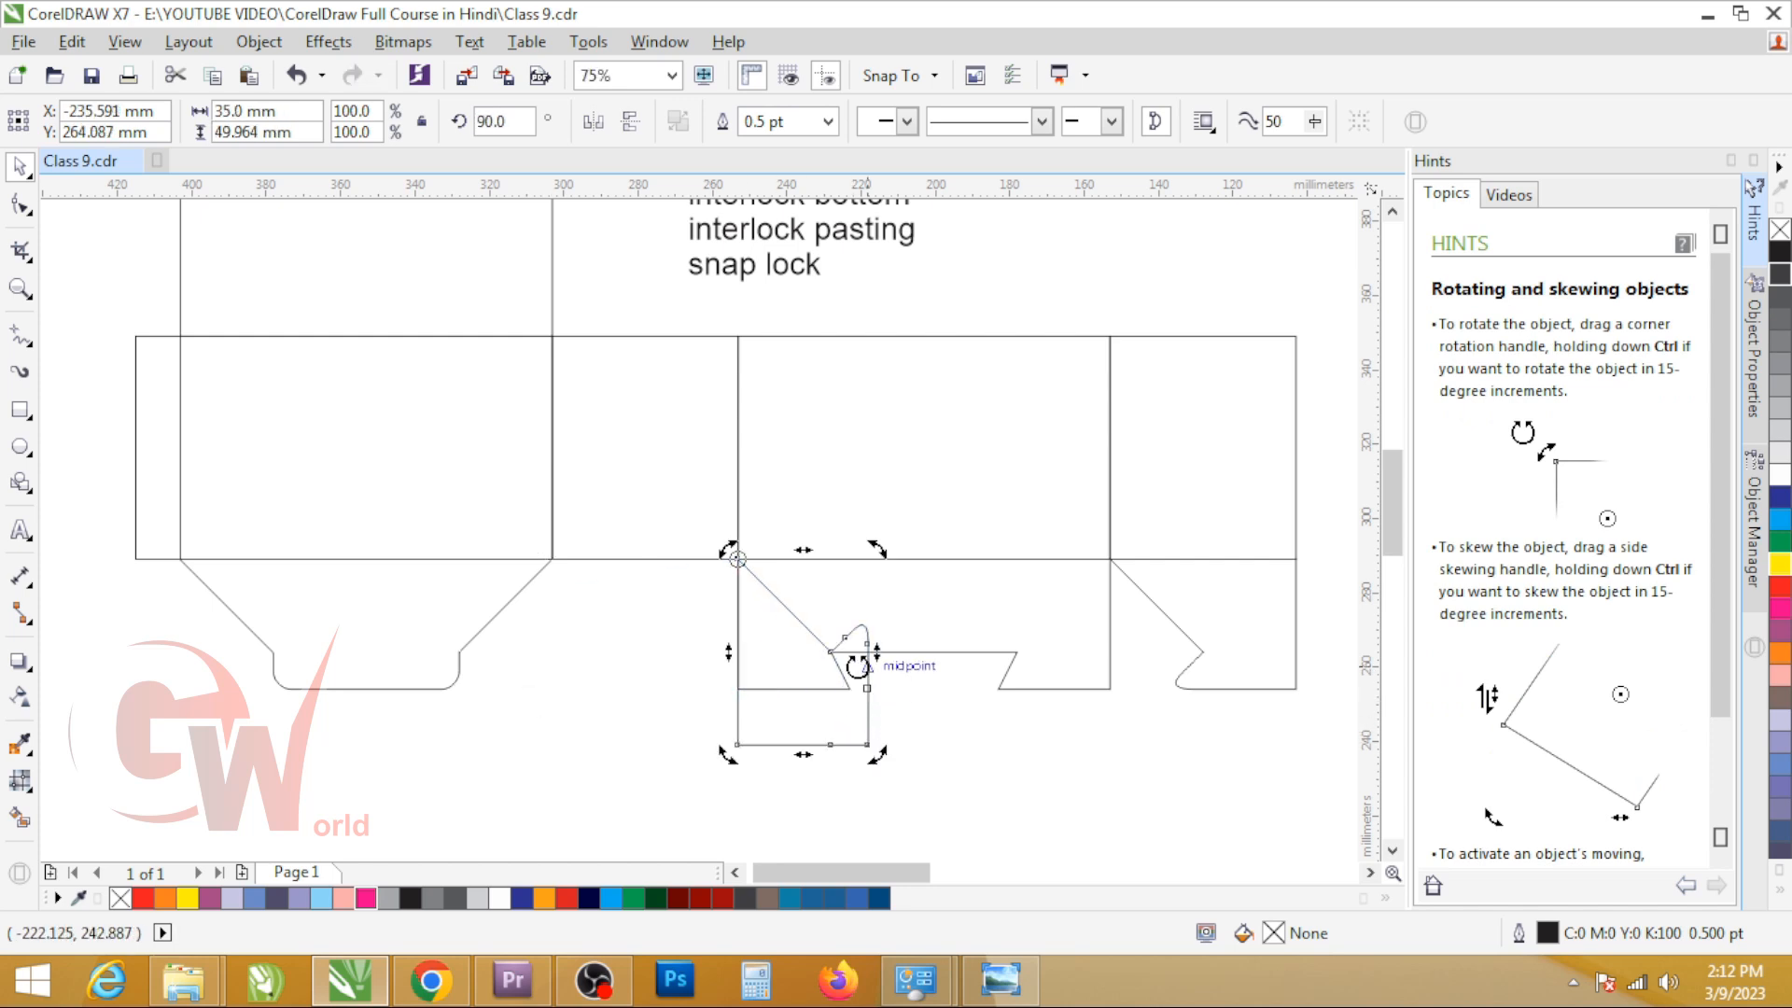
Step: Measure where the rotated flap meets the third panel's notched flap using temporary rectangles, and delete them
scroll(857, 666, "up", 2)
left_click(20, 409)
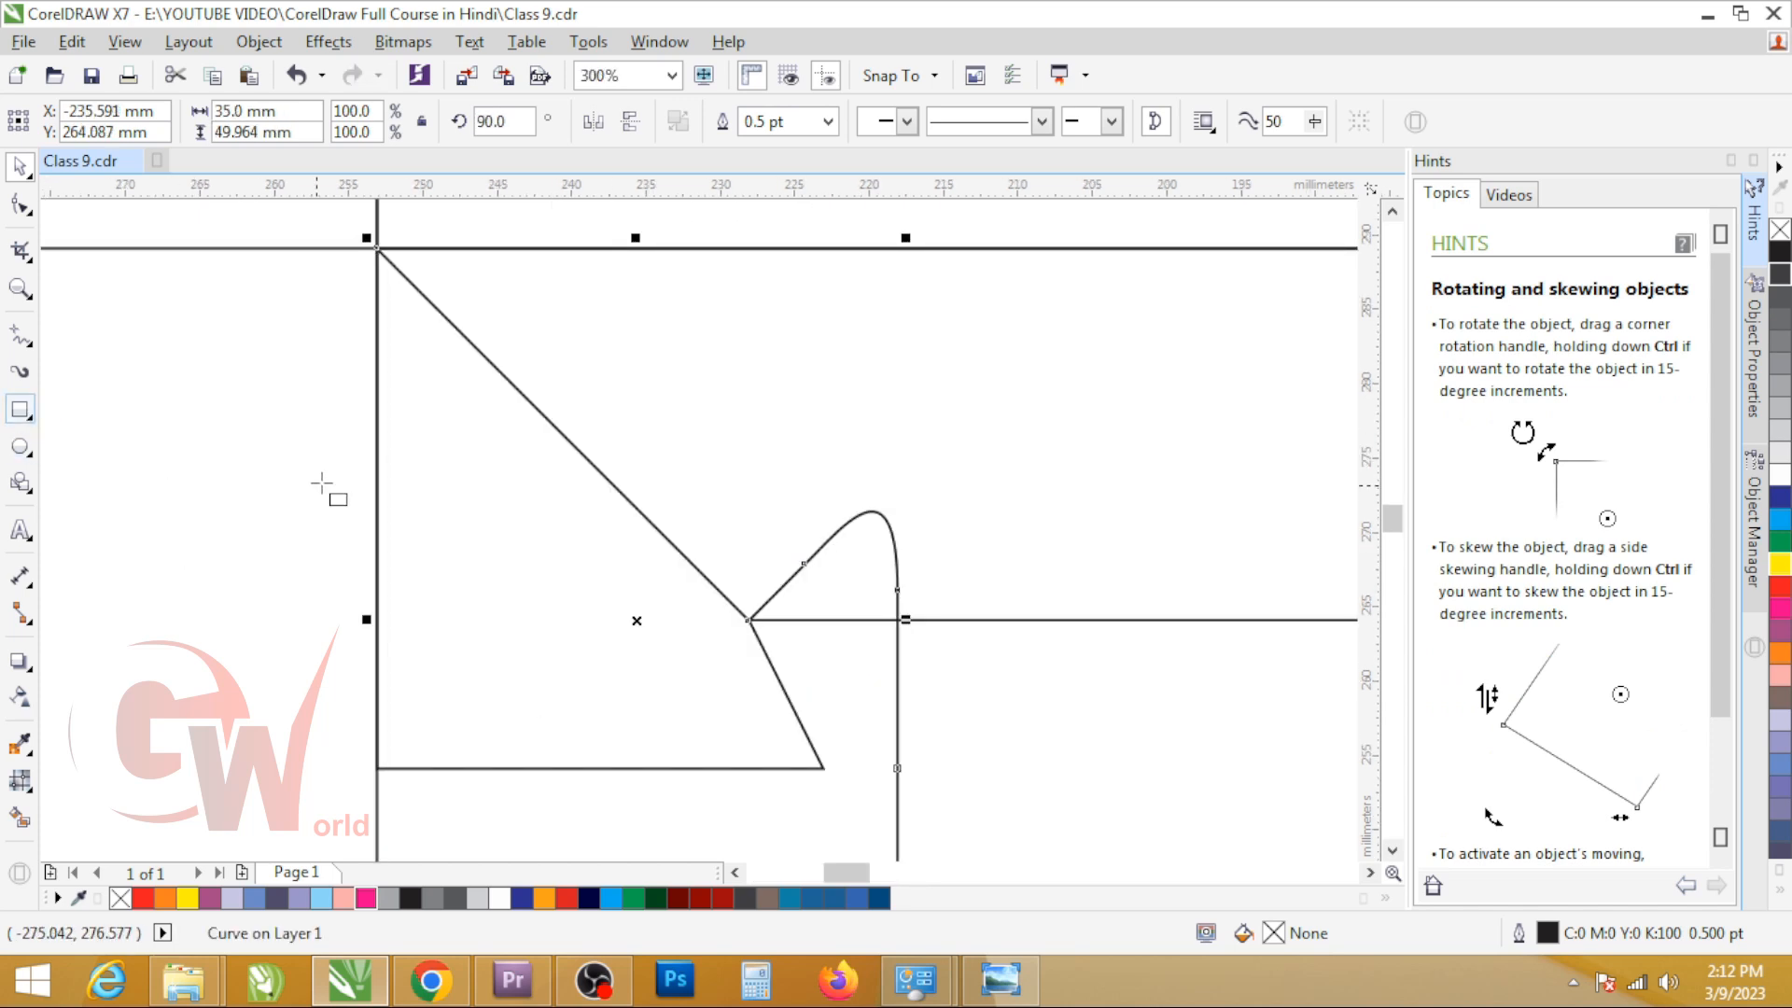
left_click_drag(371, 457, 750, 619)
left_click_drag(874, 511, 814, 768)
scroll(638, 699, "down", 1)
key("Delete")
left_click(694, 618)
key("Delete")
left_click(709, 604)
key("Delete")
Step: Measure the rounded tab of the reference dieline's first bottom flap with a temporary square about 10 mm wide, and delete it
scroll(711, 693, "down", 2)
scroll(463, 690, "up", 2)
left_click_drag(306, 669, 379, 742)
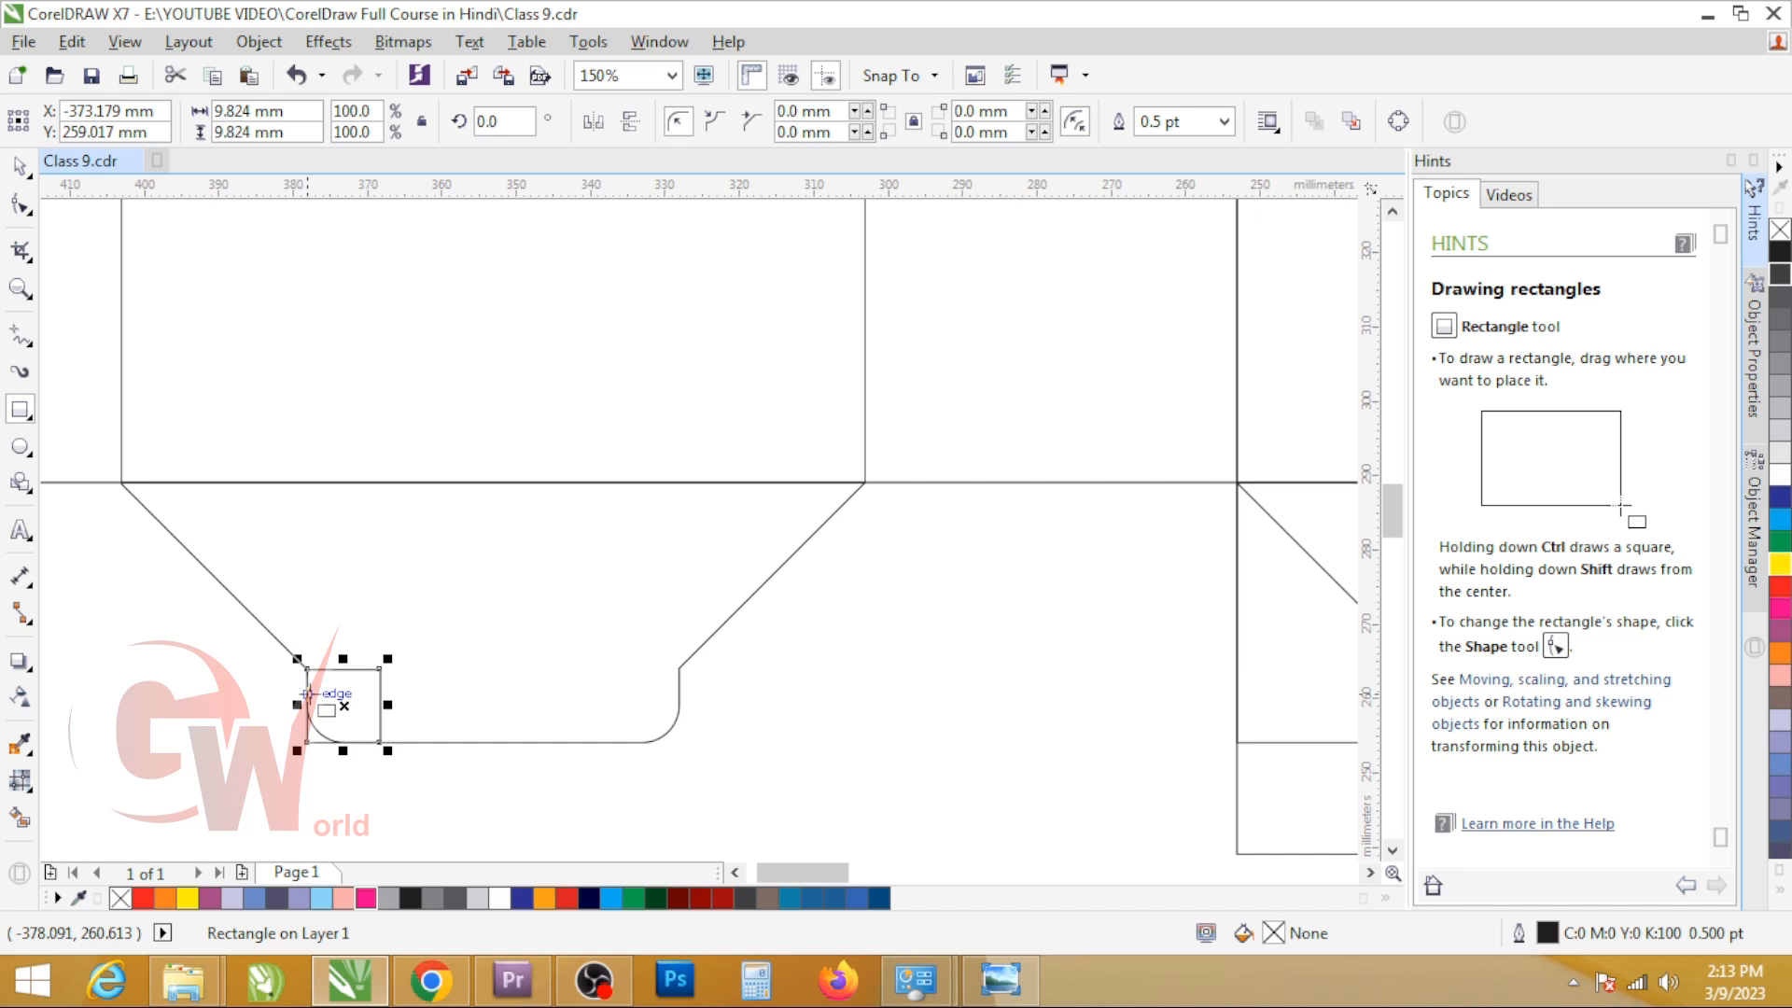
key("Delete")
scroll(307, 695, "down", 4)
Step: Check the second body panel's width against the height of the first bottom flap in the new dieline
key("alt+Tab")
key("alt+Tab")
left_click(853, 758)
scroll(884, 752, "up", 3)
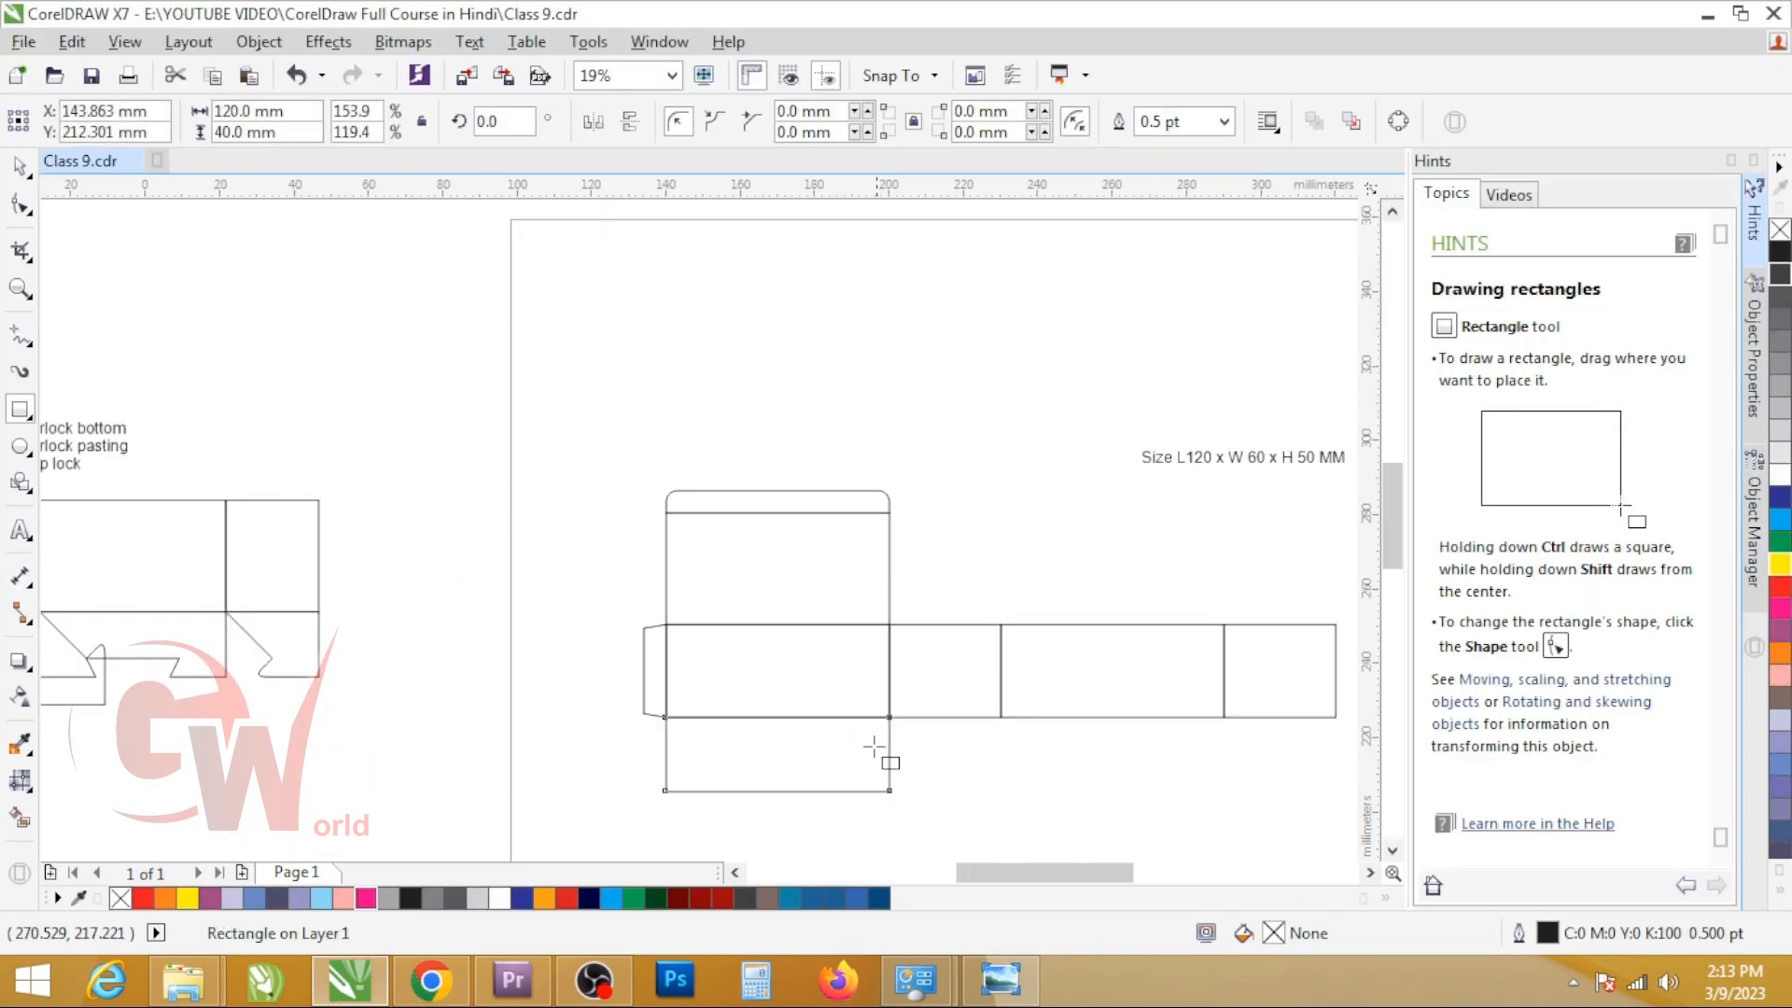
left_click(976, 591)
scroll(831, 608, "down", 2)
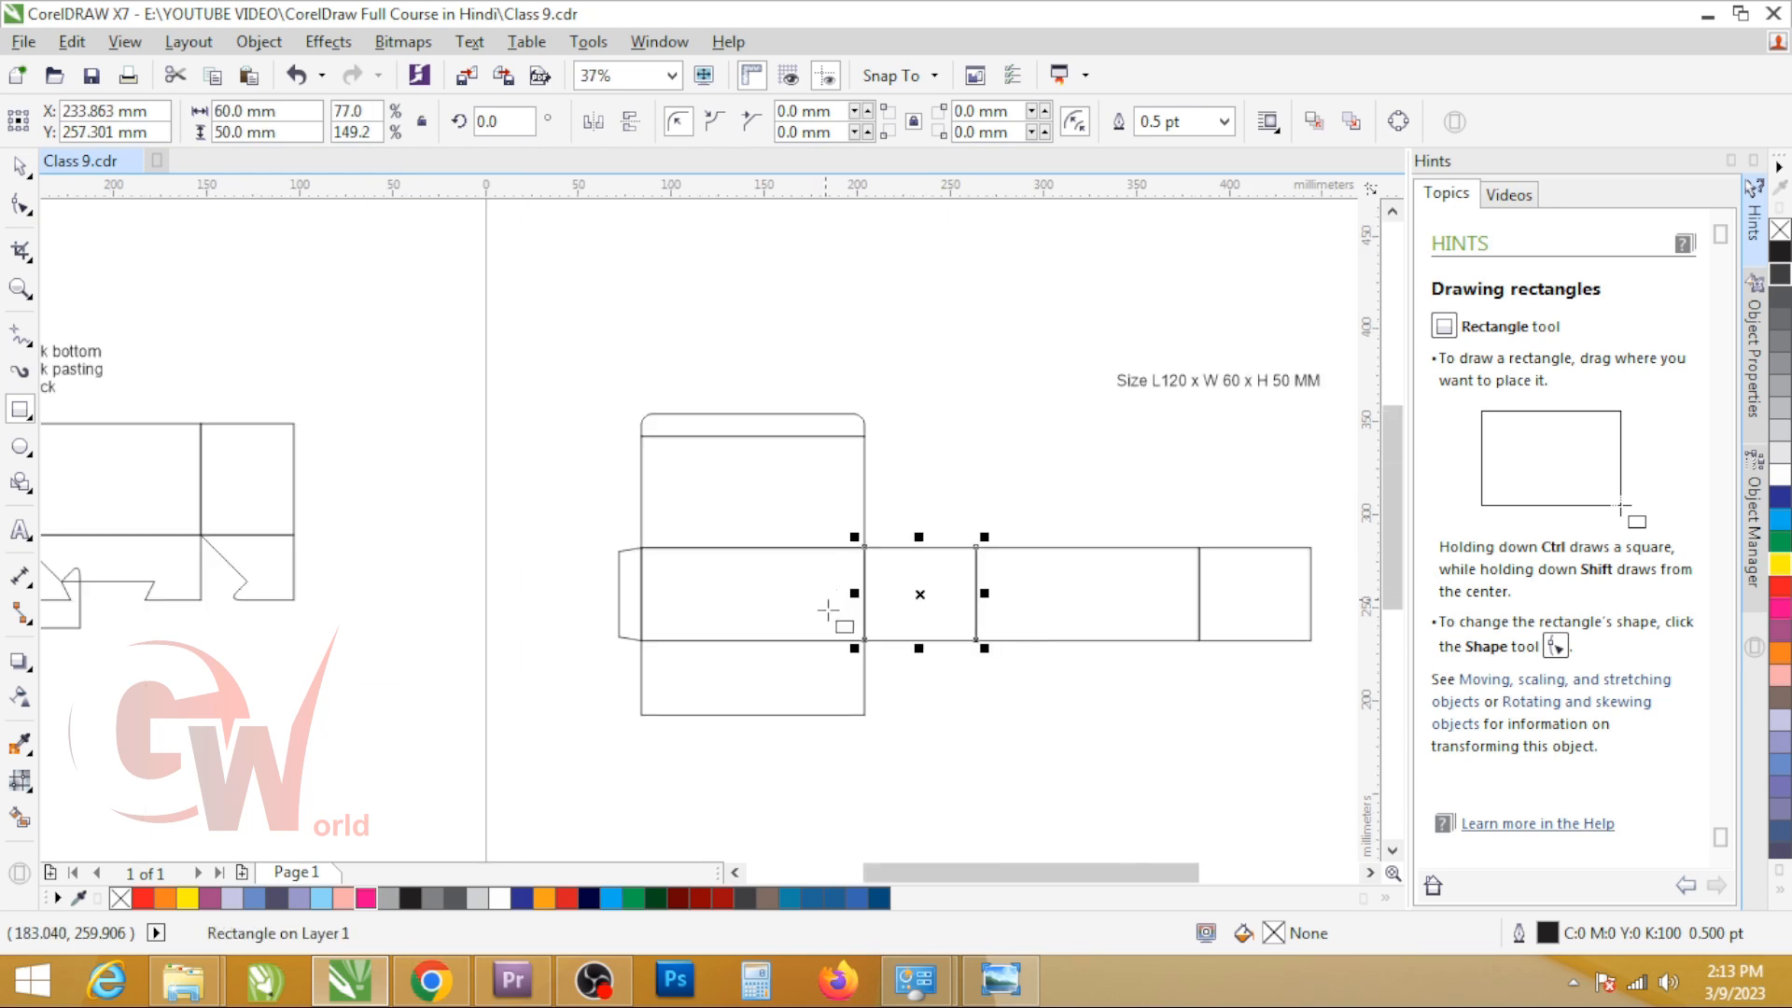
scroll(851, 635, "up", 3)
left_click(810, 686)
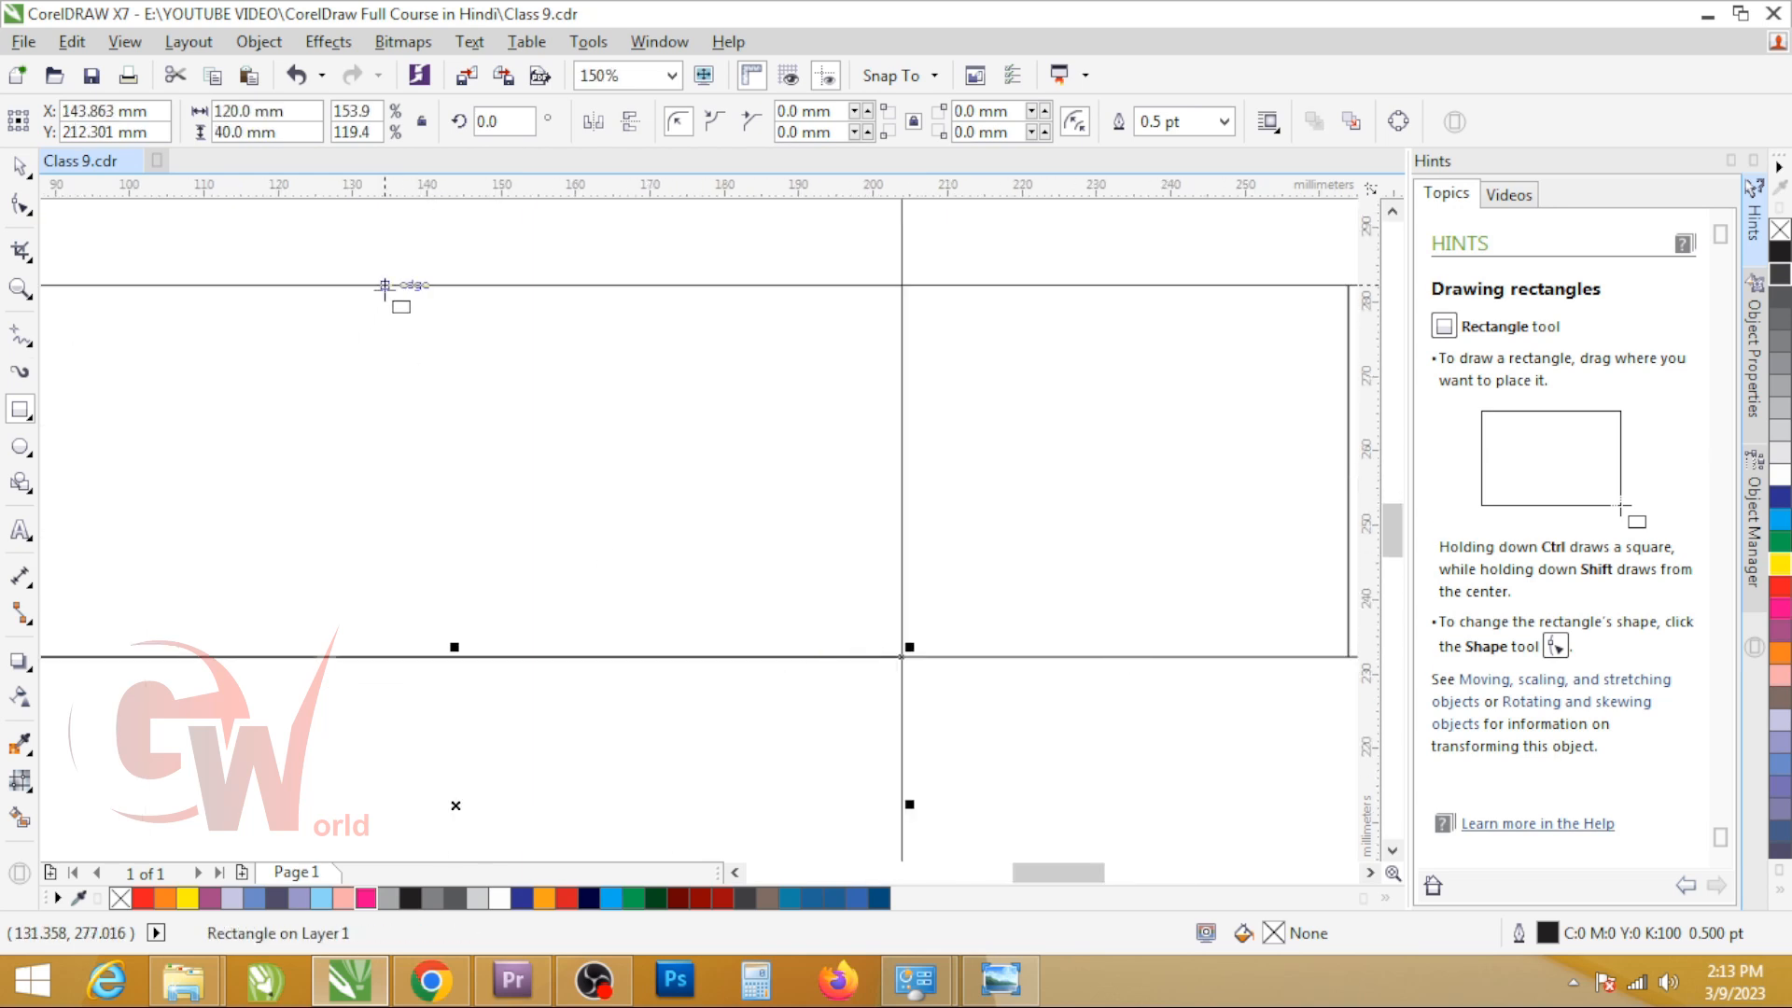
left_click(292, 138)
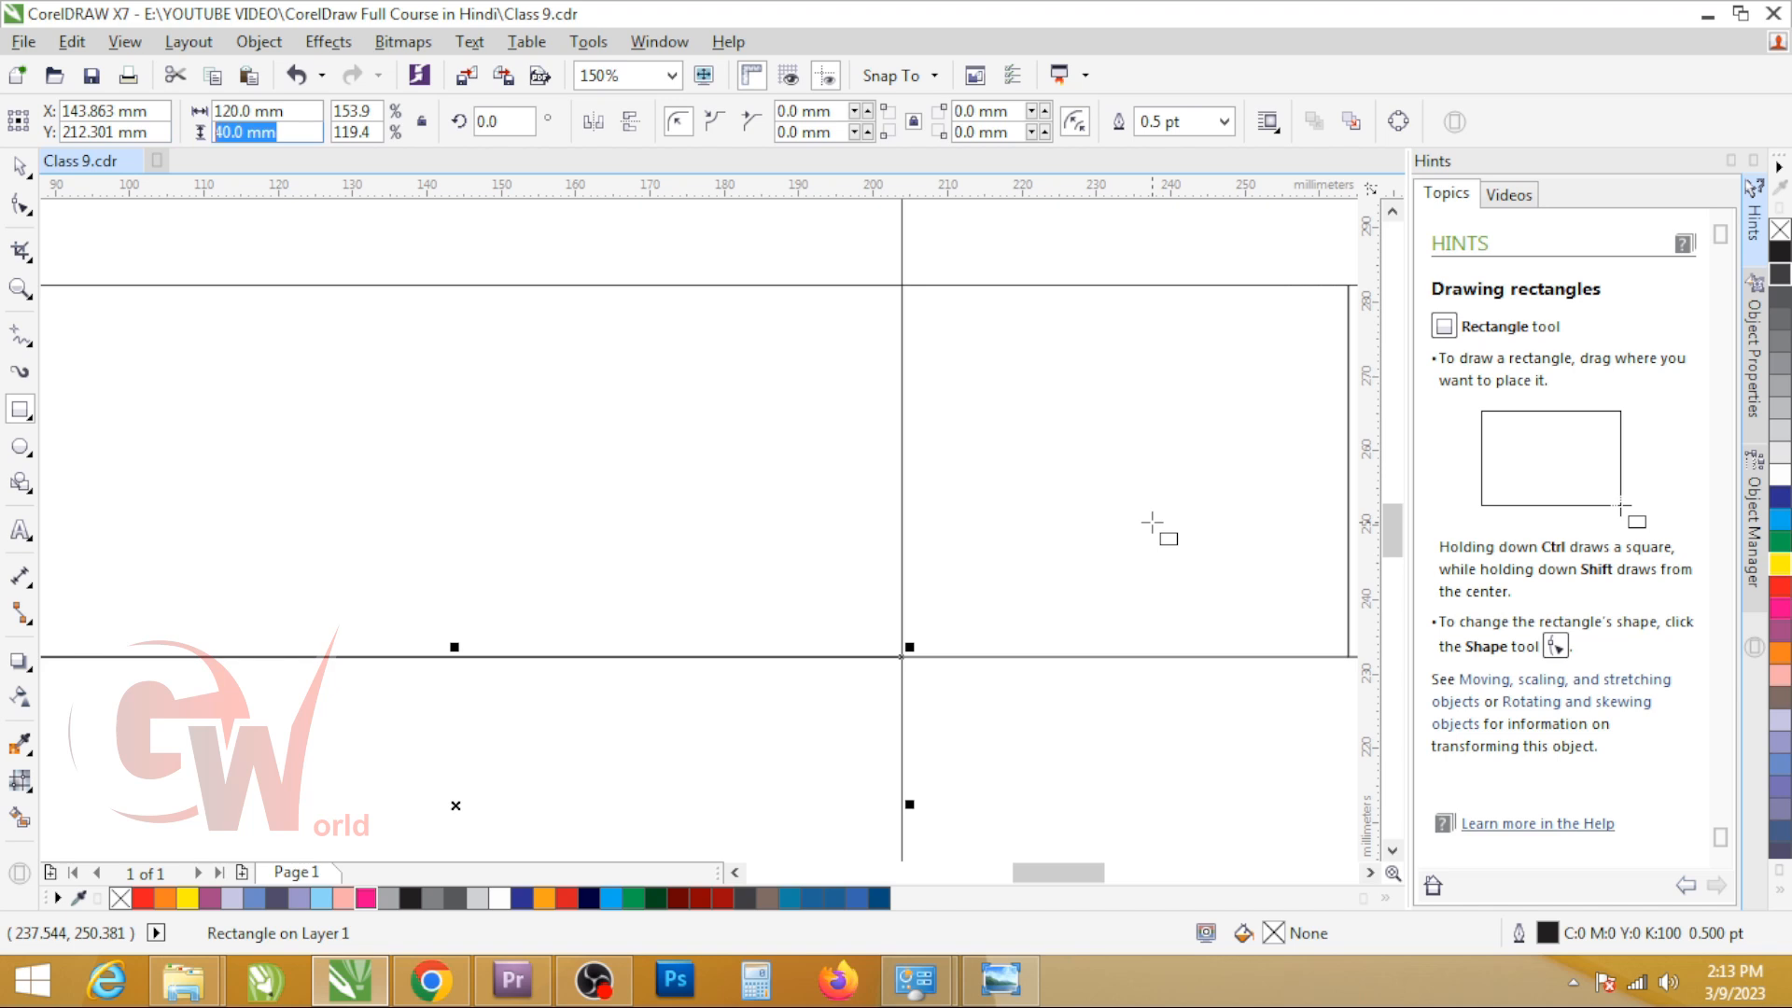
scroll(969, 564, "down", 2)
left_click(952, 561)
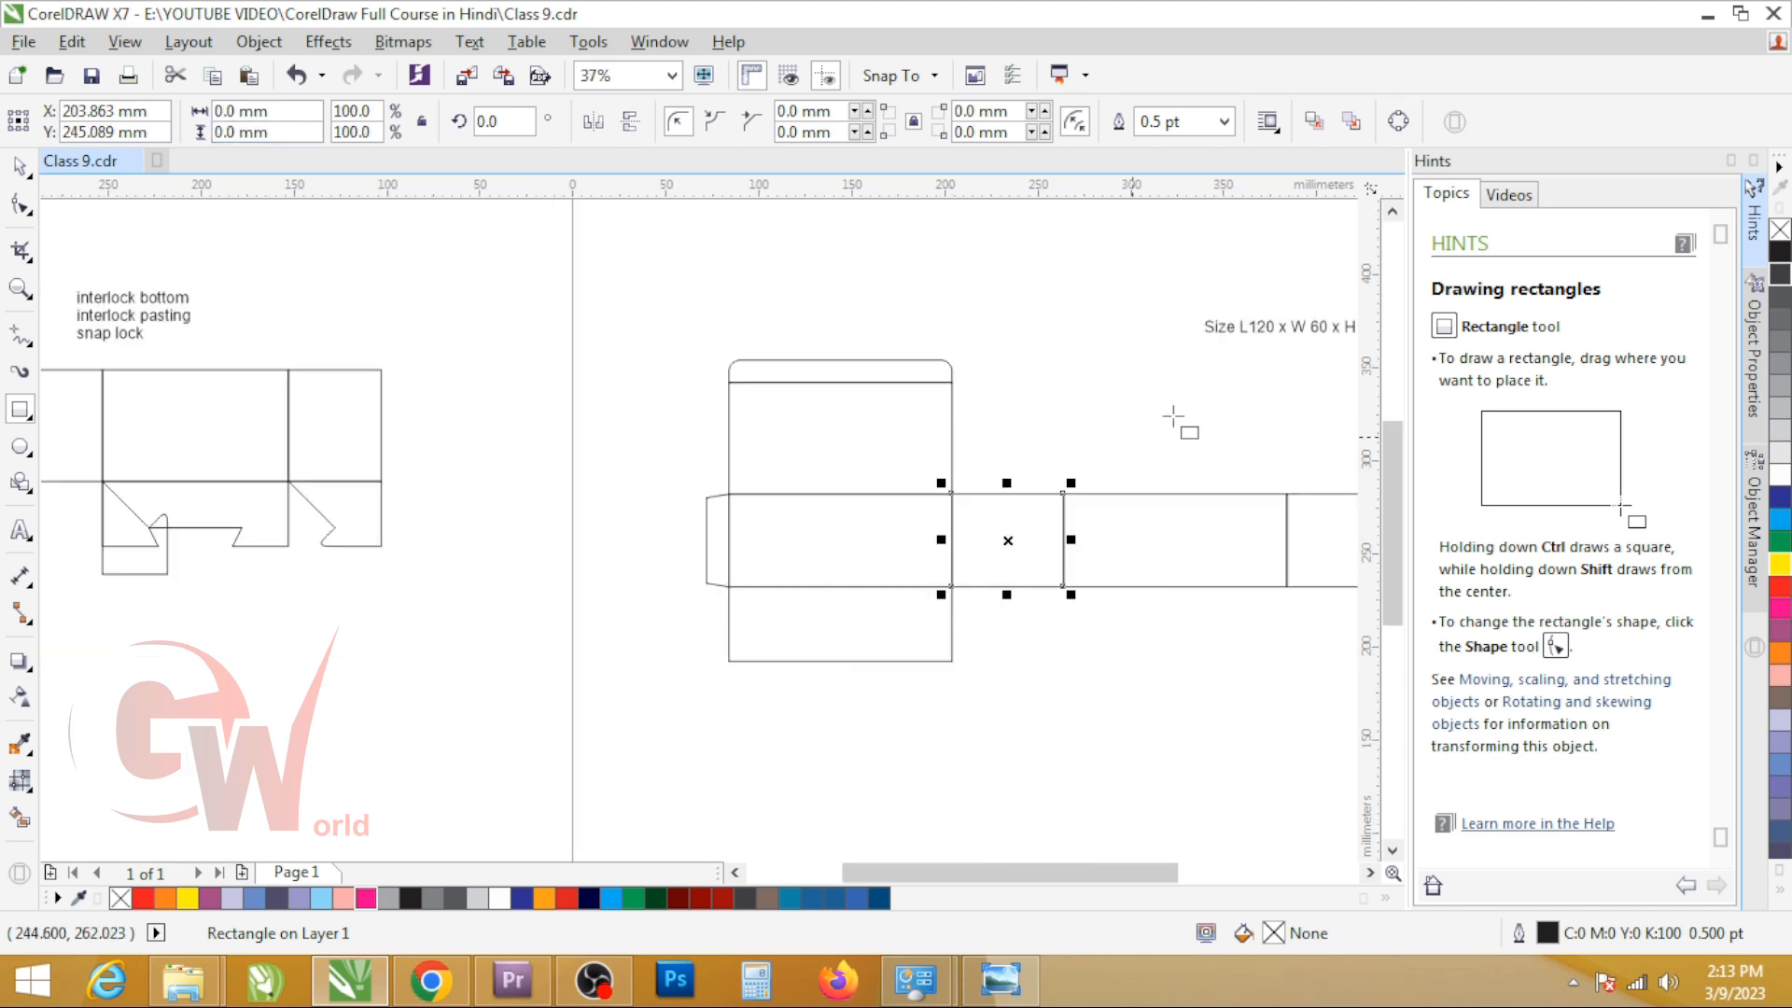
scroll(1056, 388, "down", 1)
scroll(1185, 389, "up", 1)
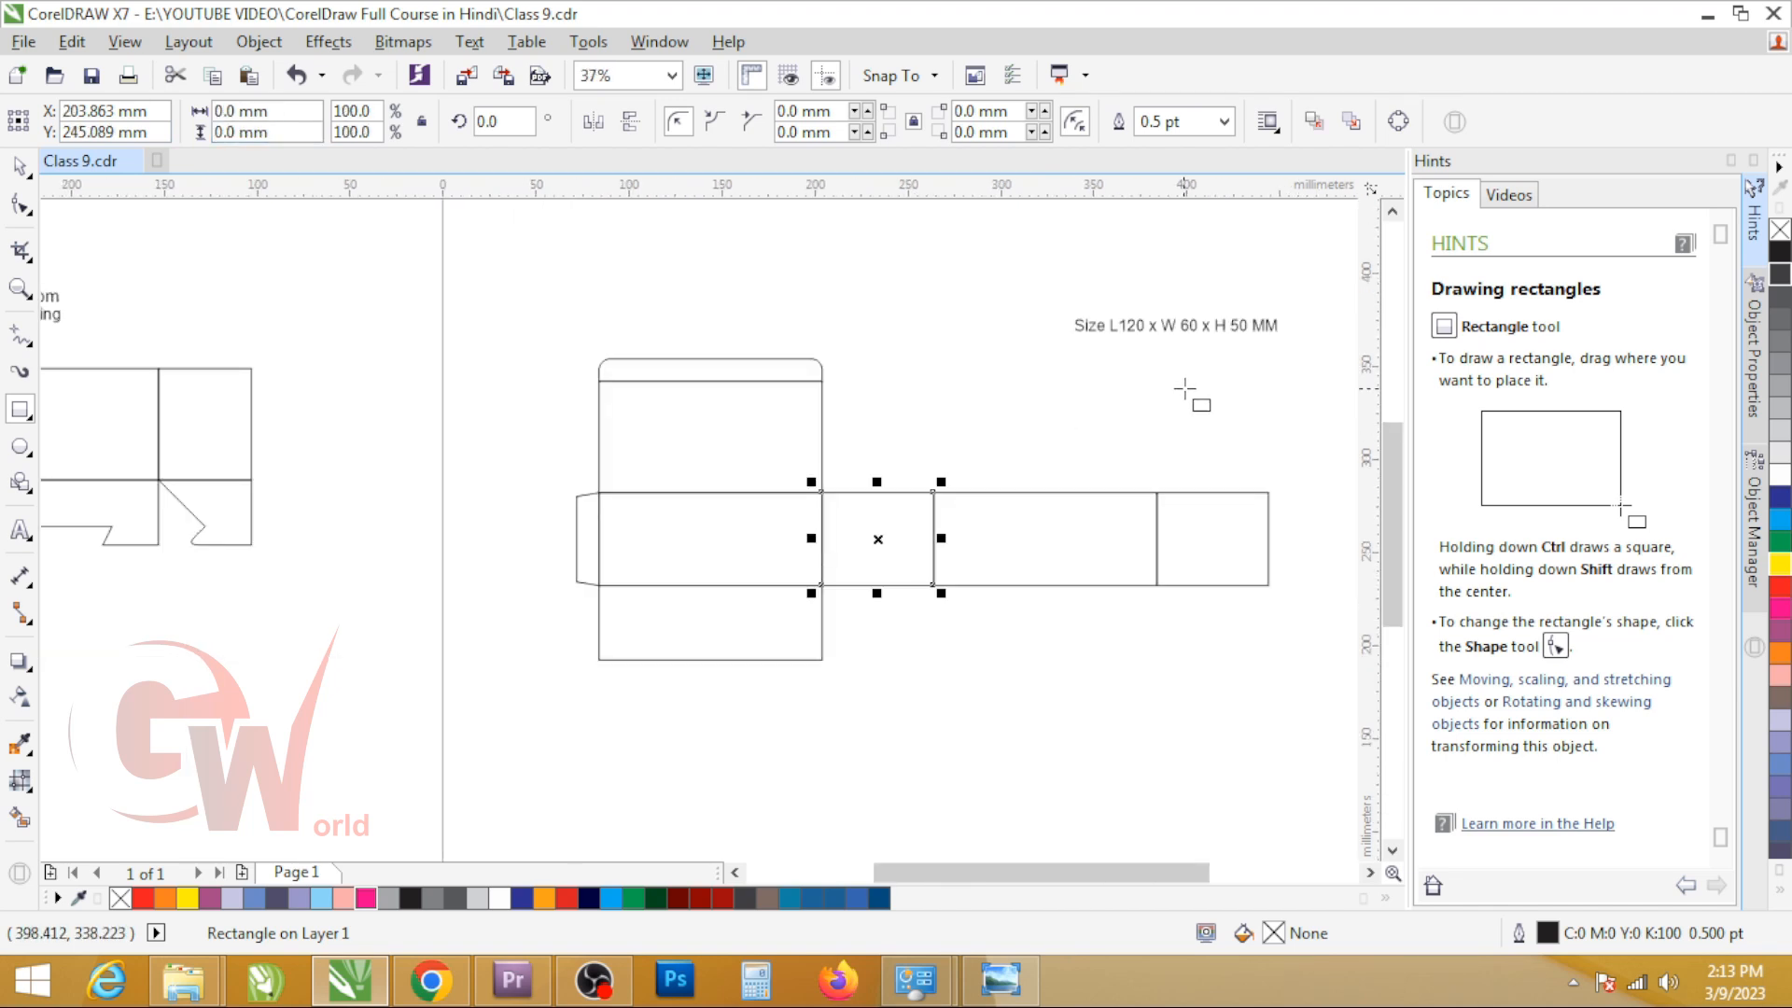
Step: Re-enter the first bottom flap's height as 40 mm
left_click(745, 595)
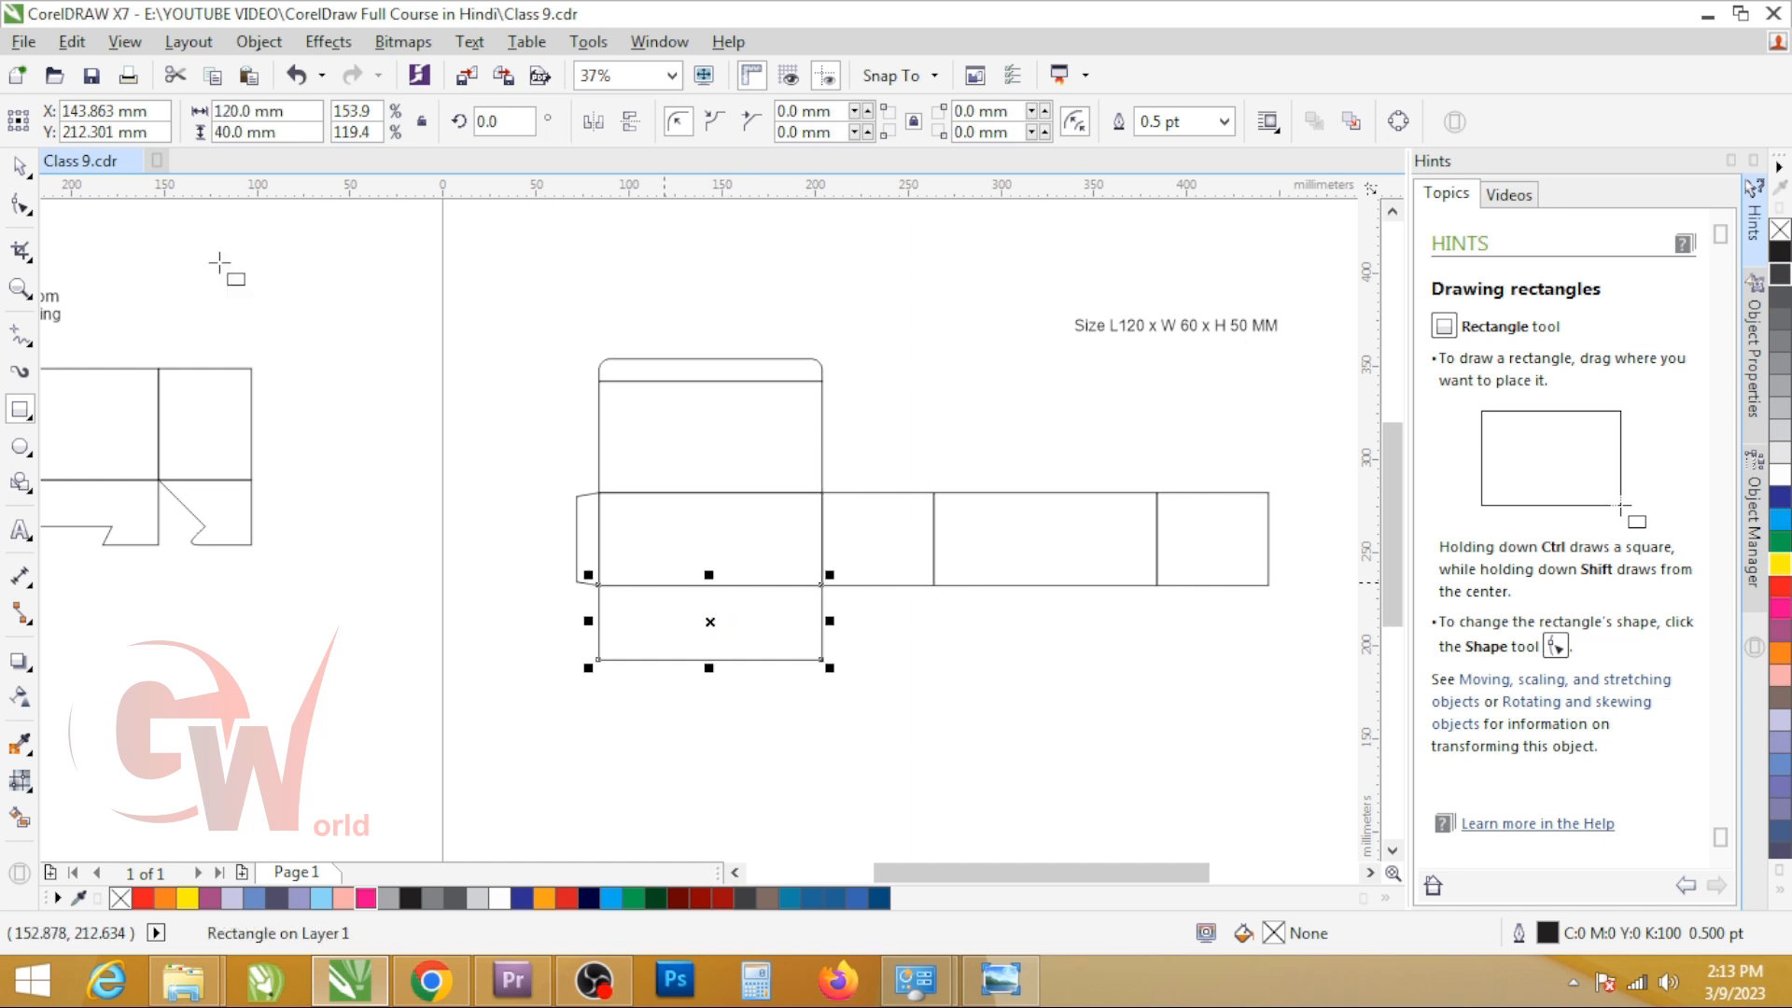
left_click(291, 131)
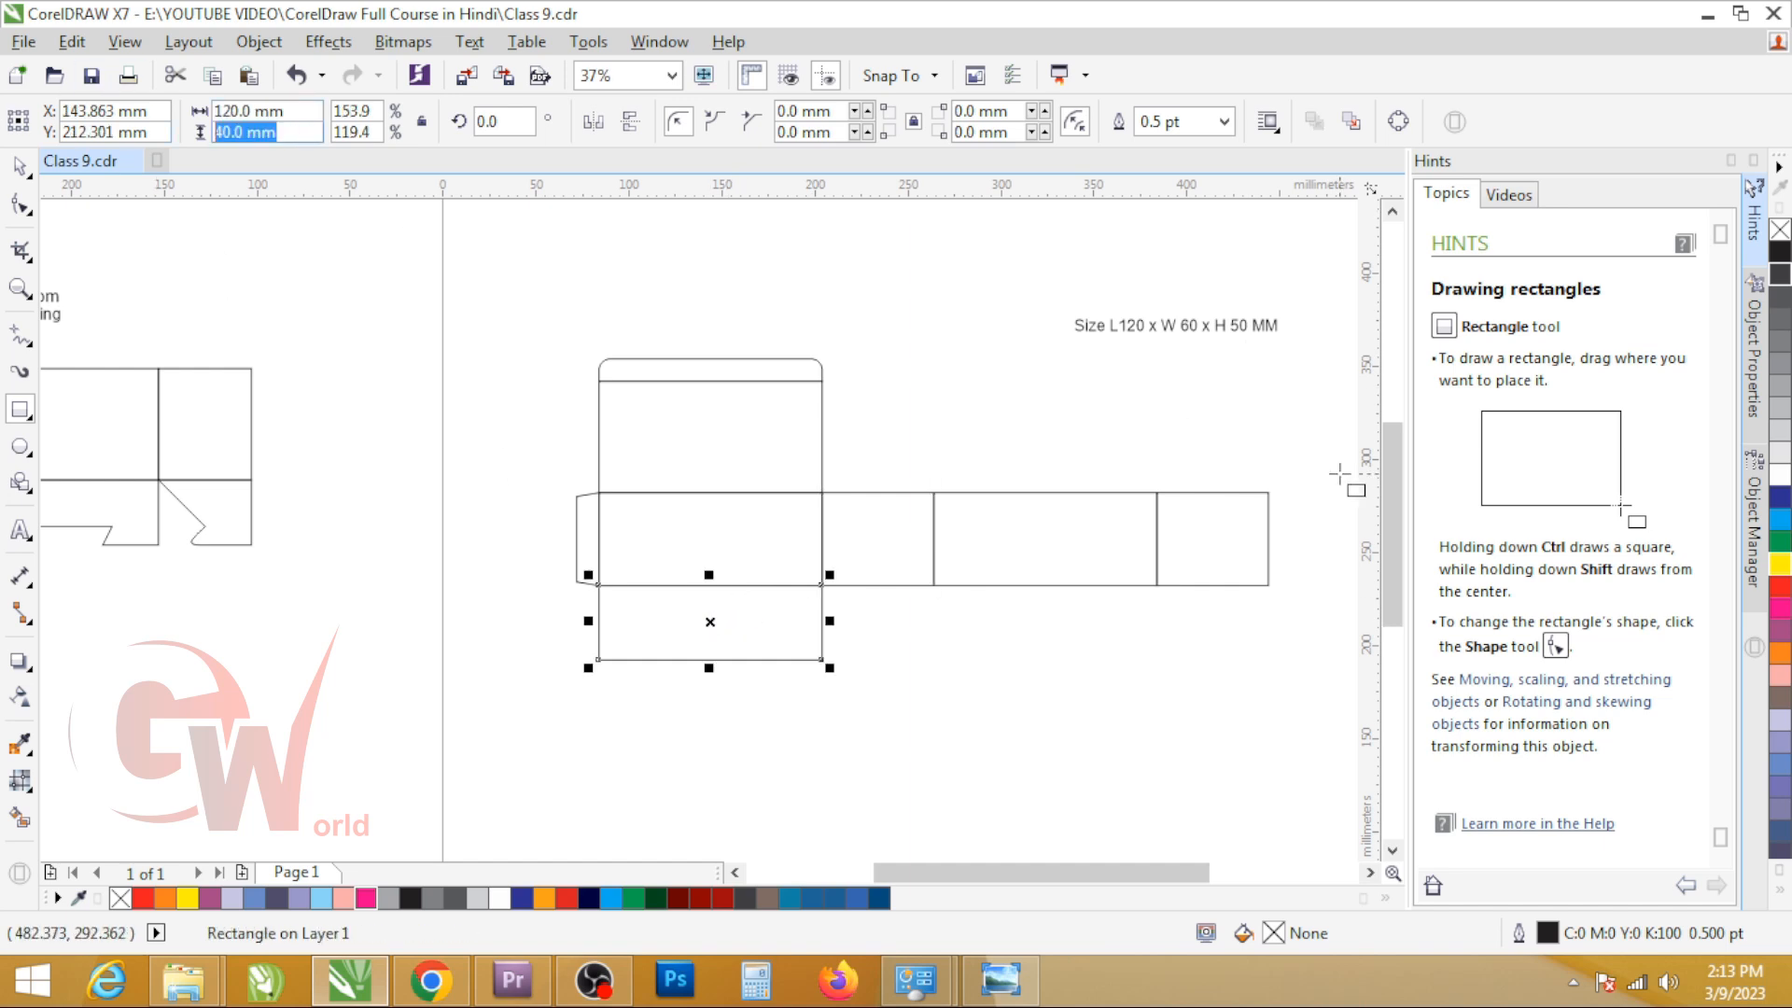
type("6")
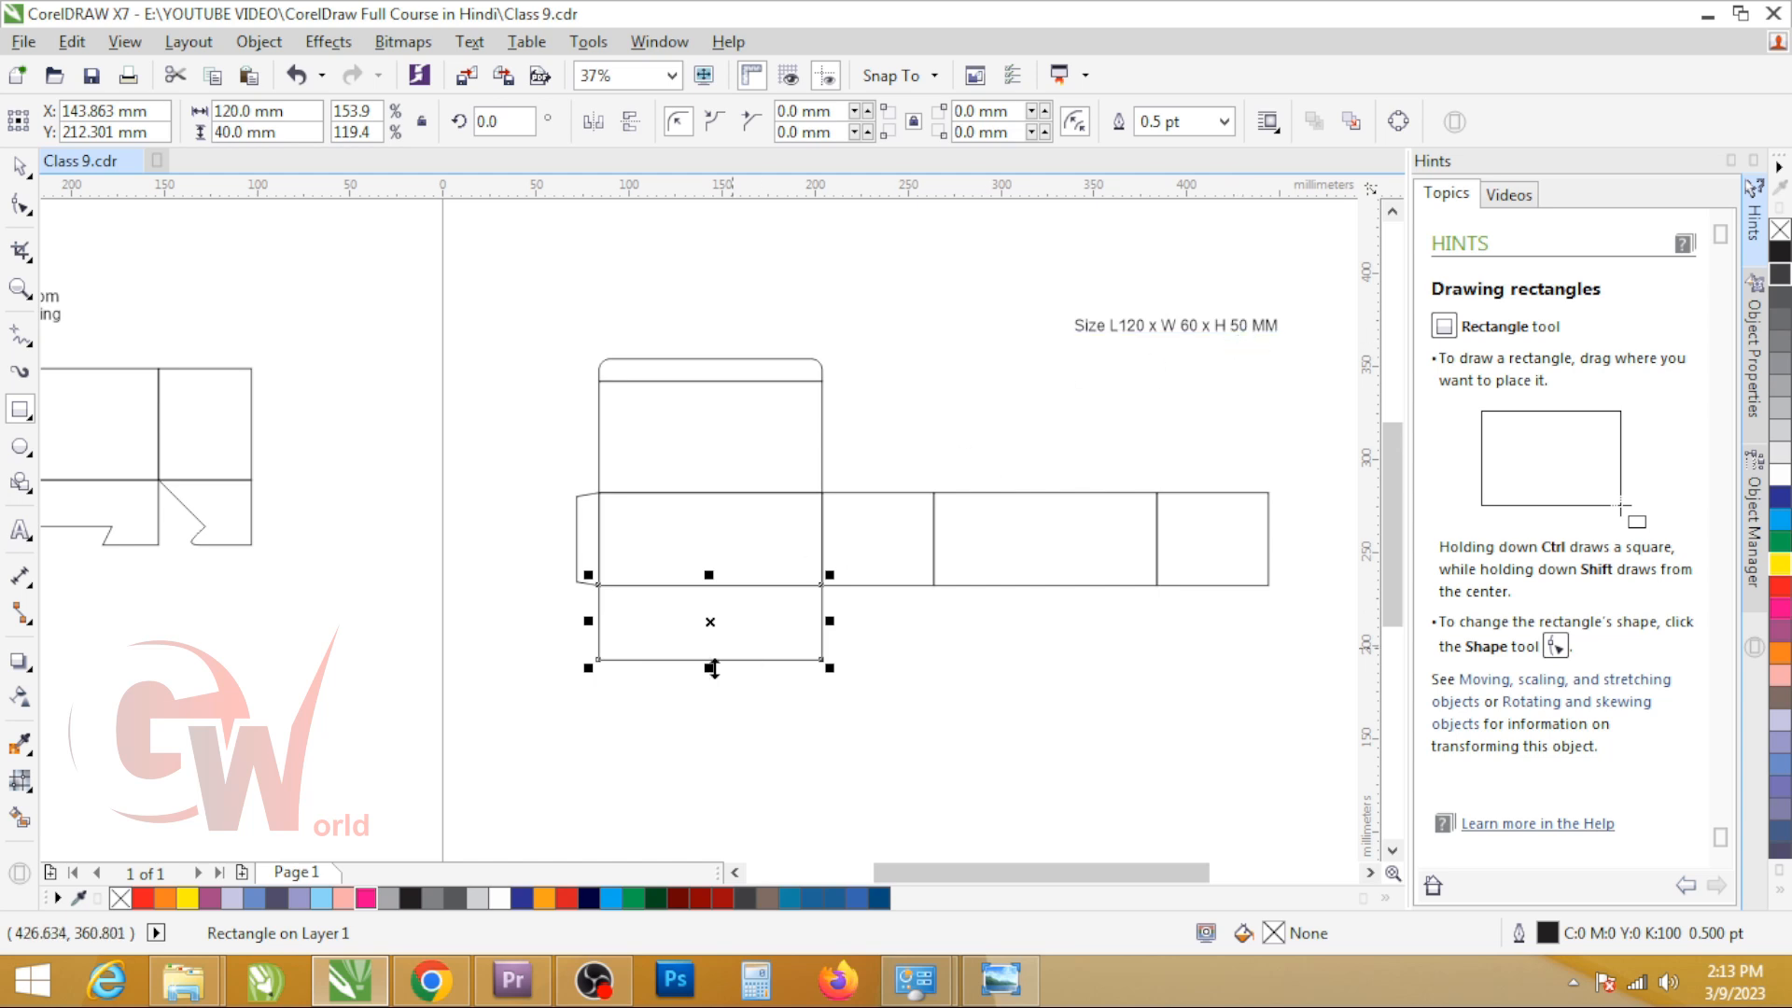
left_click(738, 646)
scroll(747, 617, "up", 2)
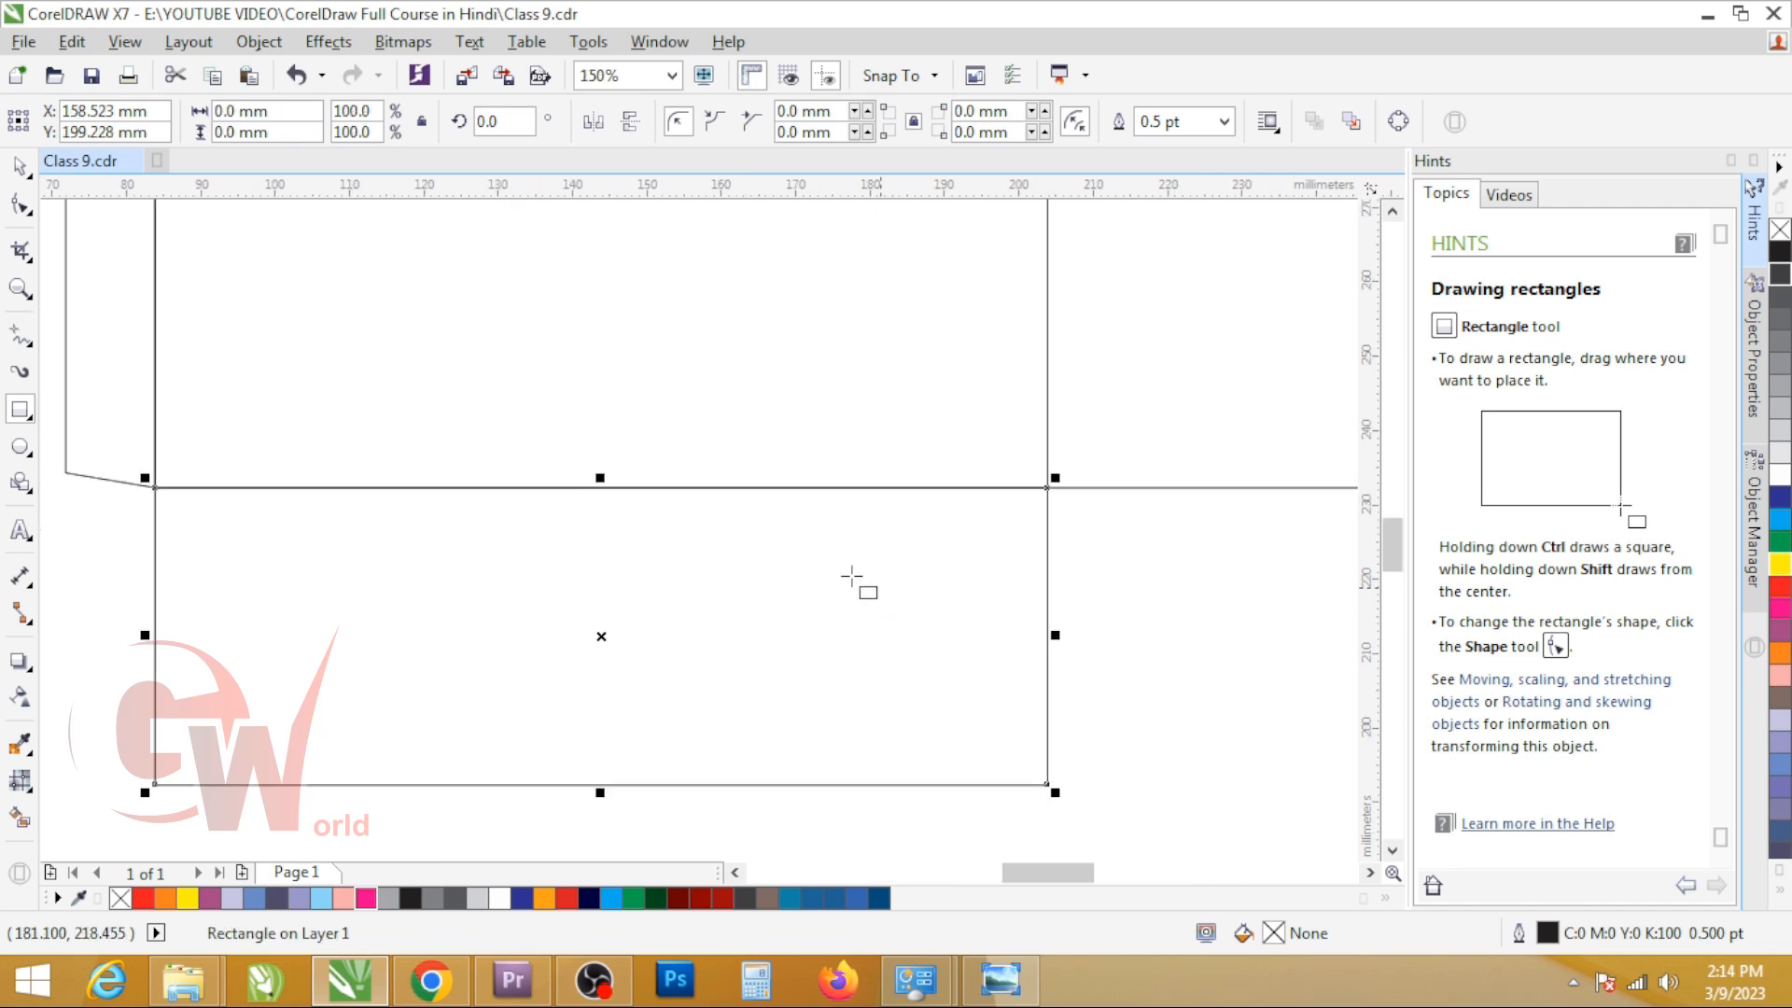
key("space")
left_click(1154, 459)
scroll(798, 603, "down", 1)
left_click(789, 614)
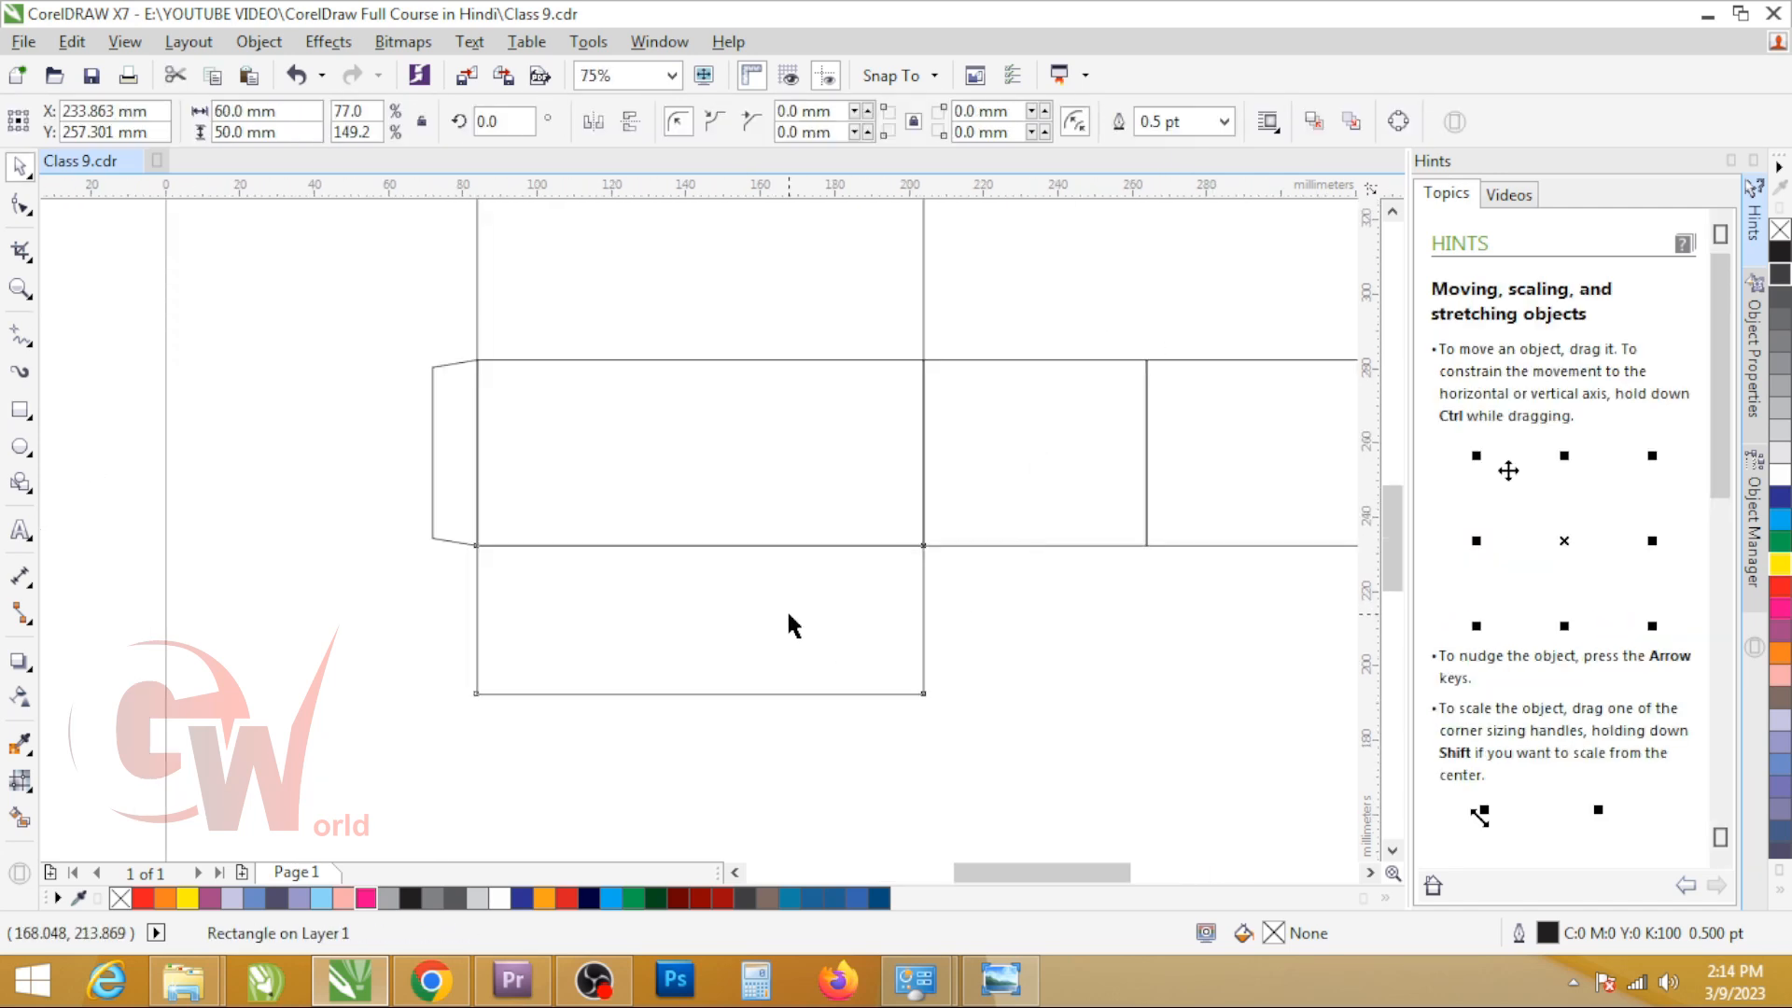
left_click(245, 131)
type("6")
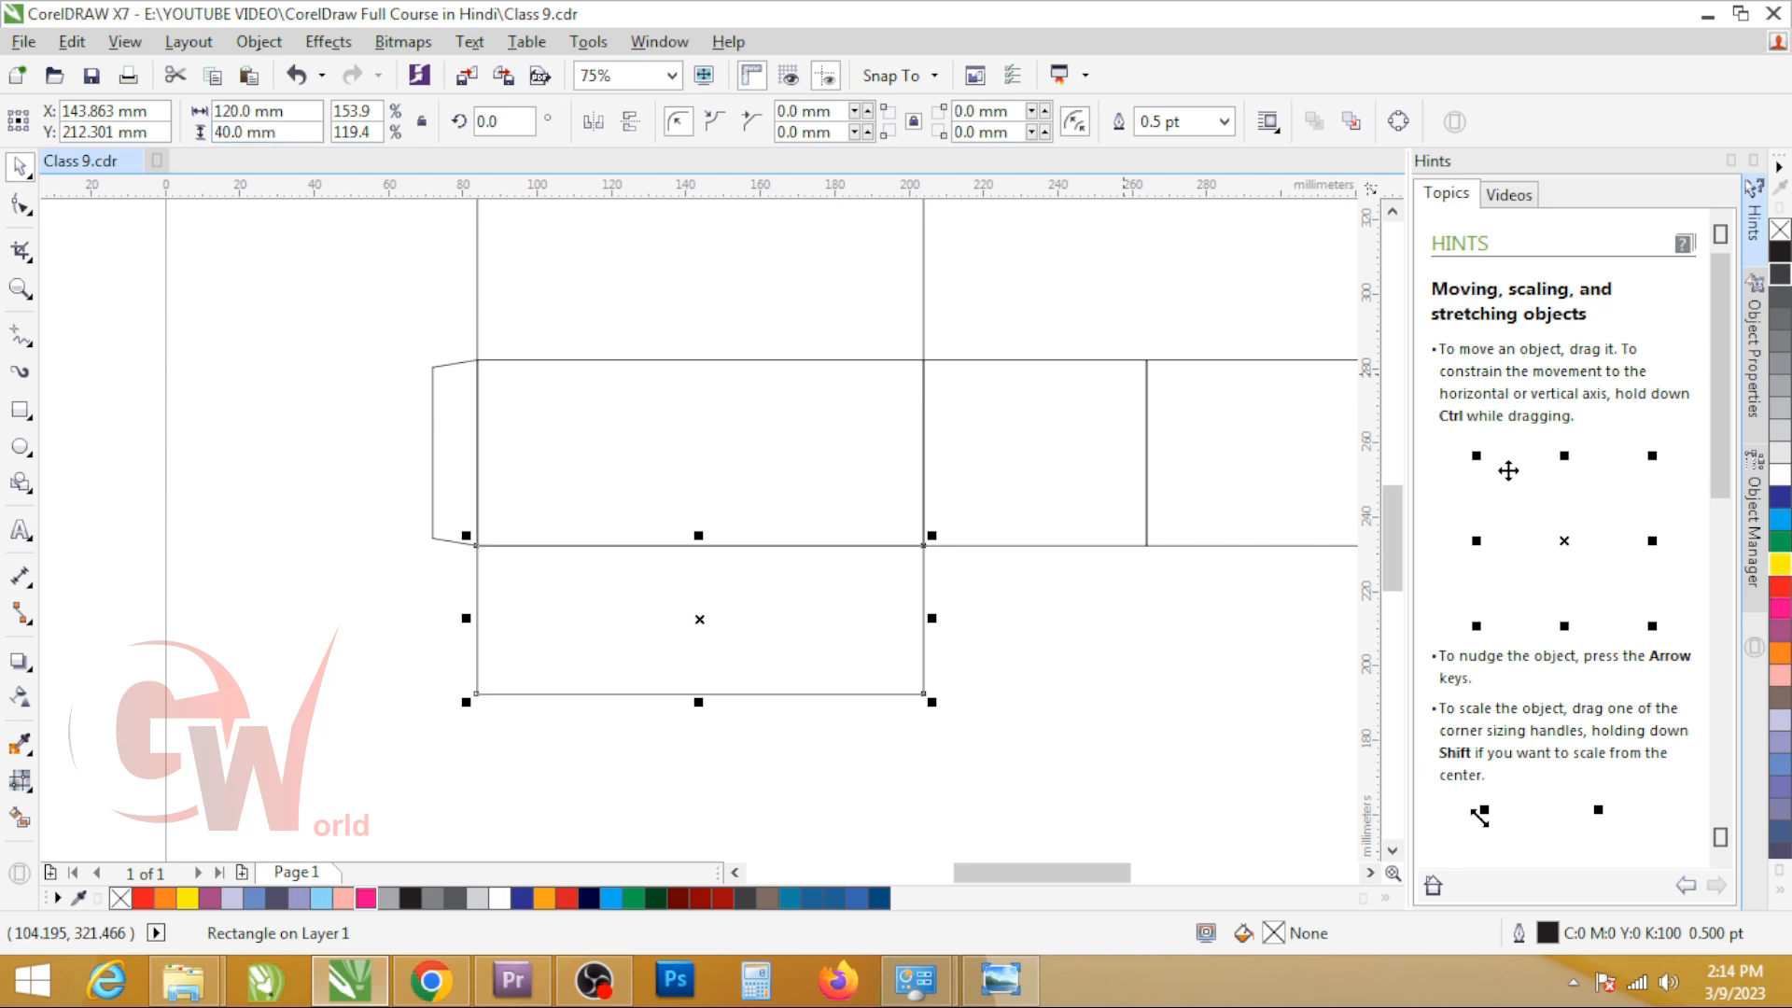
Step: Mirror a copy of the first bottom flap sideways beneath the second body panel, fitted to a width of 60 mm
left_click(932, 617)
left_click(446, 567)
left_click(534, 612)
scroll(493, 626, "down", 1)
left_click_drag(474, 623, 818, 567)
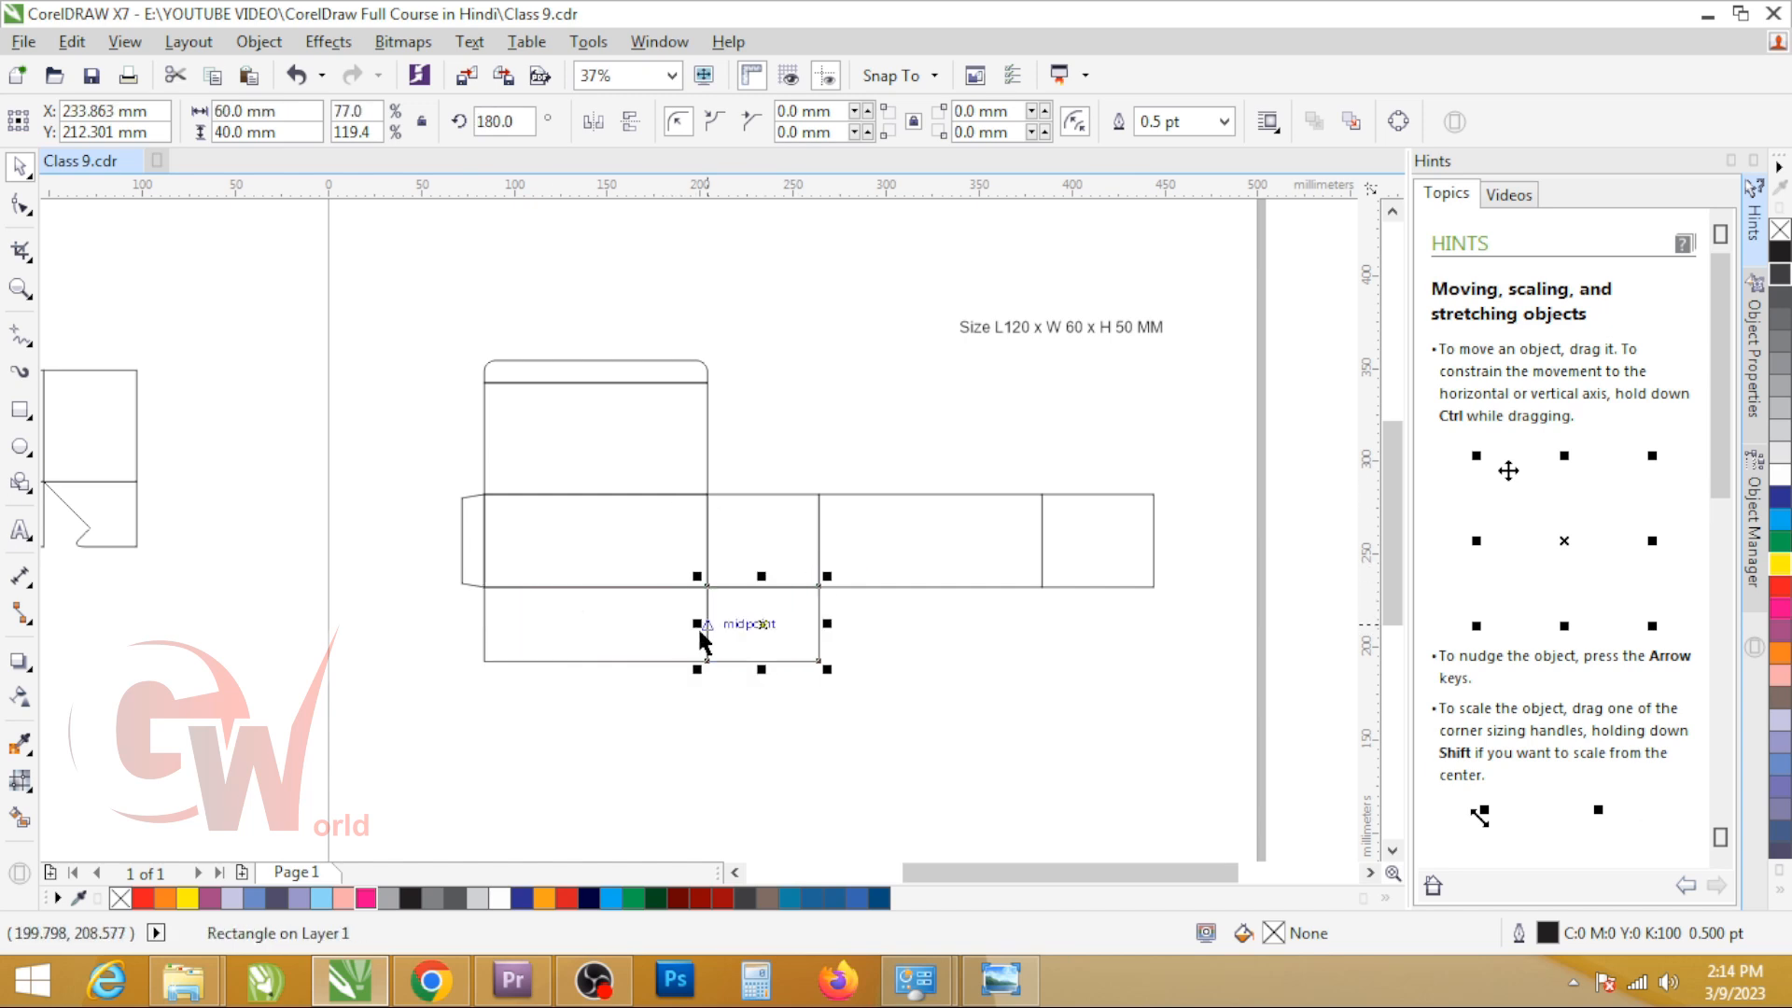
Step: Copy the 120 mm and 60 mm bottom flaps together beneath the third and fourth body panels and clear the selection
left_click(592, 640, "shift")
left_click_drag(493, 616, 830, 621)
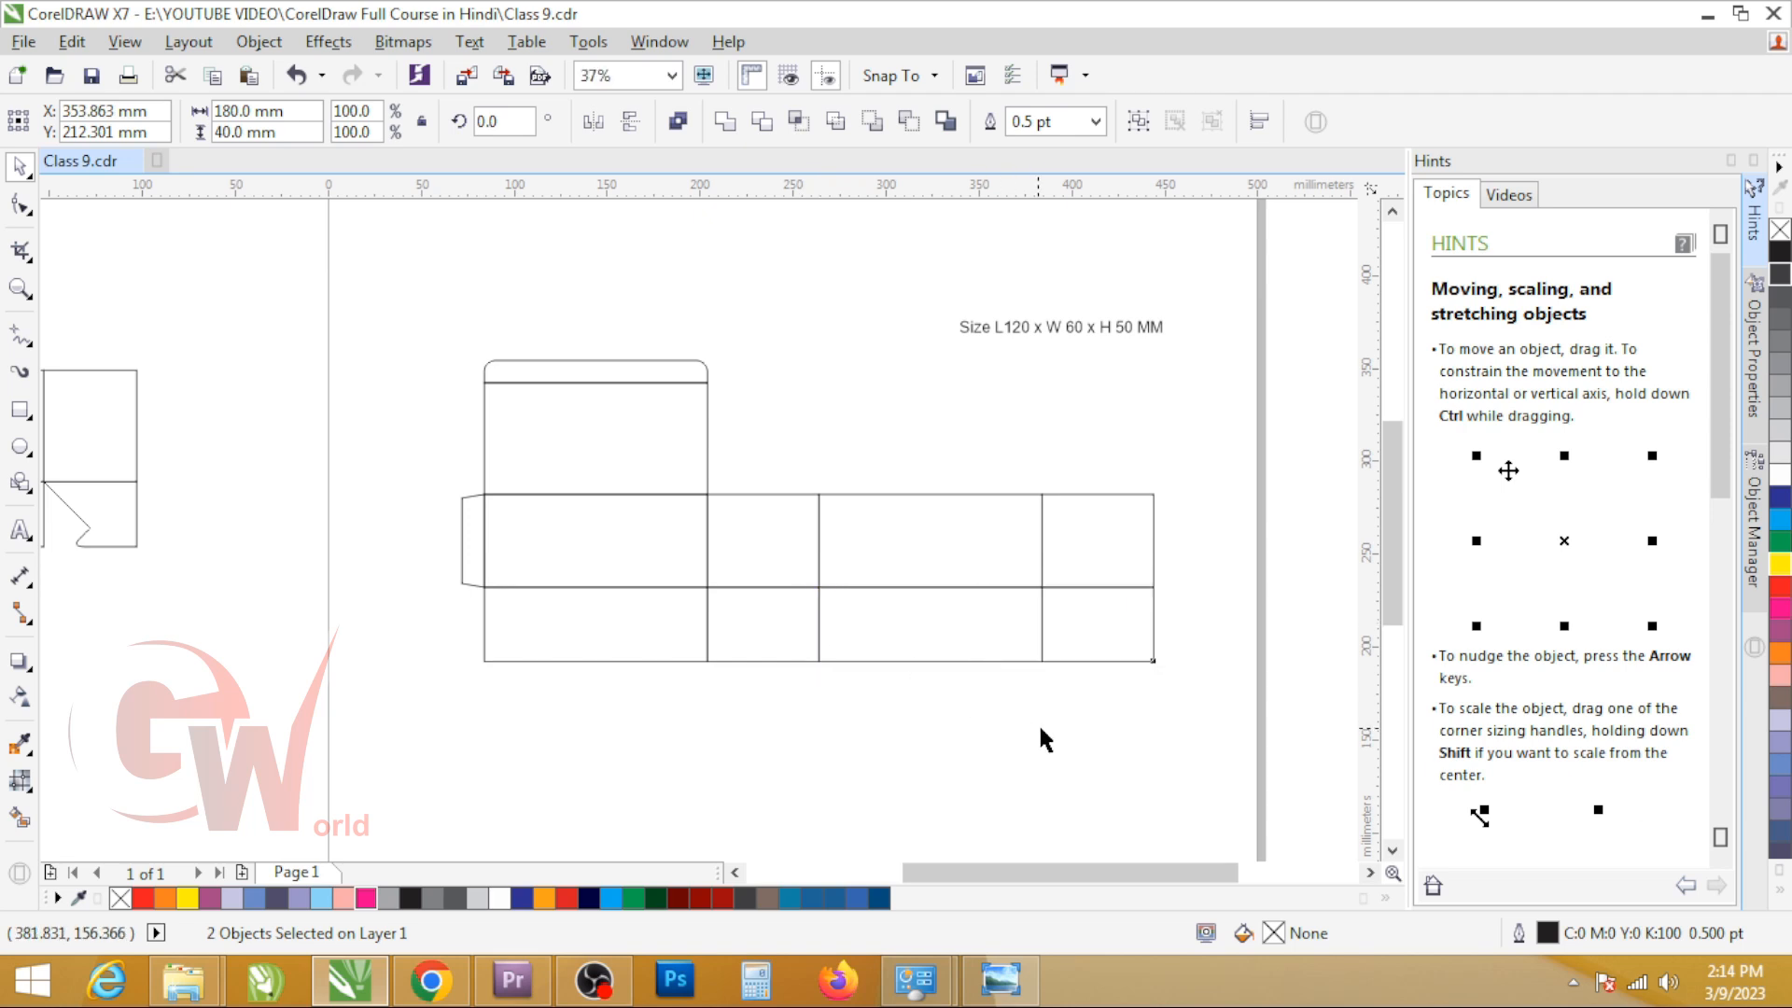
left_click(1202, 613)
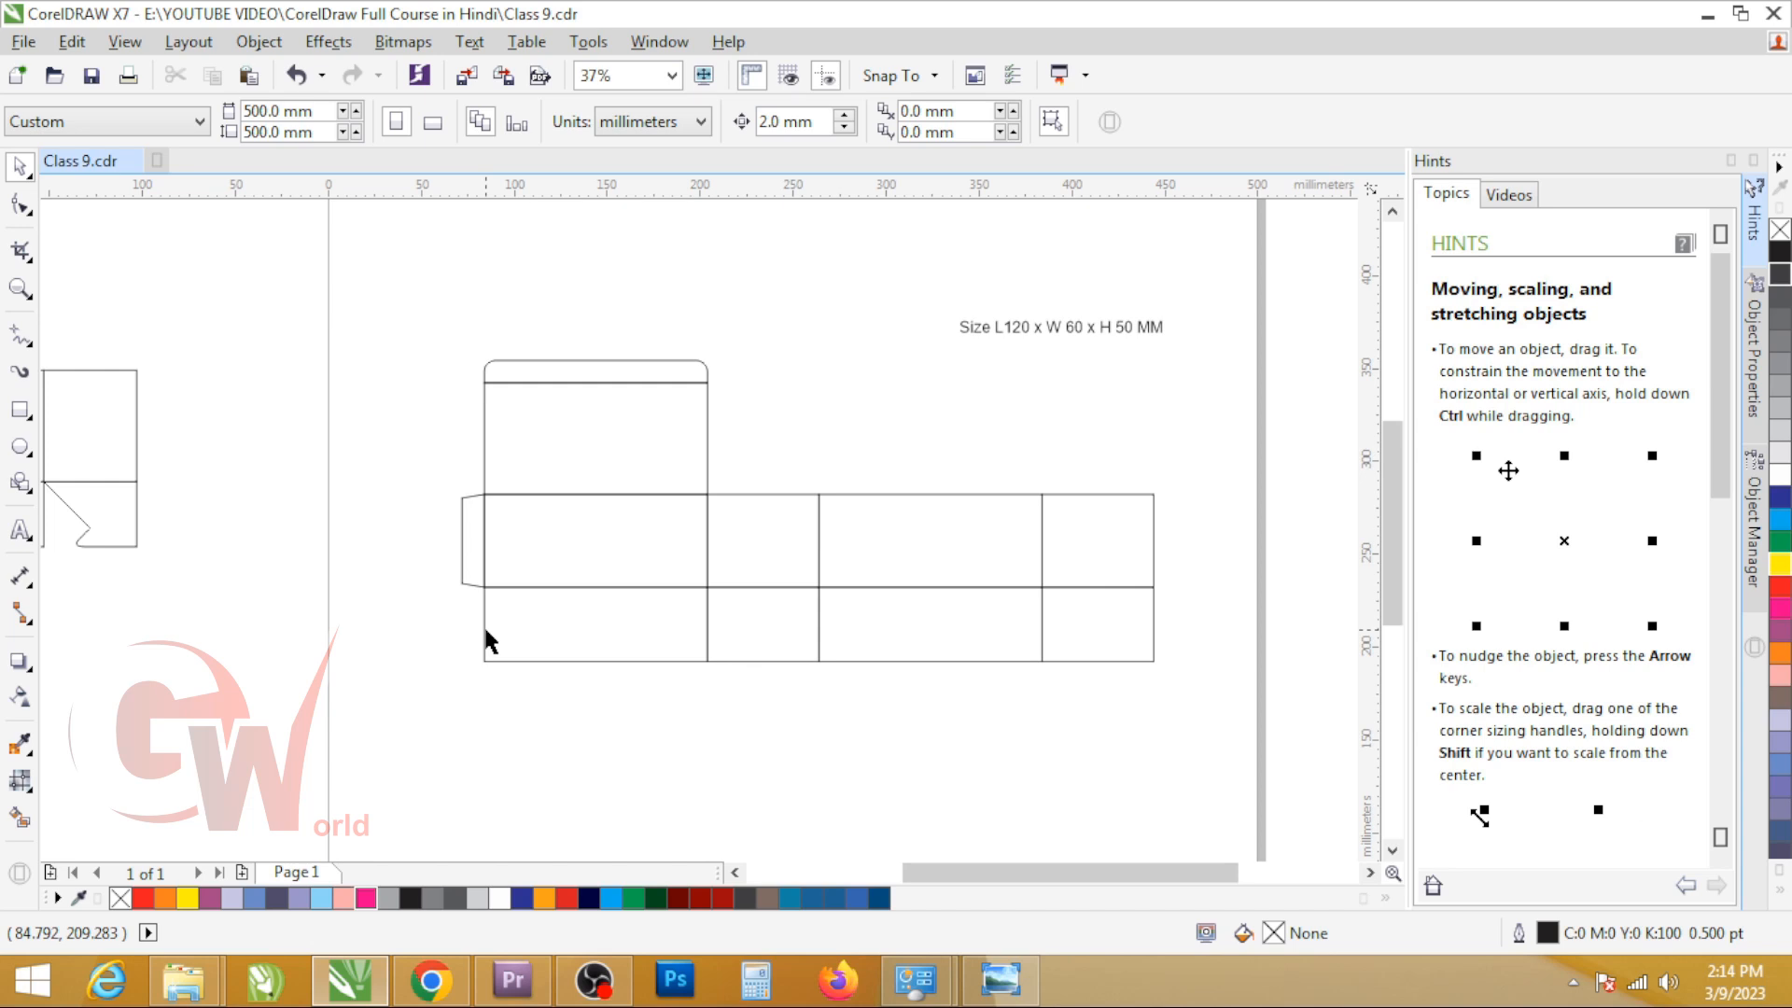
scroll(600, 540, "down", 2)
scroll(405, 550, "up", 2)
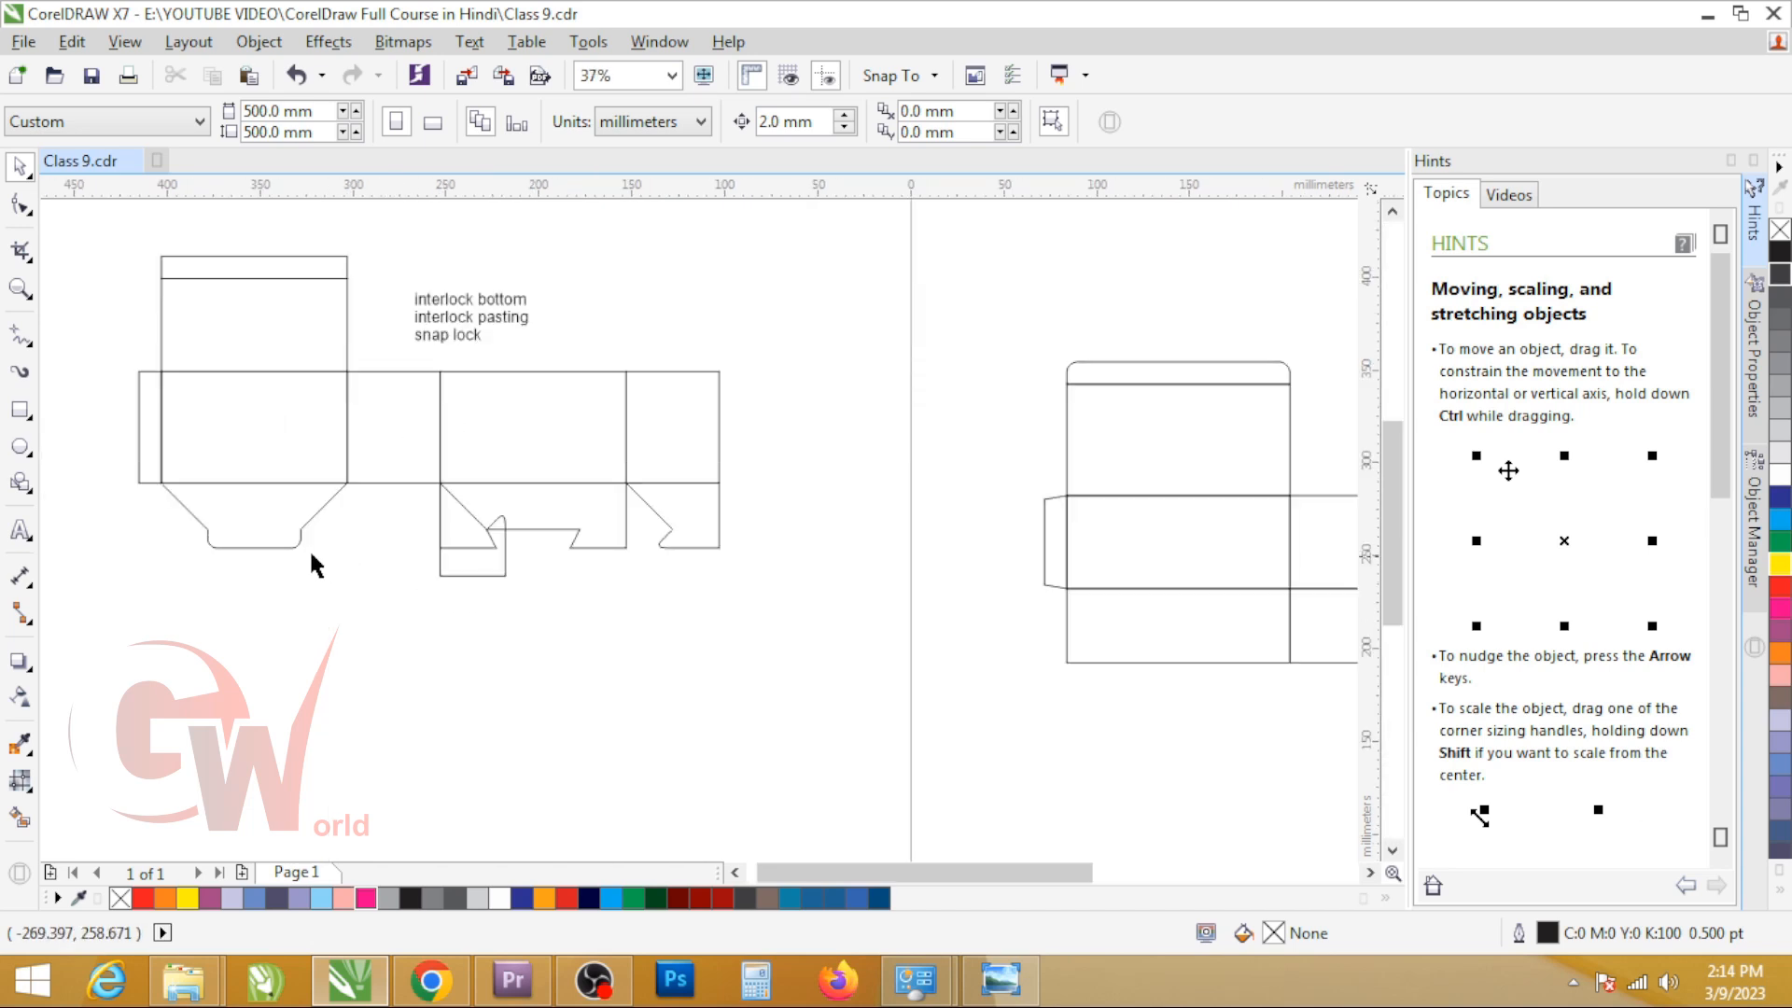
Step: Remove the leftover rotated flap copy that overlaps the second and third bottom areas of the reference dieline
left_click(241, 534)
left_click(434, 563)
left_click(456, 563)
left_click_drag(512, 473, 491, 661)
key("ctrl+z")
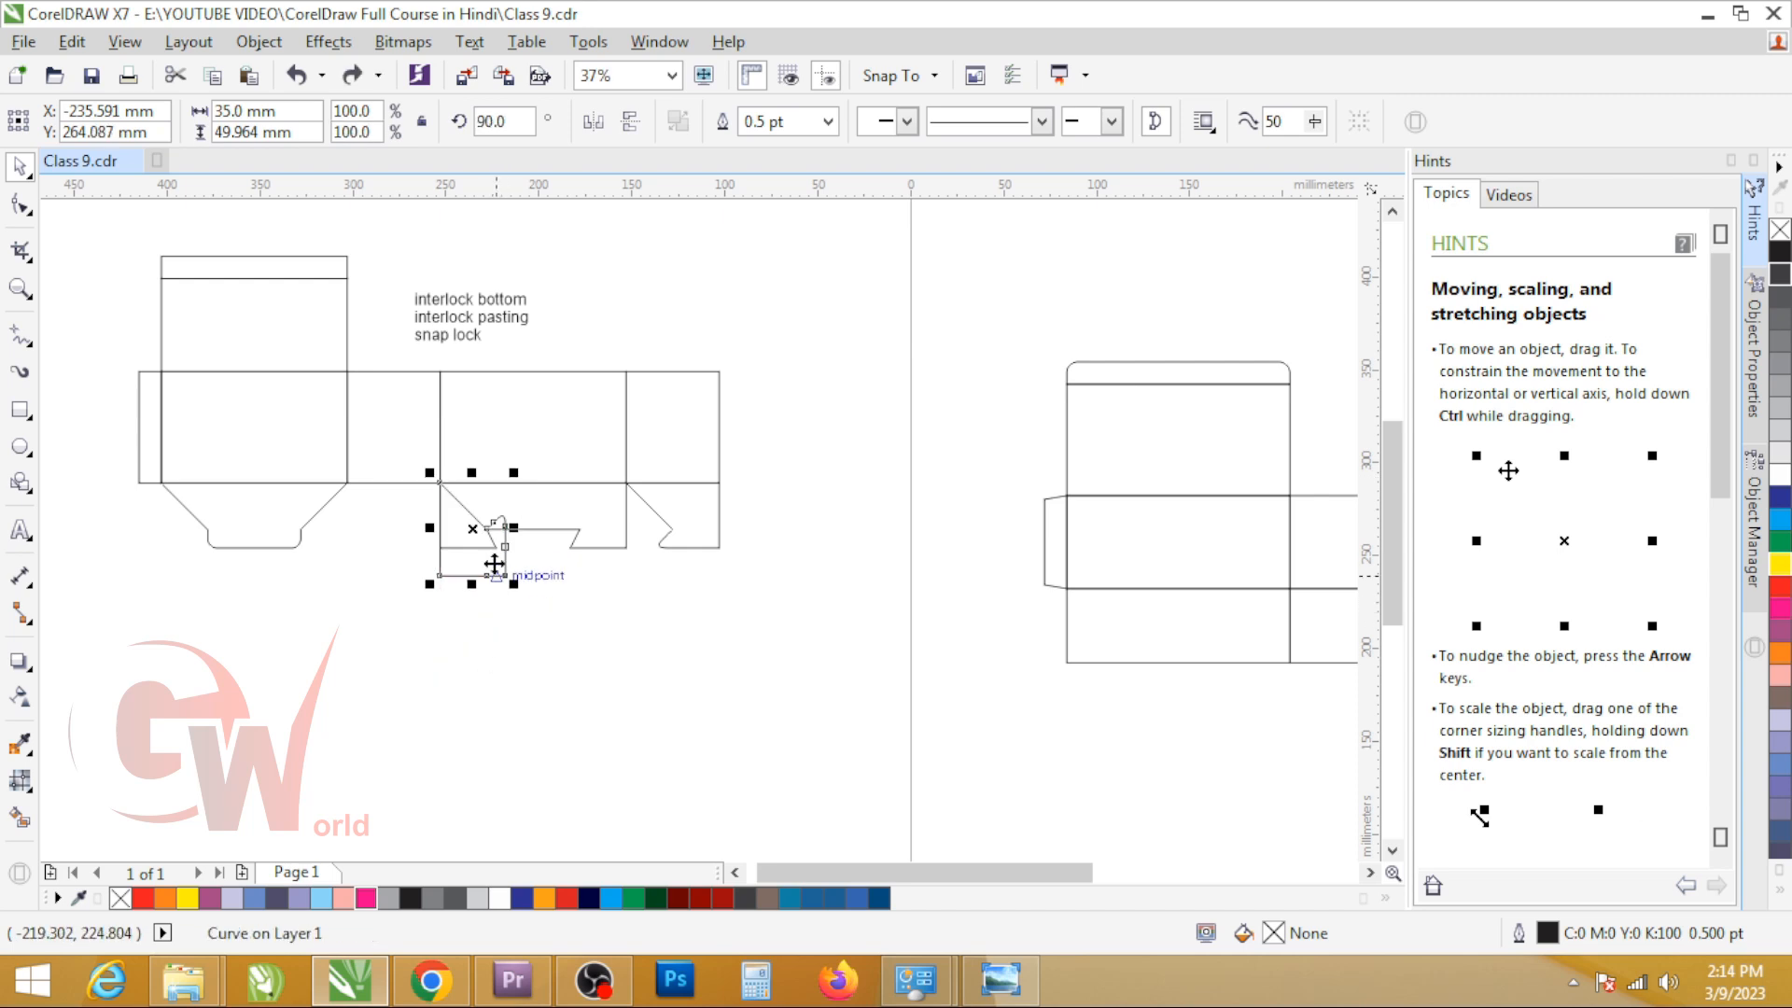
left_click(495, 566)
left_click_drag(512, 476, 451, 661)
Step: Measure the slanted edge of a copy of the reference's first bottom flap with a traced freehand line, and discard both
left_click_drag(227, 510, 820, 506)
scroll(752, 552, "up", 1)
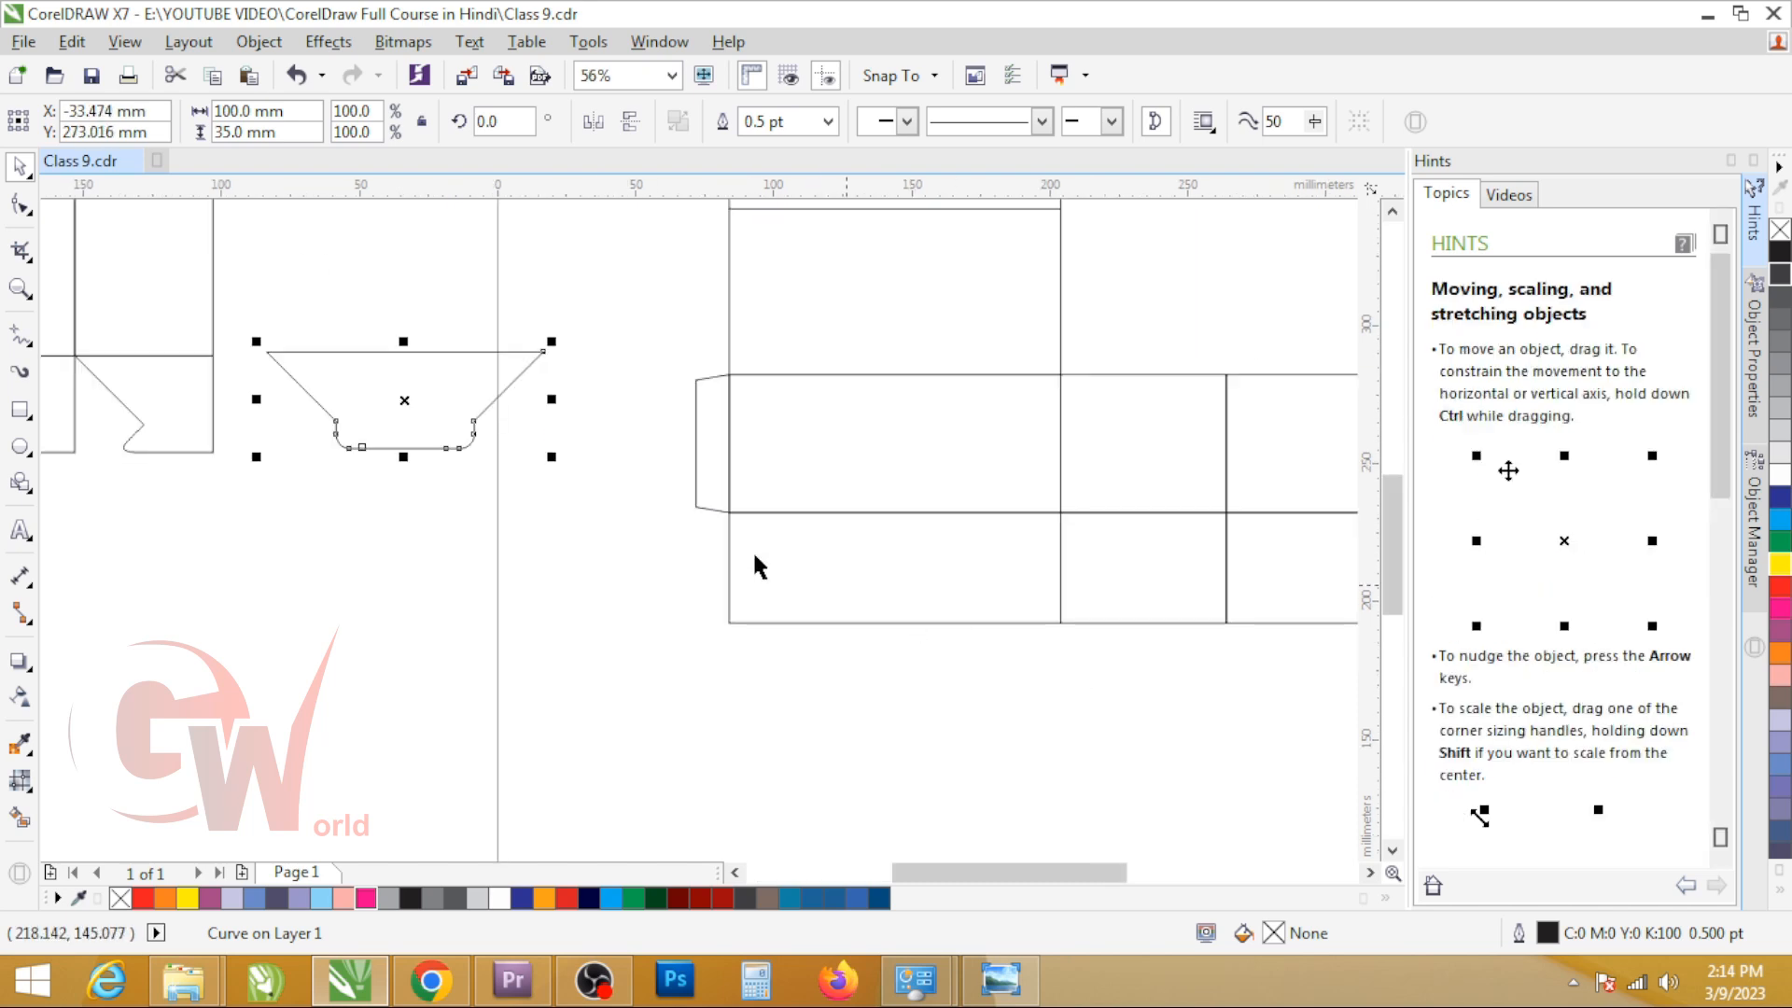
left_click(752, 555)
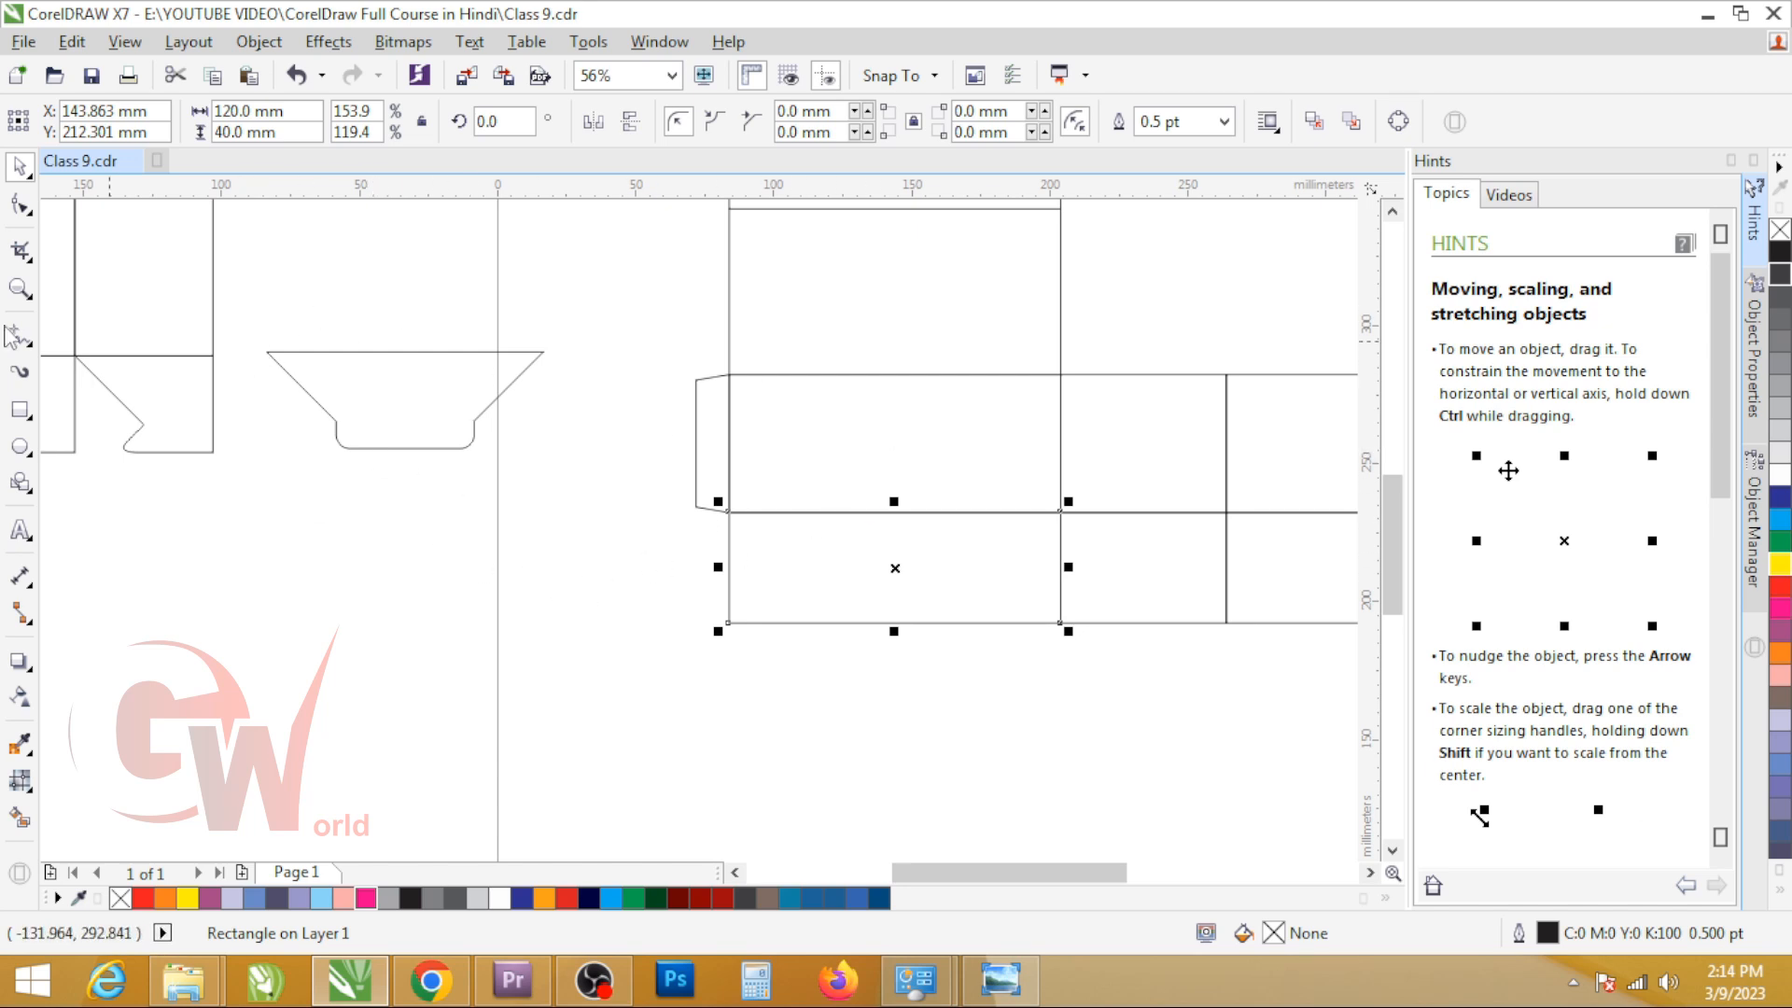
left_click(21, 336)
left_click(270, 352)
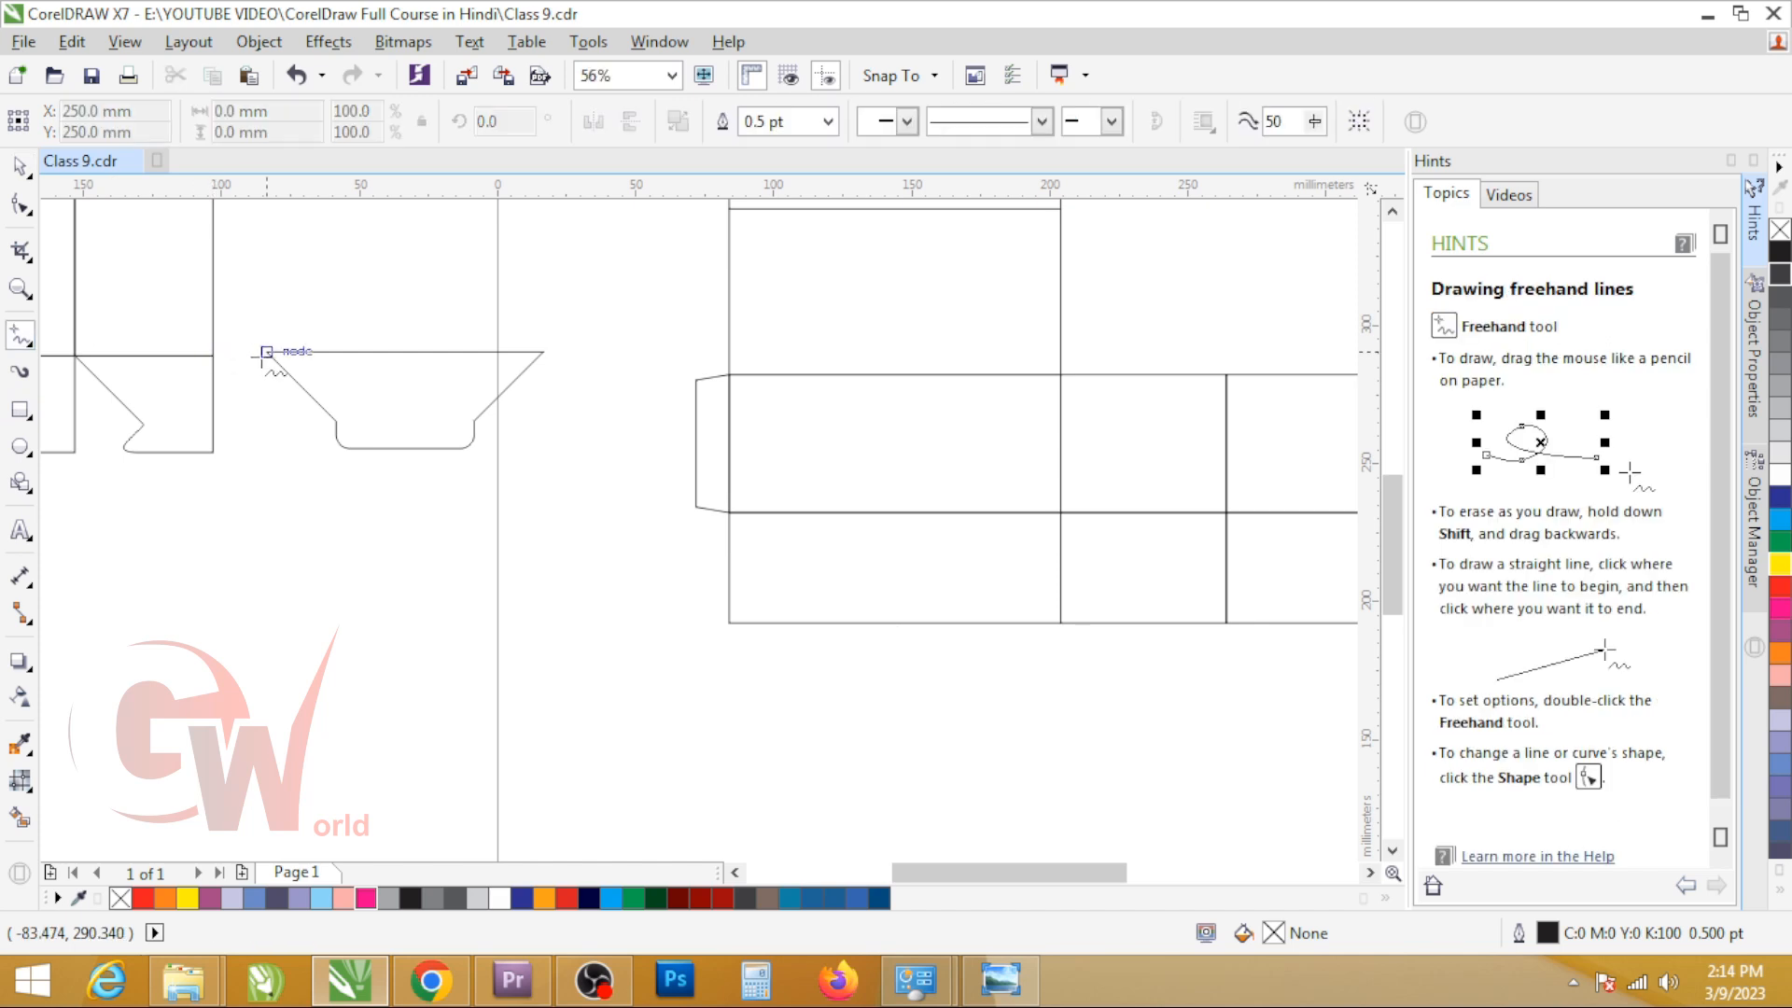
left_click(337, 417)
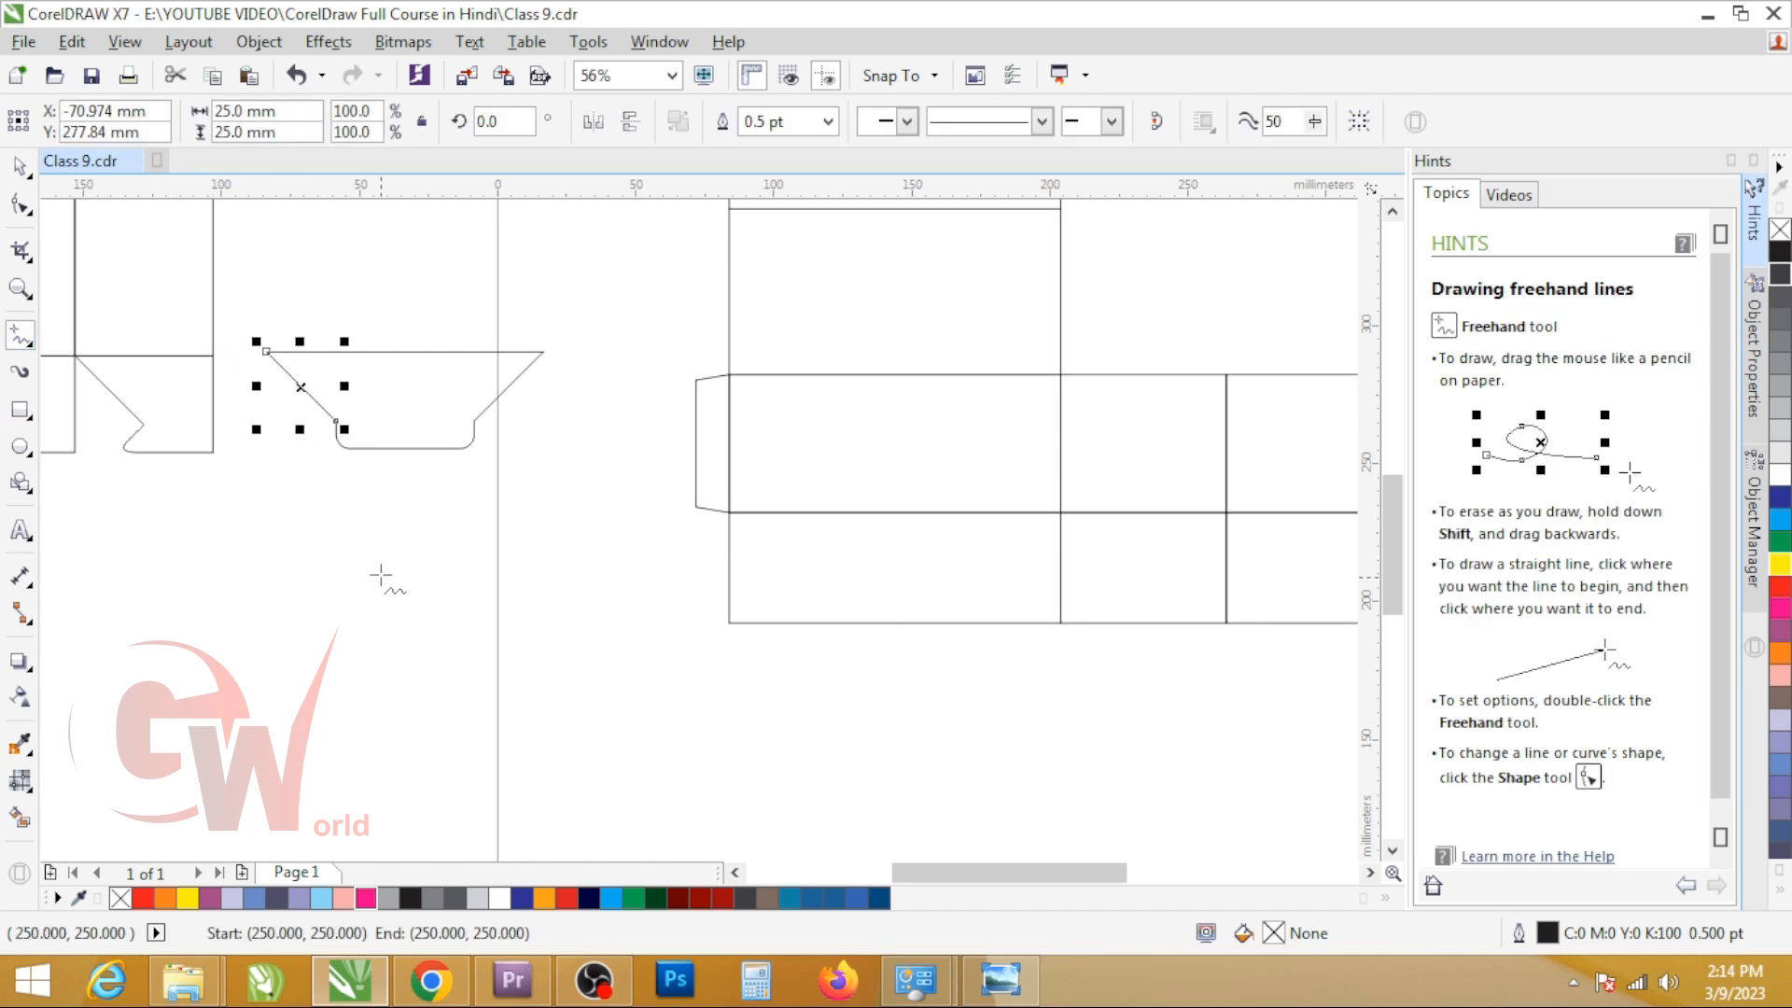
key("Escape")
key("space")
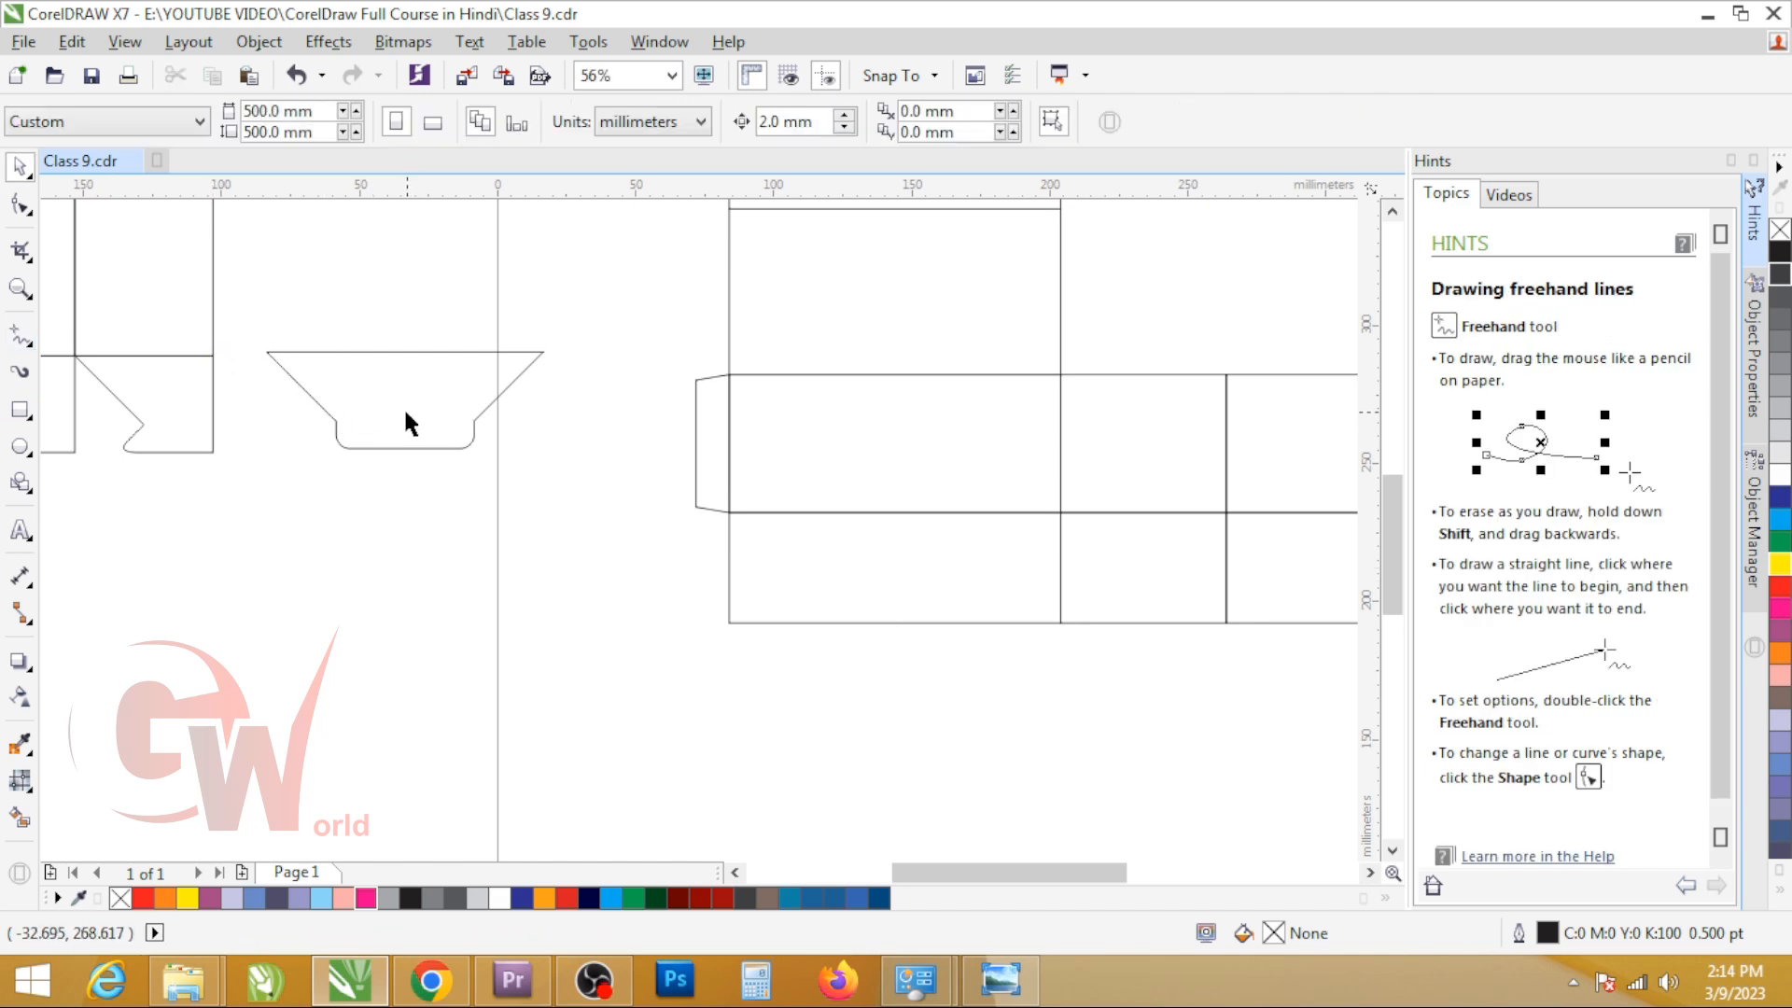
left_click(403, 406)
key("Delete")
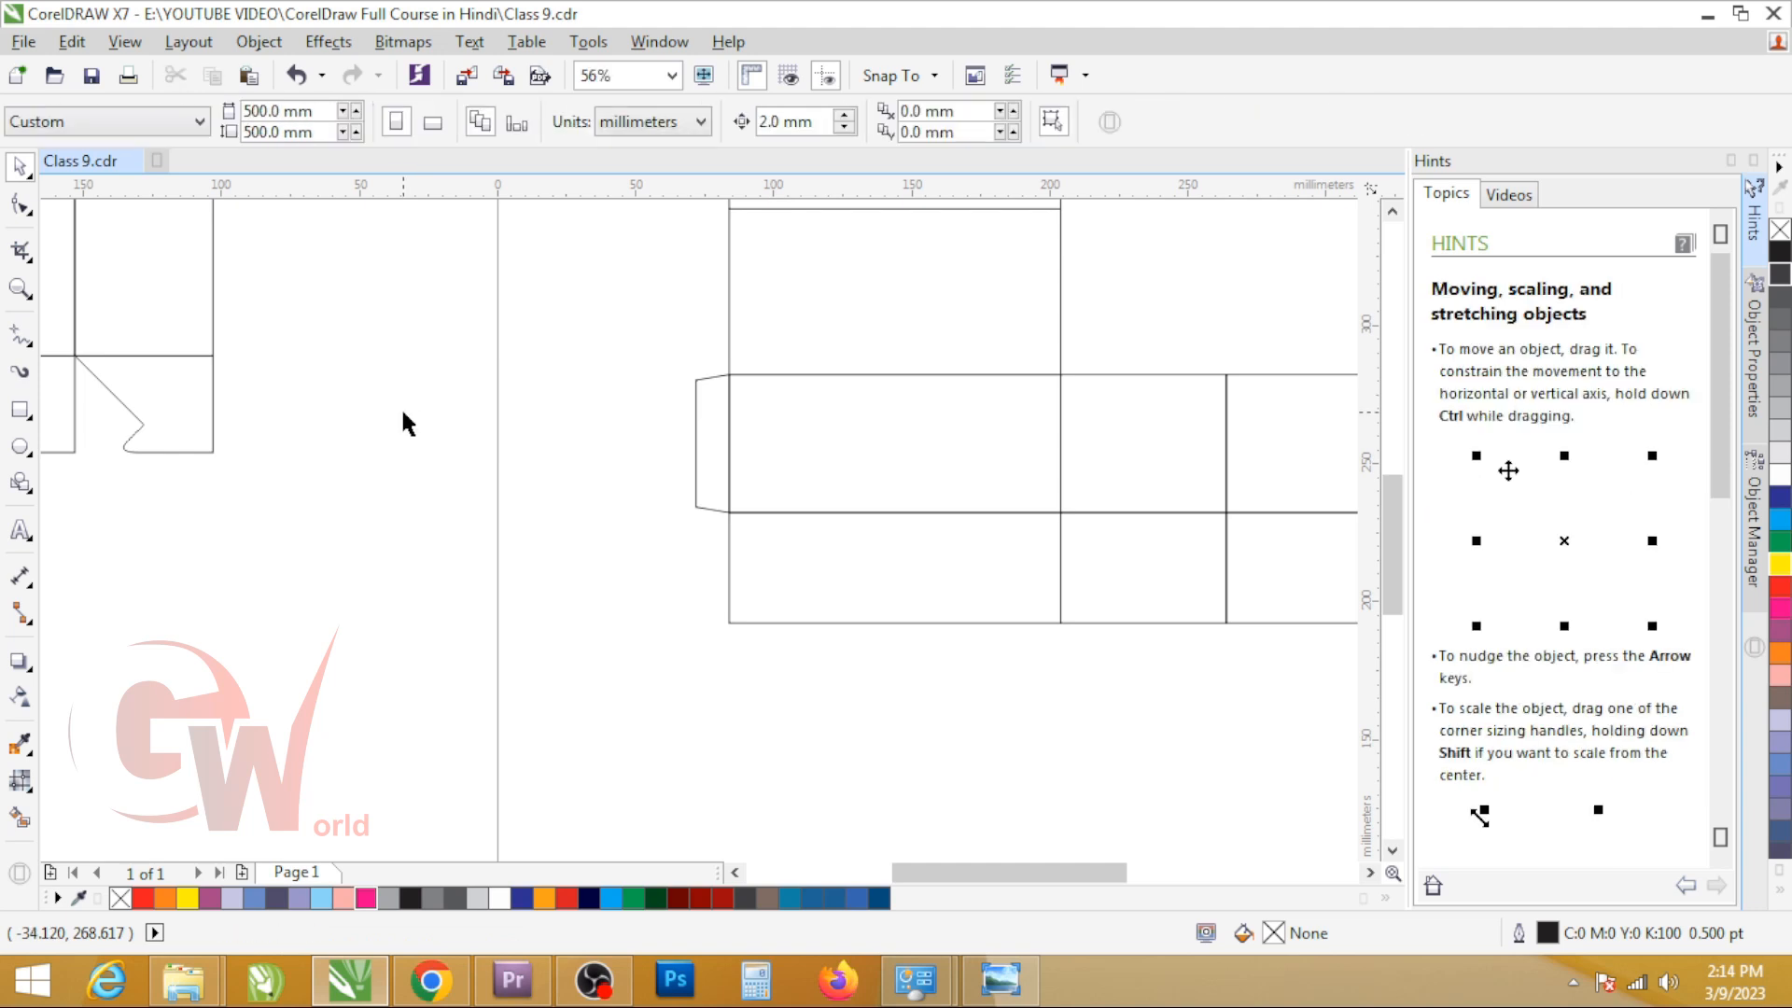
left_click(20, 409)
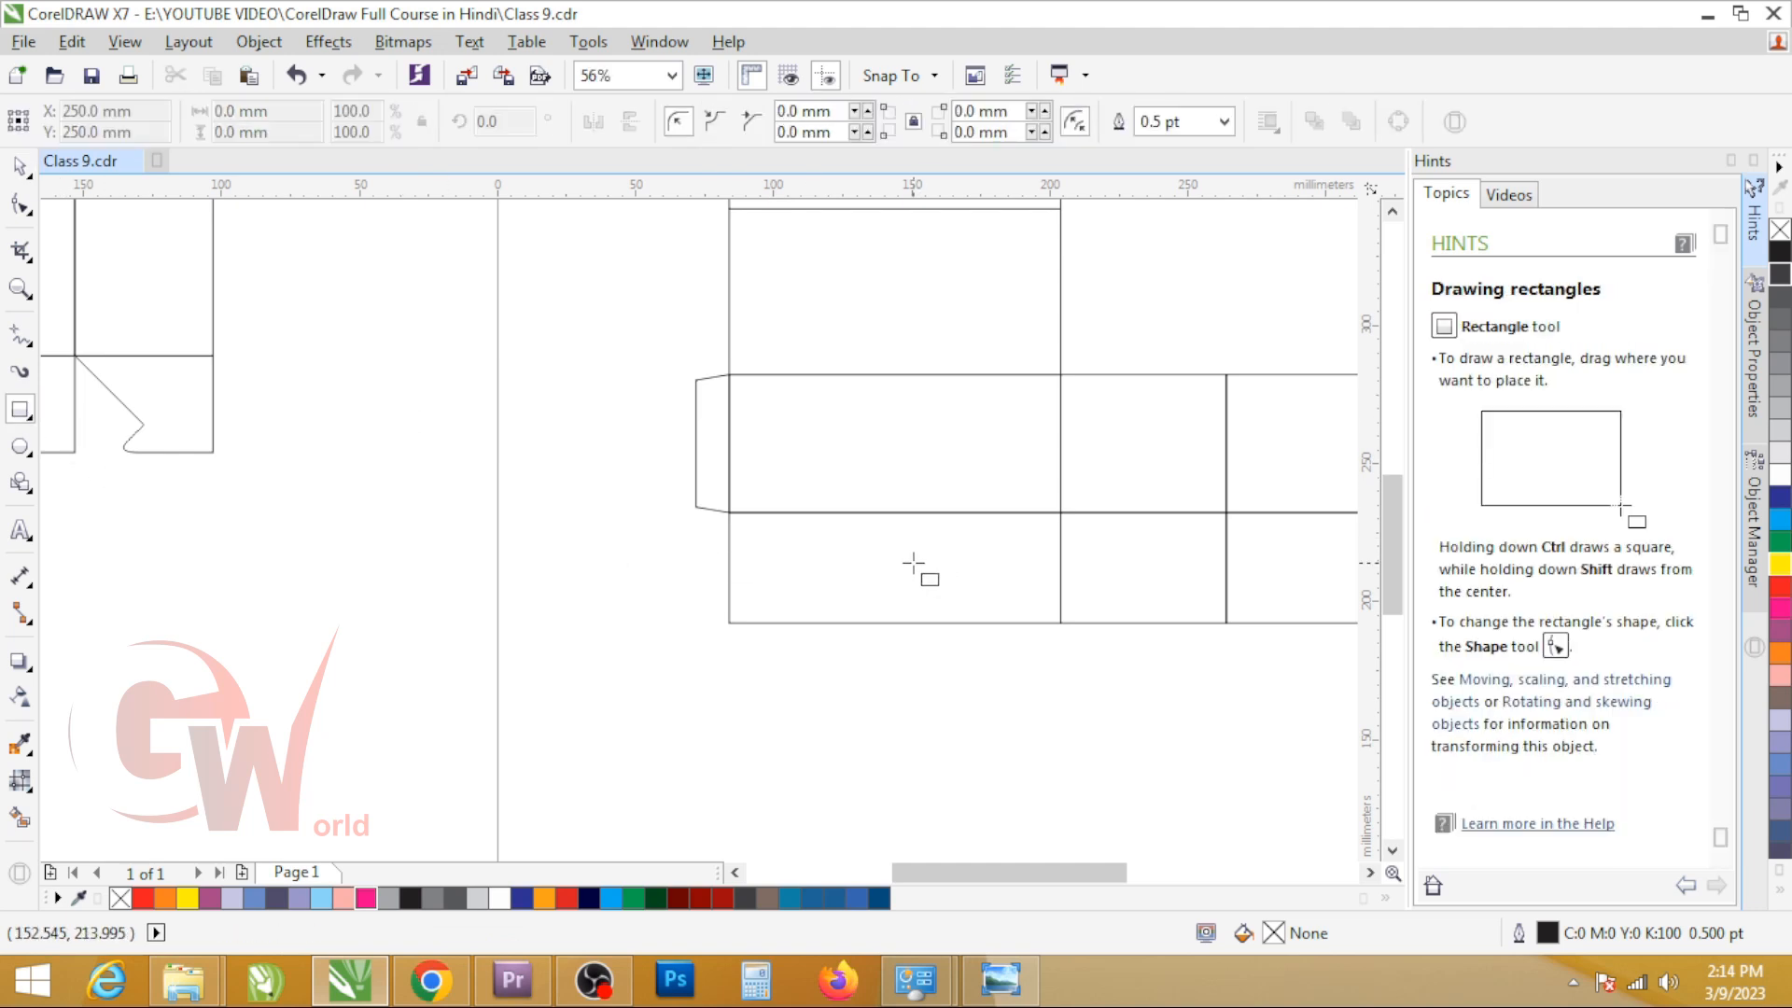
left_click_drag(1060, 512, 960, 630)
key("ctrl+z")
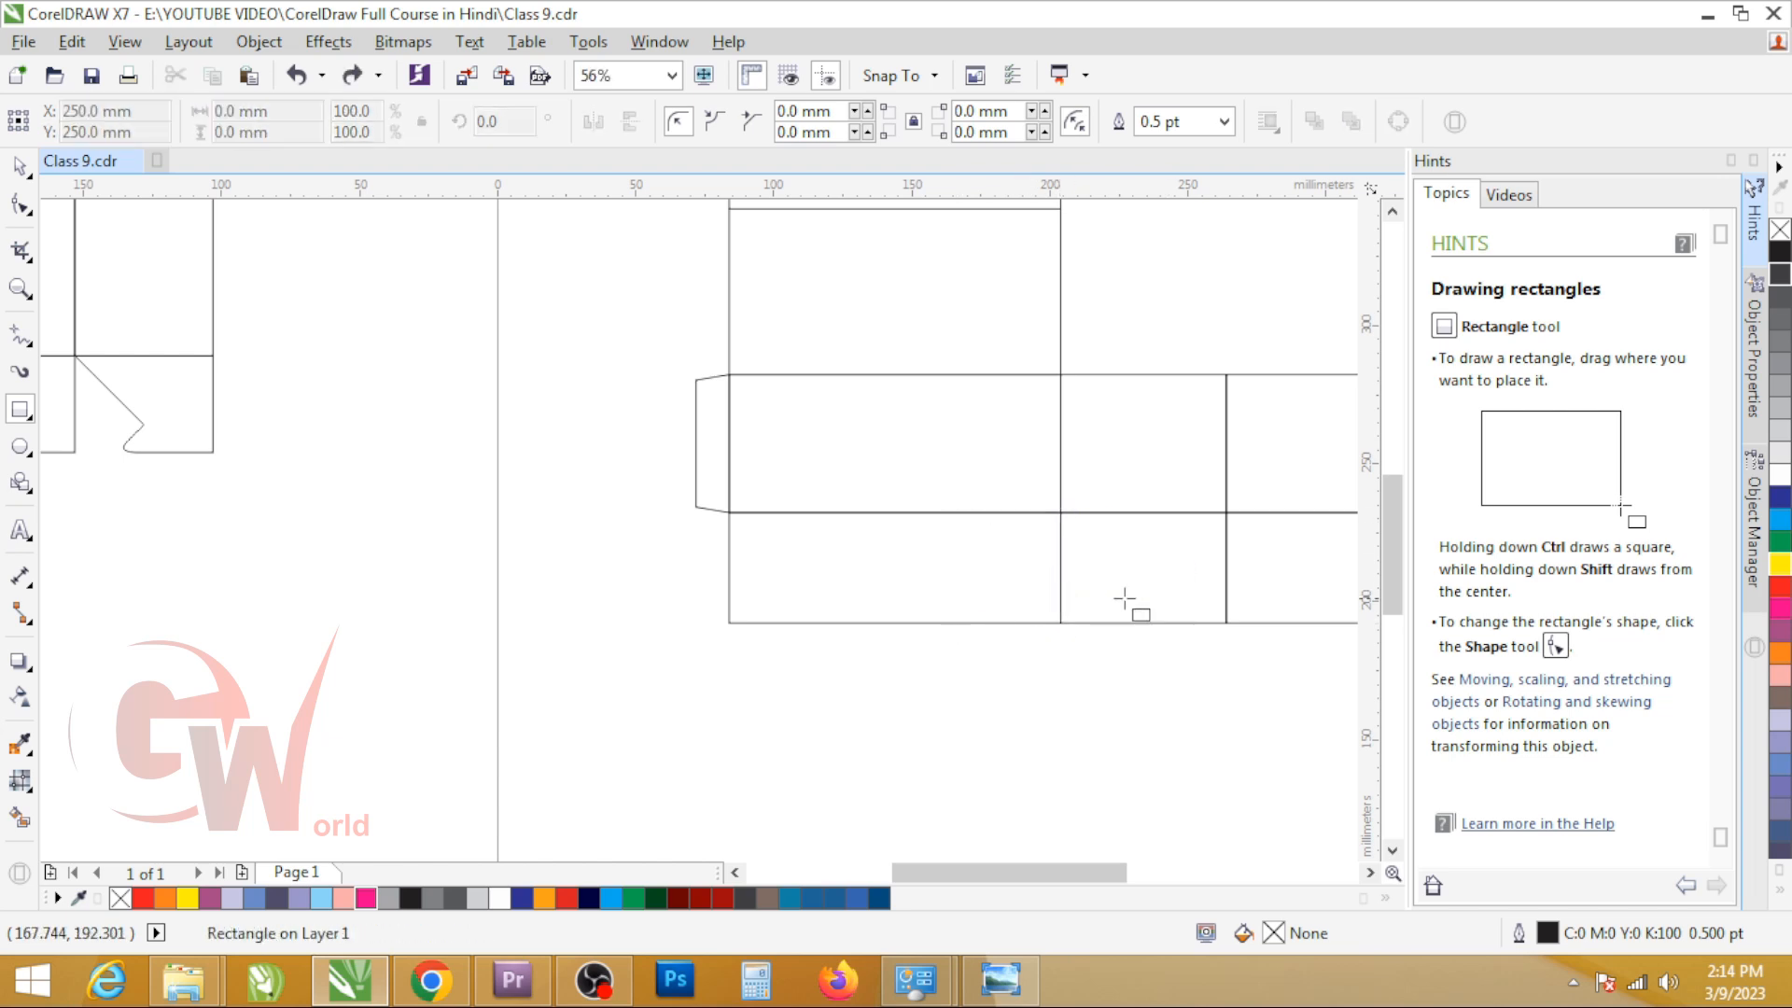
Step: Draw a rectangle in the empty page area below the new dieline and size it to 50 x 100 mm
scroll(736, 523, "down", 5)
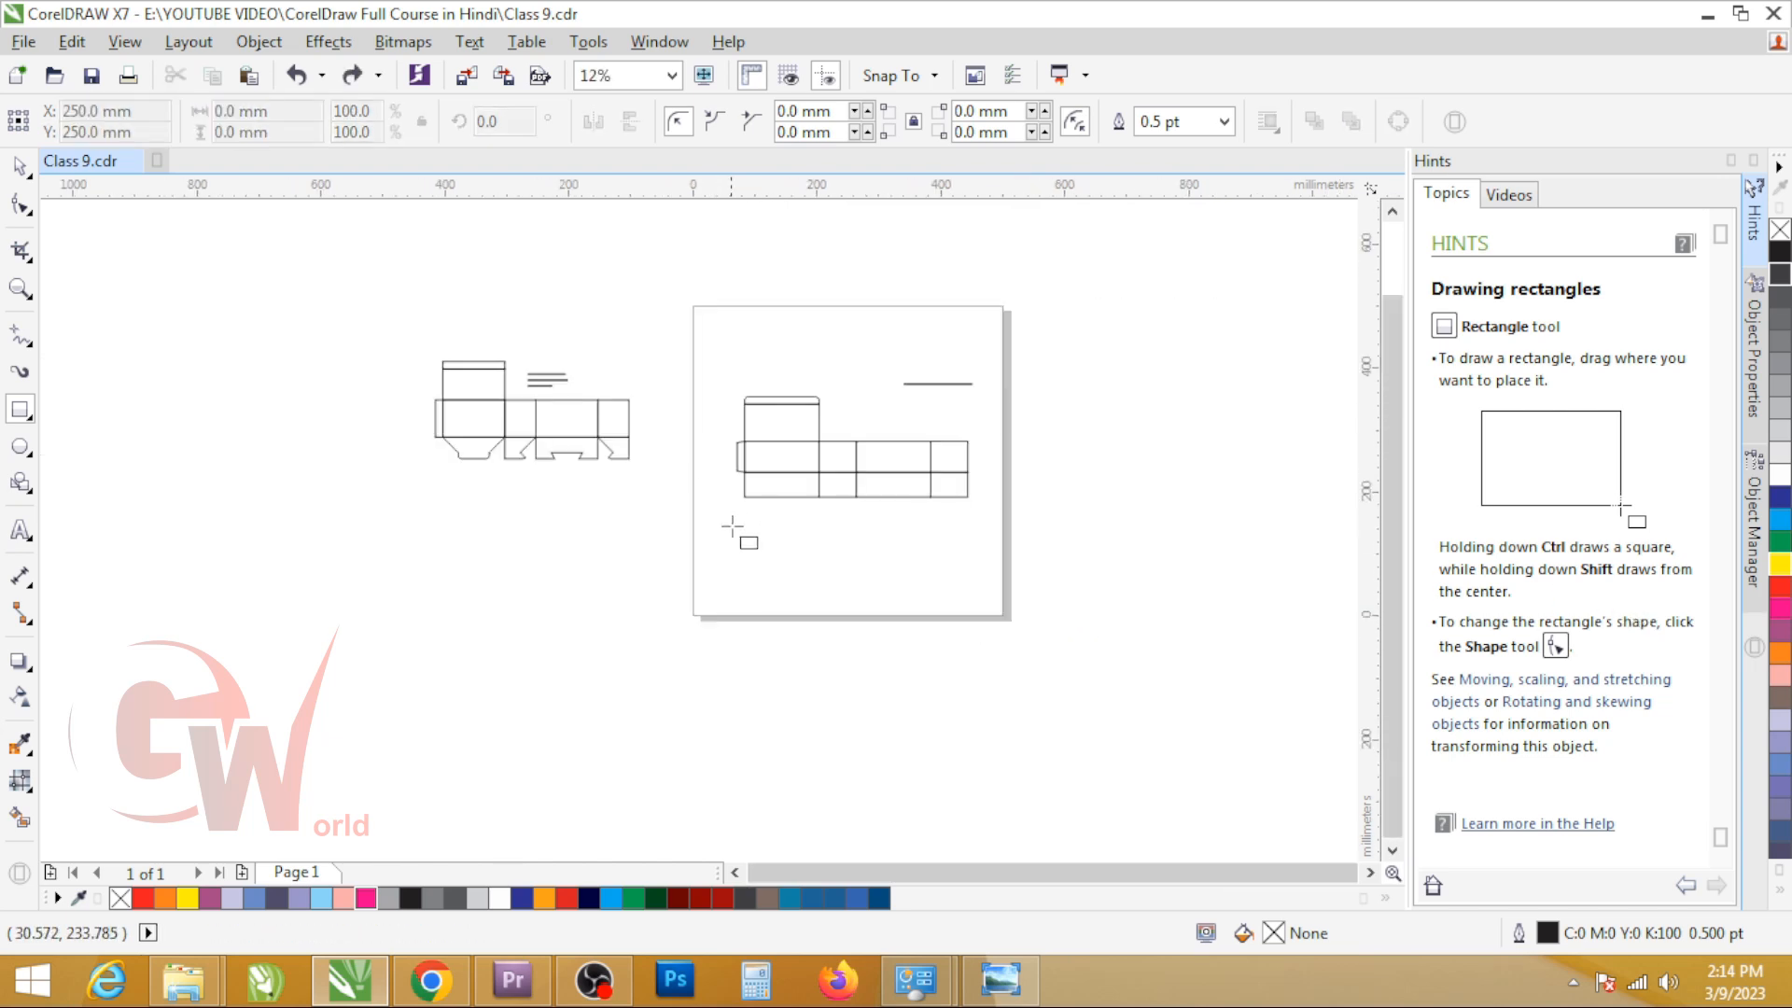
scroll(839, 523, "up", 5)
scroll(887, 472, "down", 2)
left_click_drag(806, 508, 882, 633)
left_click(267, 116)
type("50")
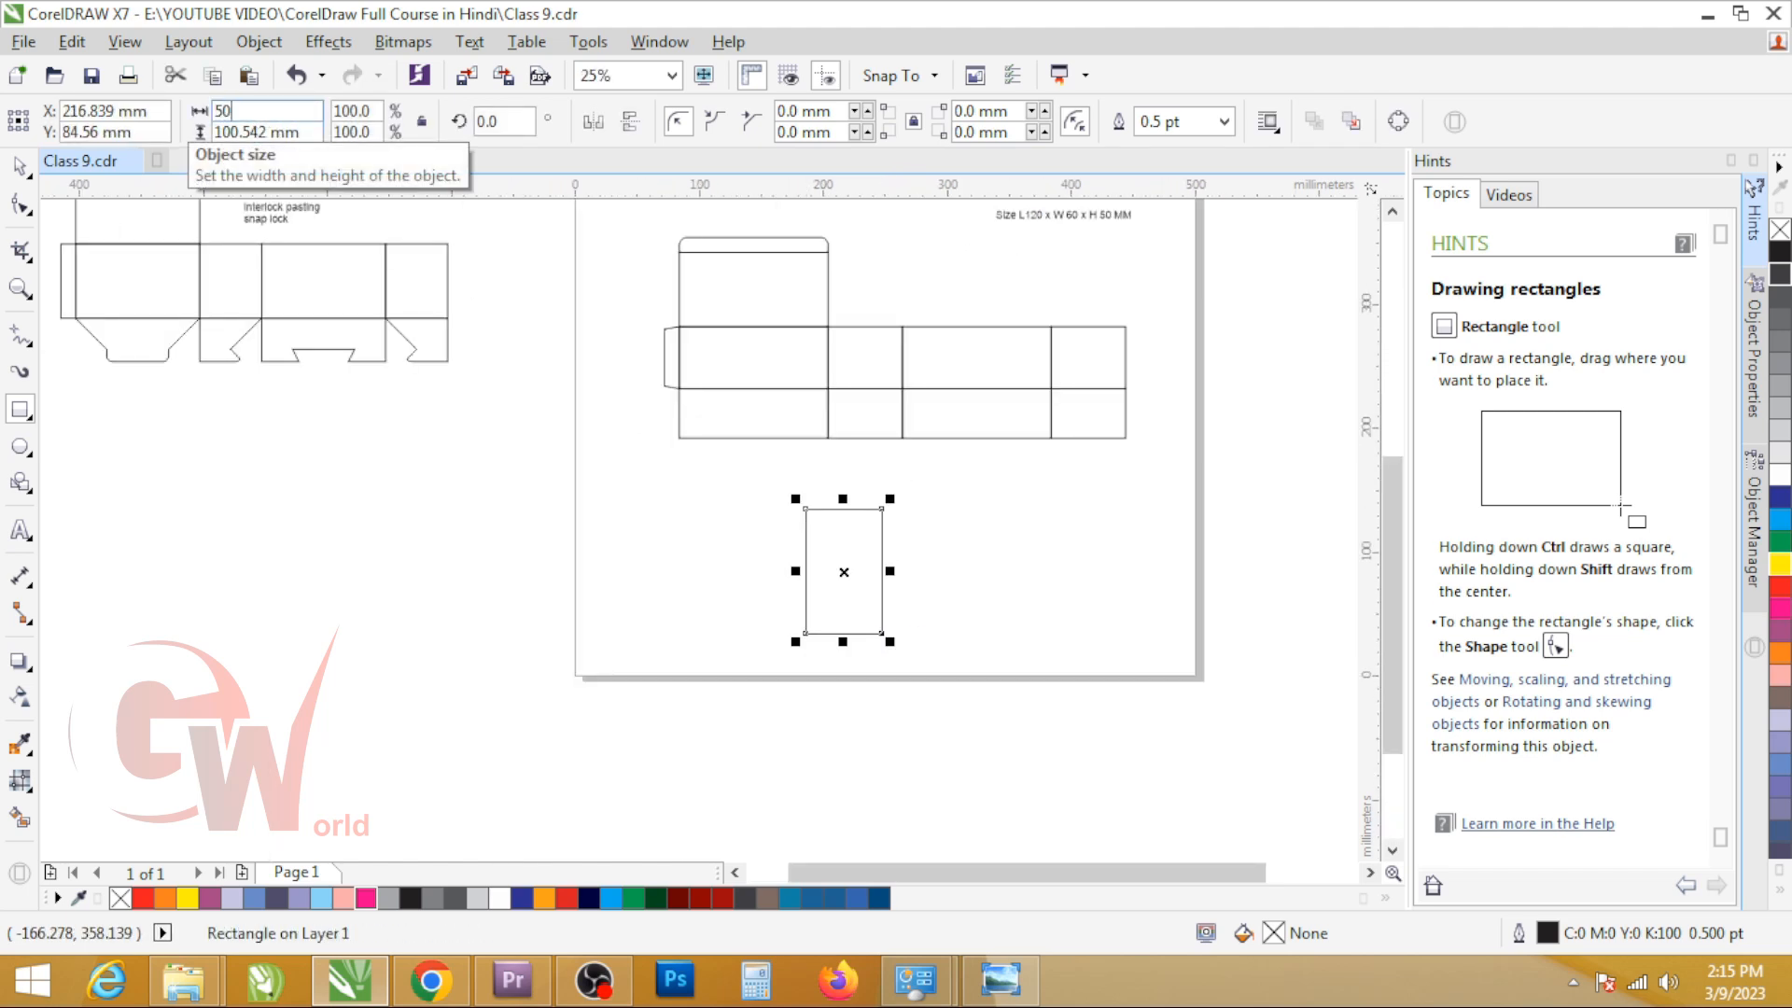
key("Tab")
type("100")
key("Return")
Step: Duplicate the 50 x 100 mm rectangle side by side to form a row of four panels
key("space")
left_click_drag(812, 532, 816, 671)
right_click(875, 533)
key("ctrl+r")
key("ctrl+r")
Step: Add a 35 mm high bottom flap copied from the first sample panel and align it with the panel's lower edge
left_click(844, 532)
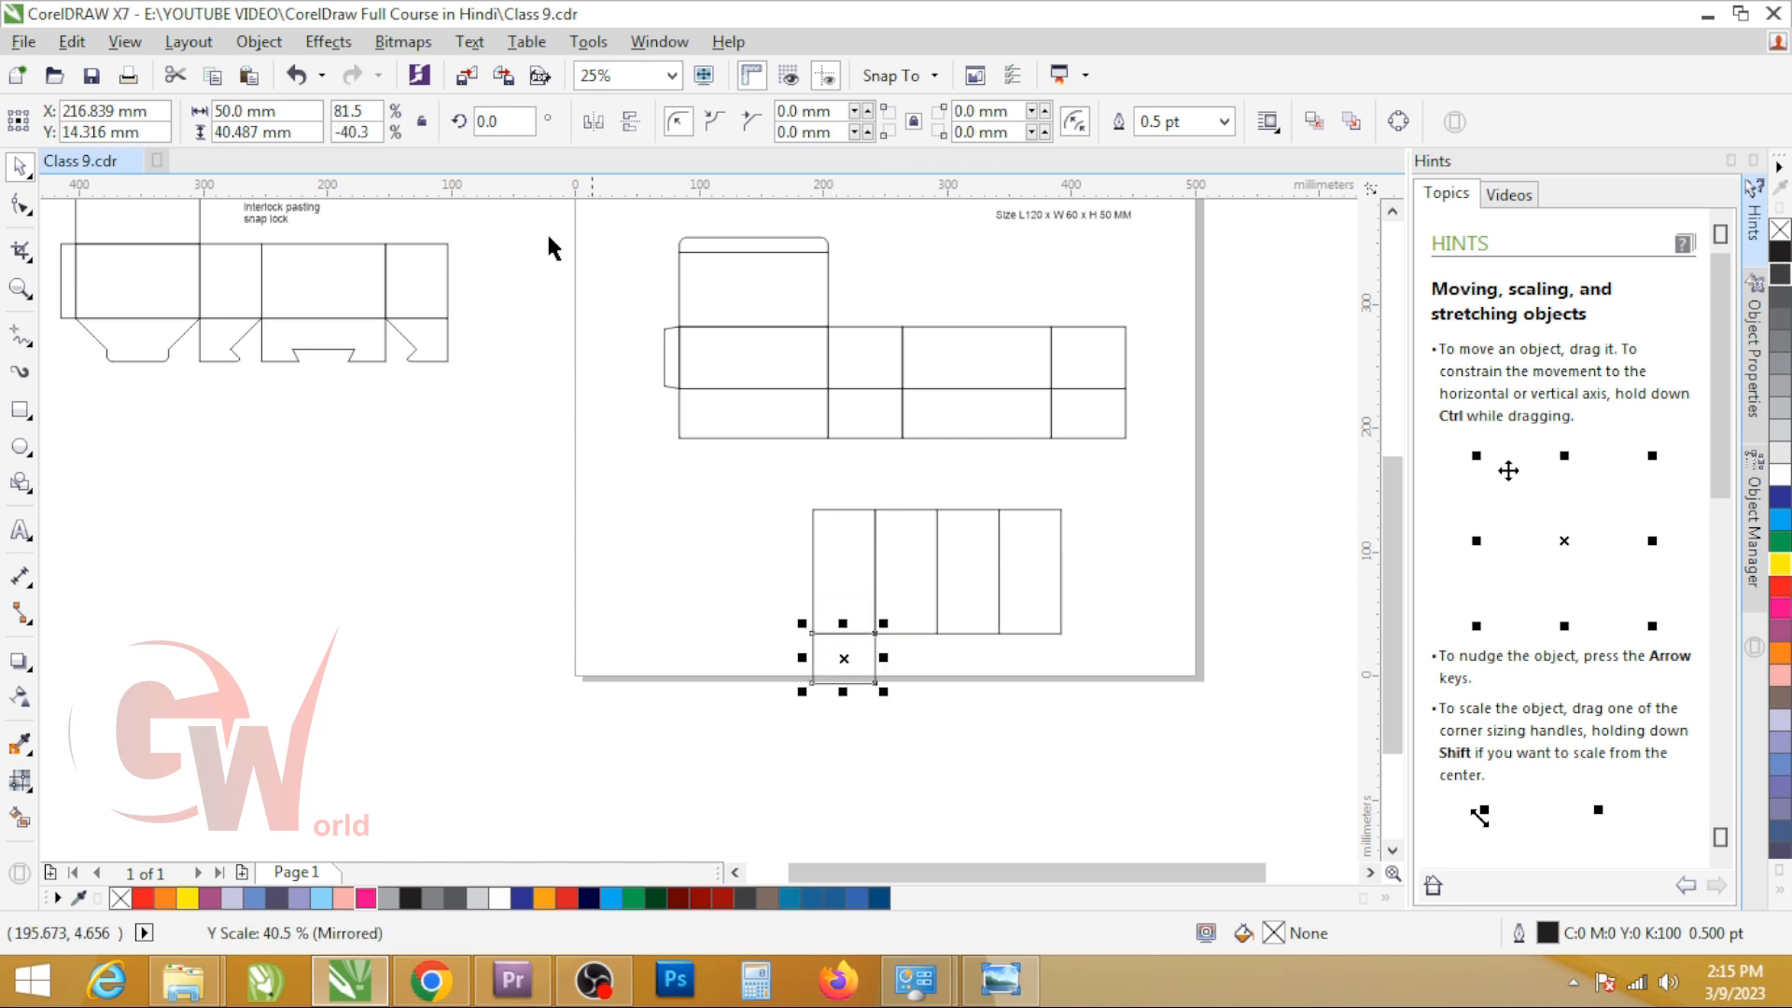
left_click(288, 138)
type("50/2+10")
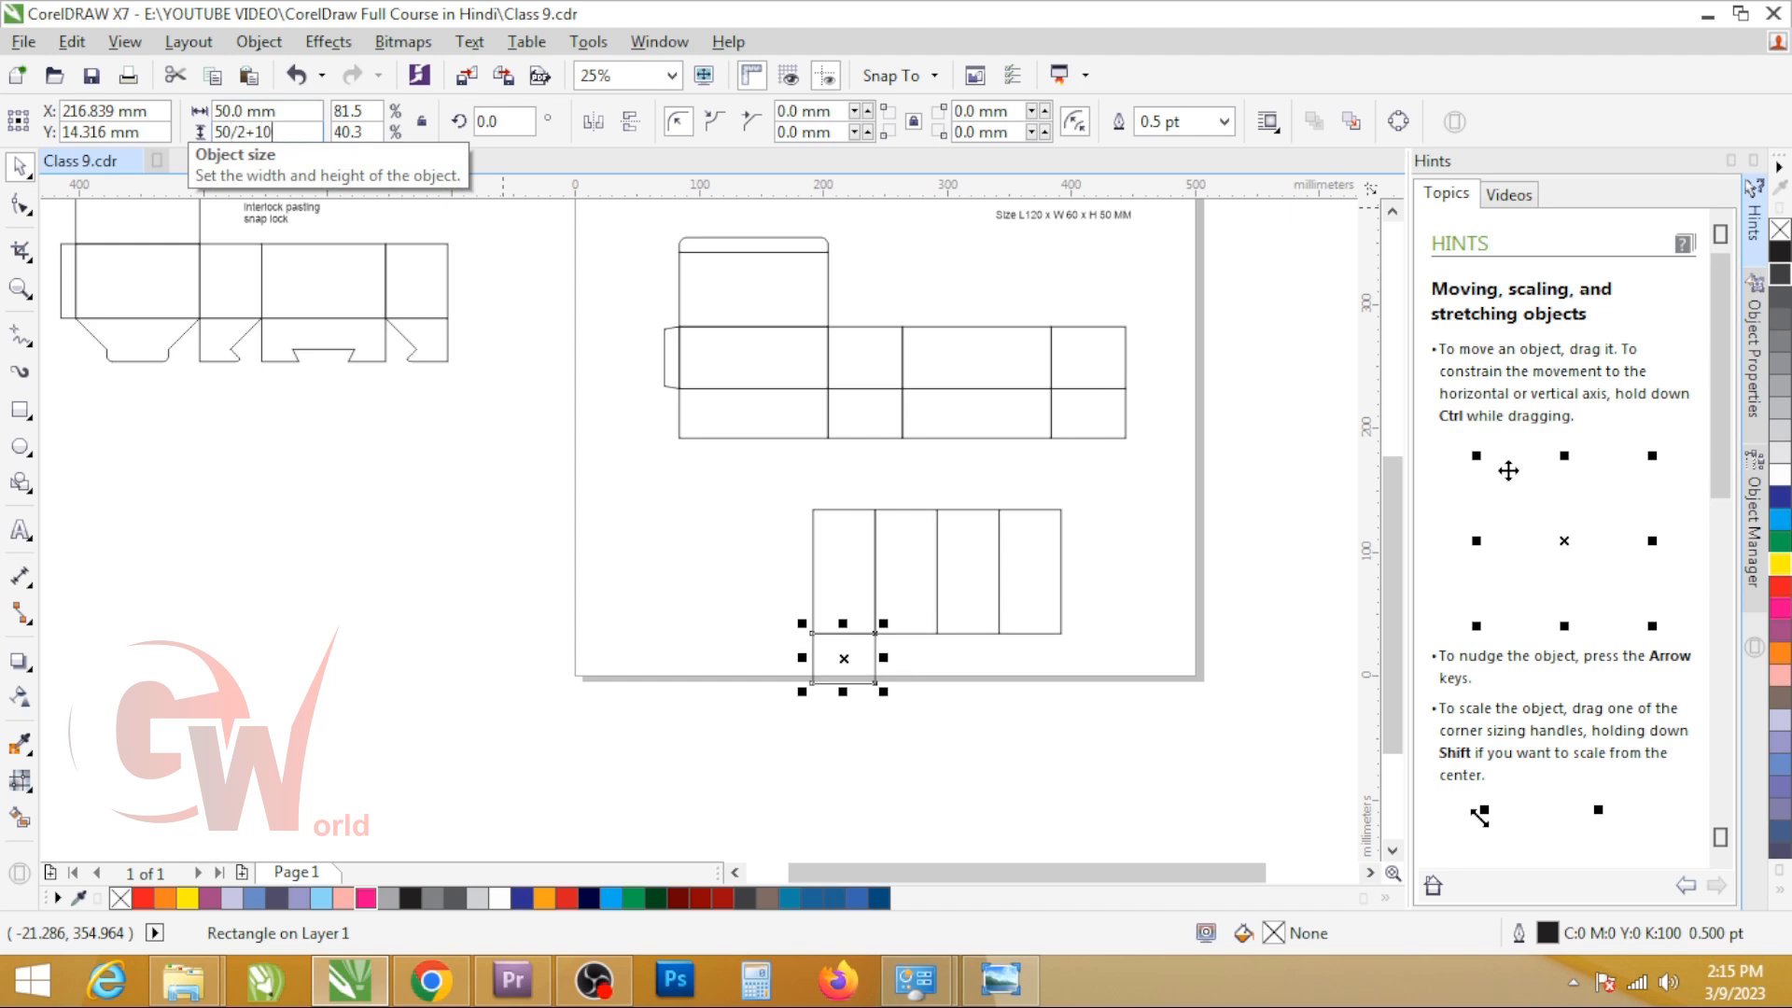
key("Return")
scroll(859, 647, "up", 4)
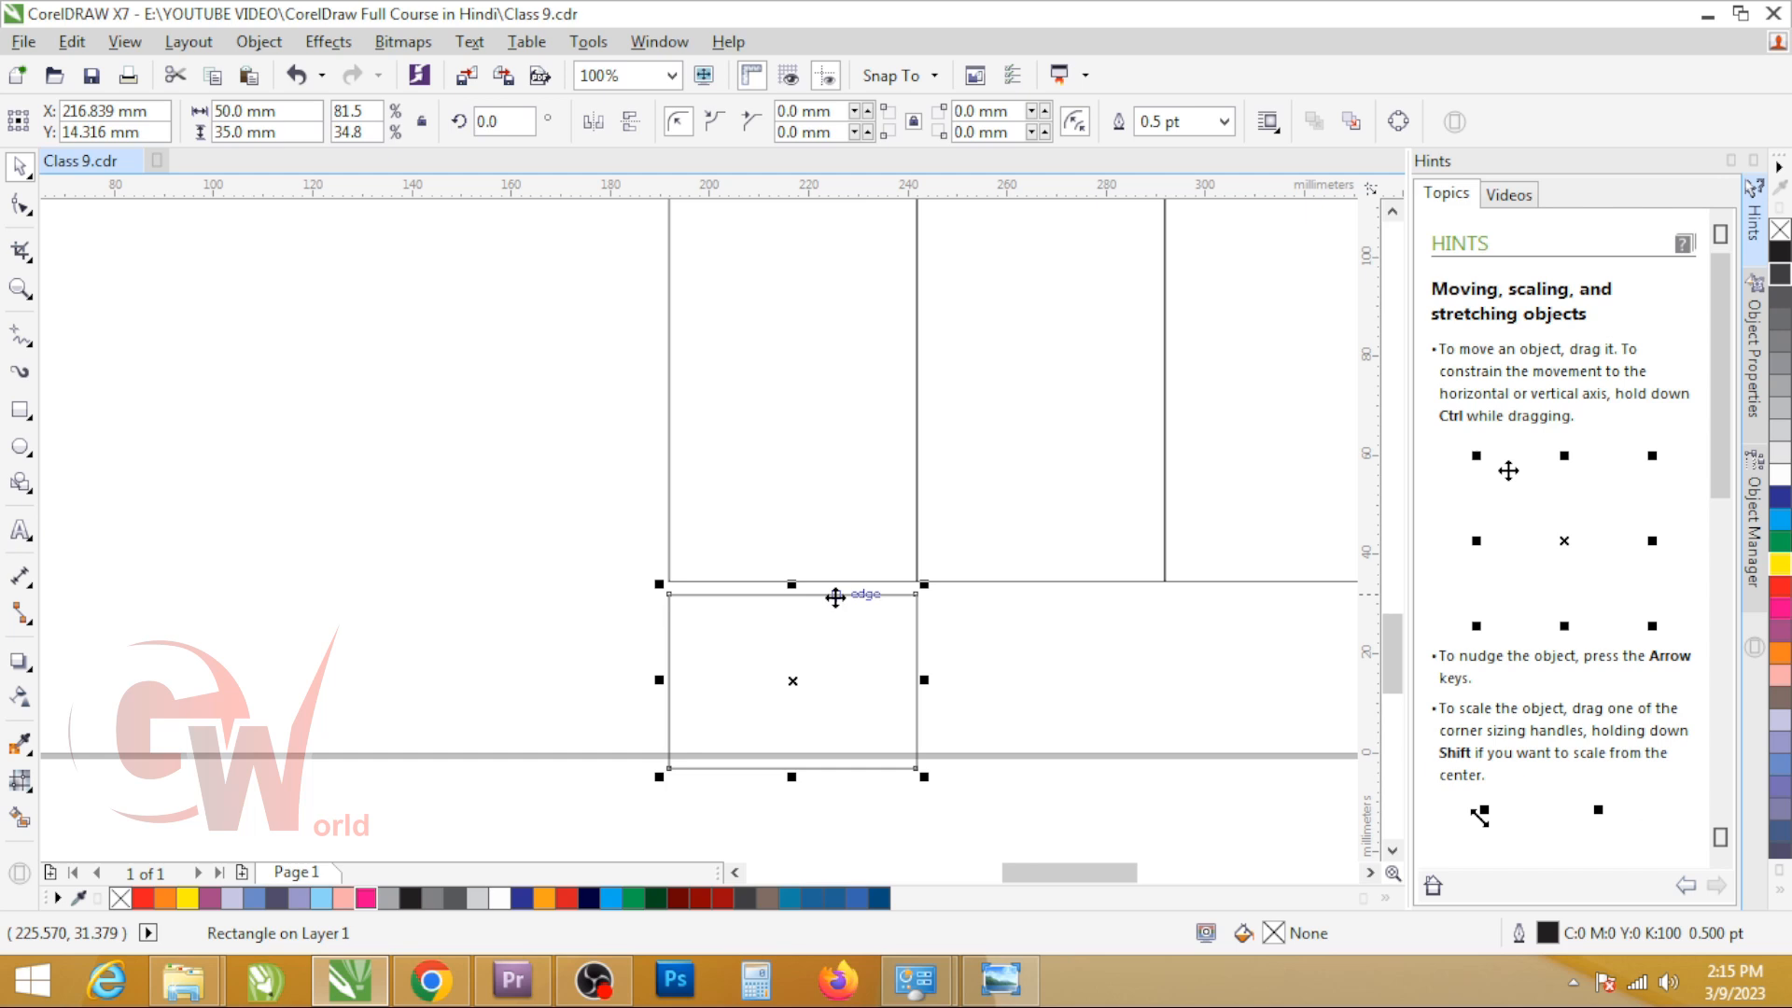
mouse_move(840, 600)
left_mouse_down()
mouse_move(836, 580)
mouse_move(1124, 812)
left_mouse_up()
Step: Draw a rectangle about 47 x 43 mm beside the sample flap and rotate it 45 degrees
scroll(809, 655, "down", 1)
key("F6")
scroll(911, 699, "up", 1)
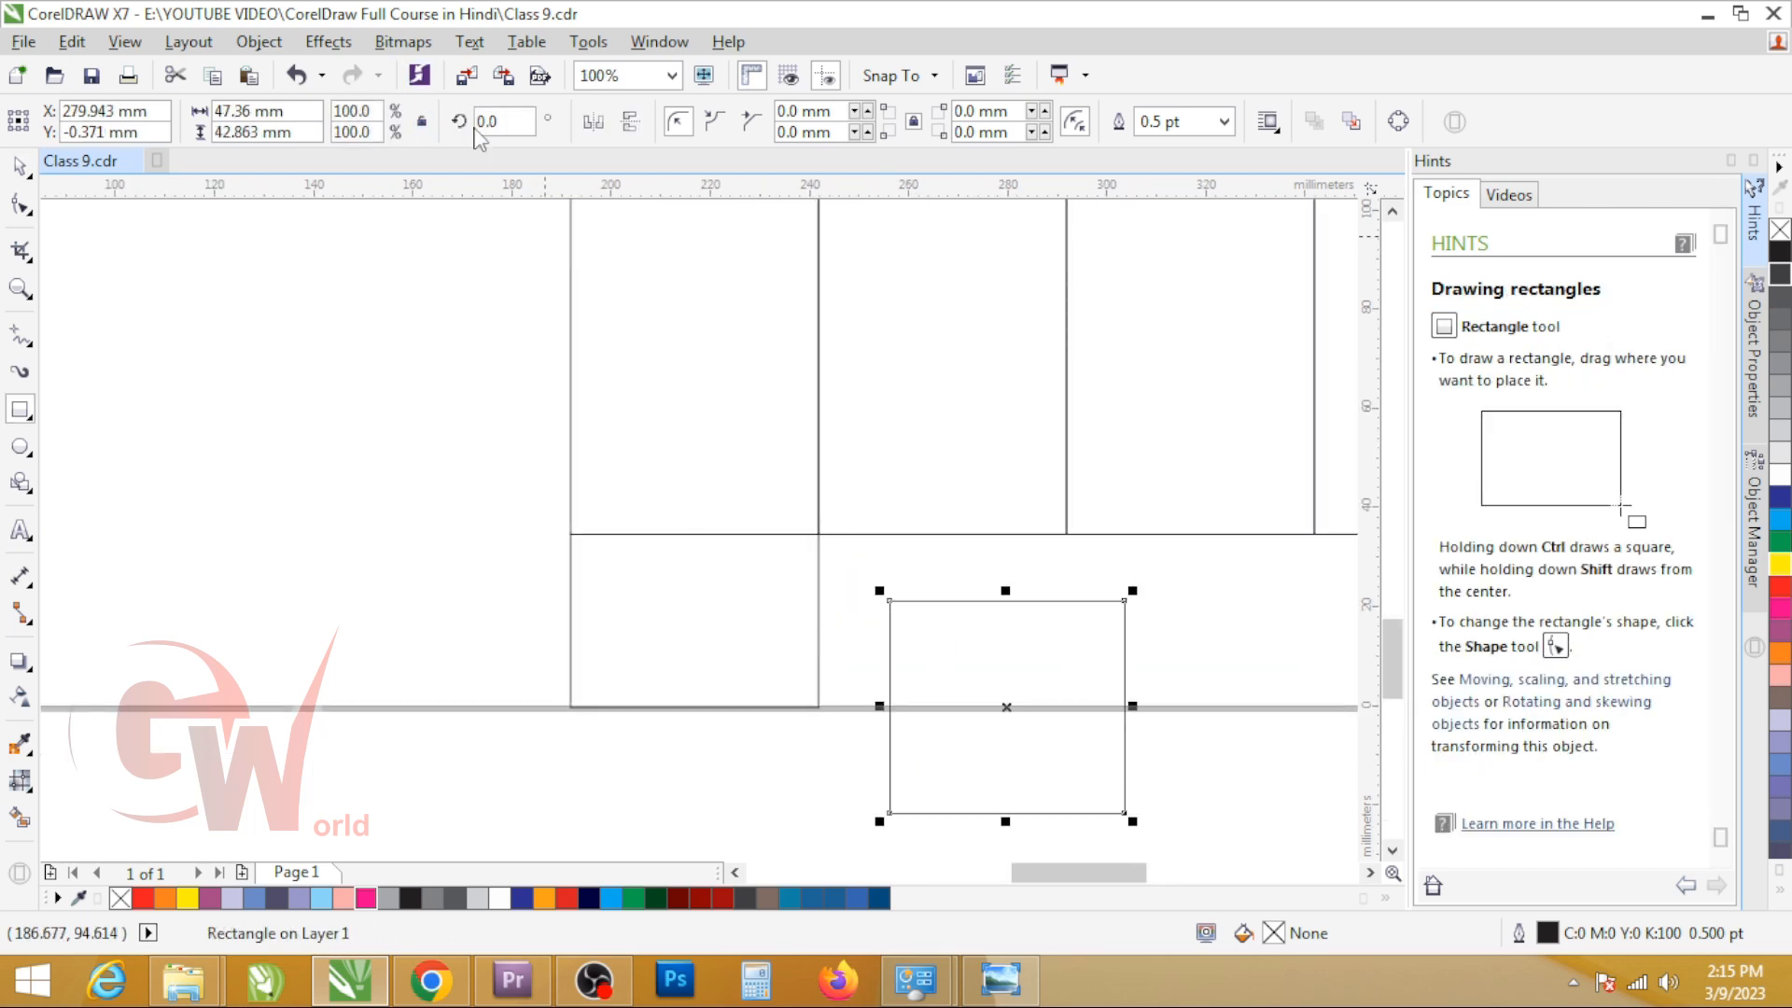
key("BackSpace")
key("BackSpace")
key("BackSpace")
type("45")
key("Return")
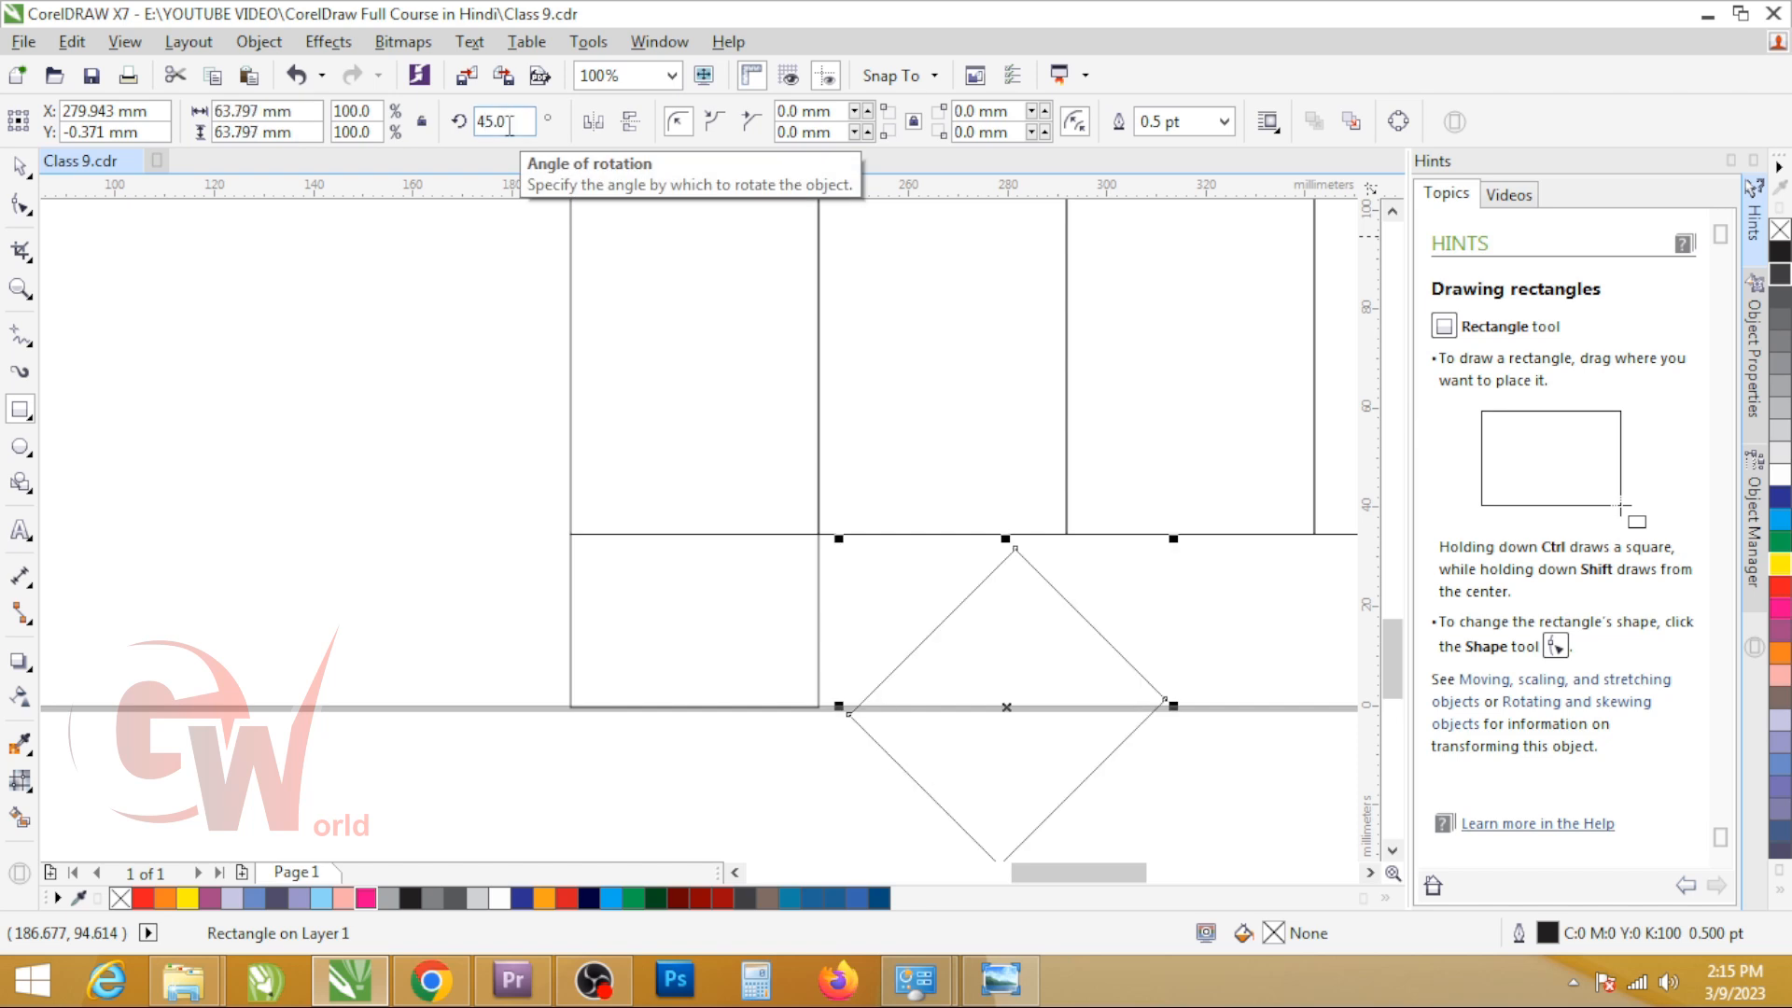
Step: Try snapping the rotated rectangle to the sample flap's upper-right corner and turning it to 30 degrees instead
key("space")
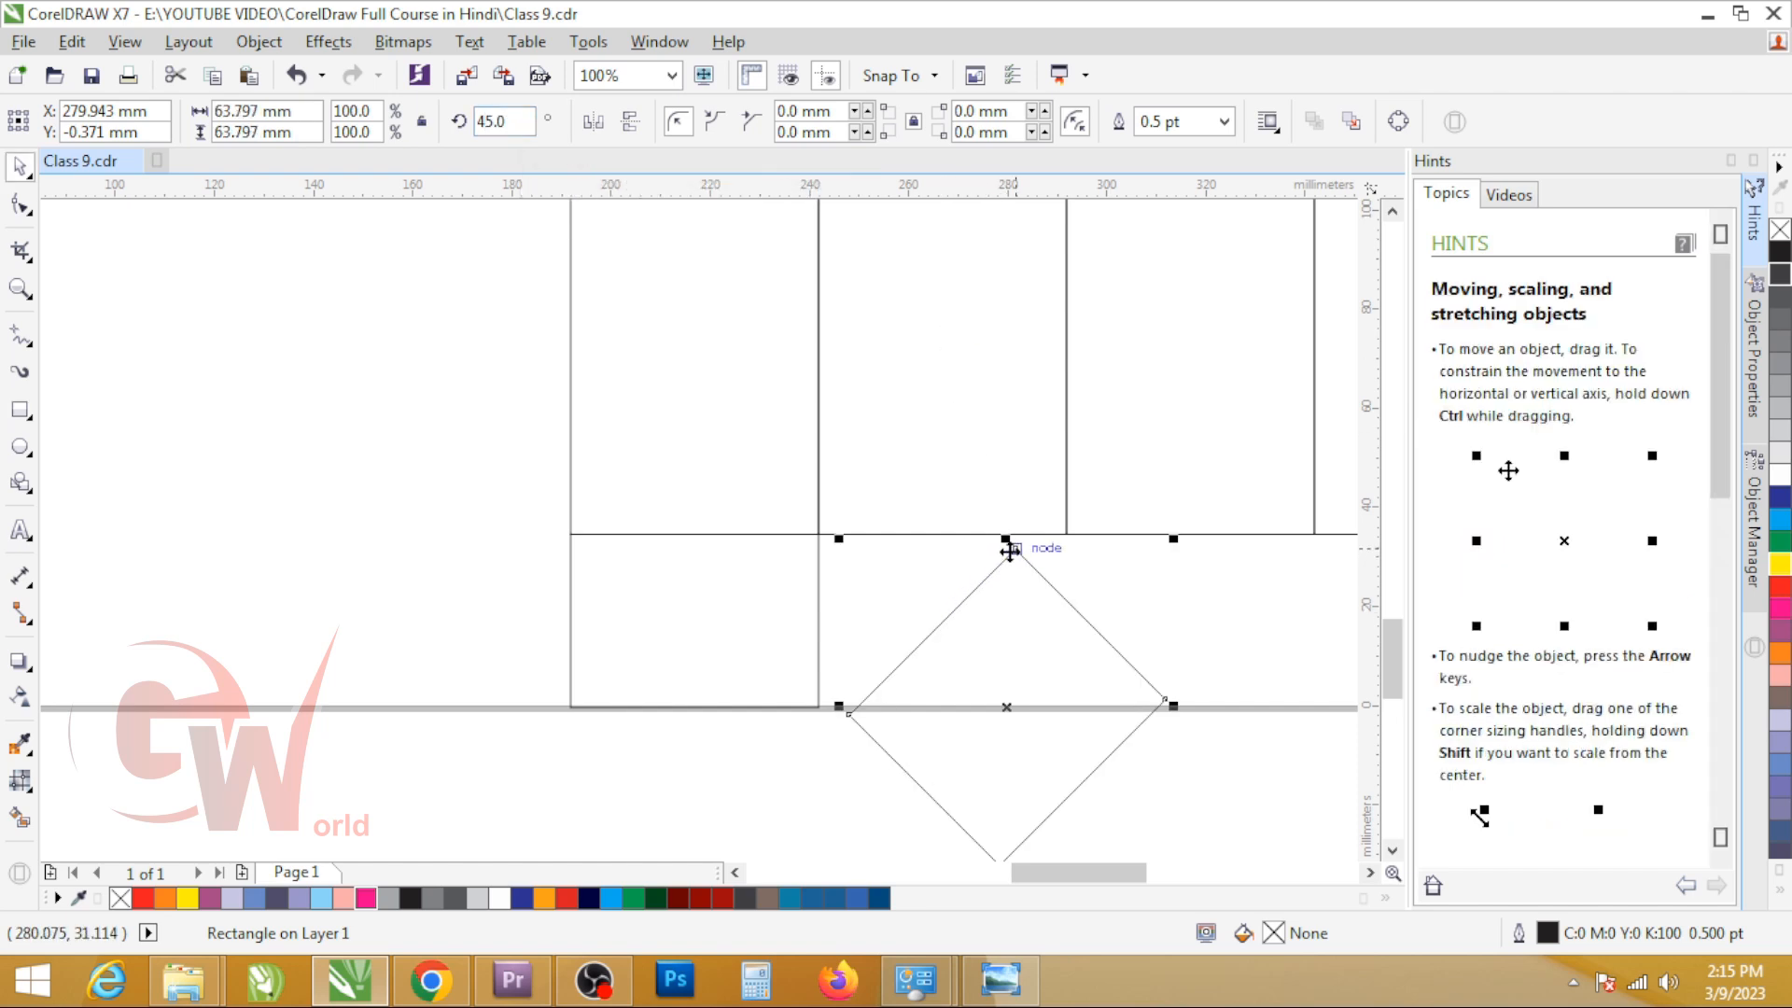
left_click_drag(961, 538, 824, 532)
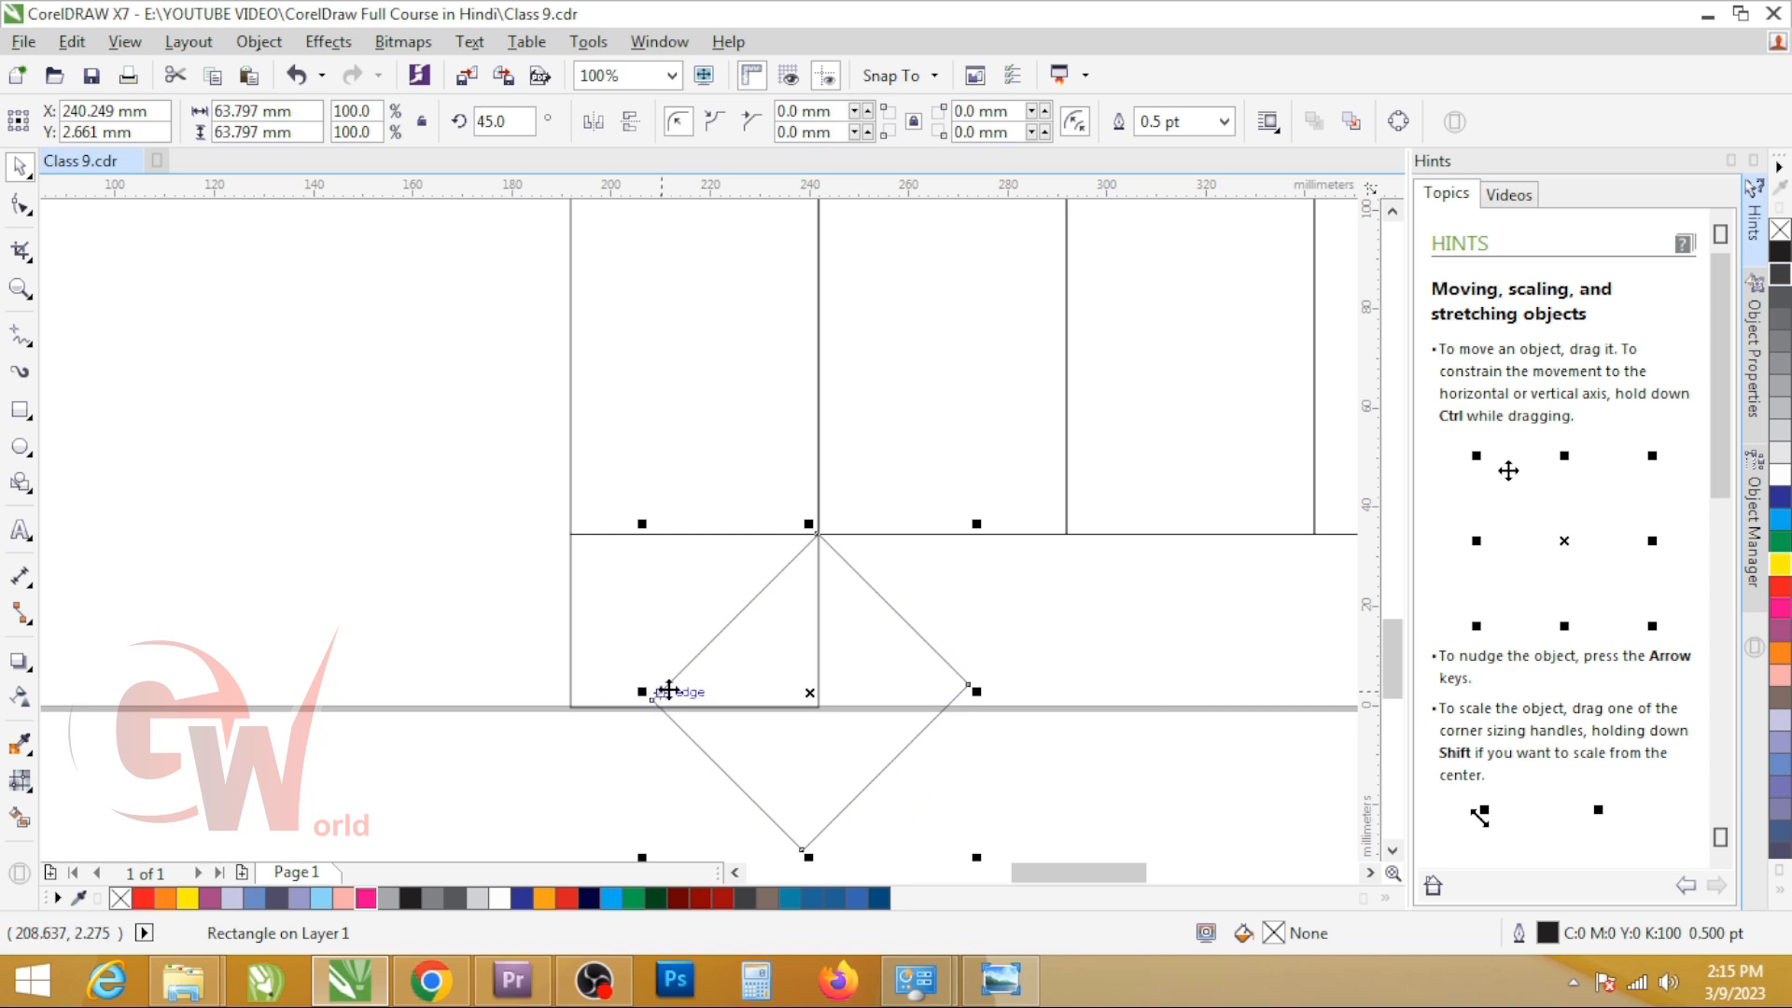
left_click_drag(937, 650, 656, 635)
key("ctrl+z")
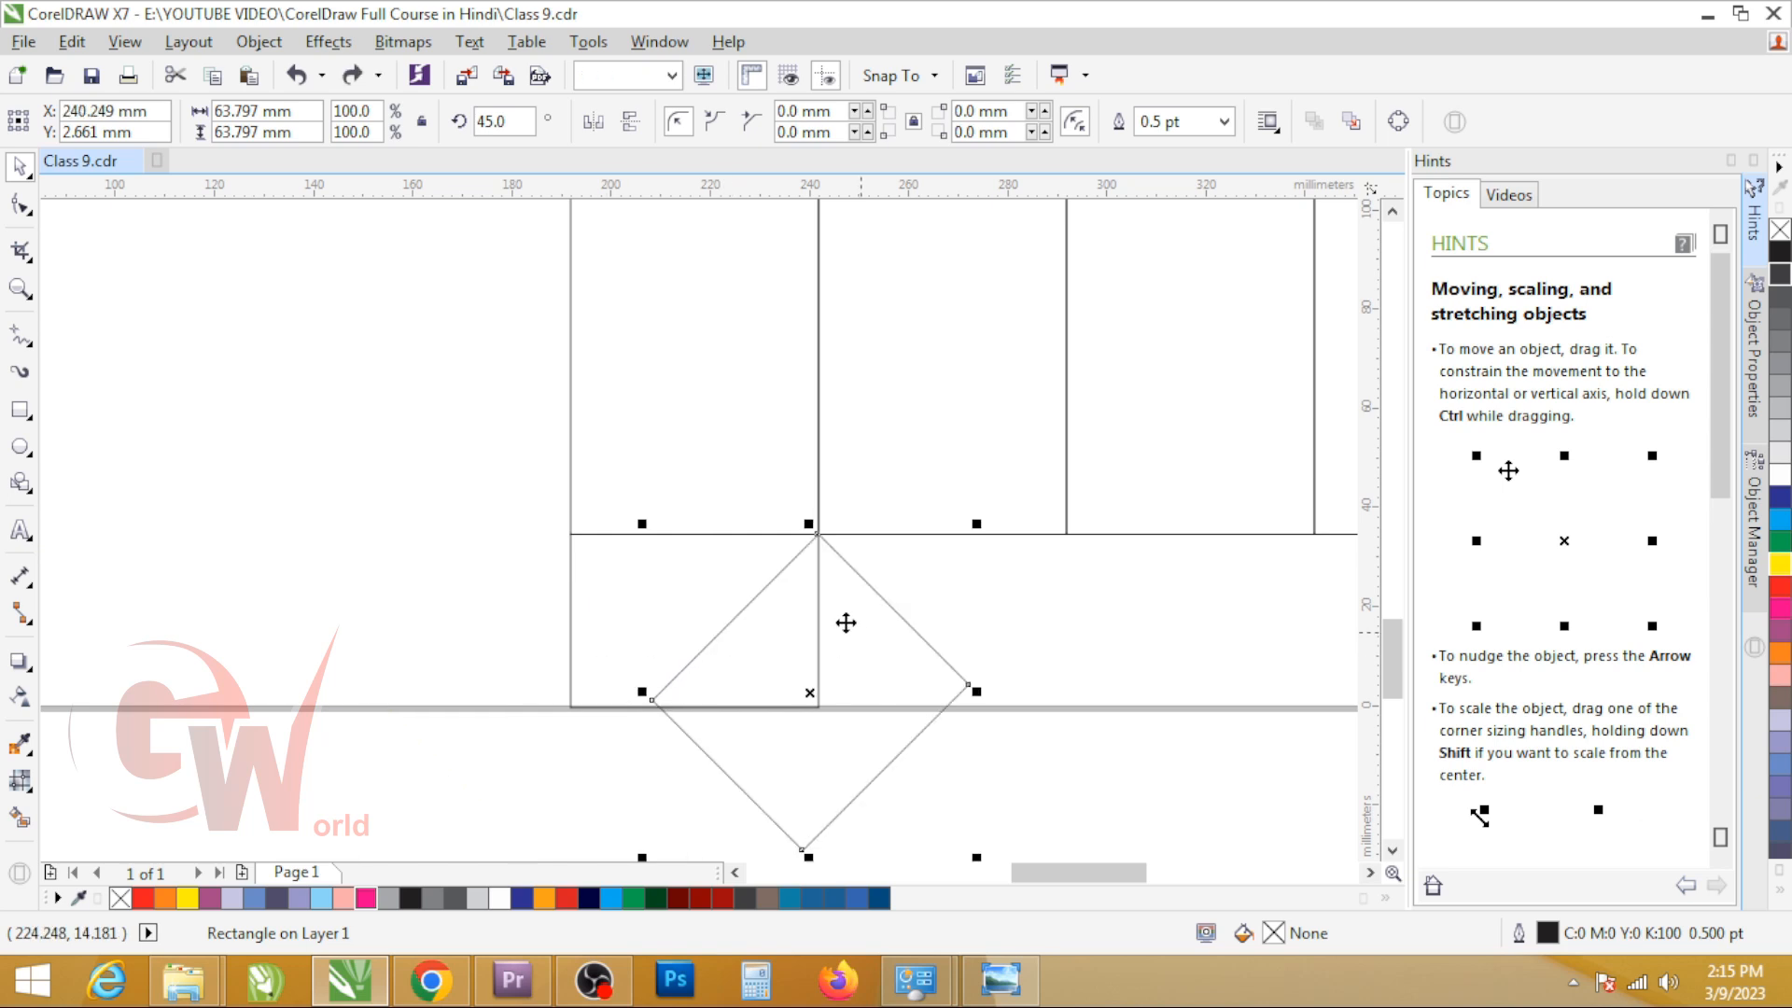
double_click(504, 121)
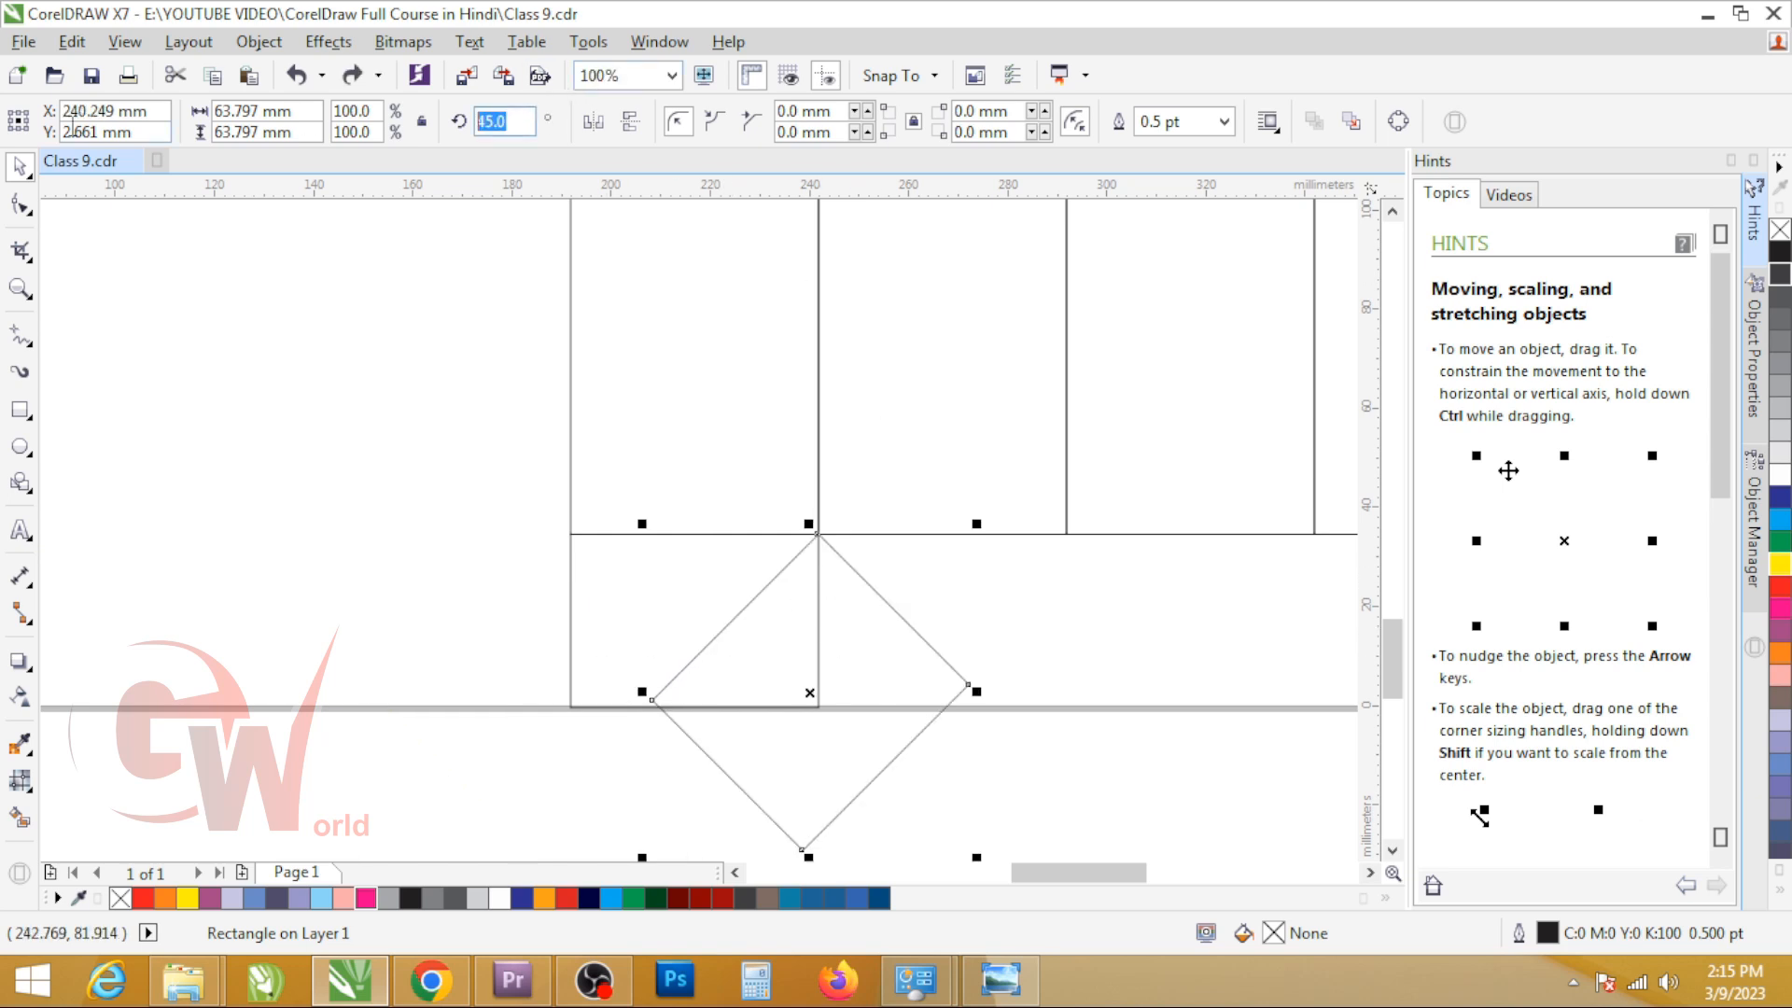
key("Return")
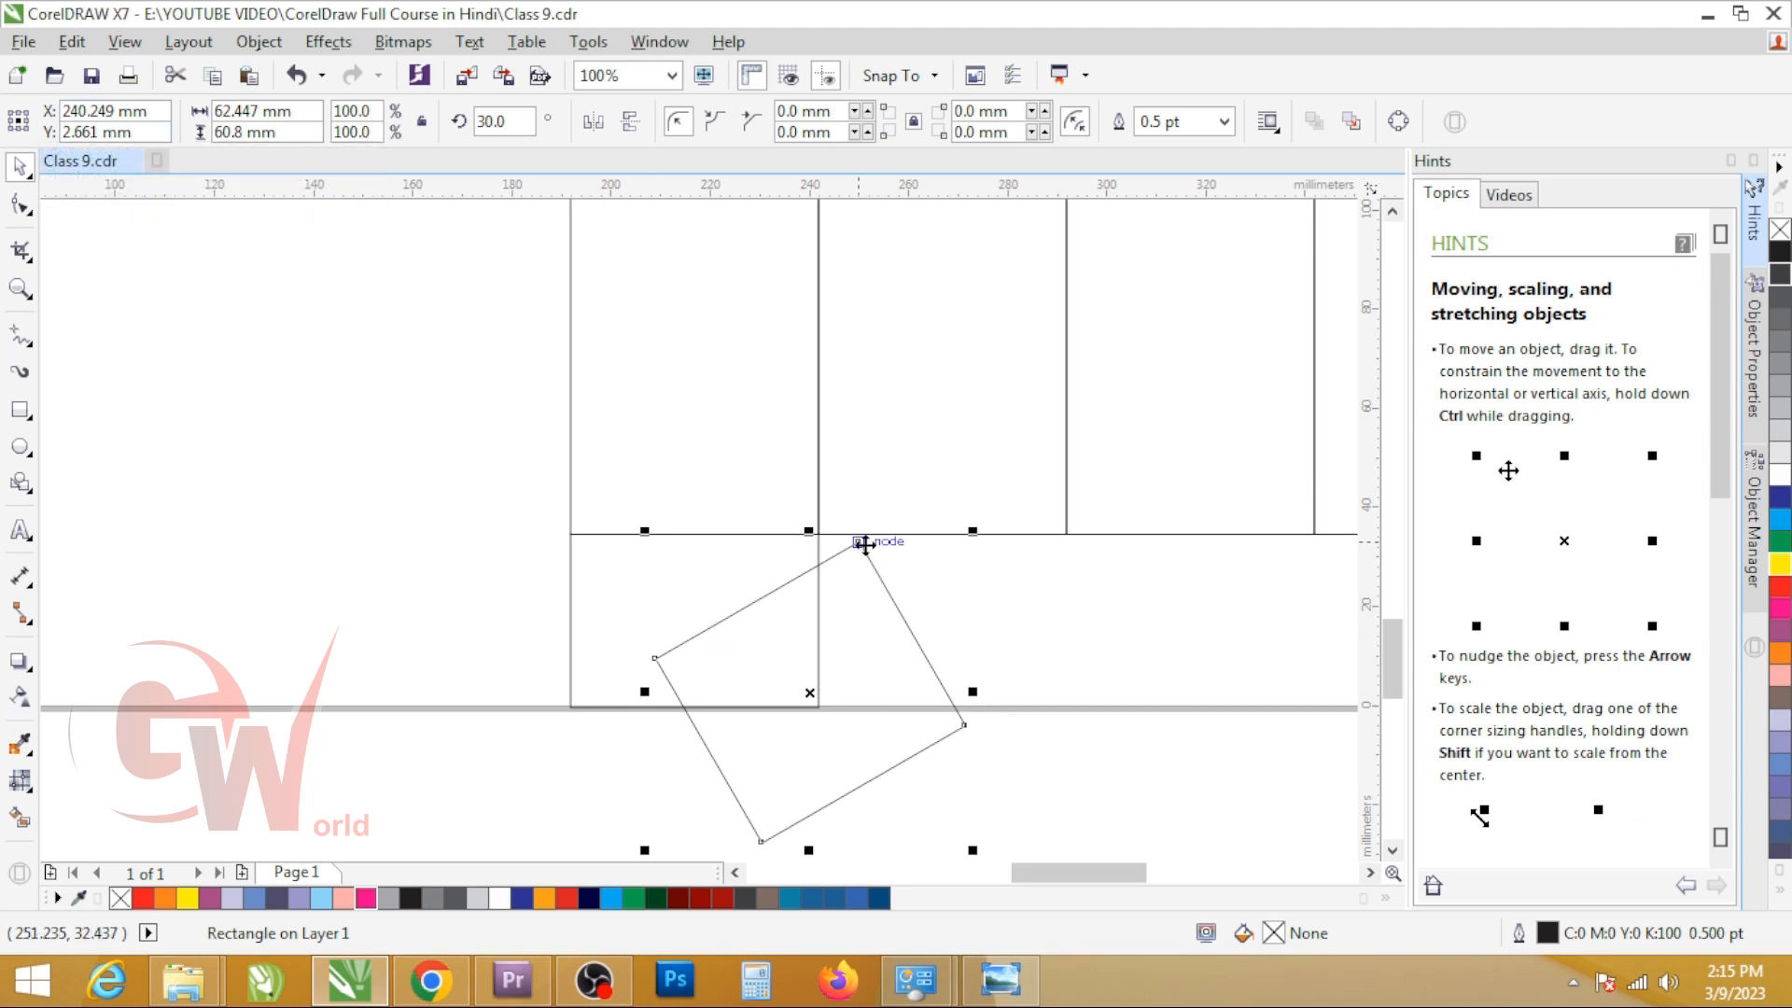
left_click(894, 650)
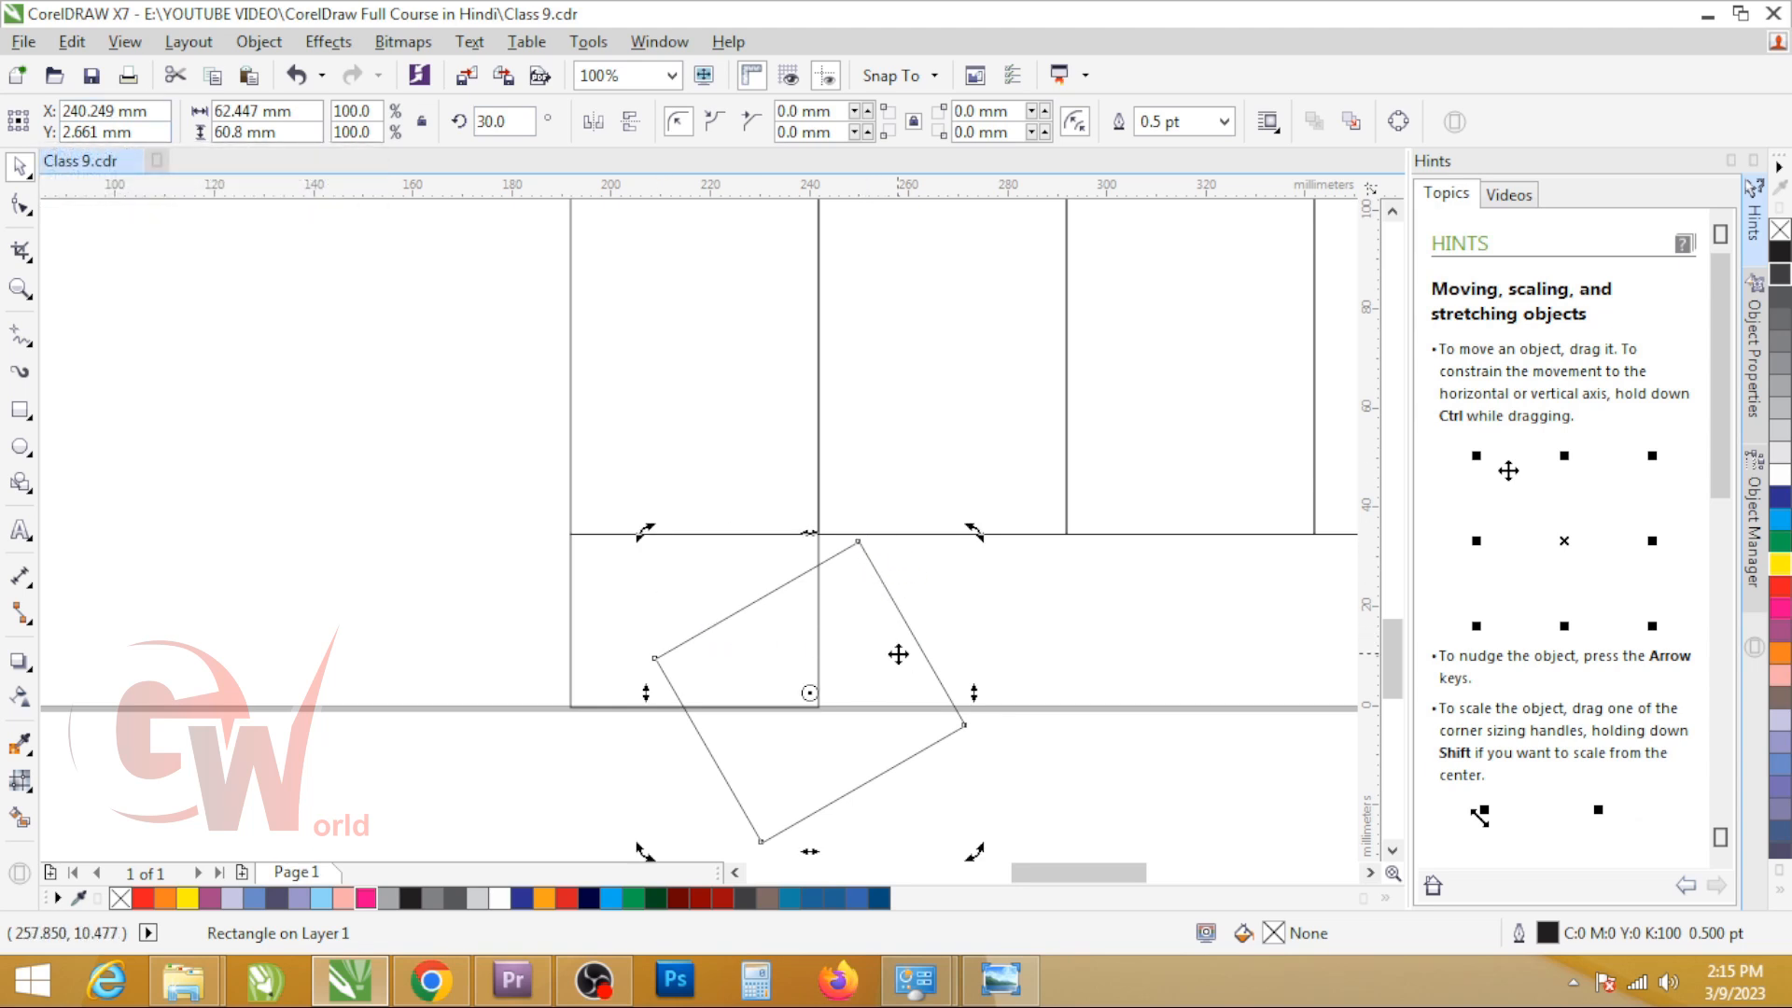
key("ctrl+z")
left_click(974, 668)
left_click(1008, 572)
Step: Set the rectangle's rotation to 30 degrees and place its edge at the sample flap's upper-left corner
left_click(522, 117)
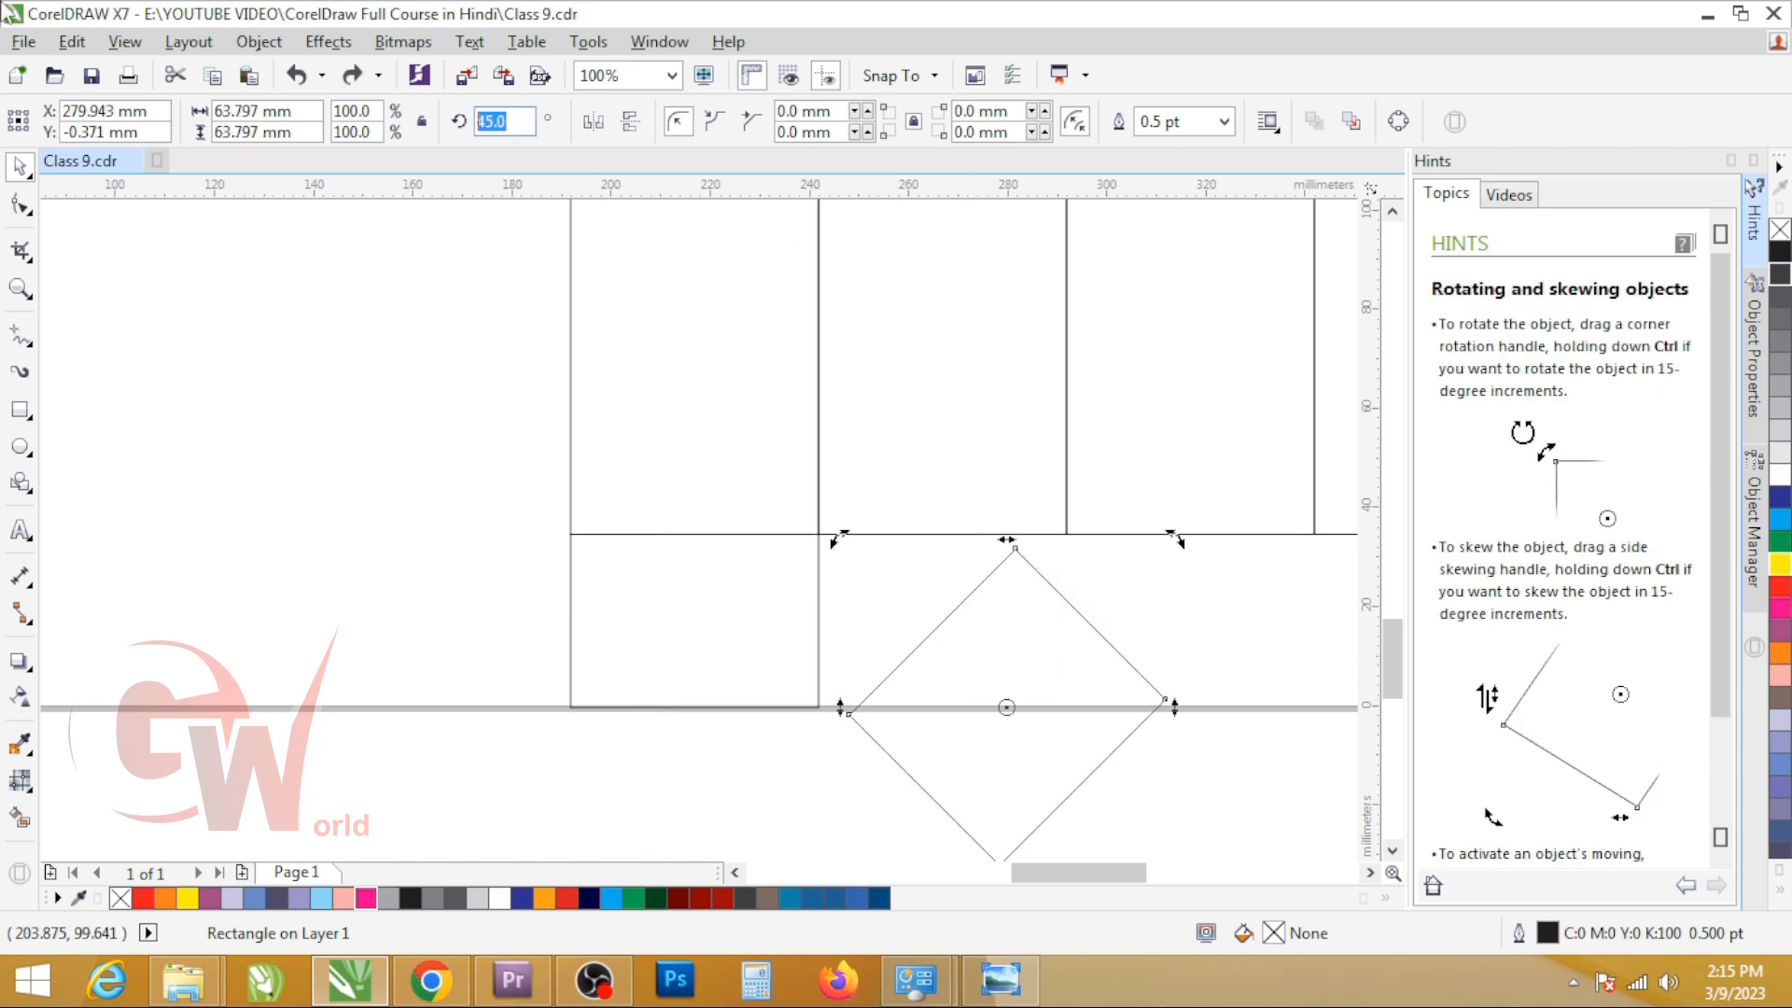
key("Return")
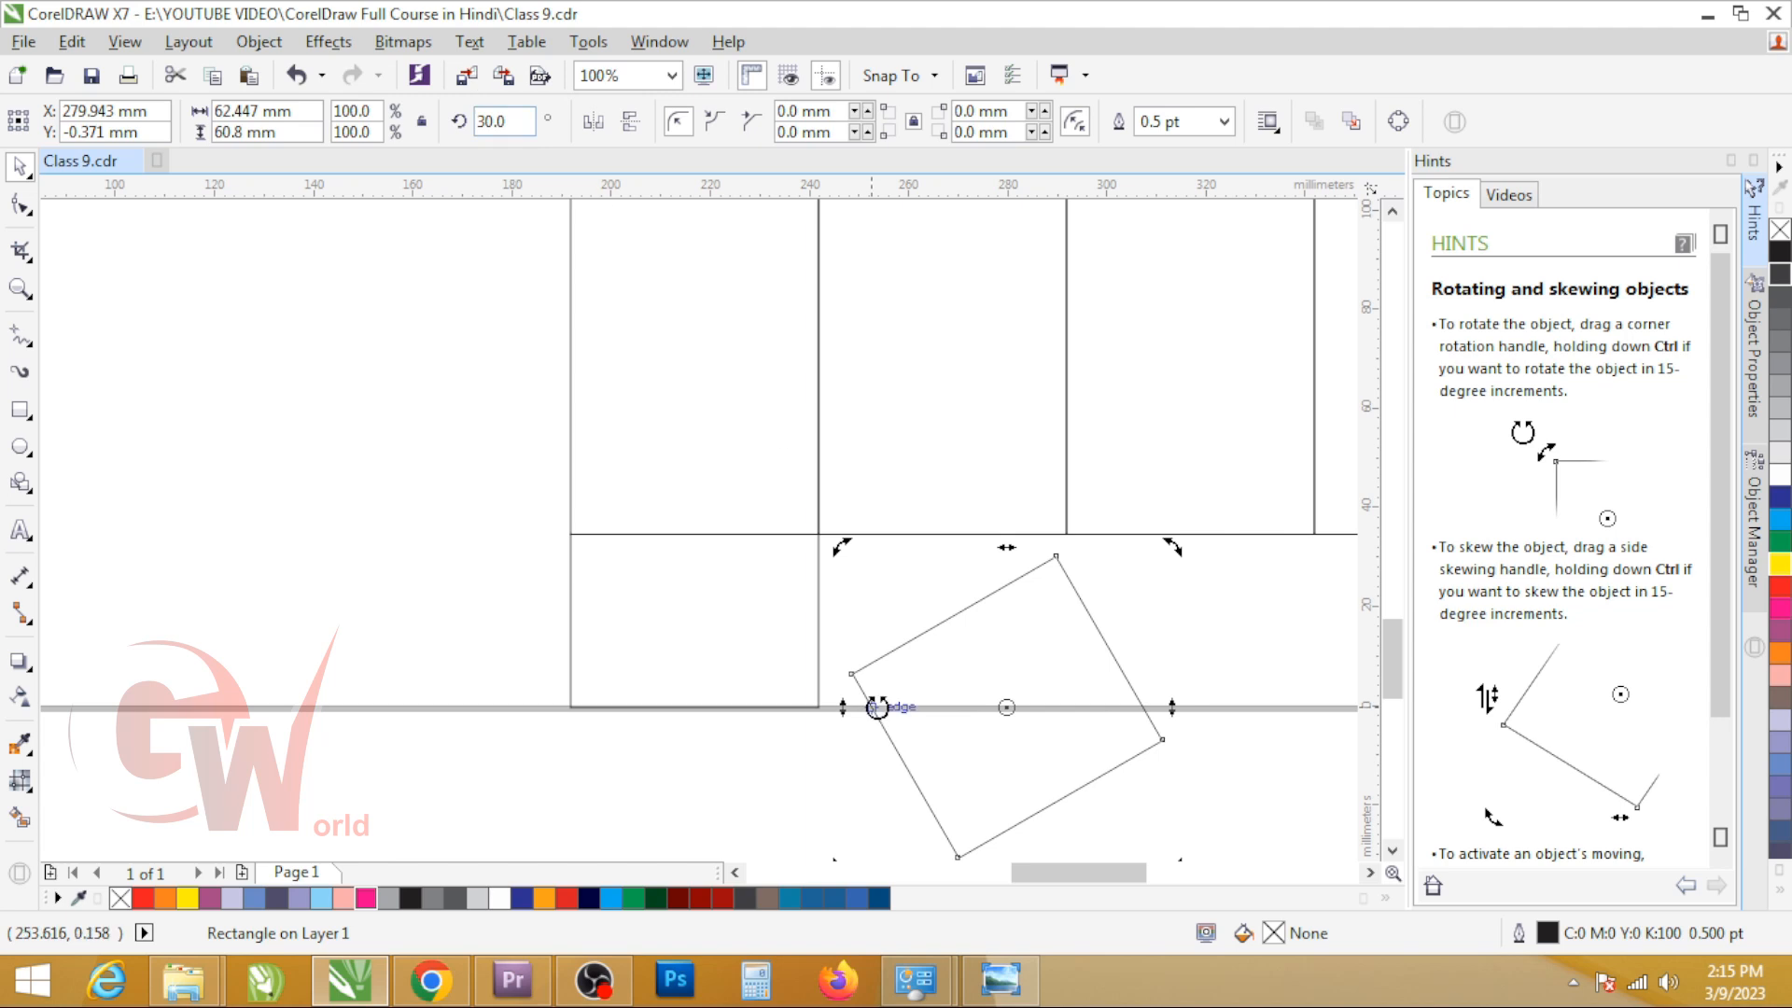
left_click(1072, 587)
left_click(1080, 583)
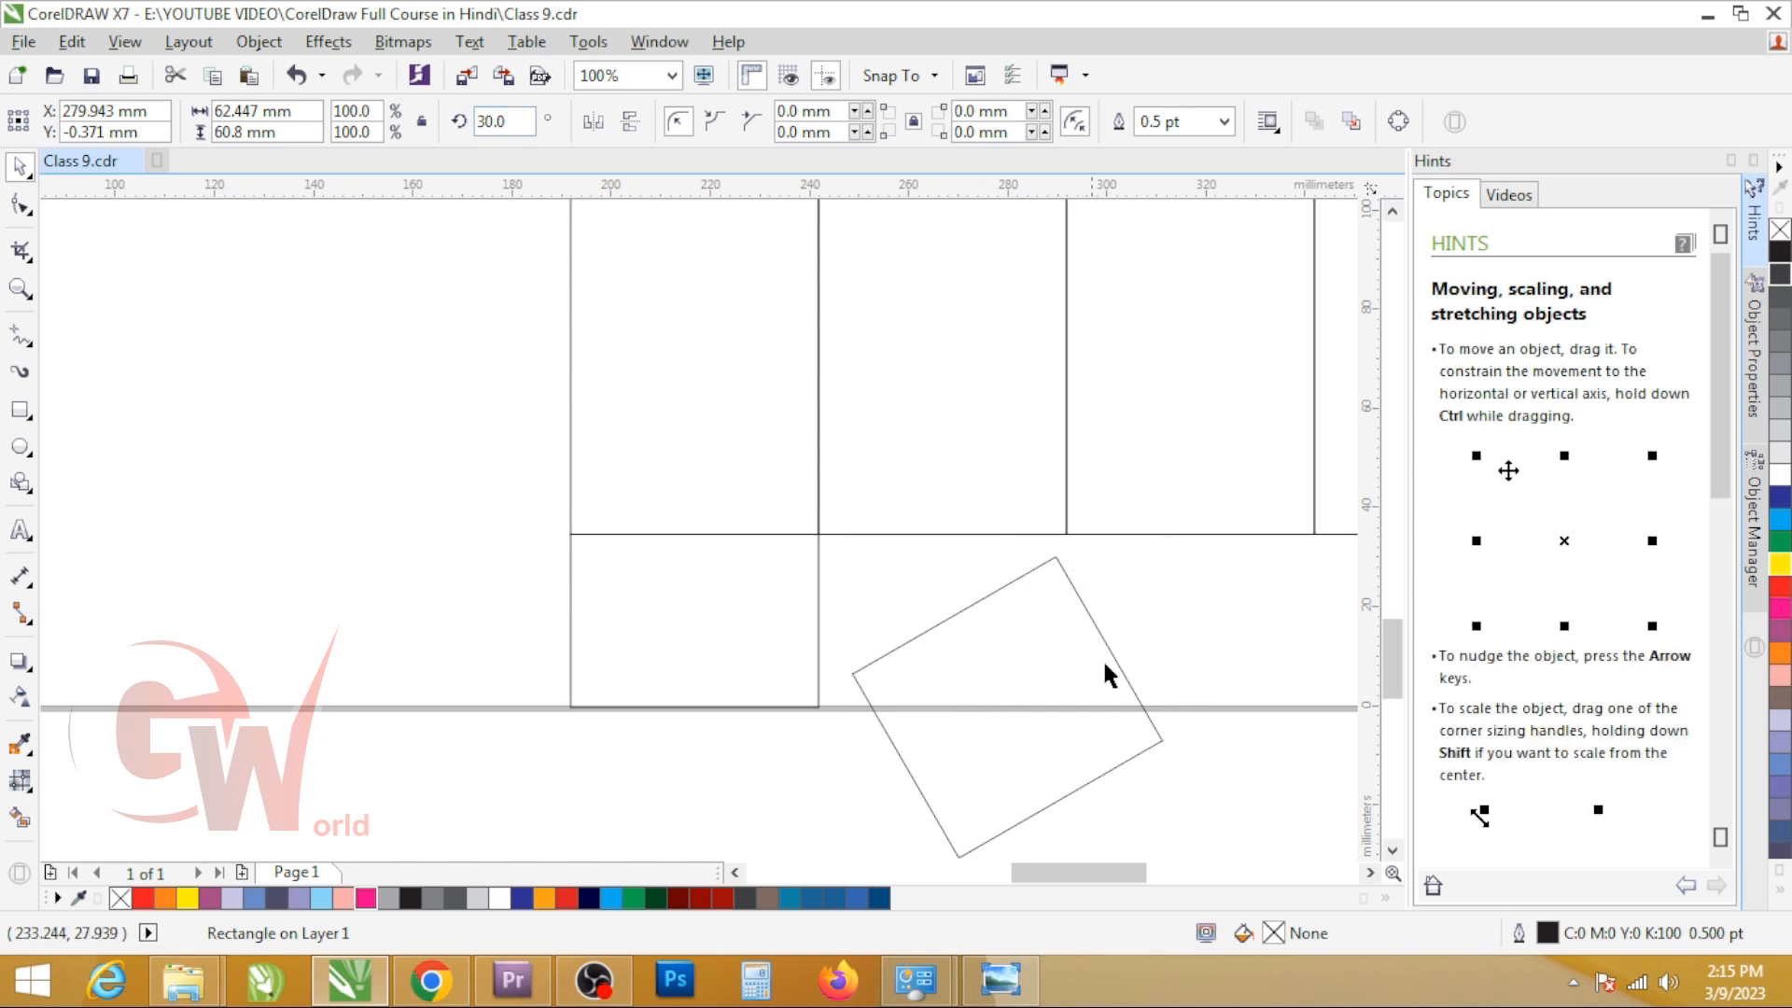
left_click_drag(1075, 590, 567, 532)
Step: Copy the rotated rectangle to the flap's other side, mirror it horizontally, and place its edge at the upper-right corner
left_click_drag(432, 588, 877, 585)
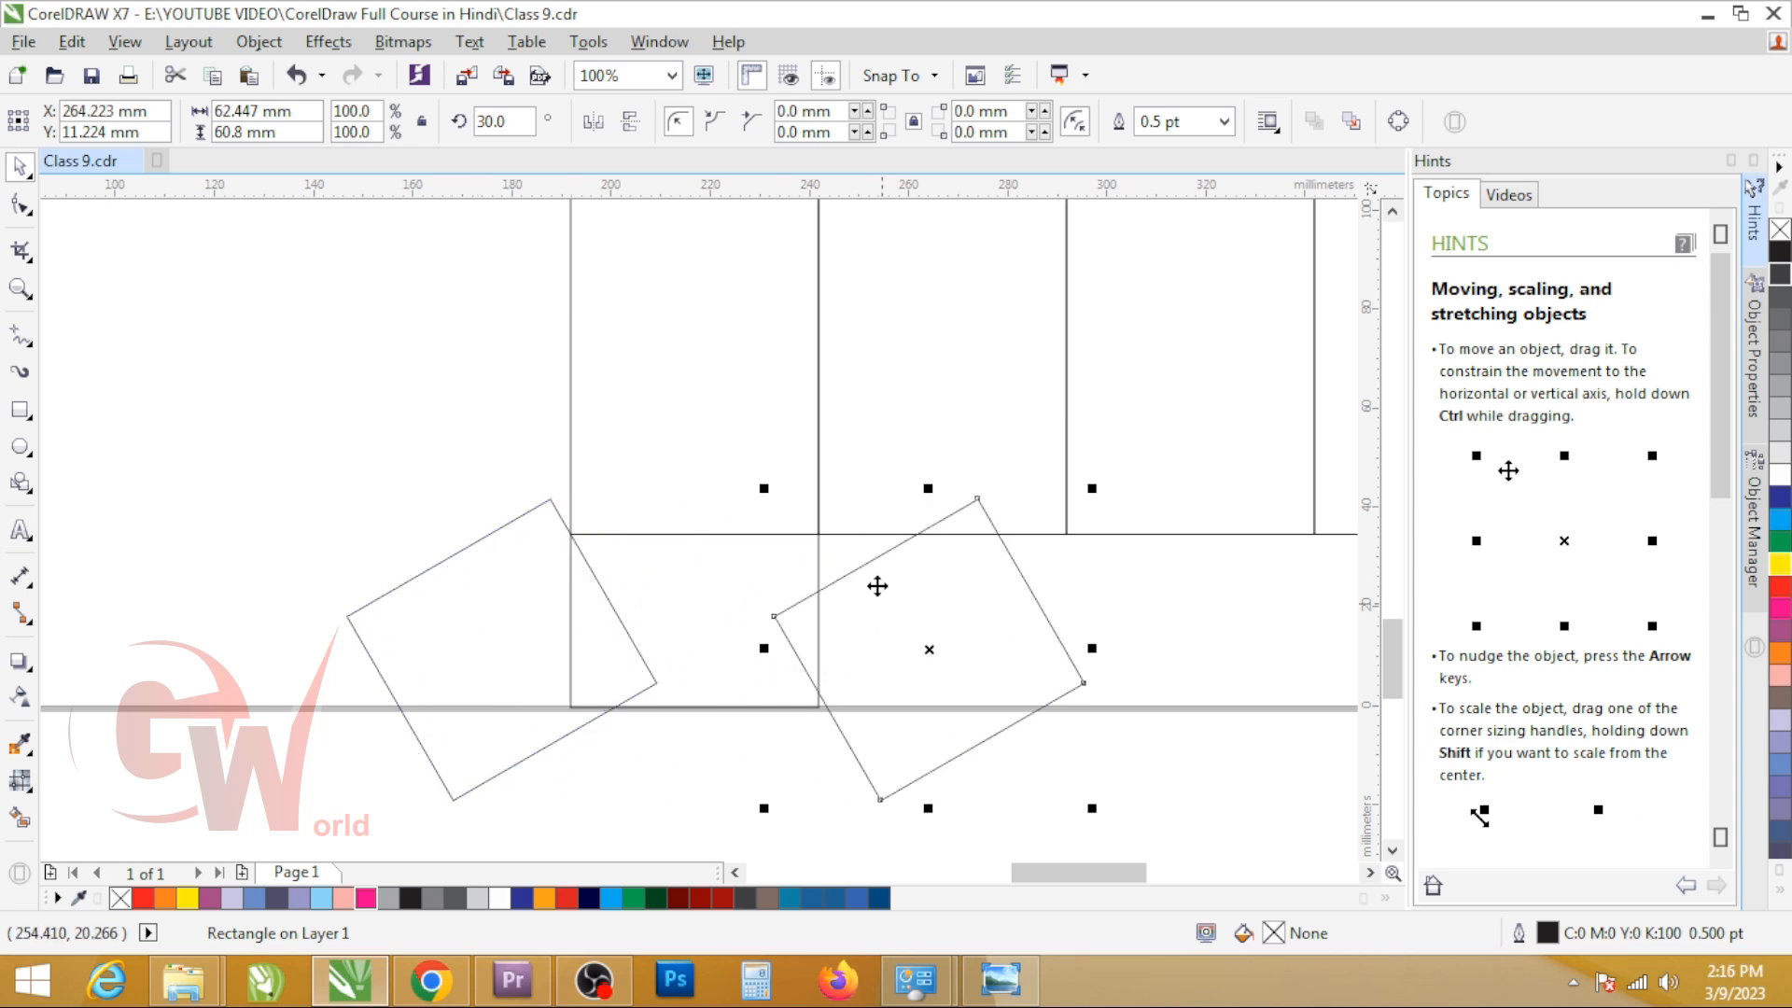
left_click(595, 123)
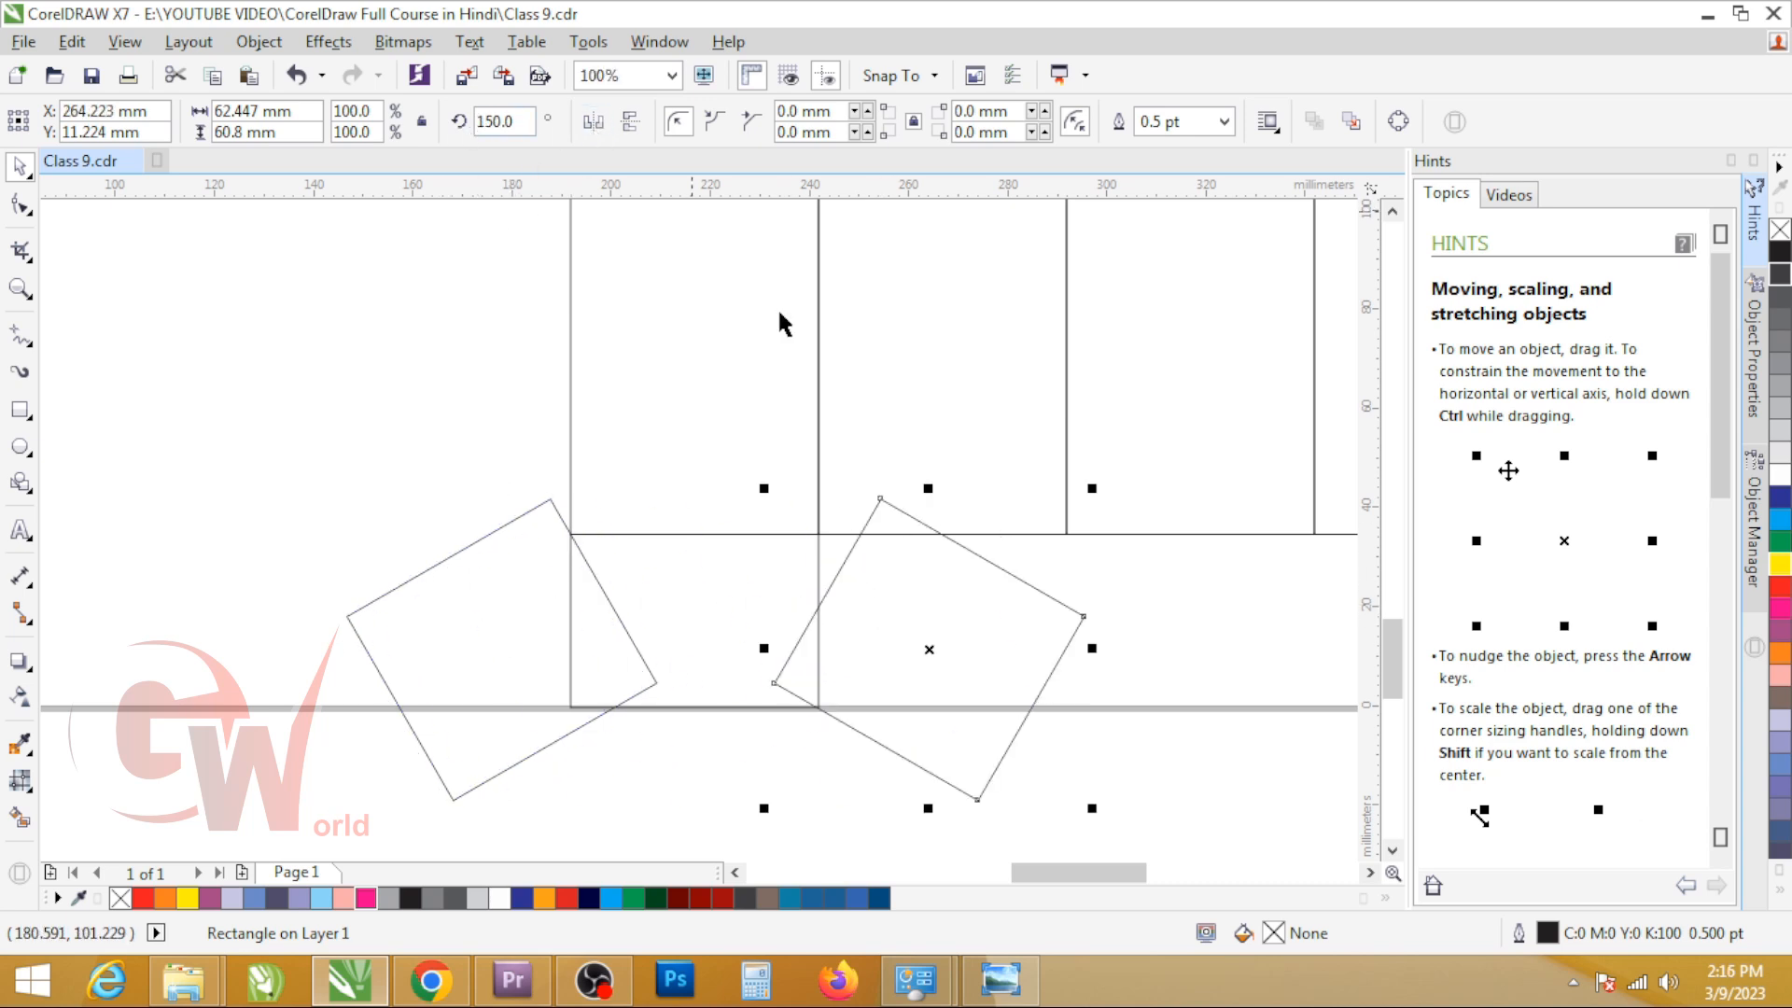
left_click_drag(859, 532, 819, 542)
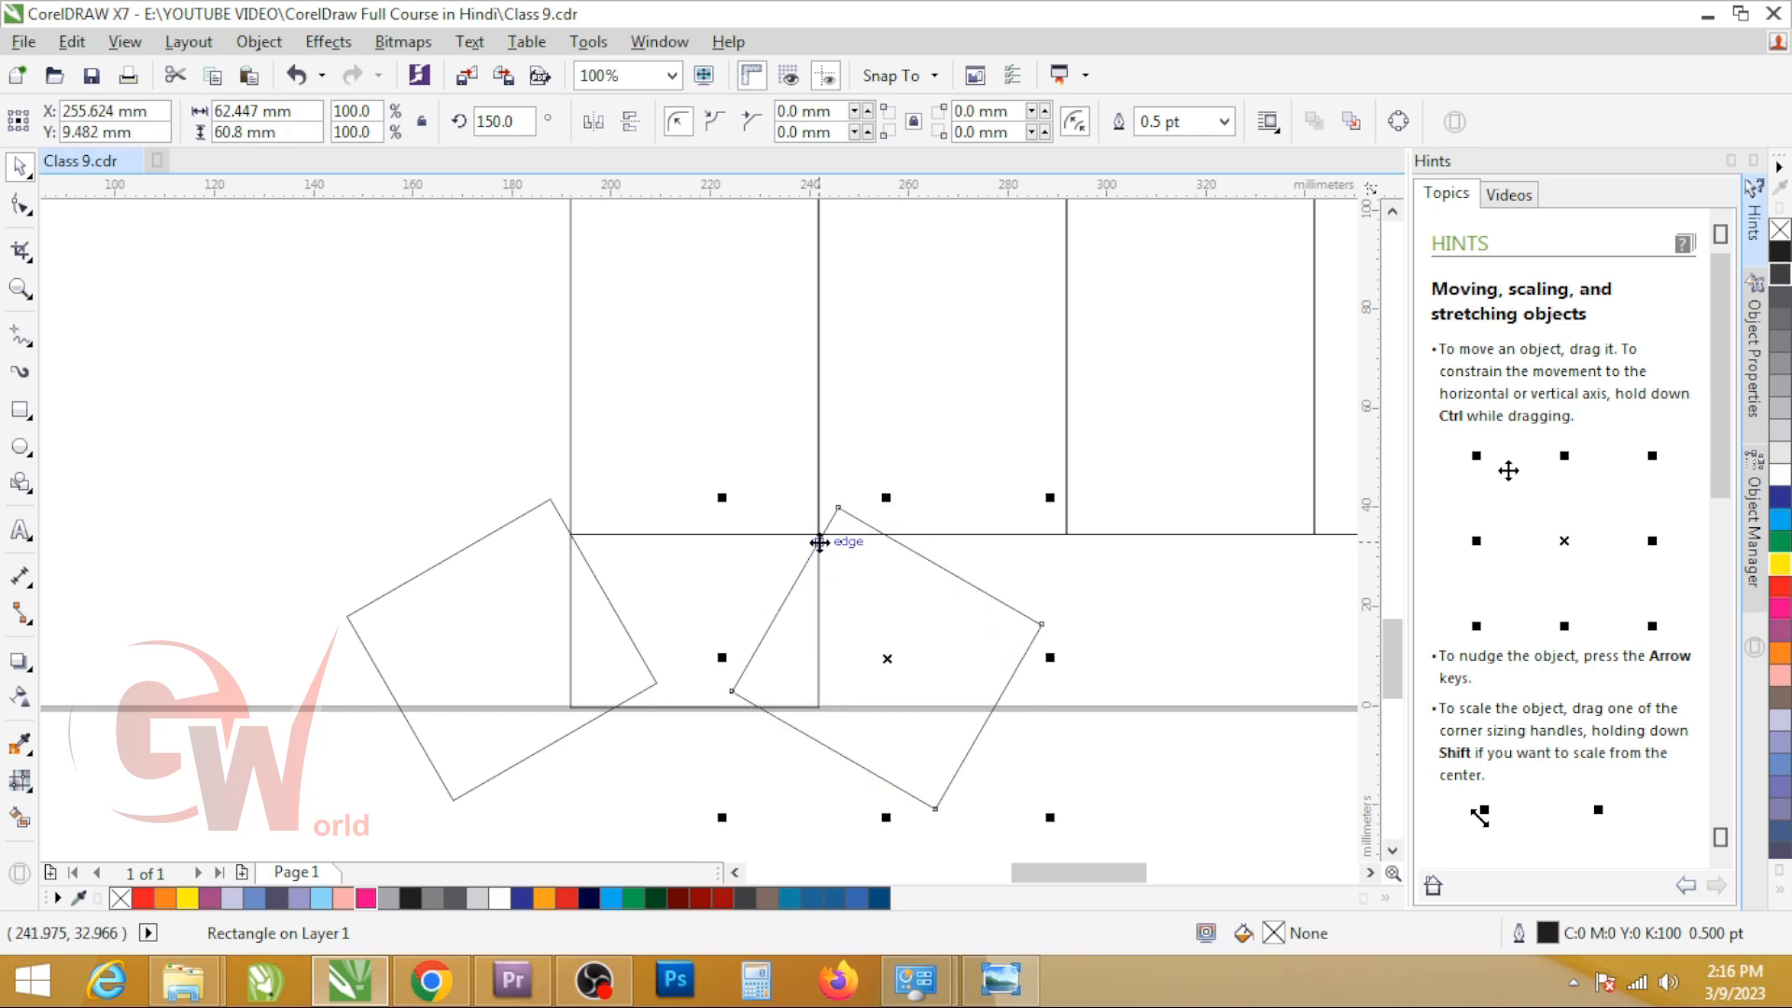
Step: Delete the sample flap, its rotated cutting rectangles, and the four 50 x 100 mm panels
left_click(436, 628, "shift")
key("Delete")
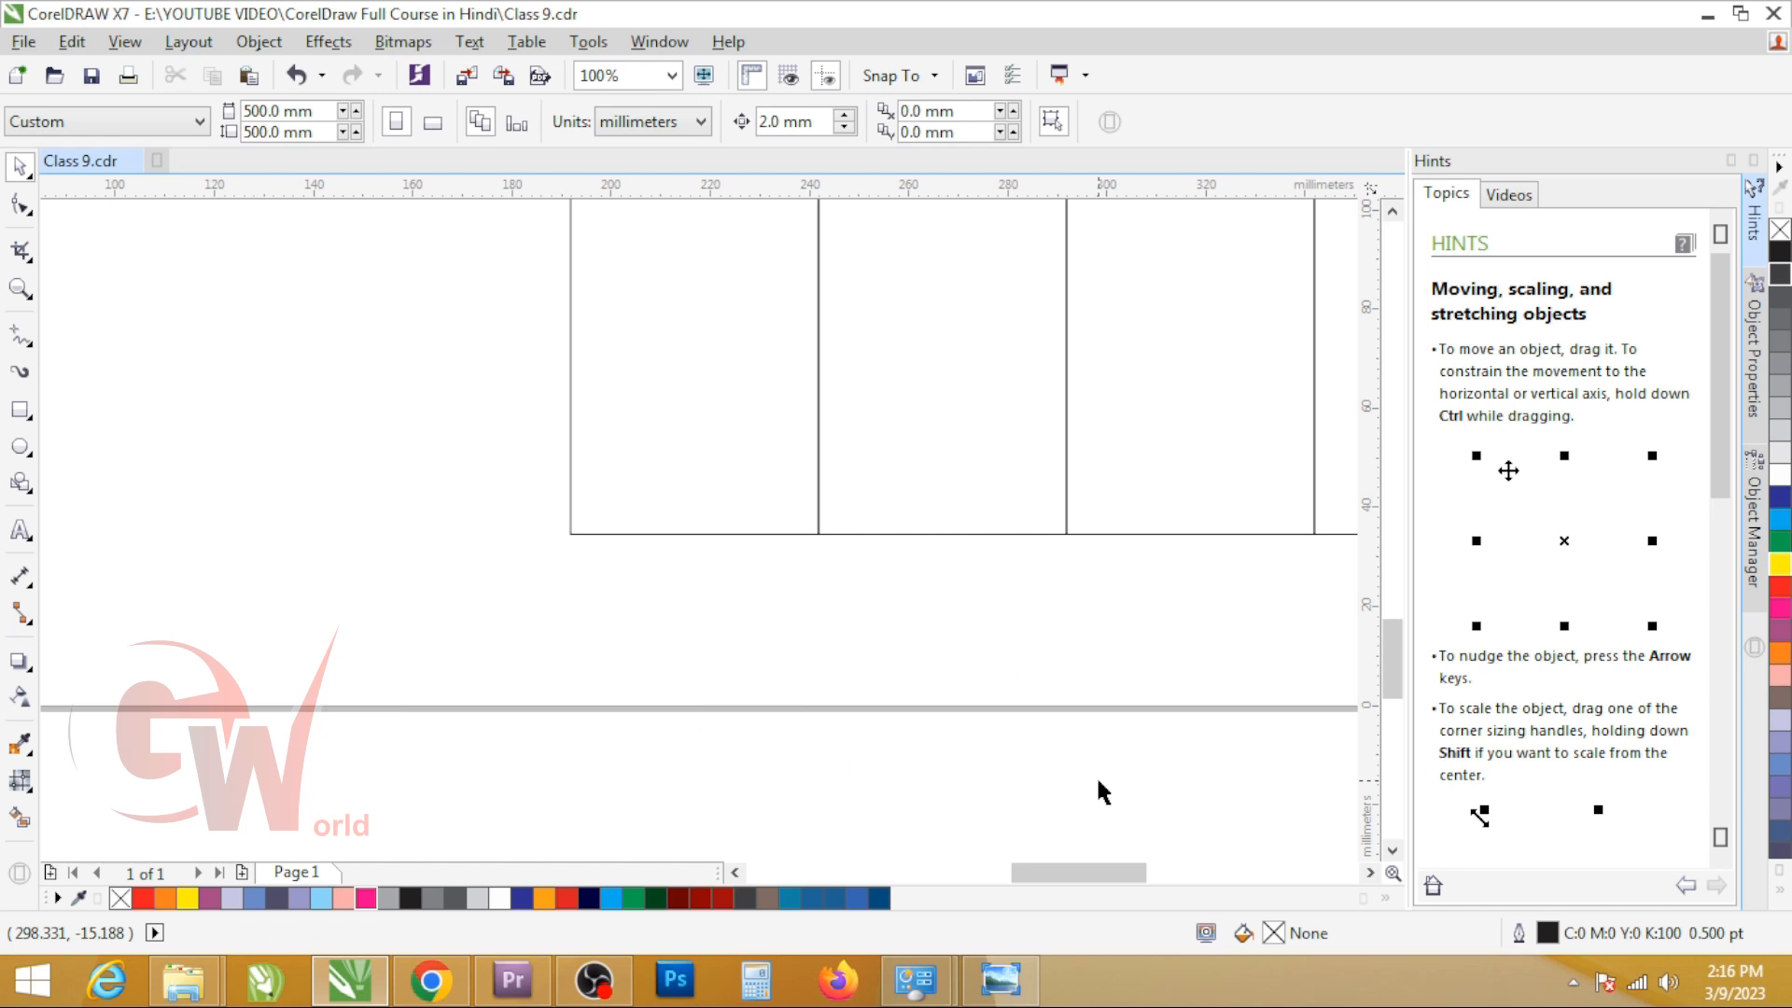
scroll(753, 637, "down", 2)
left_click_drag(659, 451, 1106, 771)
key("Delete")
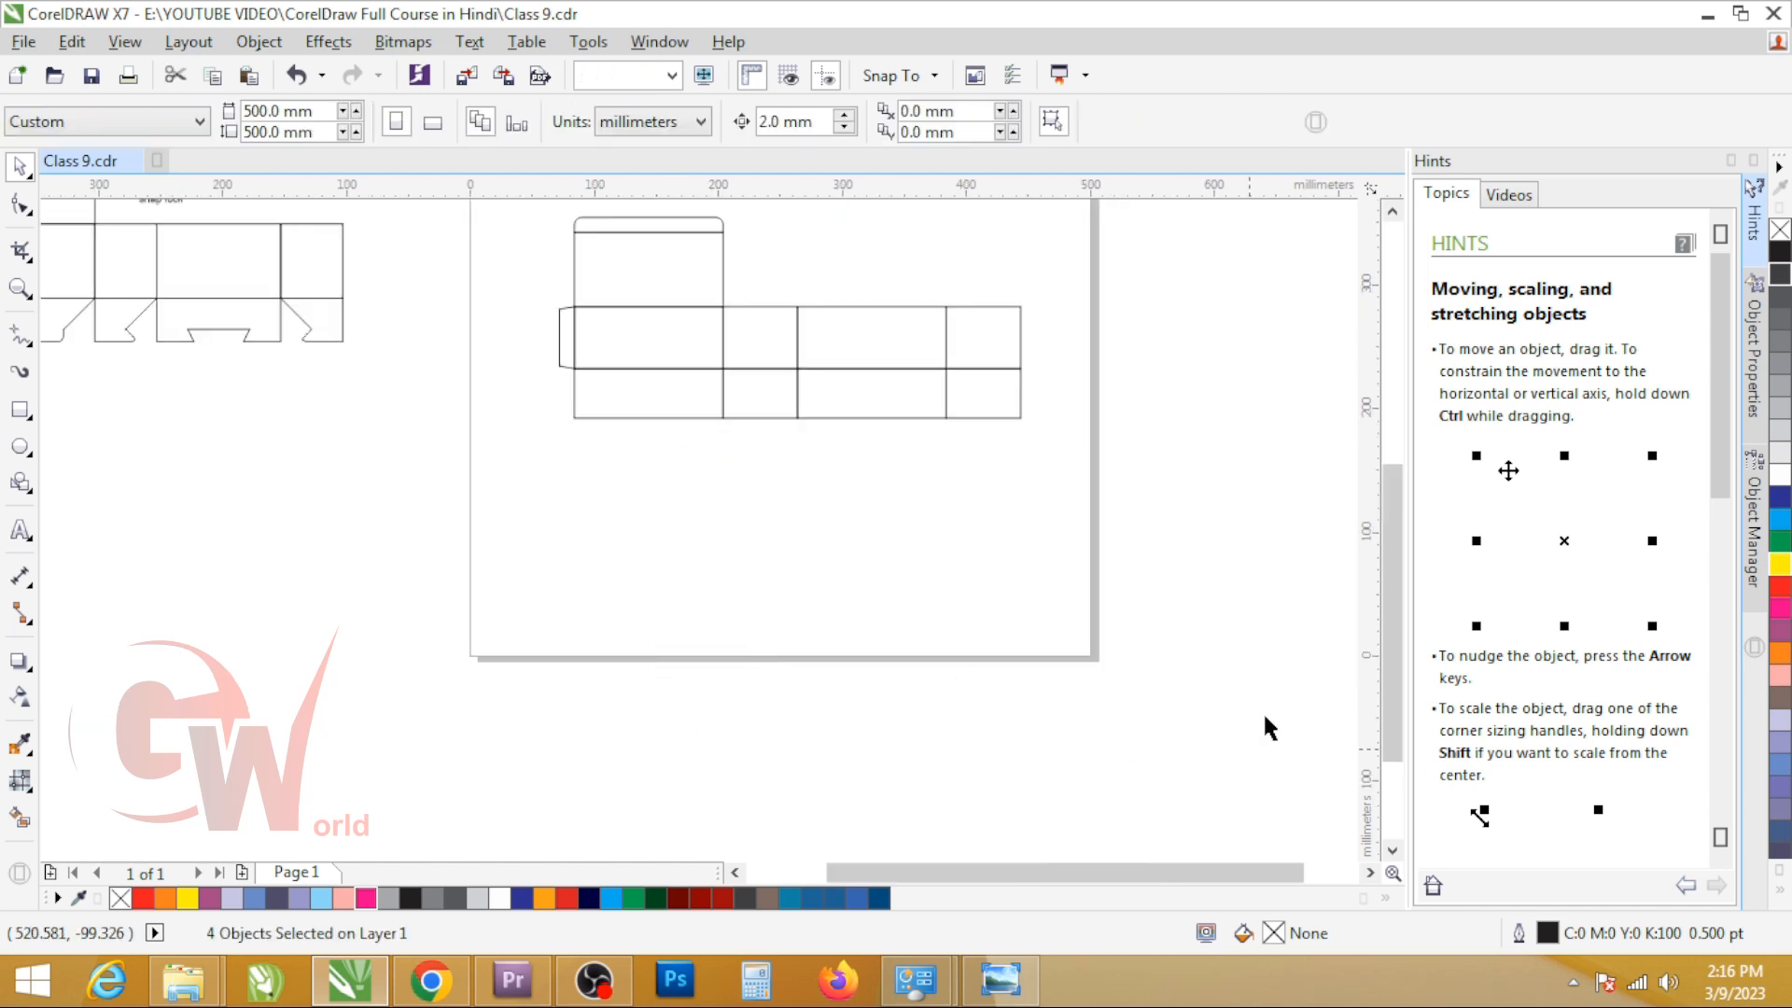
scroll(644, 414, "up", 2)
left_click(670, 405)
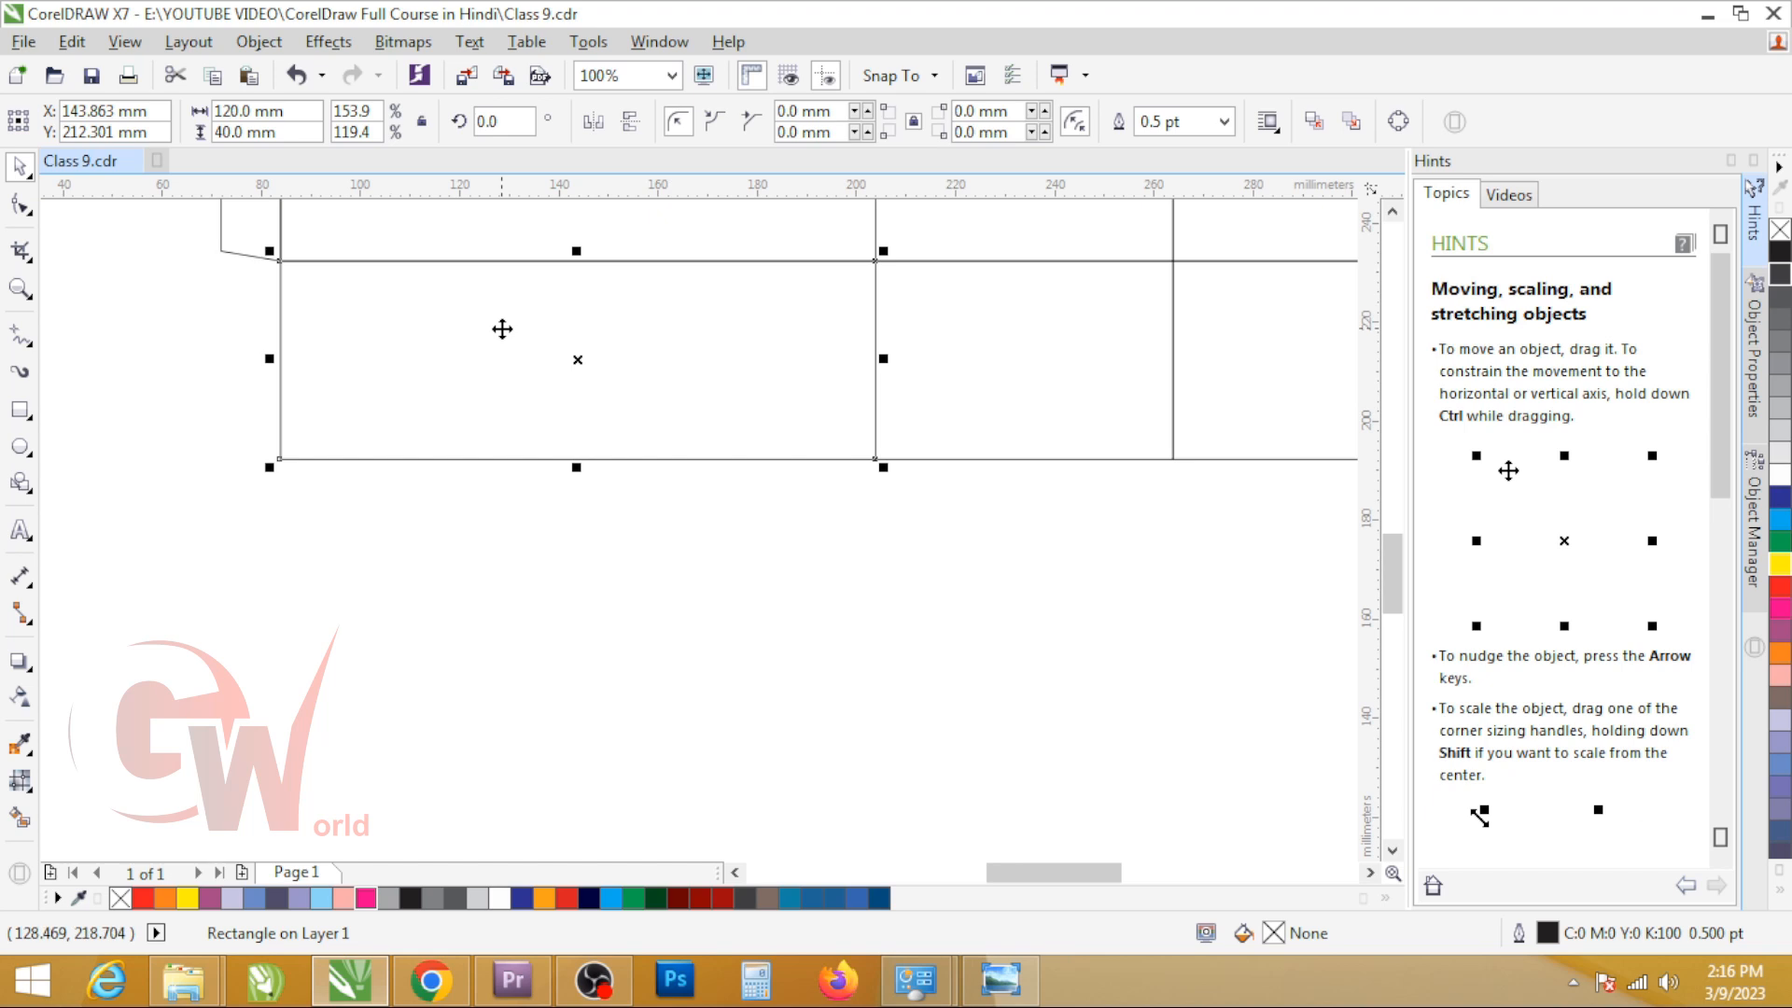
left_click_drag(496, 328, 493, 540)
scroll(655, 440, "down", 2)
key("ctrl+z")
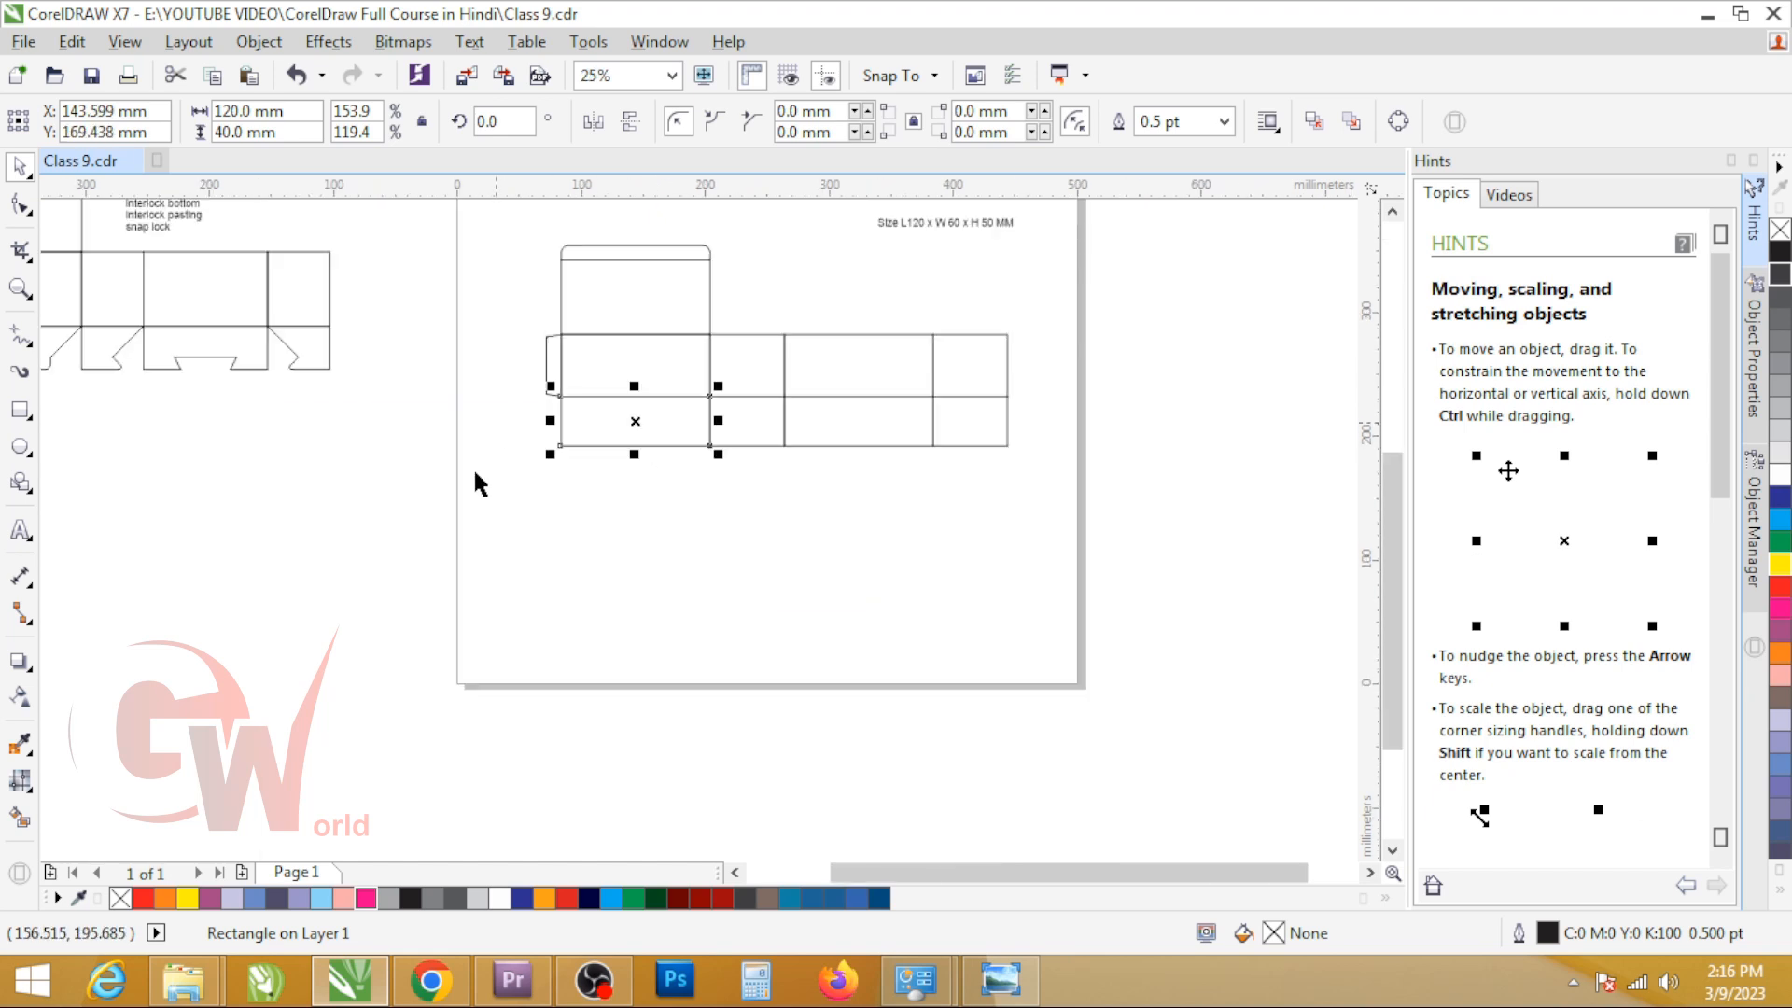
Step: Place a copy of the reference's first bottom flap between the reference and the new dieline
left_click_drag(79, 366, 473, 414)
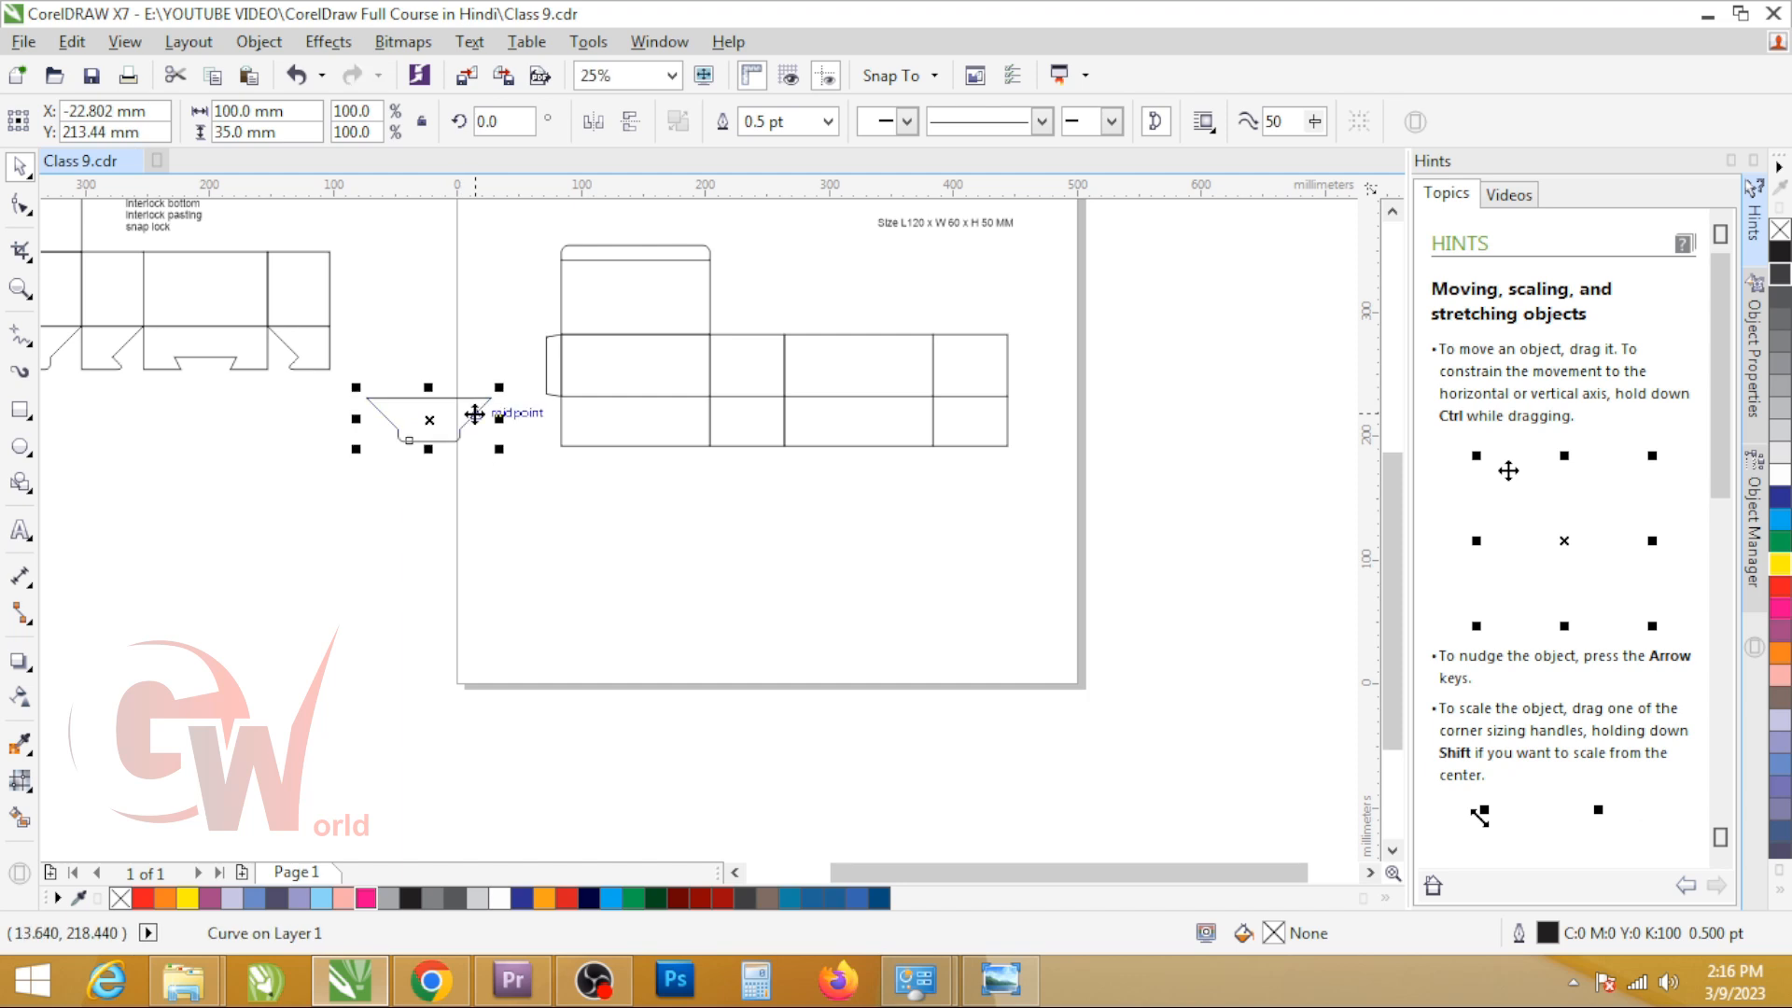
scroll(474, 413, "up", 1)
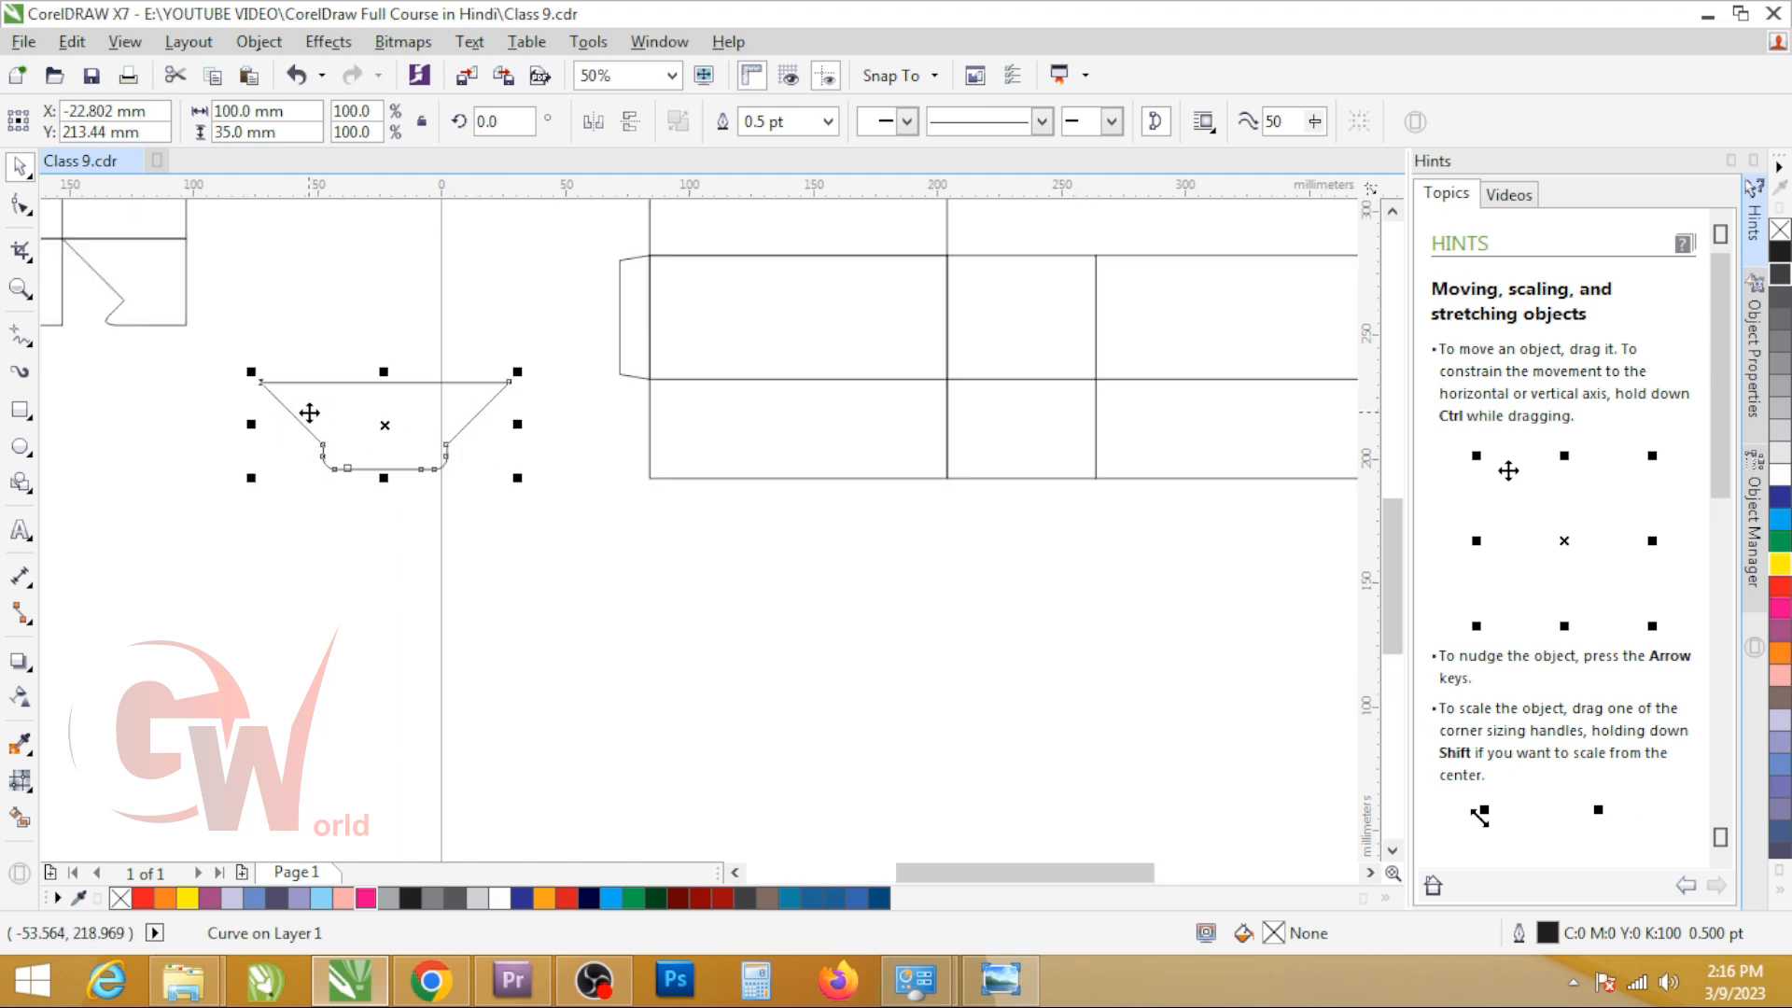
left_click_drag(730, 449, 731, 616)
key("ctrl+z")
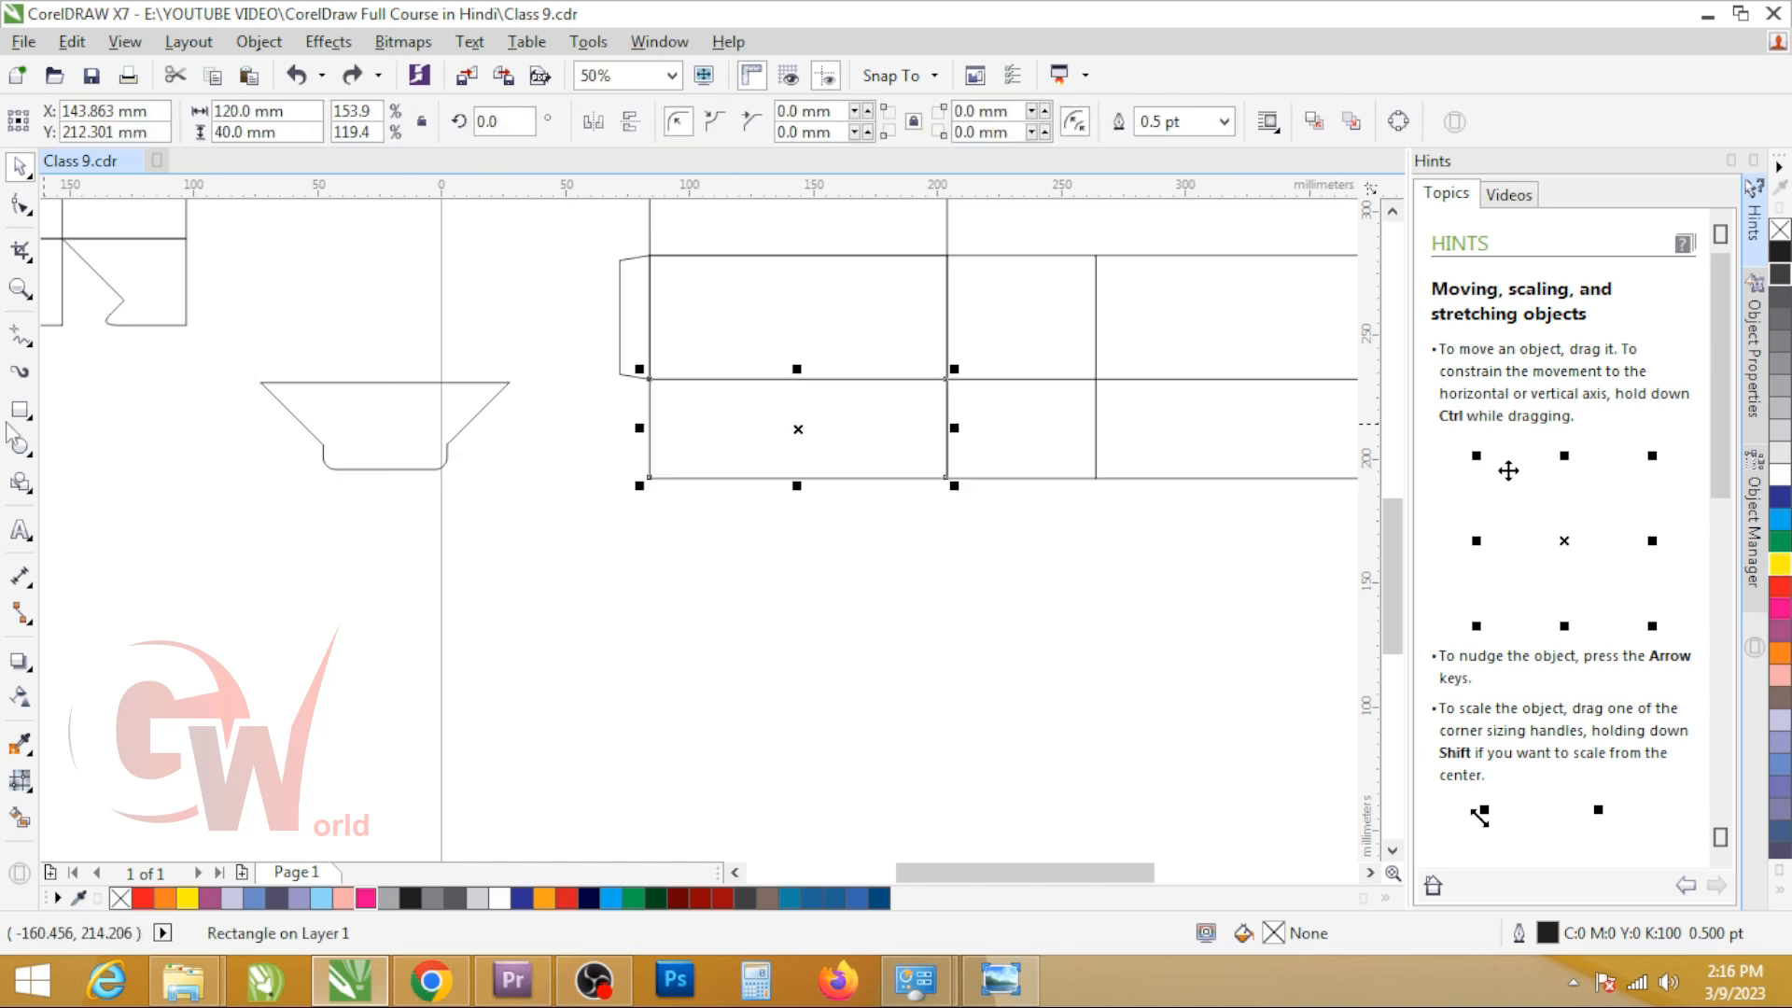
Step: Draw a square about 130 mm wide below the new dieline and set its rotation to 45 degrees
left_click_drag(572, 535, 894, 857)
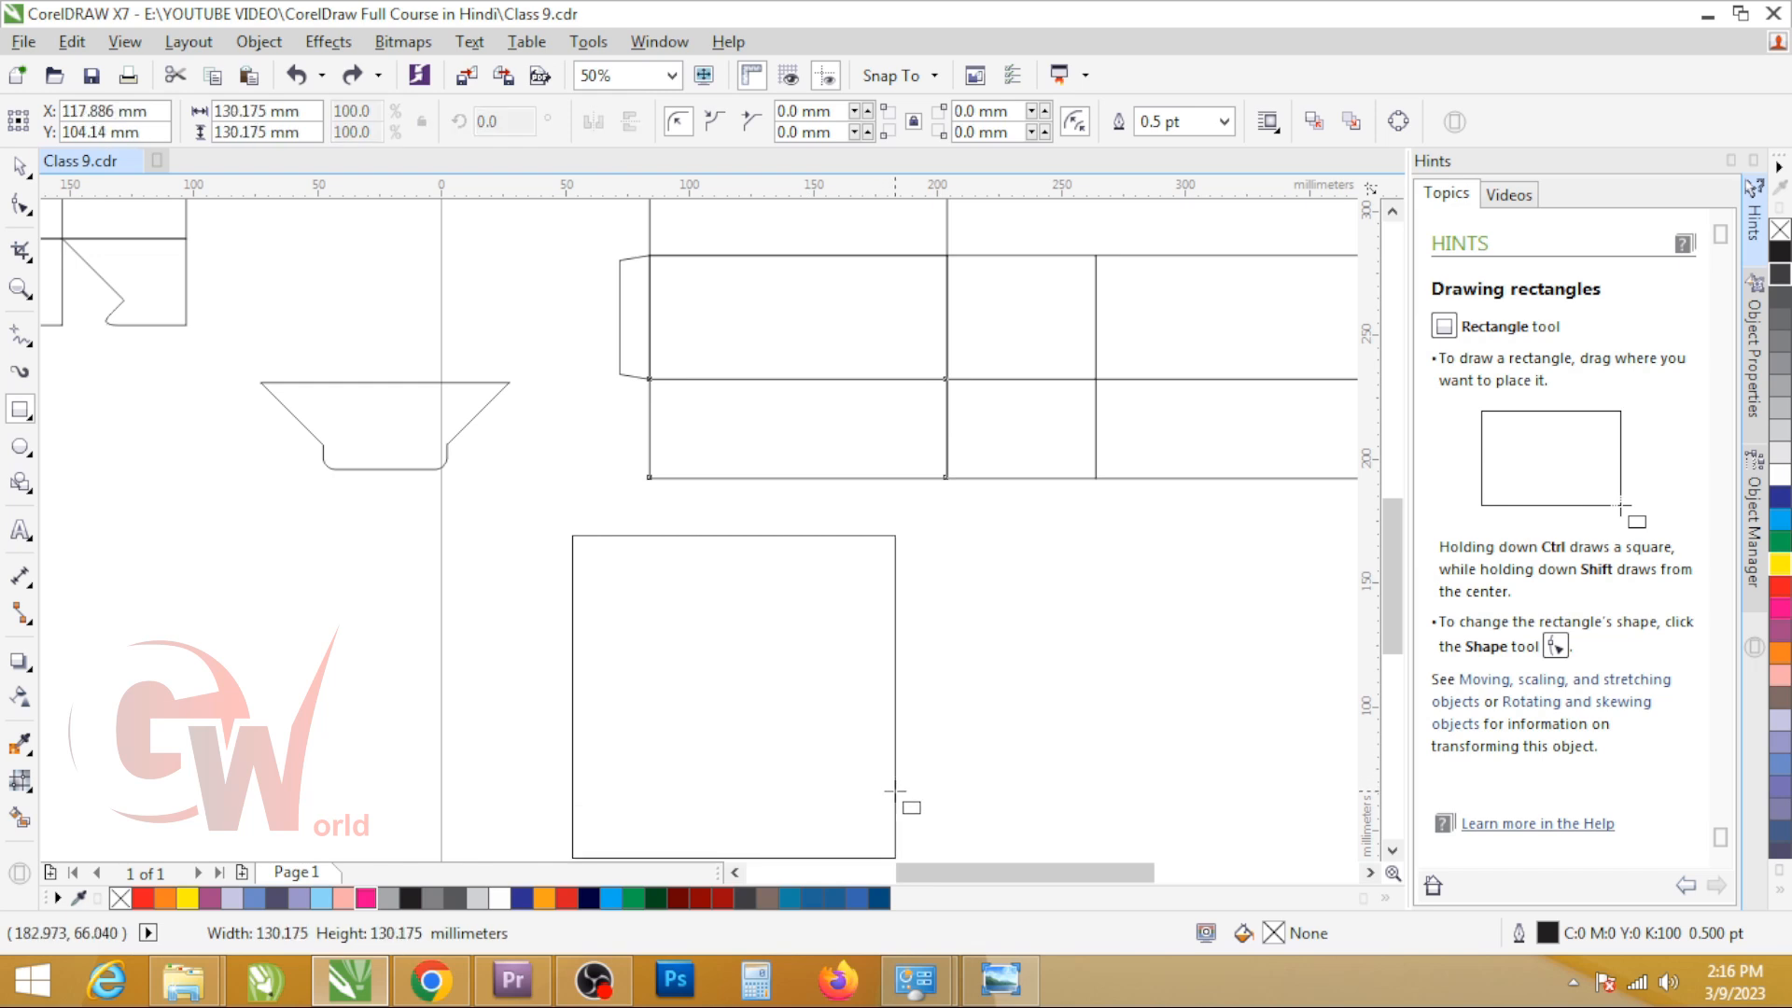
left_click(506, 130)
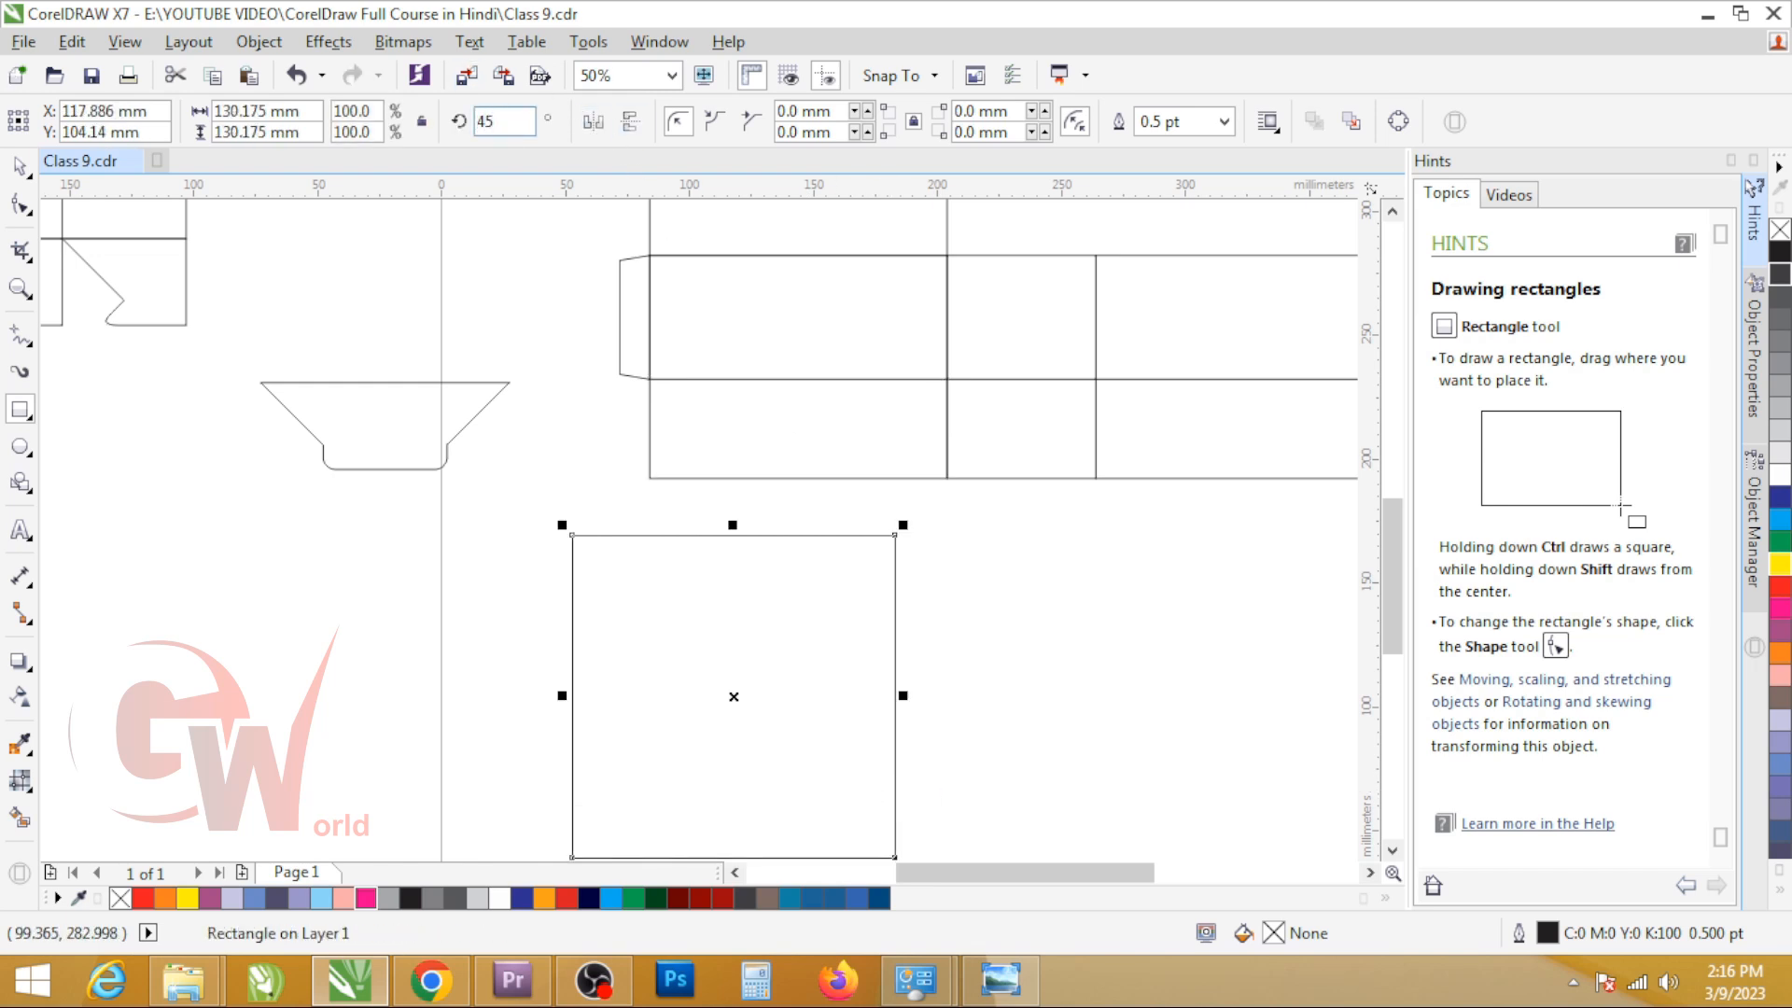
key("Return")
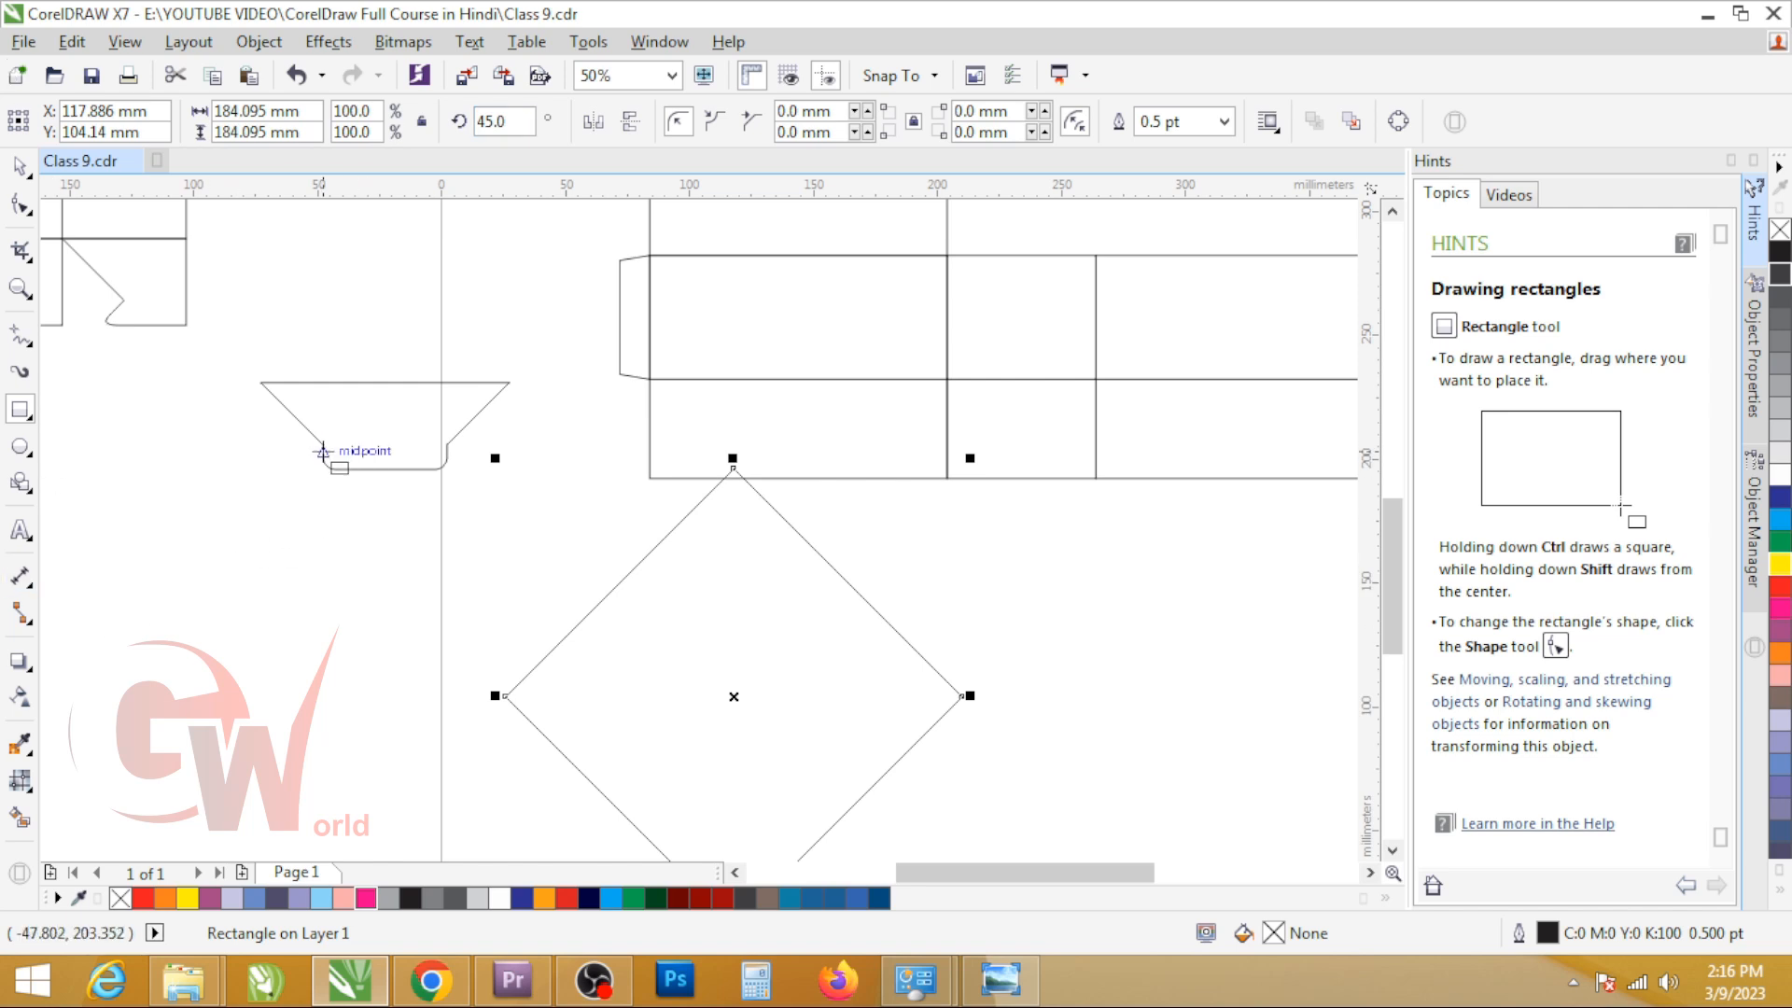
Step: Measure the straight sides of the sample flap's bottom tab with temporary rectangles and delete them
left_click_drag(352, 451, 448, 456)
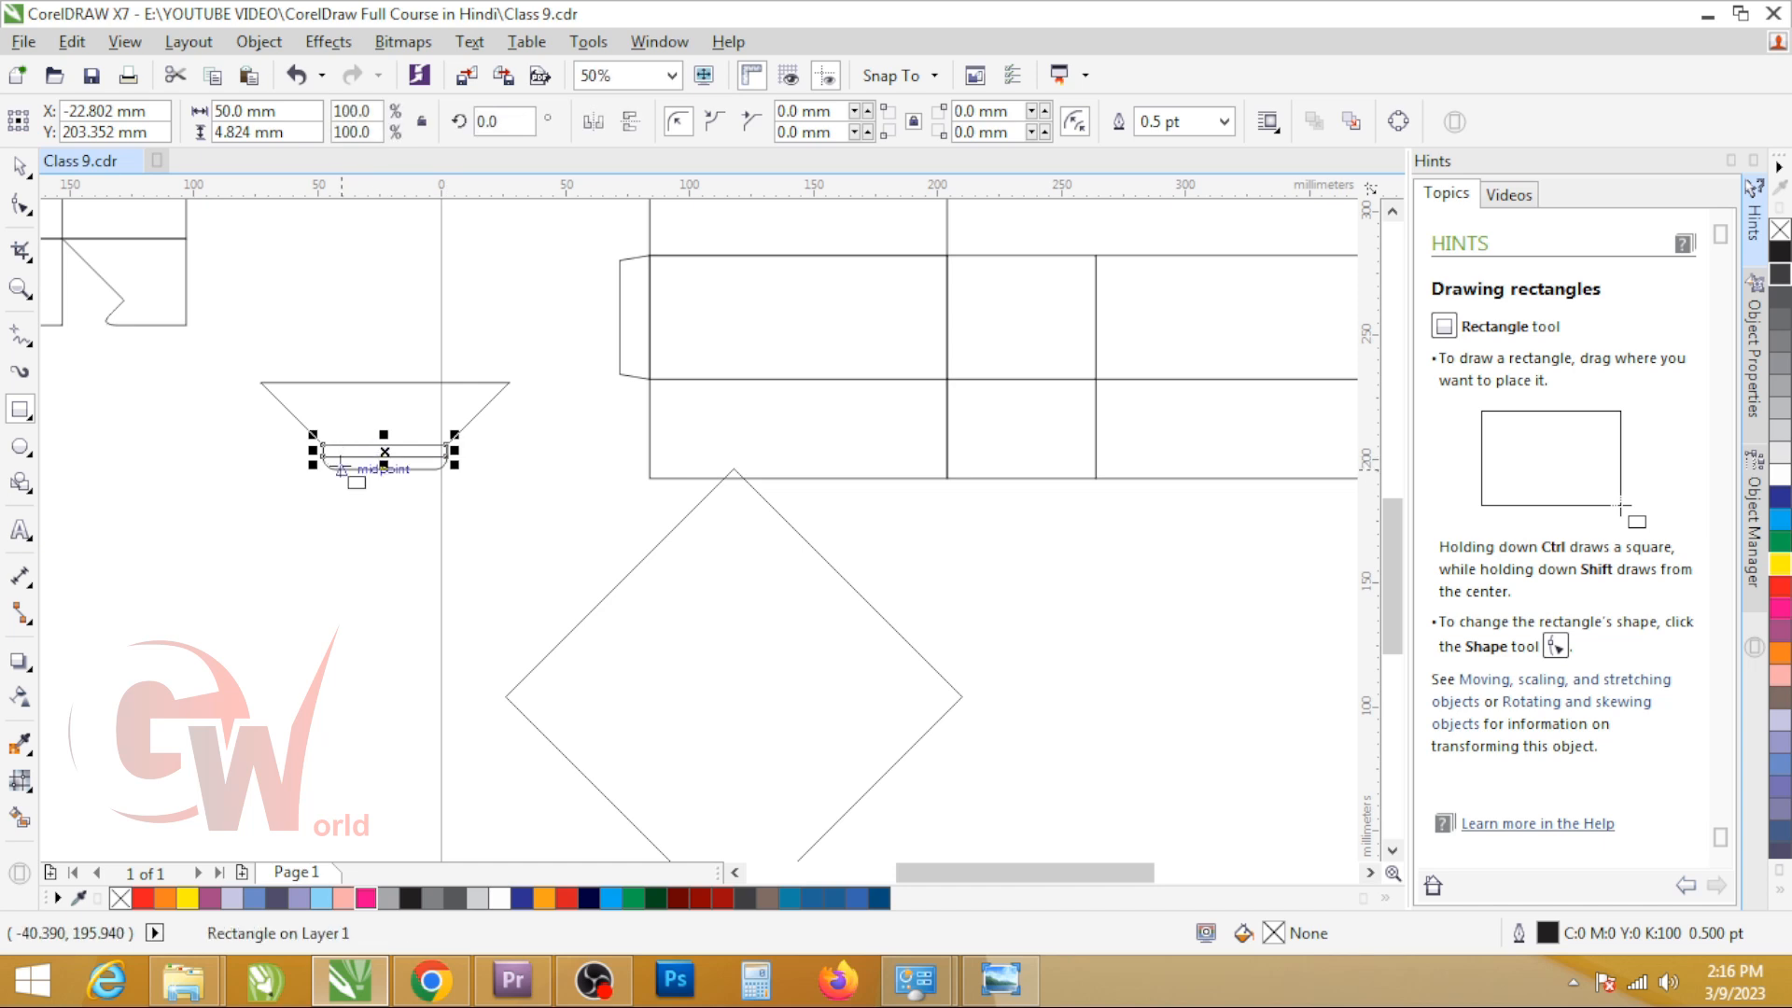
key("Delete")
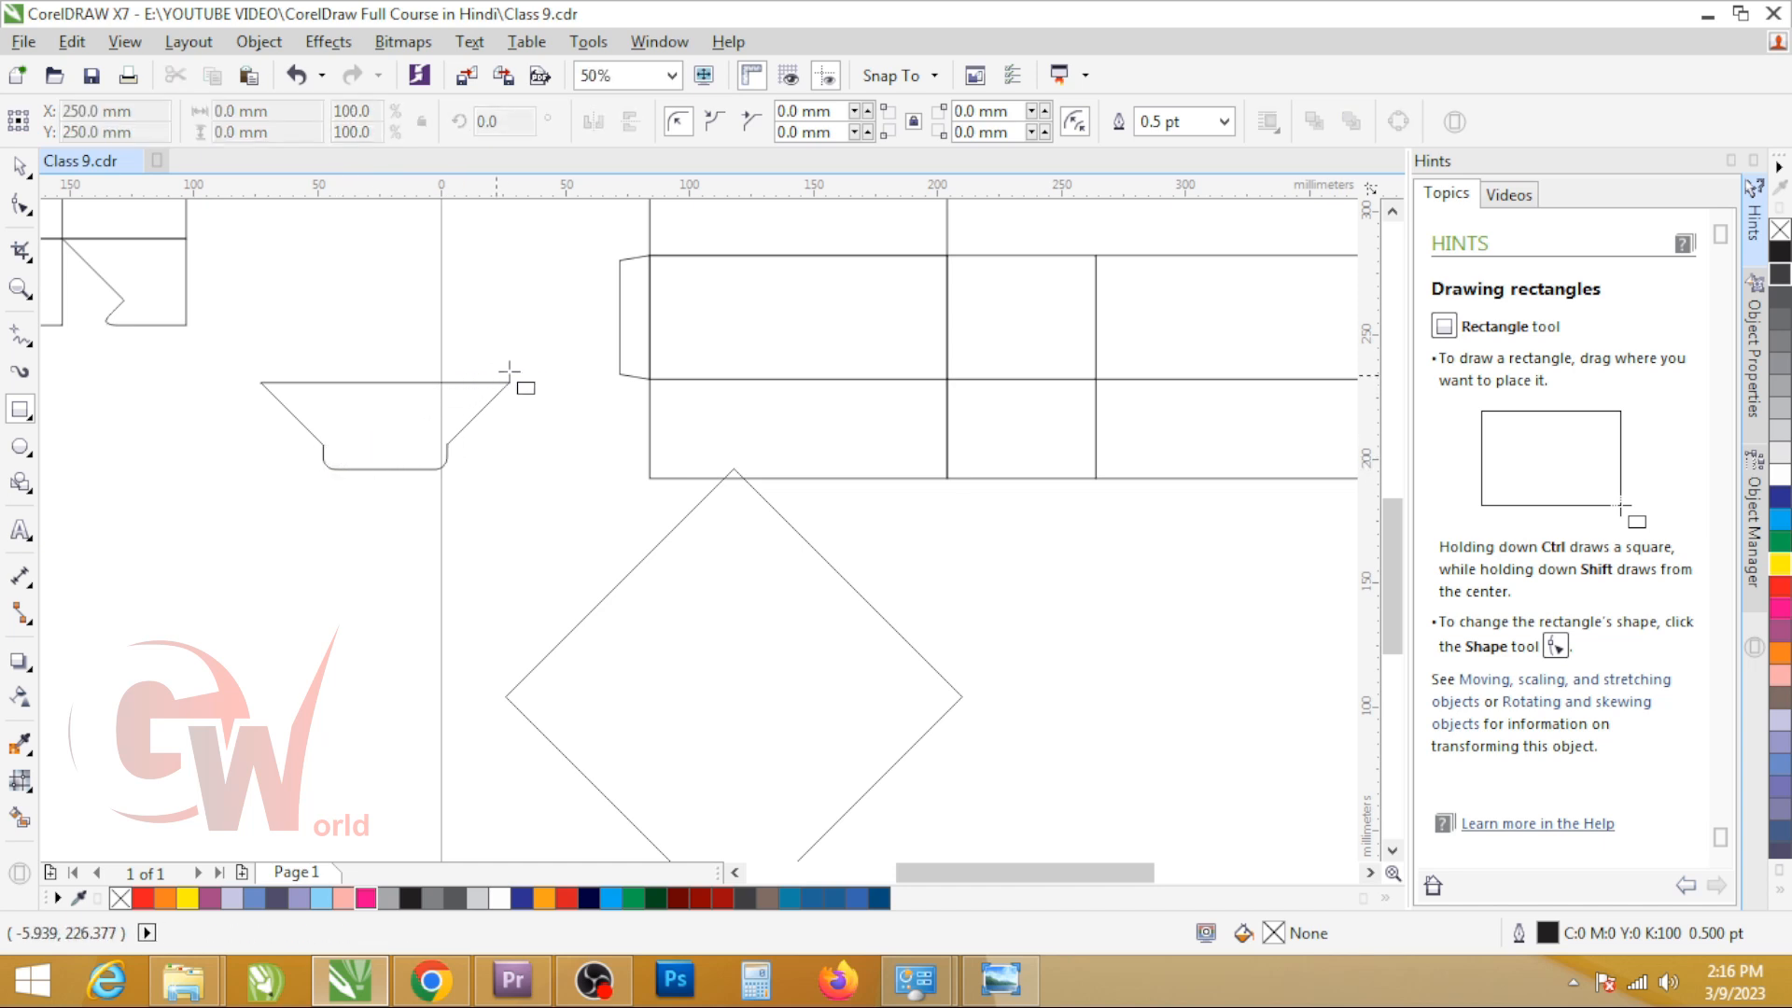
scroll(293, 464, "up", 2)
left_click_drag(254, 450, 614, 494)
key("ctrl+z")
left_click_drag(308, 459, 556, 471)
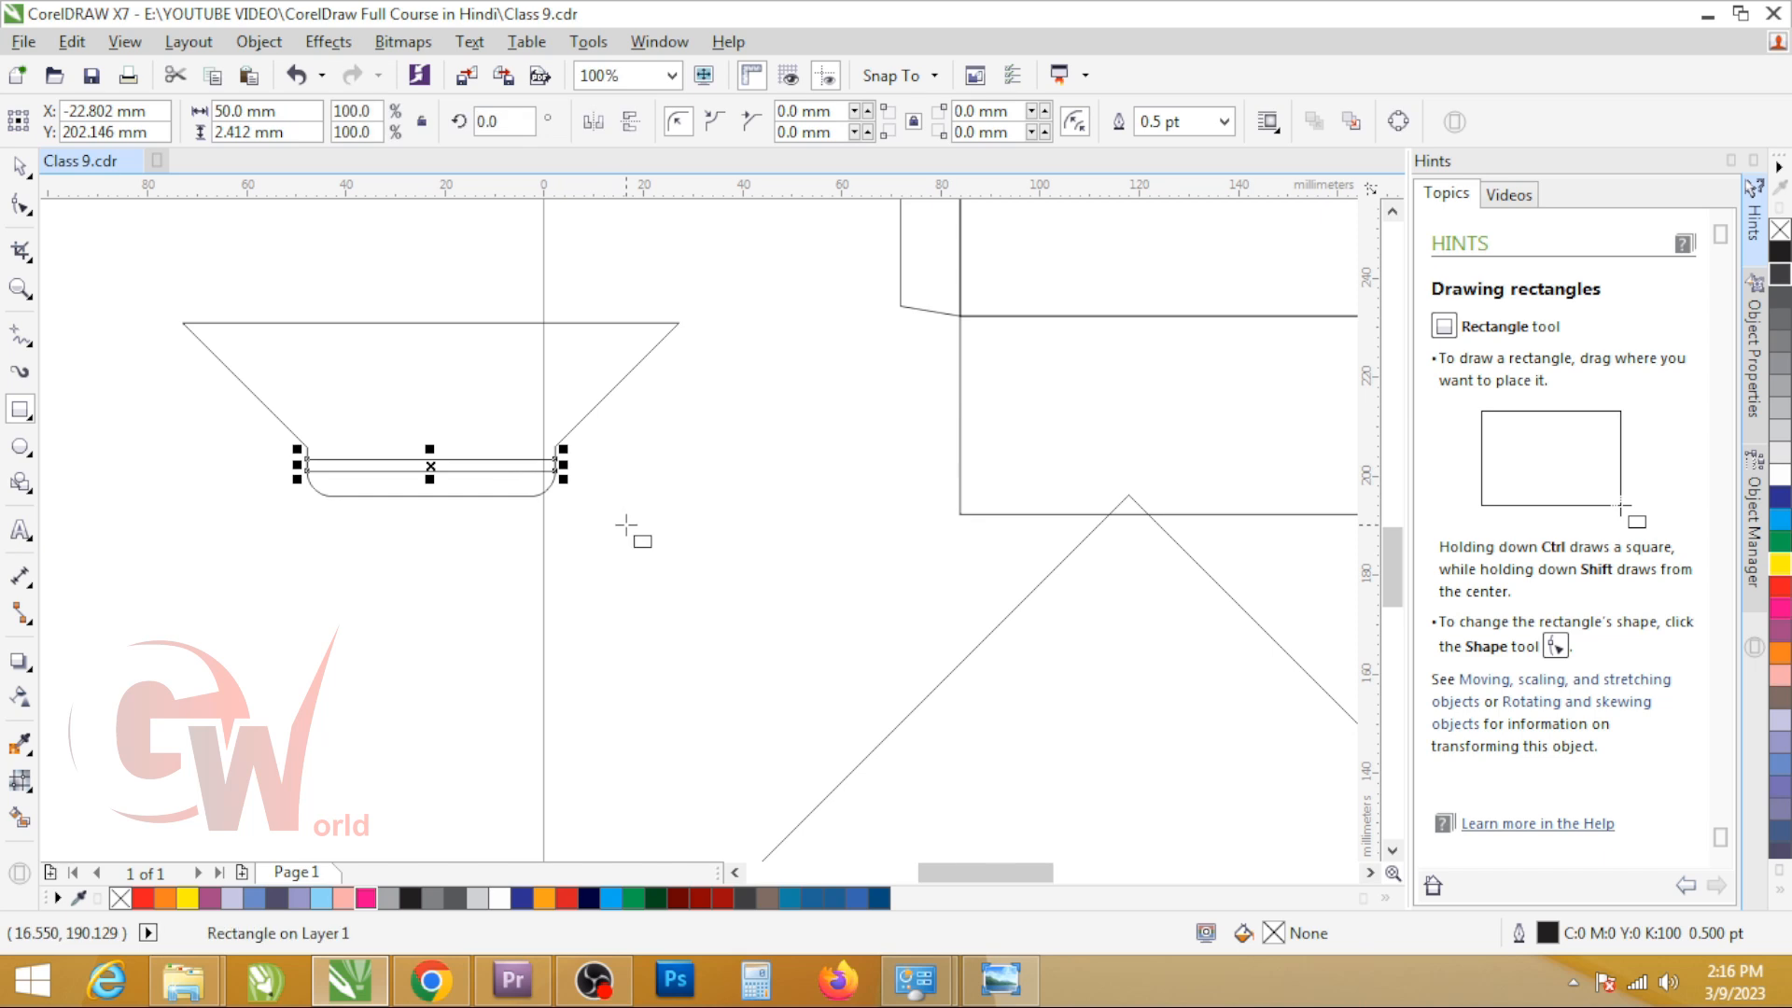
key("Delete")
scroll(443, 486, "down", 1)
Step: Place the rotated square's top corner on the first bottom flap's upper-right corner and trim the flap with it
key("space")
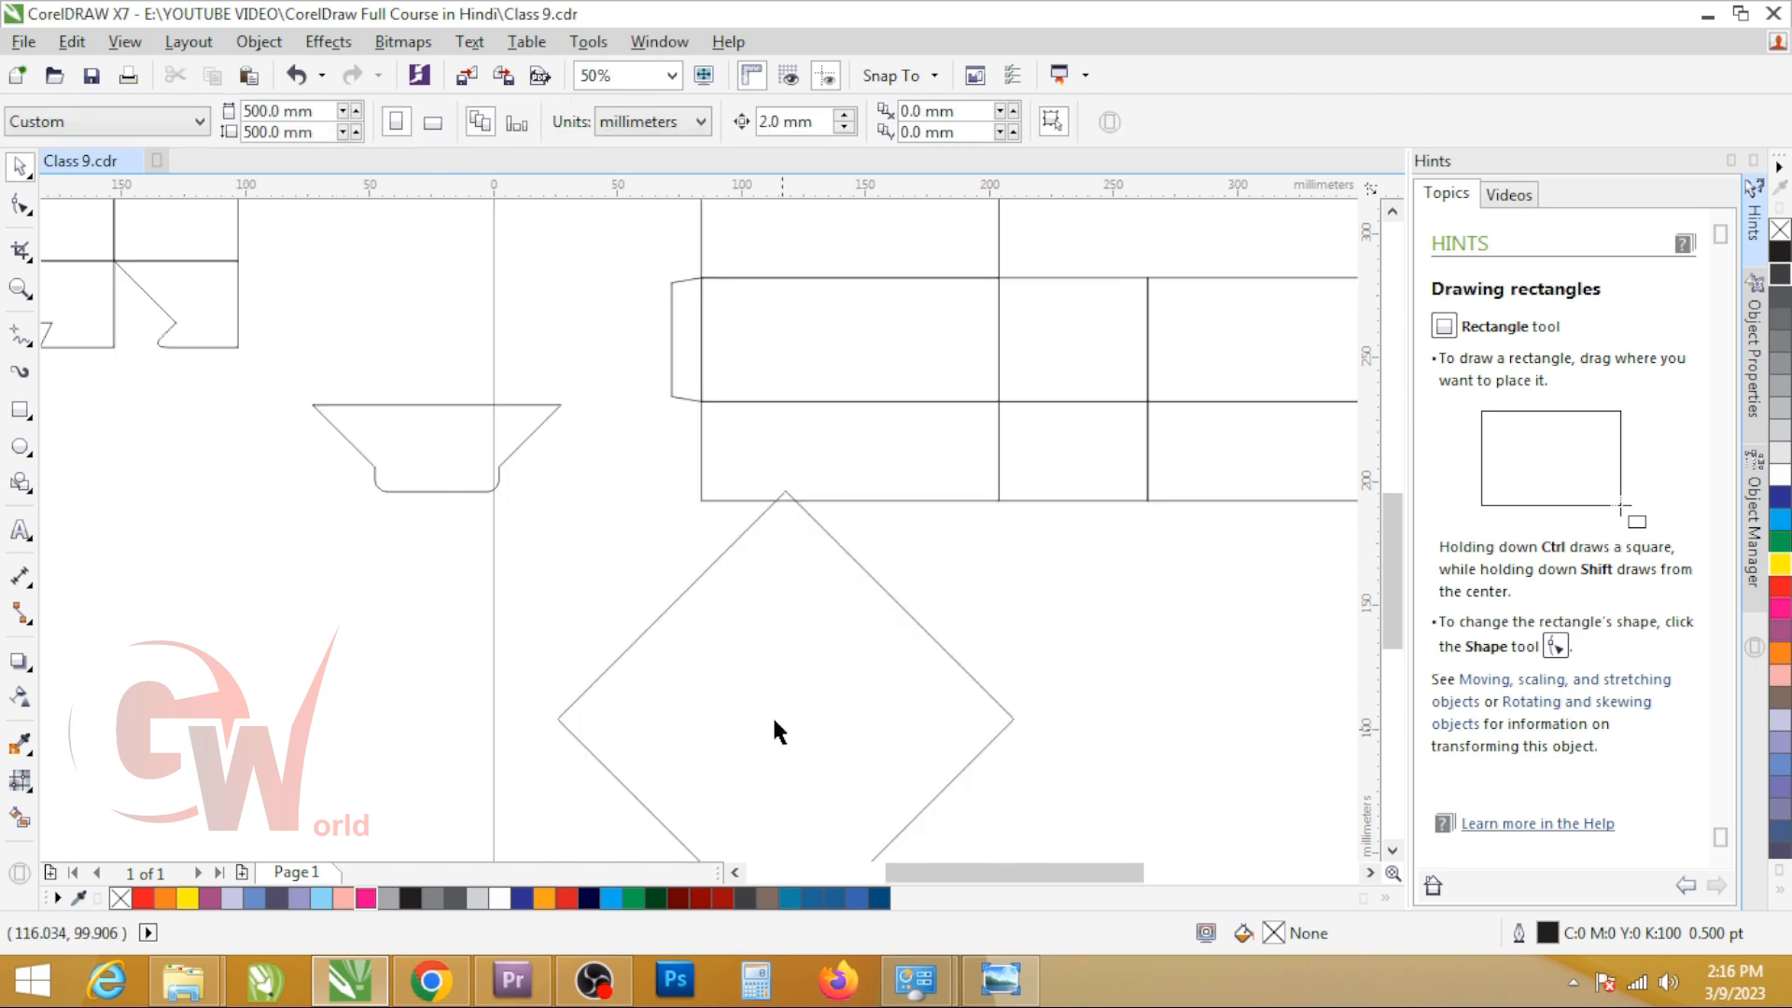
left_click(782, 727)
left_click_drag(787, 495, 1007, 399)
scroll(1000, 393, "up", 3)
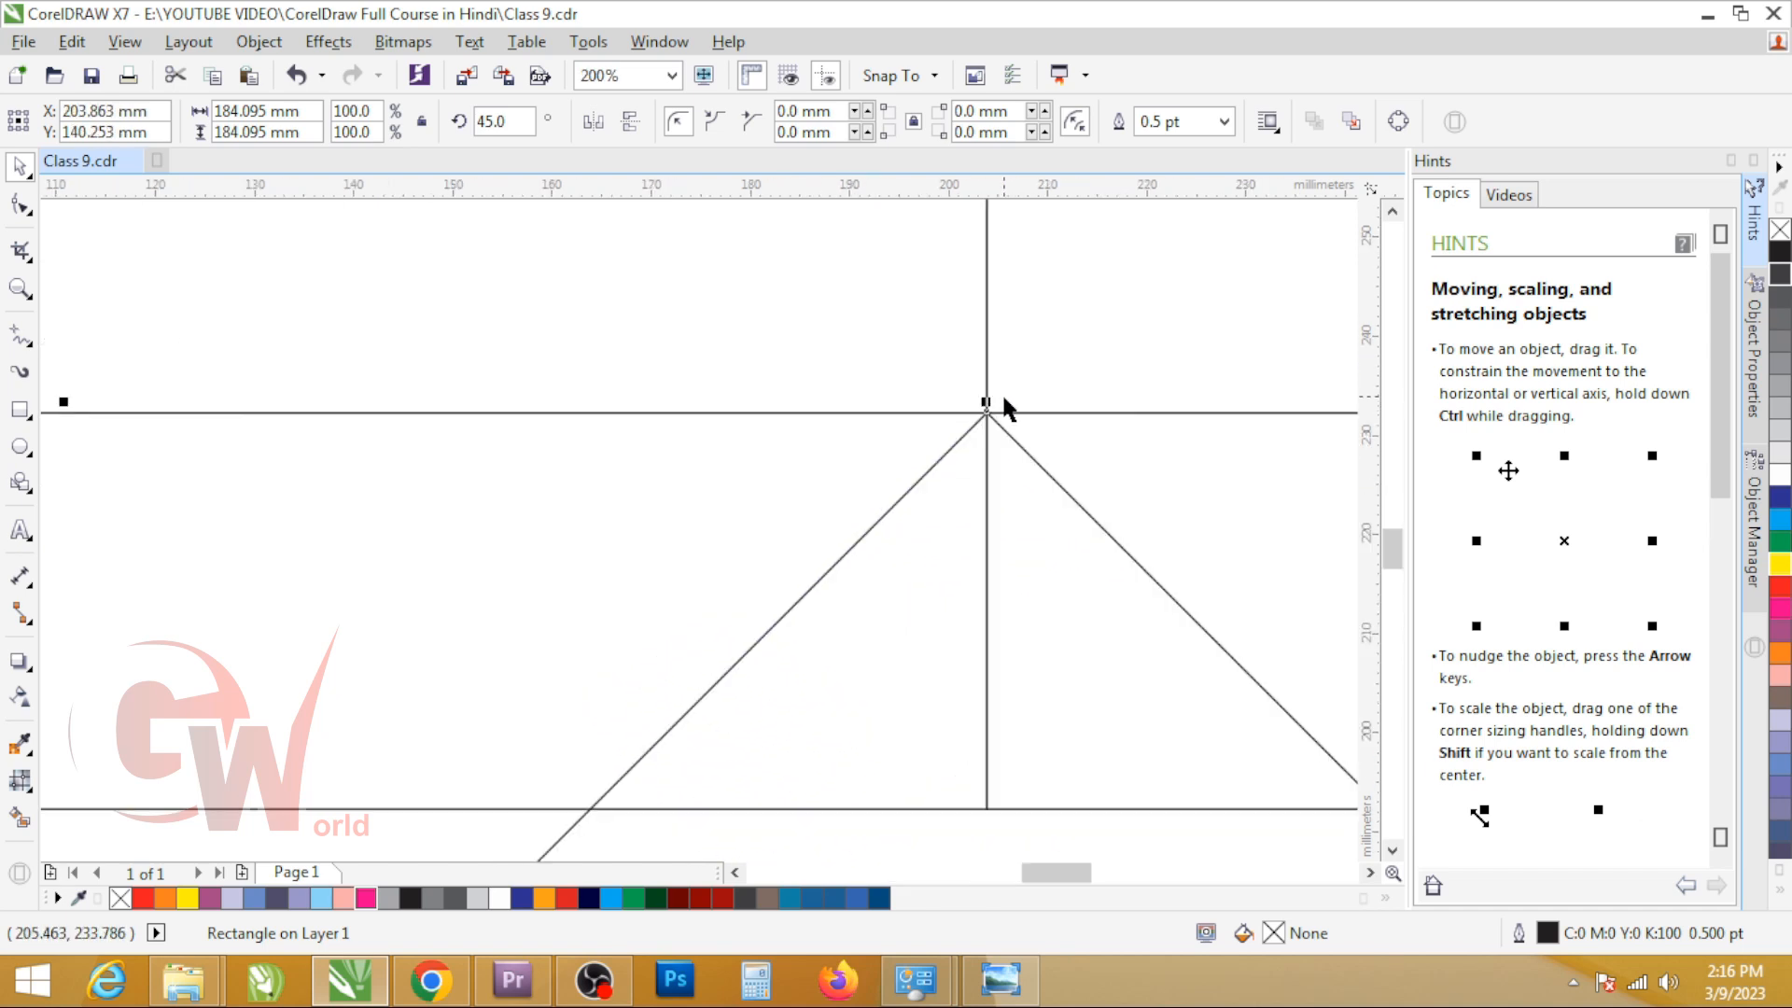
scroll(658, 349, "down", 2)
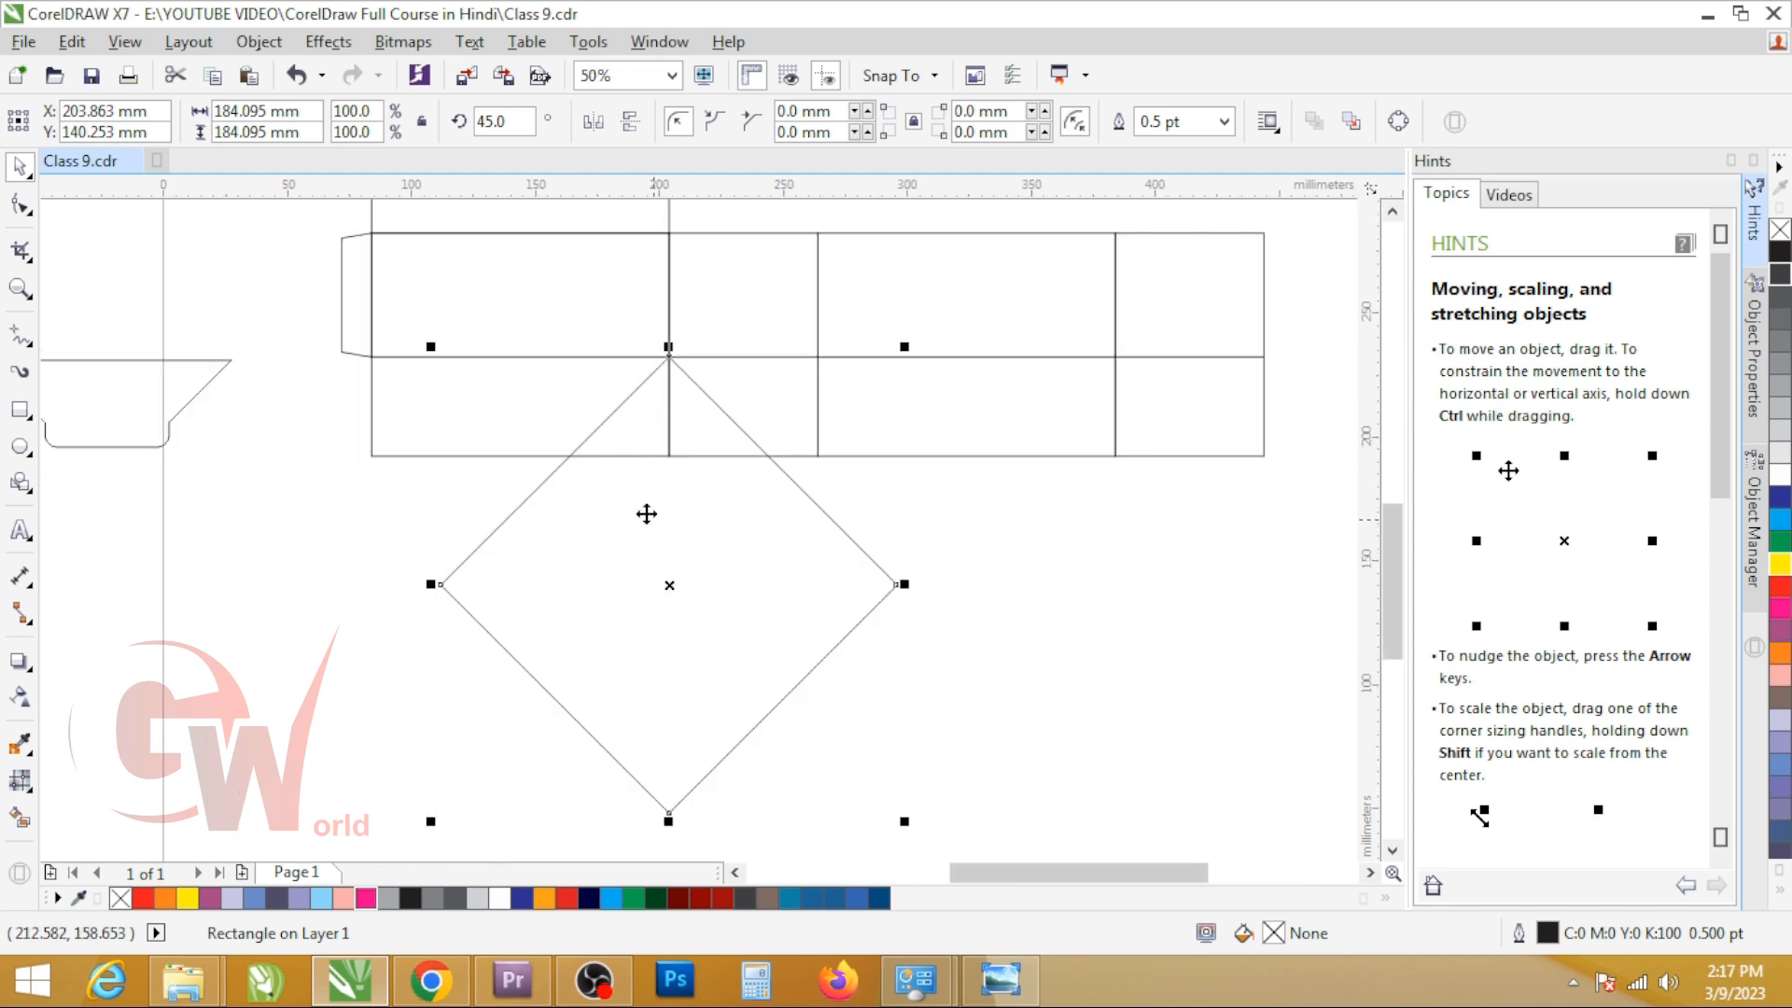
left_click(487, 408, "shift")
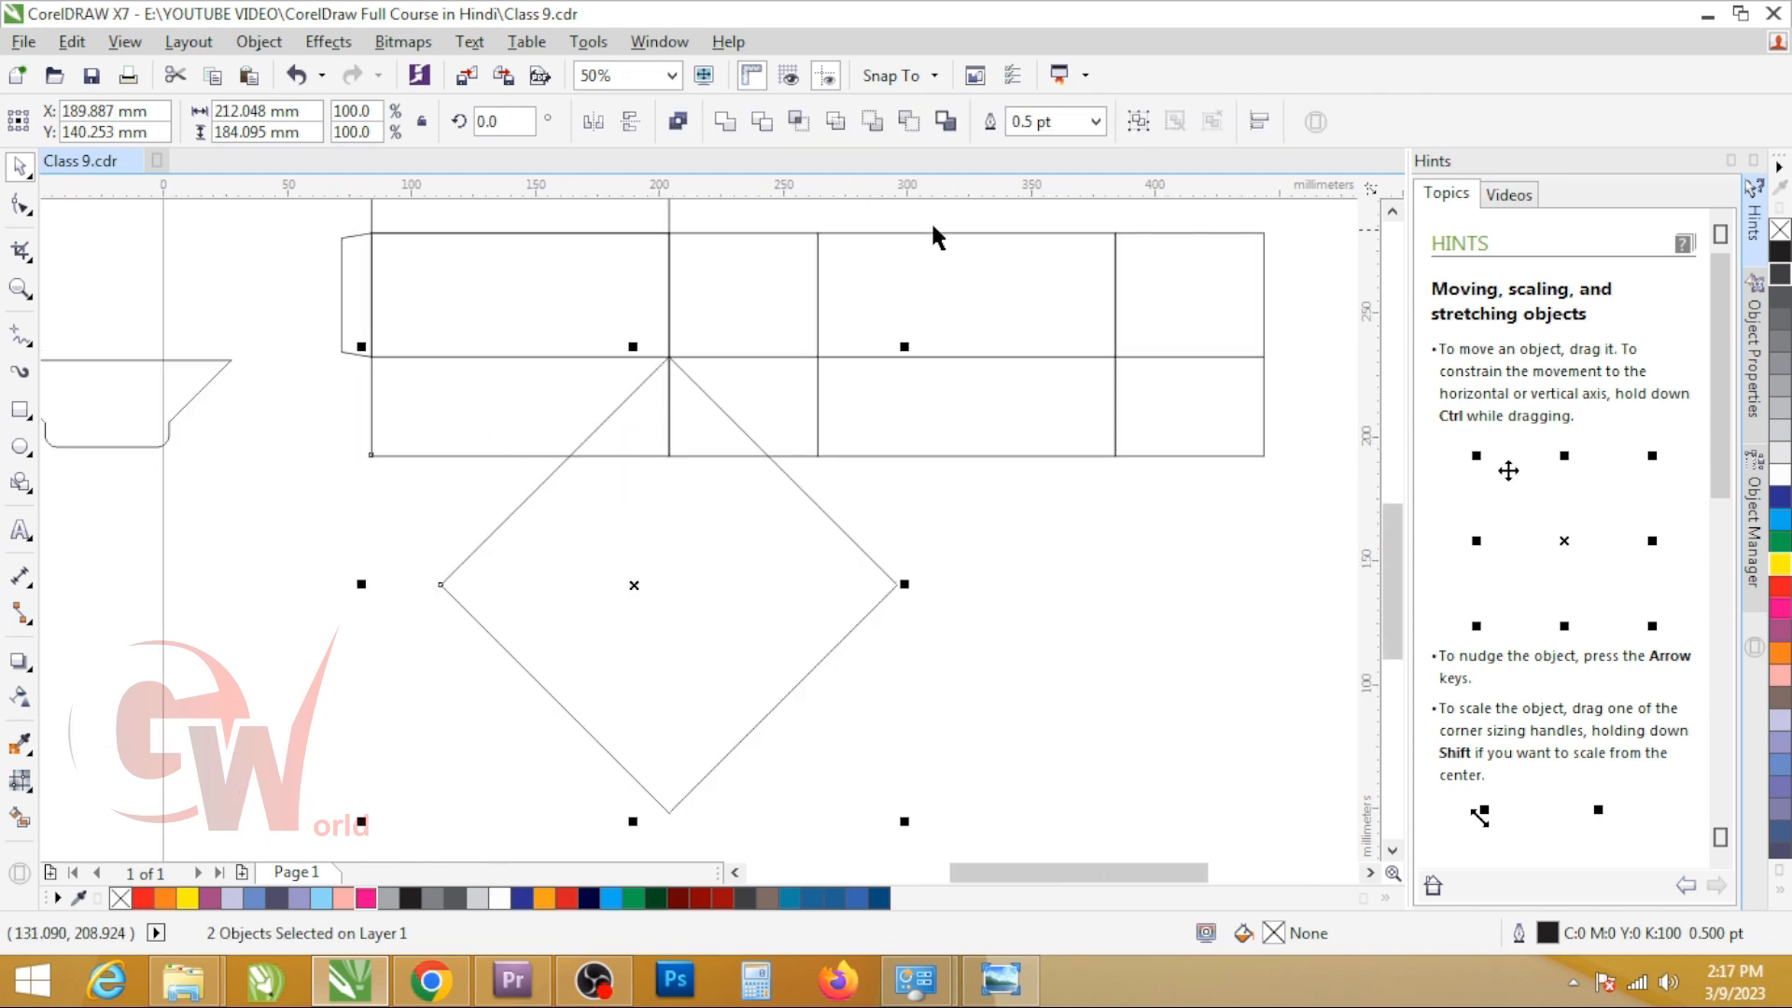
left_click(761, 122)
Step: Move the rotated square to the flap's upper-left corner, trim that side too, and move the square clear of the dieline
left_click(681, 509)
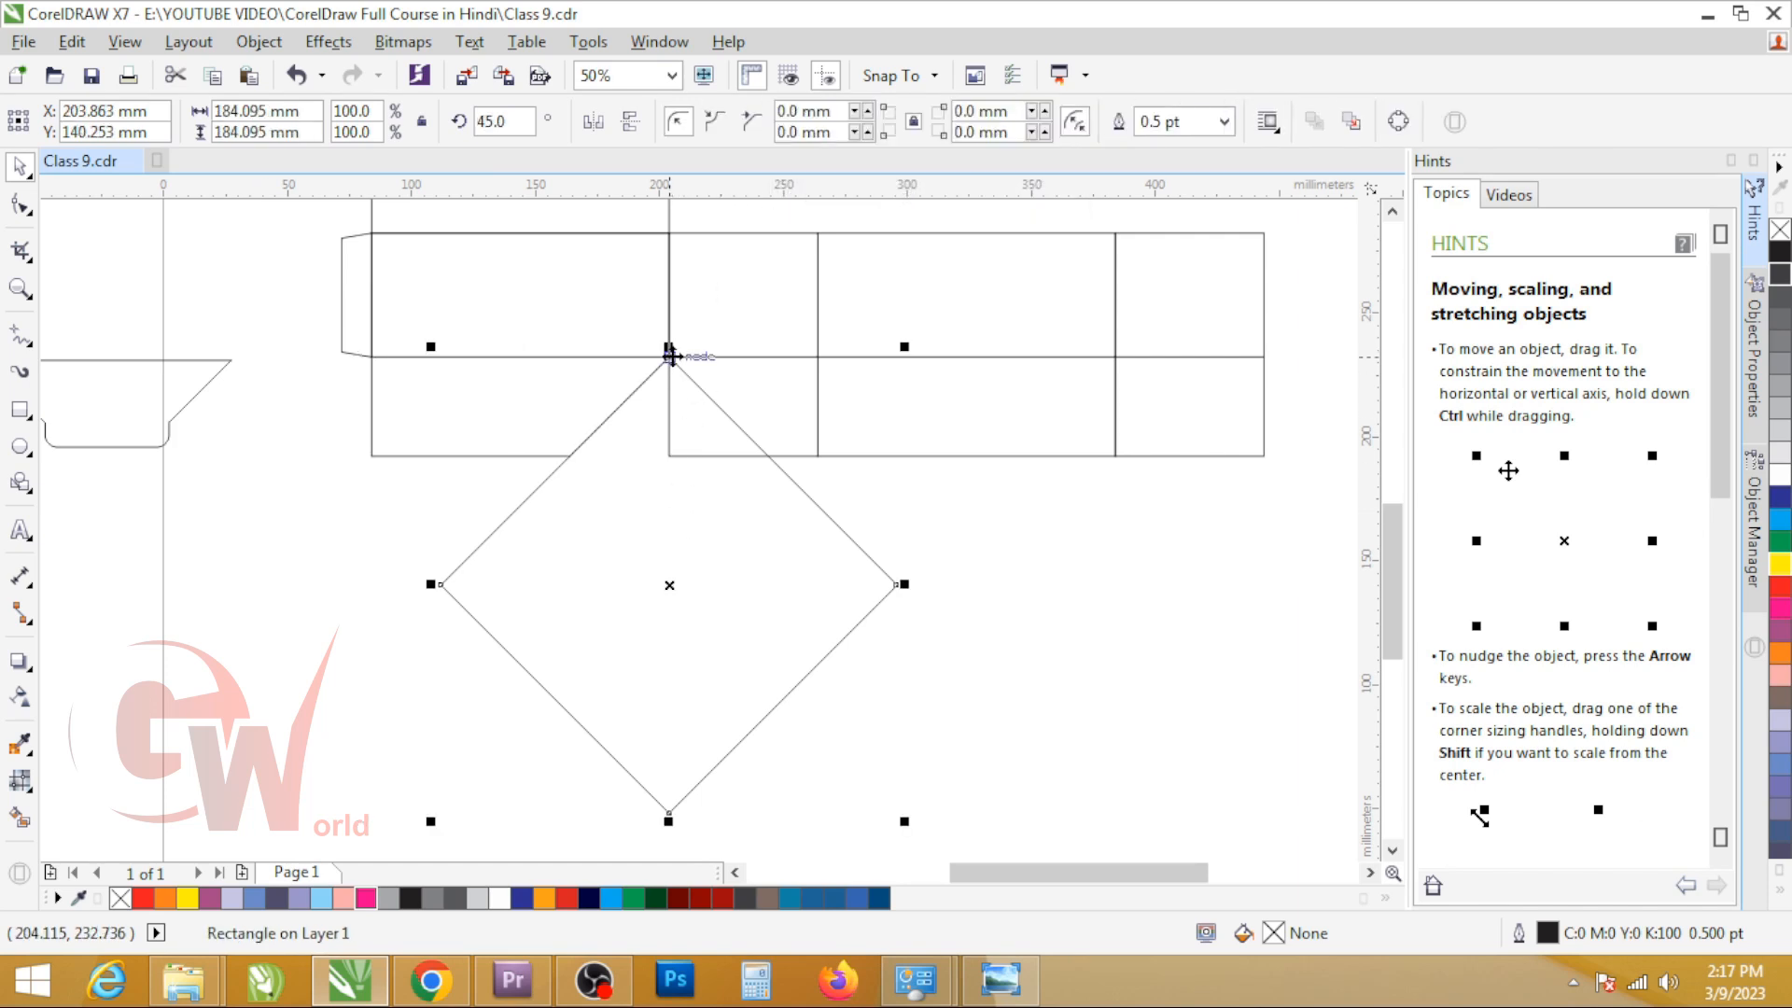
left_click_drag(671, 355, 370, 351)
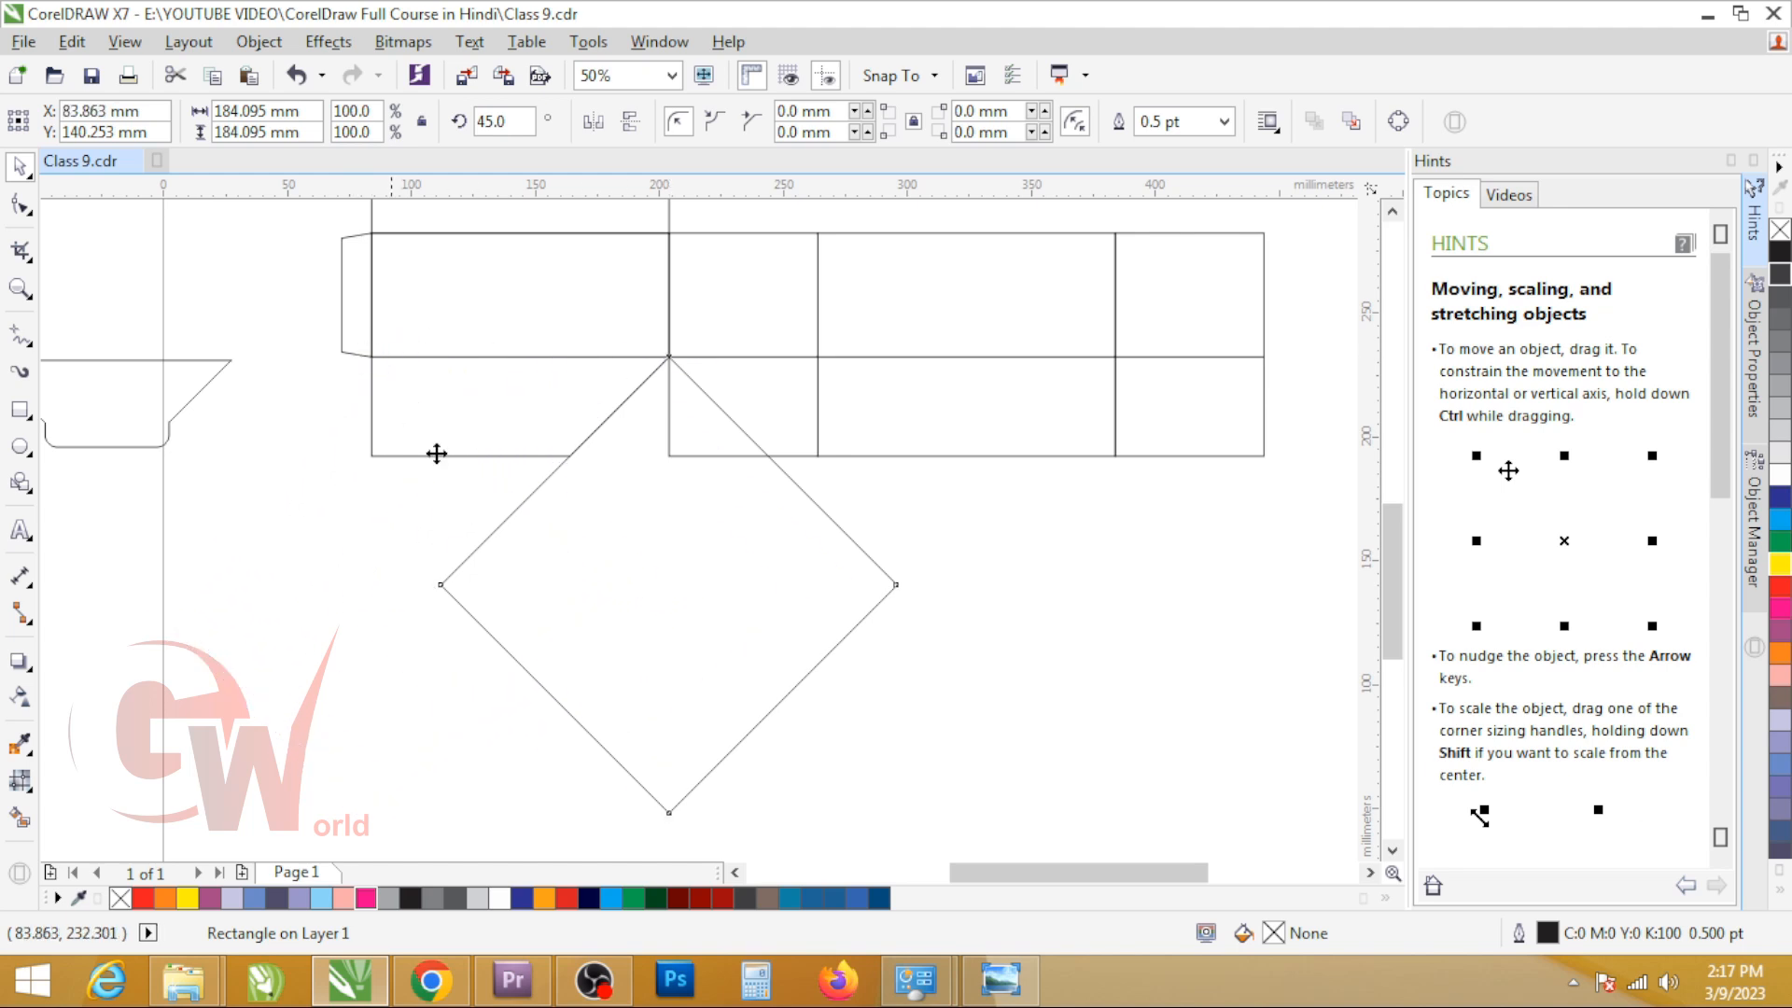
scroll(561, 509, "up", 6)
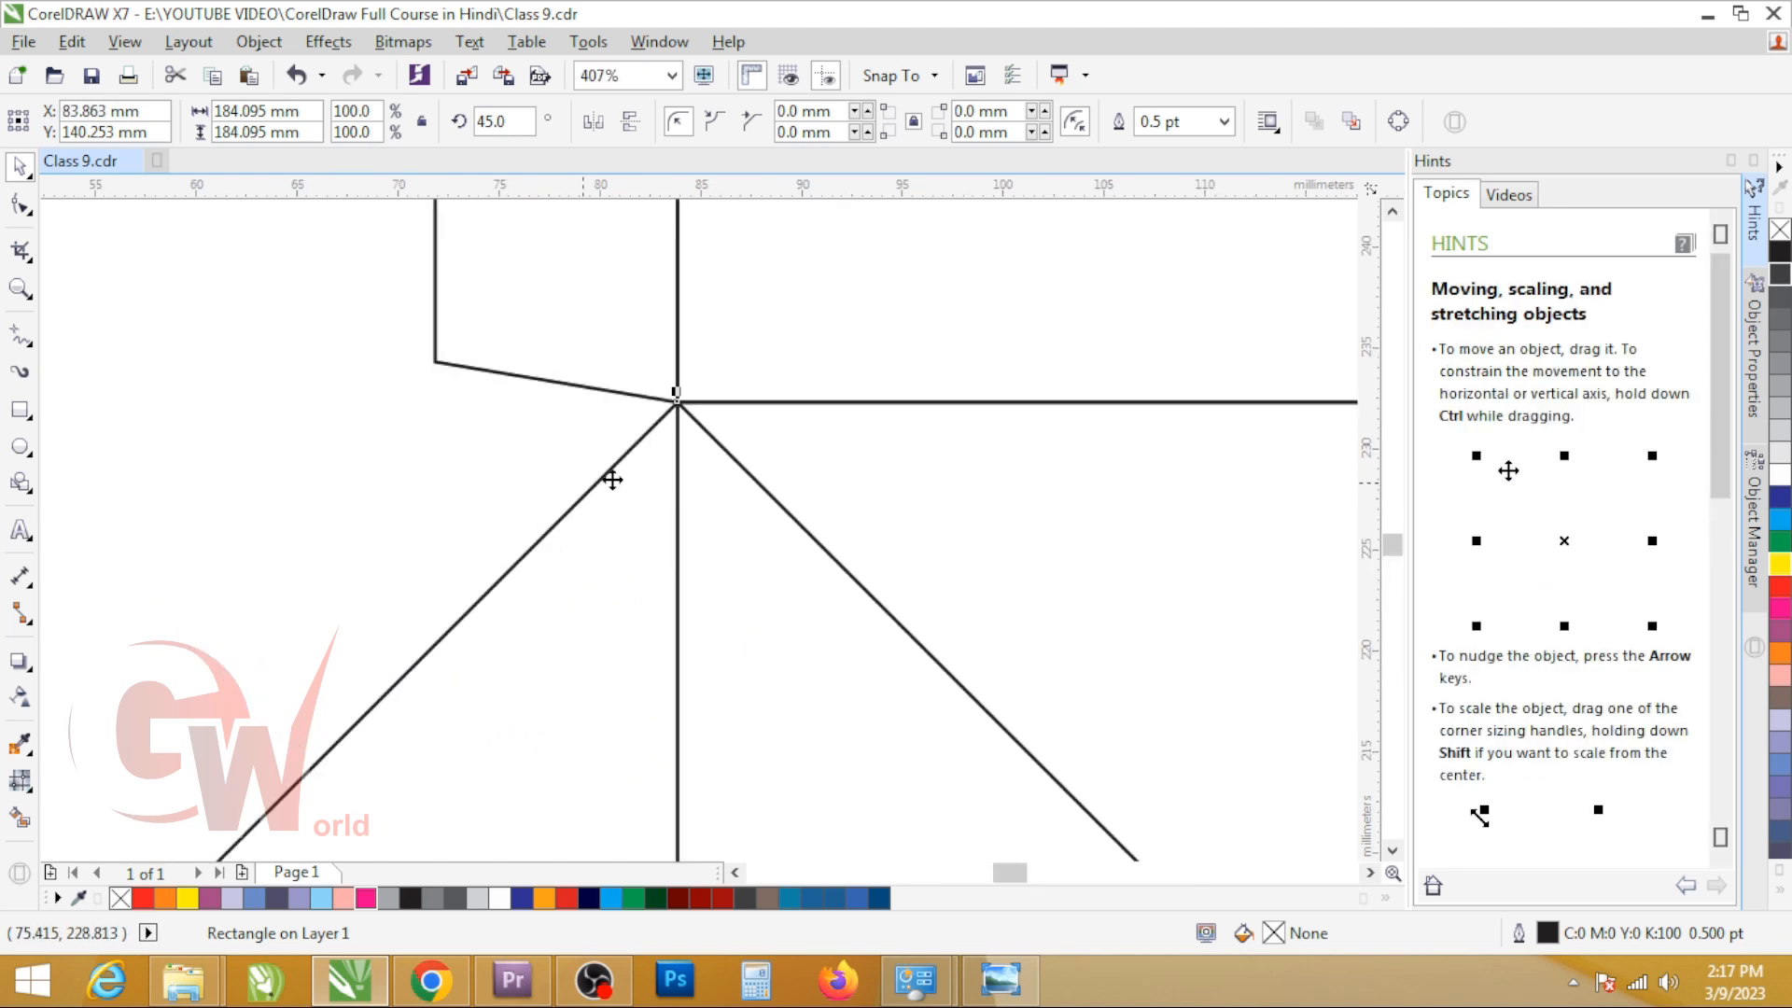
scroll(499, 313, "down", 7)
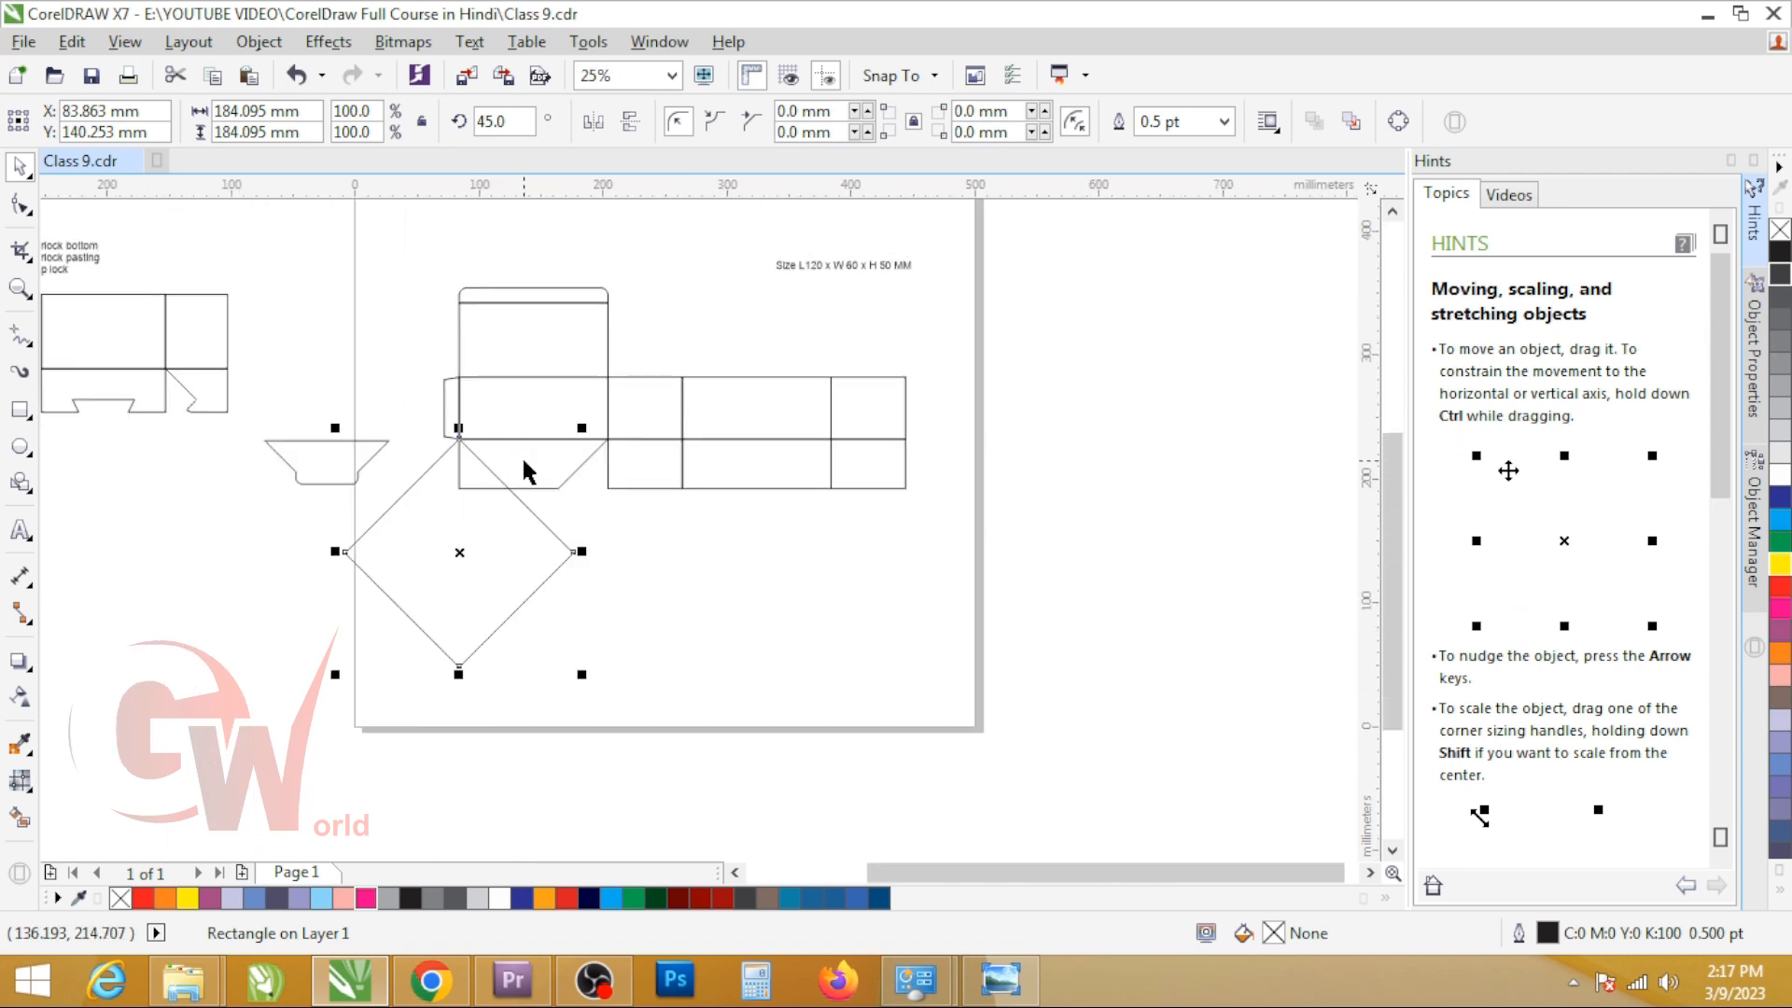
left_click(521, 455, "shift")
left_click(764, 124)
left_click_drag(455, 541, 1027, 560)
Step: Draw a guide rectangle down from the flap's fold line and set its height to 30 mm
key("F2")
left_click_drag(419, 428, 691, 530)
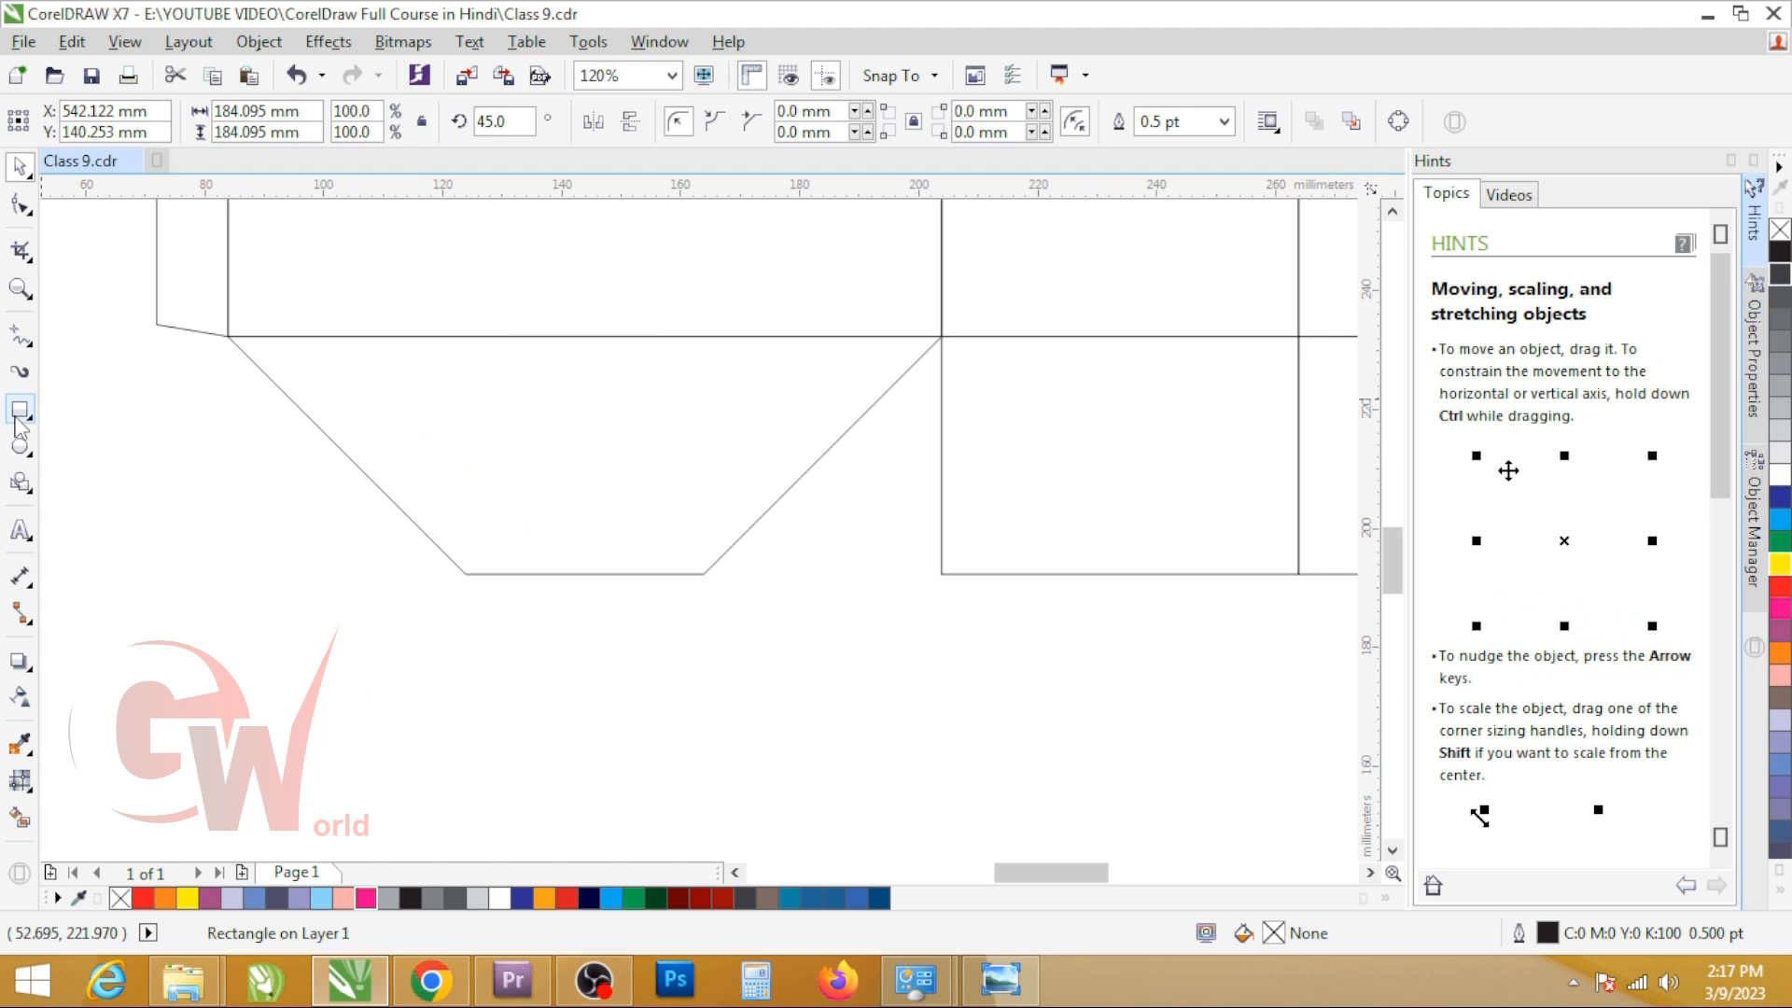
left_click(1030, 244)
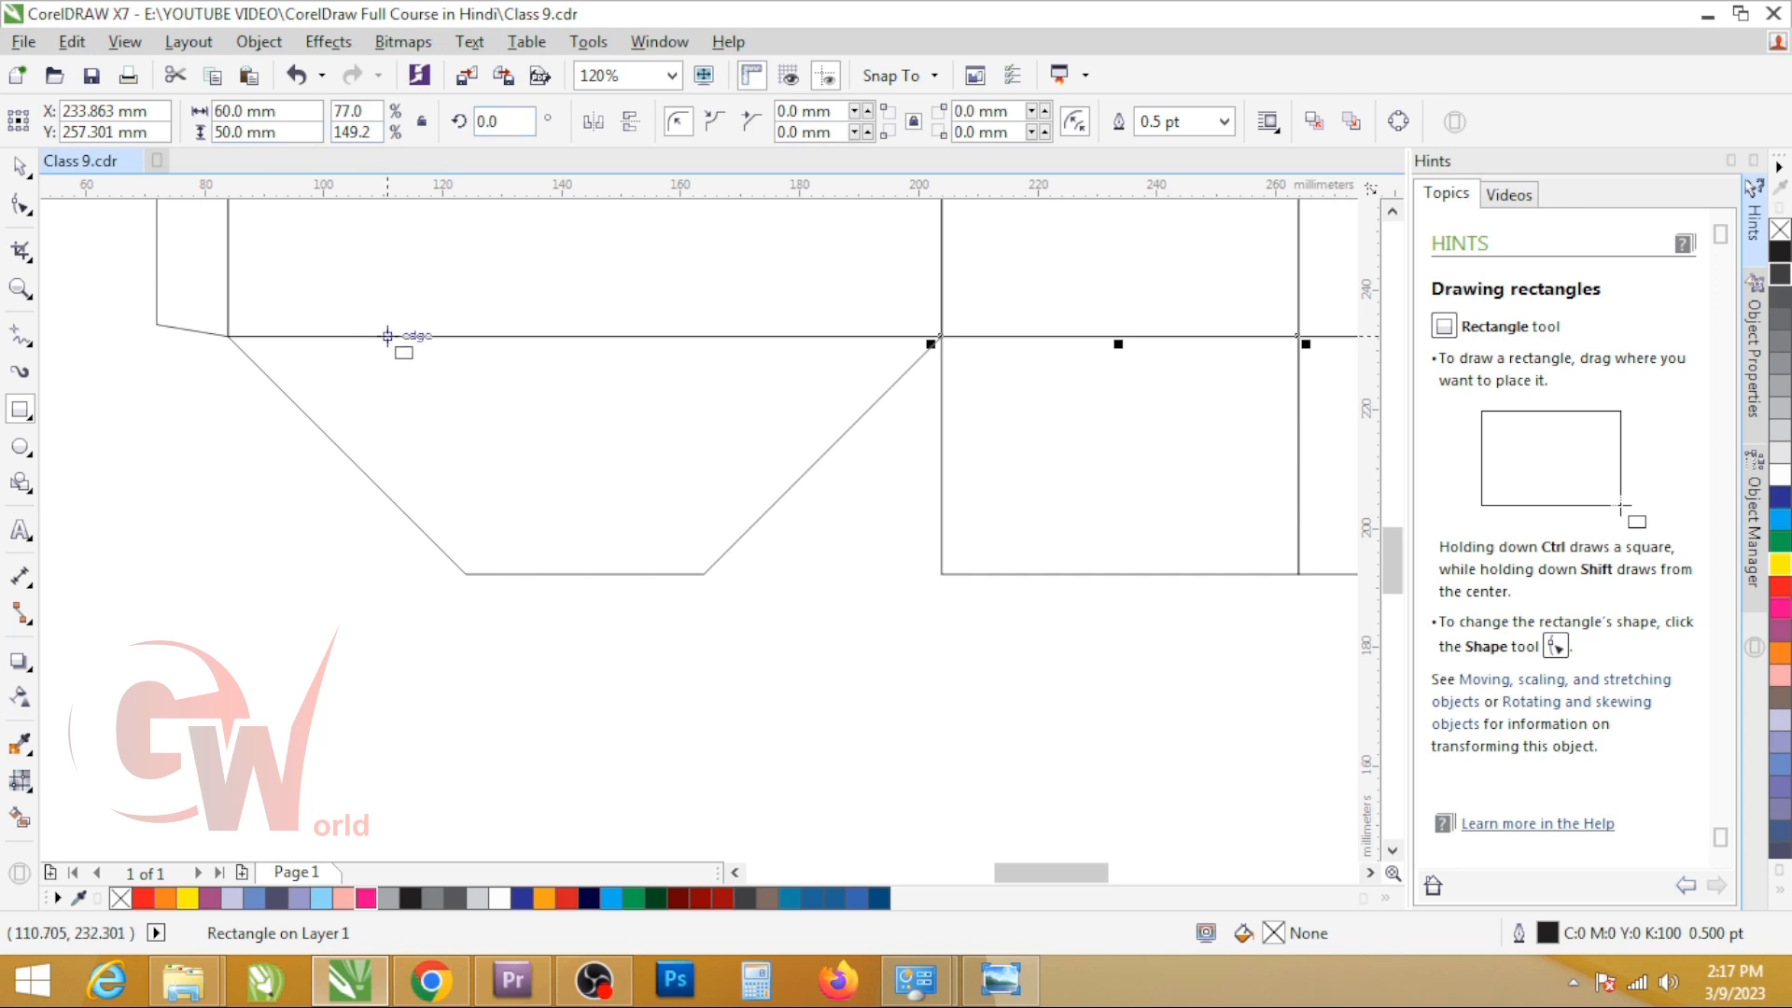
left_click_drag(388, 335, 617, 518)
double_click(310, 137)
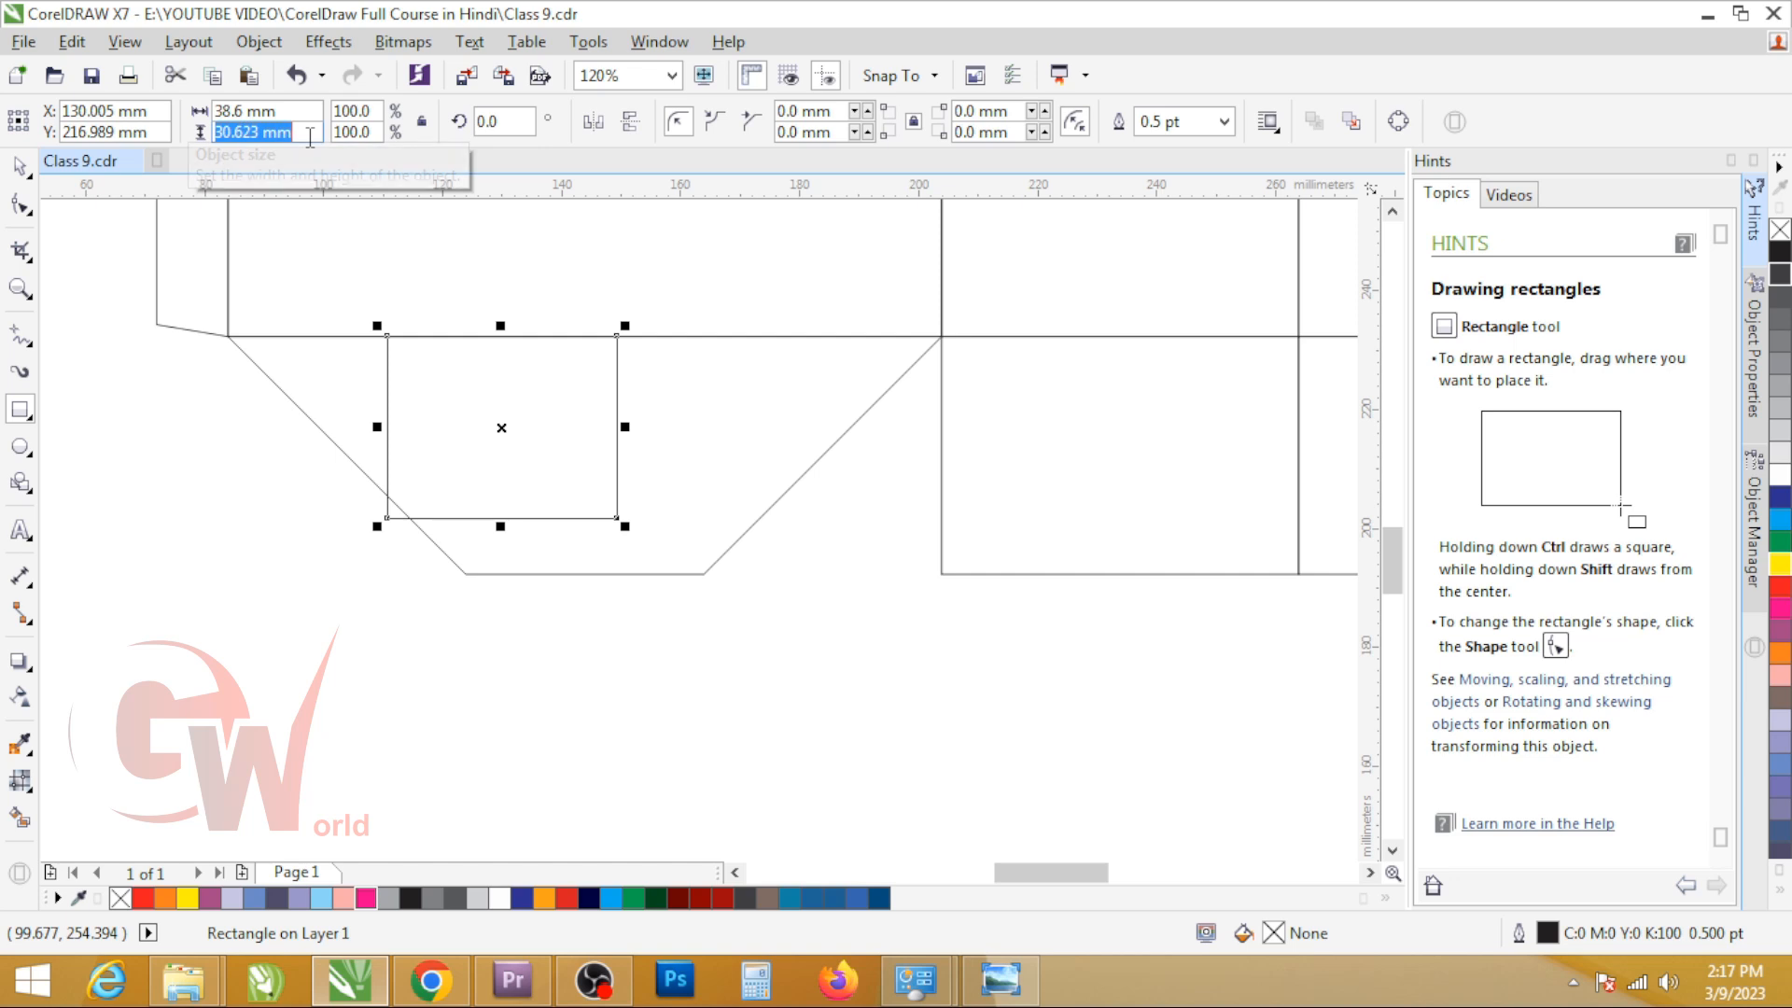
type("30")
key("Return")
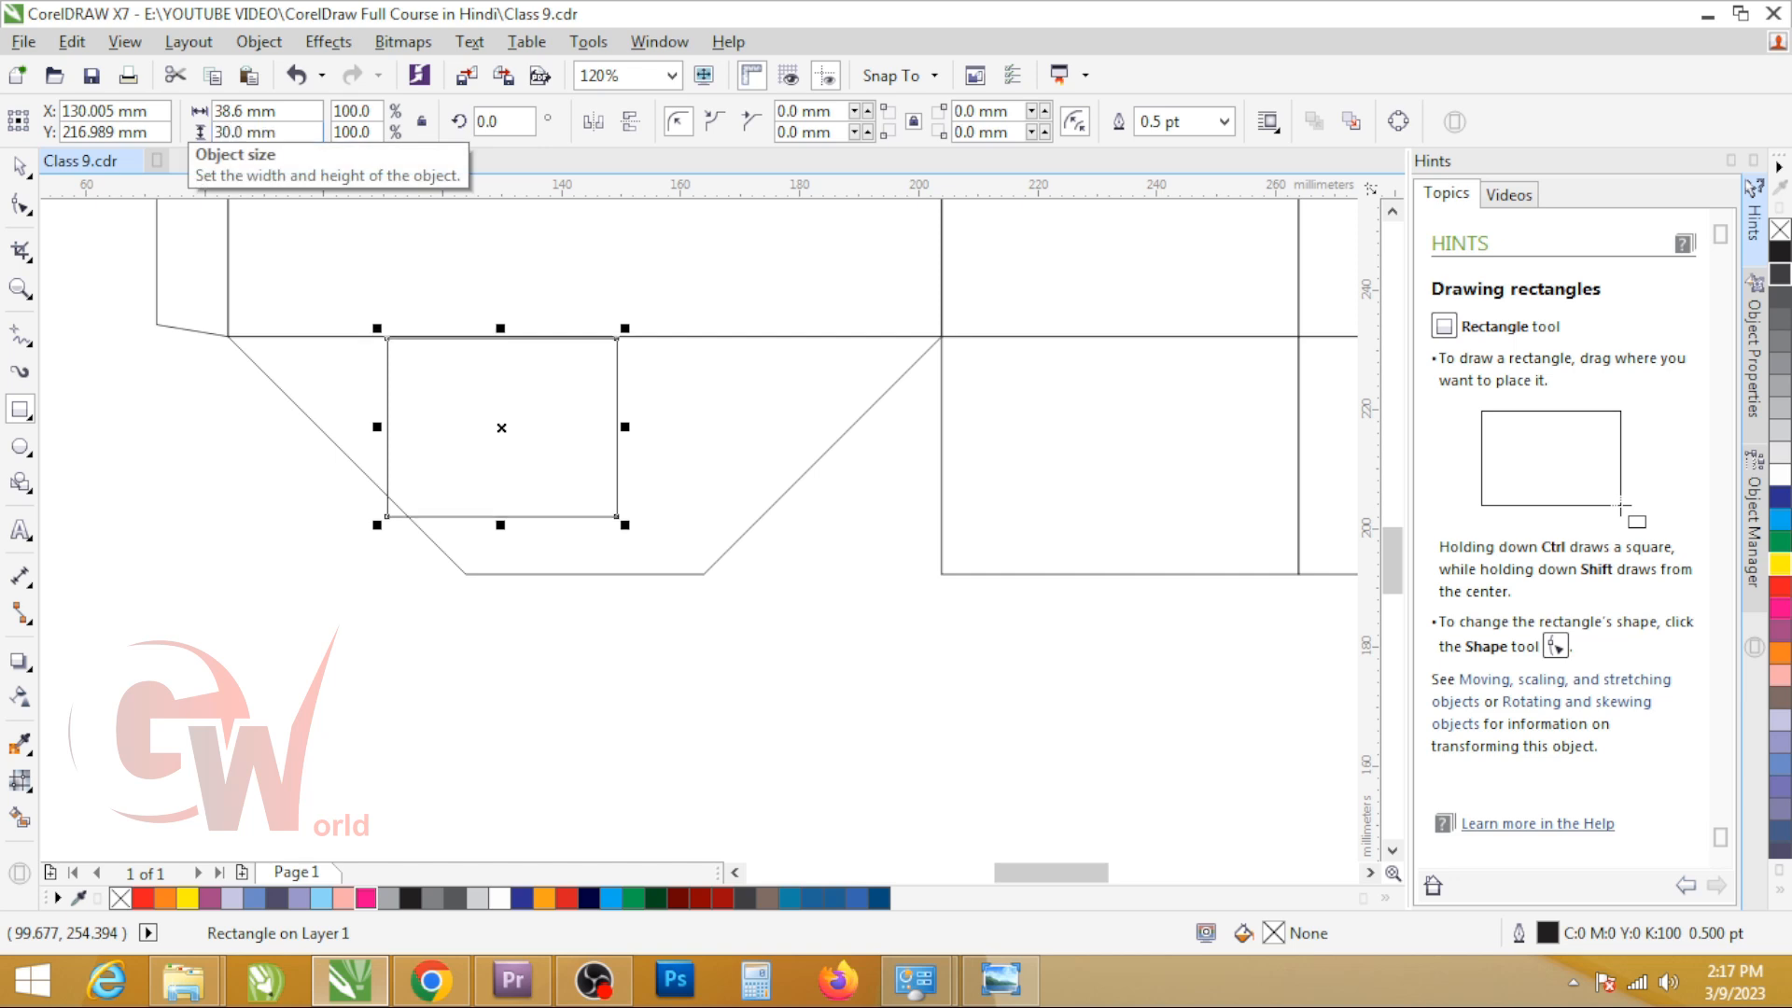
Step: Centre the guide rectangle on the flap with its top on the fold line and stretch it to the full 120 mm width
key("space")
left_click(688, 432, "shift")
key("c")
key("e")
left_click(719, 451)
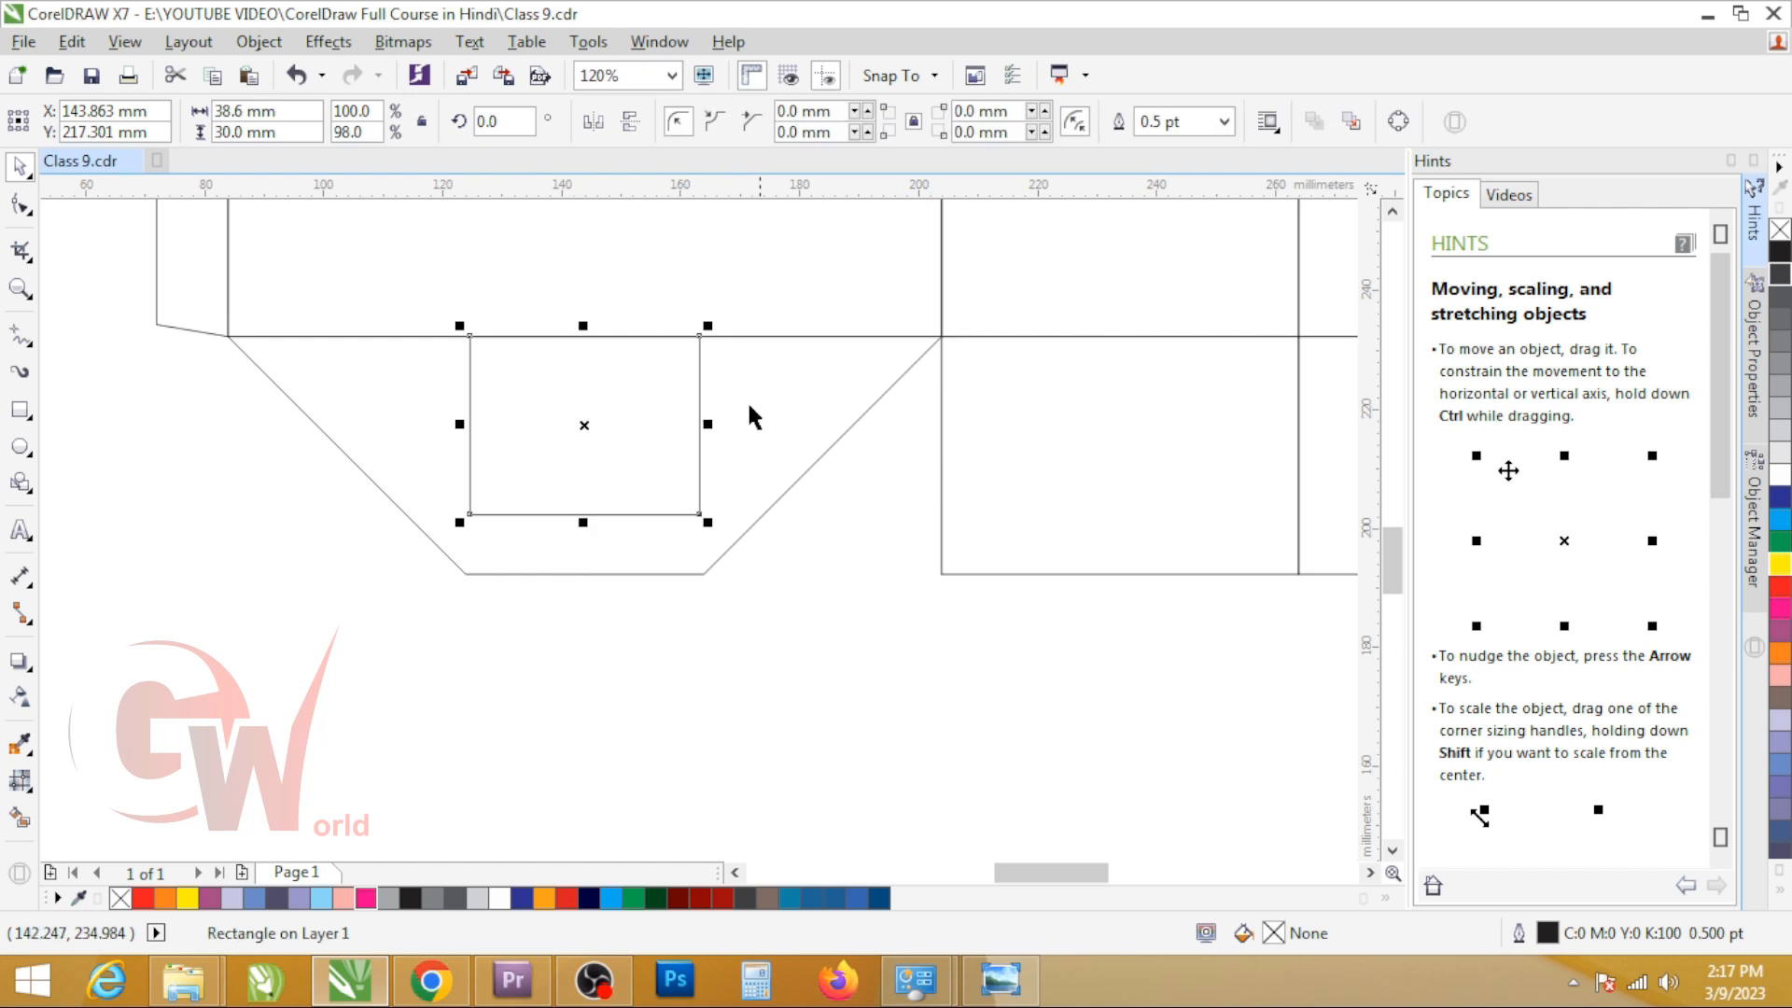
left_click_drag(709, 425, 930, 401)
Step: Draw a rectangle about 10.6 x 10 mm between the guide's lower edge and the flap's bottom edge, and centre it horizontally on the flap
key("F6")
left_click_drag(473, 515, 536, 575)
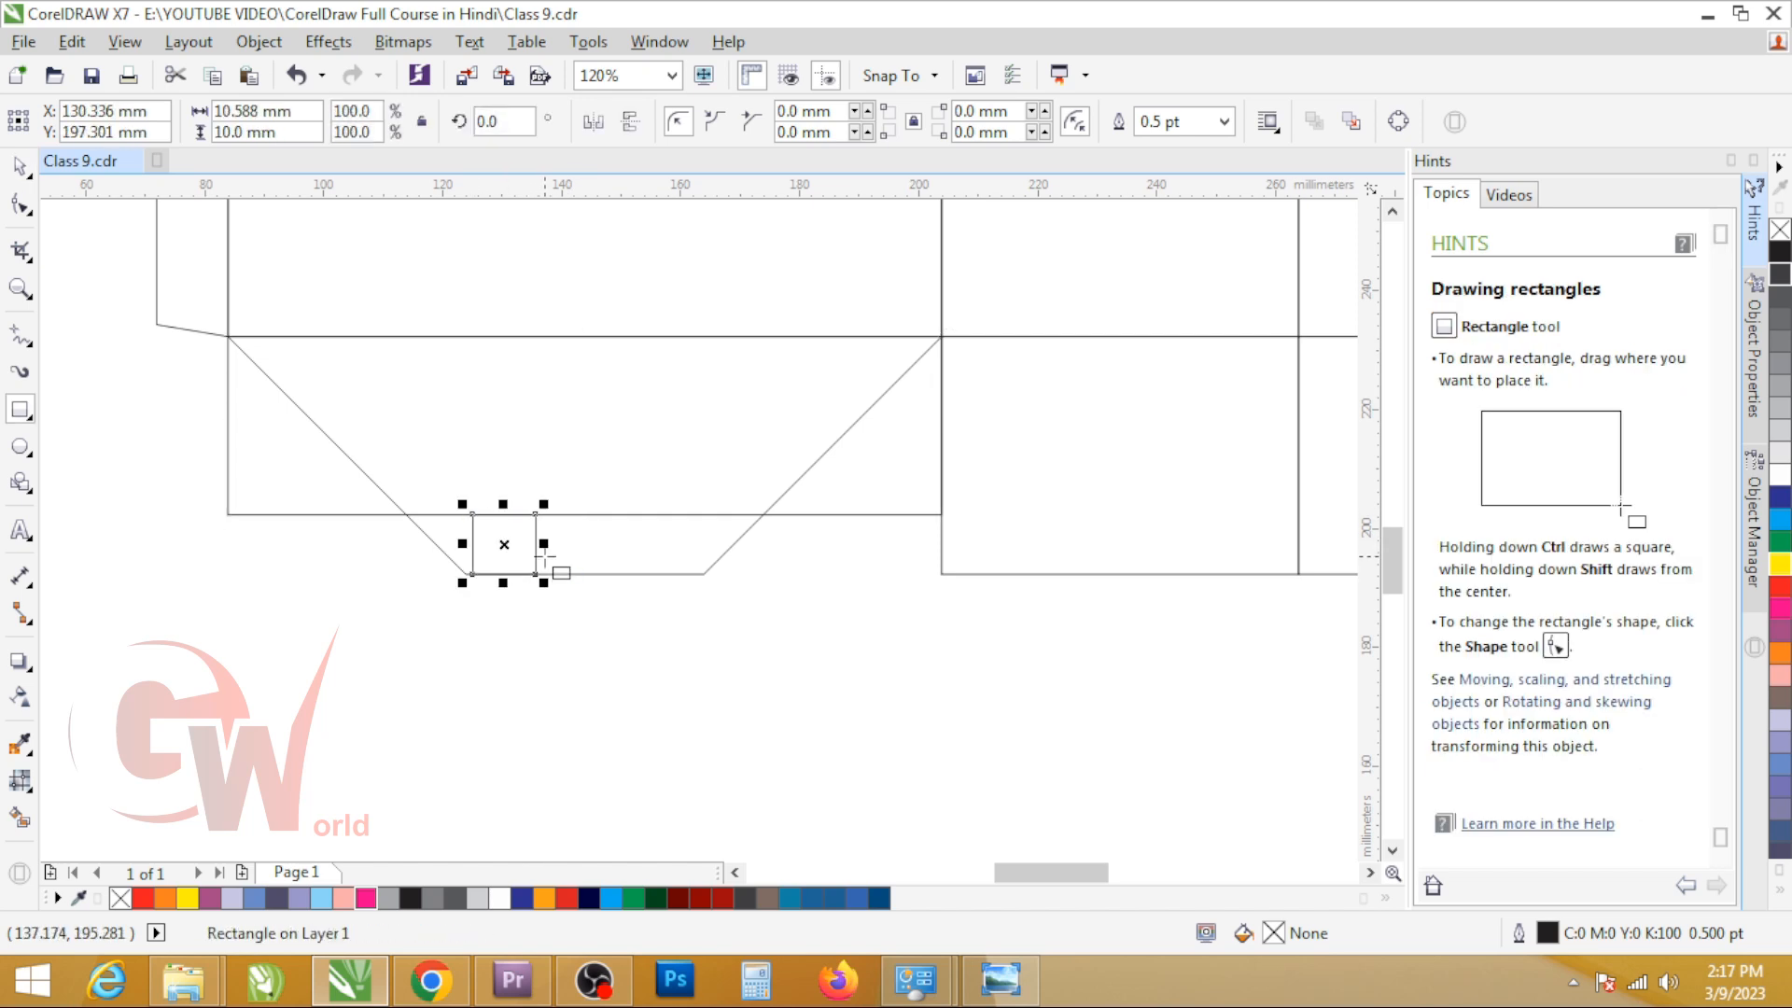
key("space")
left_click(595, 549, "shift")
key("c")
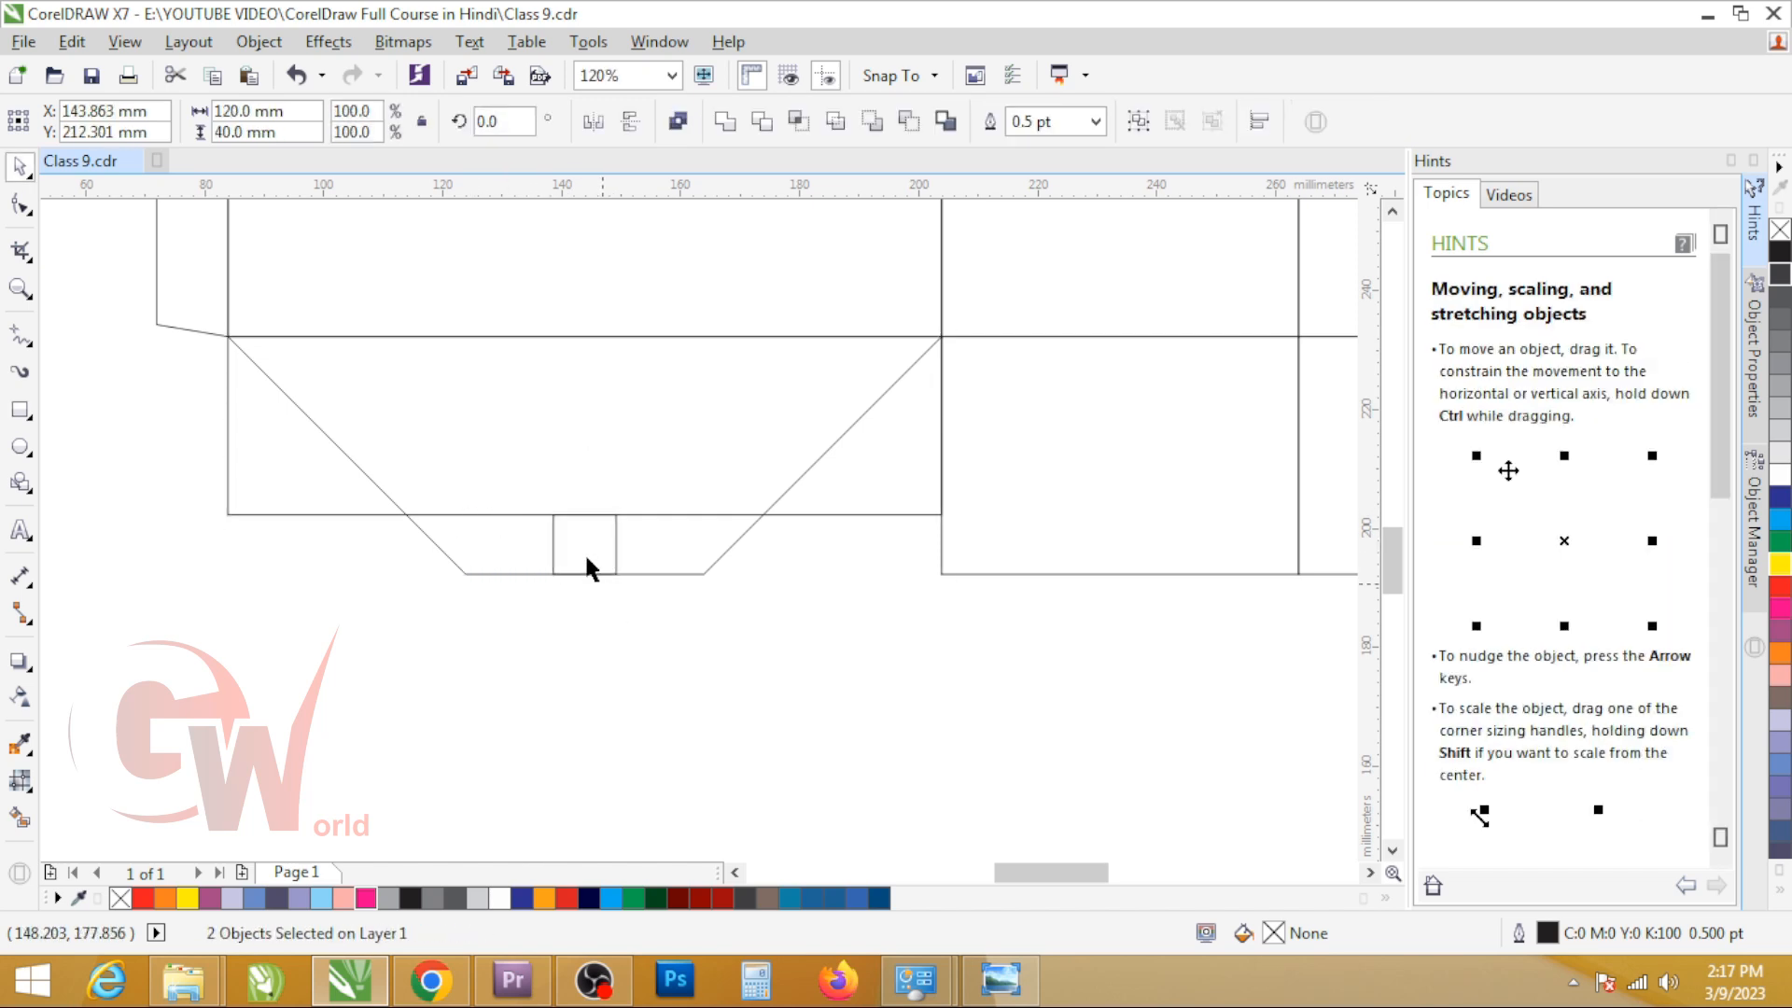
left_click(586, 569)
Step: Widen the tab rectangle symmetrically to the flap's slanted edges and set its width to 60 mm
left_click_drag(614, 544, 772, 514)
scroll(407, 514, "up", 5)
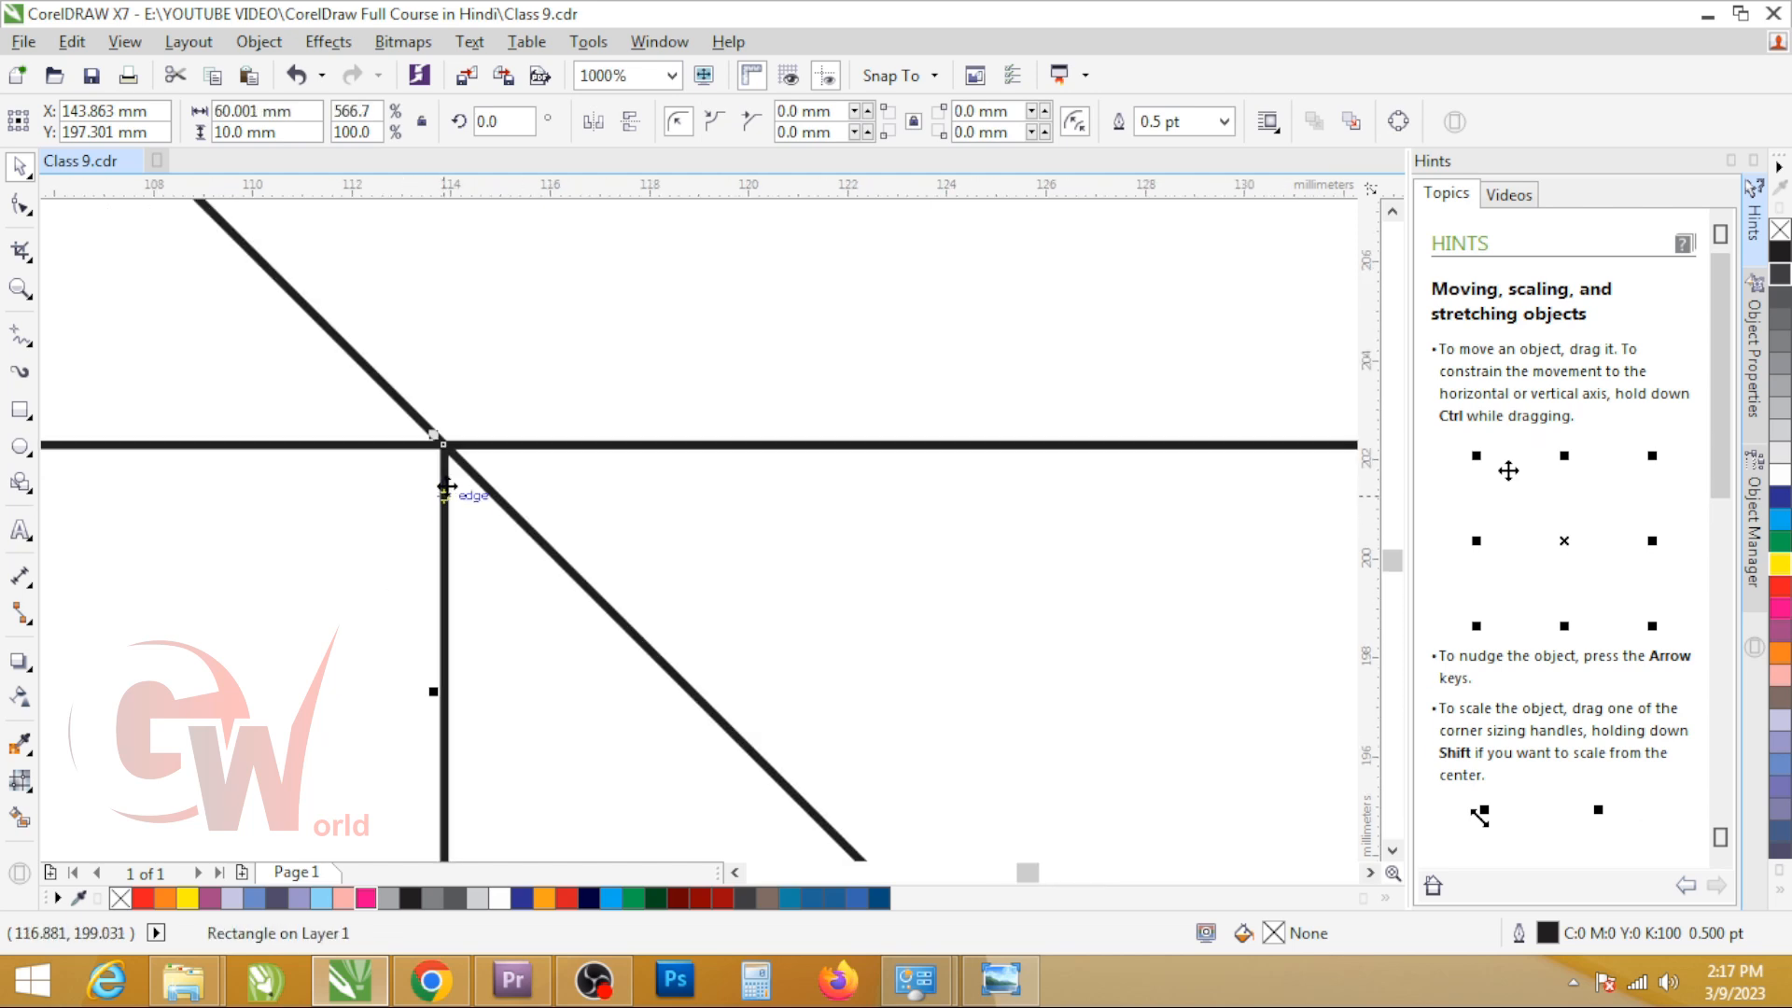
scroll(385, 463, "down", 5)
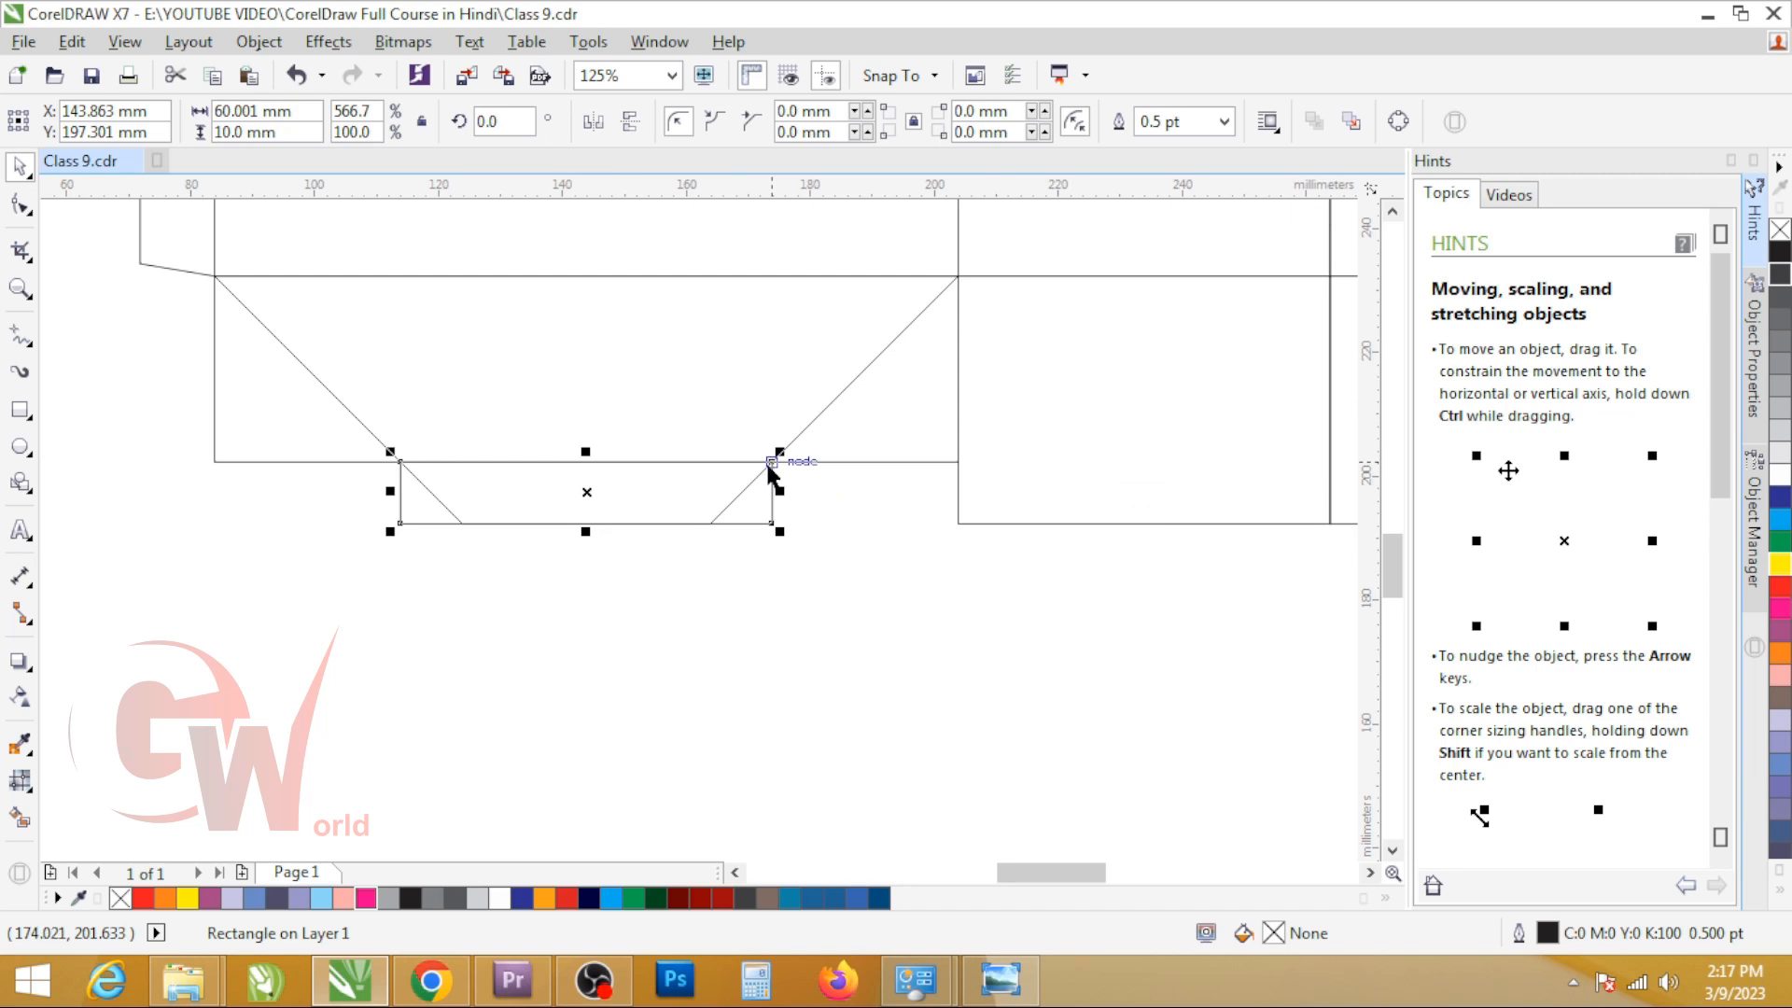
left_click(267, 113)
type("60")
key("Return")
Step: Examine the sample flap's tab and measure the straight part of its sides with a temporary rectangle
left_click(317, 451, "shift")
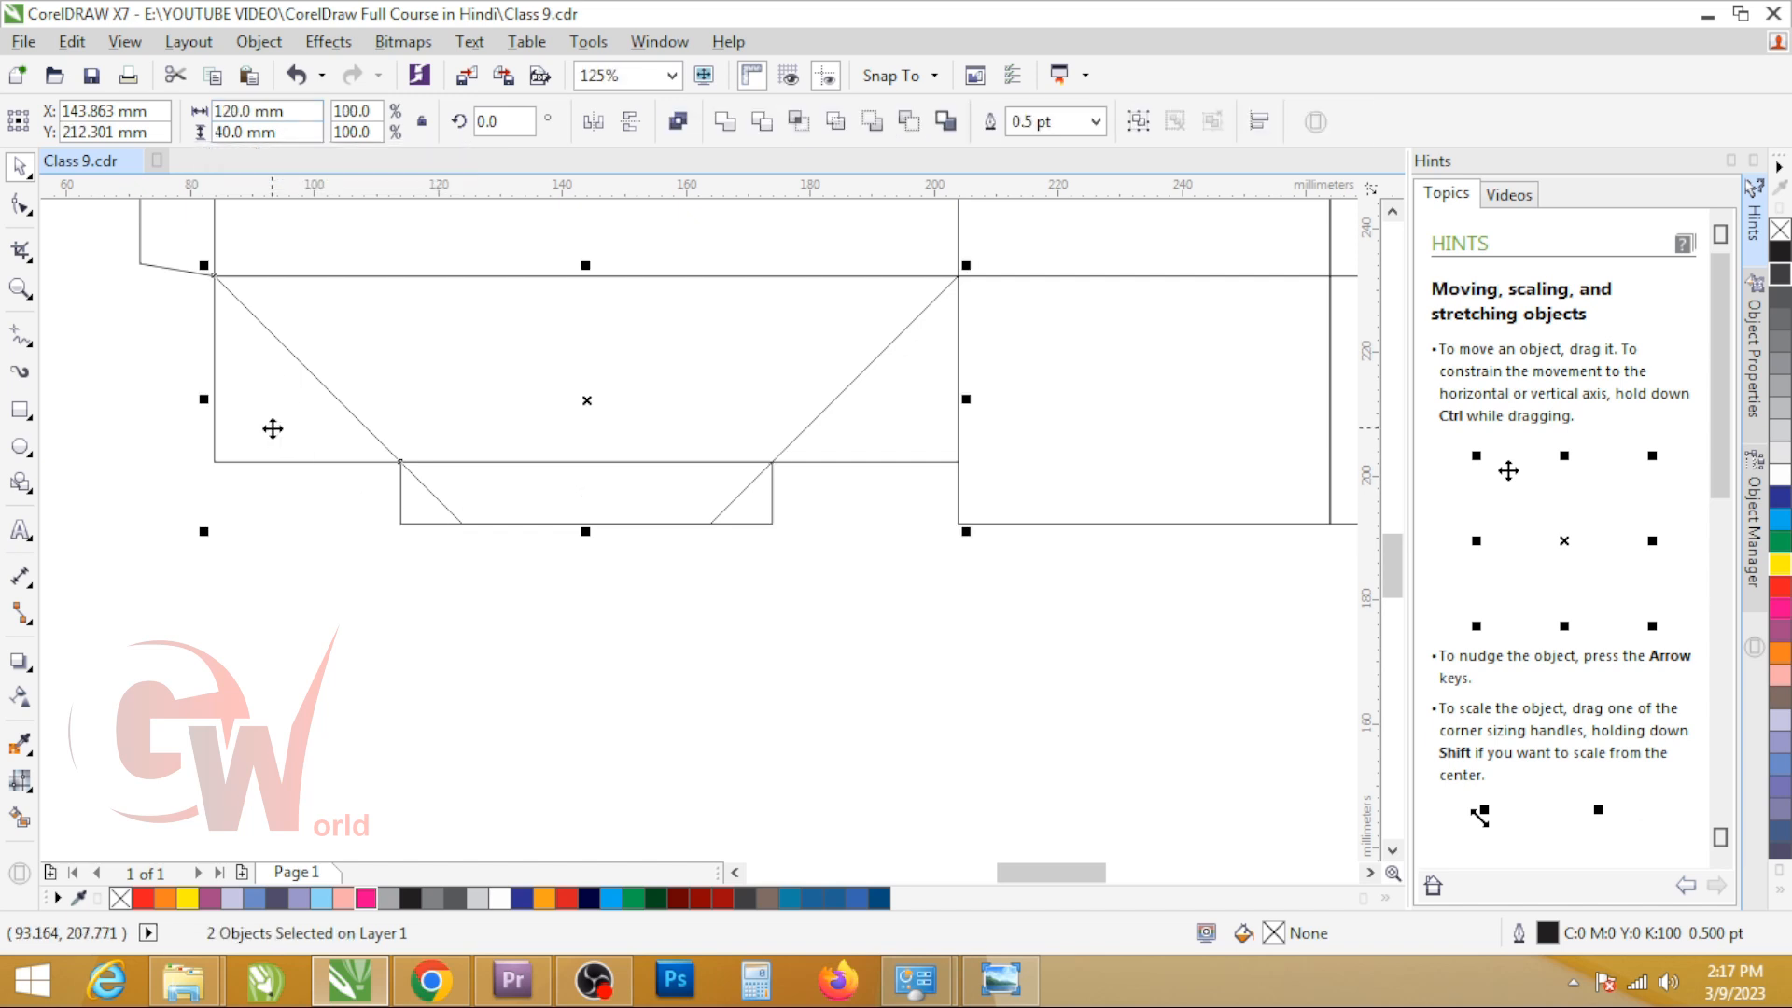
left_click(273, 428, "shift")
left_click(488, 664)
scroll(719, 537, "down", 1)
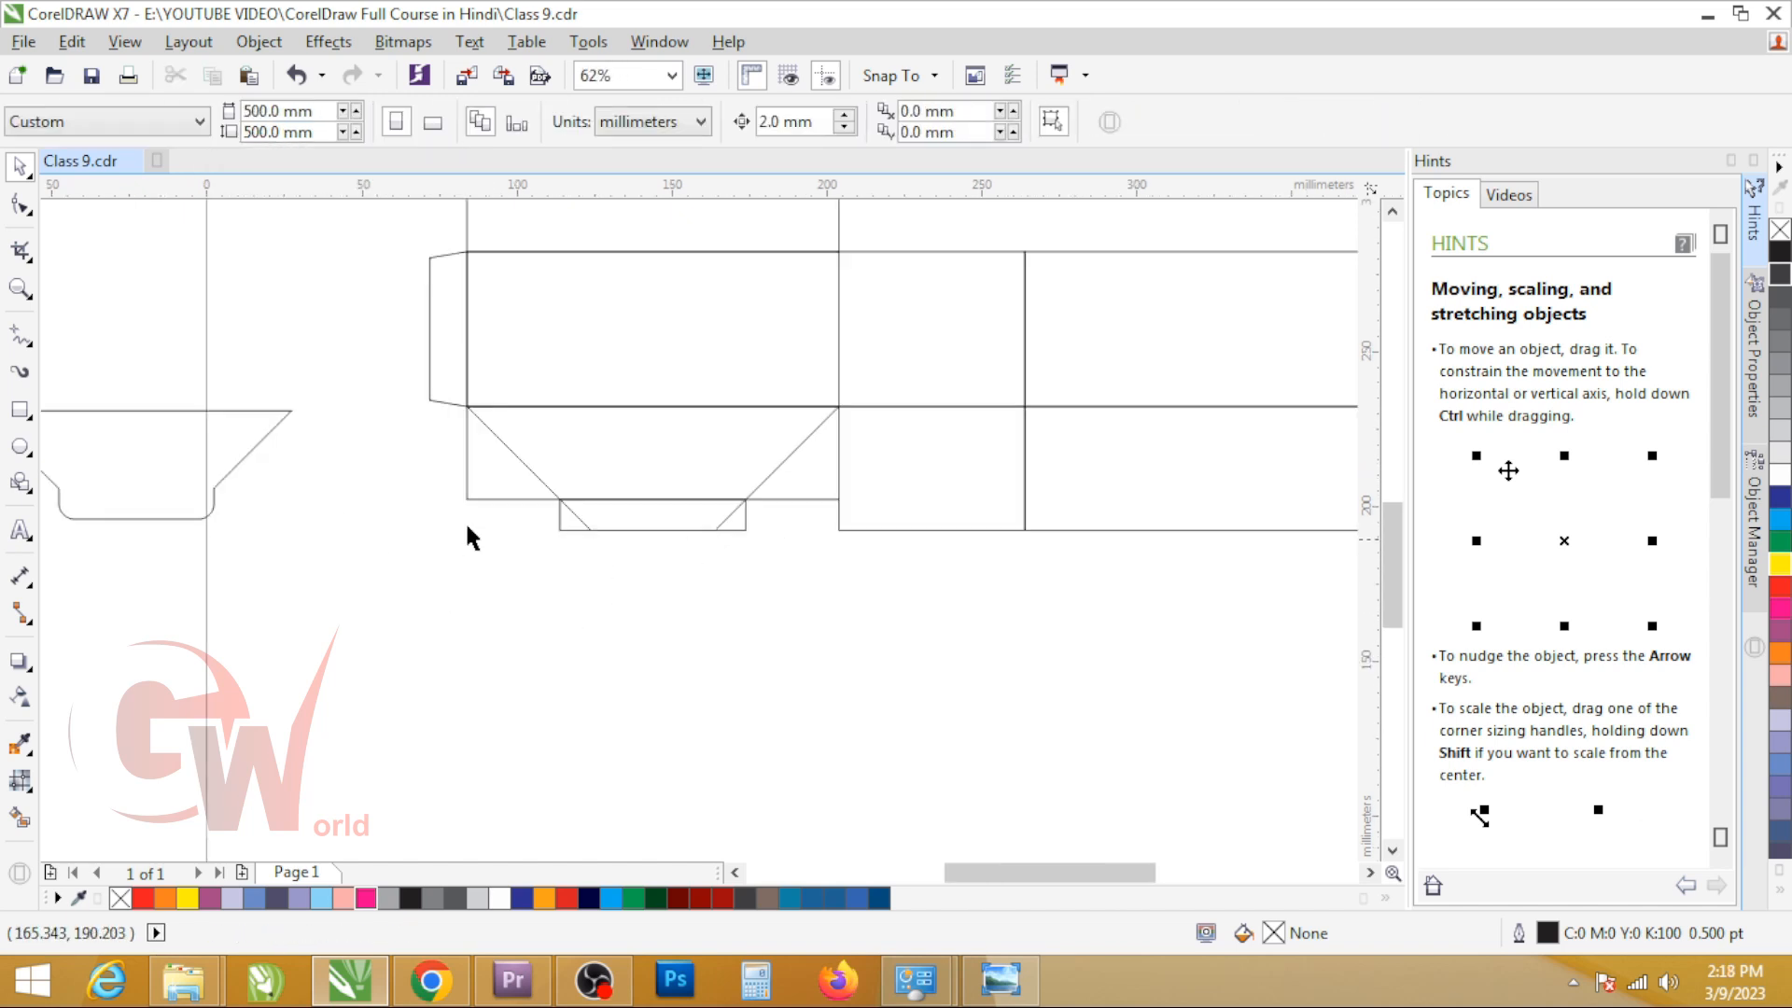
left_click(502, 478)
scroll(62, 513, "up", 2)
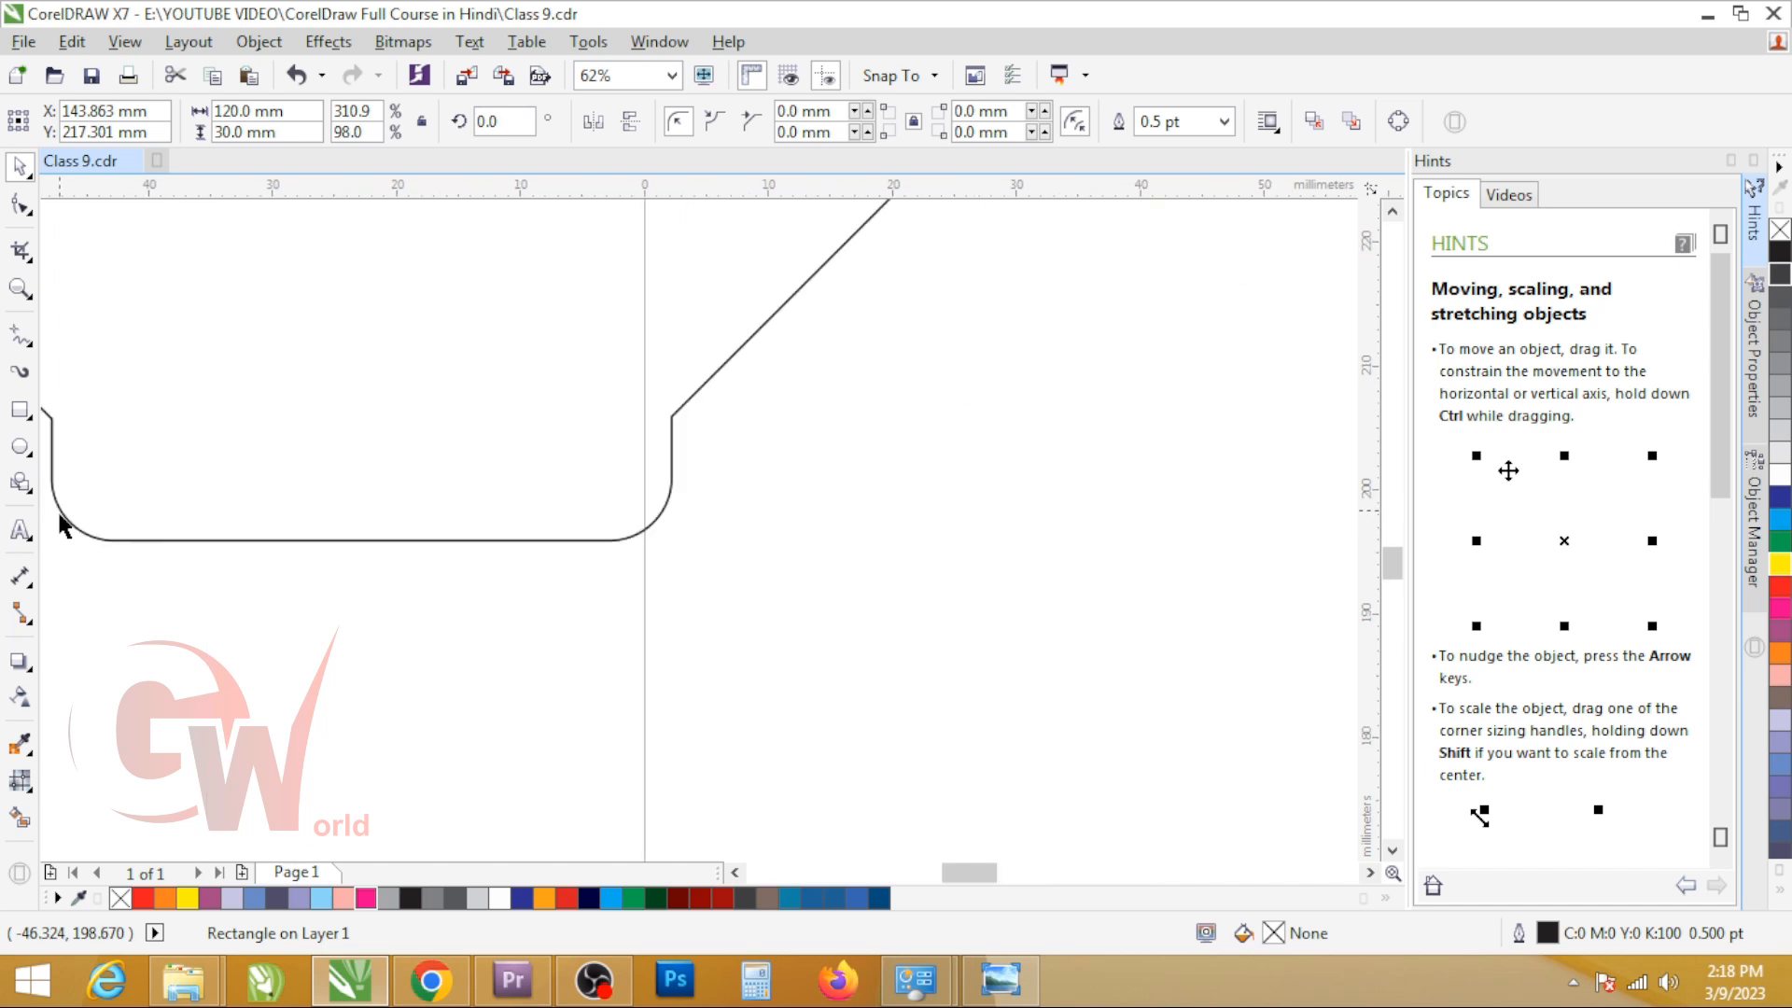
key("F6")
left_click_drag(52, 419, 670, 449)
scroll(680, 668, "down", 2)
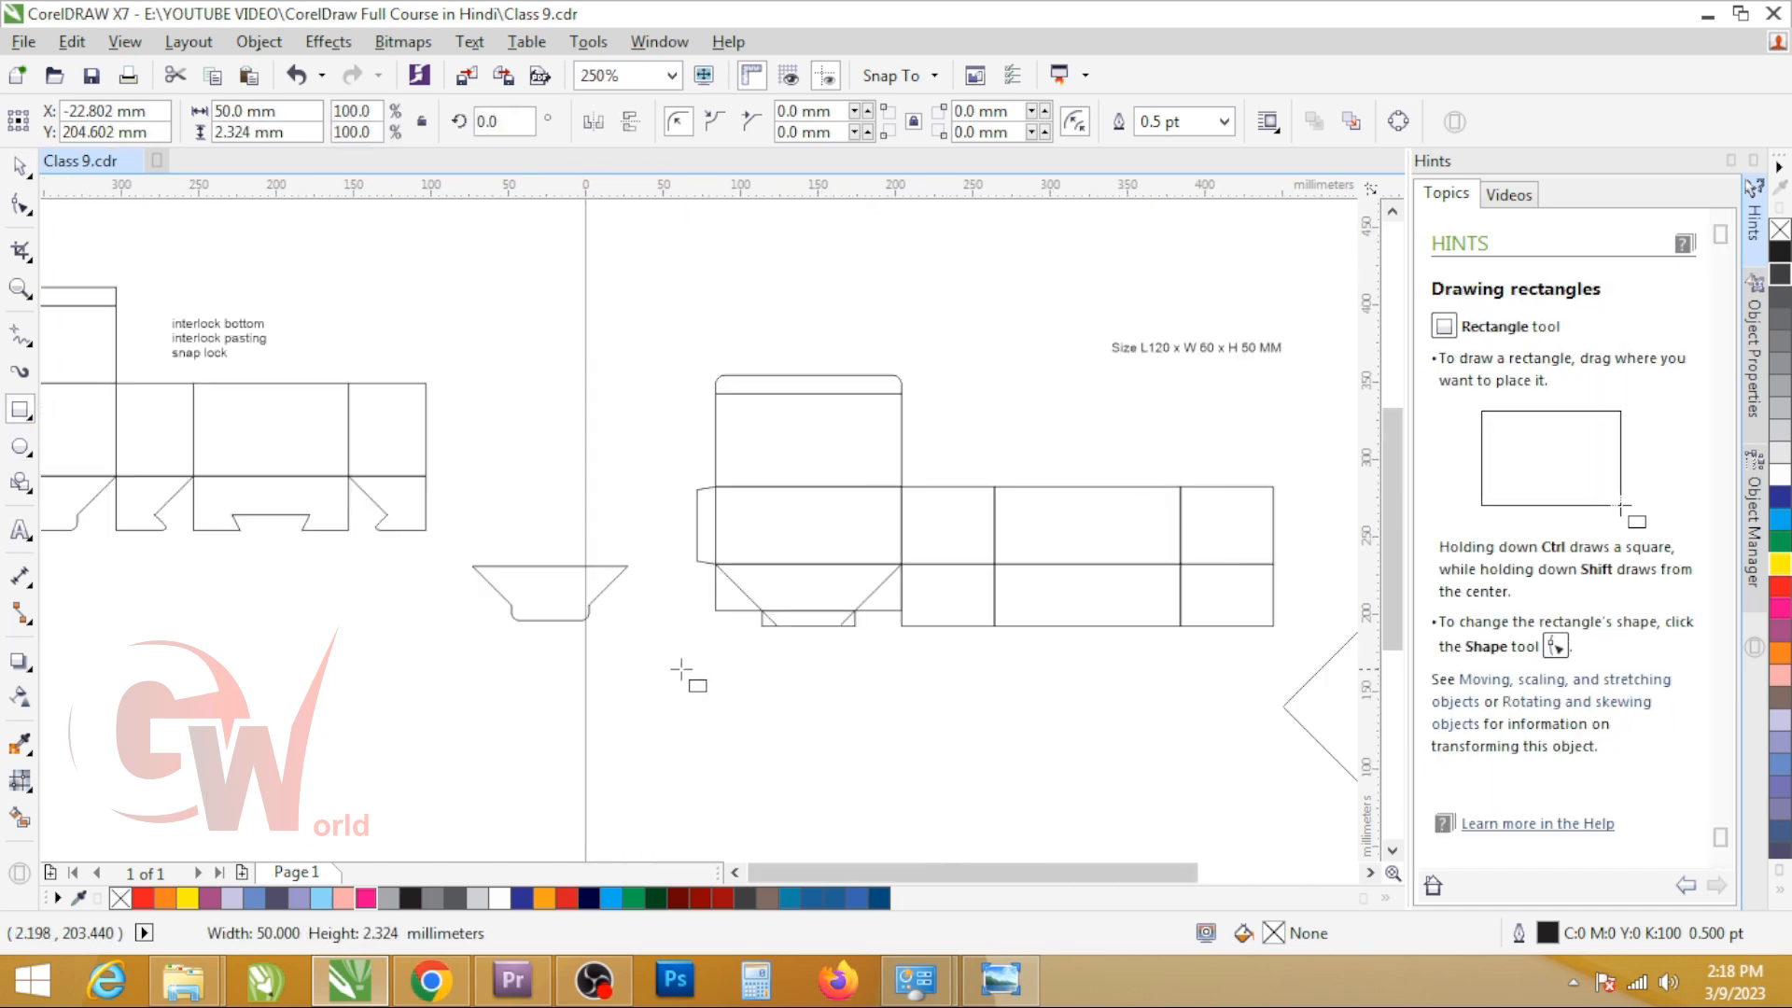
scroll(834, 626, "up", 1)
left_click(833, 625)
key("Delete")
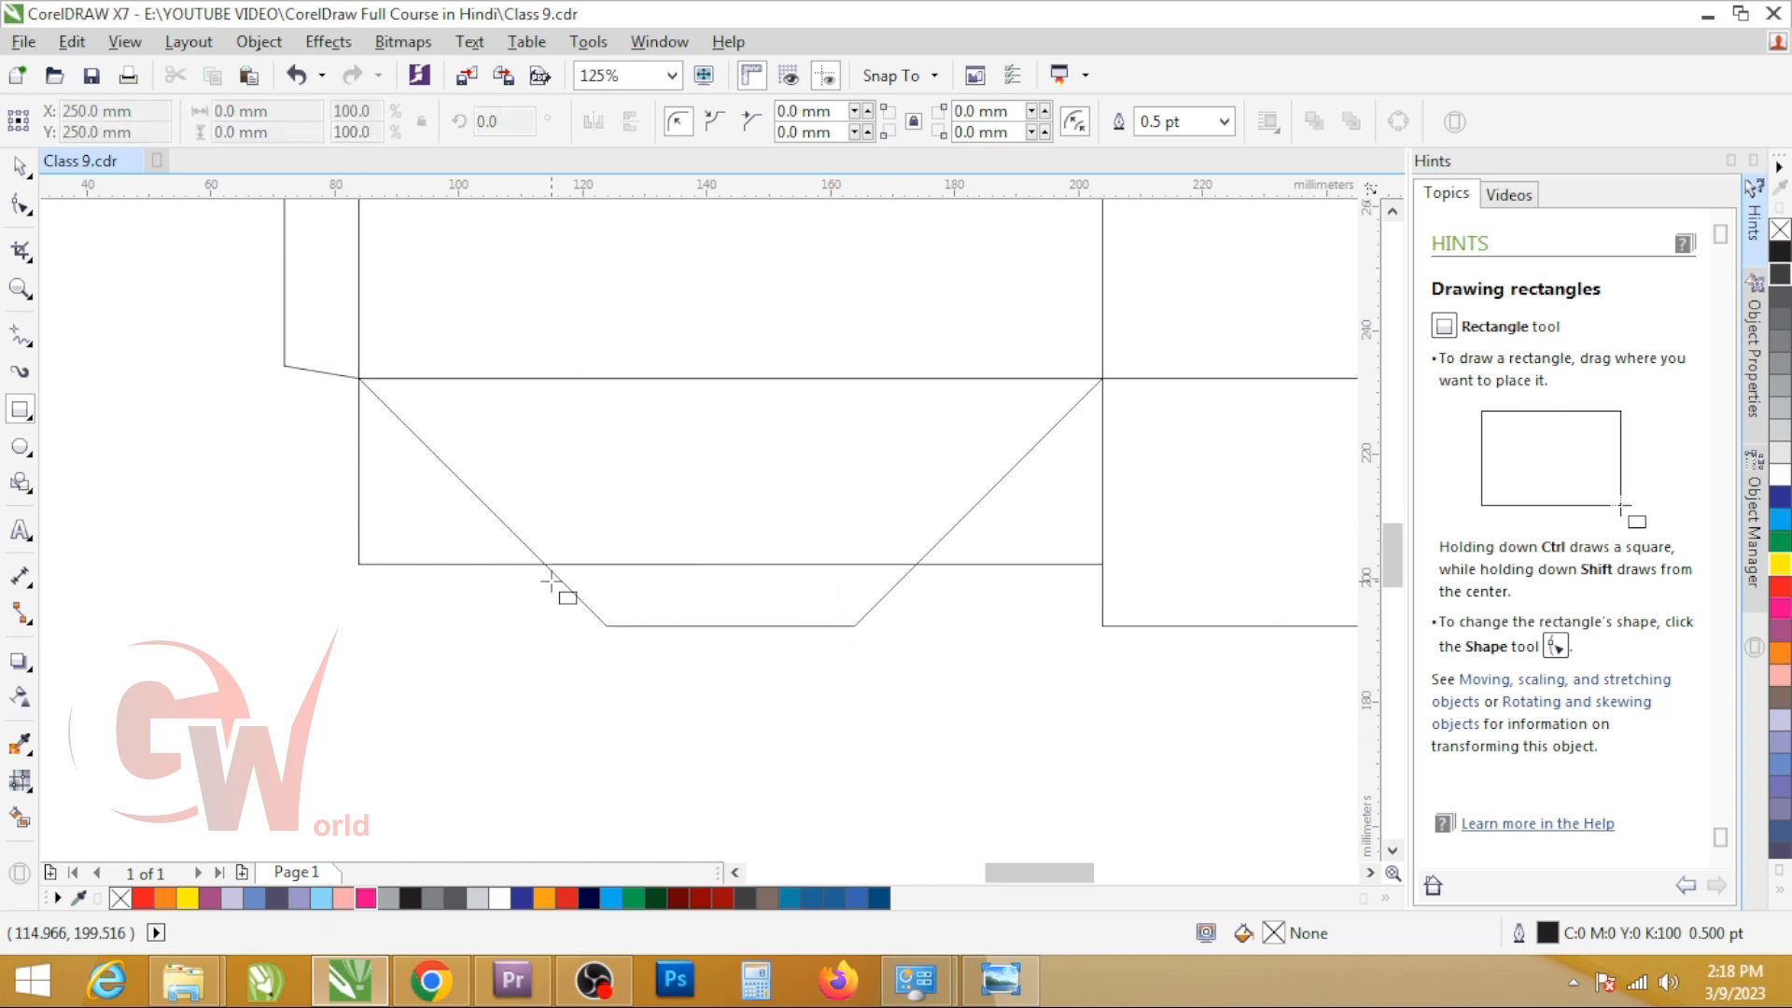
key("ctrl+z")
Step: Delete the 120 x 30 mm guide rectangle from the first bottom flap
left_click(386, 496)
key("space")
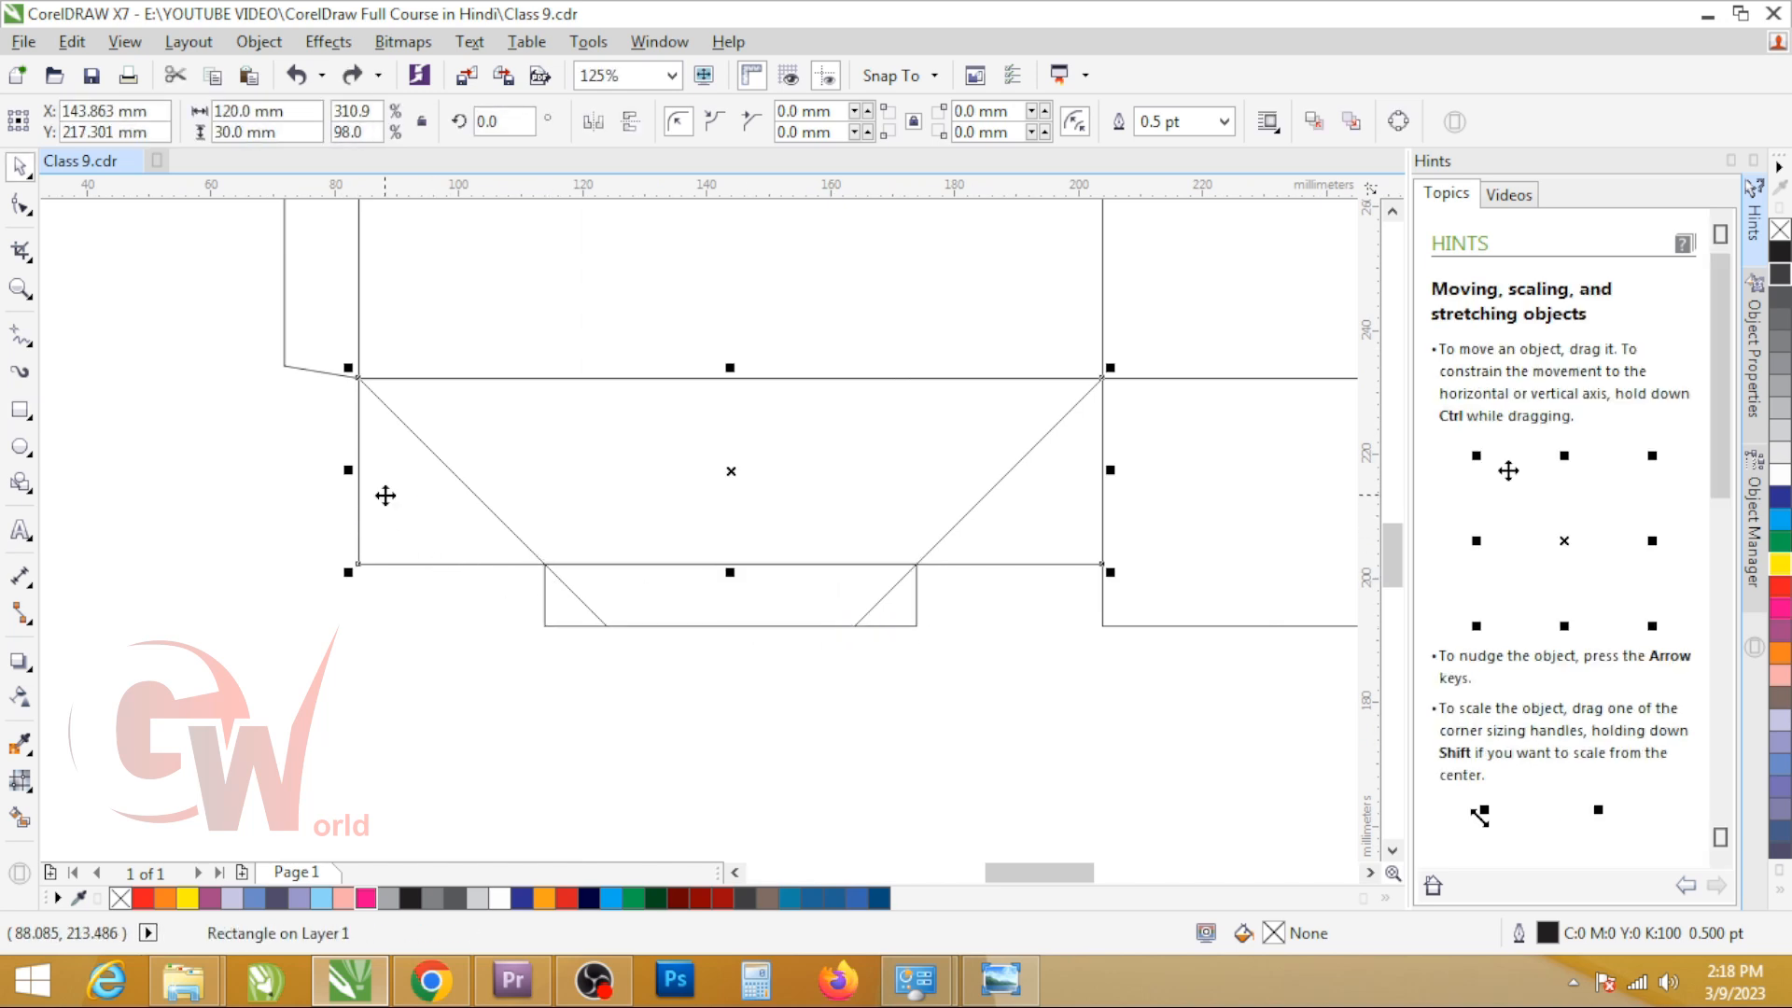
key("Delete")
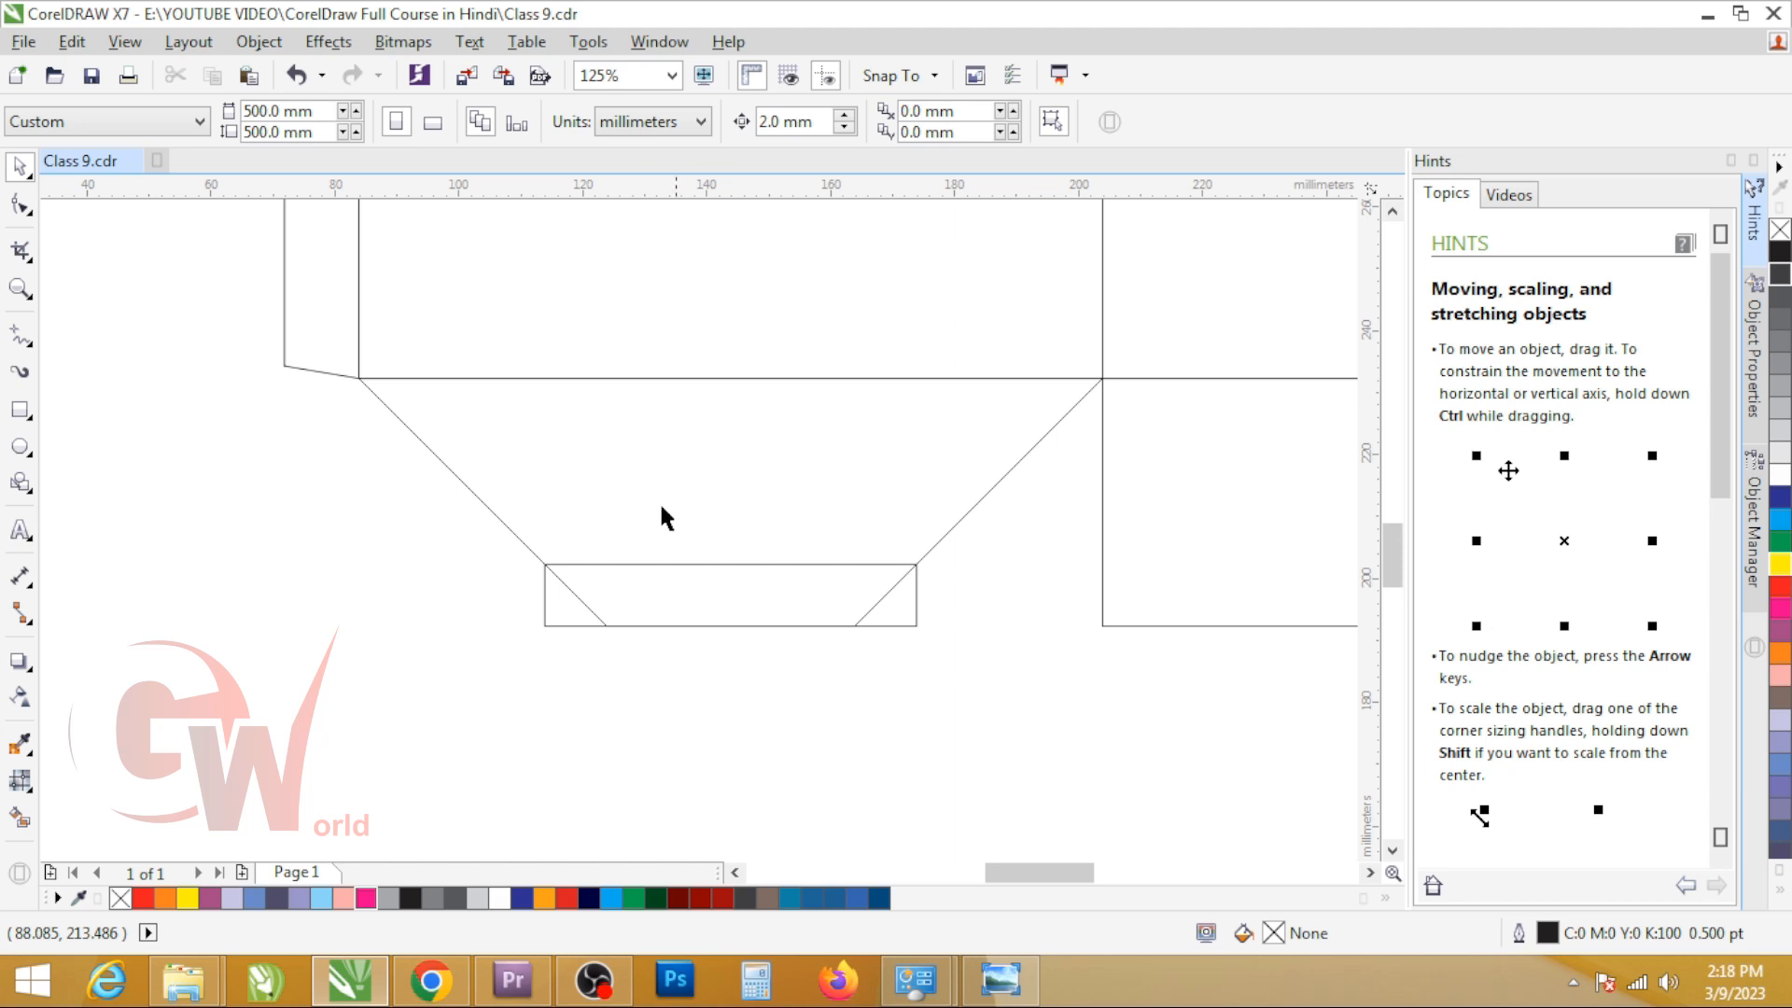
Step: Round the two bottom corners of the tab rectangle to a 5 mm radius
left_click(573, 581)
key("F6")
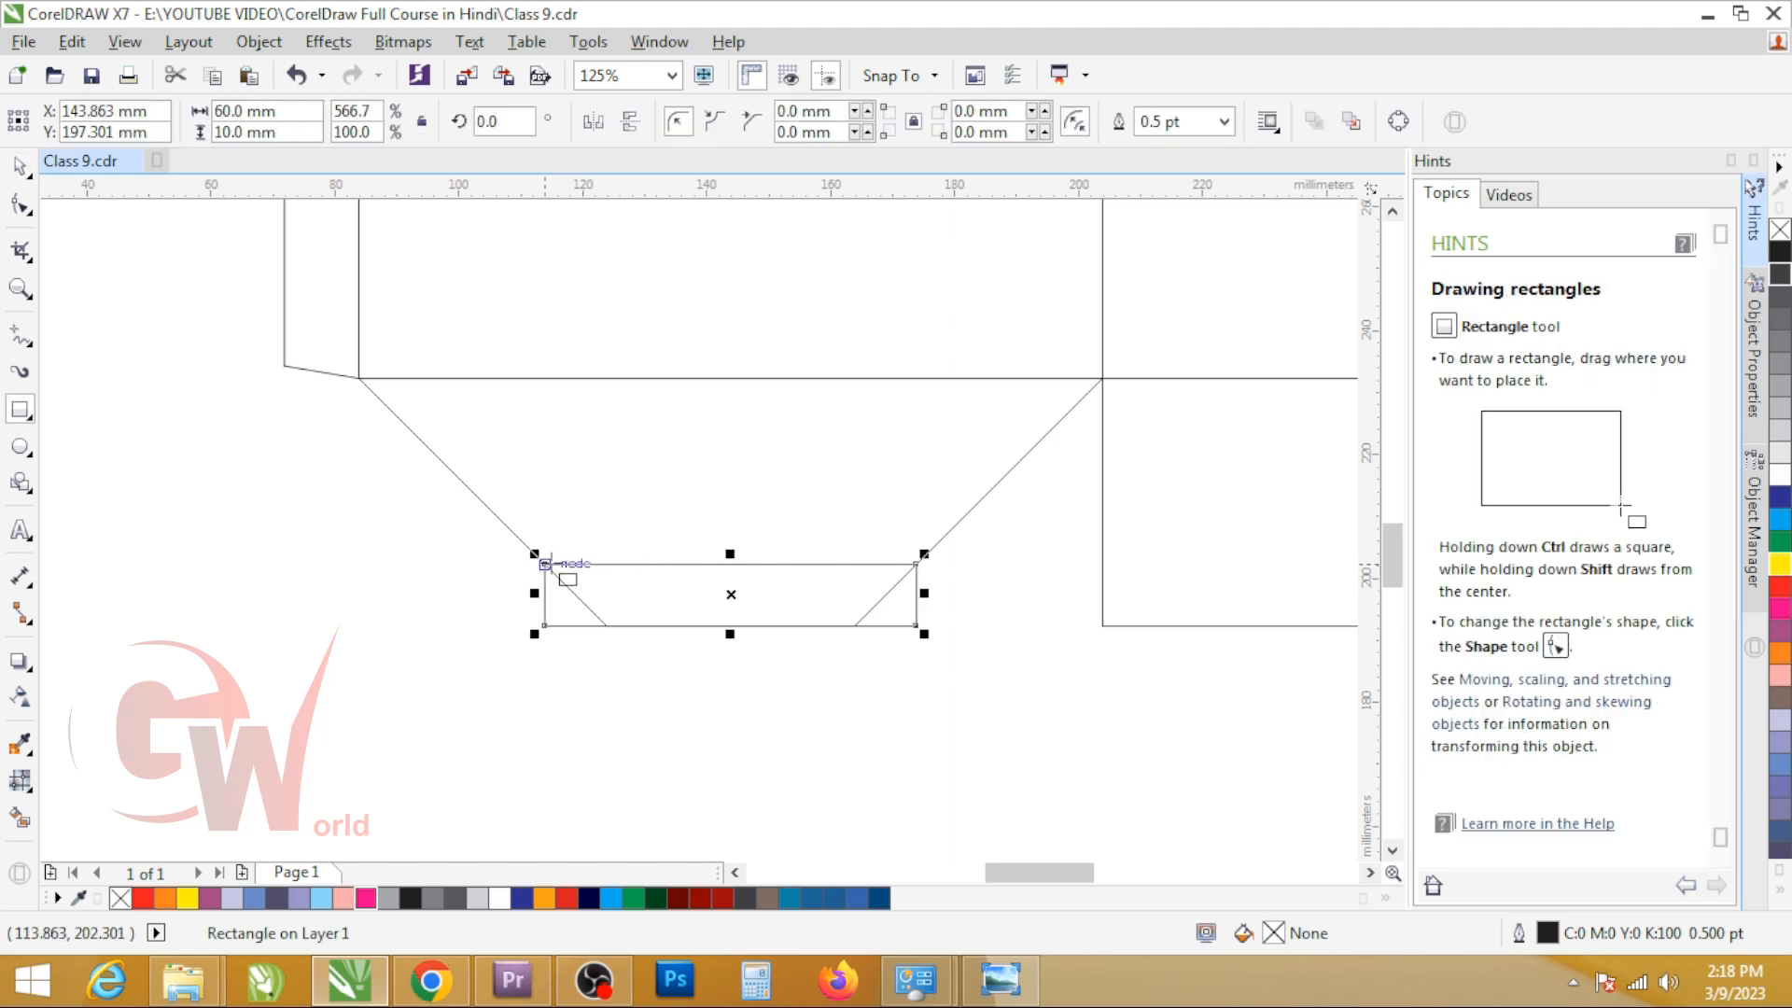
key("F10")
left_click(544, 625)
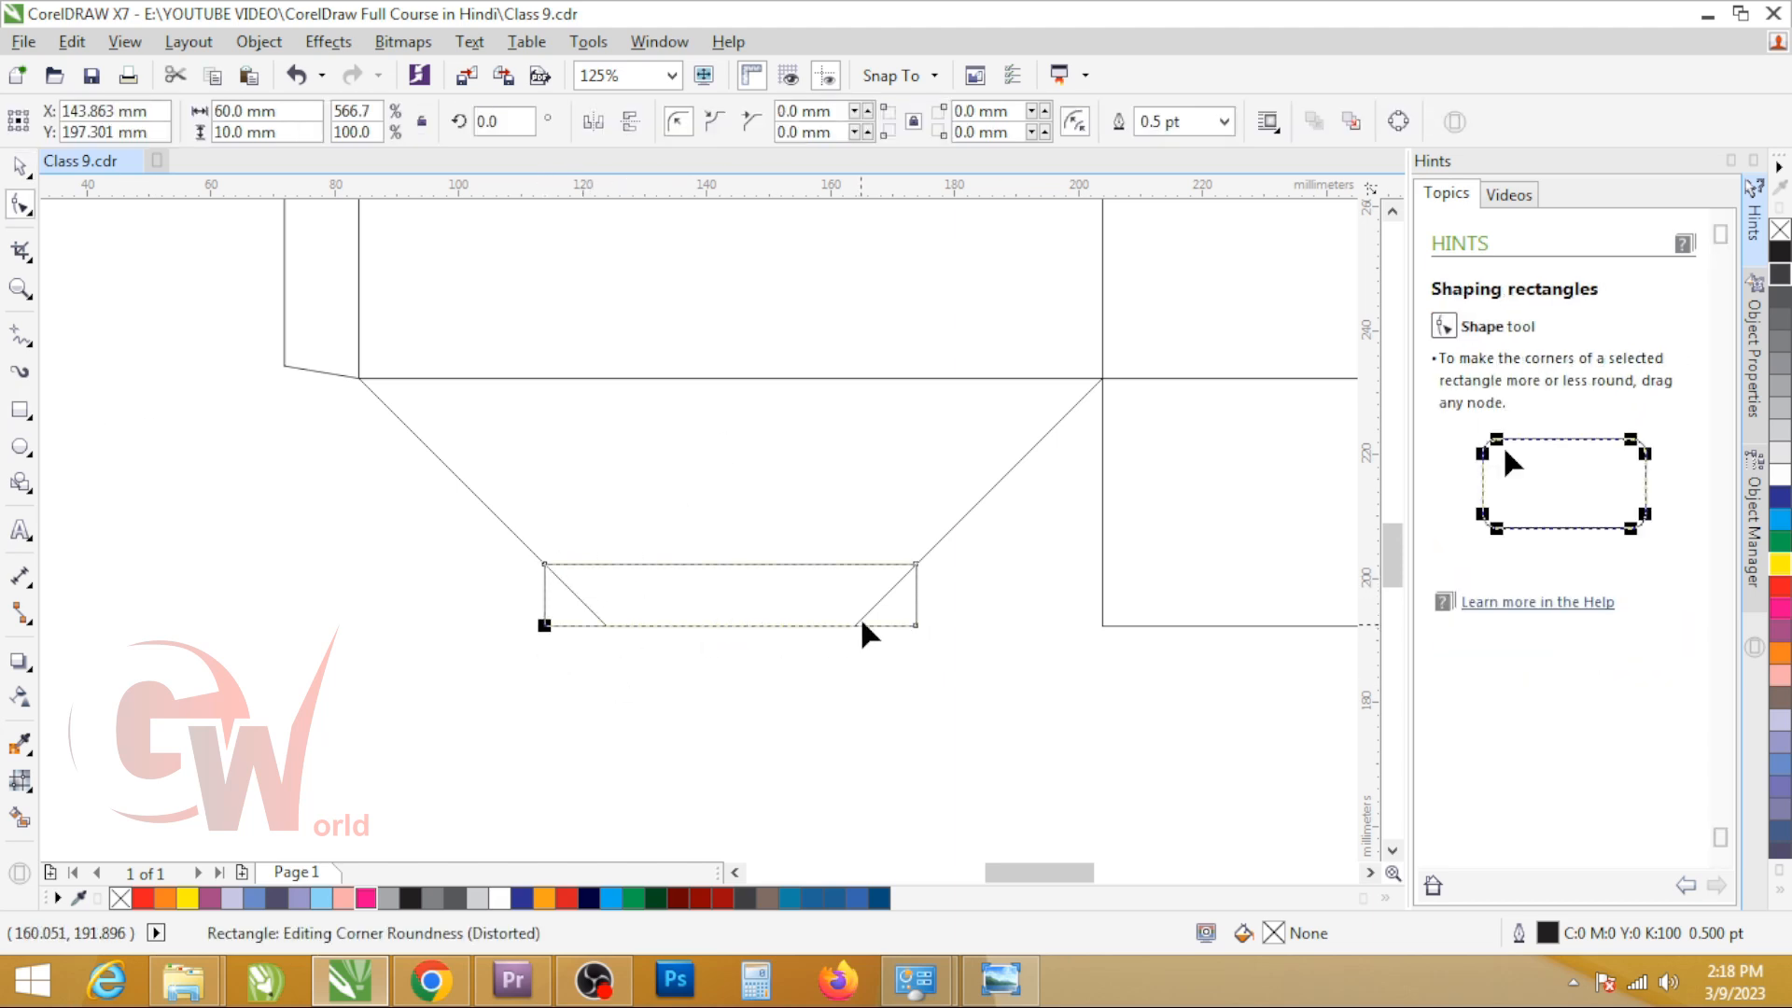
left_click_drag(917, 627, 927, 600)
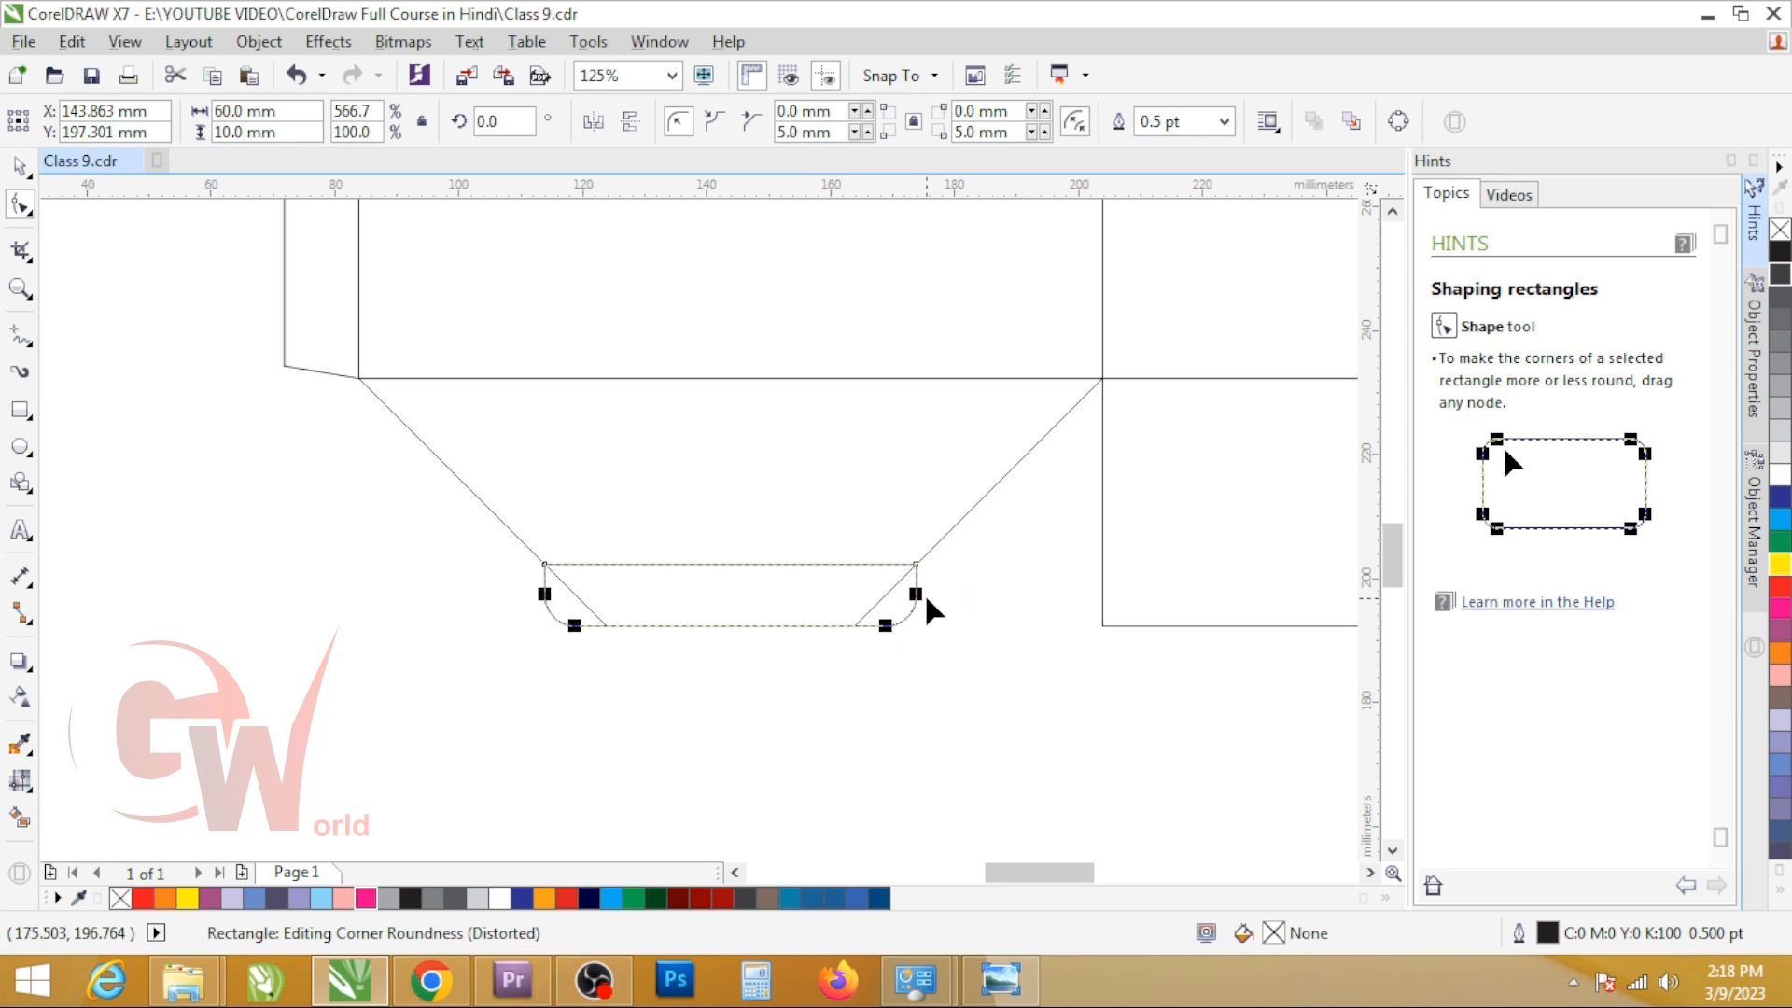
Step: Weld the rounded tab rectangle and the tapered flap into one shape
key("space")
left_click(614, 458, "shift")
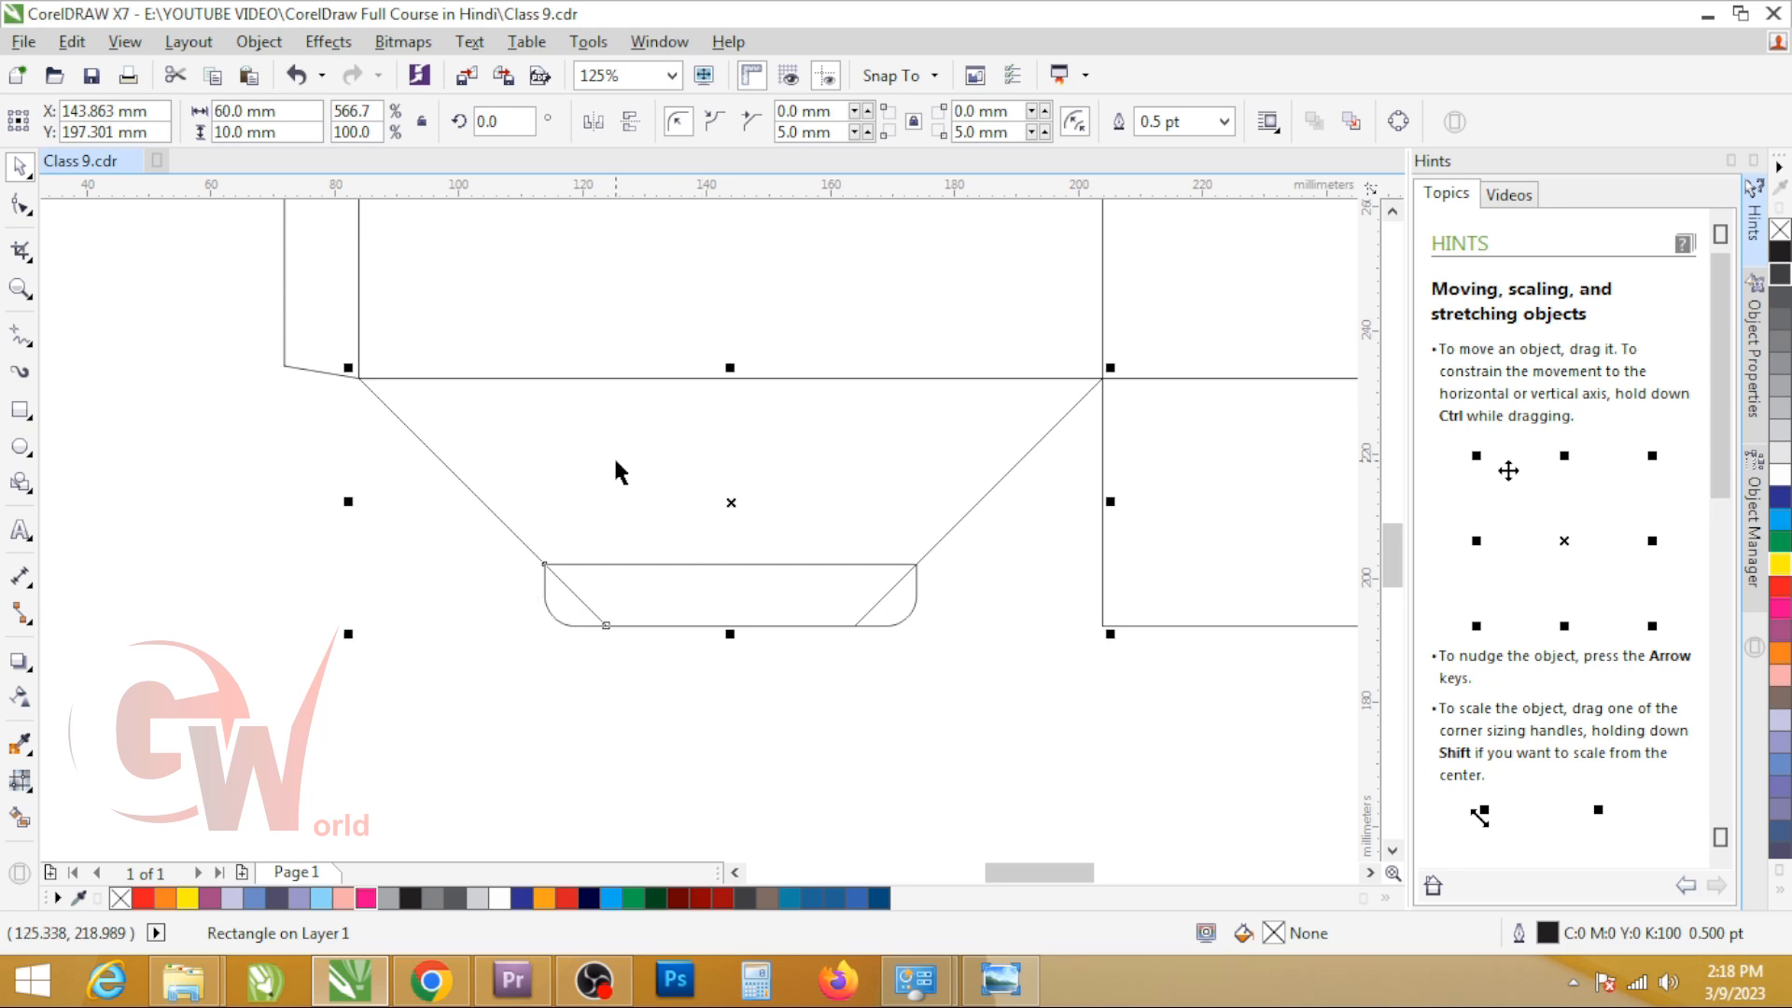
left_click(728, 123)
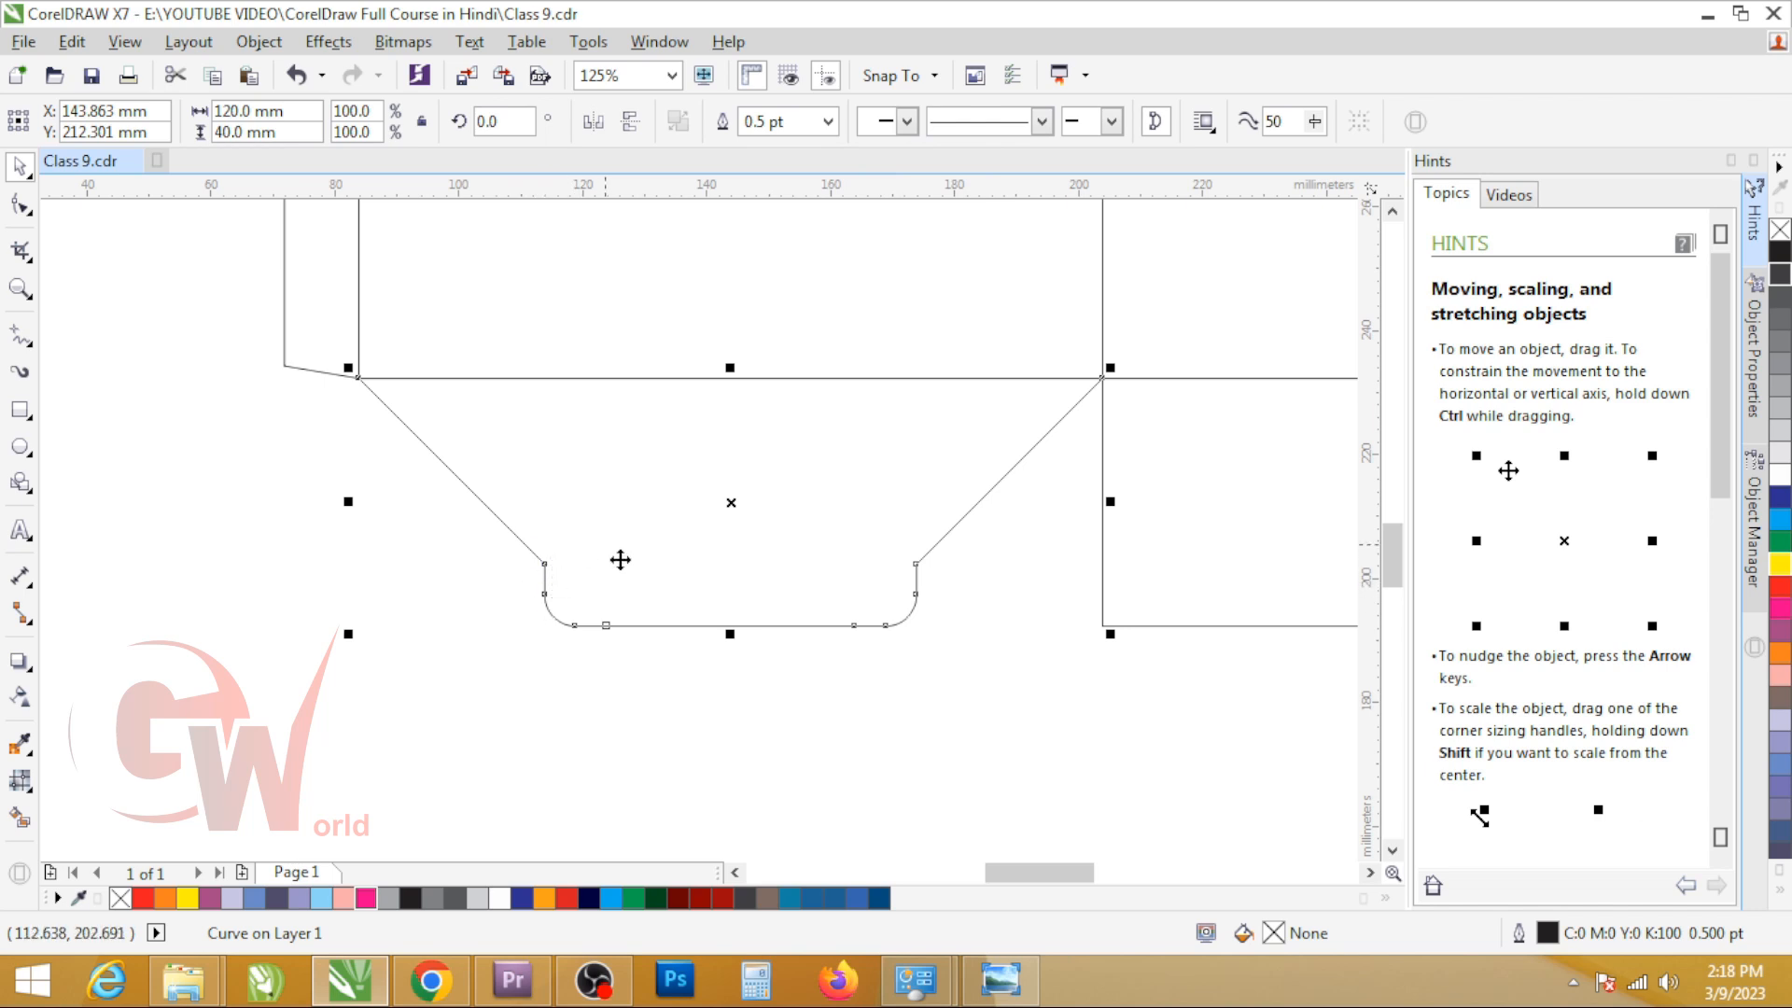
Step: Move the 45° rotated square so its upper corner snaps to the second bottom flap's upper right corner, beside the third panel
scroll(621, 560, "down", 3)
scroll(411, 545, "down", 1)
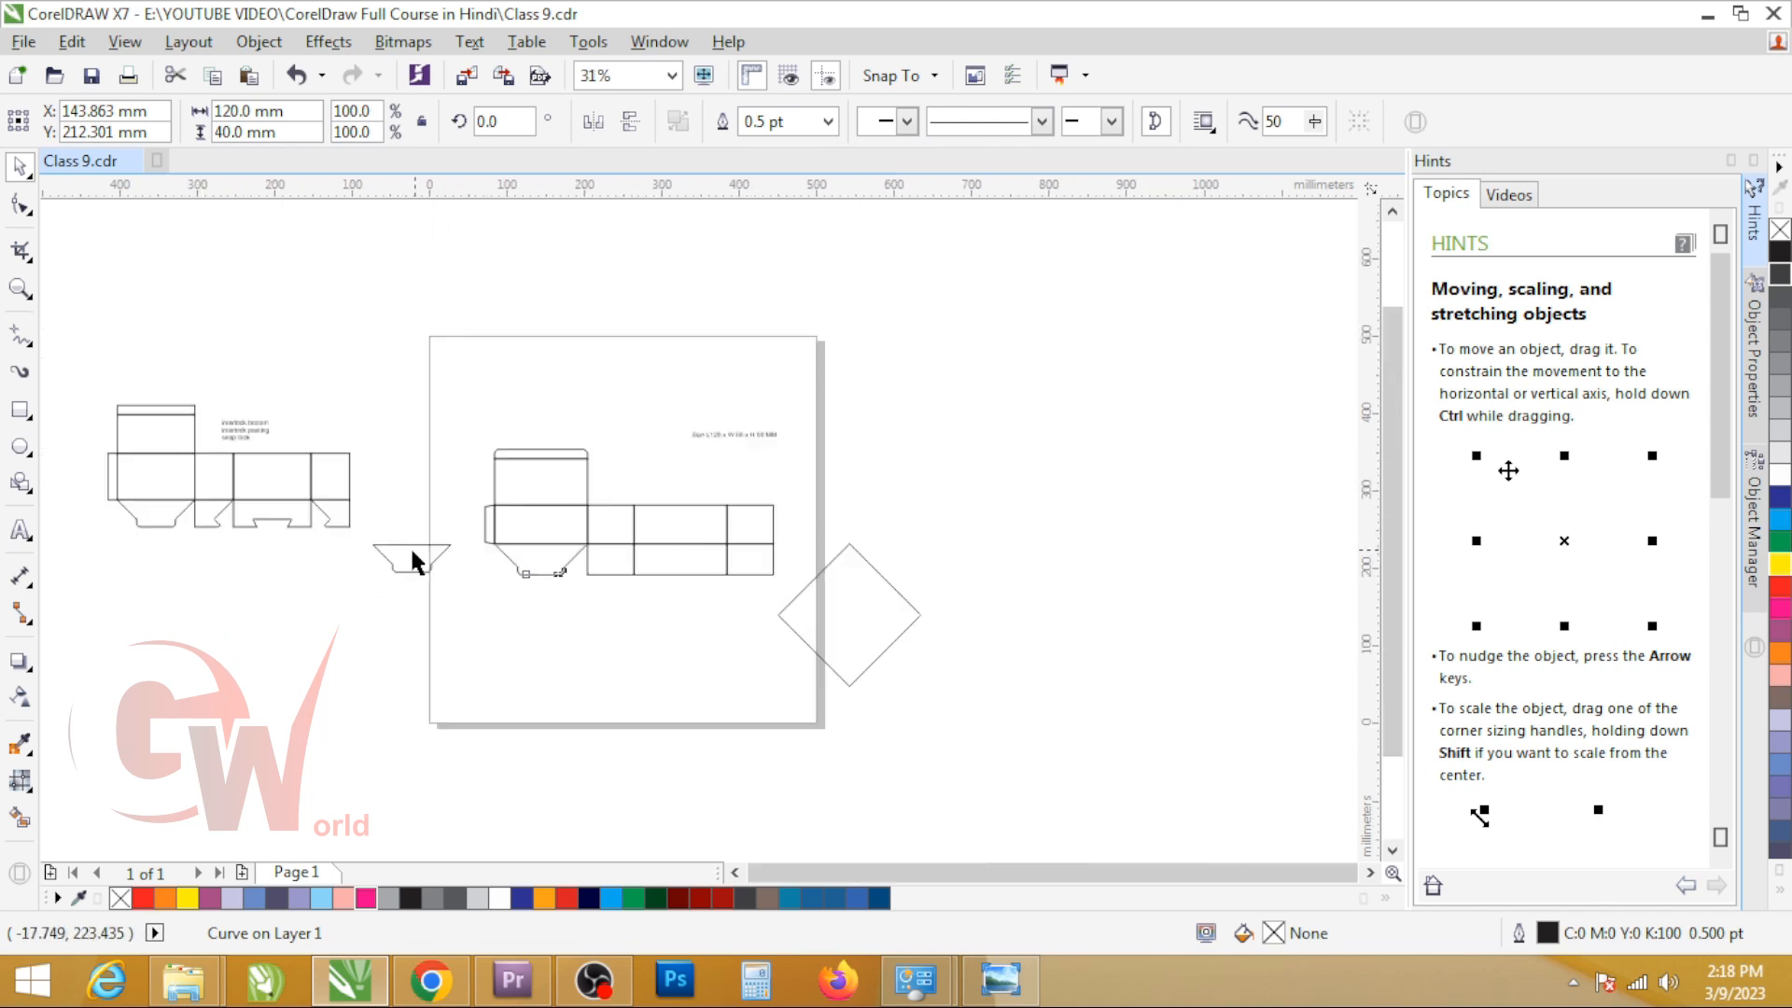
scroll(248, 515, "up", 4)
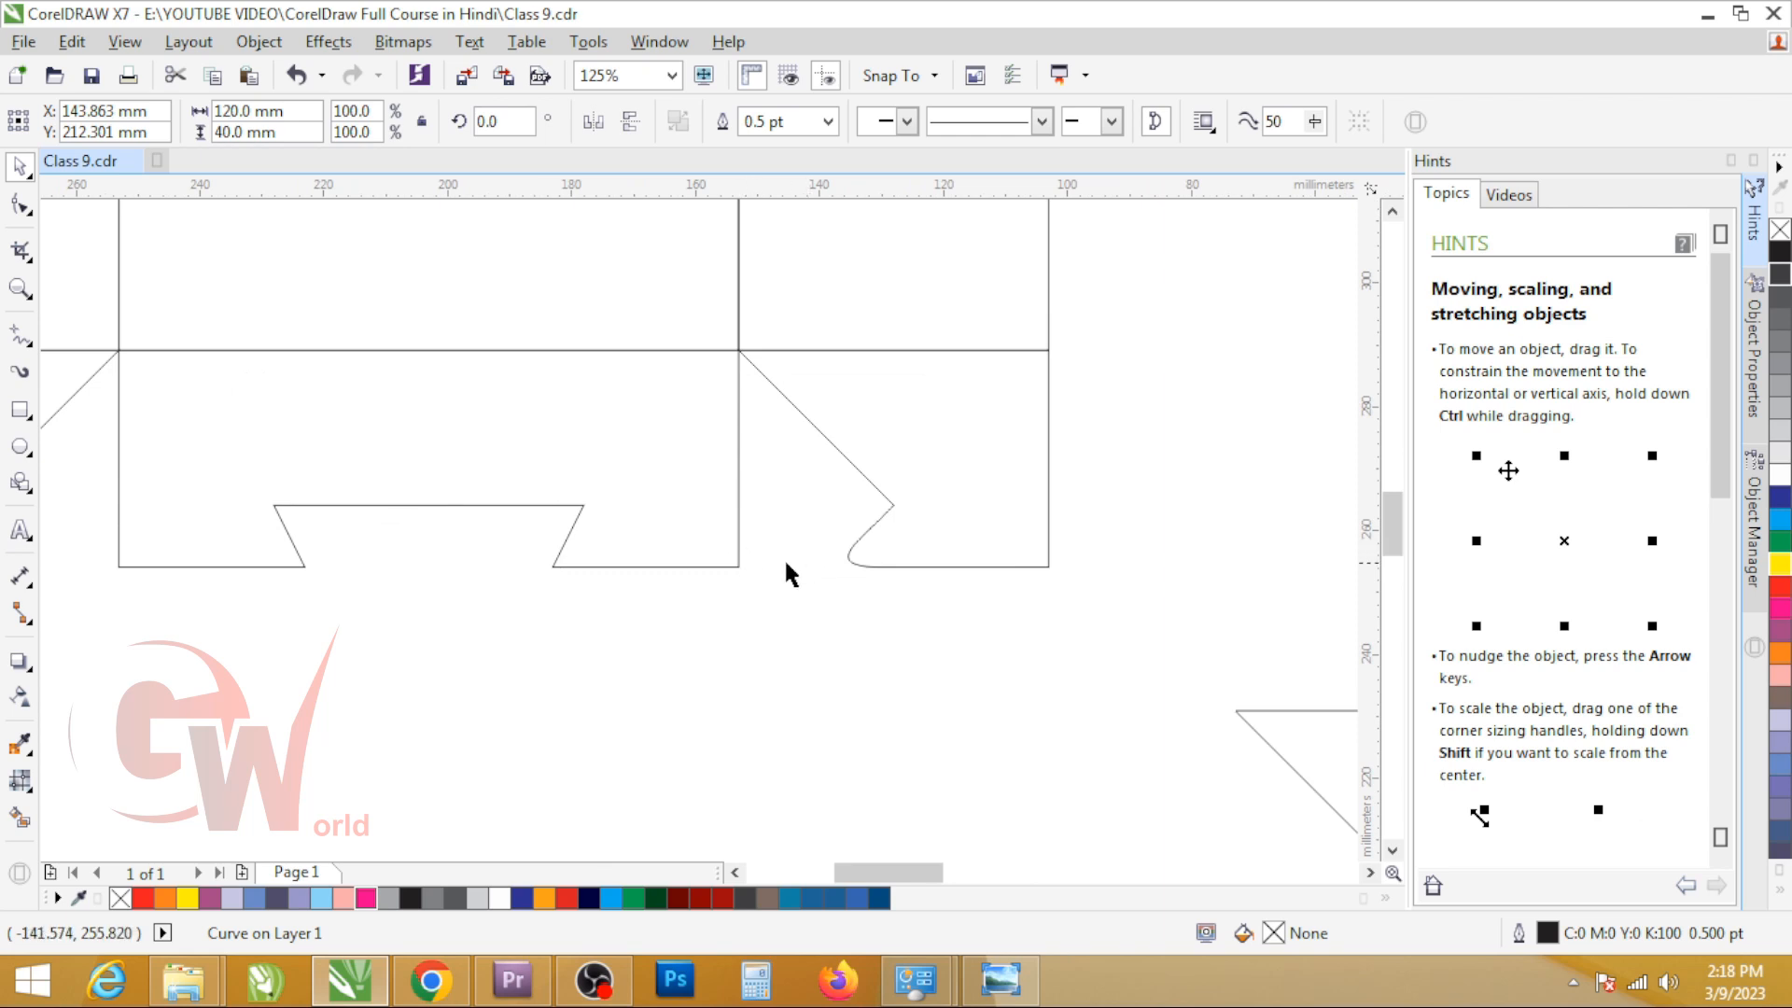
scroll(933, 629, "down", 3)
scroll(873, 572, "up", 4)
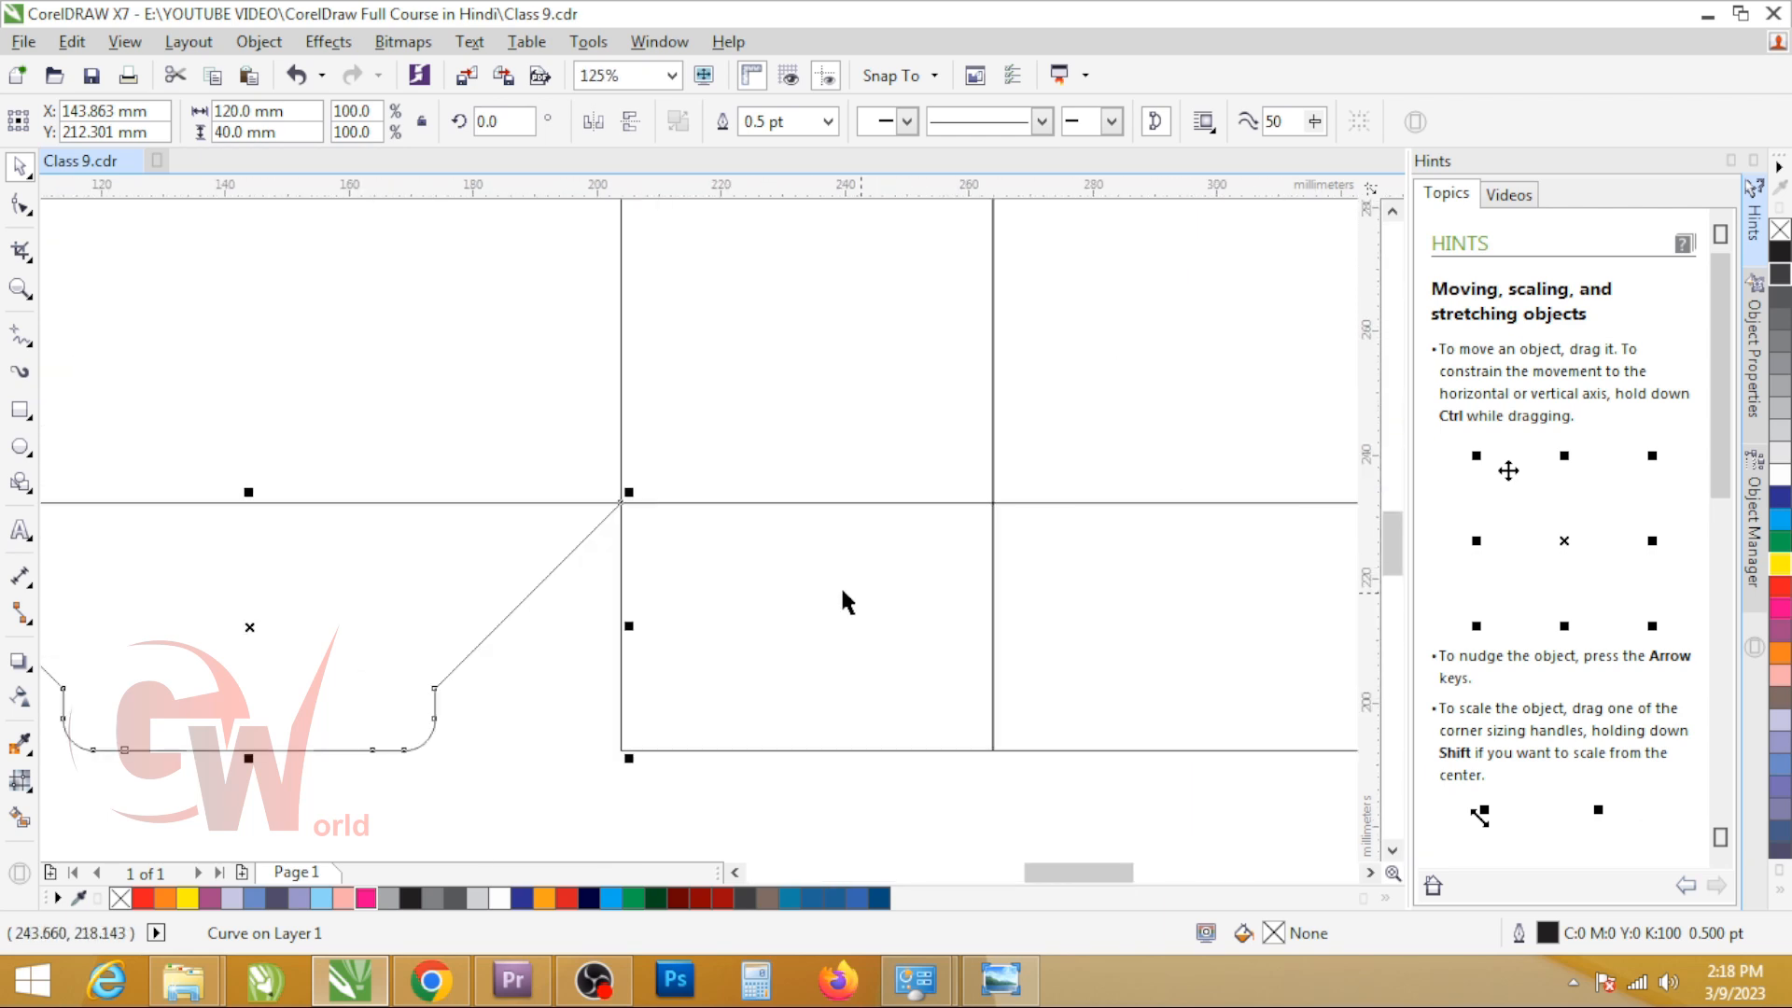
left_click(755, 611)
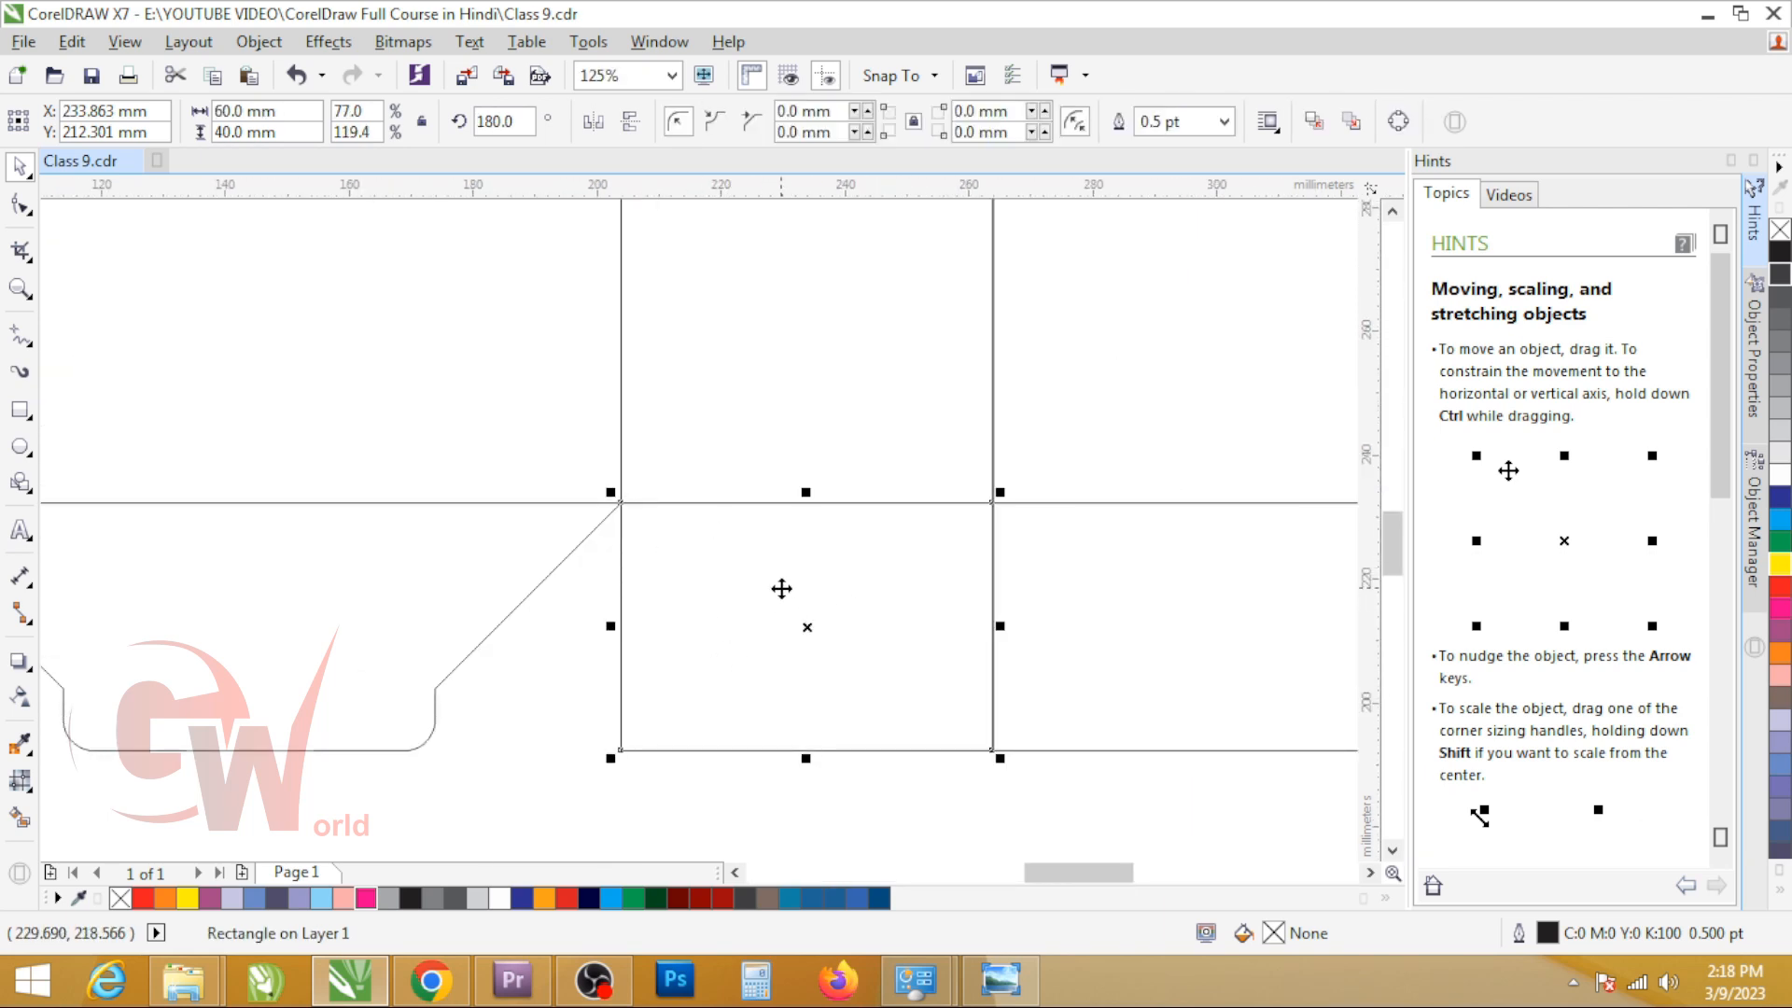
scroll(653, 597, "down", 4)
scroll(653, 620, "up", 1)
left_click(987, 621)
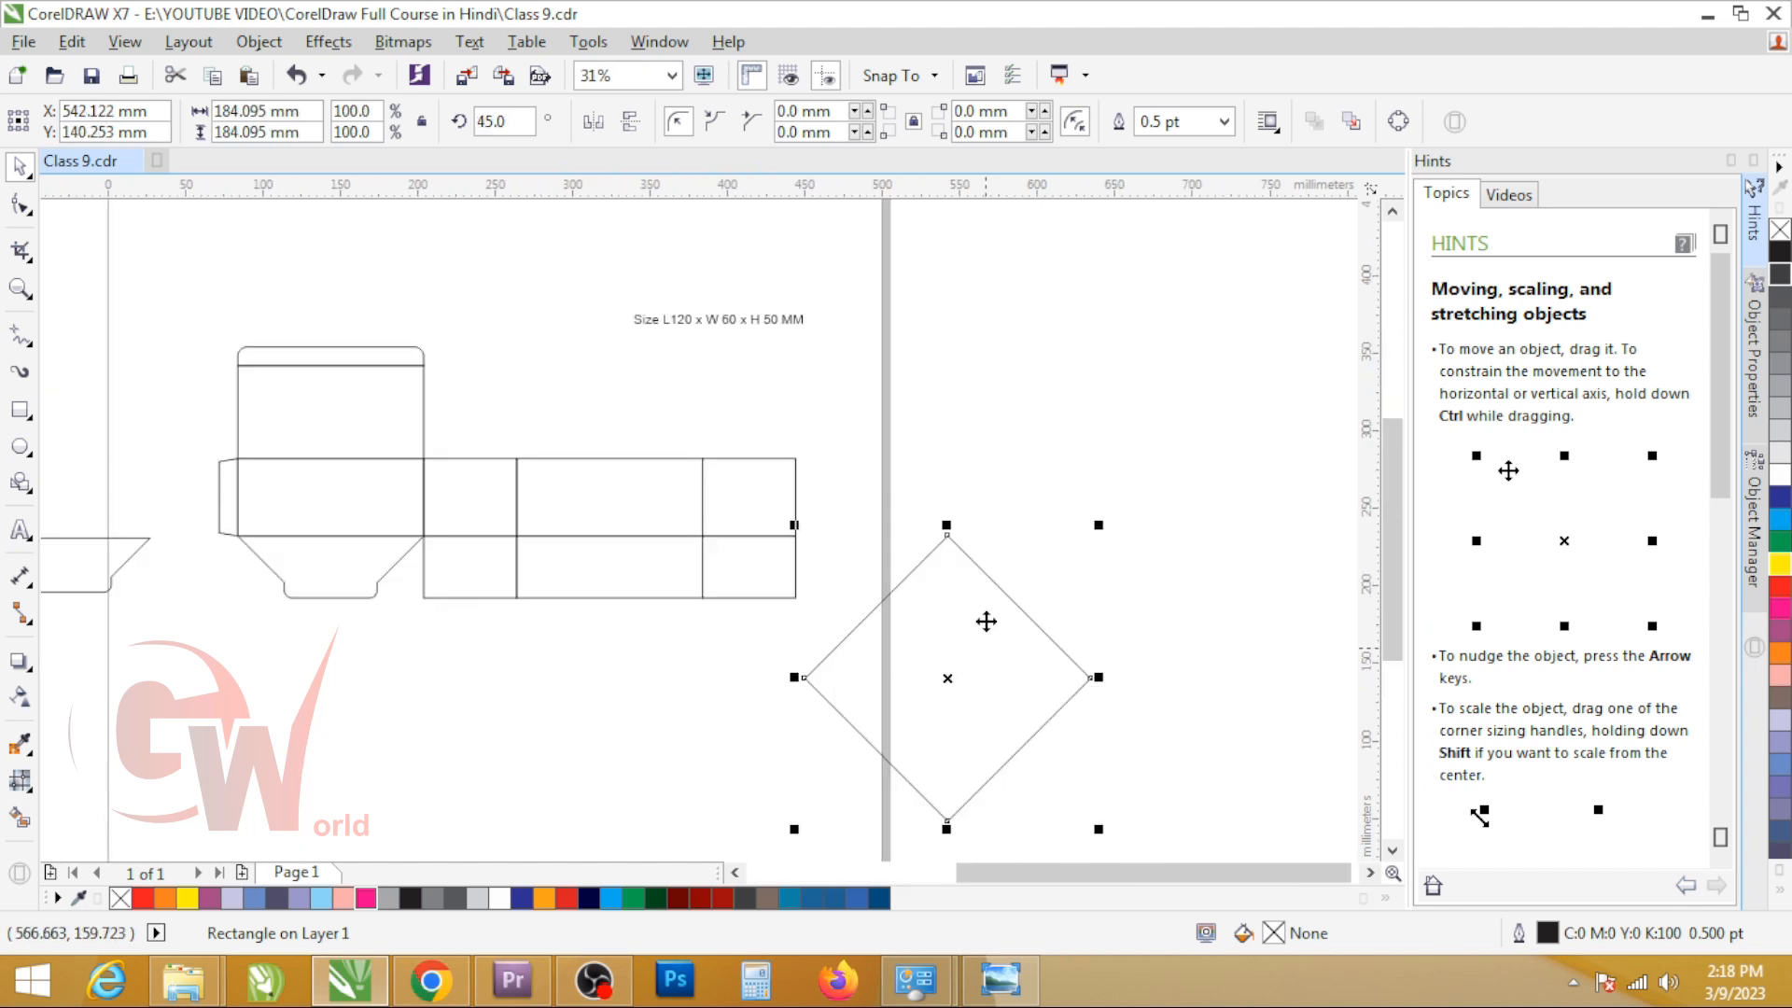
left_click_drag(946, 535, 513, 539)
scroll(448, 587, "up", 3)
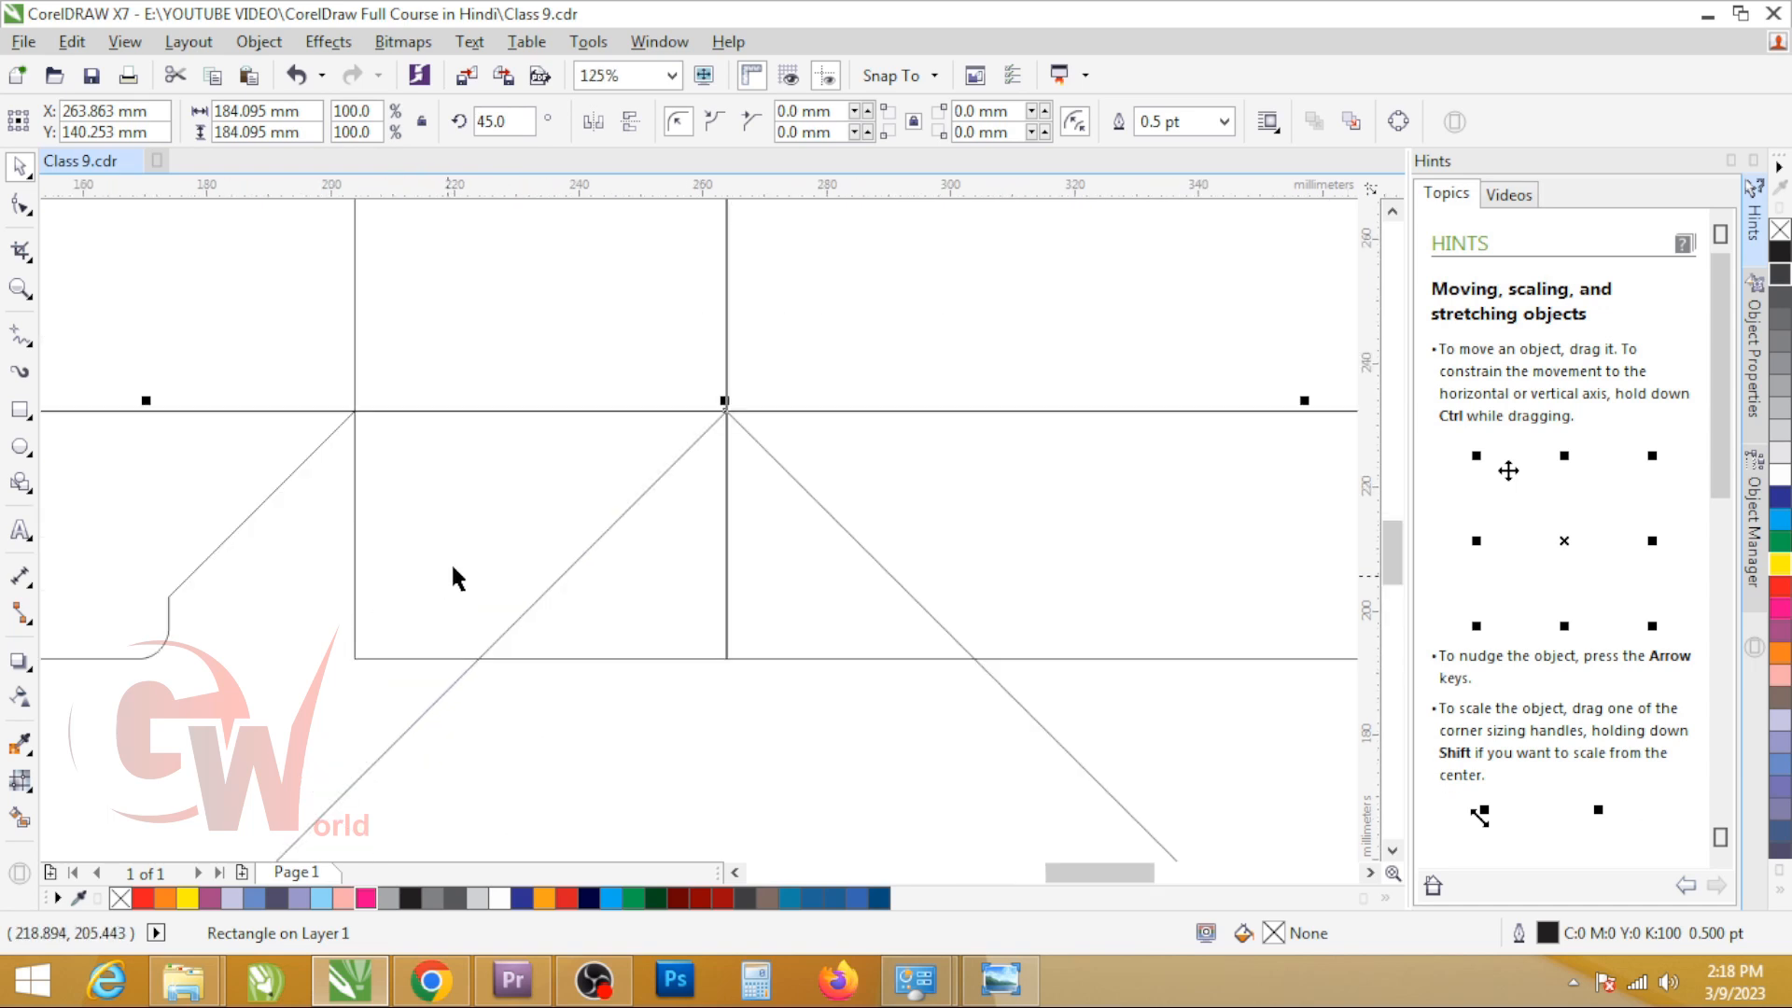
scroll(743, 422, "up", 10)
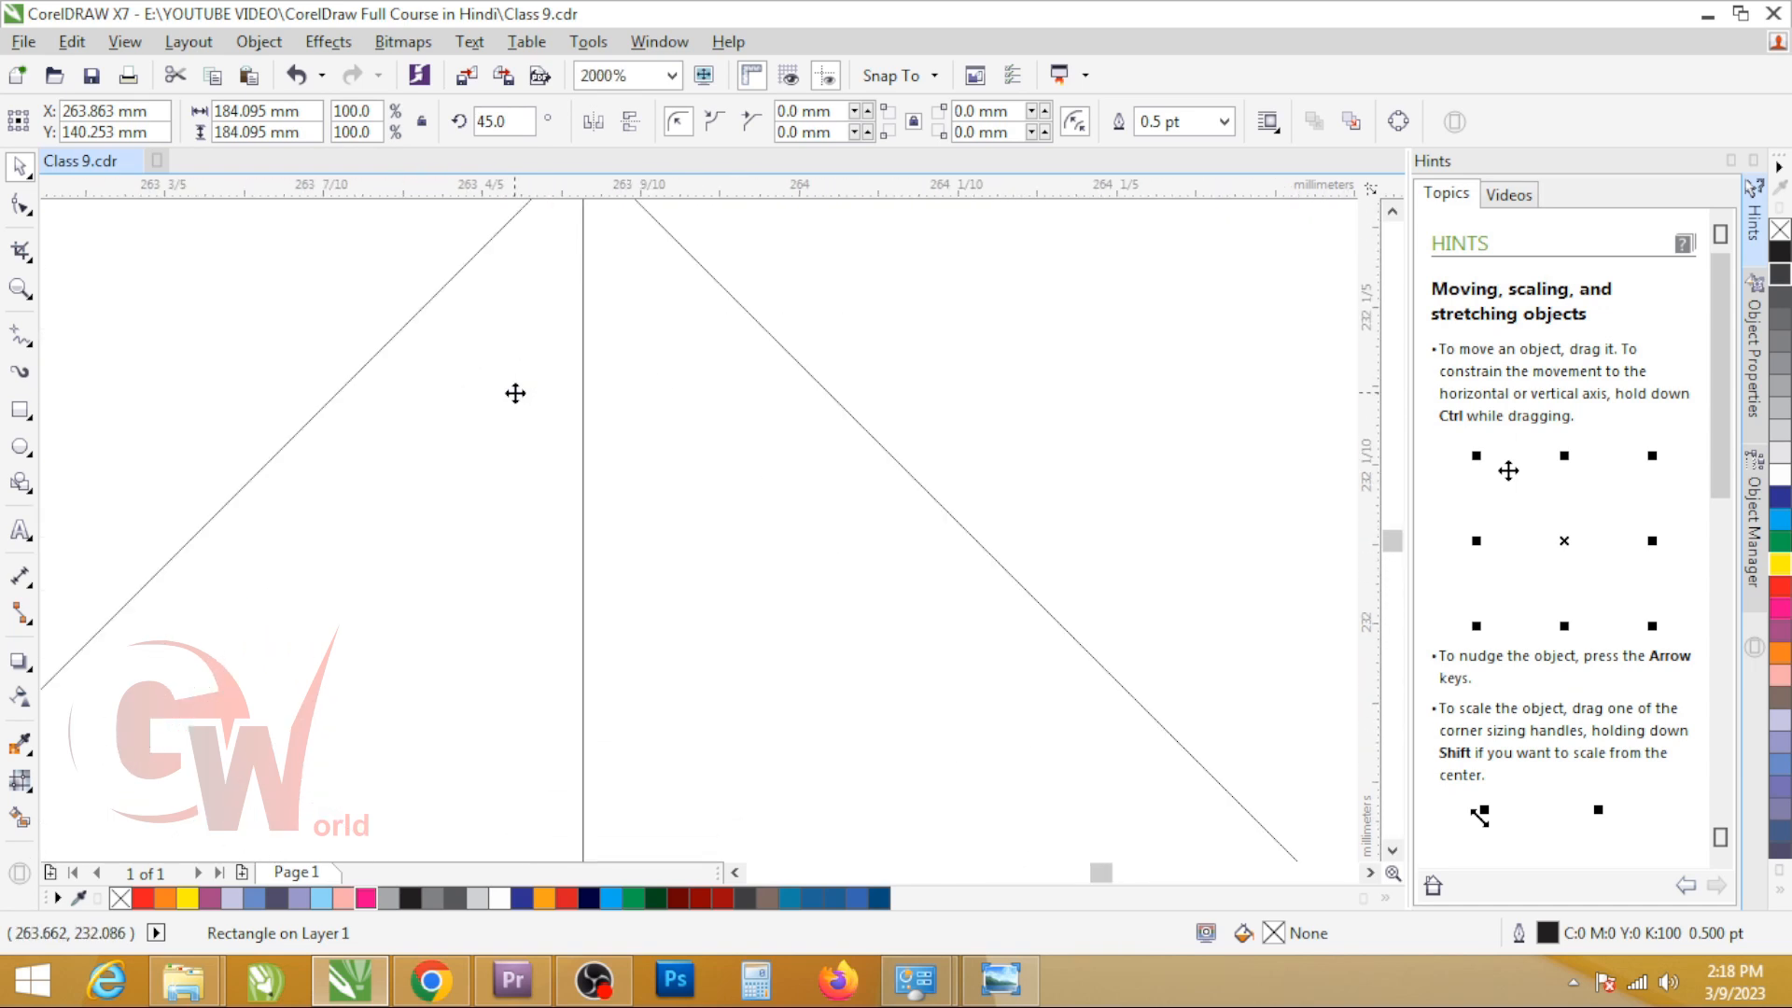
scroll(647, 412, "down", 12)
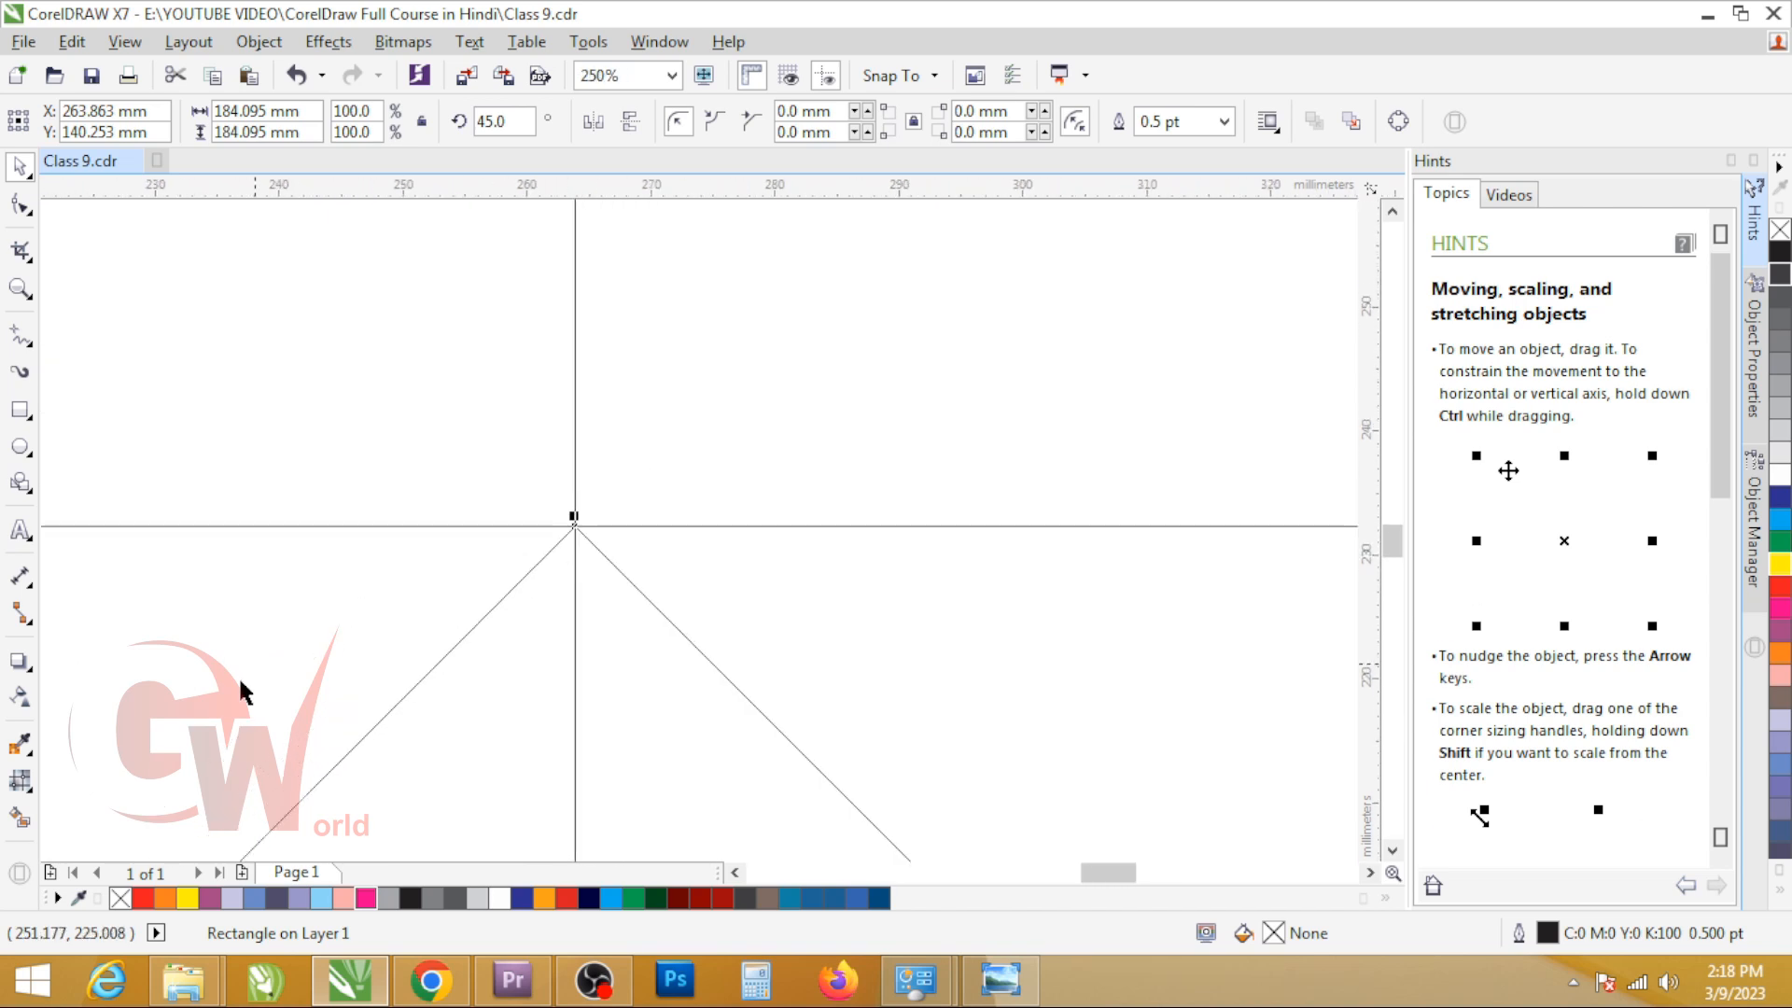
Step: Trim the second bottom flap with the rotated square and move the square aside, beneath the fourth panel
scroll(573, 689, "up", 3)
left_click(512, 560, "shift")
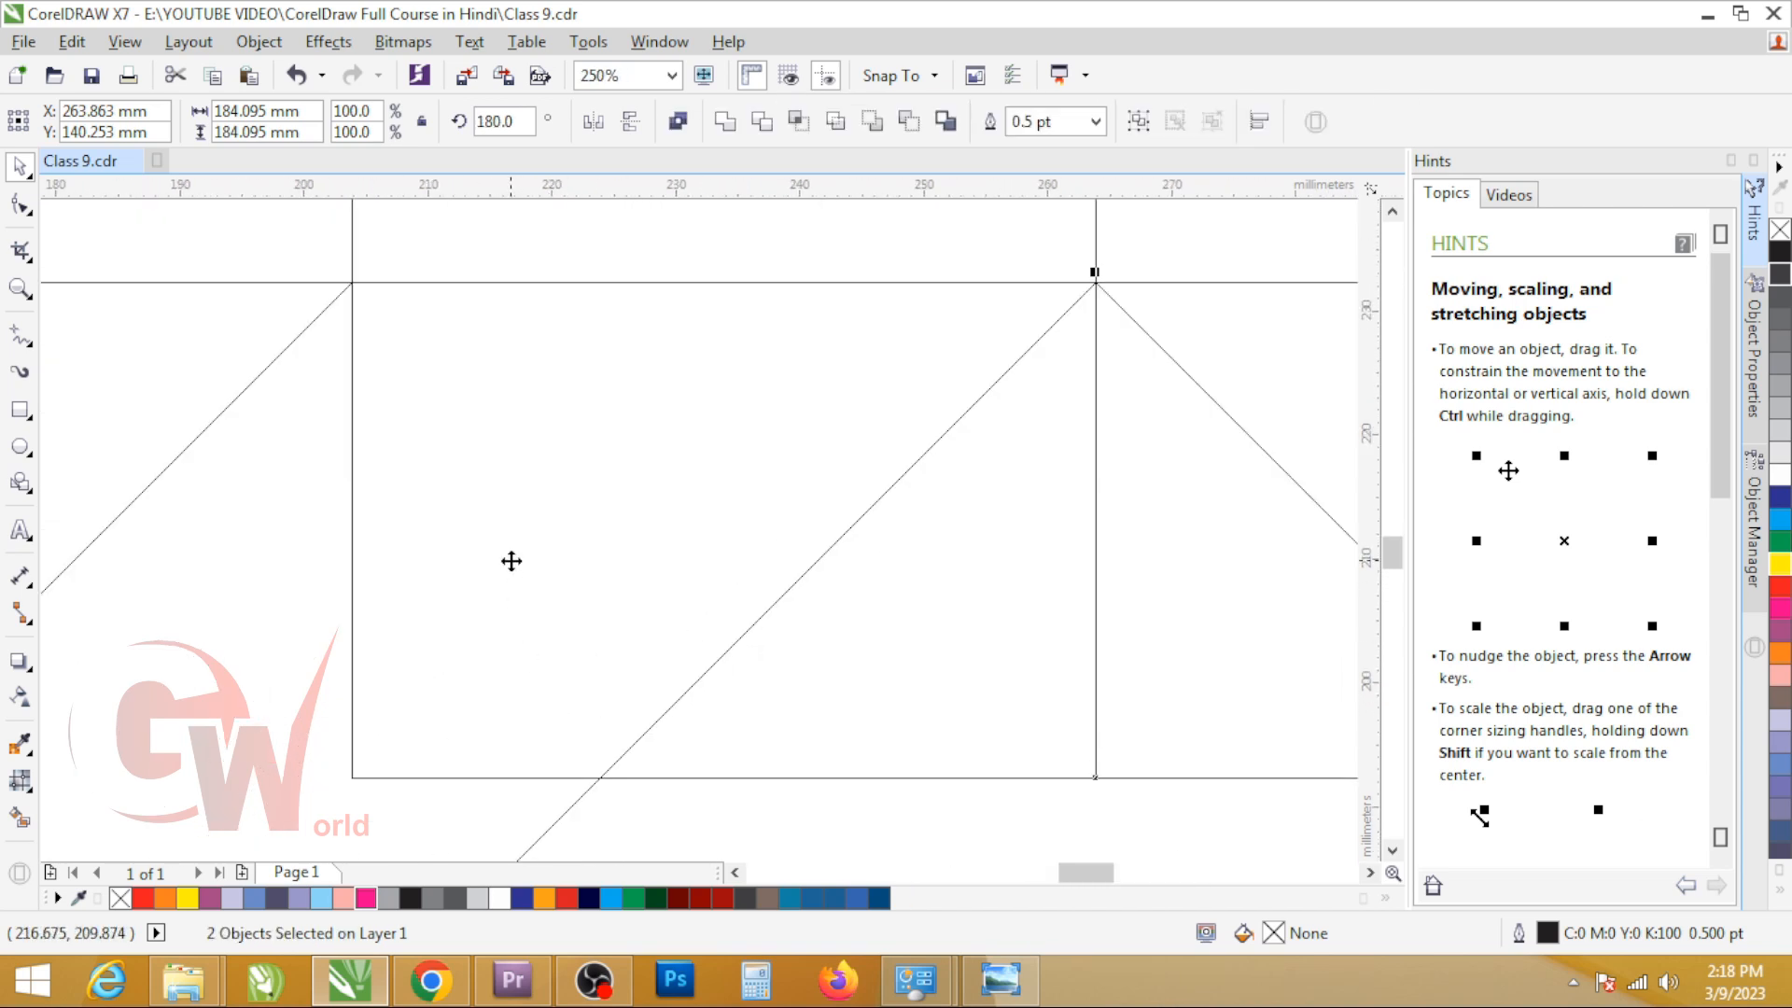
scroll(531, 560, "down", 3)
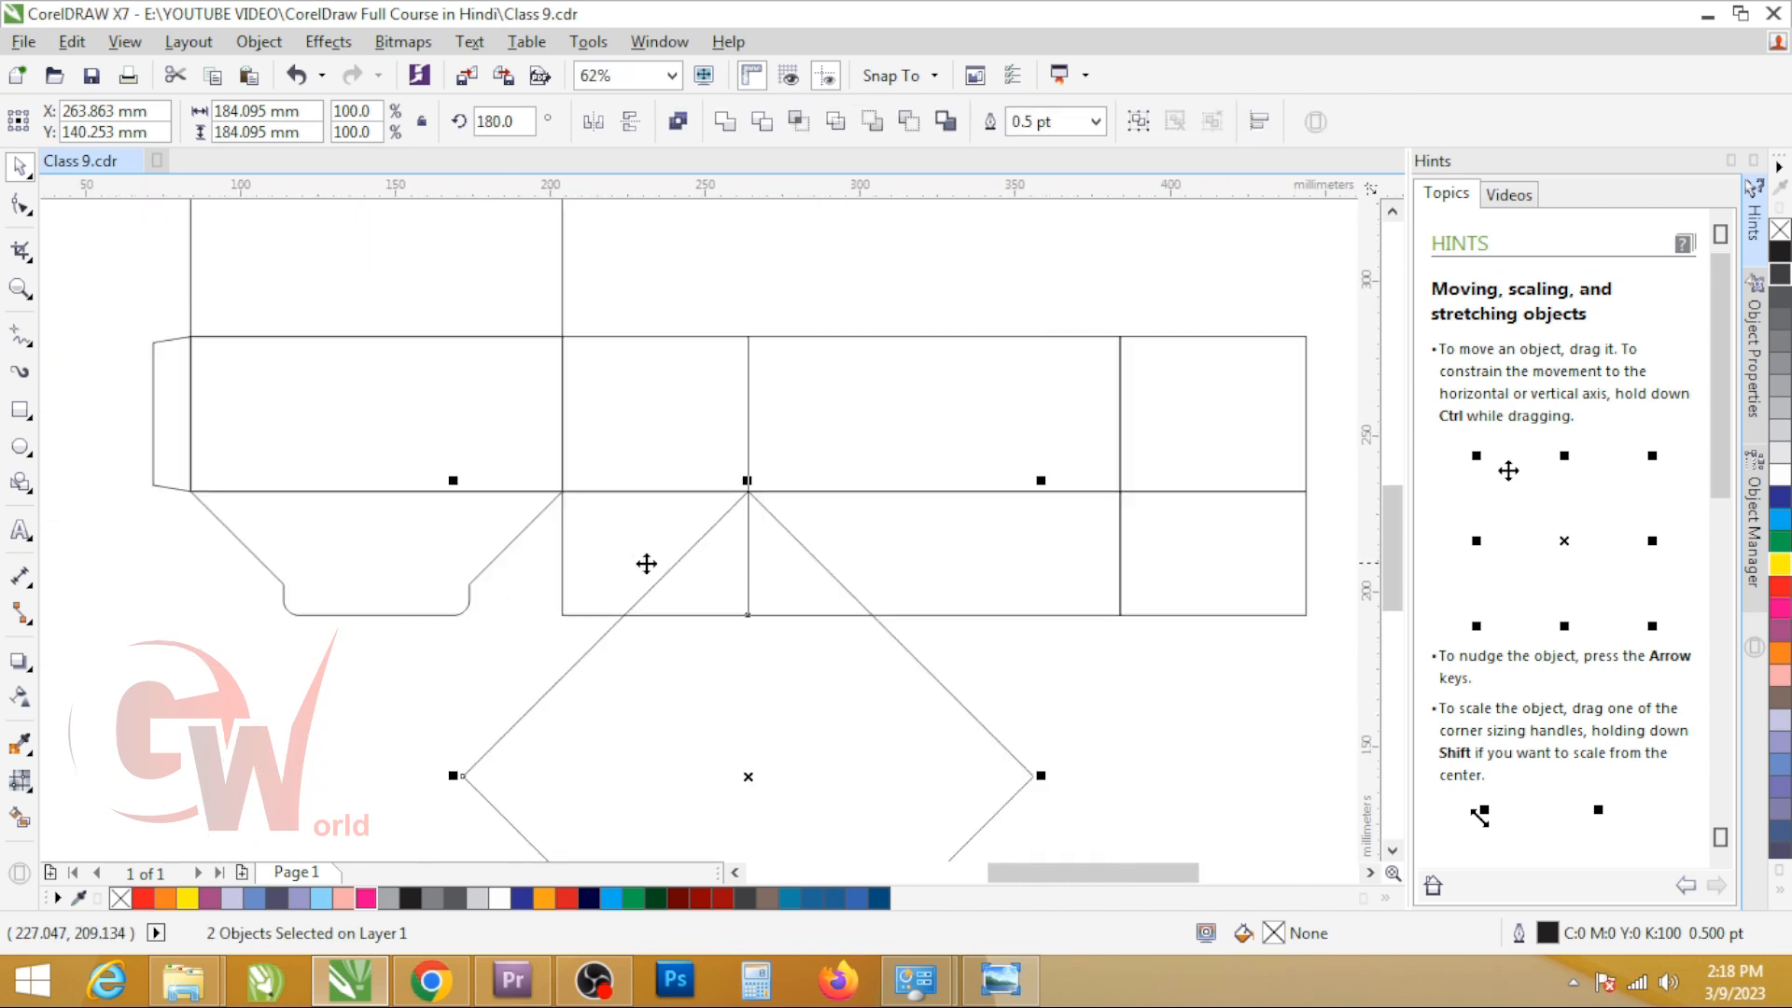
left_click(764, 131)
left_click(574, 718)
left_click_drag(574, 719, 1039, 674)
Step: Place a copy of the reference dieline's second bottom flap beside the new dieline and delete the previous sample flap
scroll(597, 526, "down", 5)
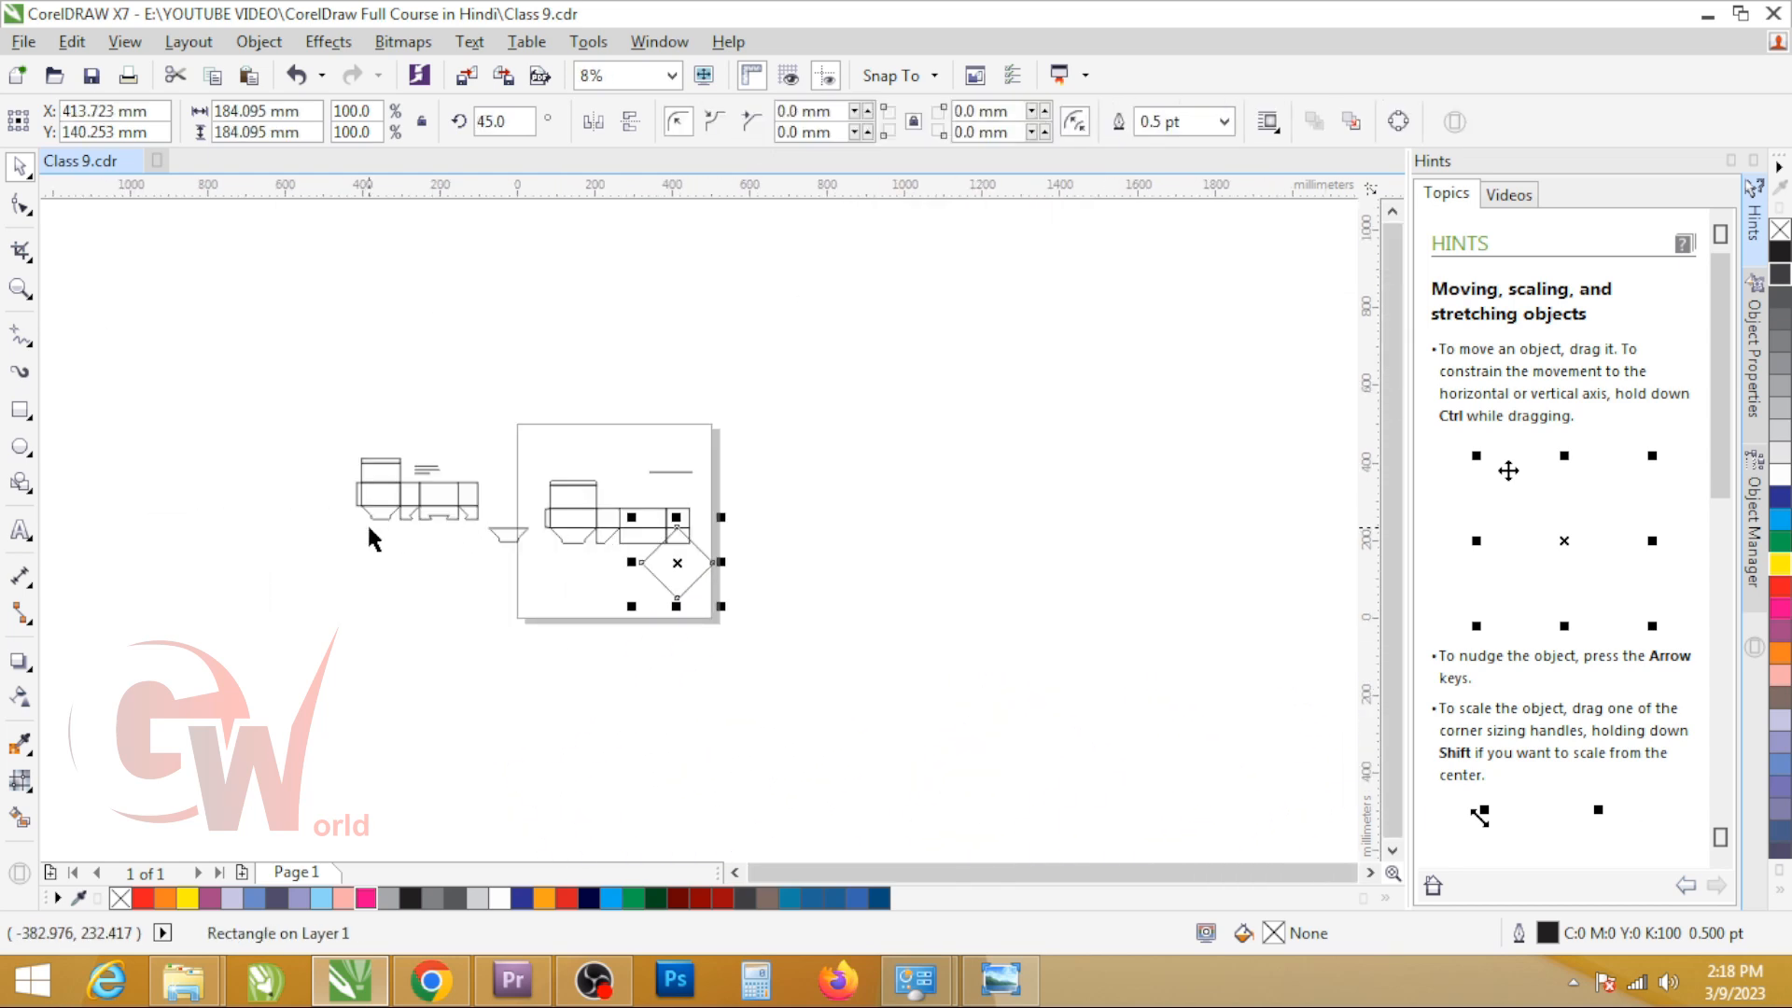
left_click_drag(404, 517, 528, 551)
scroll(545, 550, "up", 3)
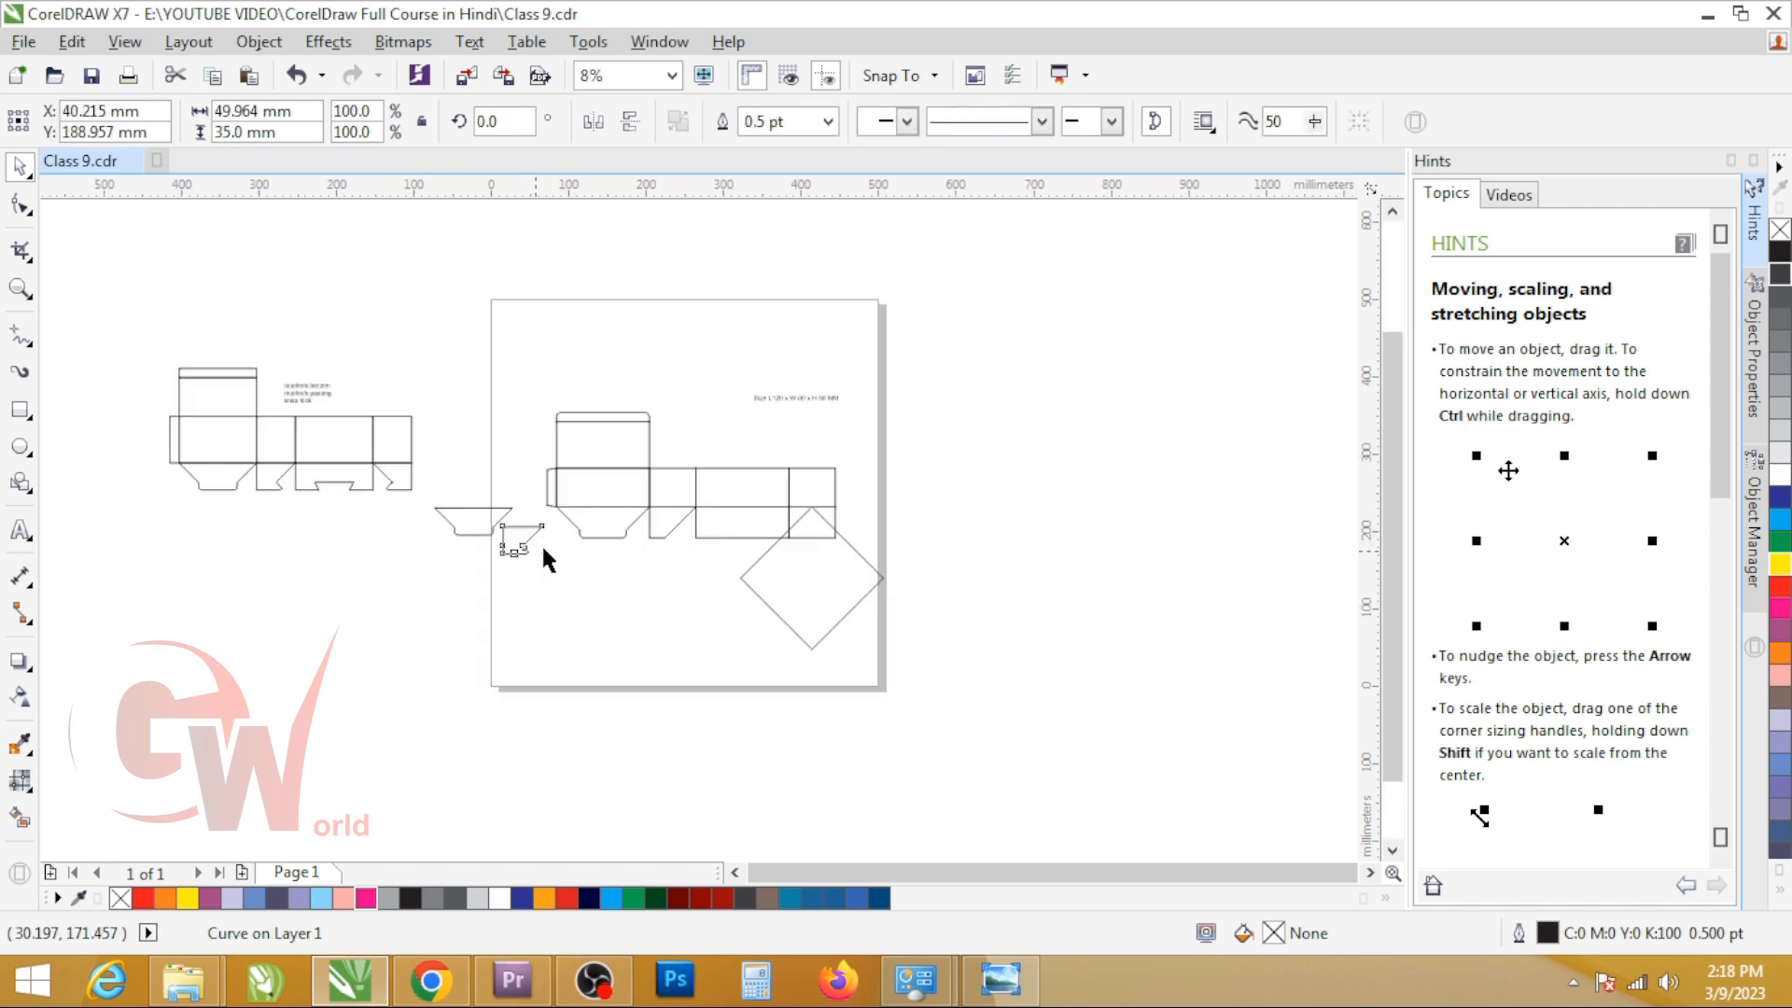
left_click(351, 453)
key("Delete")
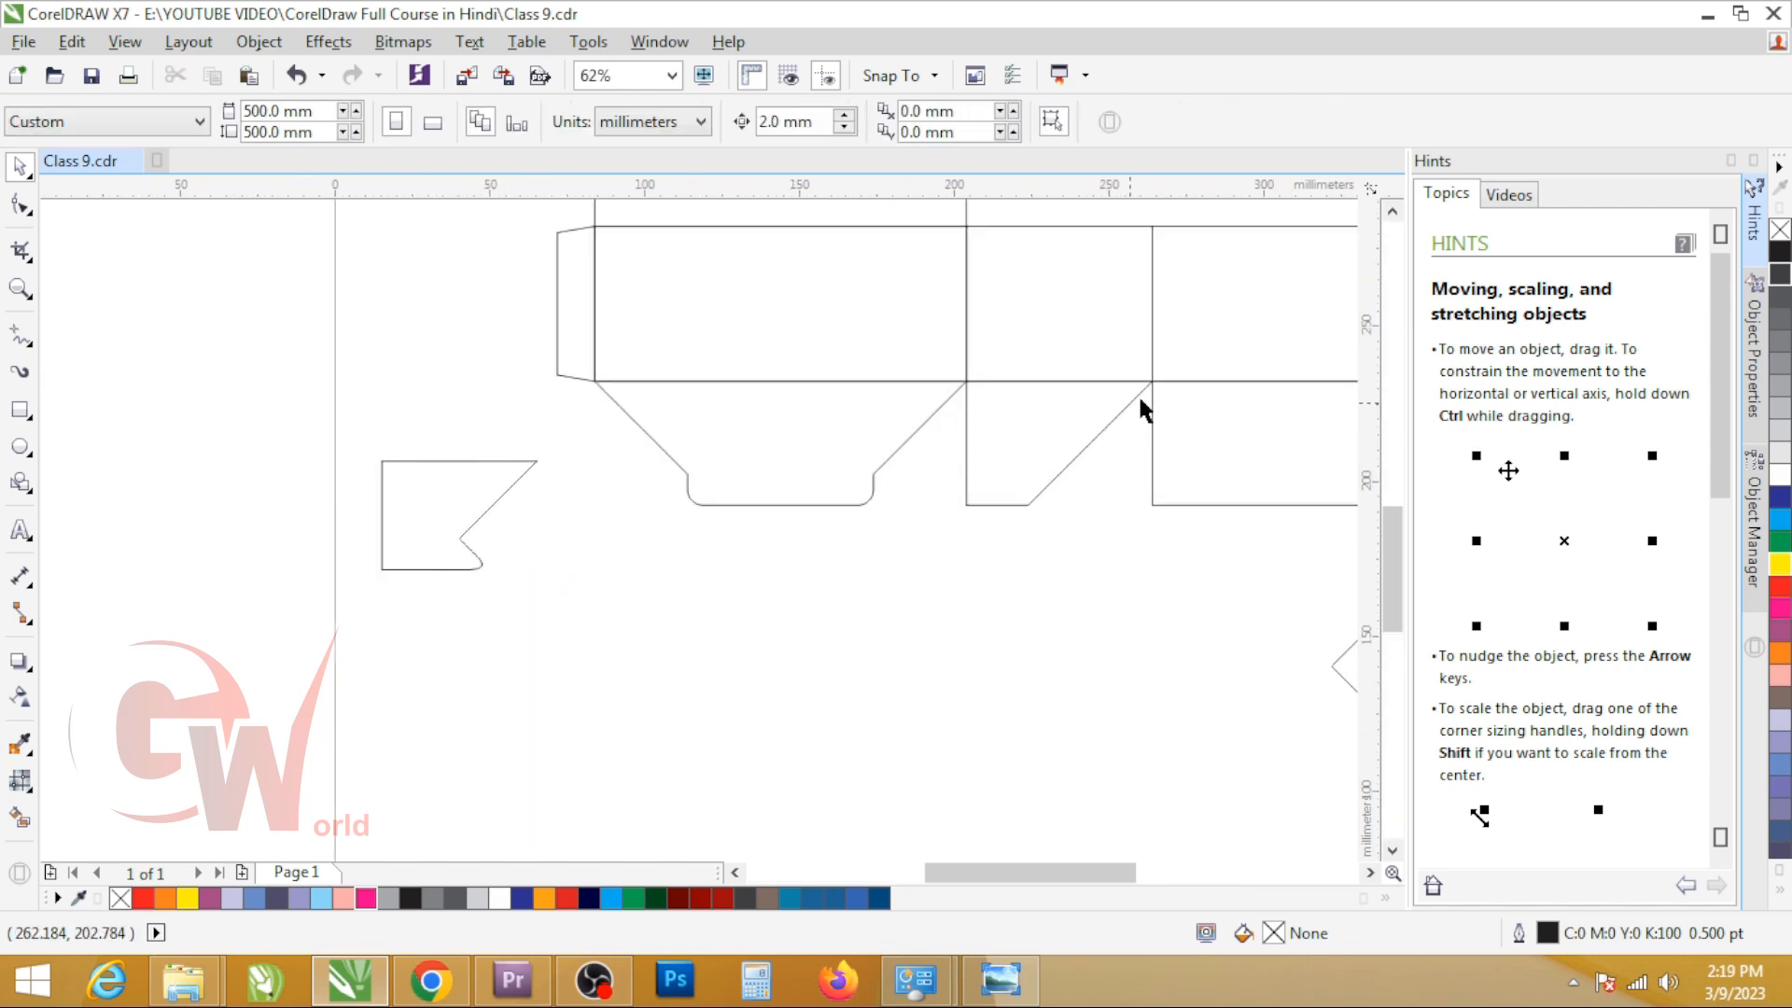
Step: Draw a guide rectangle about 24 mm wide over the second bottom flap and set its height to 30 mm
scroll(711, 469, "down", 1)
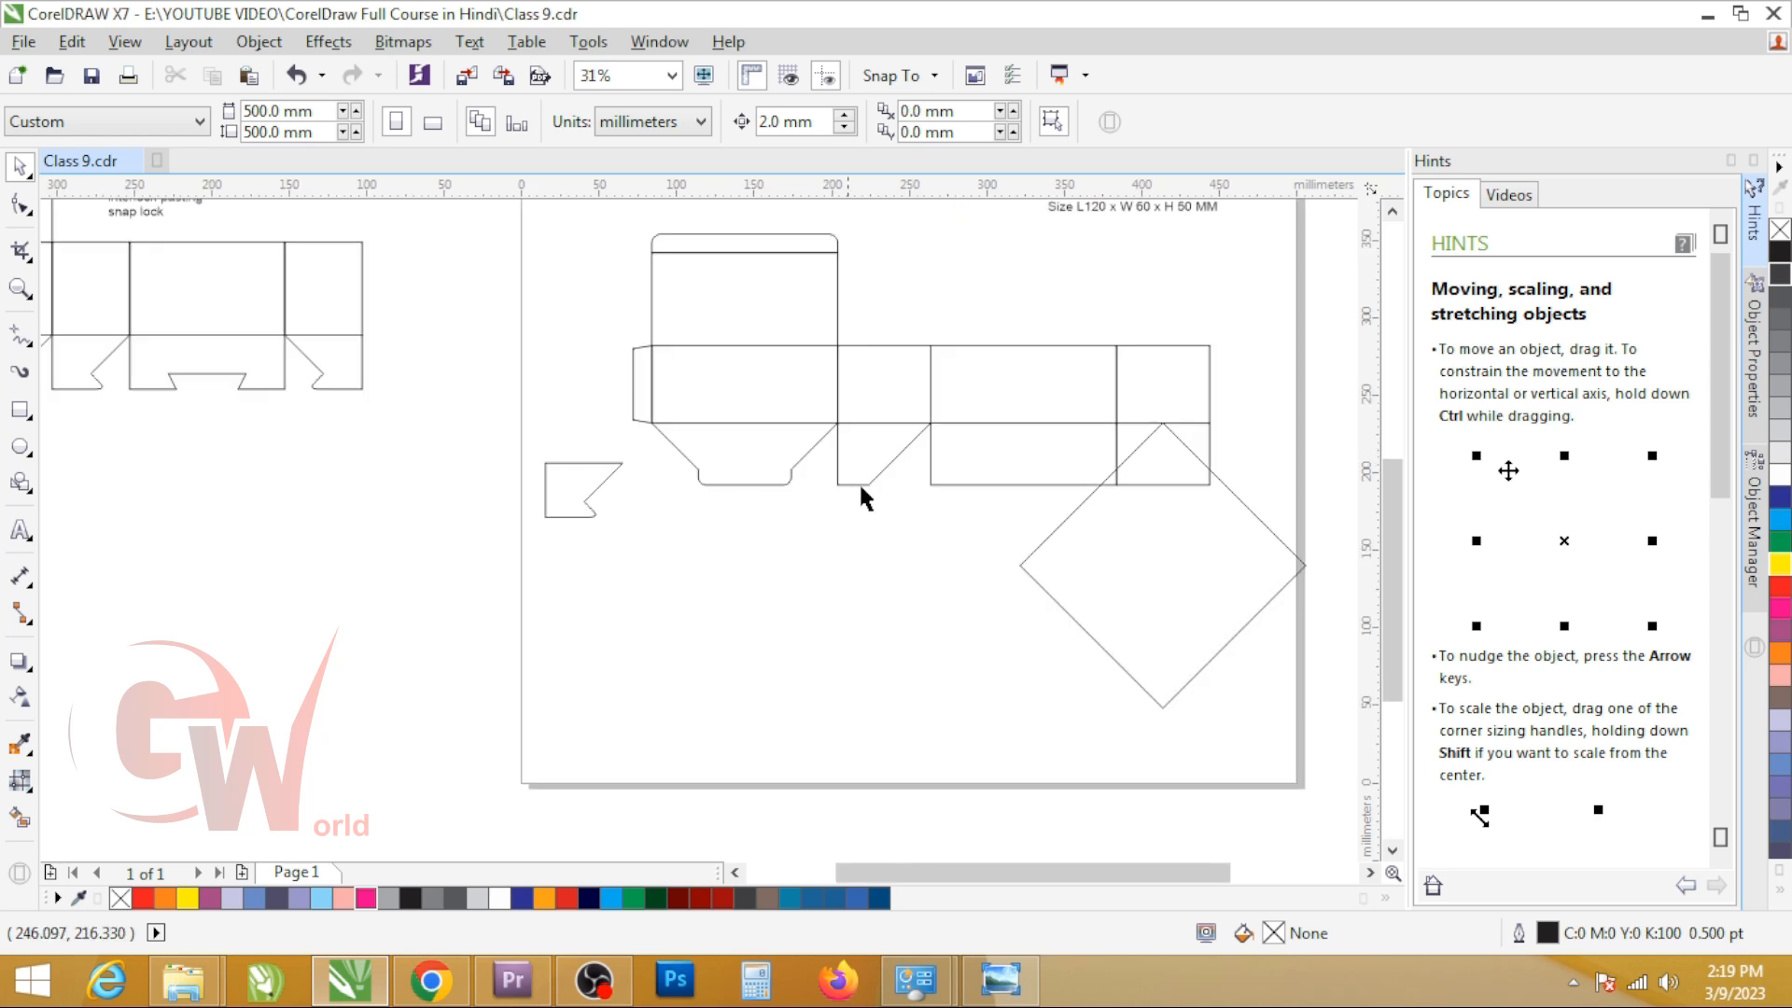
scroll(890, 465, "up", 2)
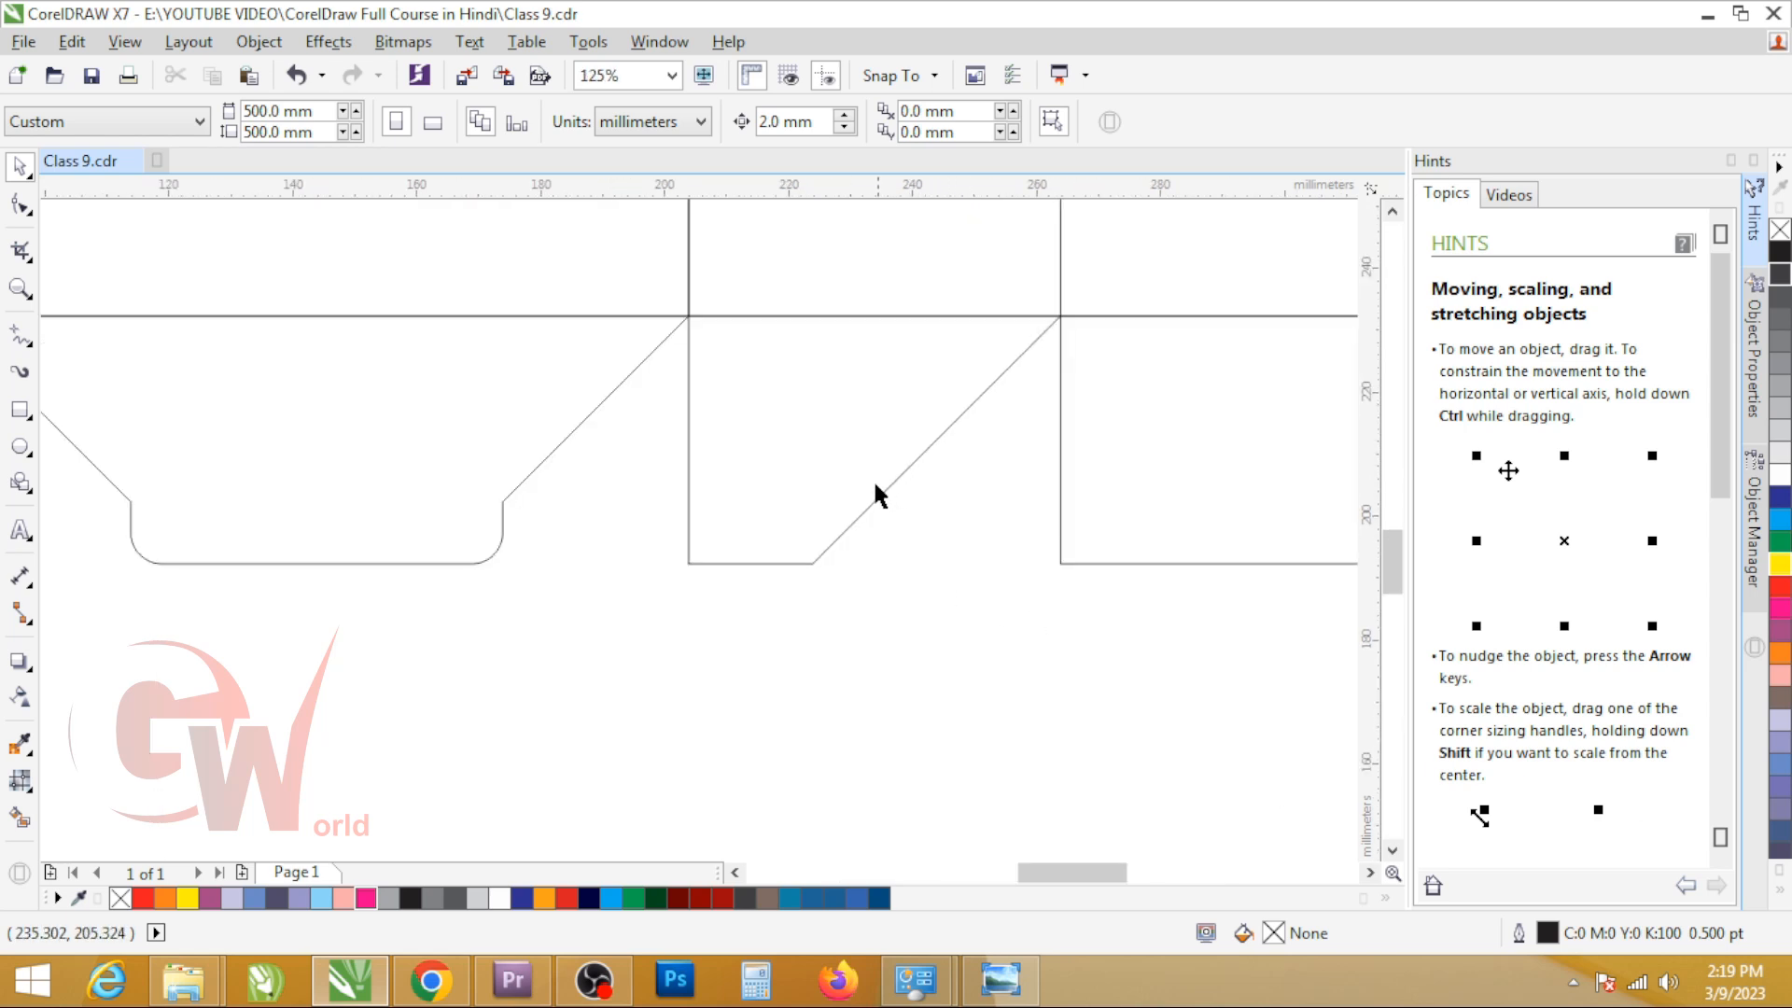
key("F6")
left_click(819, 280)
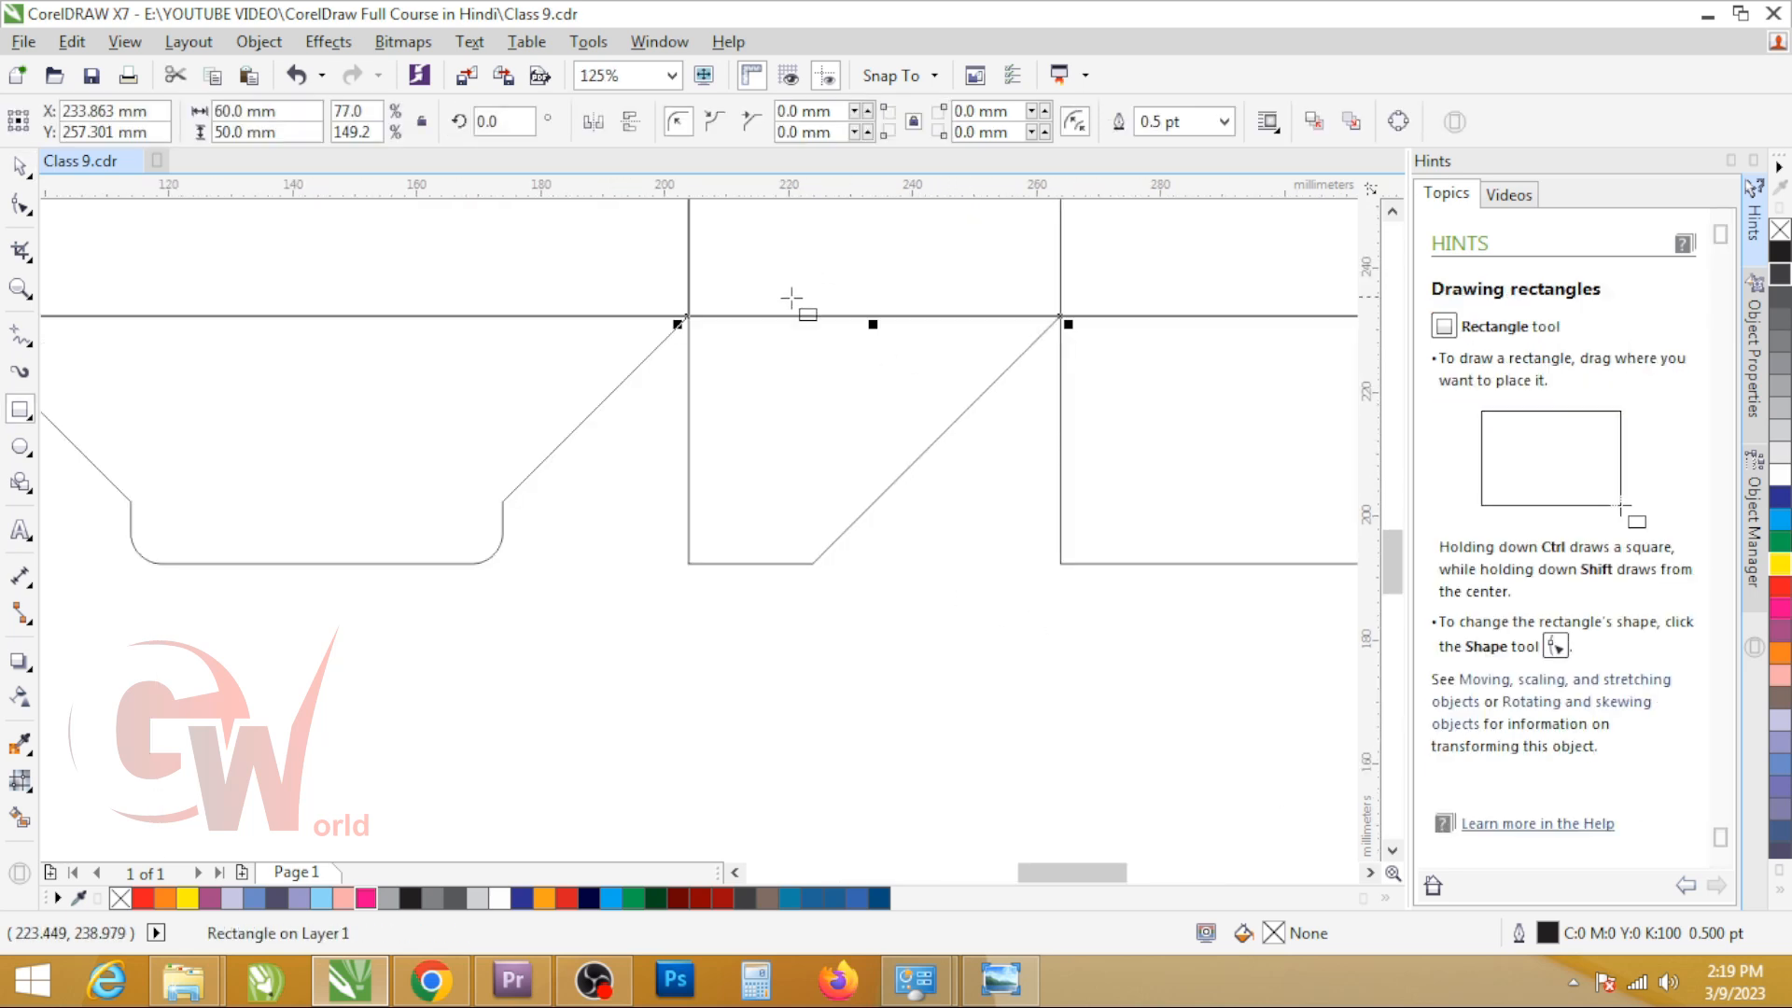
left_click_drag(758, 316, 905, 470)
double_click(279, 132)
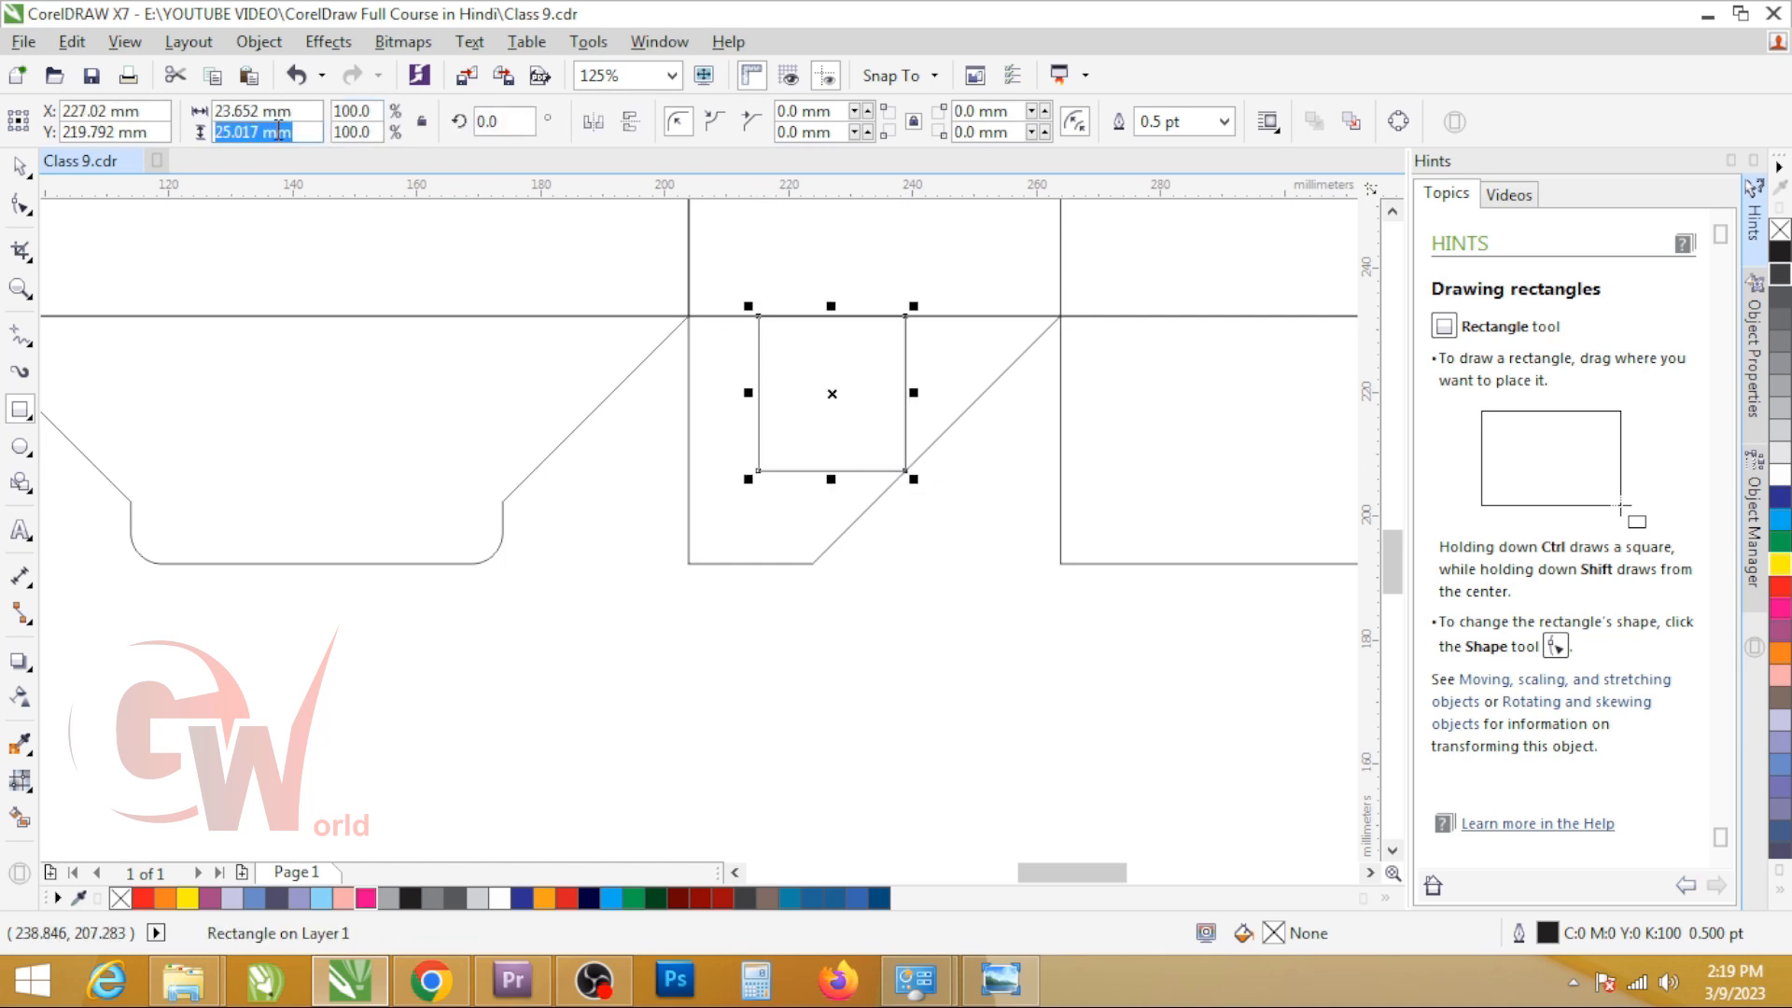
type("30")
key("Return")
key("space")
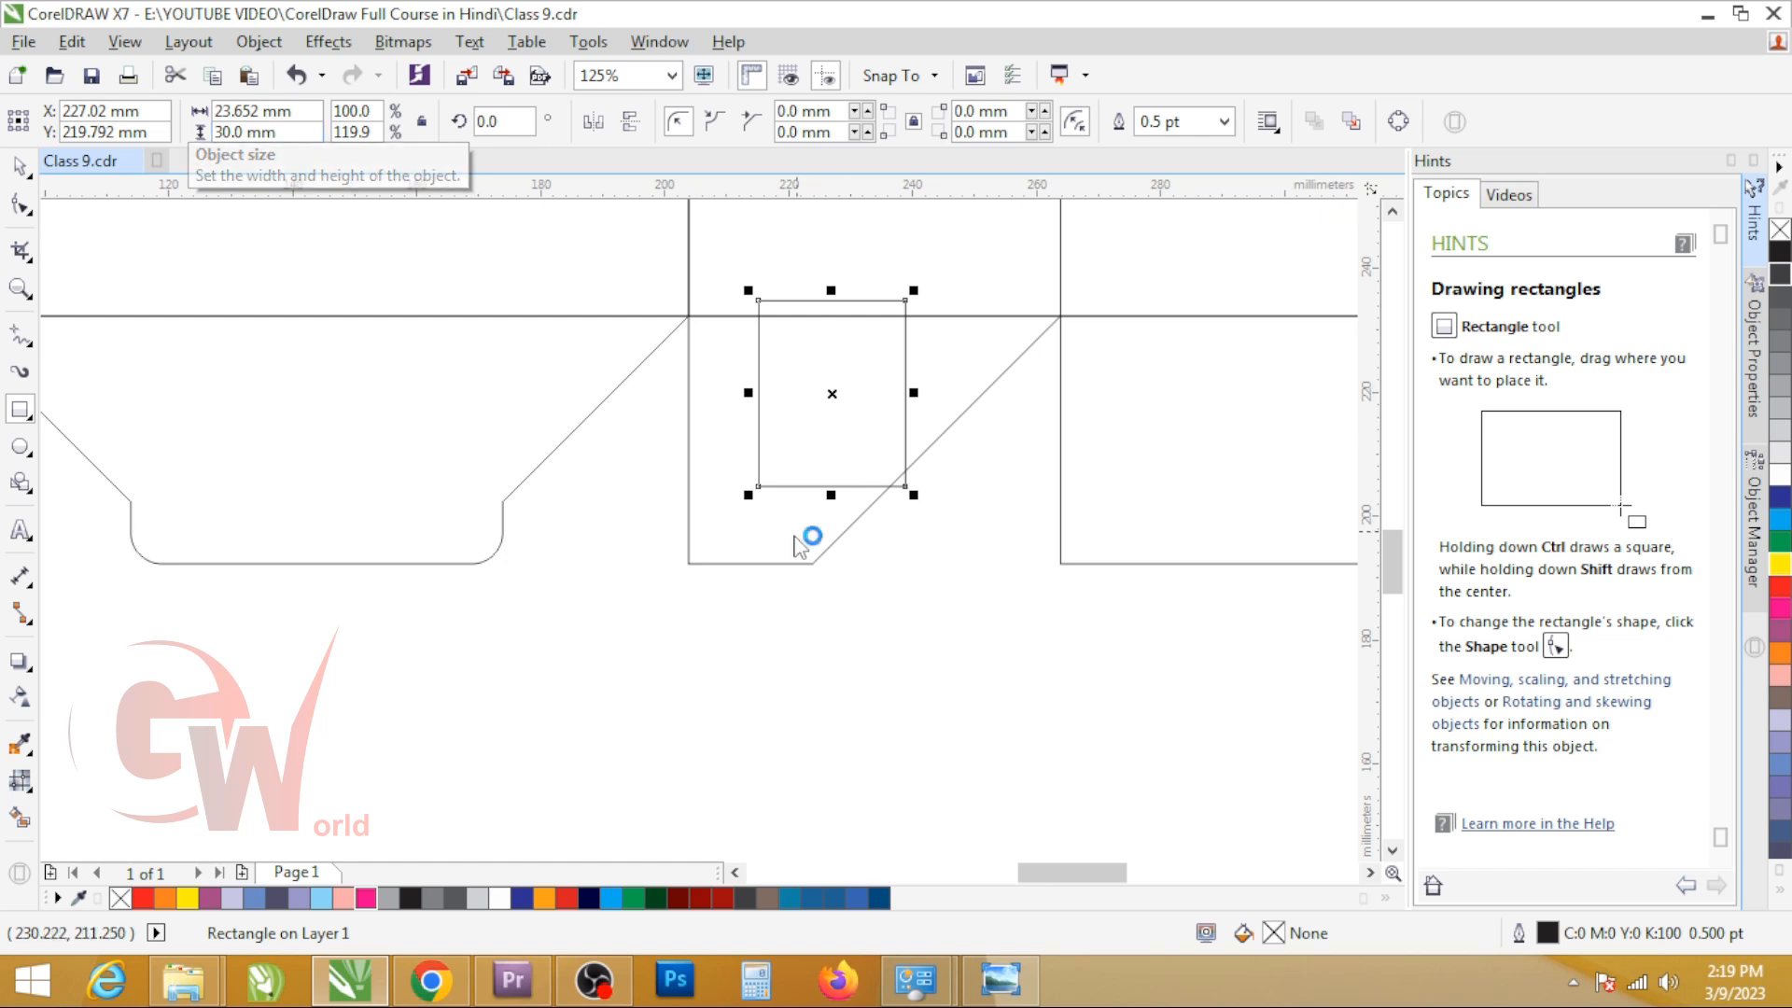
Step: Align the guide rectangle to the top and horizontal centre of the second bottom flap, and widen it symmetrically to 60 mm
left_click(789, 535, "shift")
key("t")
left_click(791, 538)
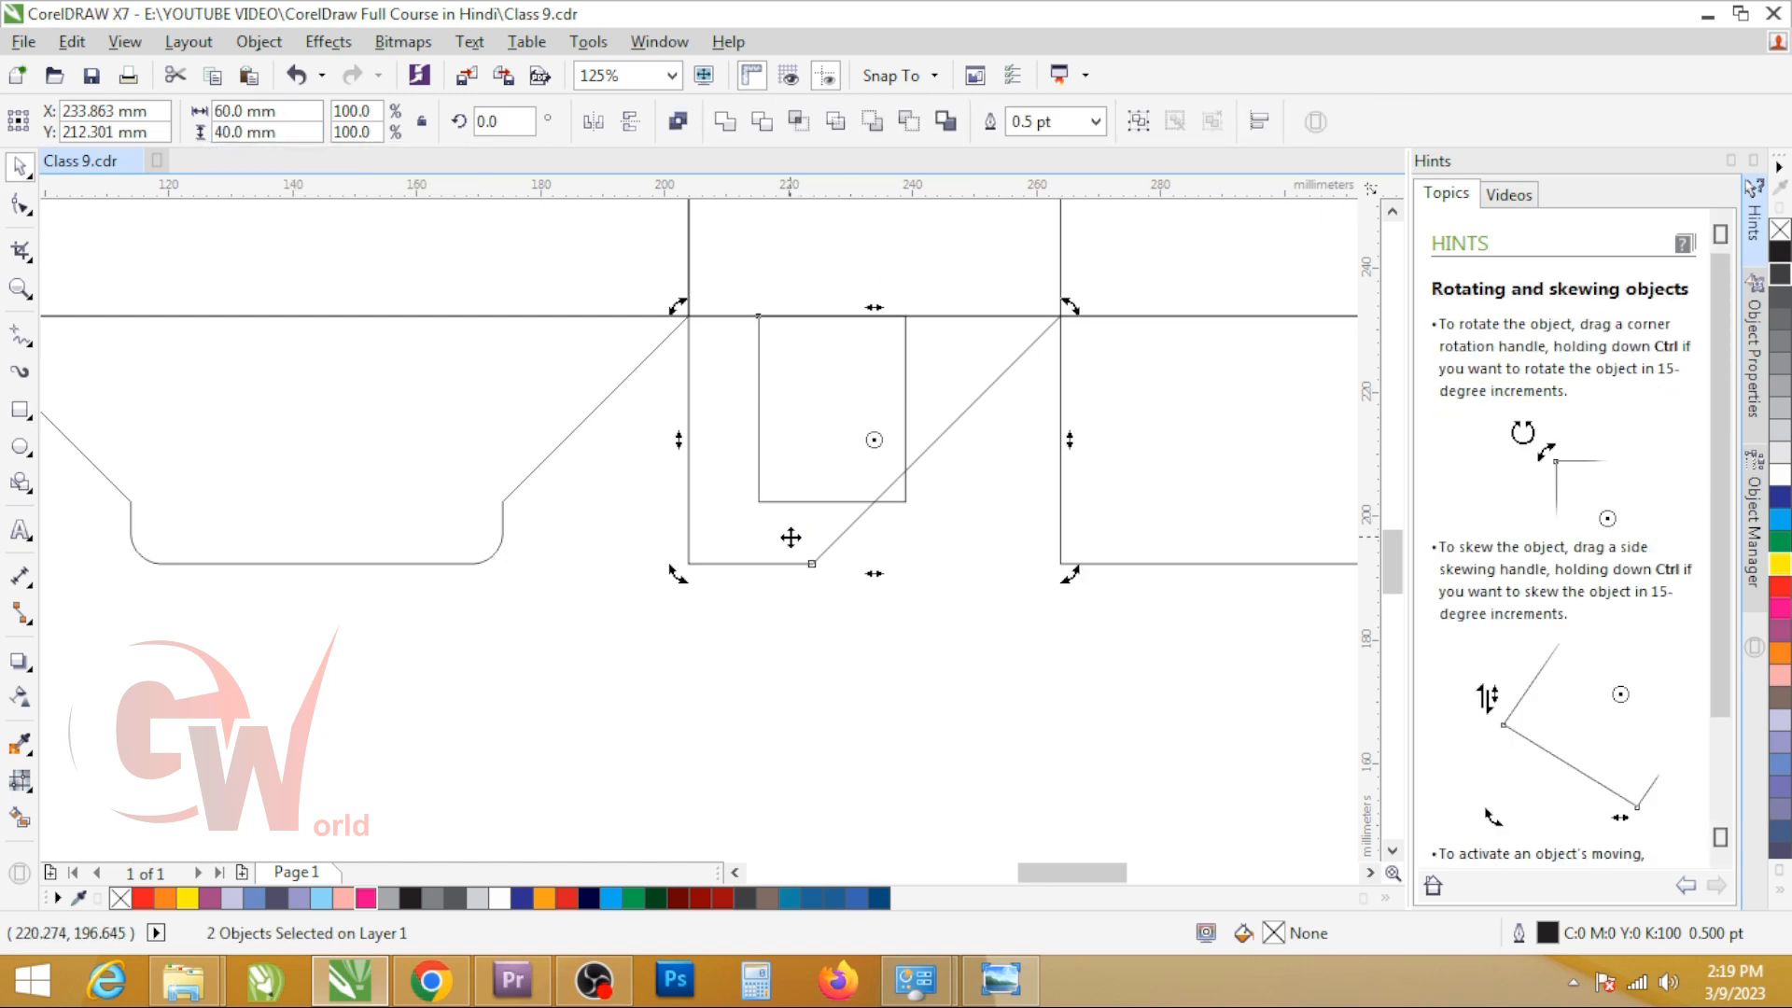
key("c")
left_click(790, 537, "shift")
left_click(842, 440)
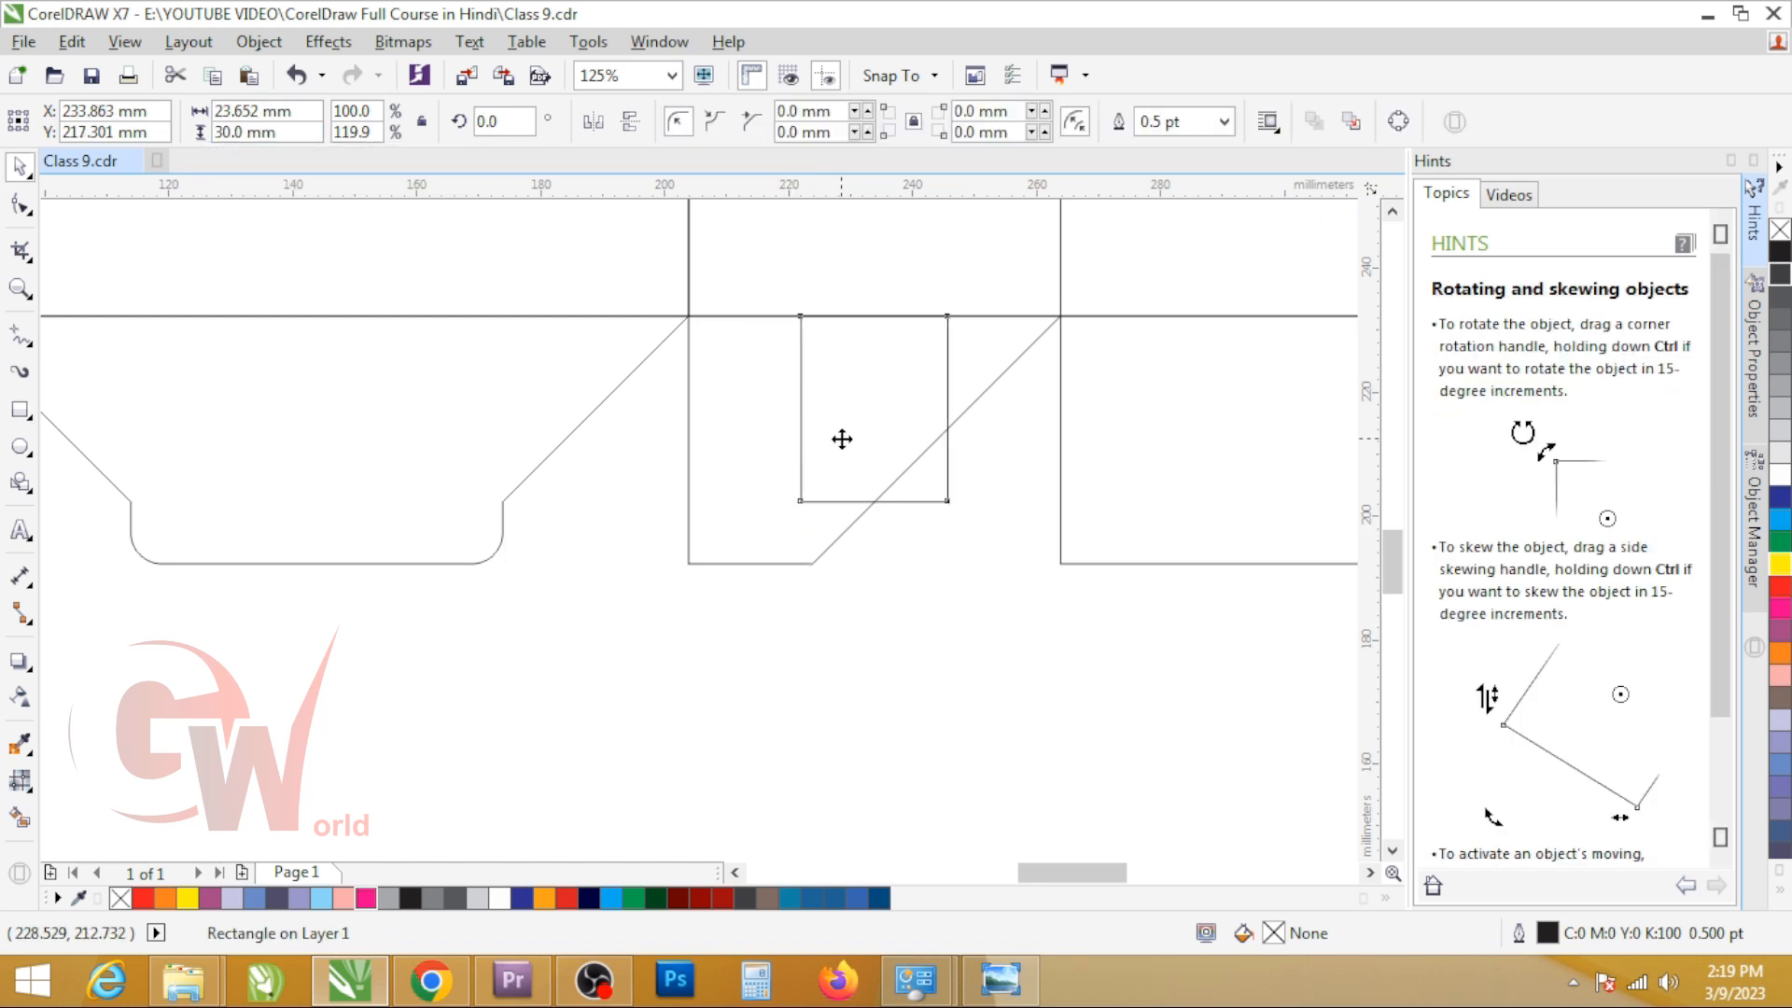
left_click_drag(967, 399, 1072, 438)
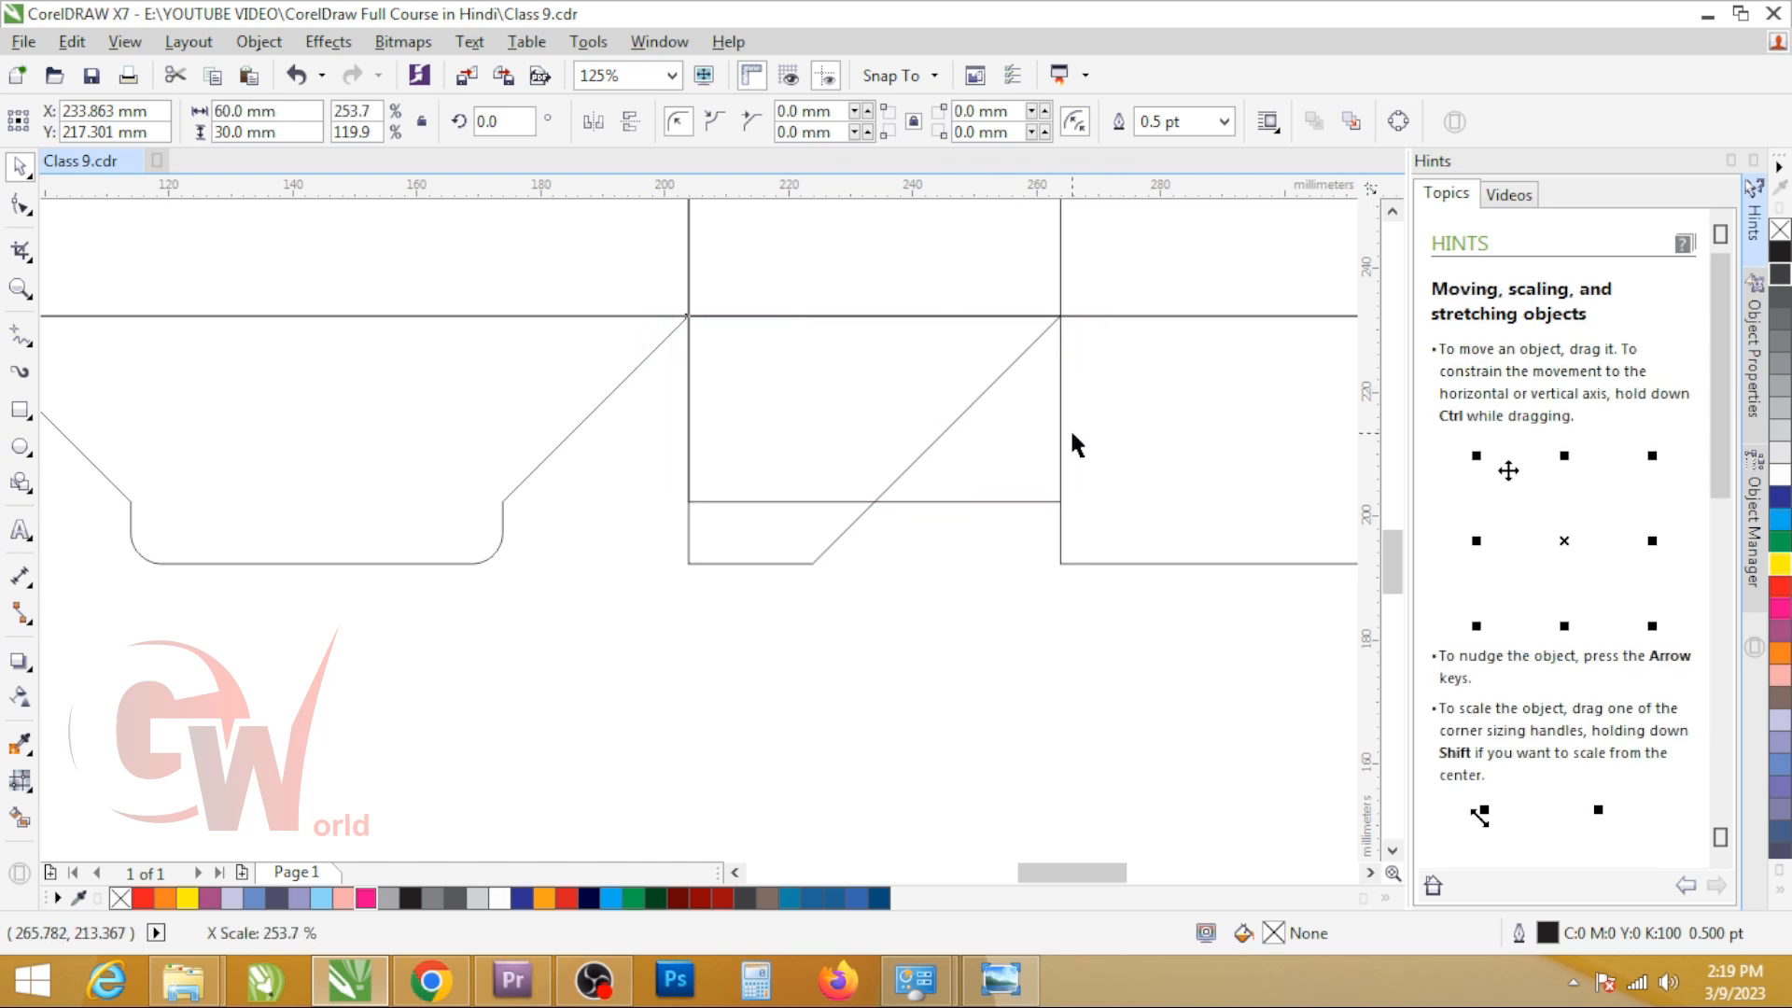
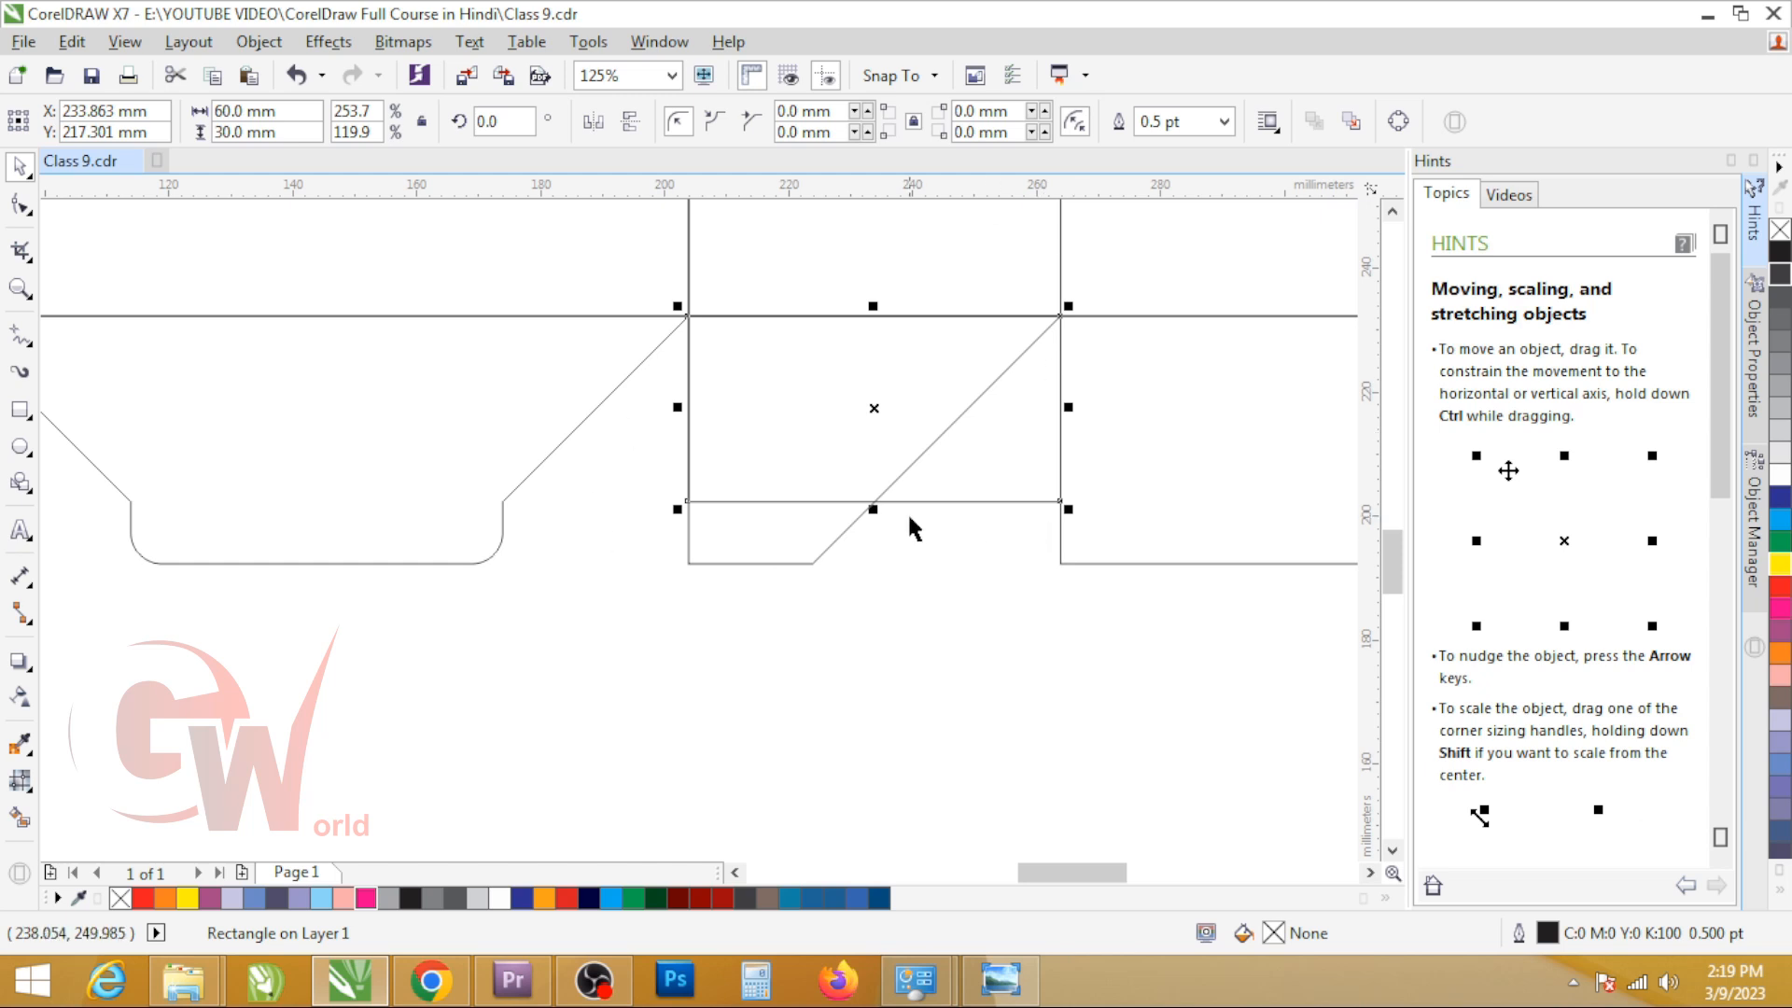
Step: Measure from the guide rectangle's bottom midpoint to the second flap's top and side edges using temporary straight lines
key("F6")
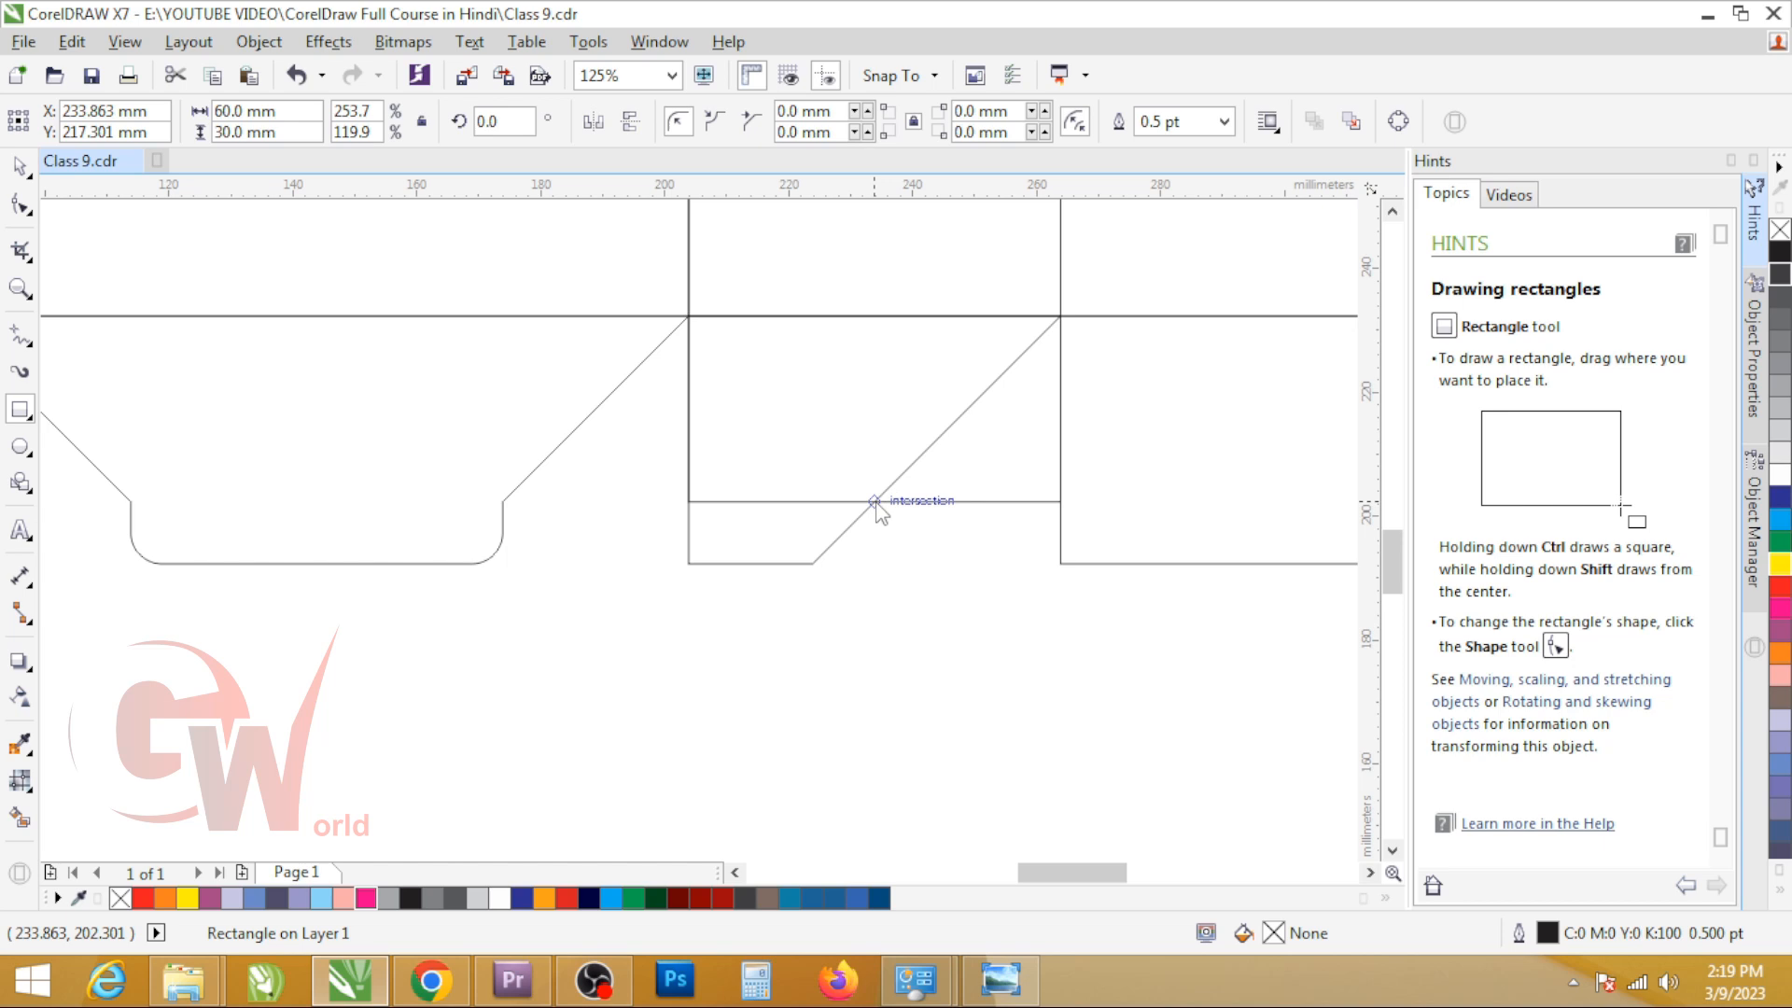
key("F5")
left_click(874, 501)
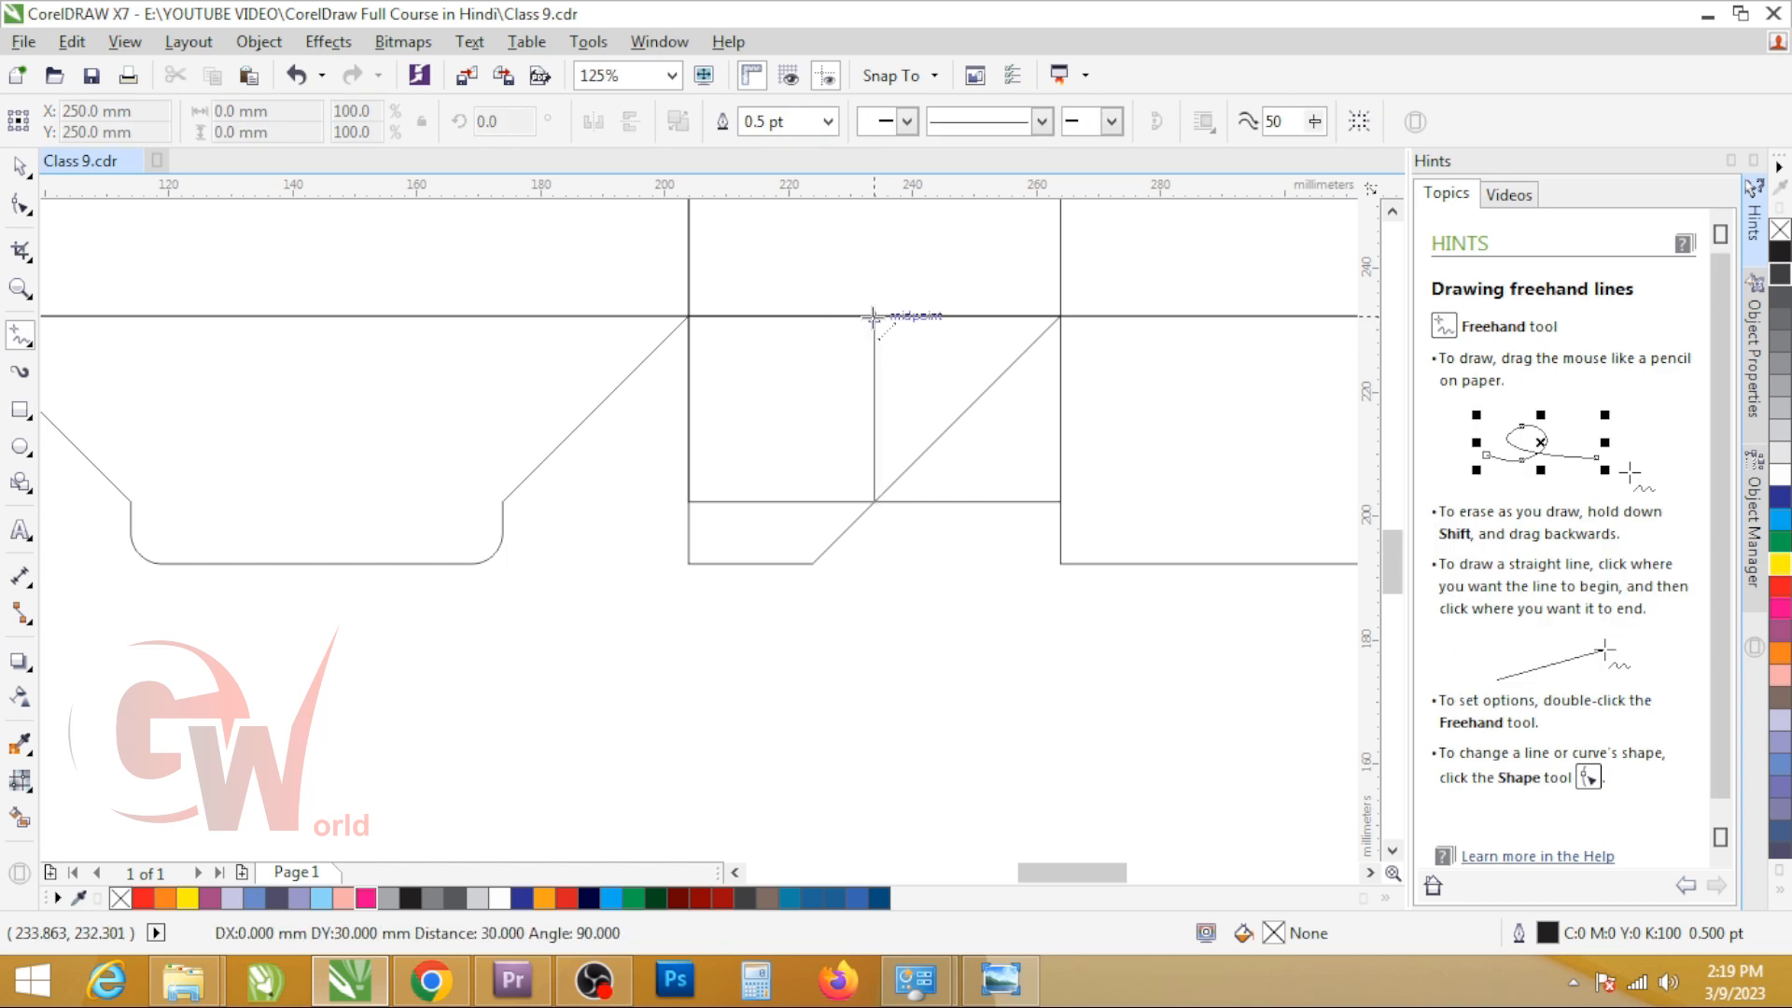
left_click(872, 316)
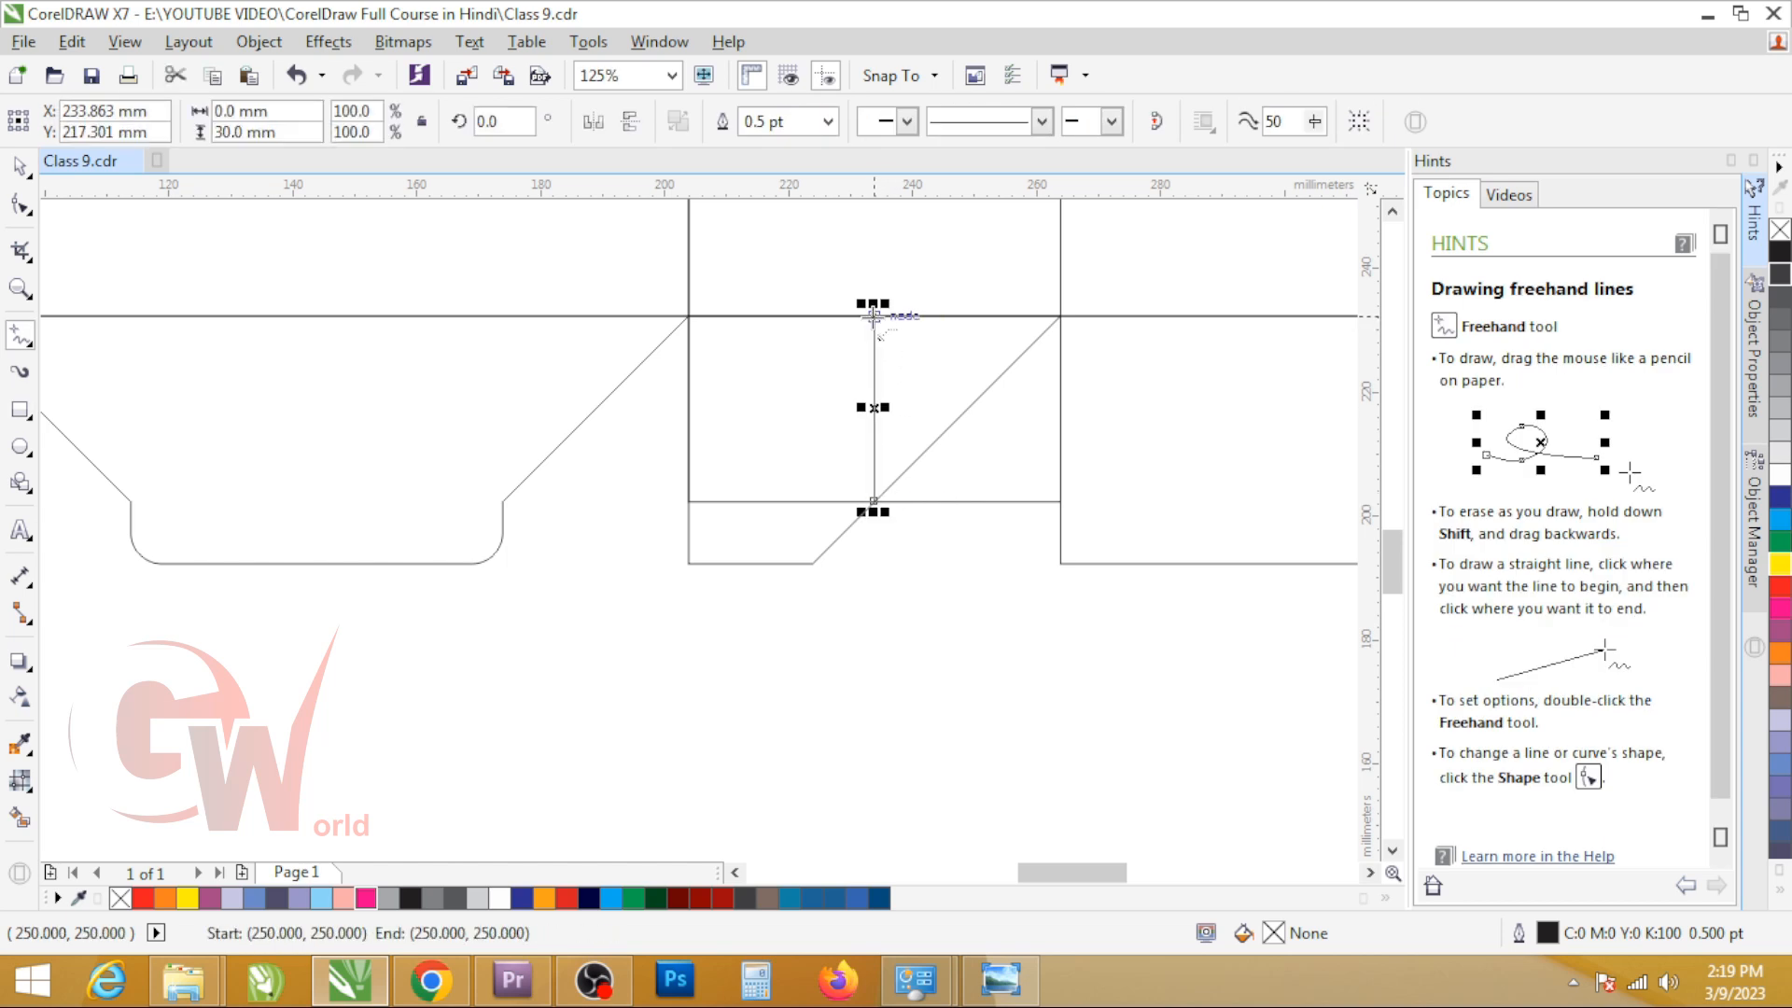
key("Delete")
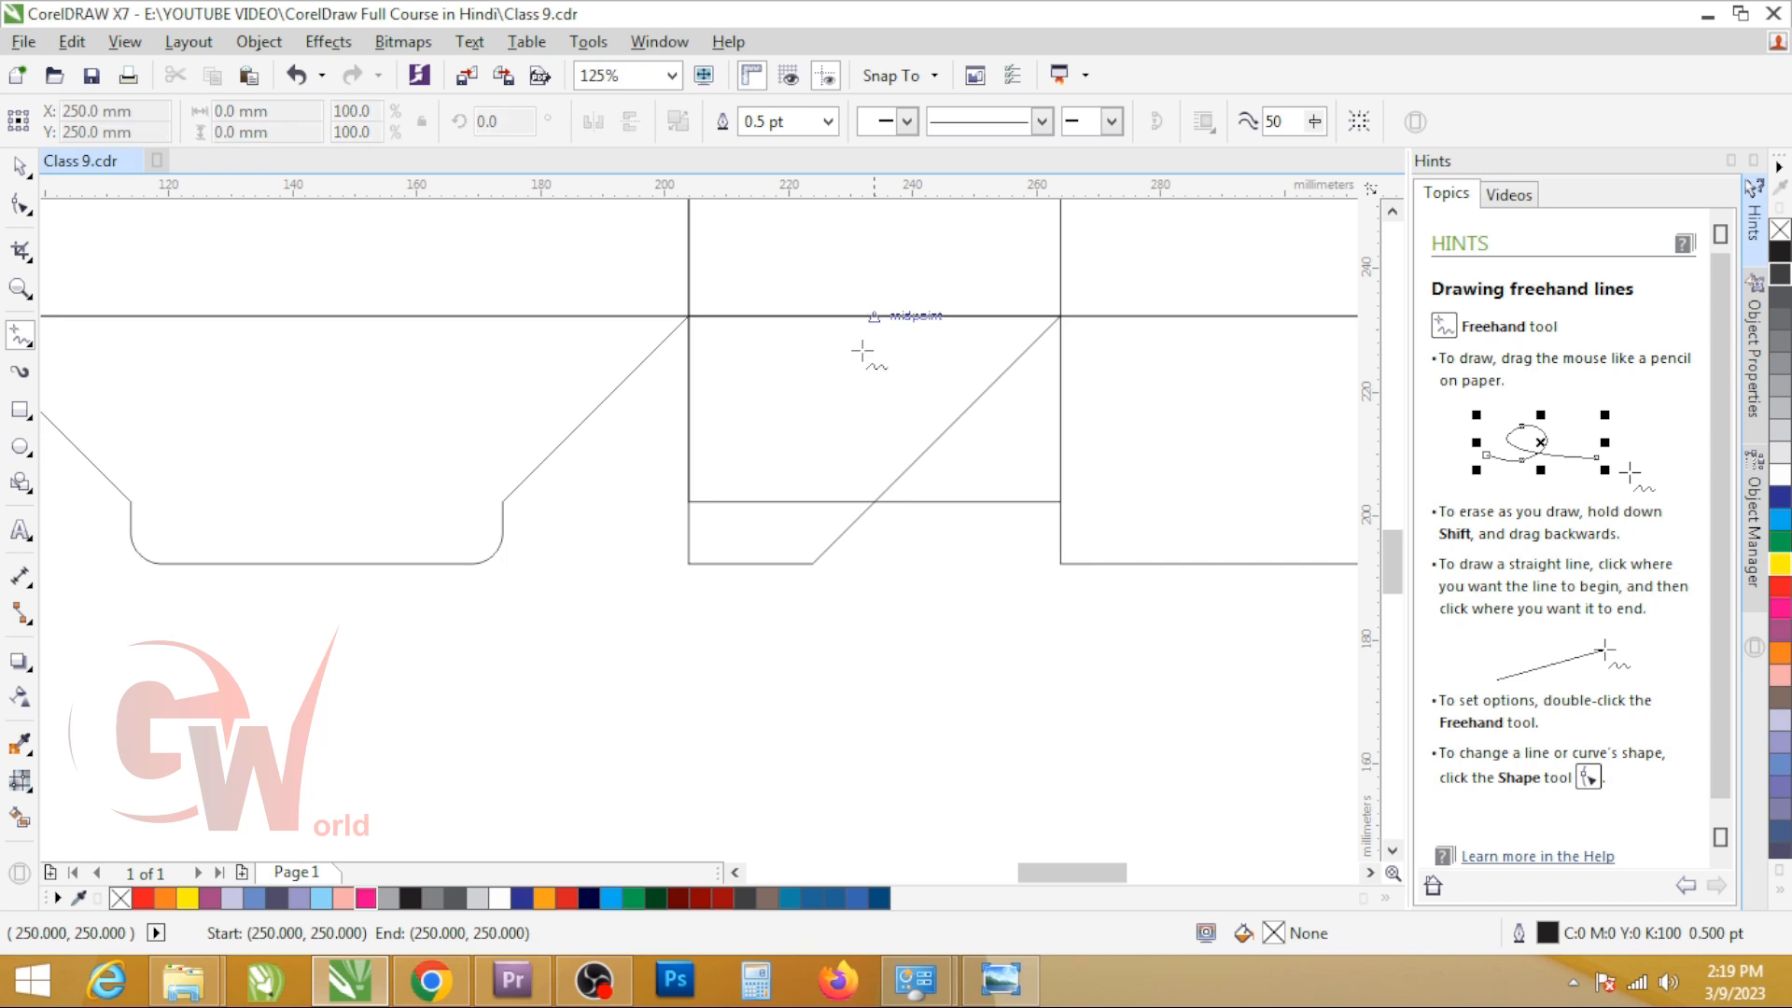
left_click(873, 501)
left_click(1061, 501)
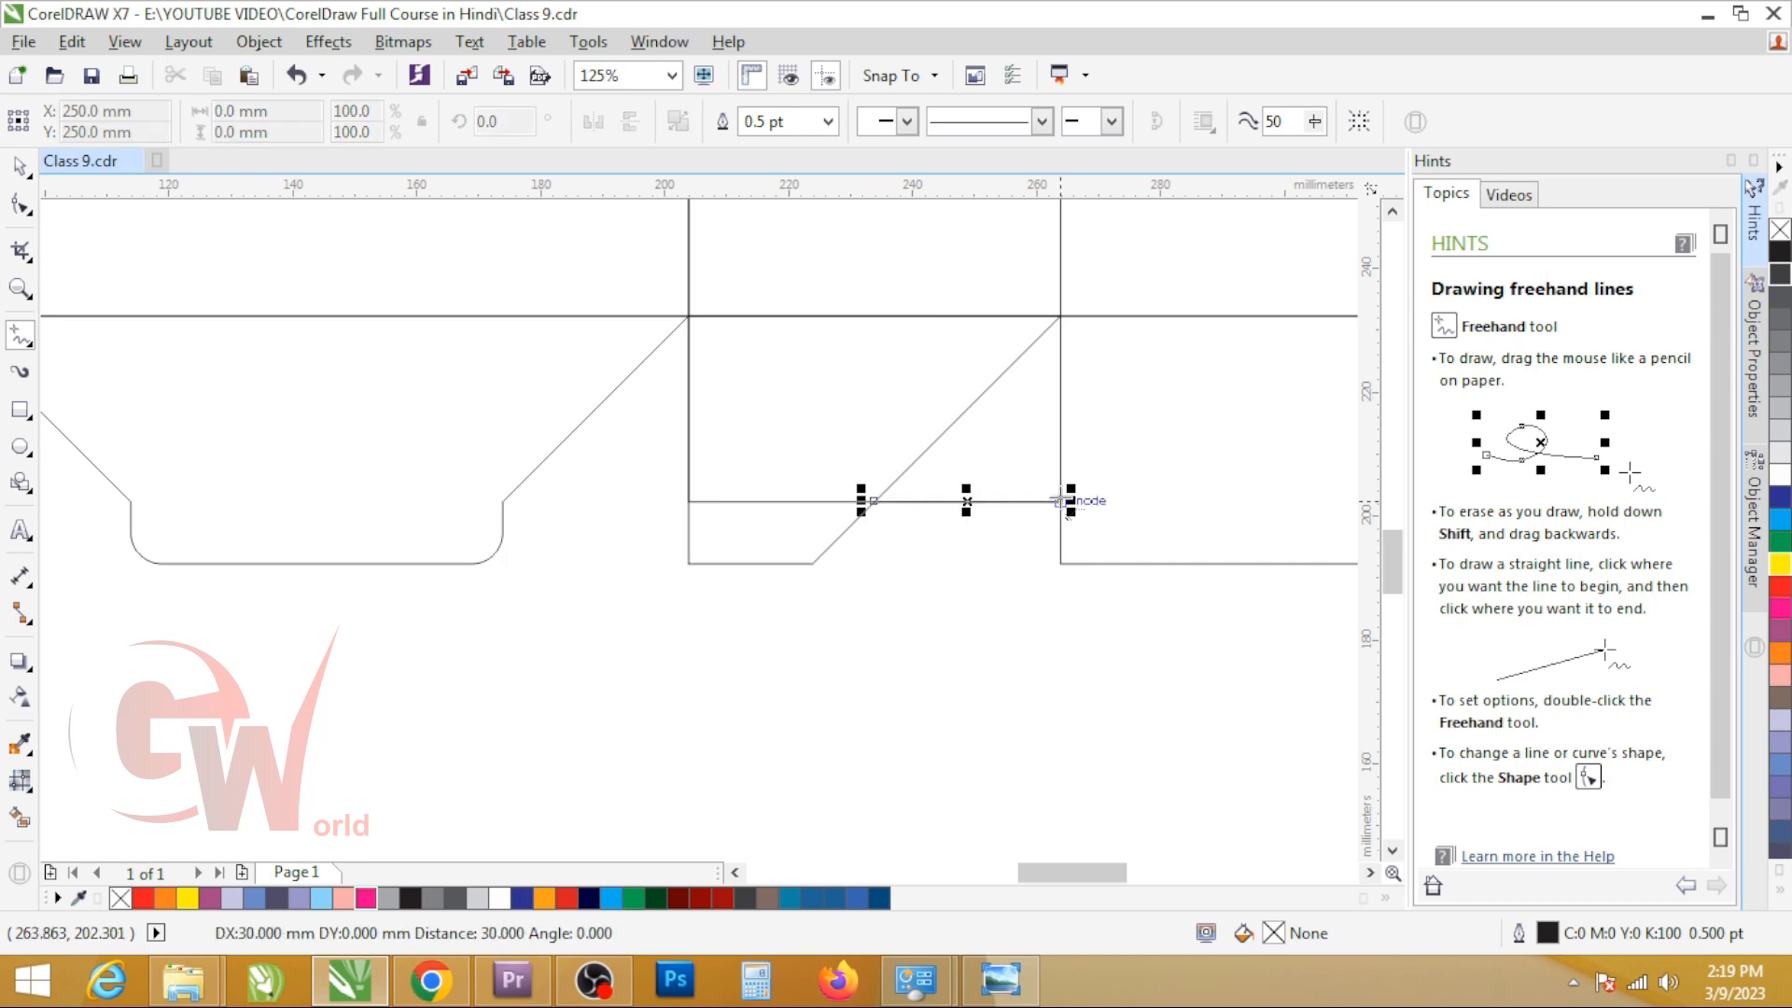
left_click(873, 501)
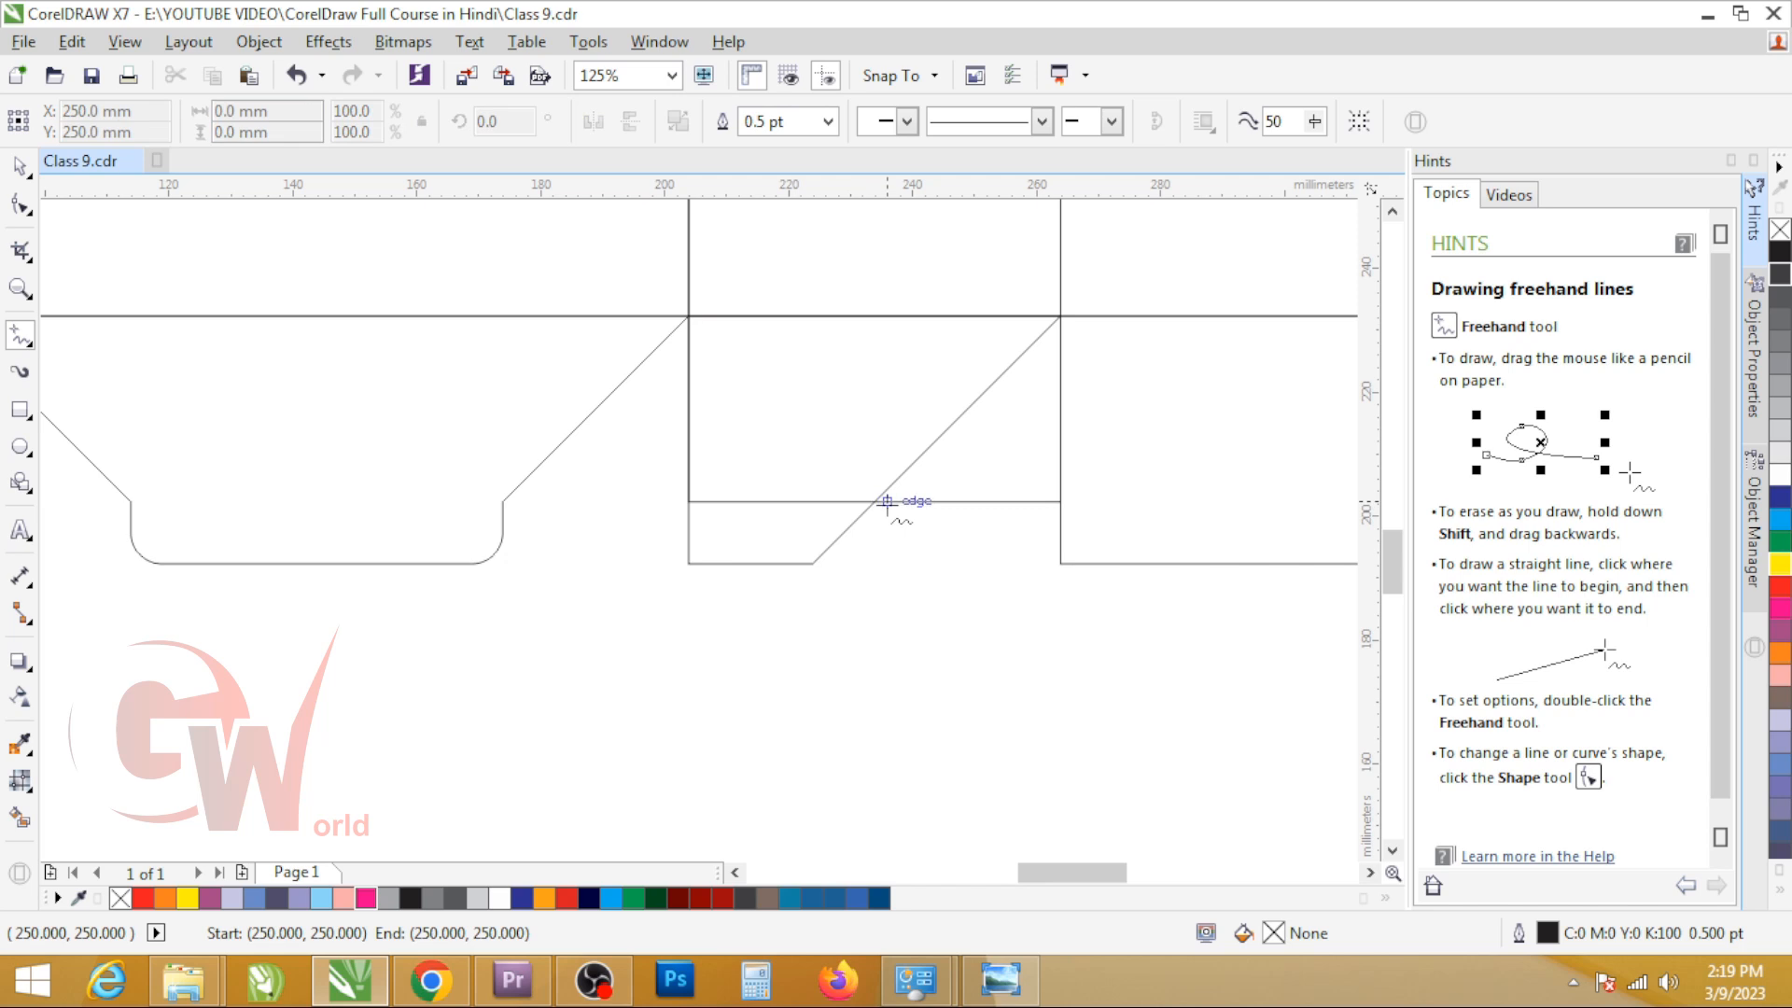
left_click(677, 501)
key("space")
left_click(1219, 474)
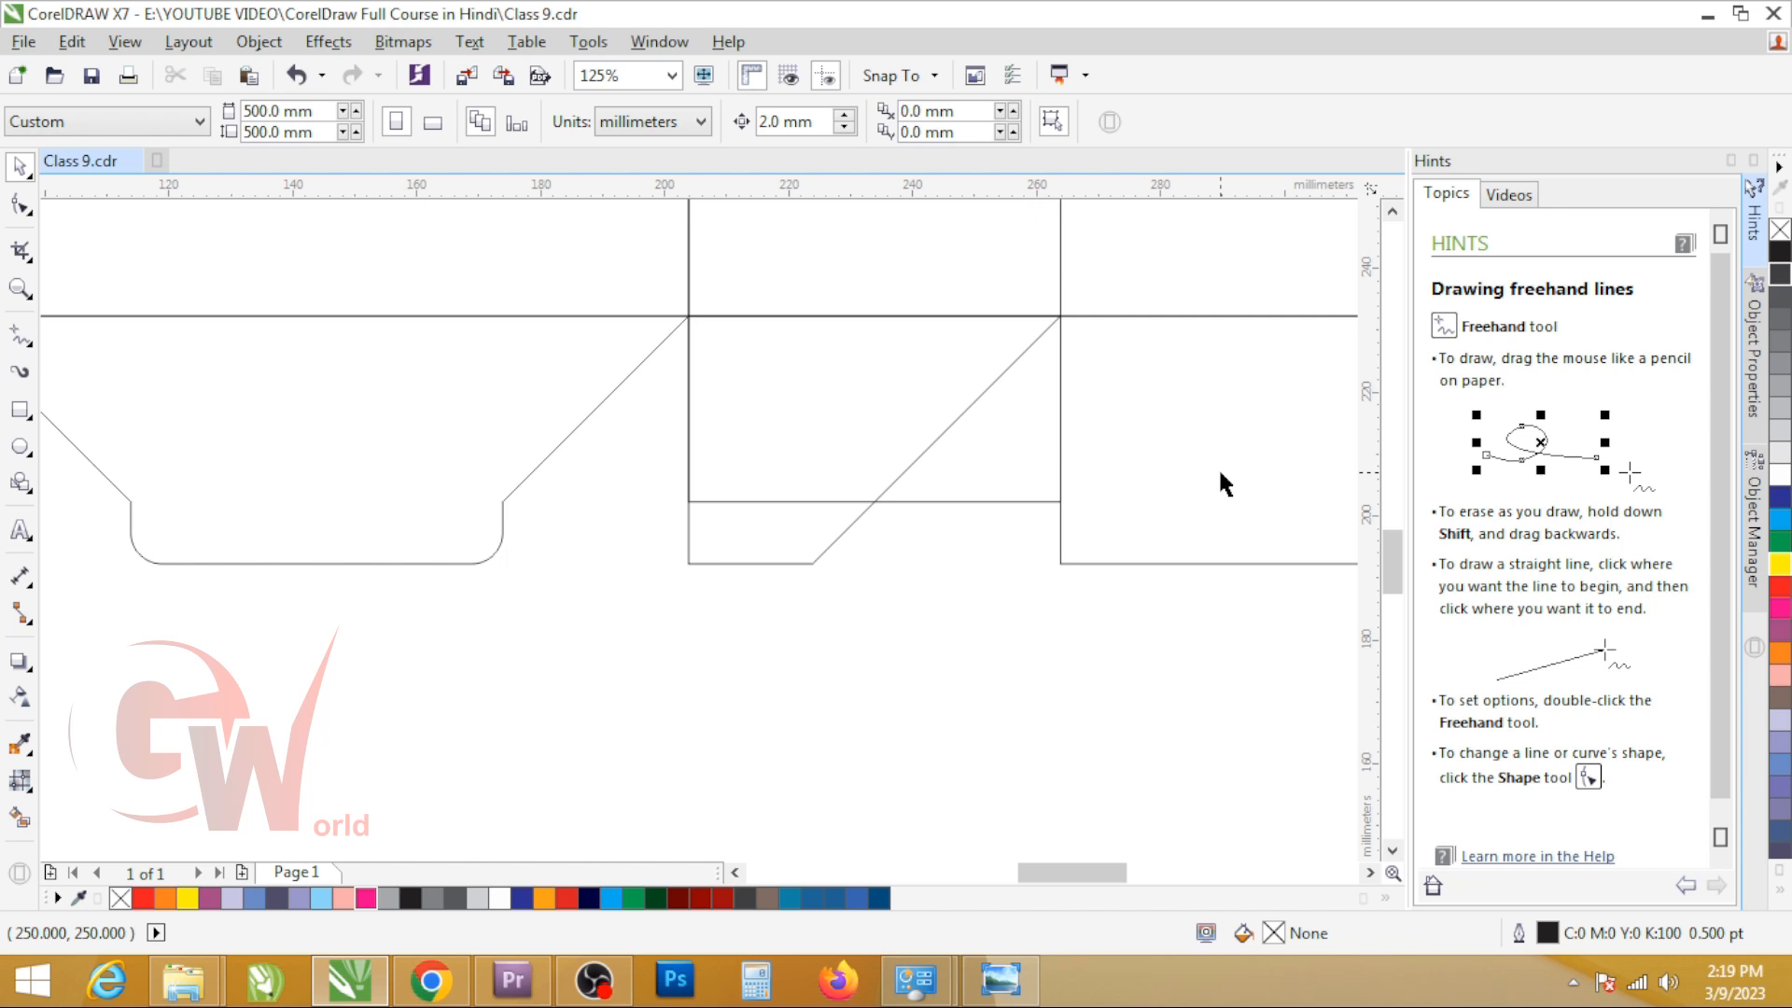
Step: Draw a 30 x 10 mm rectangle between the guide rectangle's bottom edge and the second bottom flap's bottom edge
scroll(808, 519, "down", 4)
scroll(816, 508, "up", 2)
scroll(808, 522, "up", 2)
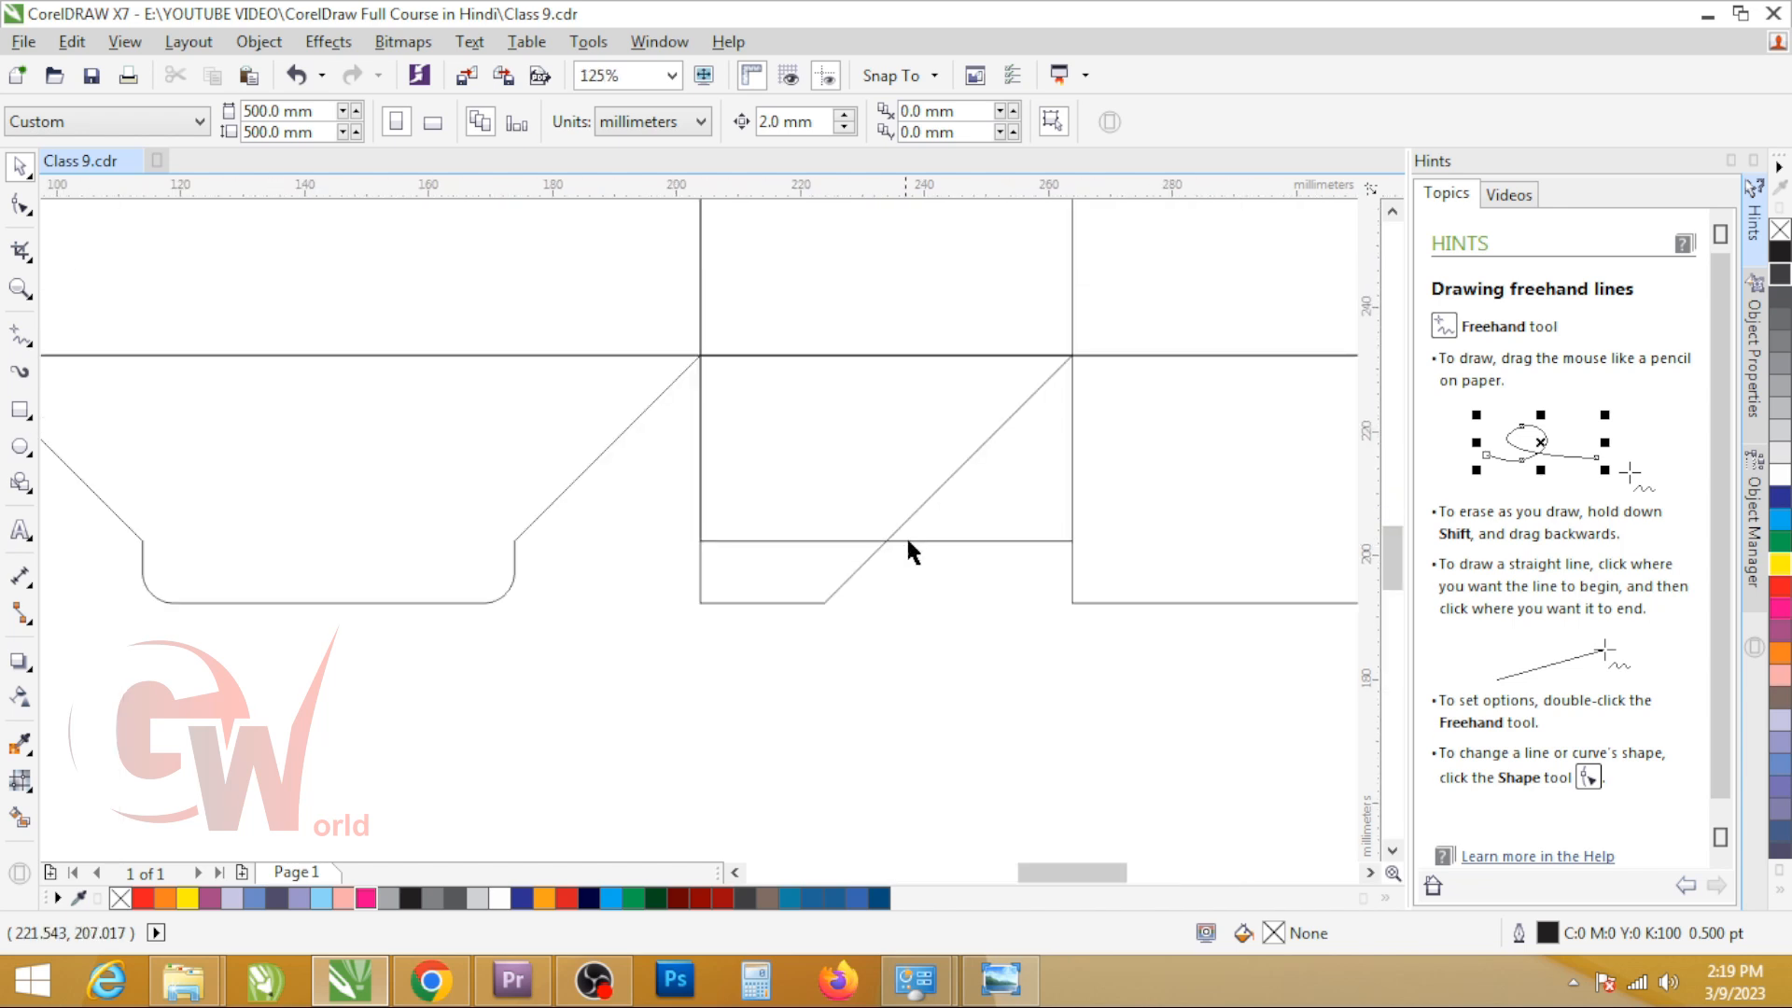
key("F10")
left_click(840, 587)
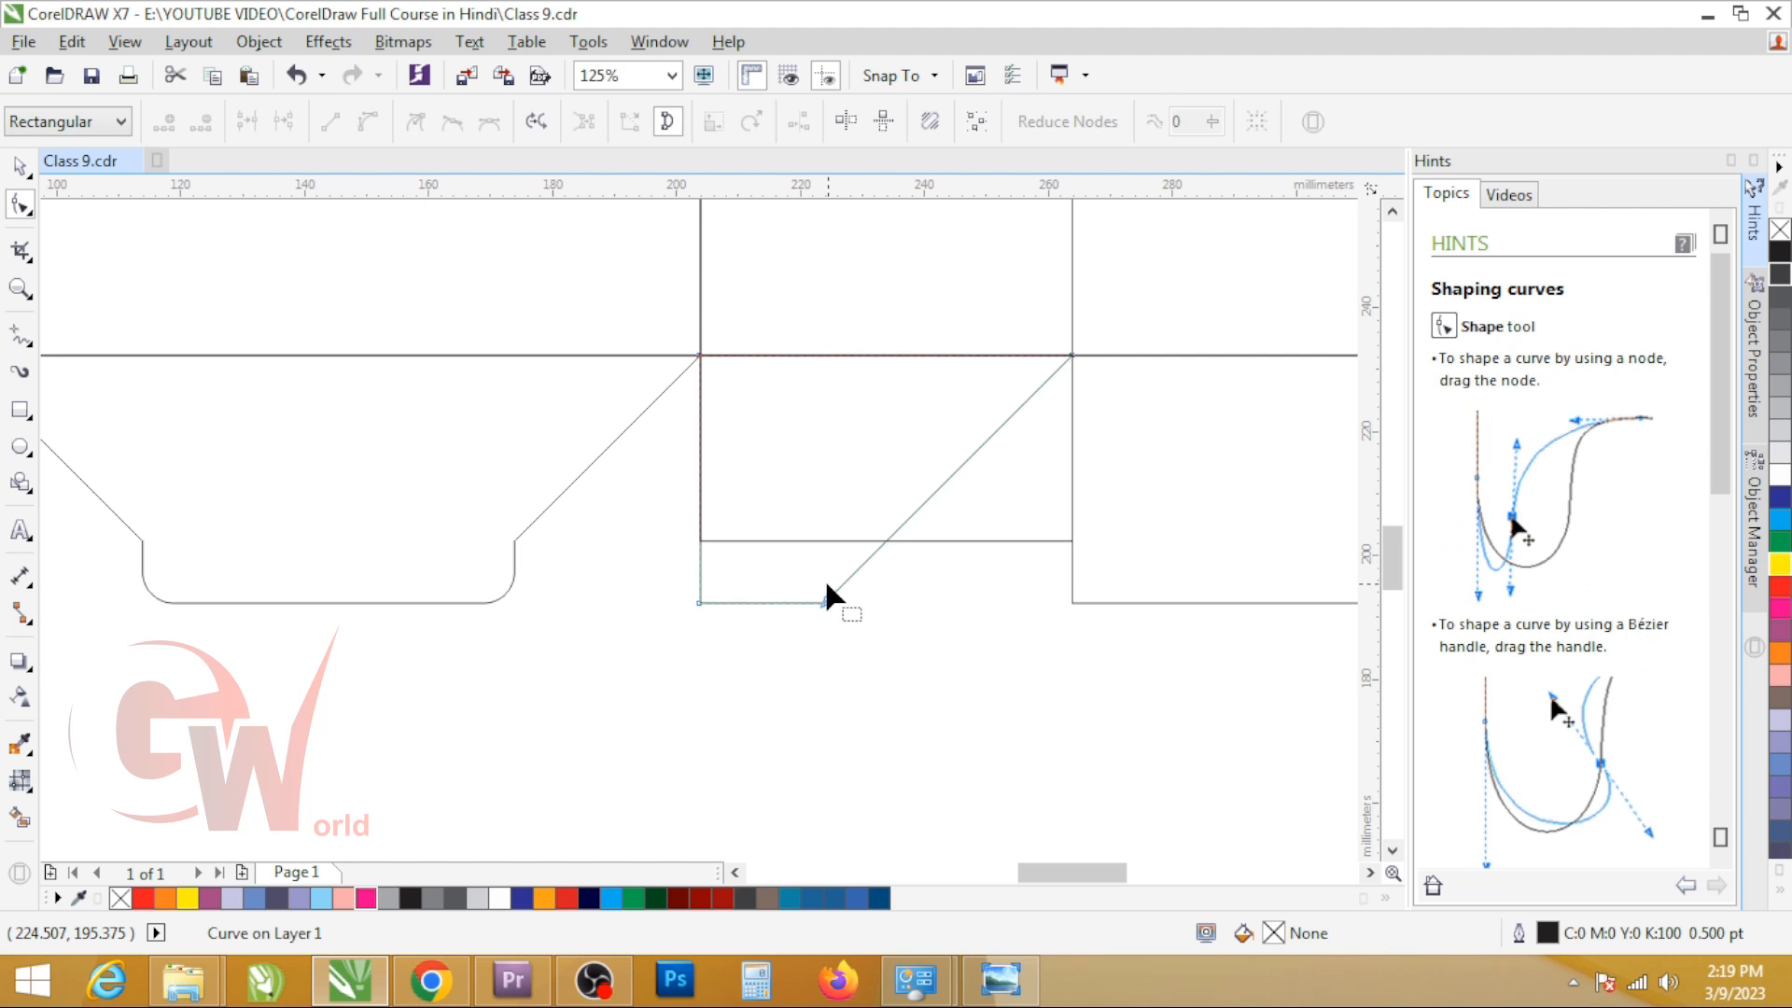
key("F6")
mouse_move(699, 540)
left_mouse_down()
mouse_move(746, 615)
mouse_move(789, 571)
mouse_move(892, 539)
left_mouse_up()
key("space")
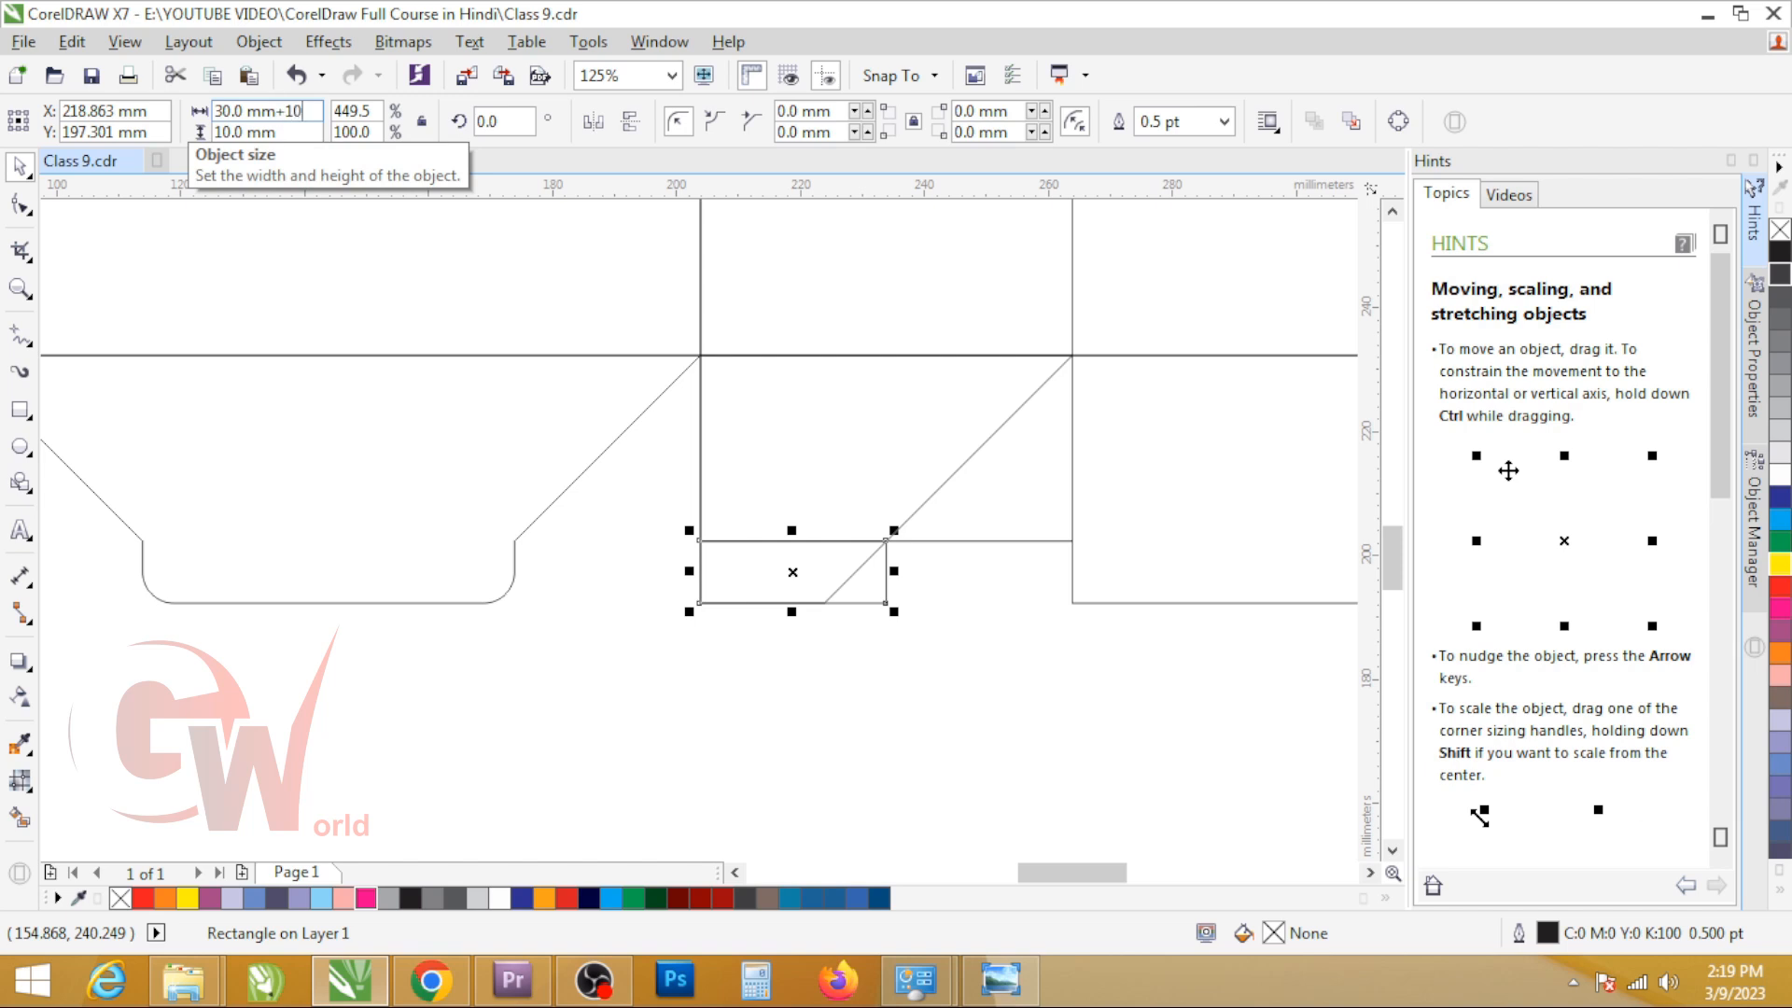
Step: Set the small rectangle's width to 40 mm and align its left edge with the second bottom flap
key("Return")
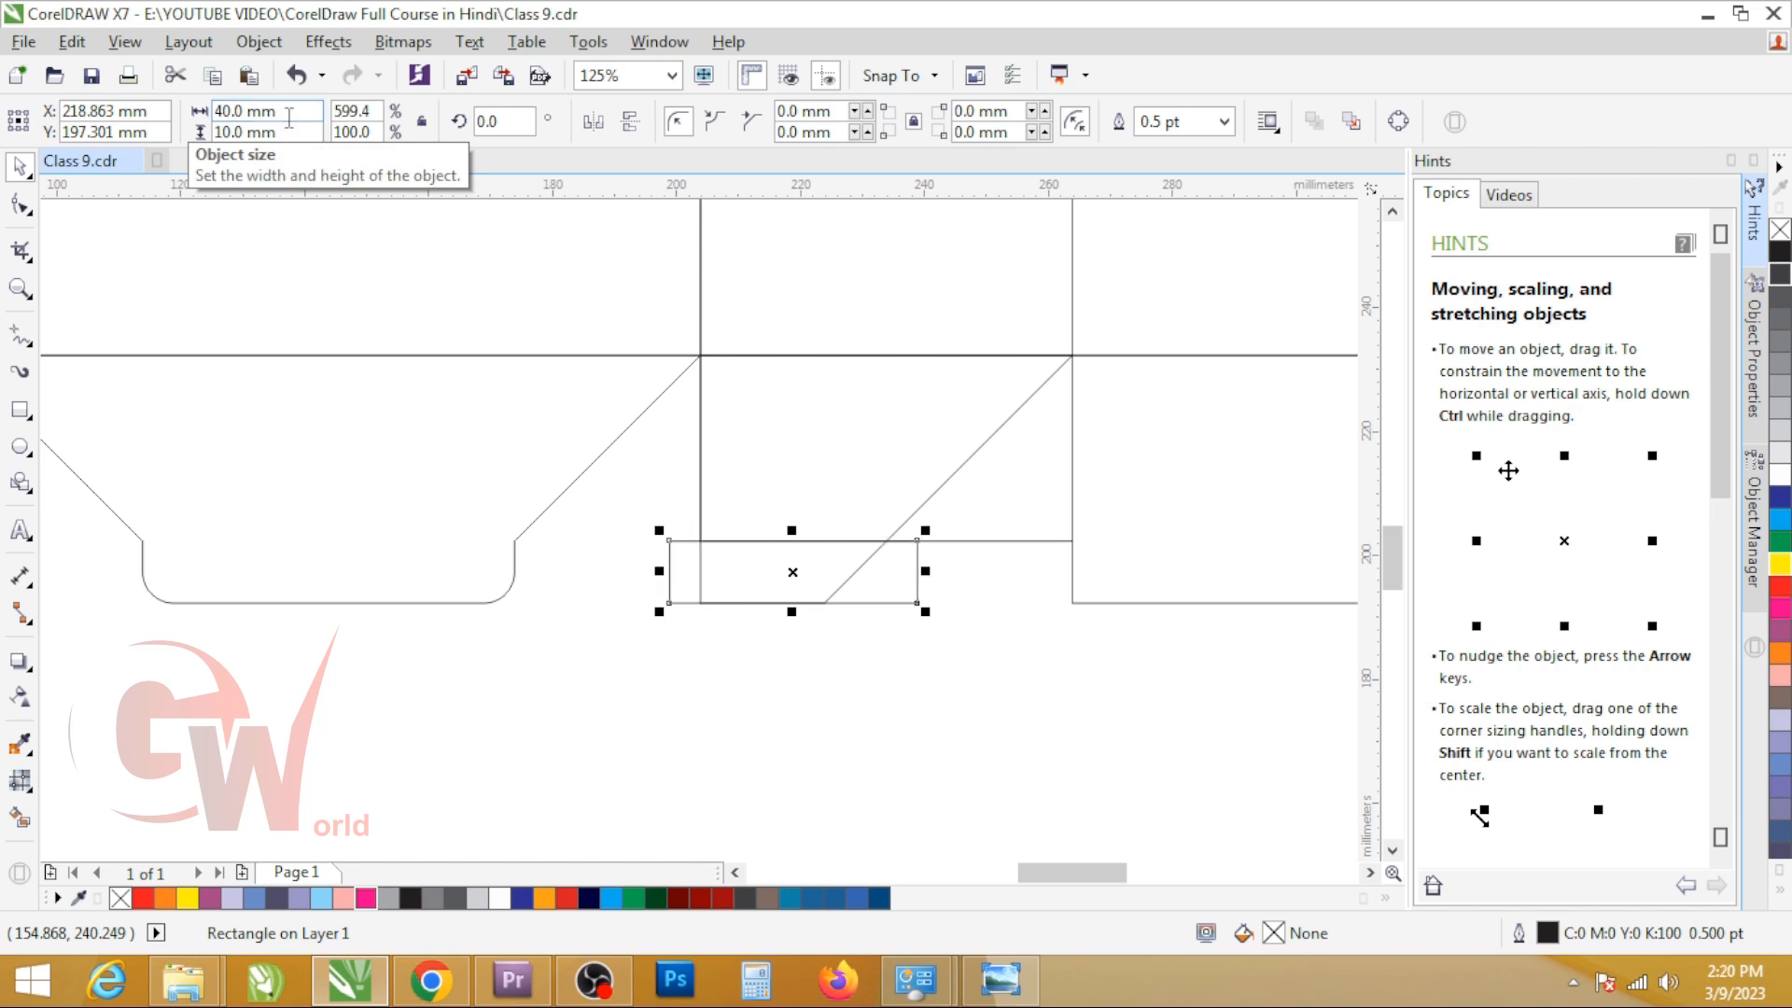
left_click(910, 533, "shift")
key("l")
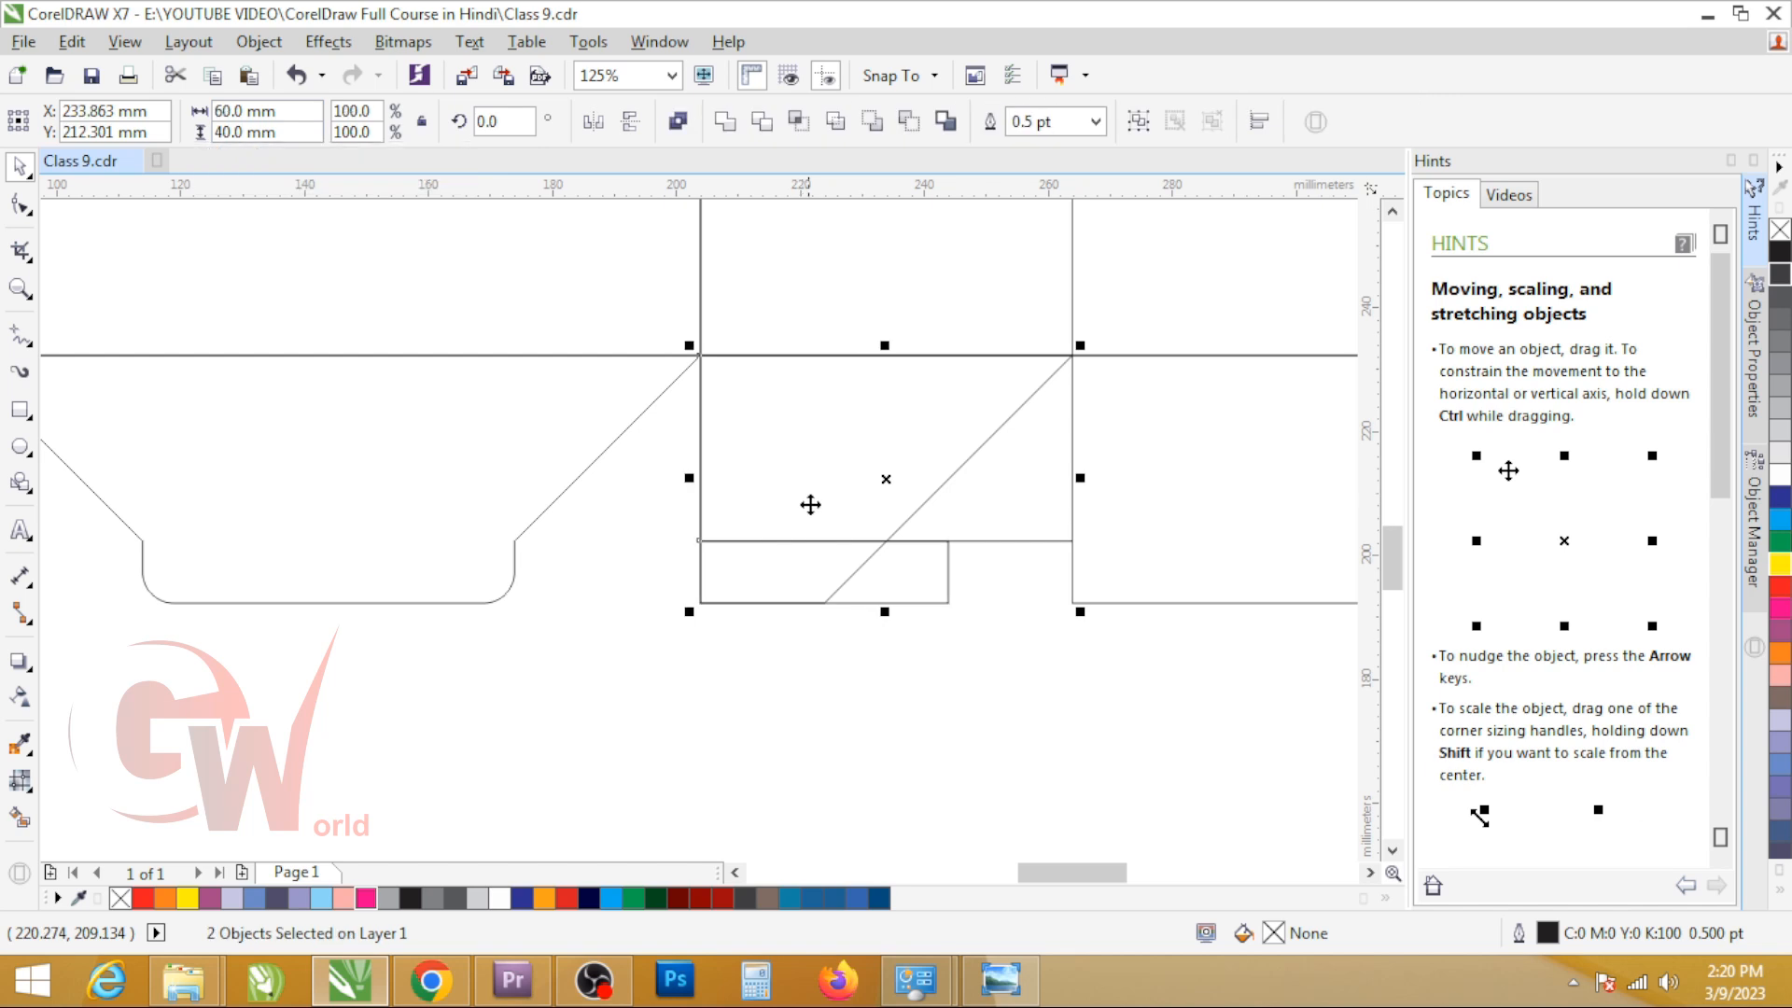
left_click(810, 504)
Step: Convert the 40 x 10 mm rectangle to curves and move its upper-right node to the intersection with the flap's slanted edge
scroll(840, 578, "down", 3)
scroll(560, 634, "up", 5)
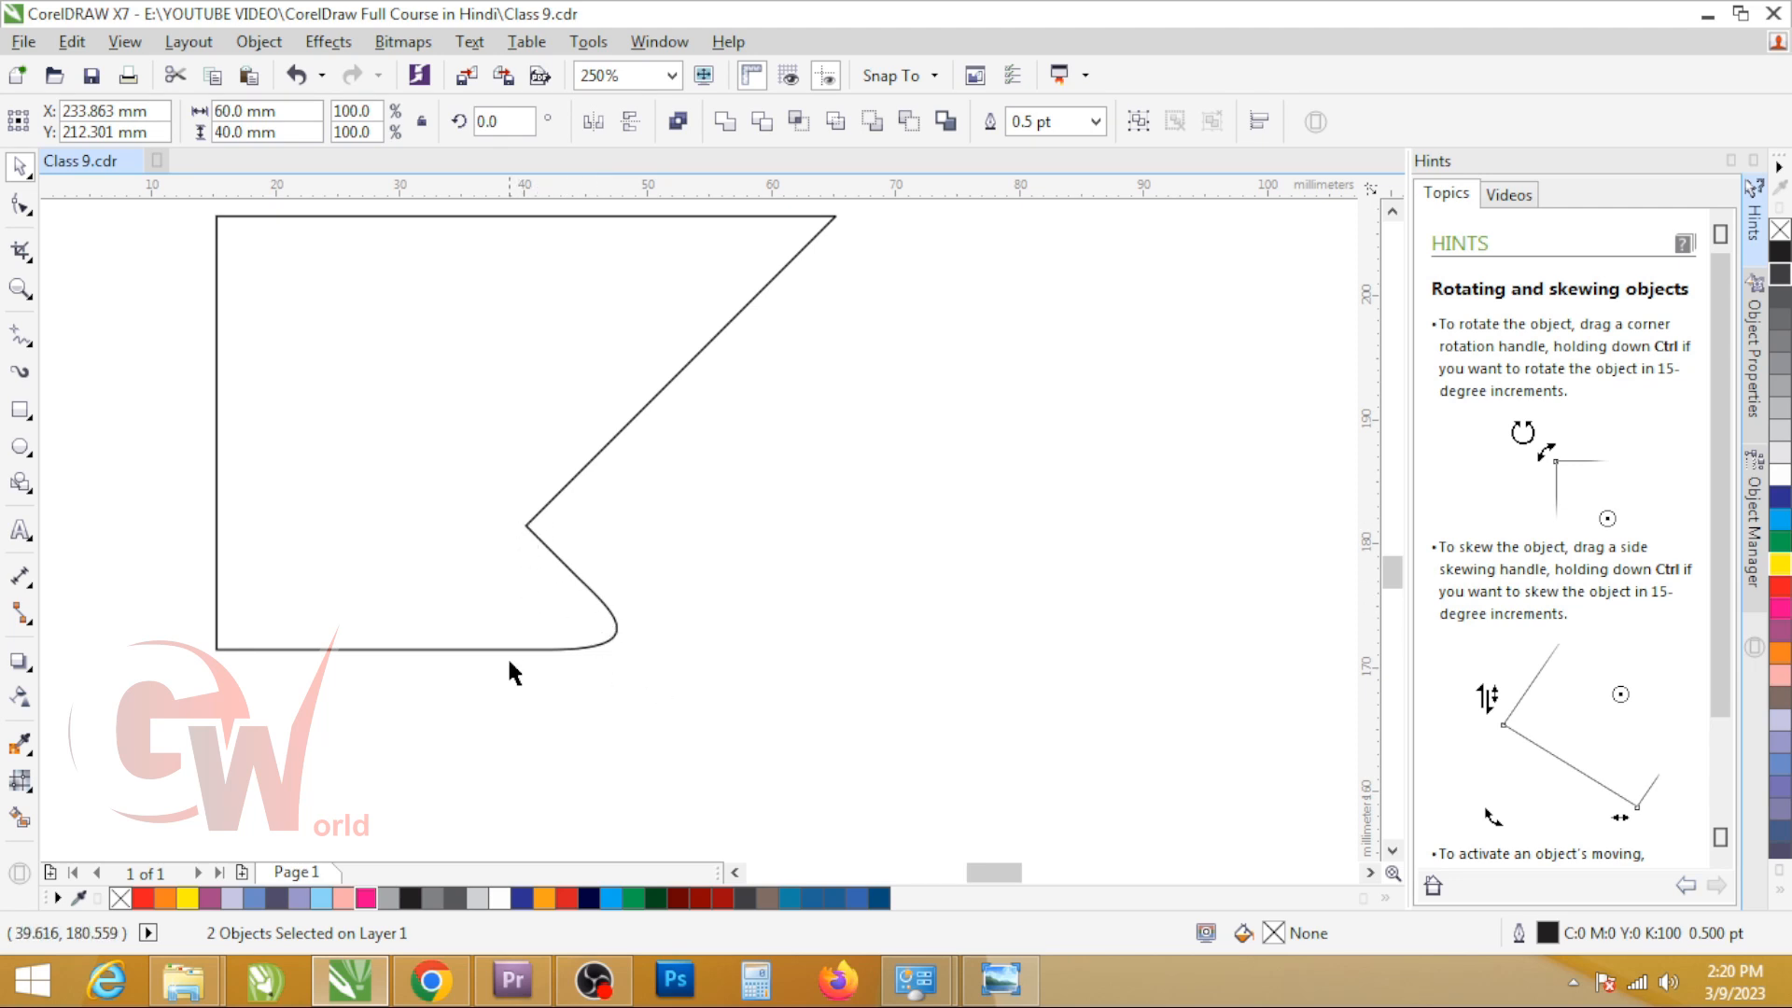
scroll(566, 562, "down", 3)
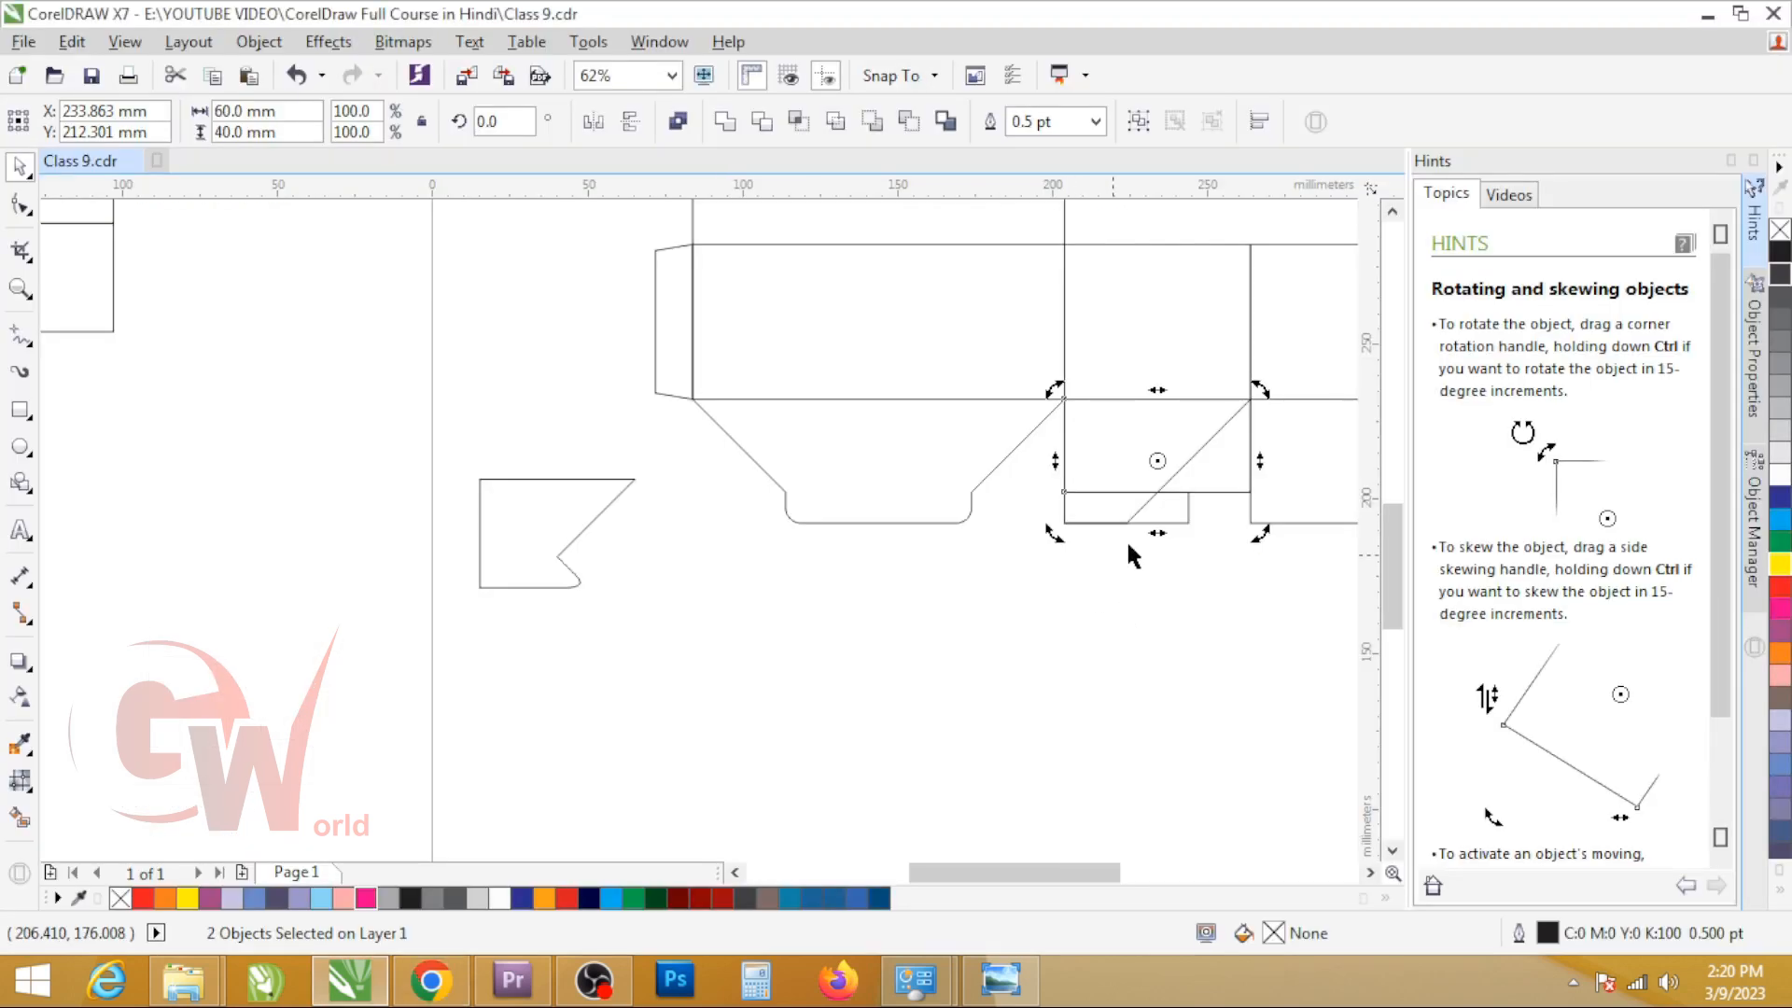
scroll(1125, 539, "up", 3)
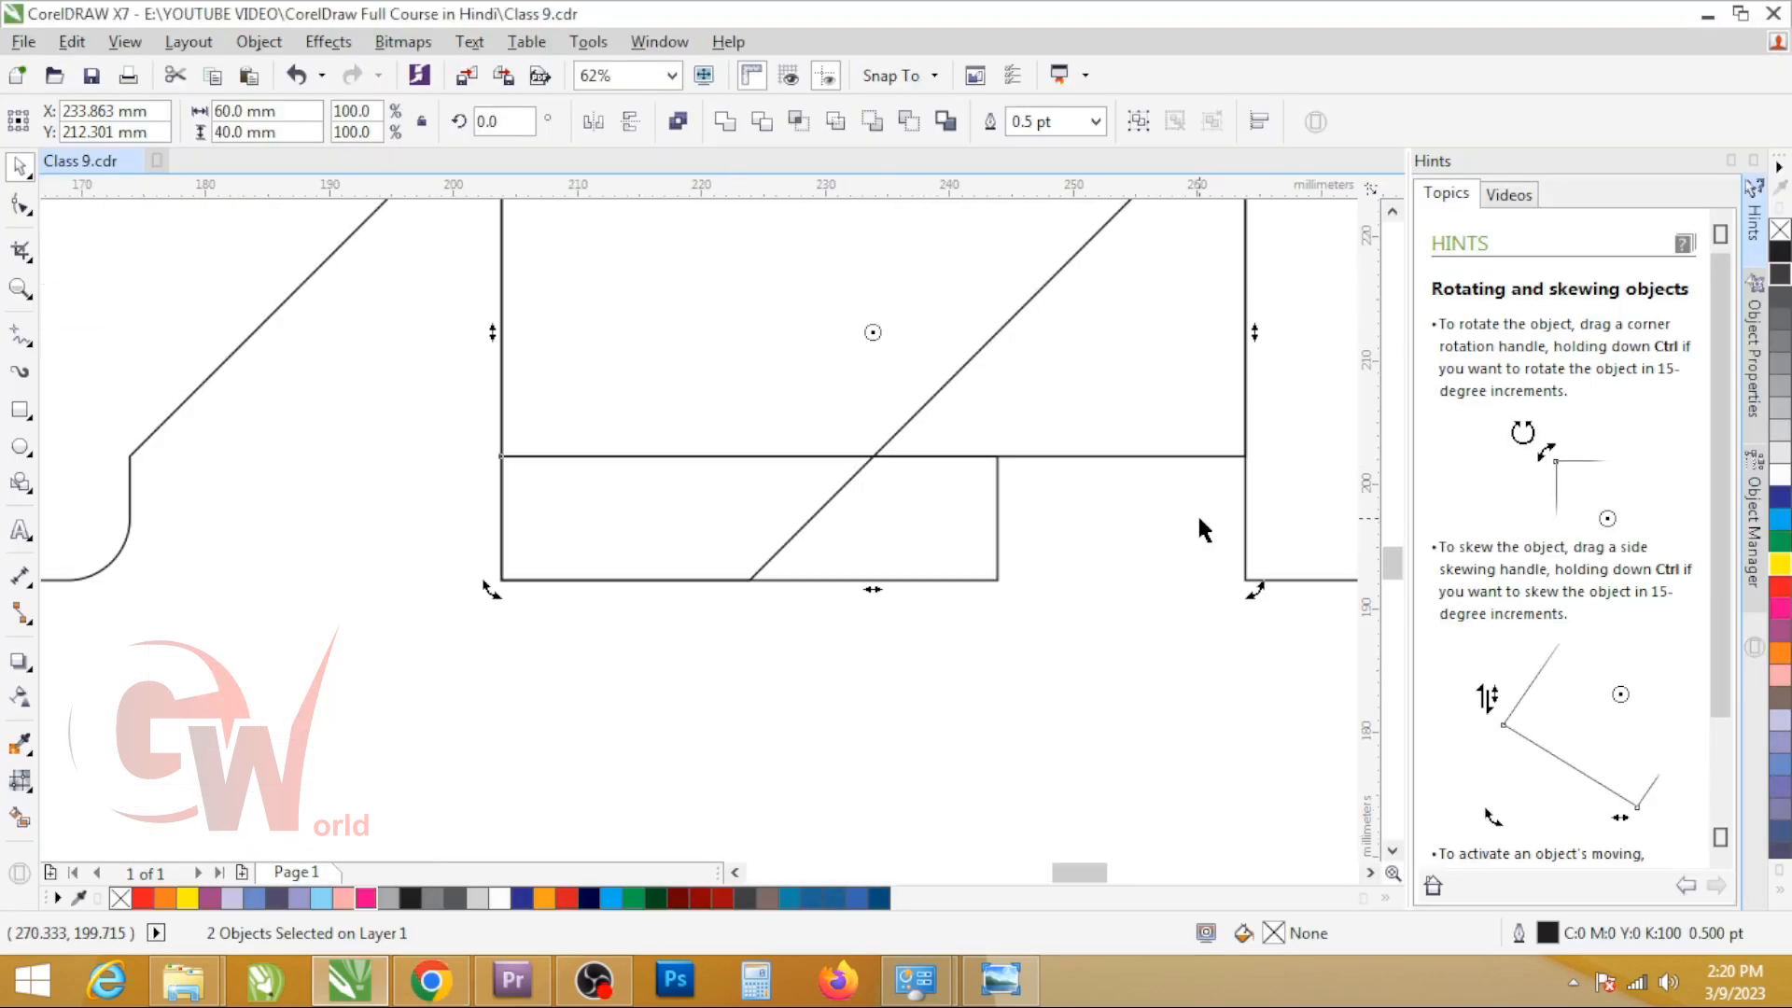
left_click(942, 493)
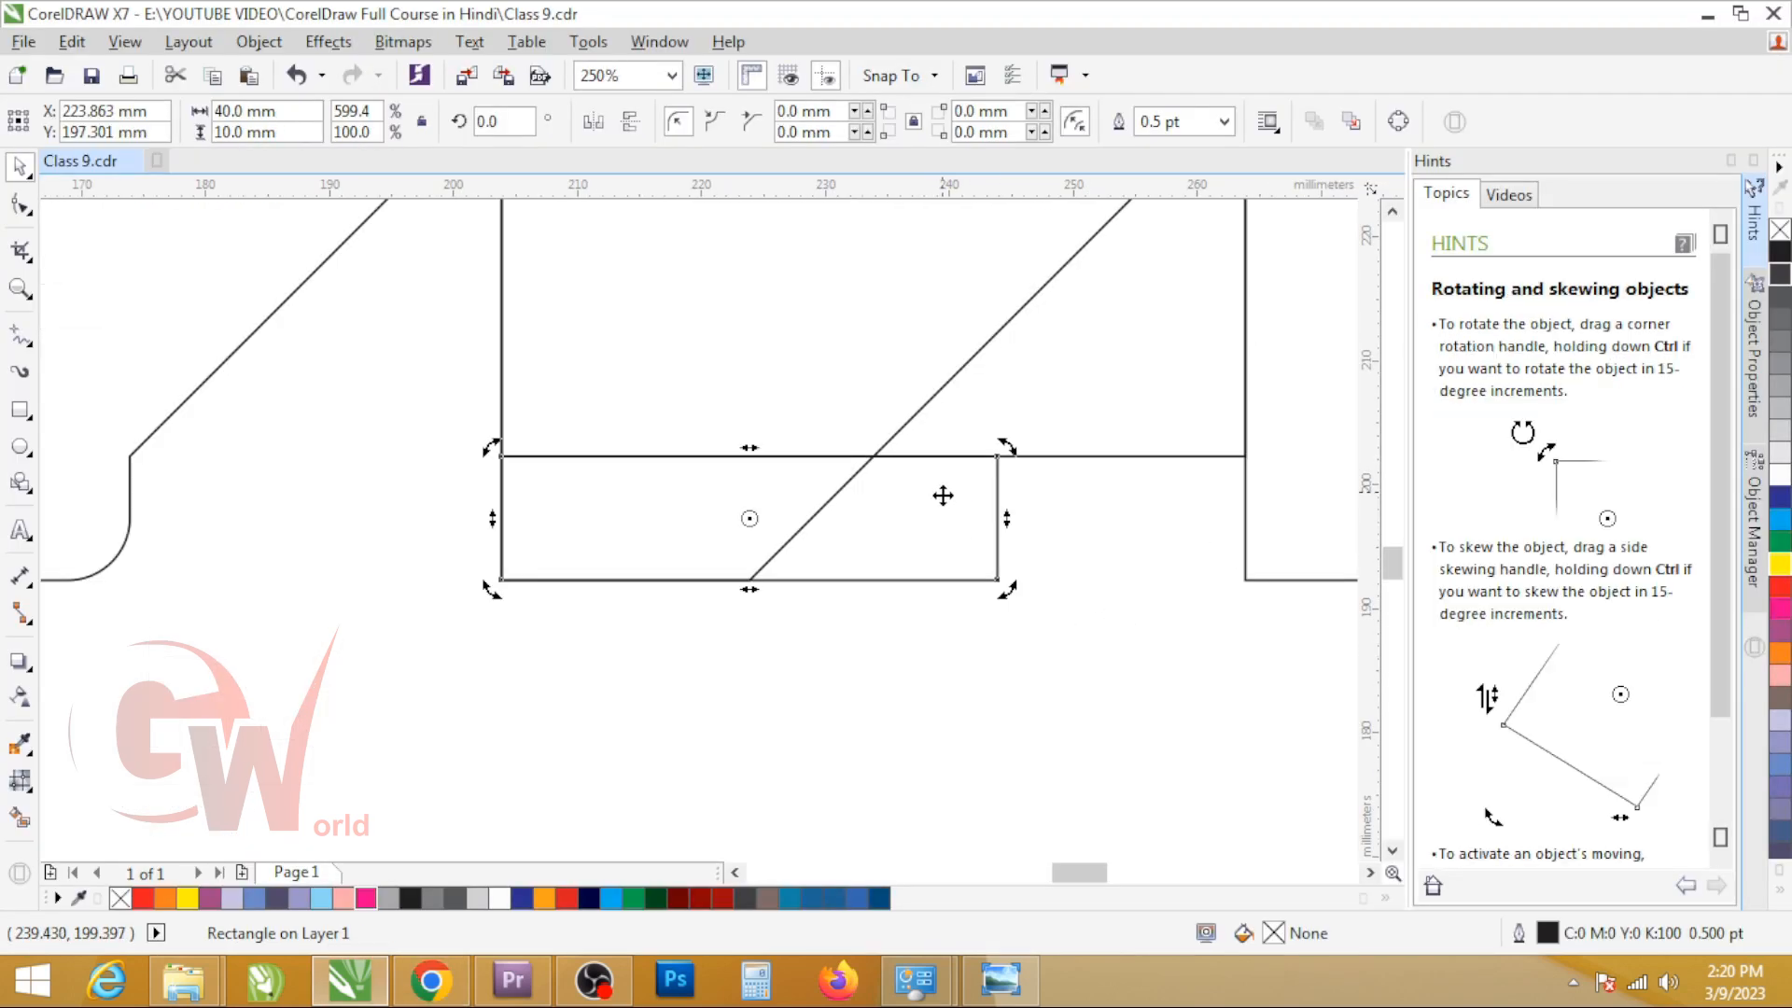
left_click(936, 501)
right_click(924, 514)
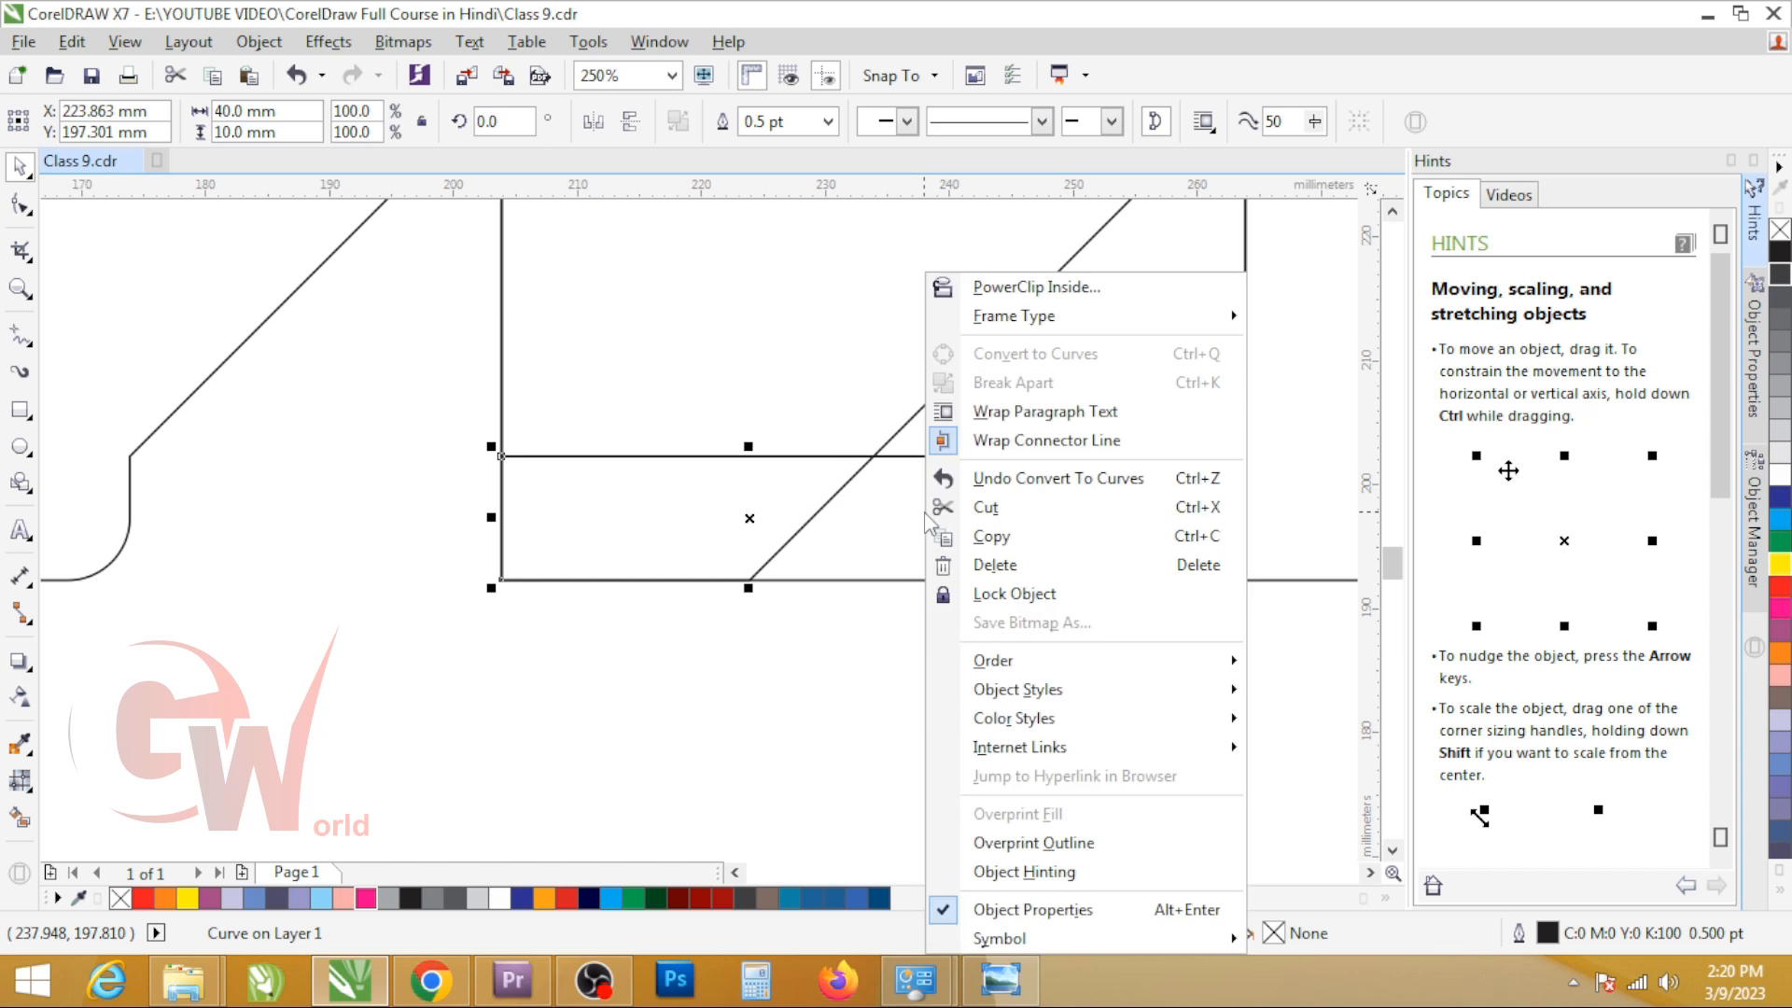
left_click(836, 516)
key("F10")
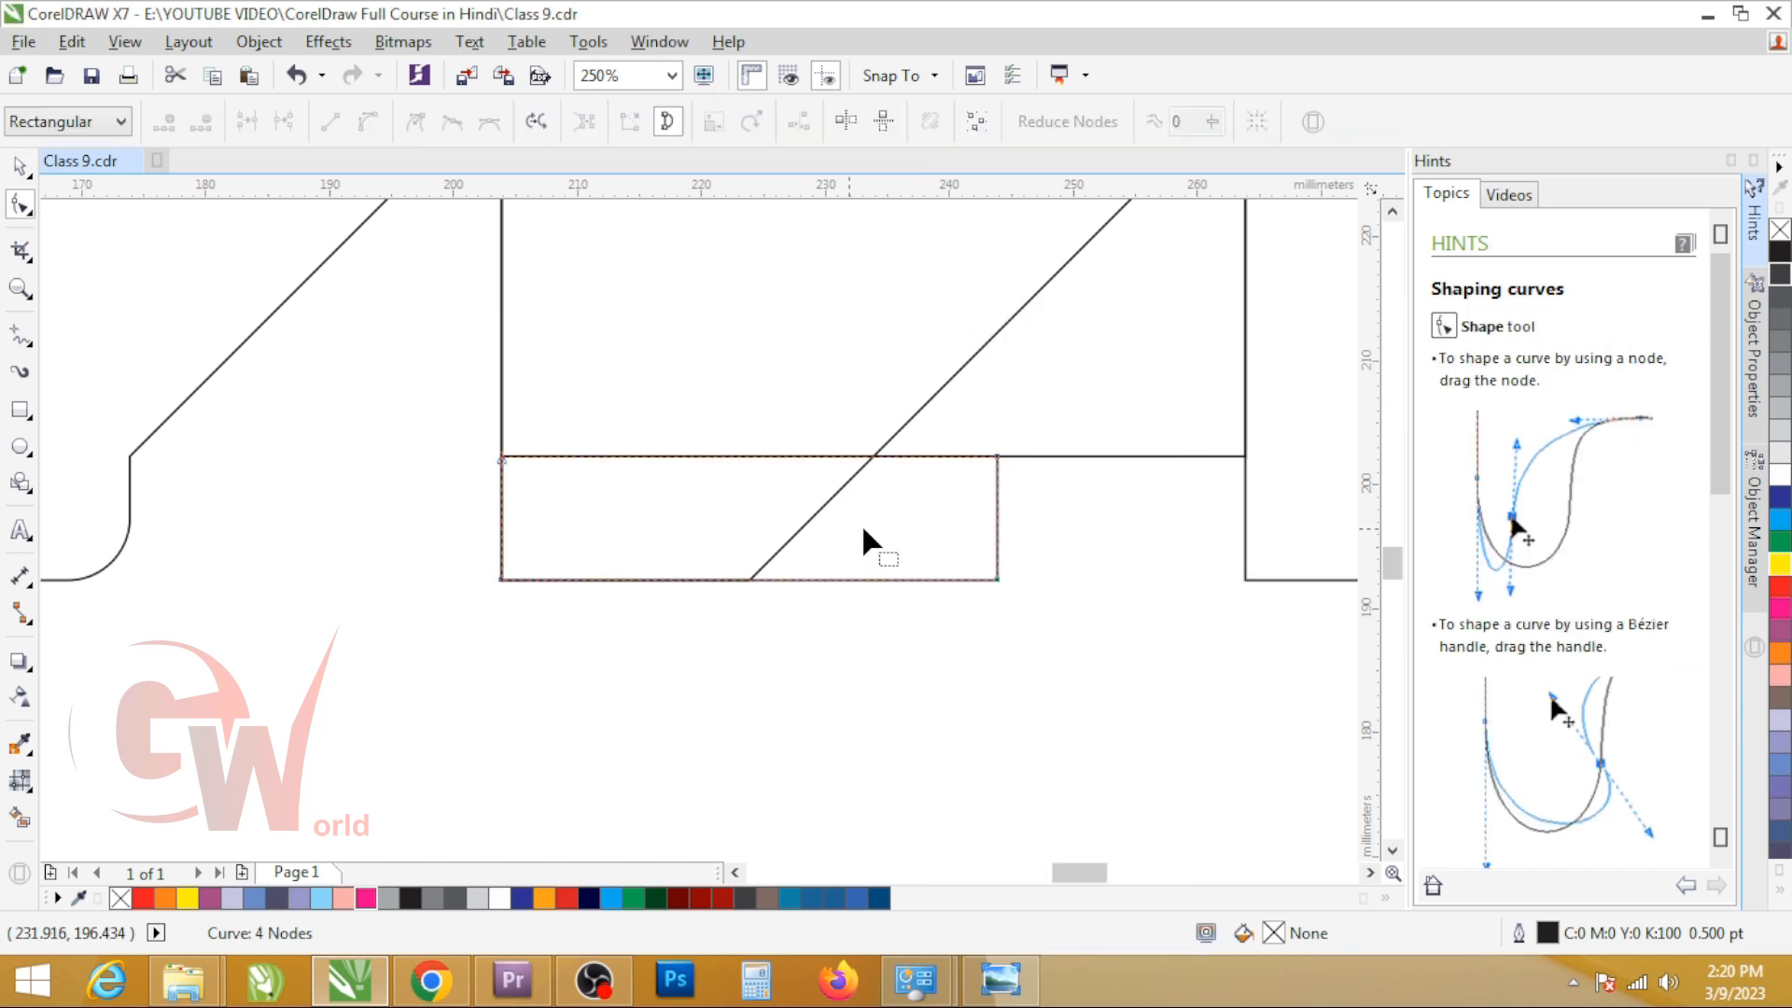
left_click_drag(997, 457, 876, 457)
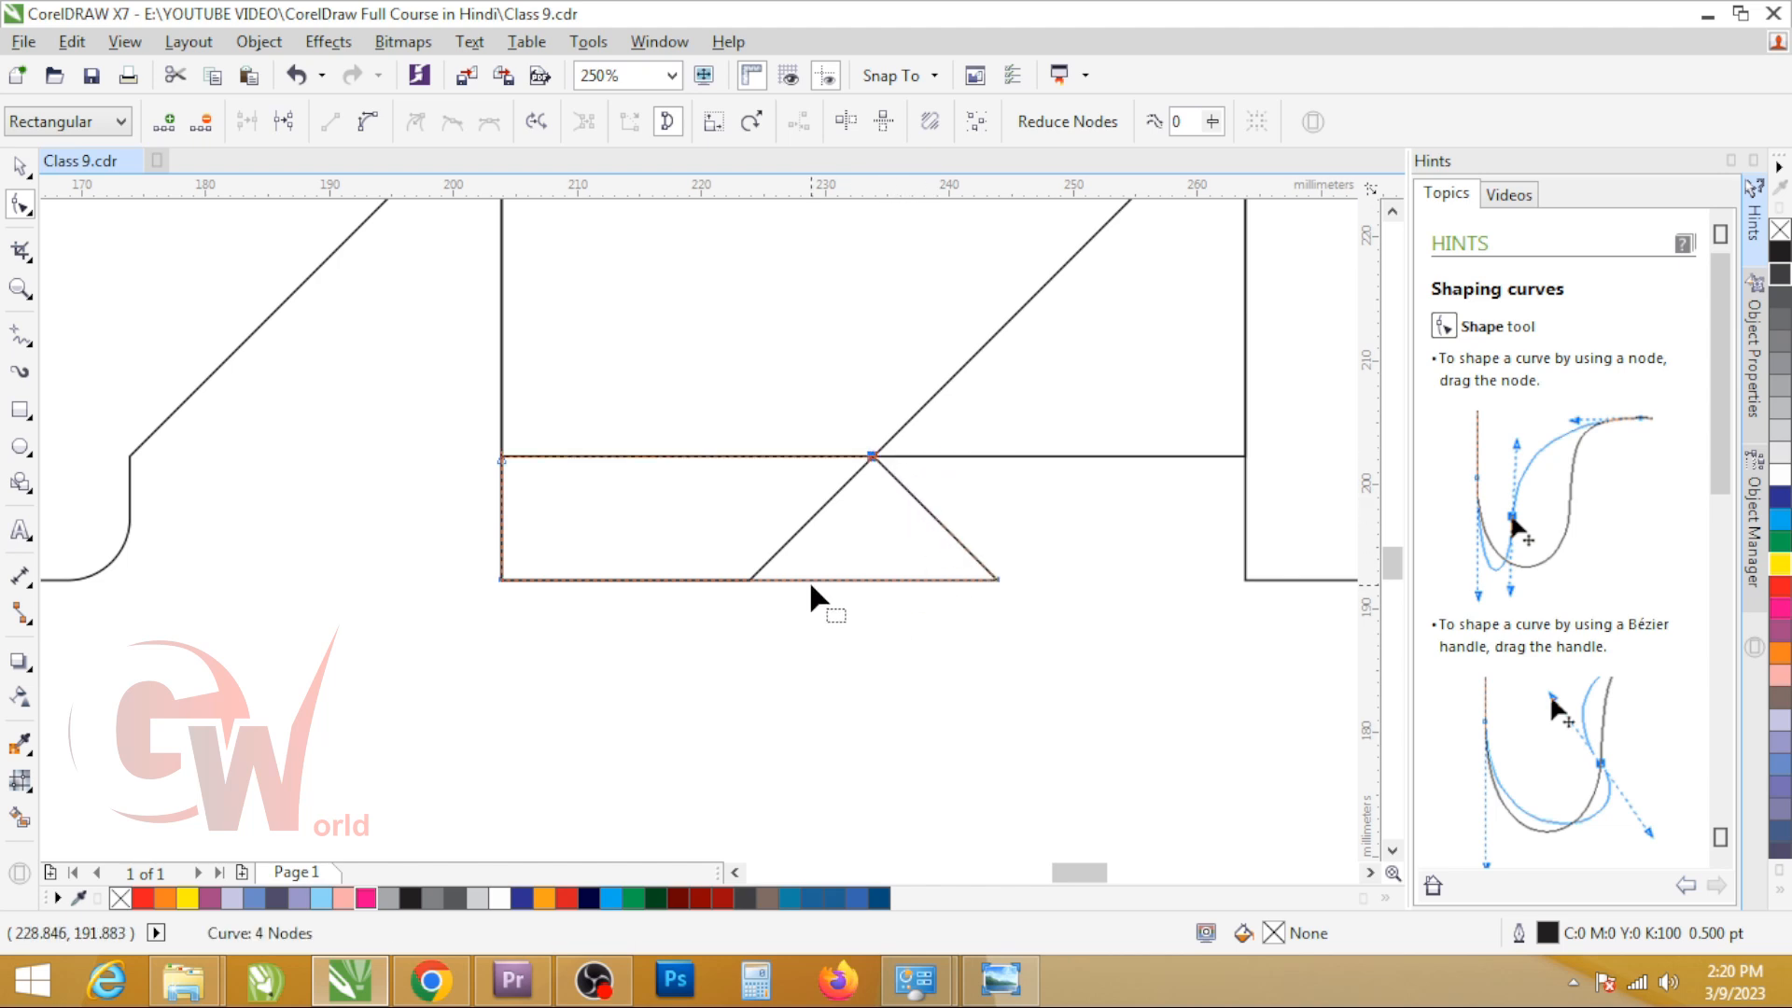
Step: Round the tab's pointed lower corner by adding a node on each adjoining edge, converting the segments to curves and deleting the corner node
double_click(924, 505)
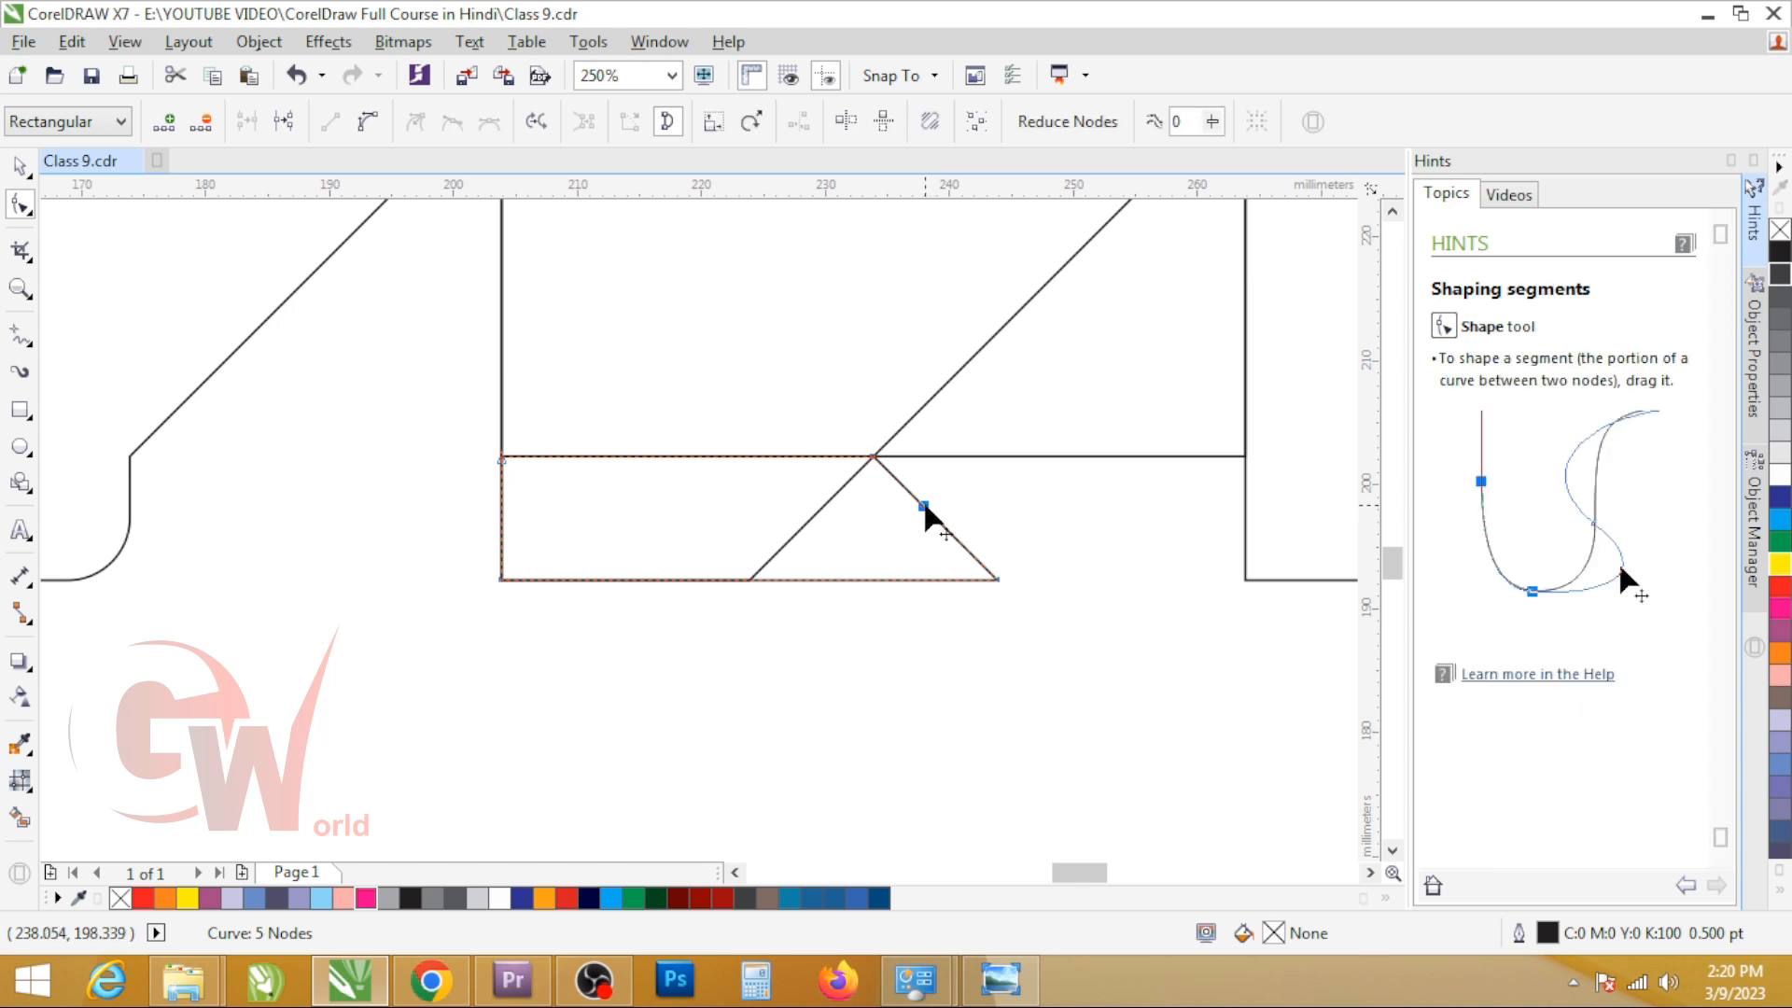
double_click(892, 579)
left_click_drag(1047, 473, 881, 644)
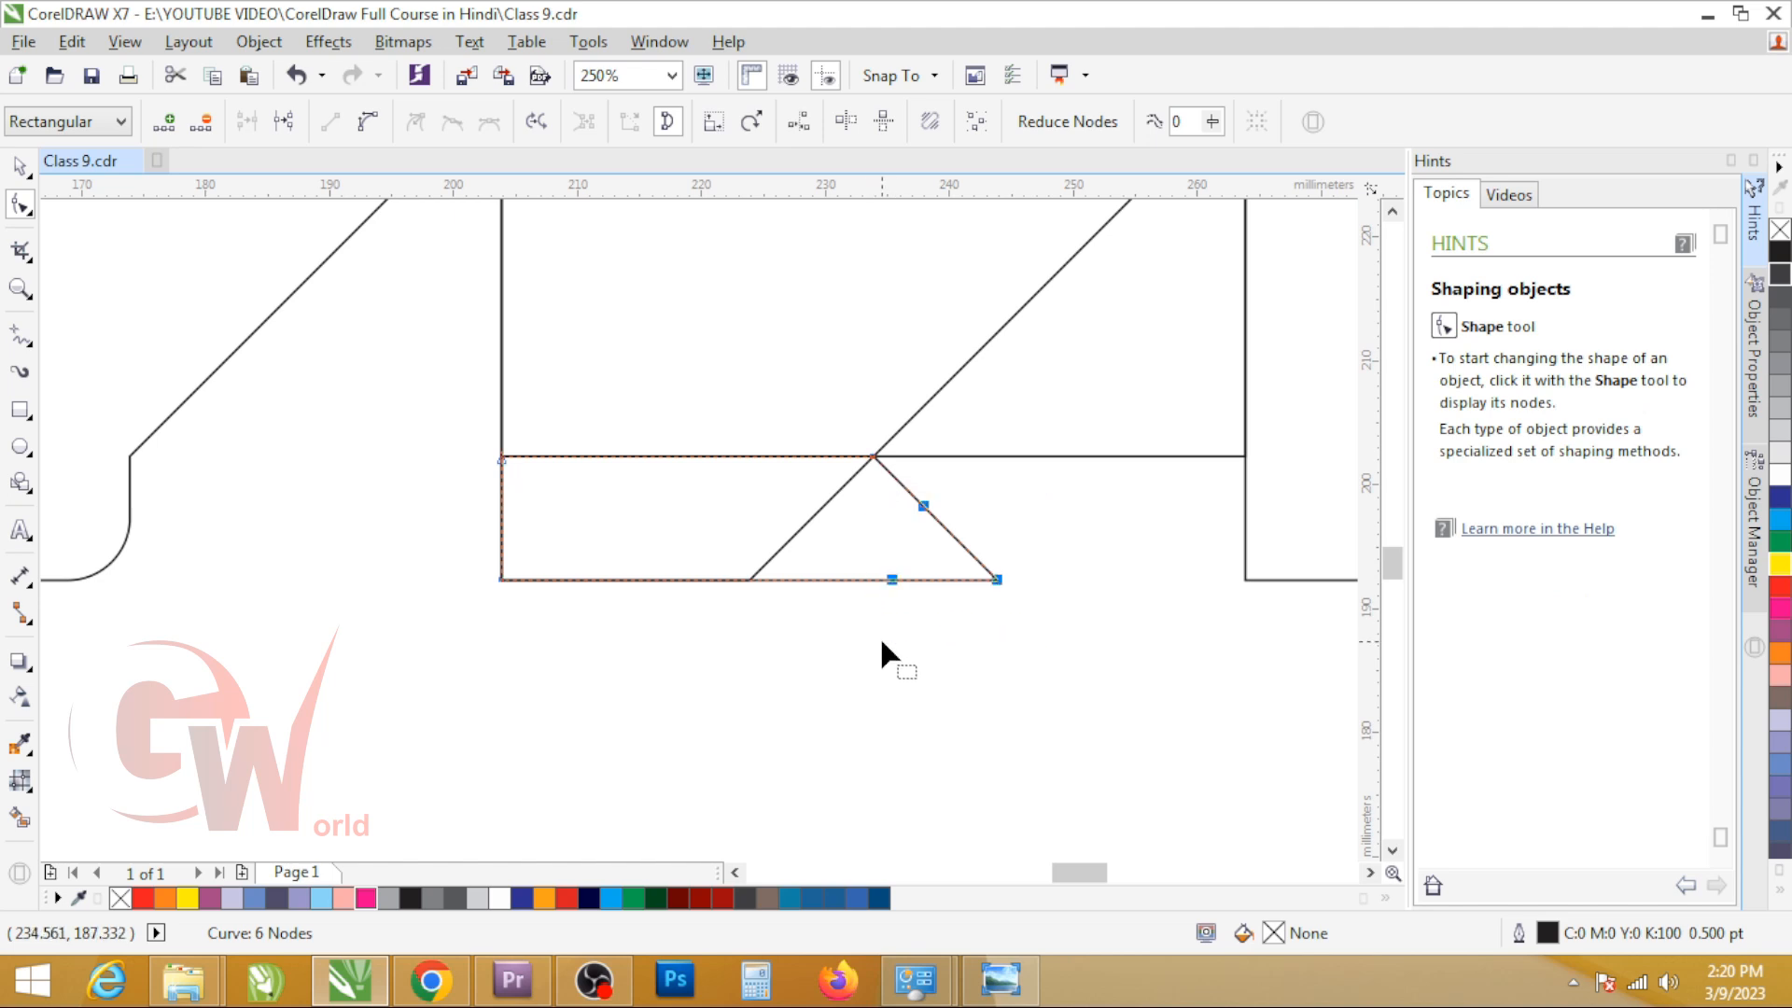
left_click(369, 121)
key("Delete")
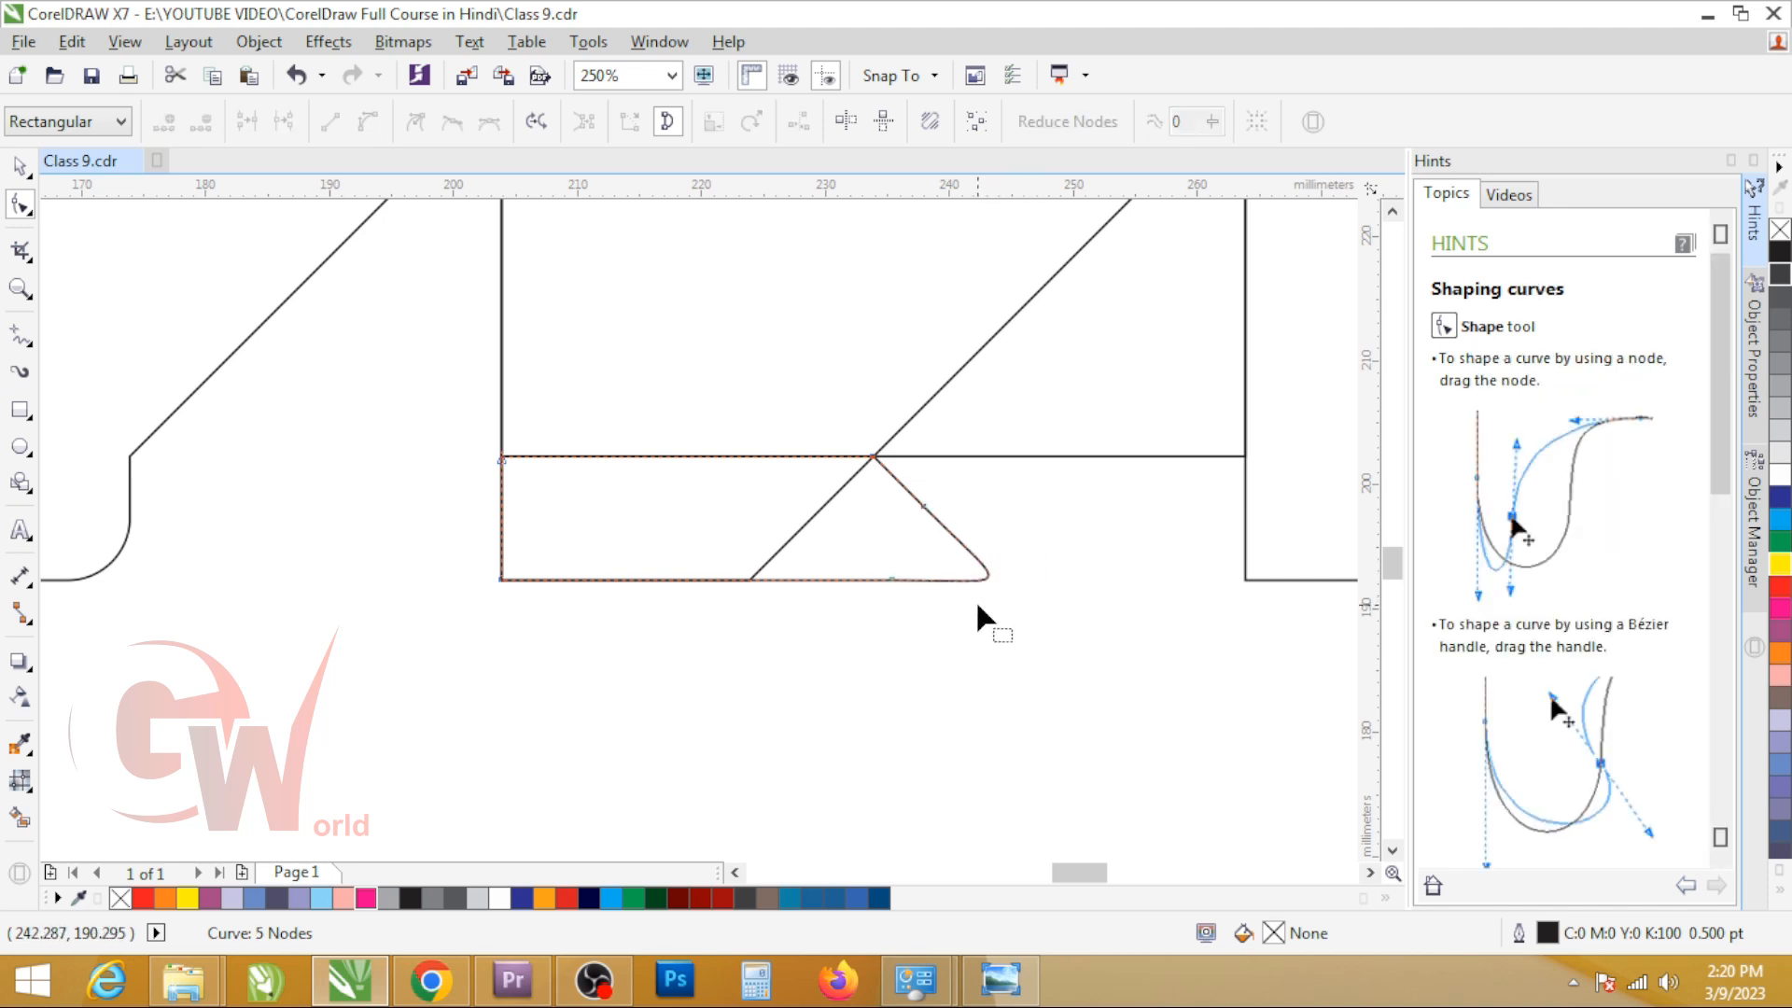
left_click(891, 581)
mouse_move(1010, 592)
left_mouse_down()
mouse_move(952, 534)
mouse_move(959, 588)
mouse_move(1006, 586)
left_mouse_up()
key("space")
Step: Move the 60 x 30 mm guide rectangle off the second bottom flap and delete it
left_click(1037, 426)
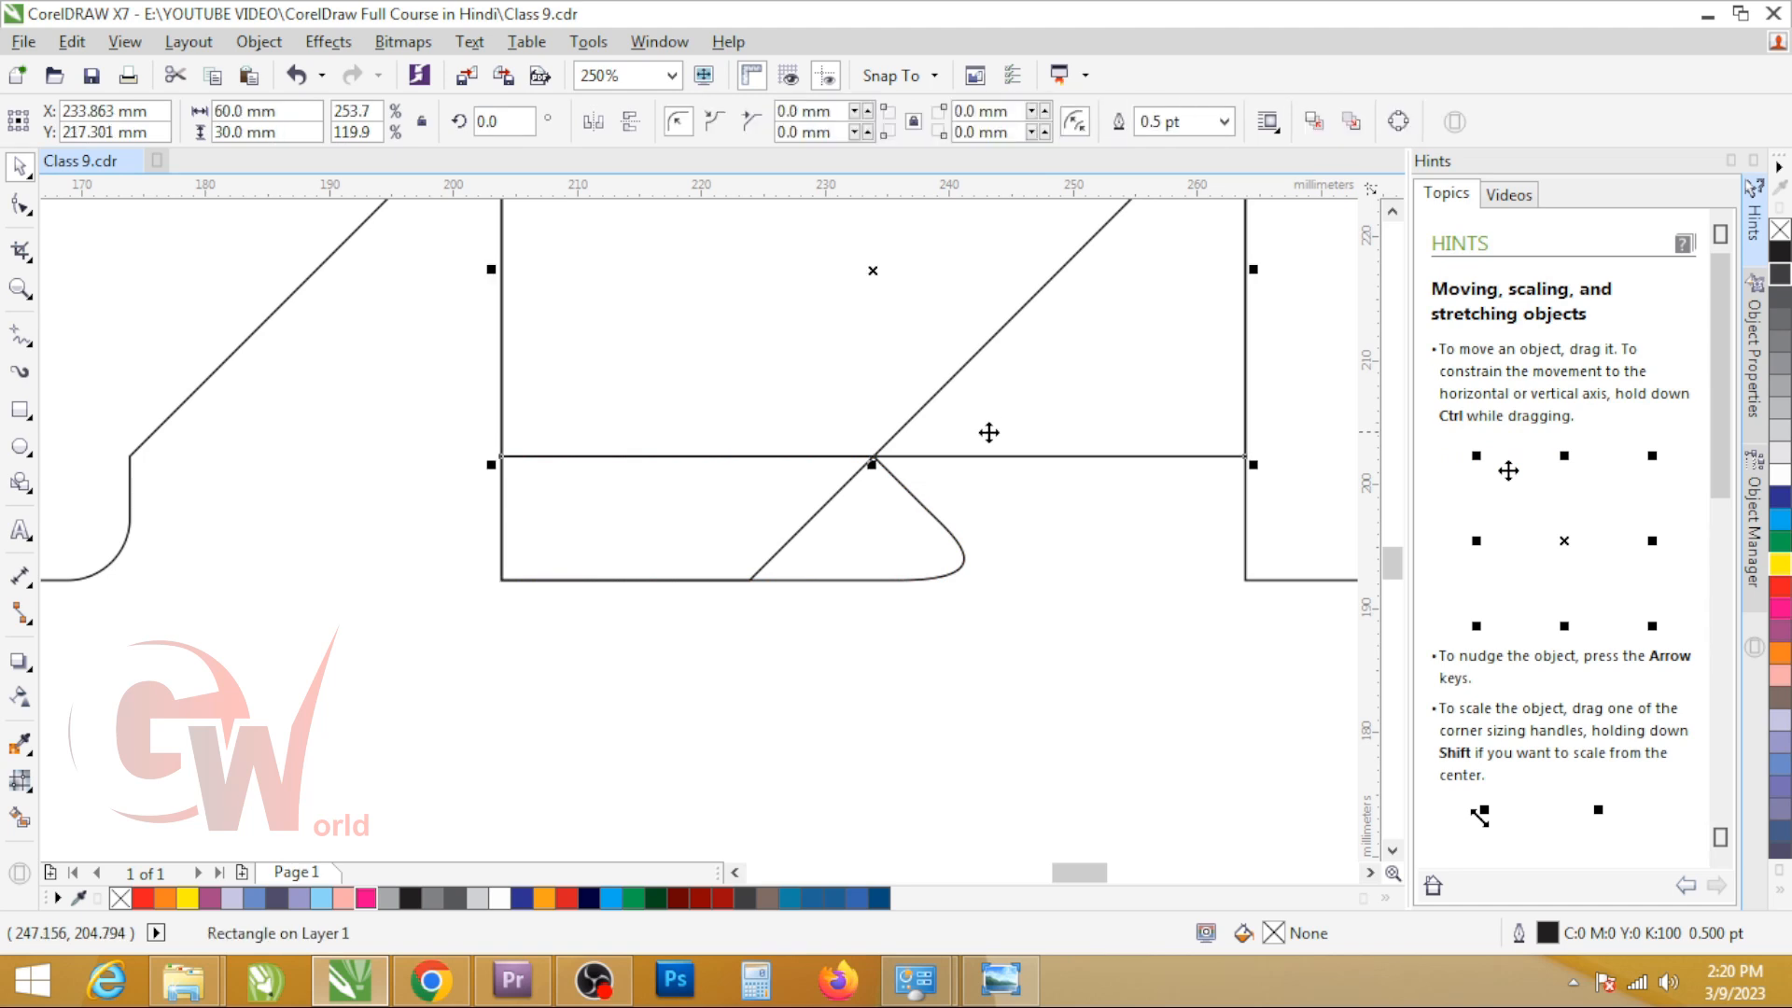
scroll(1032, 432, "down", 4)
left_click_drag(1032, 432, 966, 726)
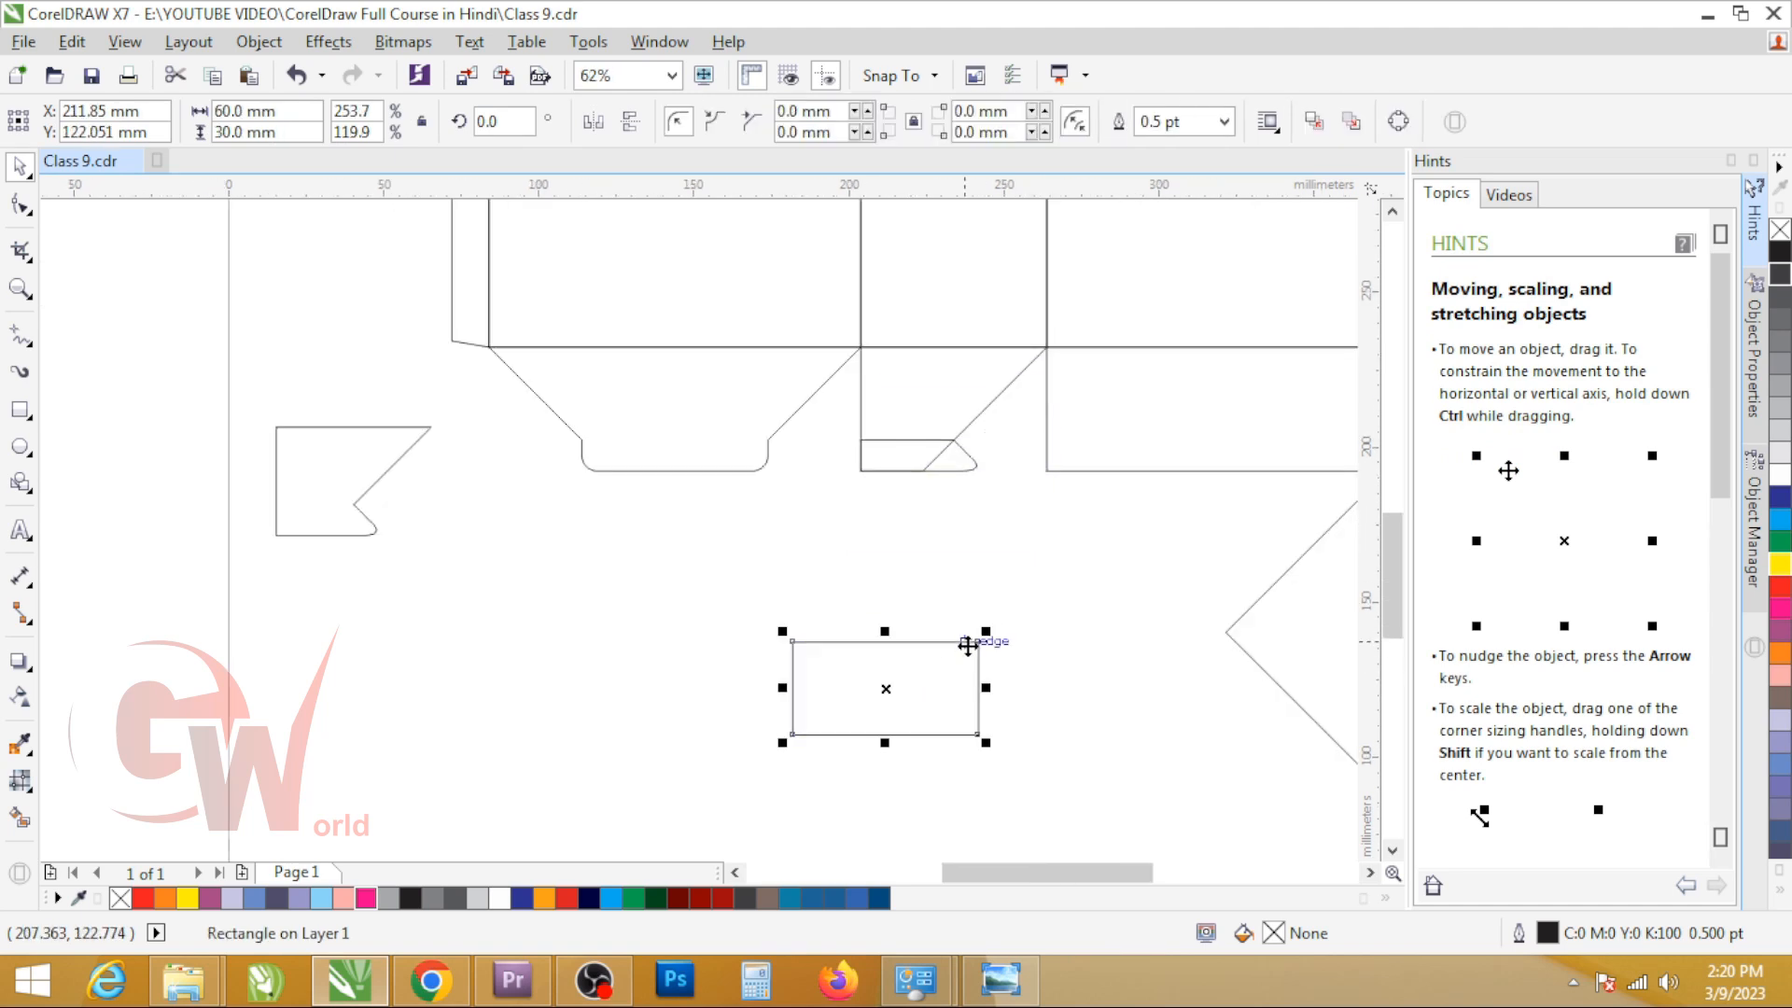
key("Delete")
Step: Weld the rounded tab to the second bottom flap
scroll(954, 457, "up", 2)
left_click(975, 469)
left_click(824, 285, "shift")
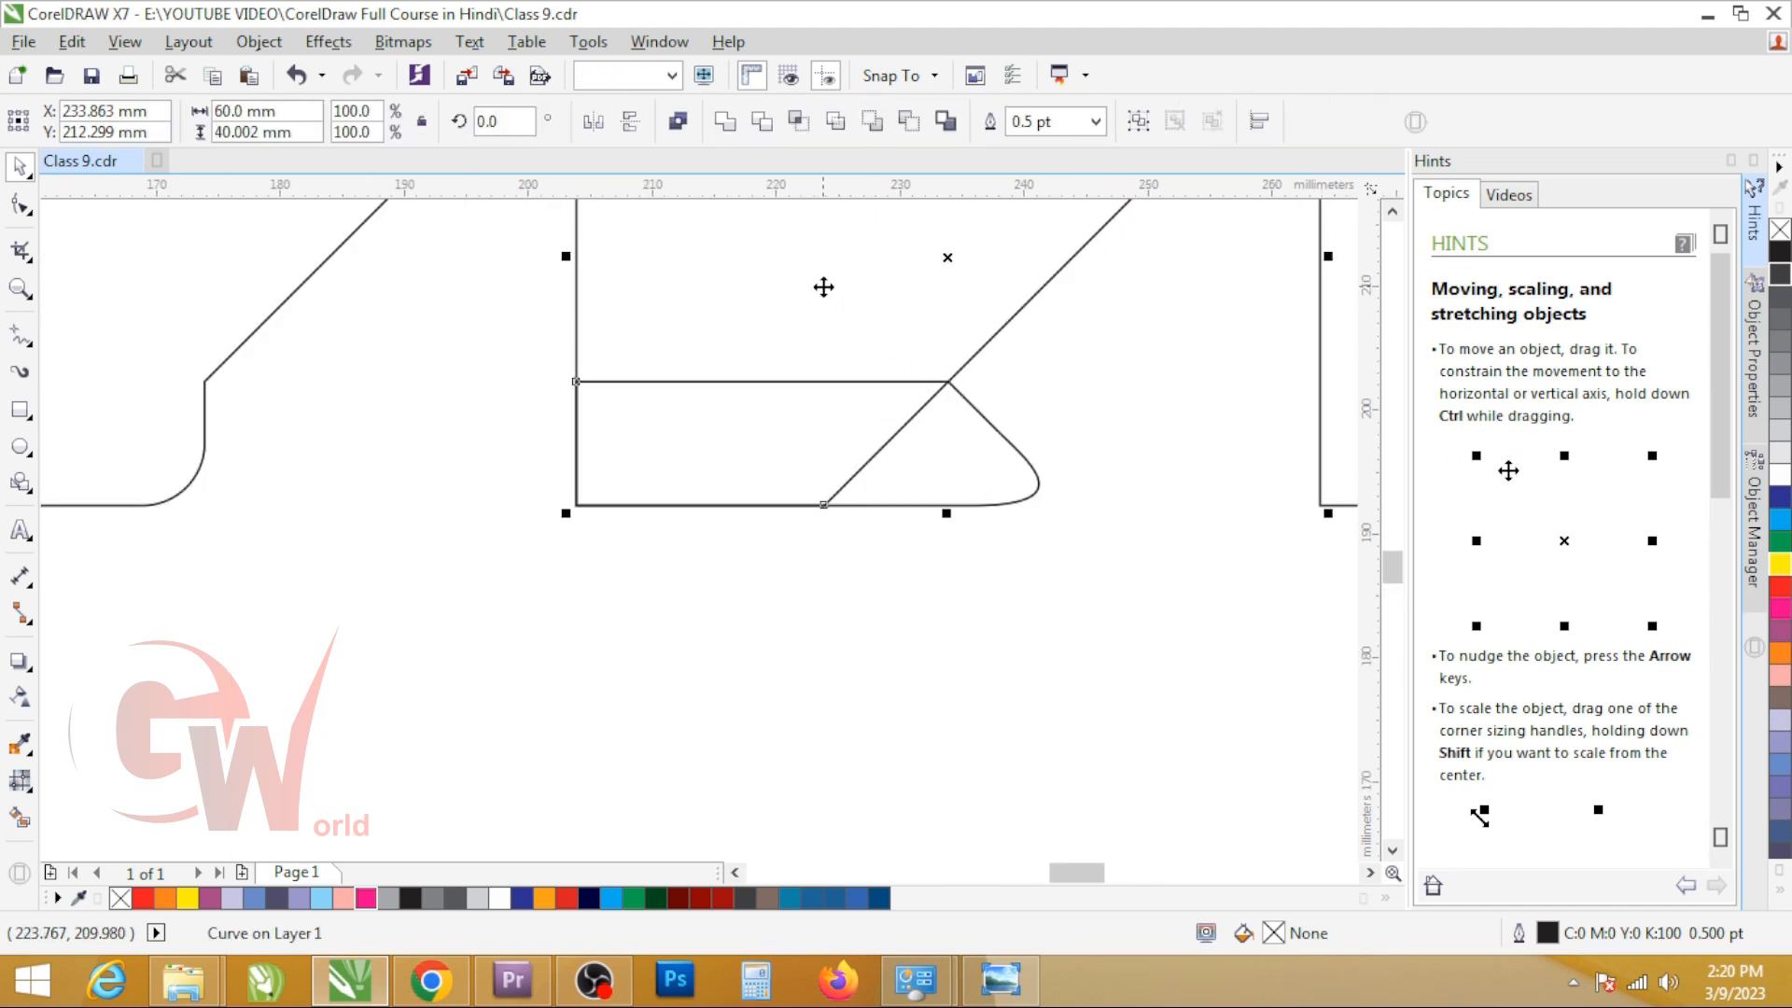
left_click(727, 121)
scroll(819, 518, "down", 2)
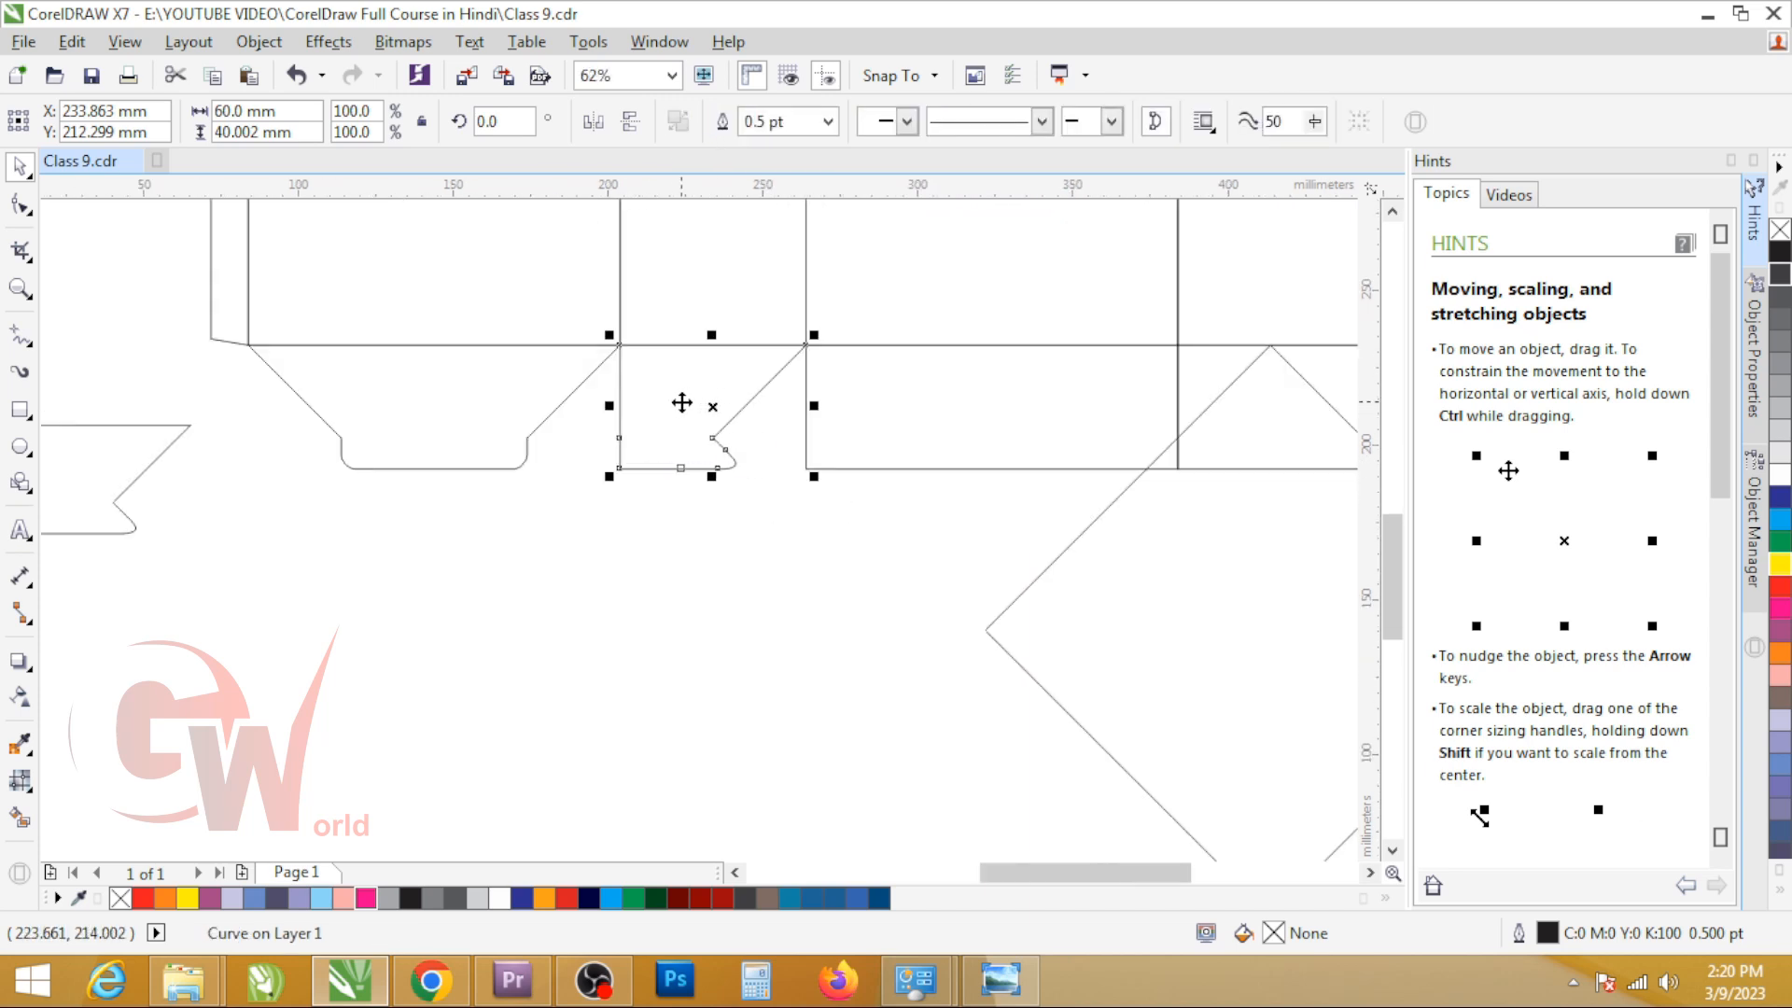
Step: Move the rotated square farther right, clear of the dieline, and delete the plain bottom flap beneath the fourth panel
scroll(991, 585, "down", 2)
left_click(1080, 564)
left_click_drag(1080, 564, 1255, 626)
left_click(1128, 520)
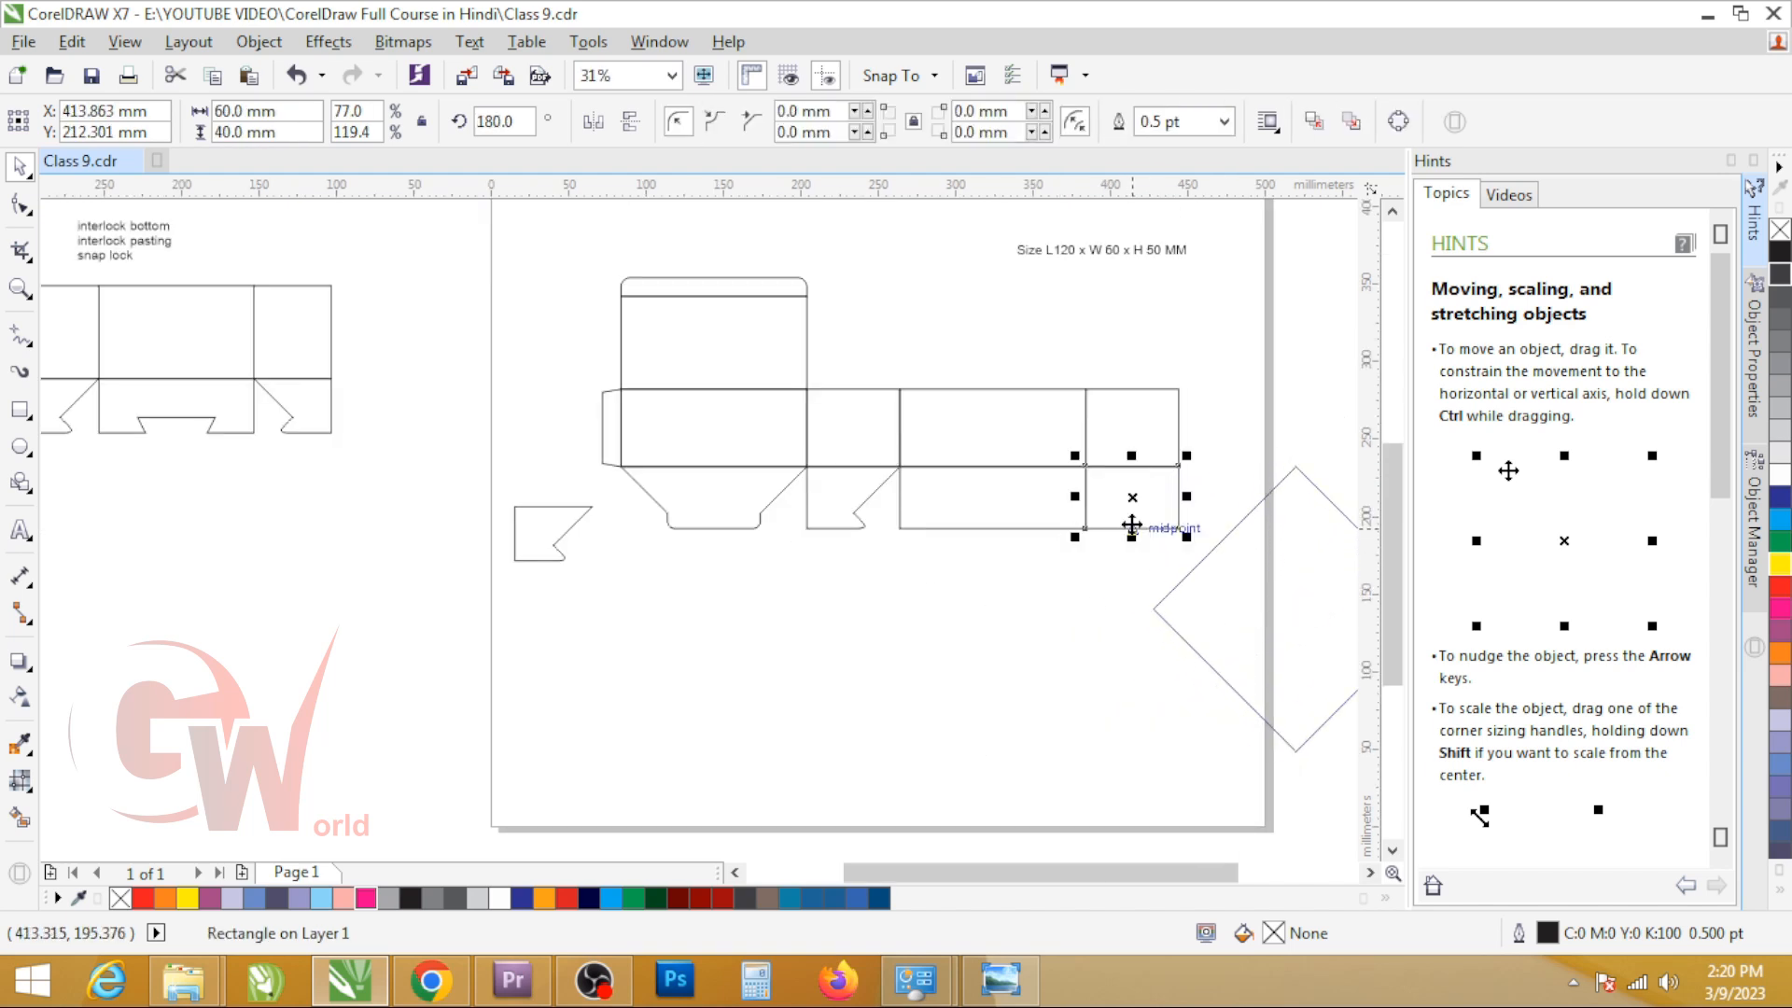
scroll(936, 506, "up", 2)
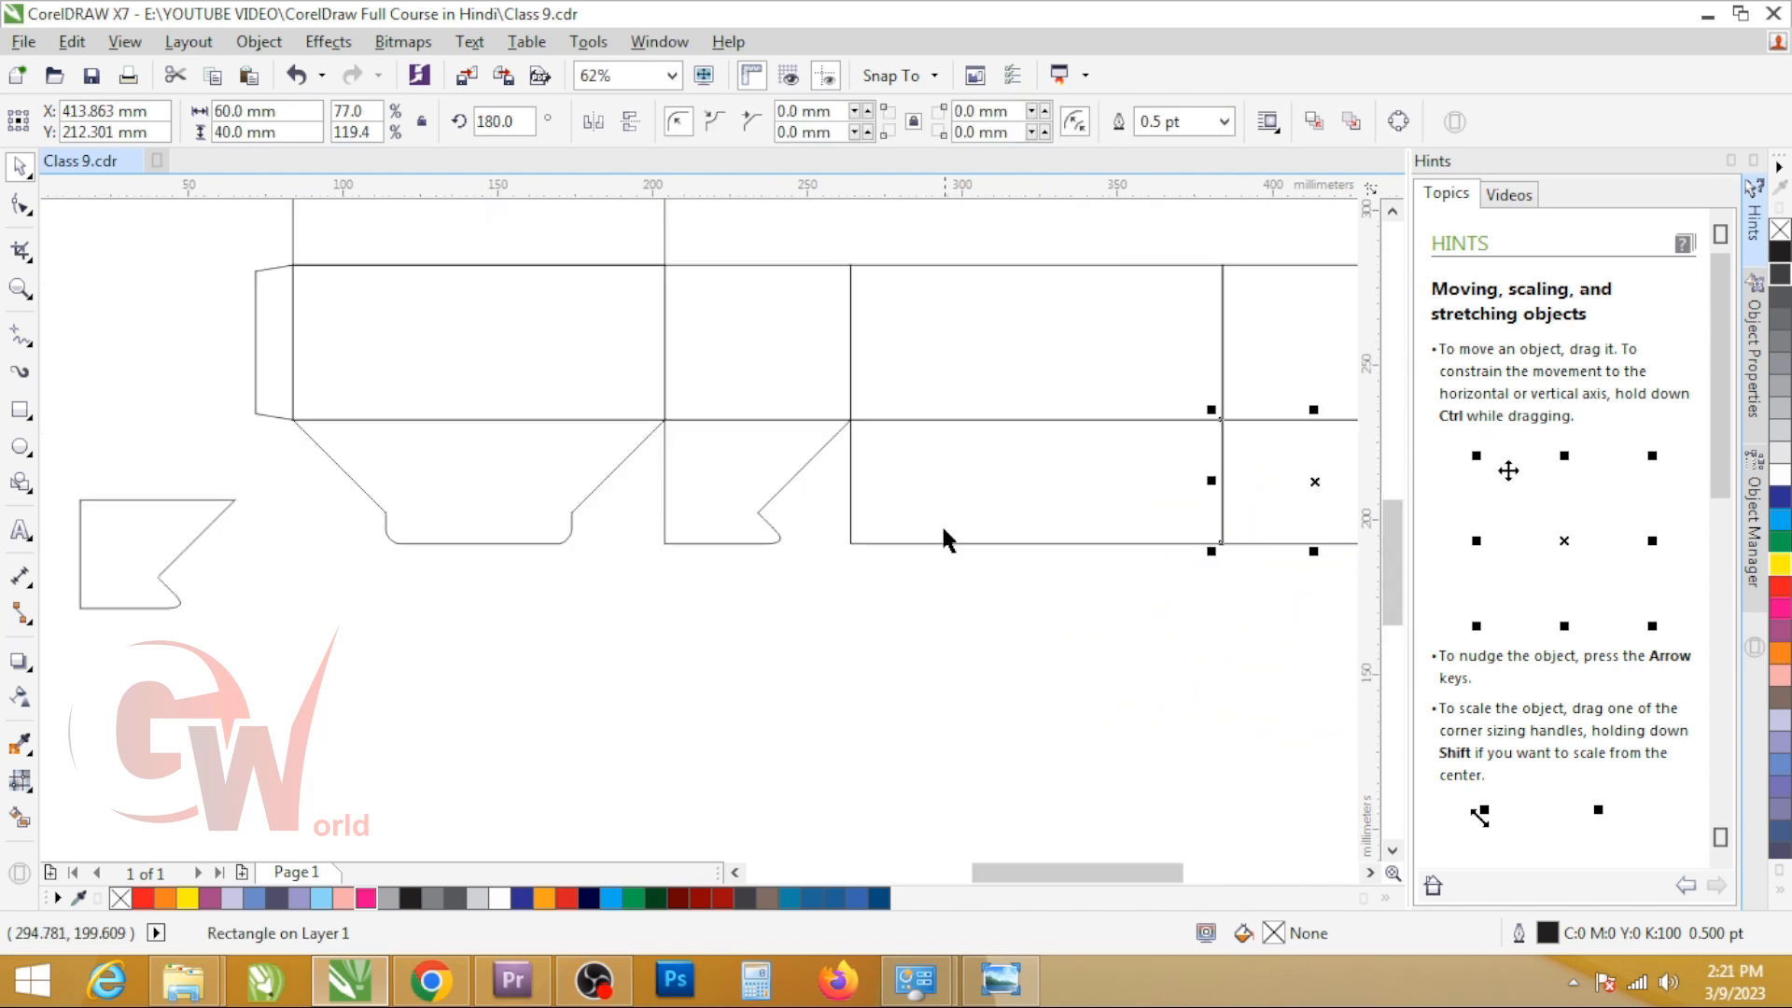
Step: Try to place a mirrored copy of the second bottom flap beneath the third panel
left_click(680, 477)
left_click_drag(654, 479, 975, 530)
scroll(975, 523, "down", 2)
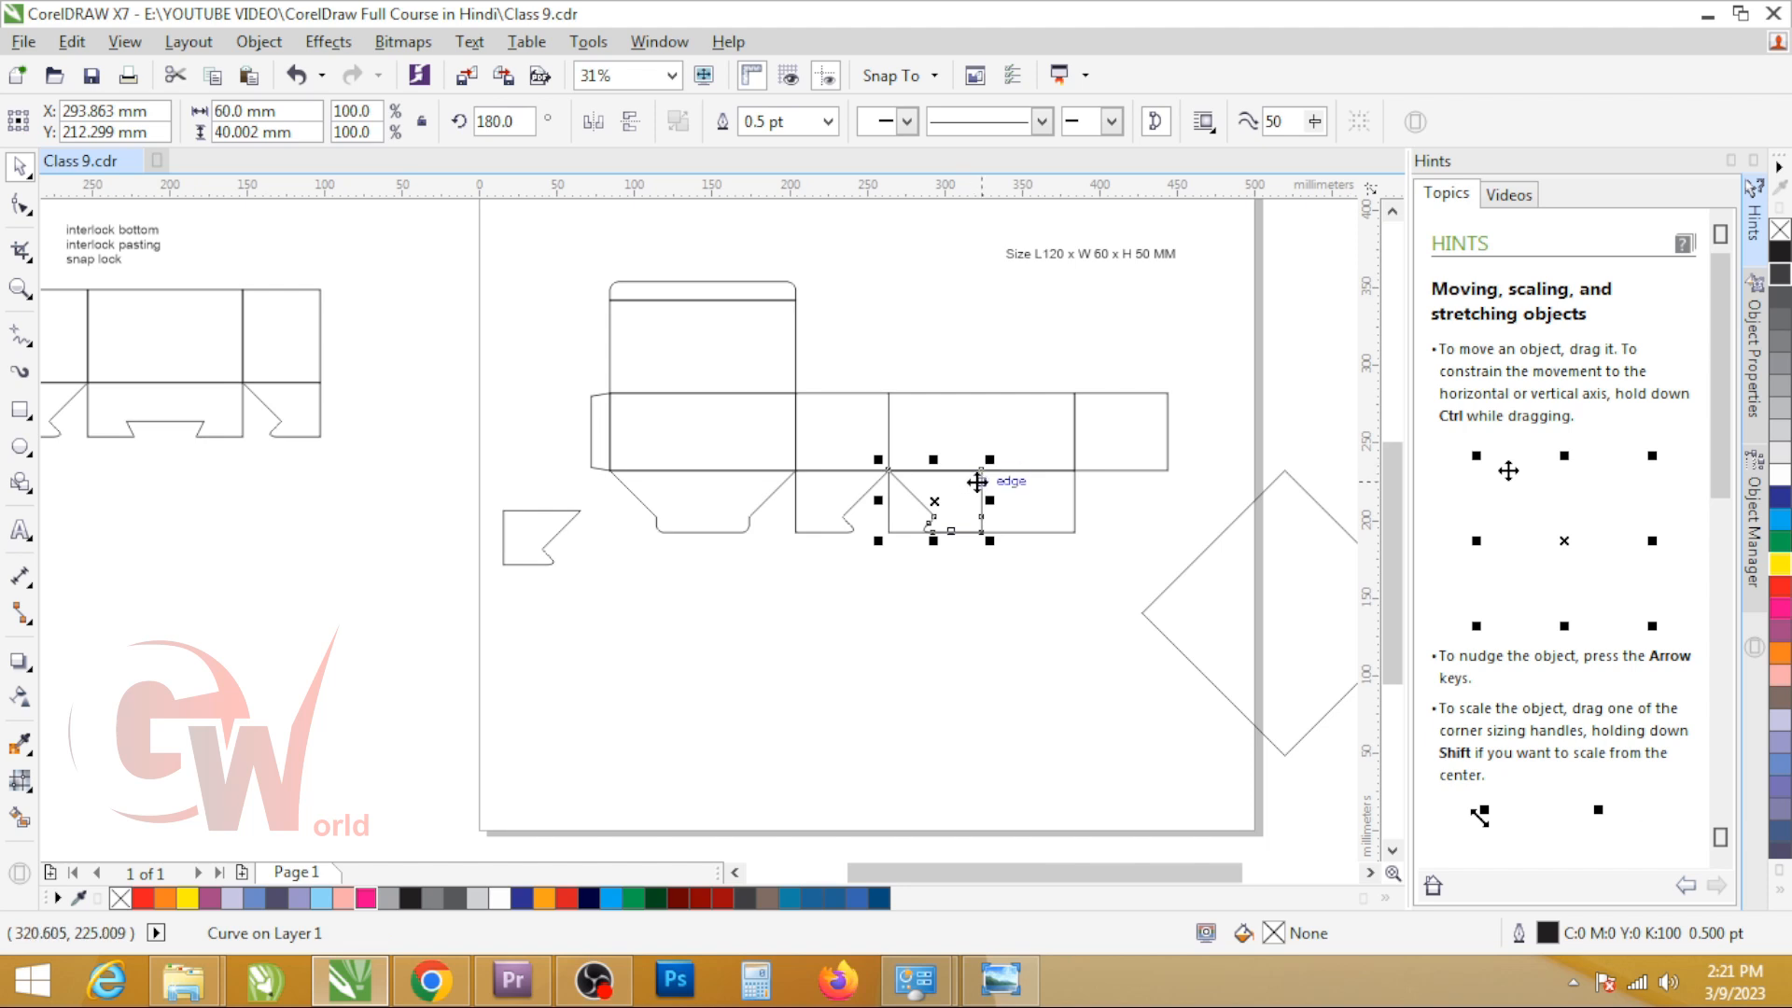
key("ctrl+z")
left_click_drag(789, 504, 907, 520)
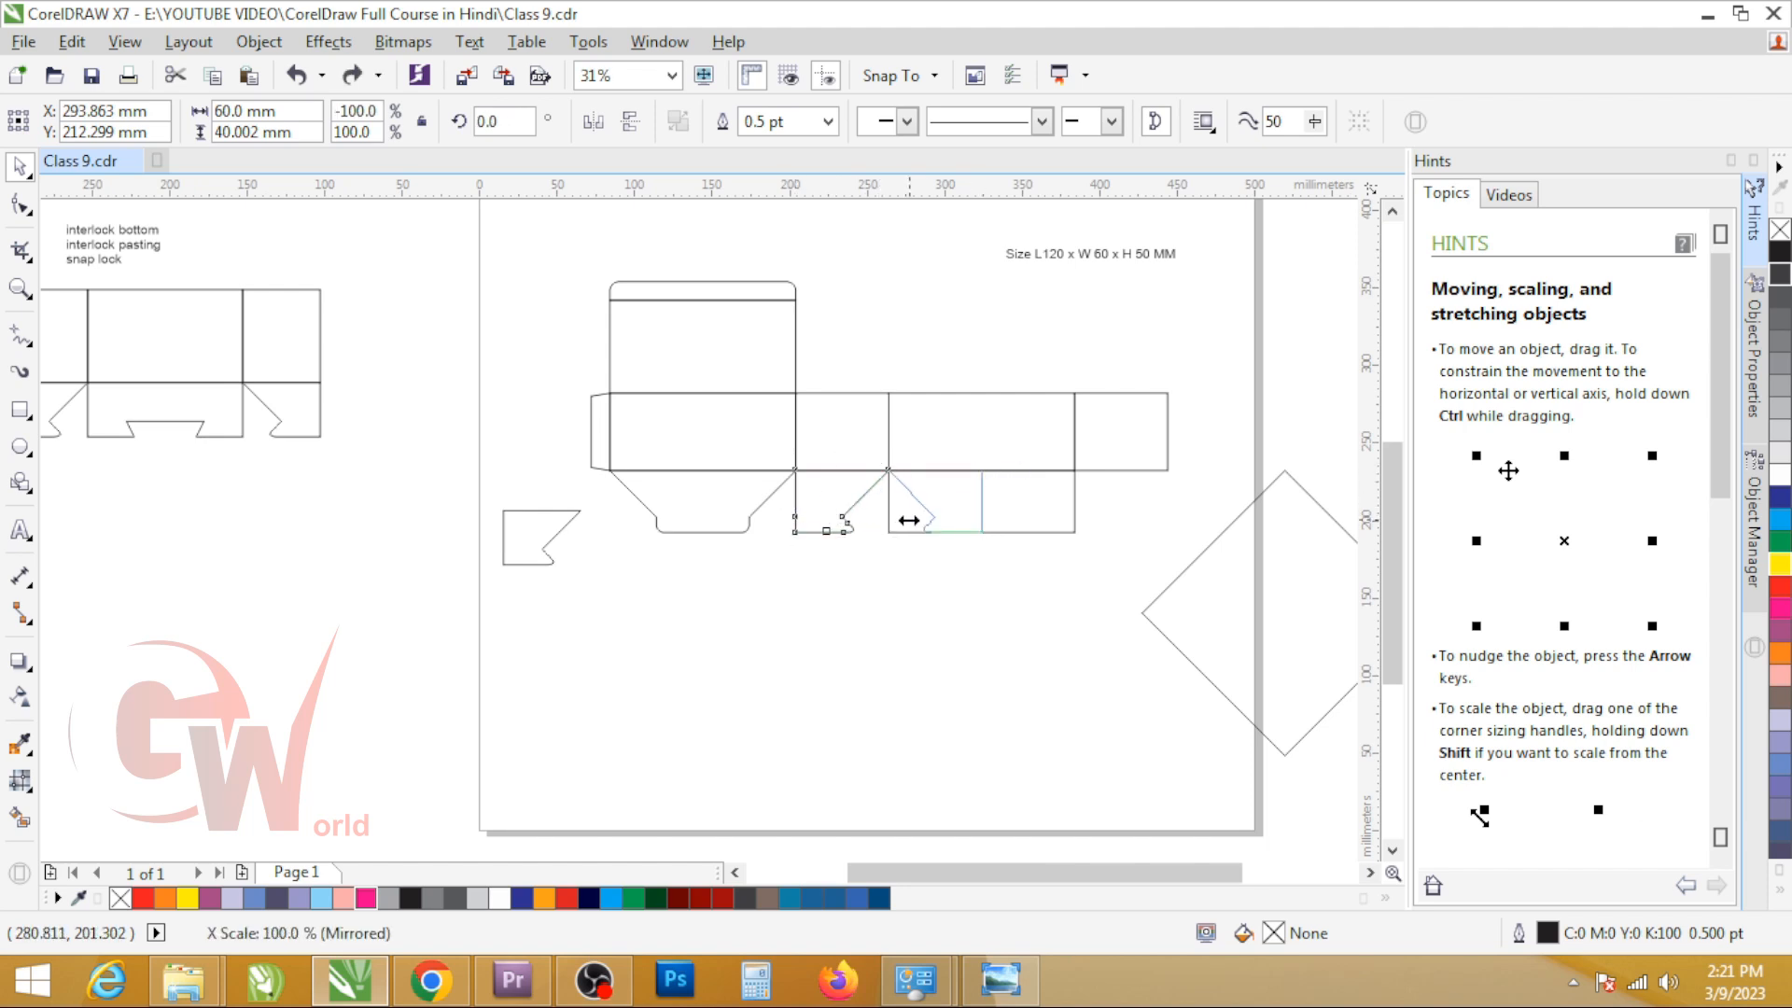
Step: Place a copy of the second bottom flap beneath the fourth panel and mirror it horizontally
left_click_drag(909, 519, 1114, 509)
key("ctrl+z")
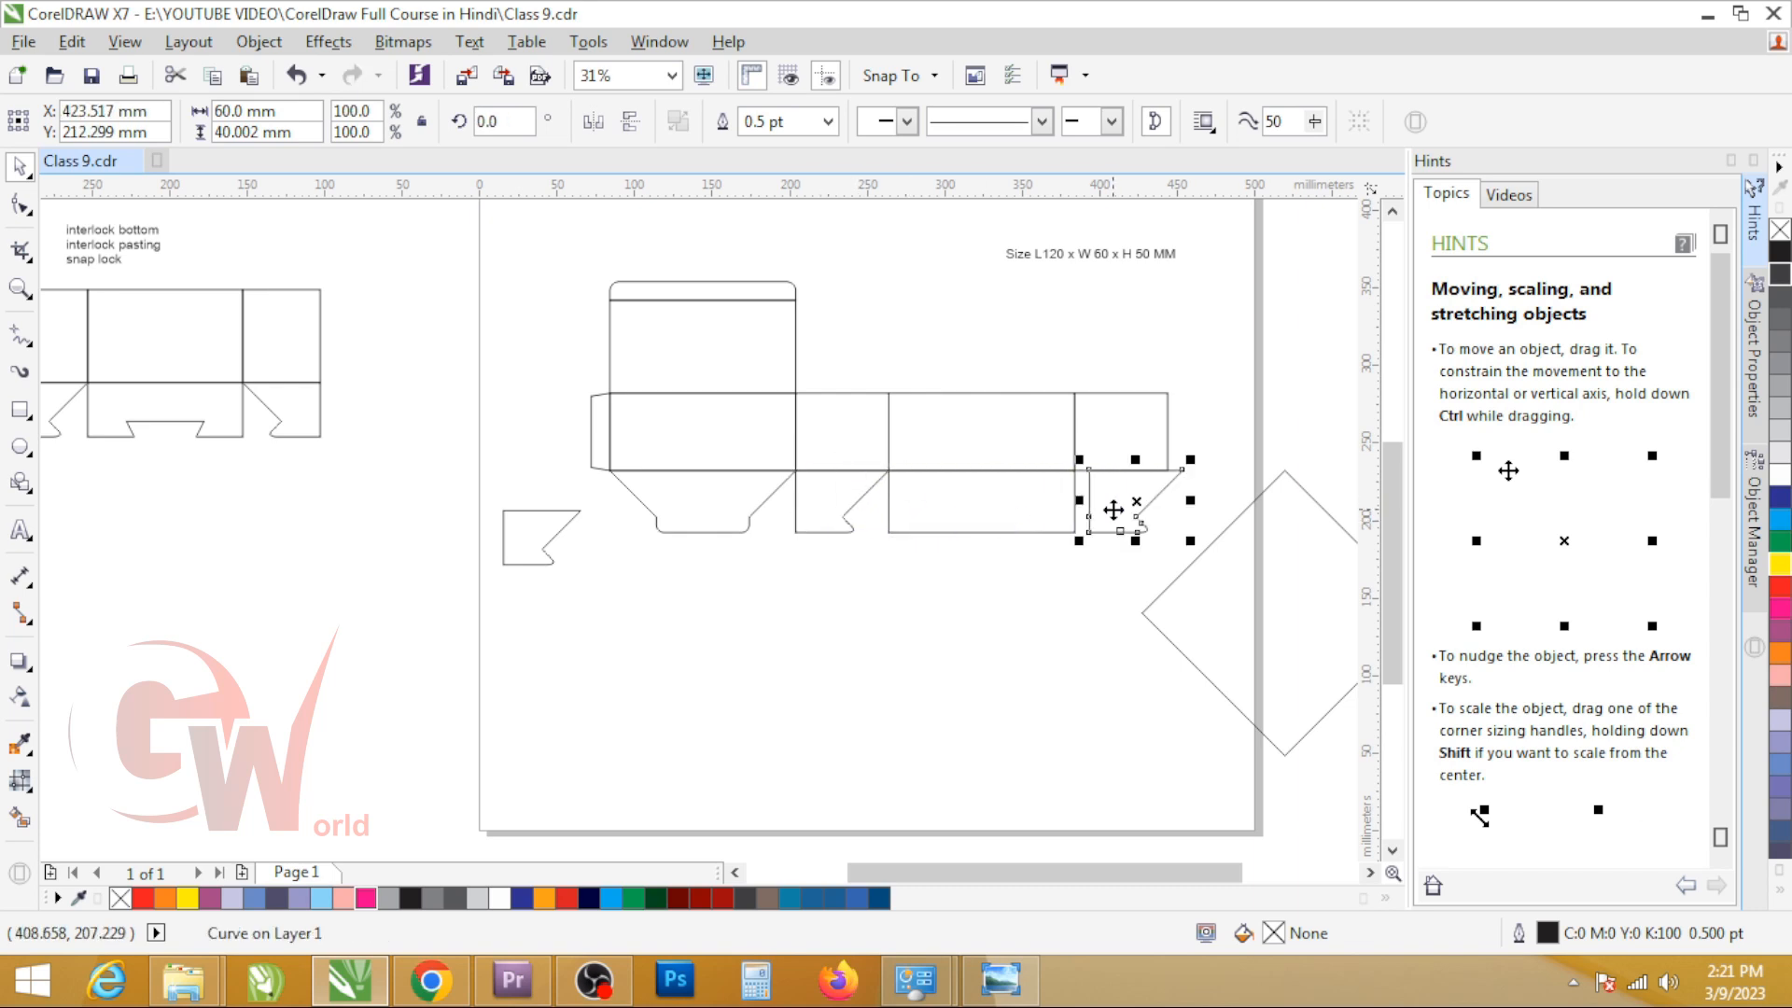
left_click(592, 136)
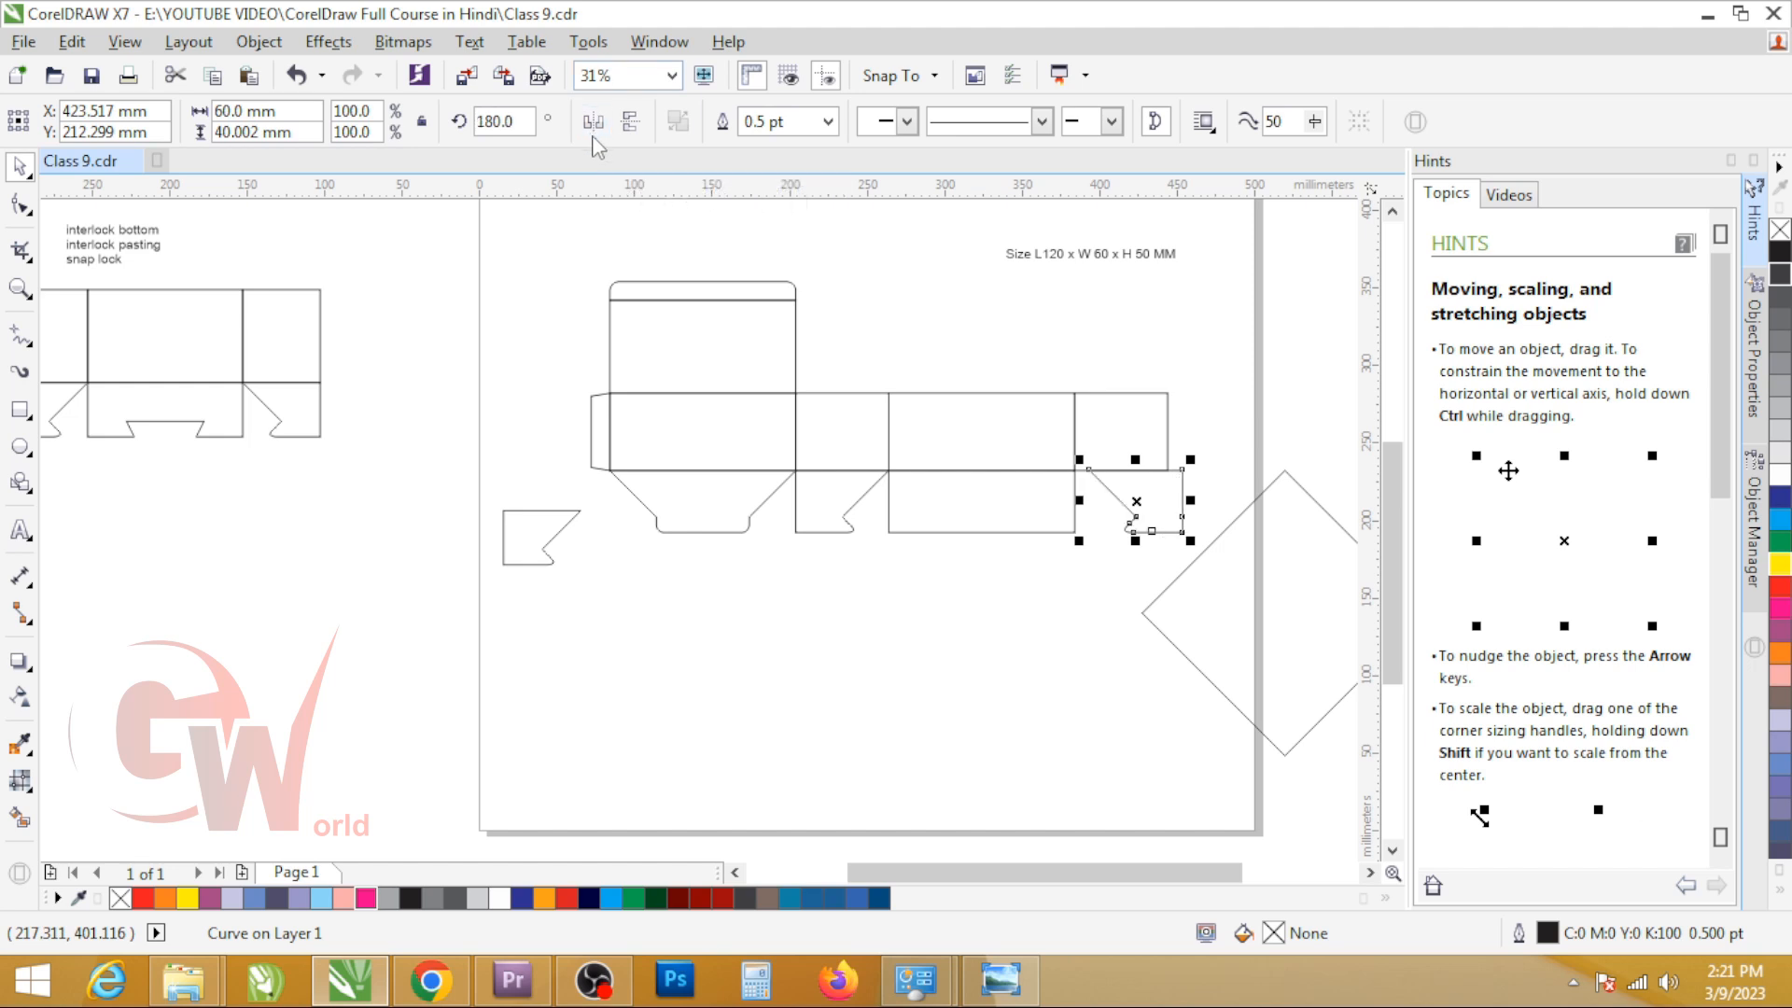
Step: Align the mirrored flap to the horizontal centre of the fourth panel
left_click(1111, 434, "shift")
key("c")
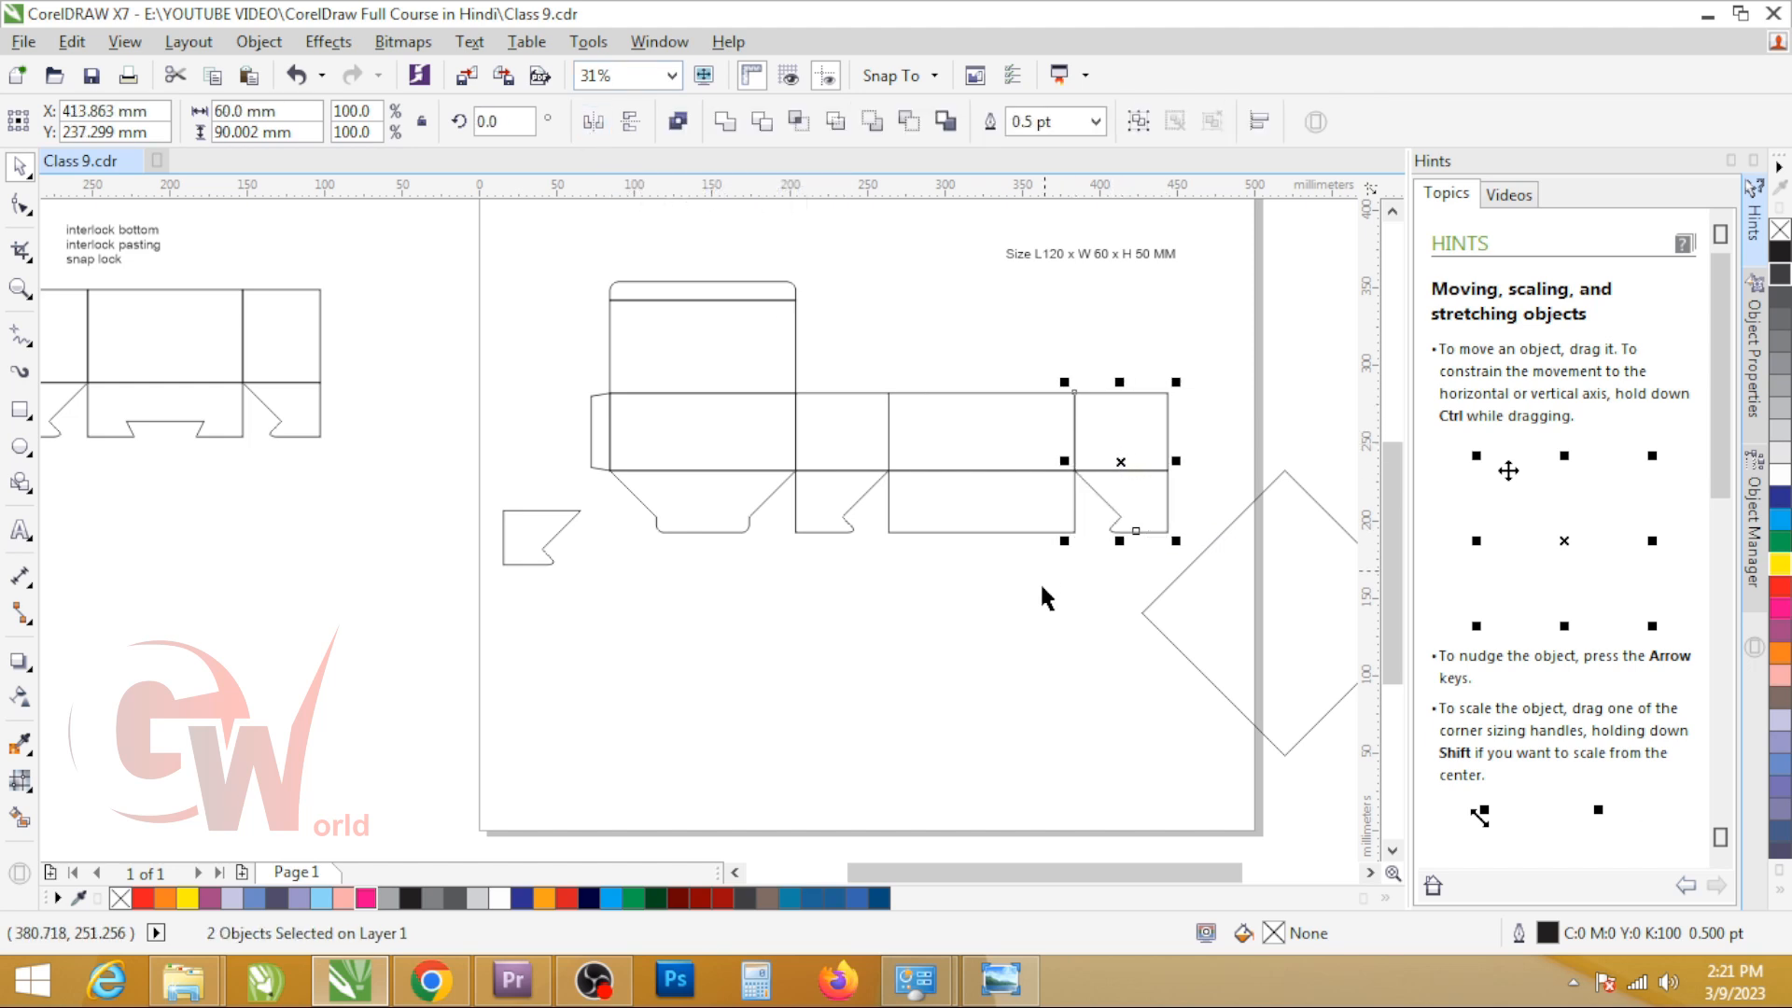
left_click(1042, 635)
Step: Discard the leftover copied flap and place a copy of the reference dieline's notched third bottom flap below the new third flap
left_click(1157, 614)
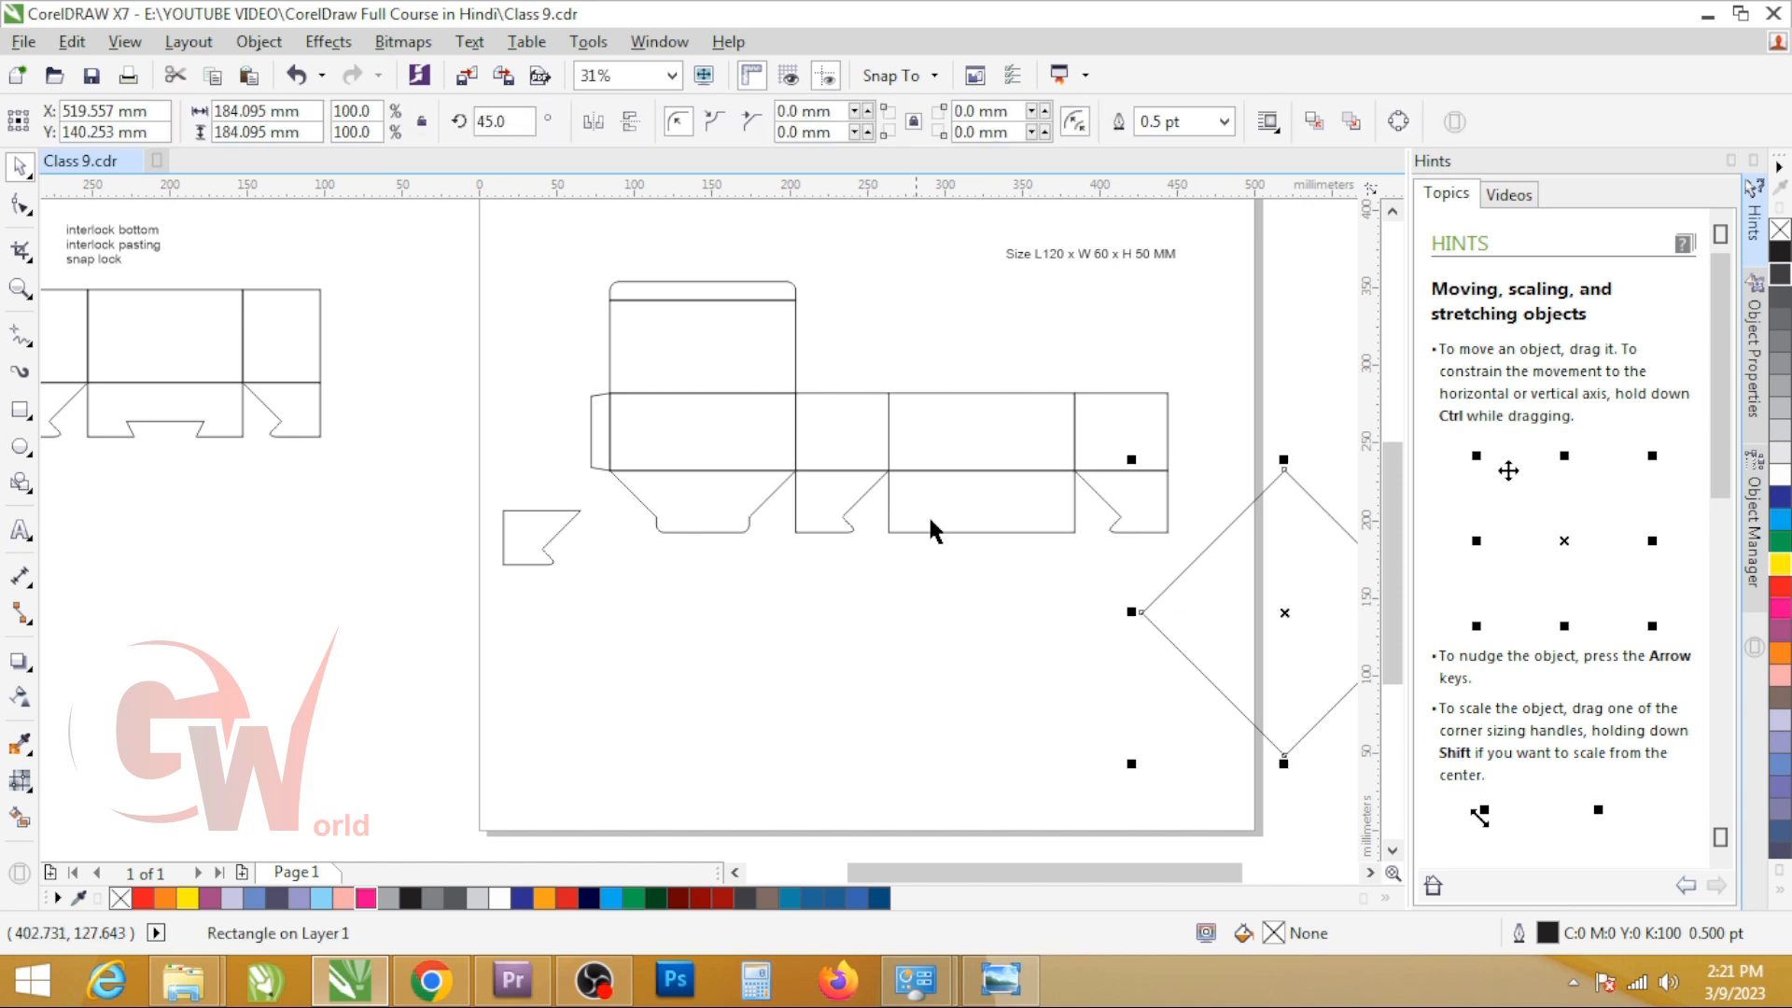
scroll(979, 480, "up", 1)
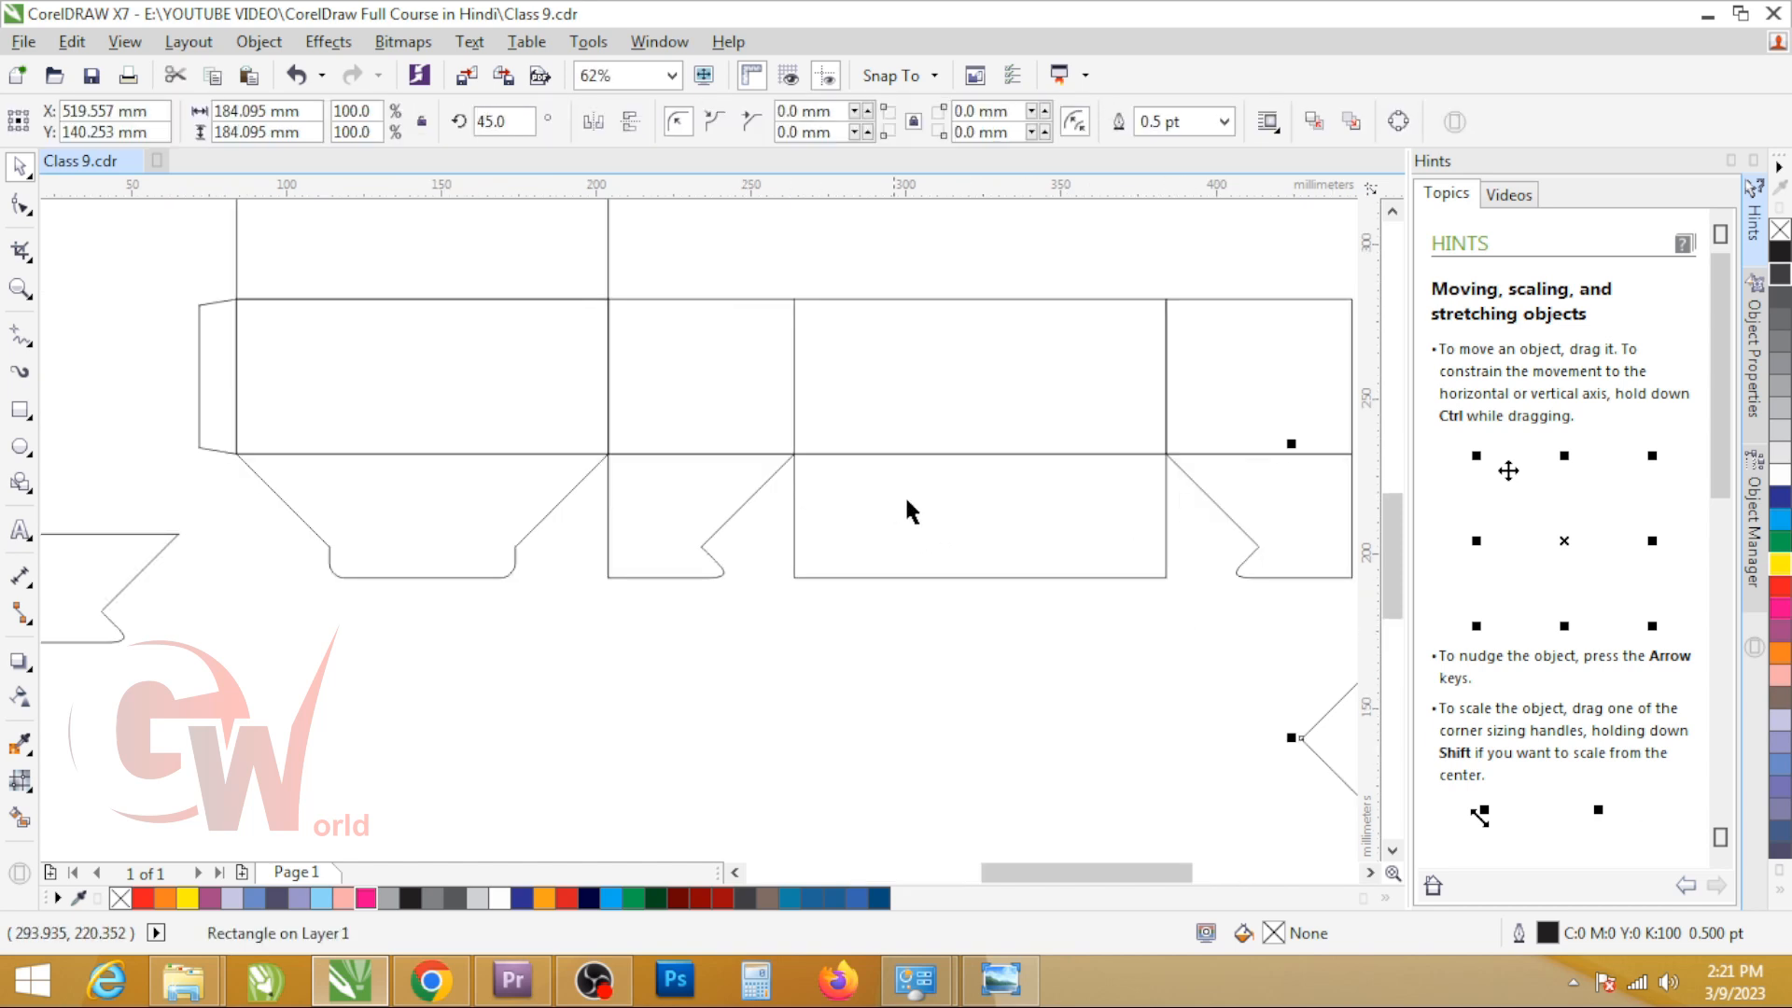
scroll(1023, 549, "down", 2)
left_click(753, 562)
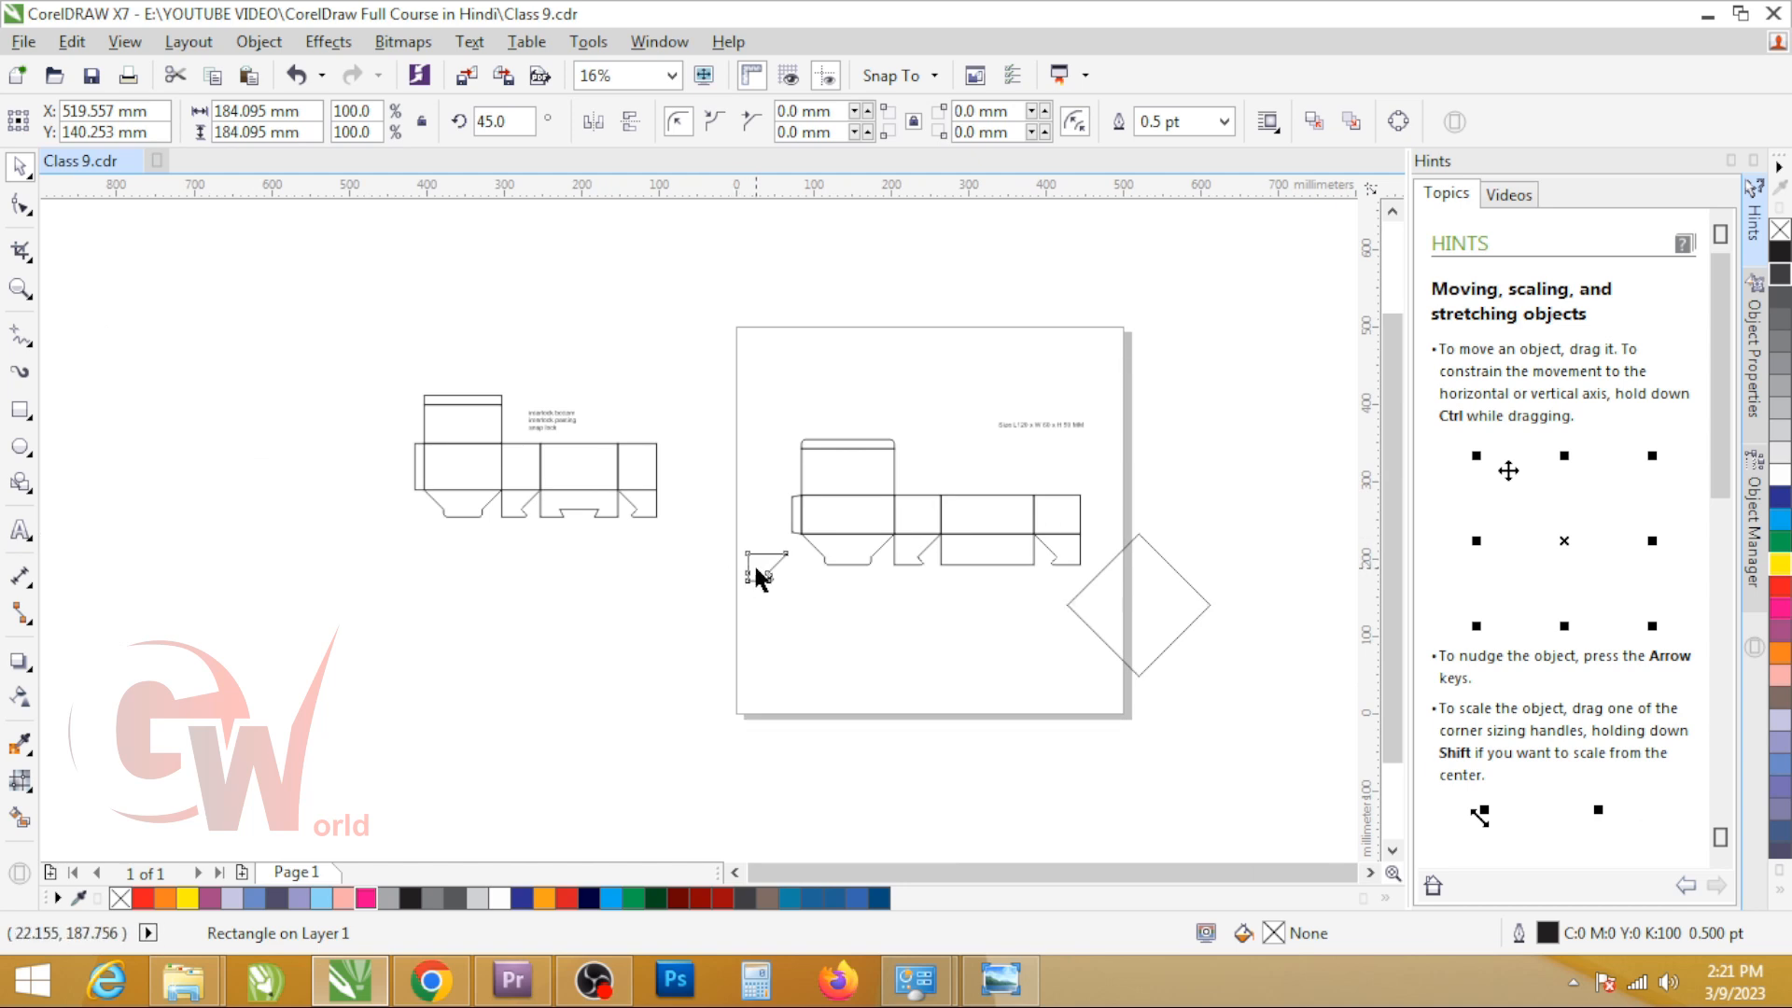
left_click(567, 520)
left_click_drag(568, 520, 1015, 606)
key("F2")
left_click_drag(773, 498, 1153, 653)
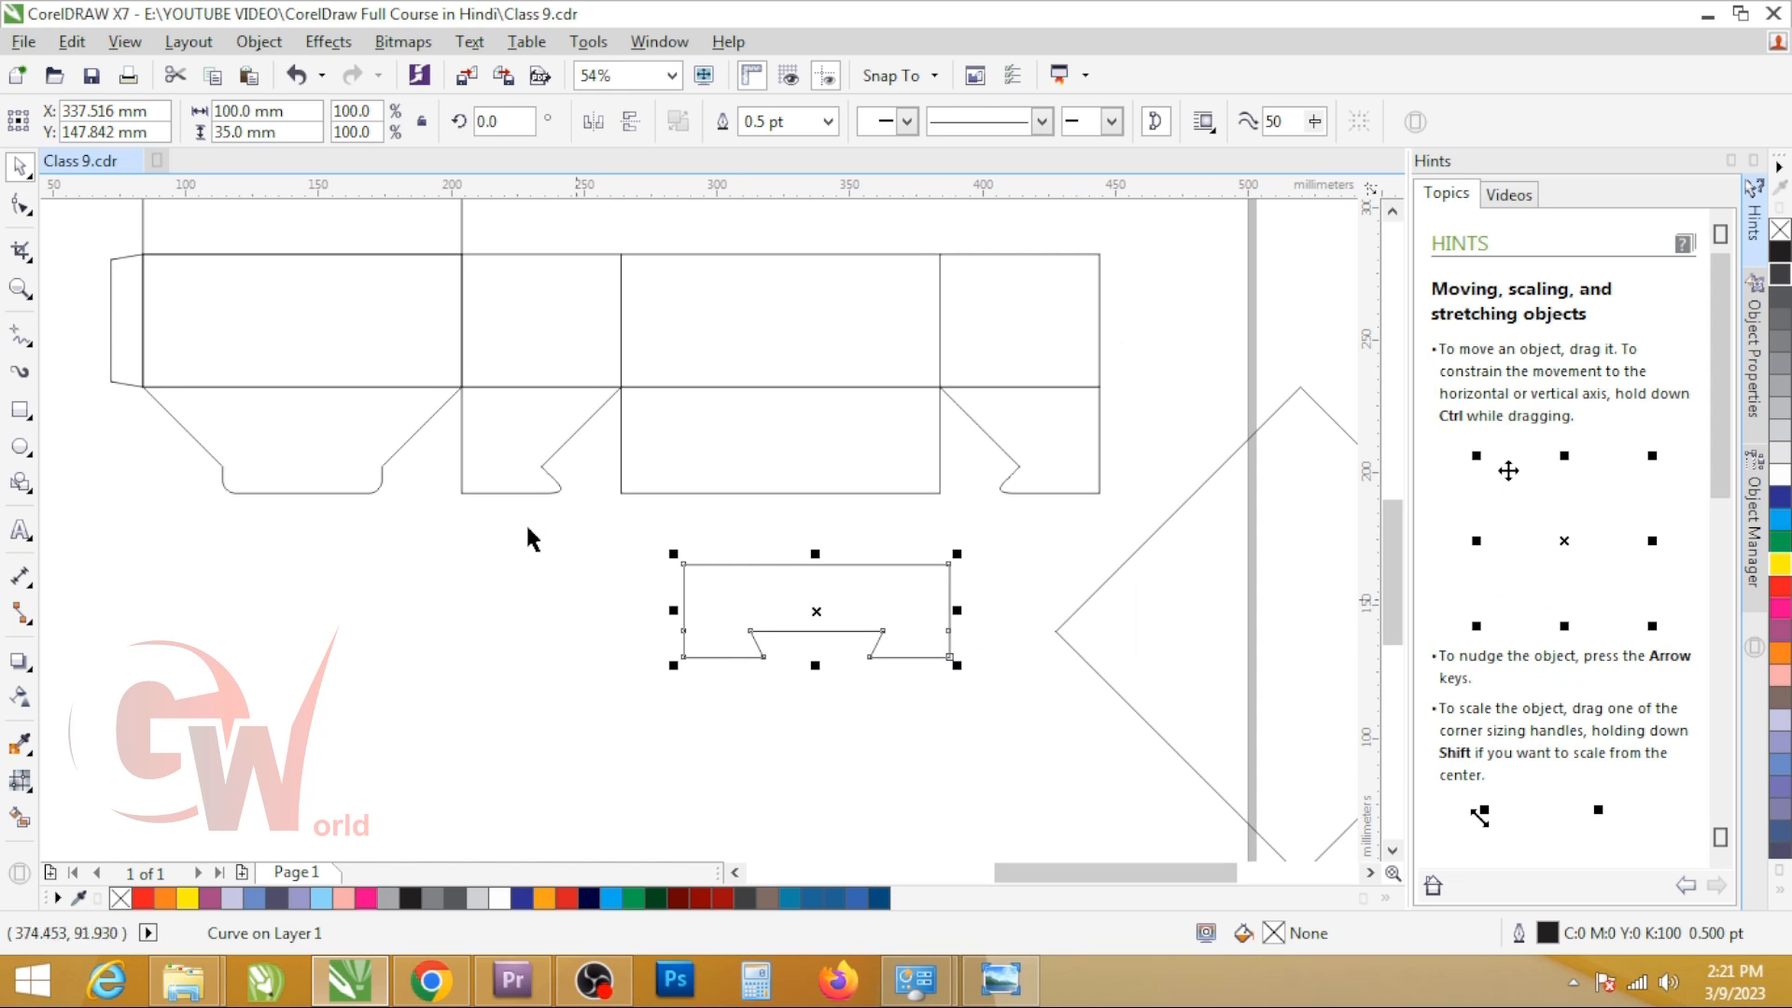
Step: Draw a rectangle about 81 mm wide on the third panel's bottom flap and set its height to 30 mm
left_click(642, 448)
left_click(580, 373)
key("F6")
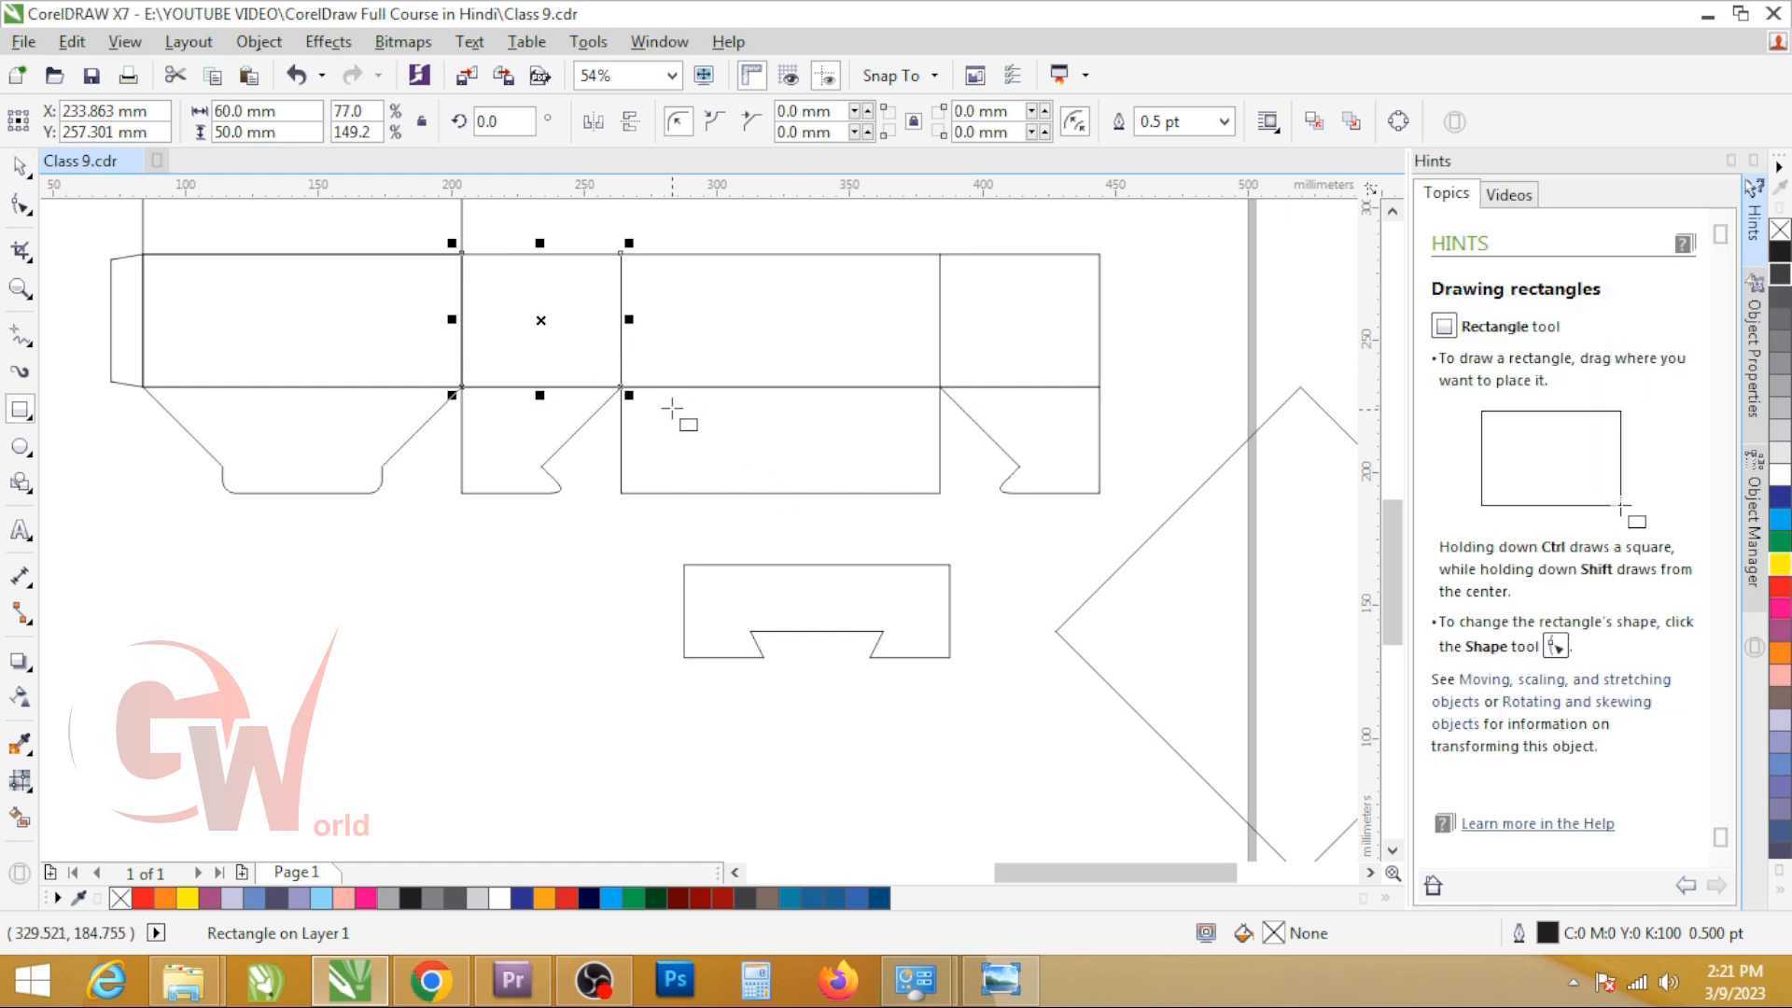
left_click_drag(682, 386, 899, 450)
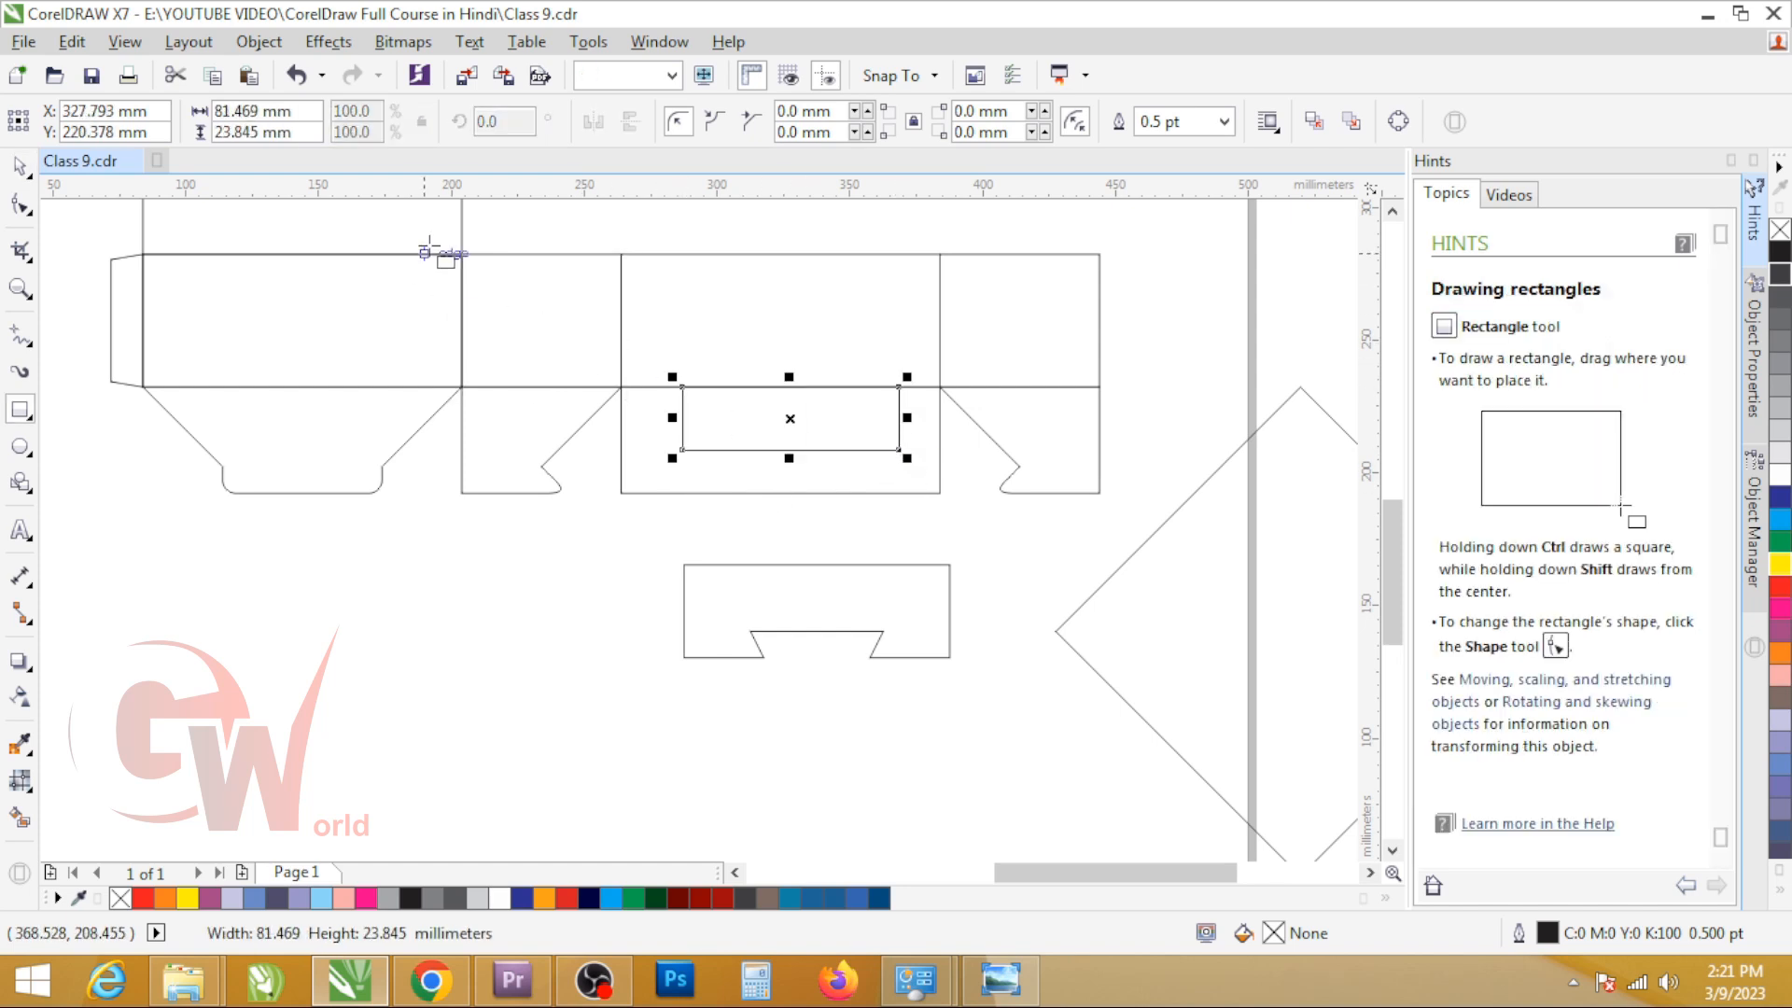
double_click(260, 132)
type("30")
key("Return")
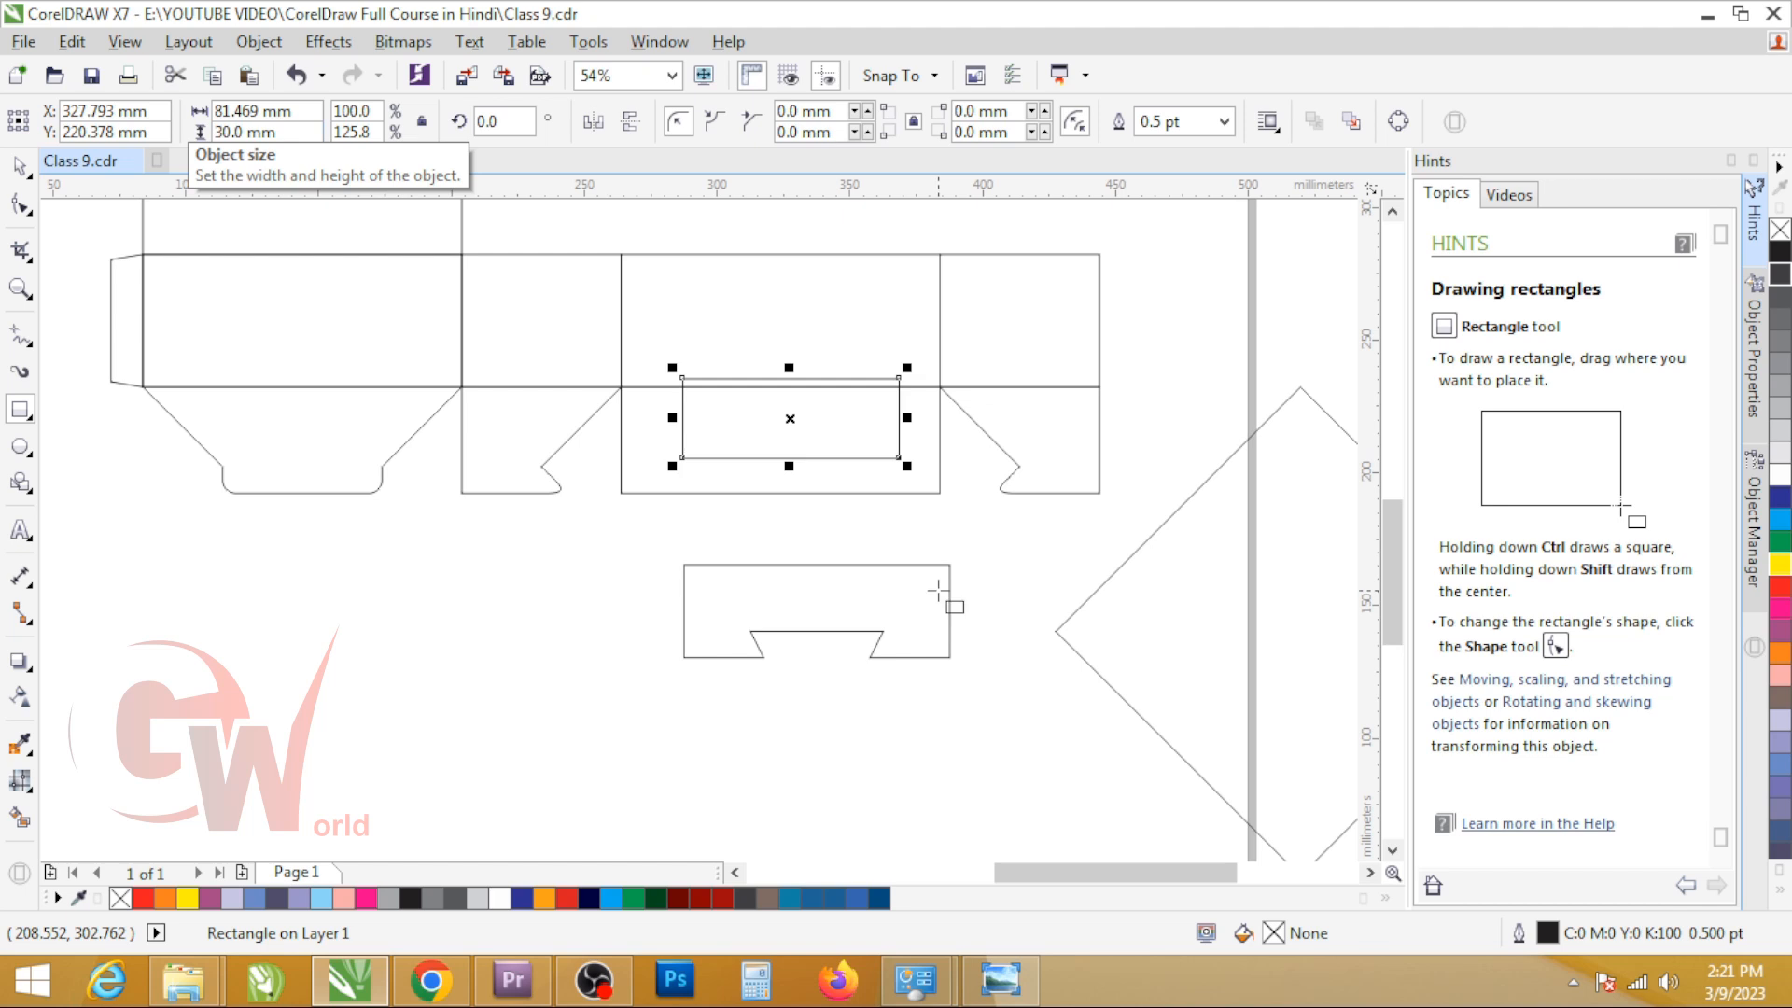
Step: Align the 30 mm high rectangle to the third flap's centre and top edge, and stretch it to the flap's full 120 mm width
key("space")
left_click(731, 480, "shift")
key("c")
key("t")
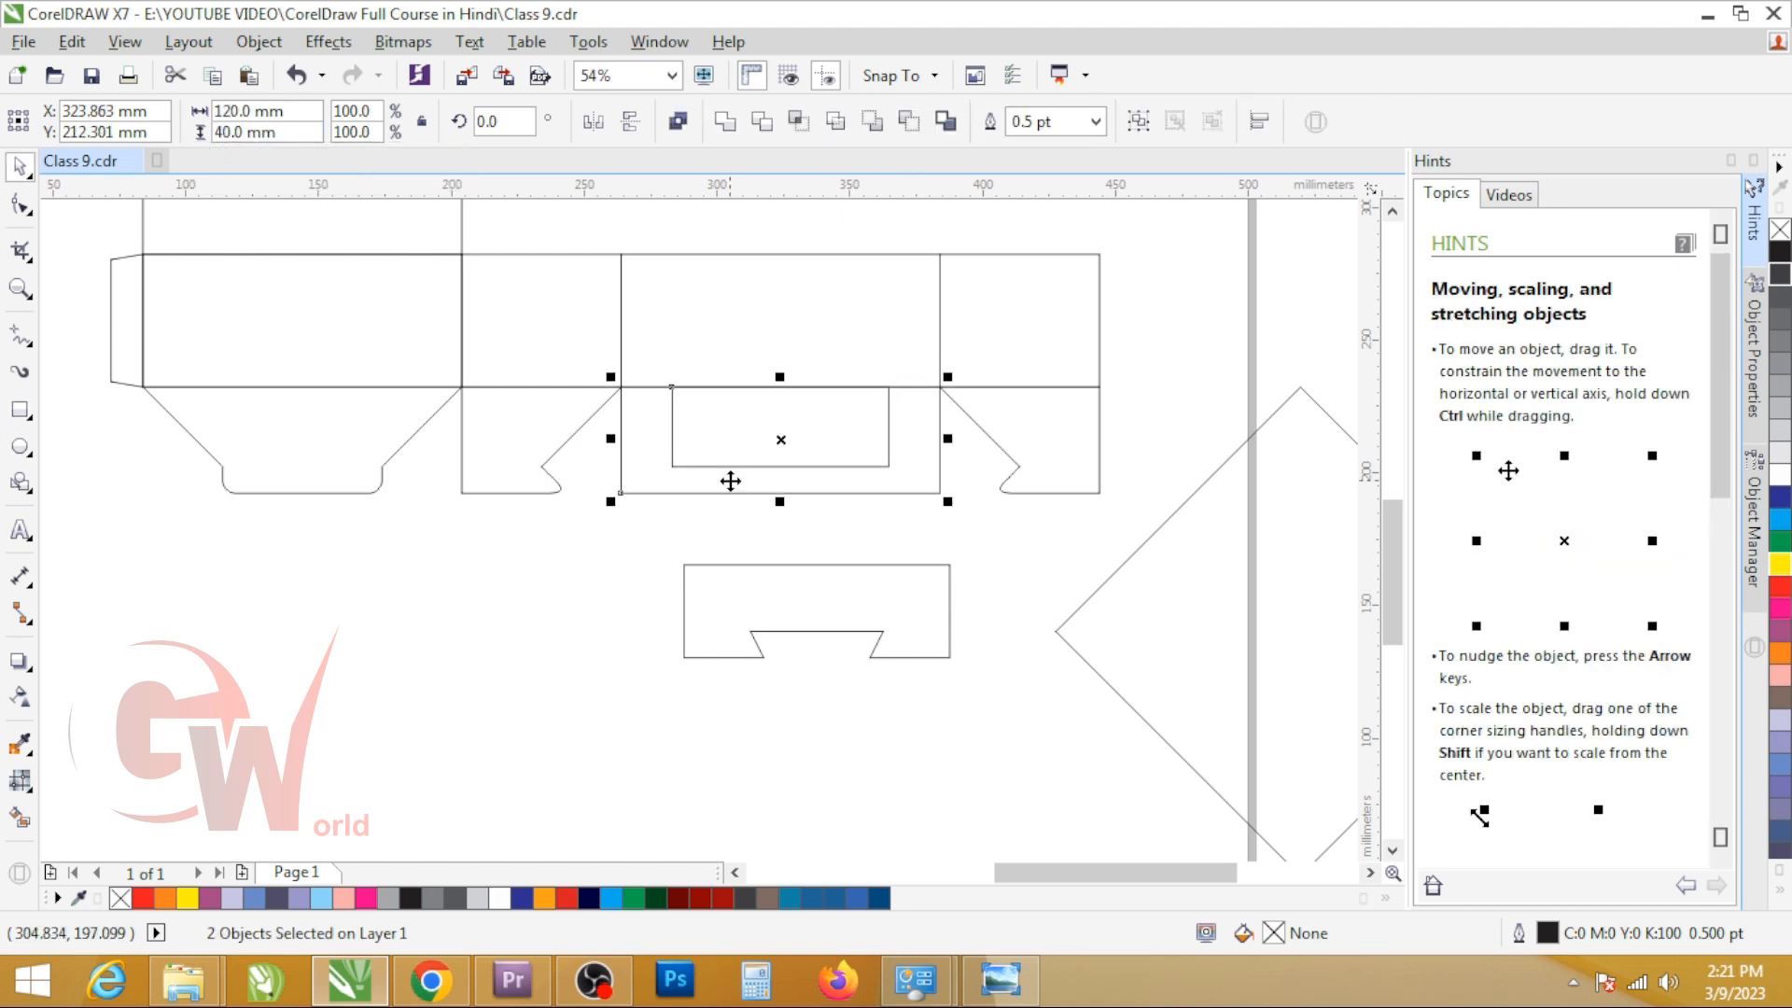
left_click(731, 481, "shift")
left_click_drag(900, 427, 949, 424)
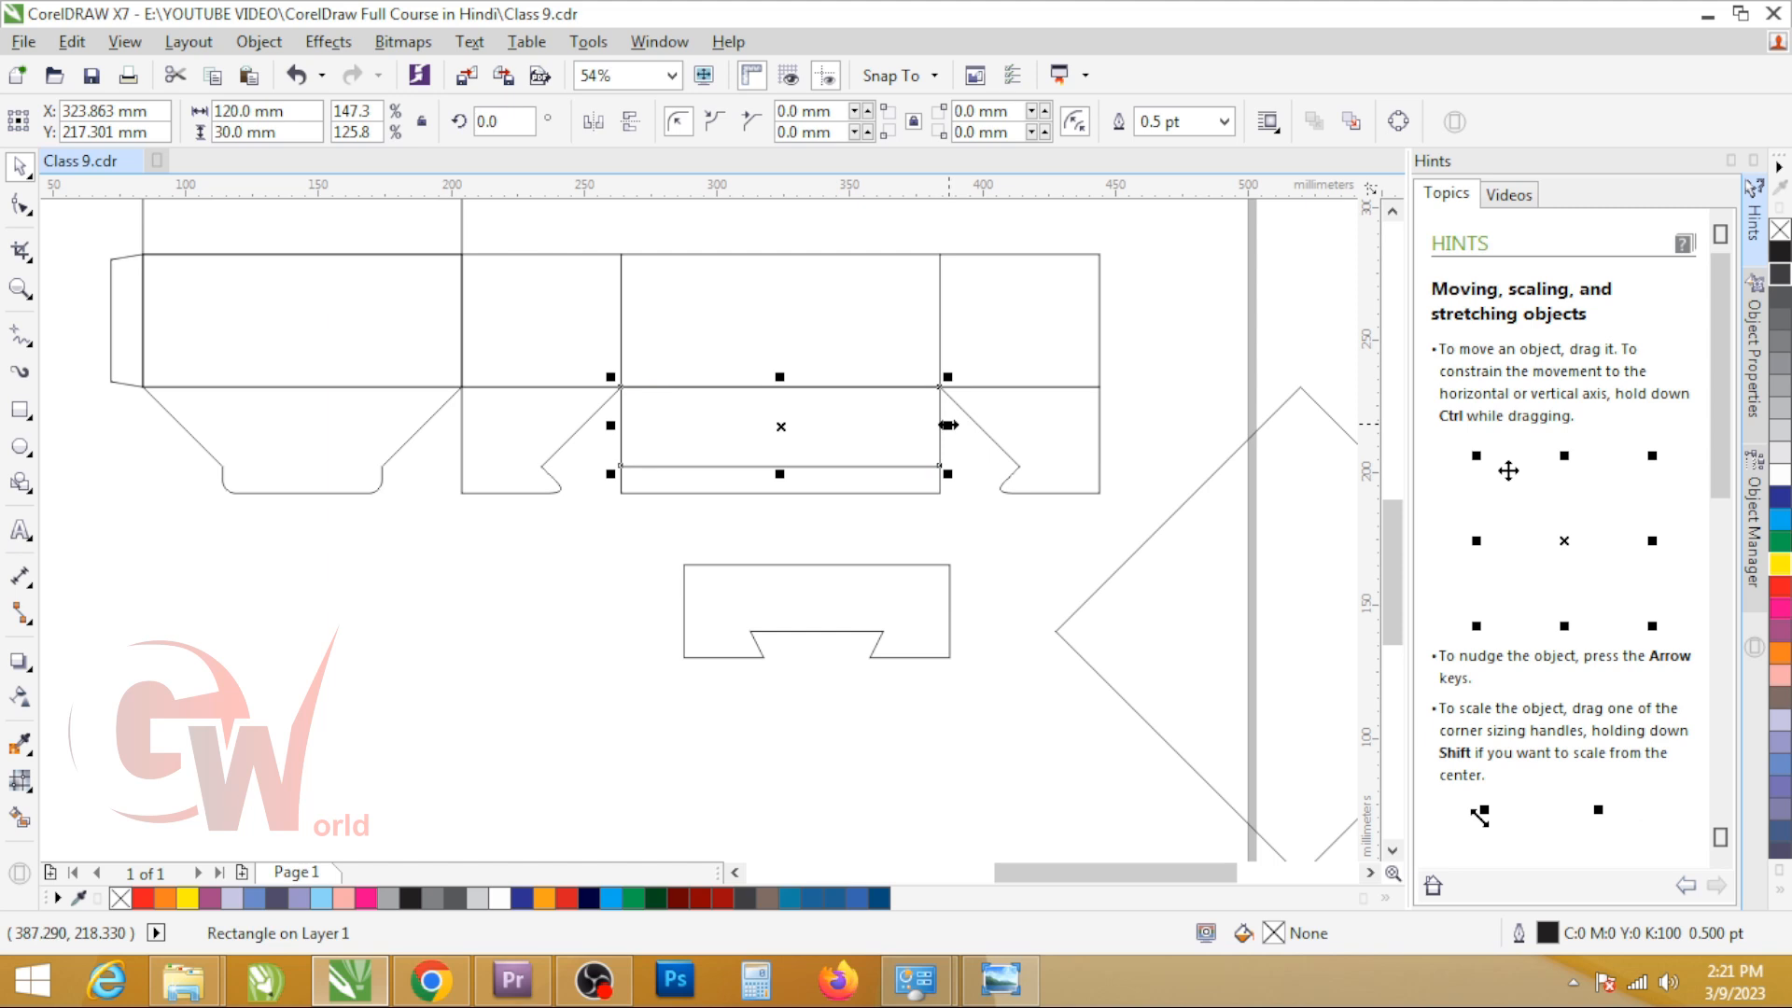
Step: Move the reference flap copy aside and snap the rotated square's top corner to the third flap's upper right corner
left_click_drag(847, 646, 406, 779)
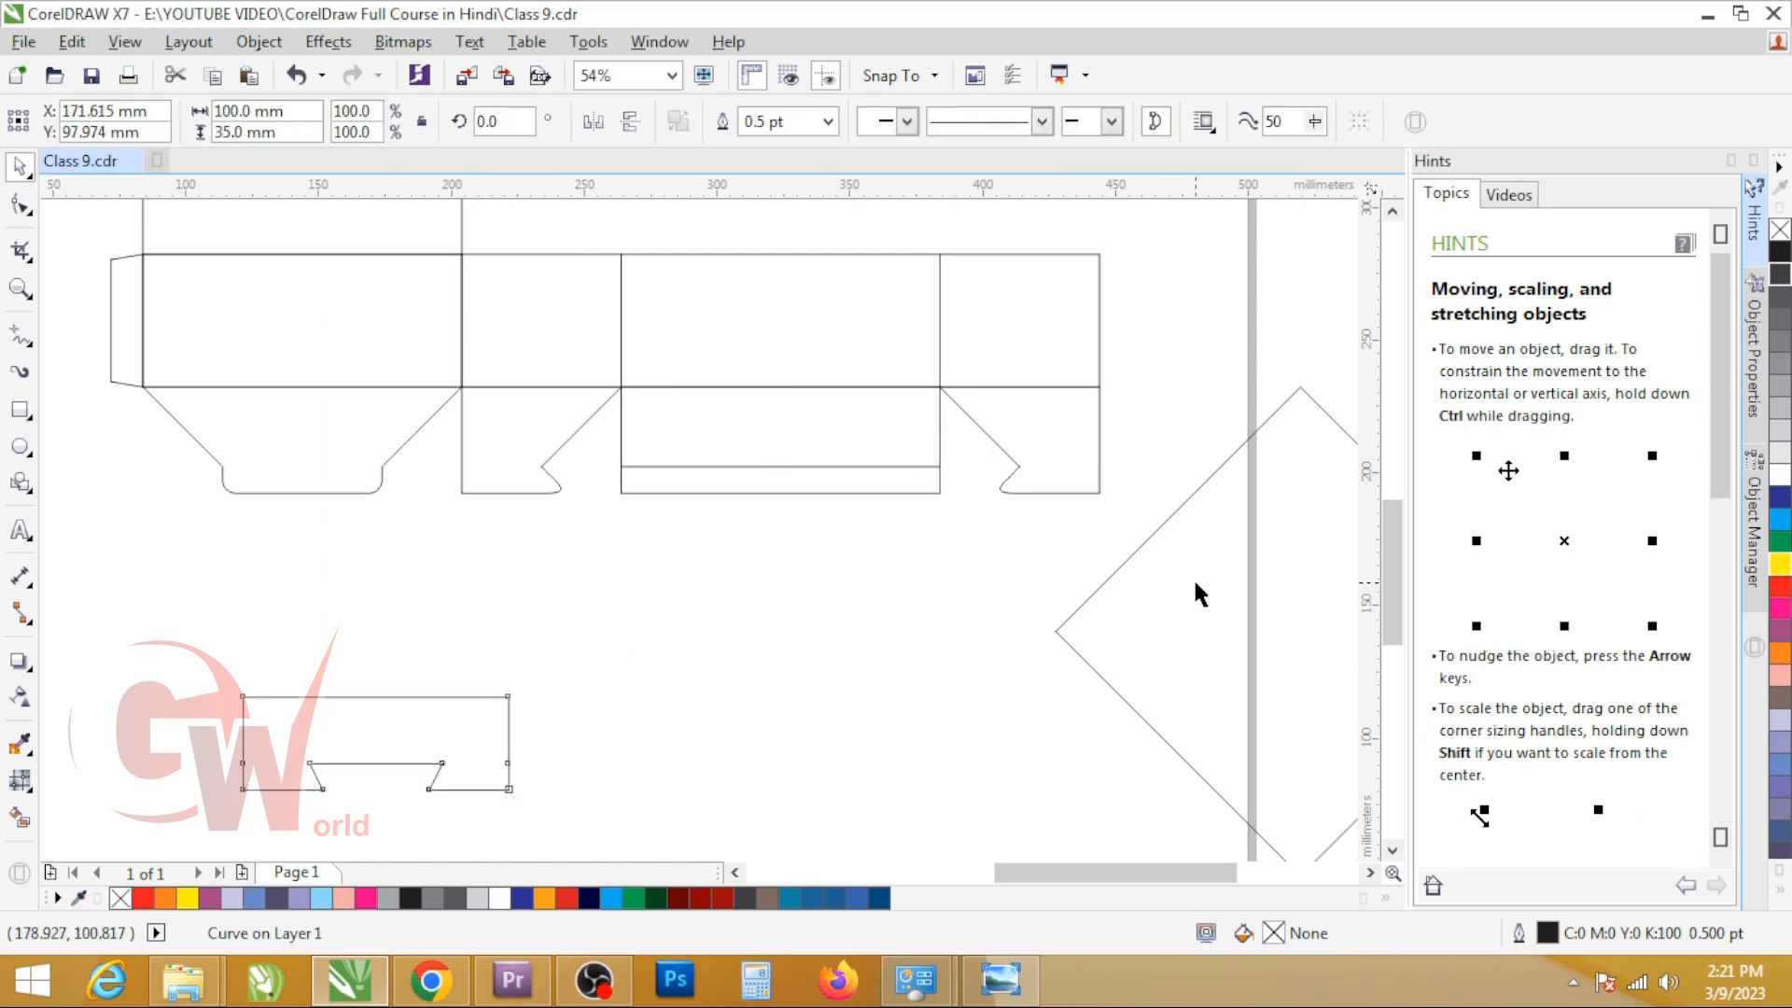
left_click(1195, 580)
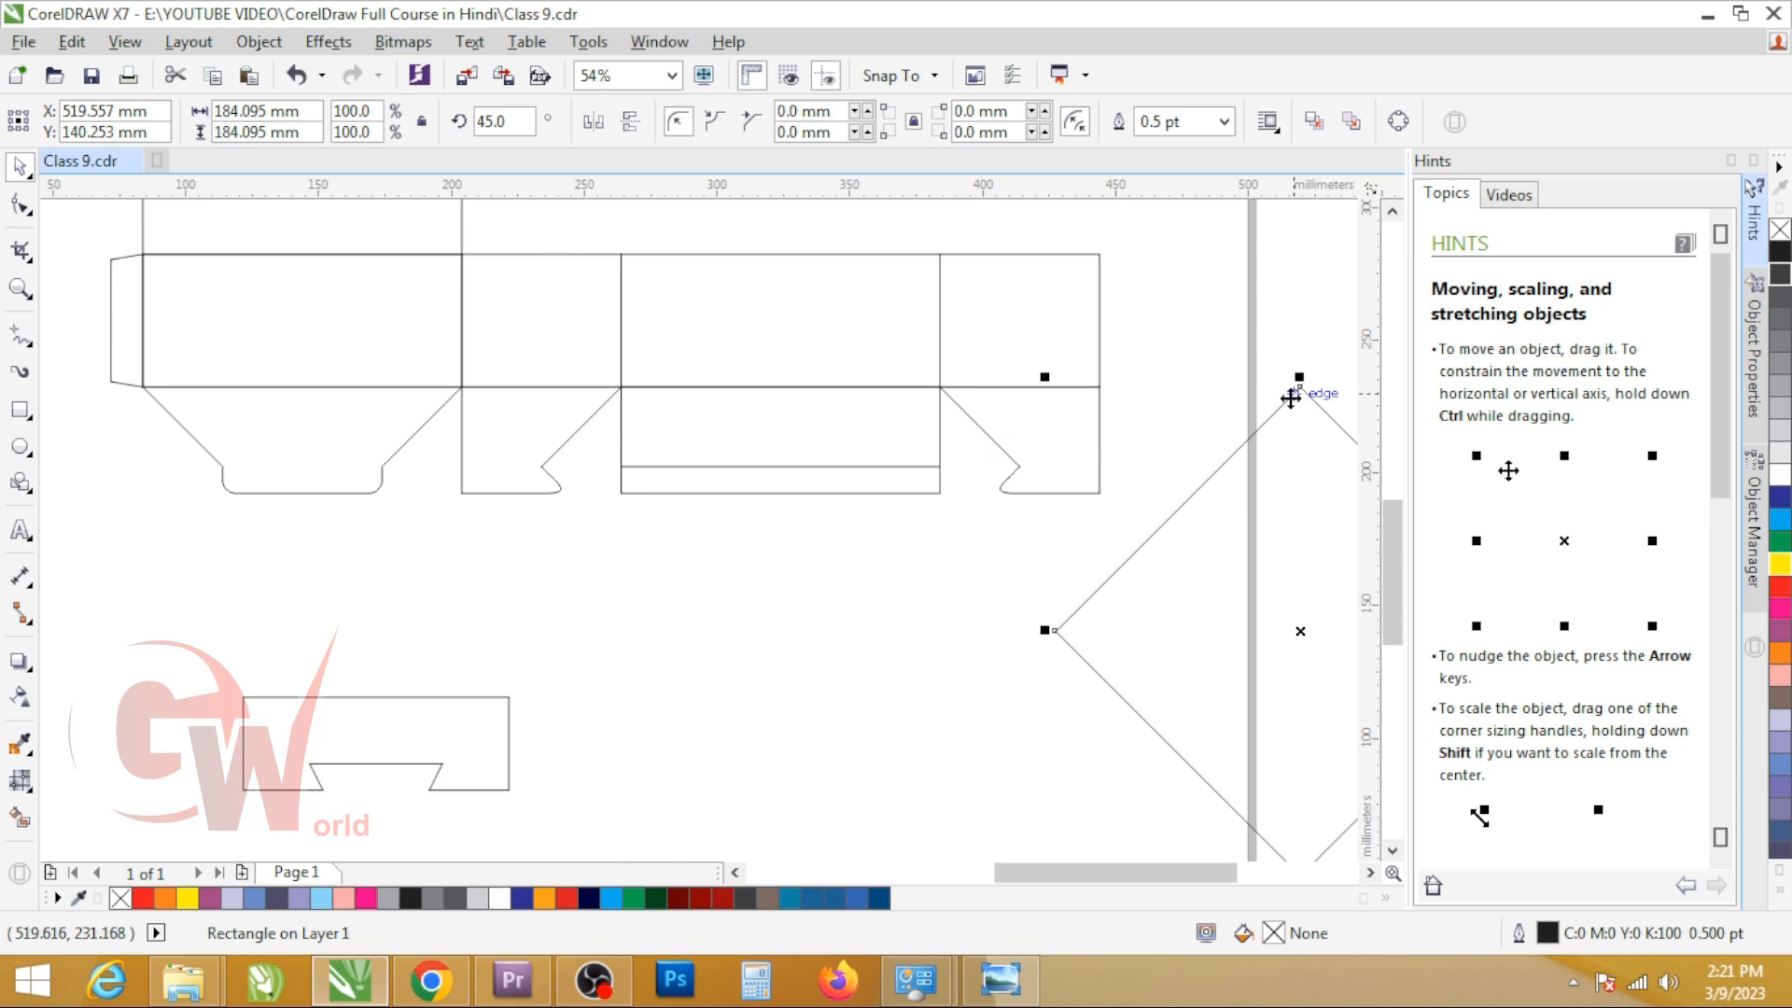
left_click_drag(1298, 385, 943, 382)
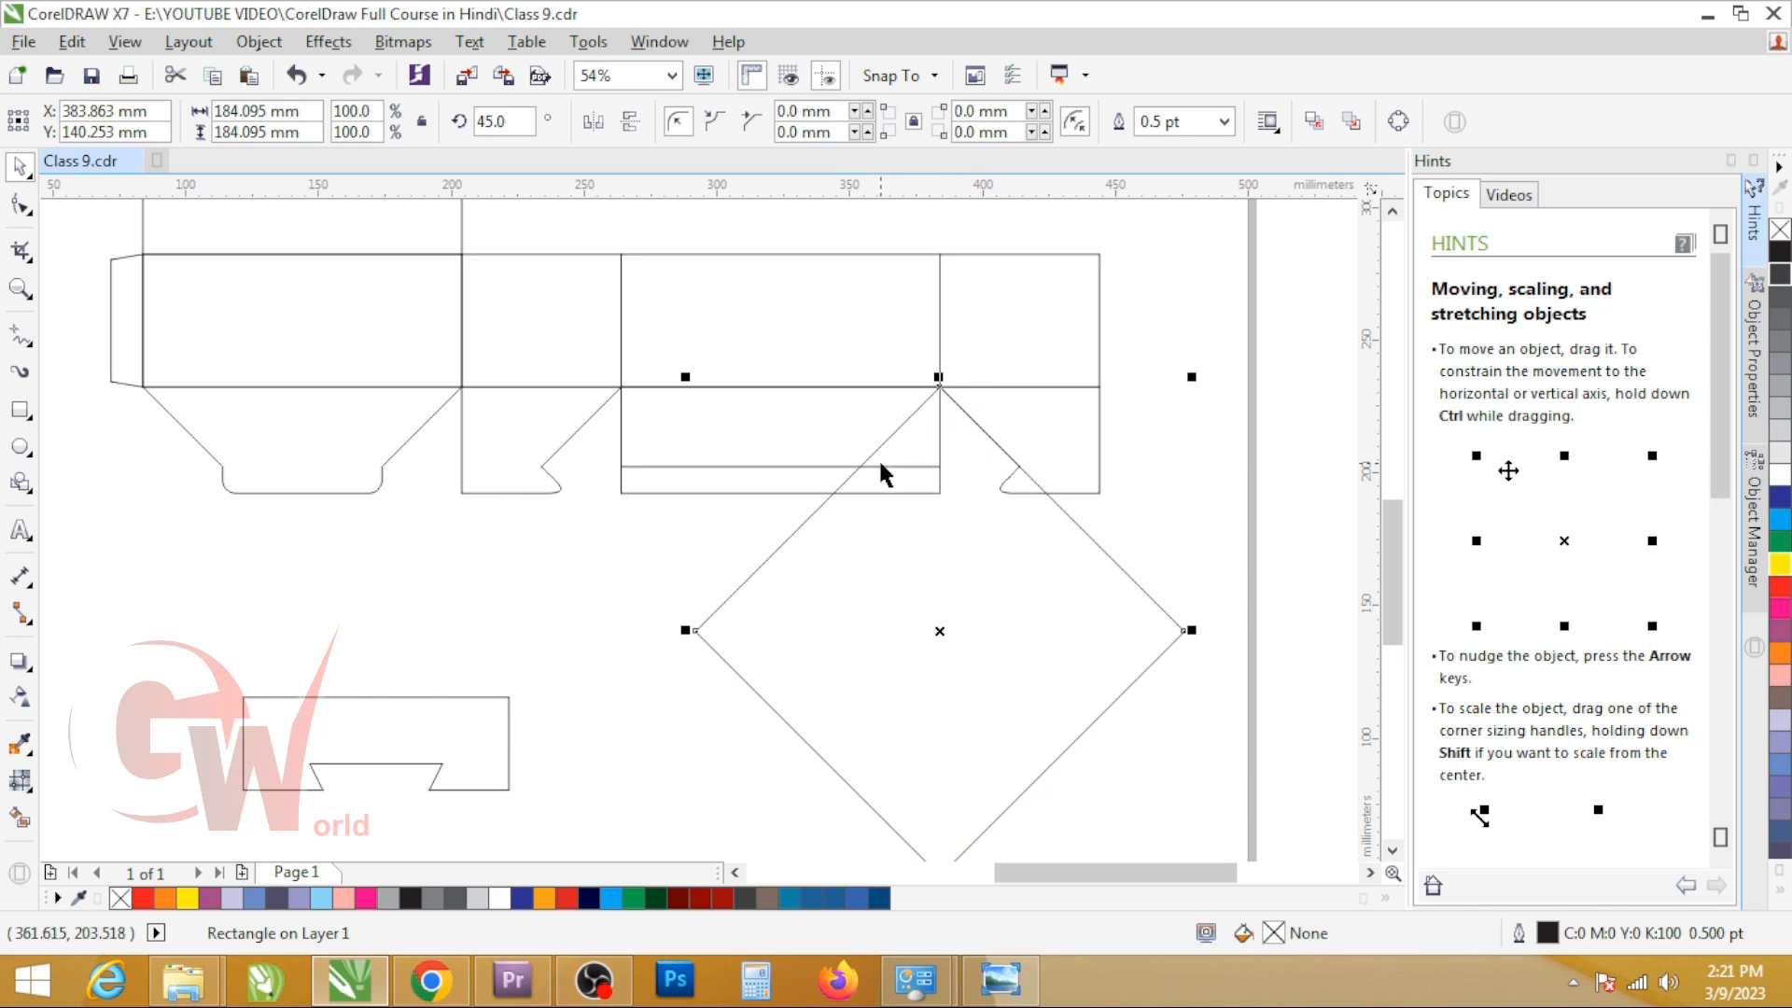
Step: Add a 60 x 10 mm rectangle centred on the third flap's bottom edge, its top meeting the 30 mm guide rectangle
left_click(21, 410)
left_click_drag(223, 467, 721, 524)
key("space")
scroll(784, 484, "up", 4)
left_click(306, 474, "shift")
key("c")
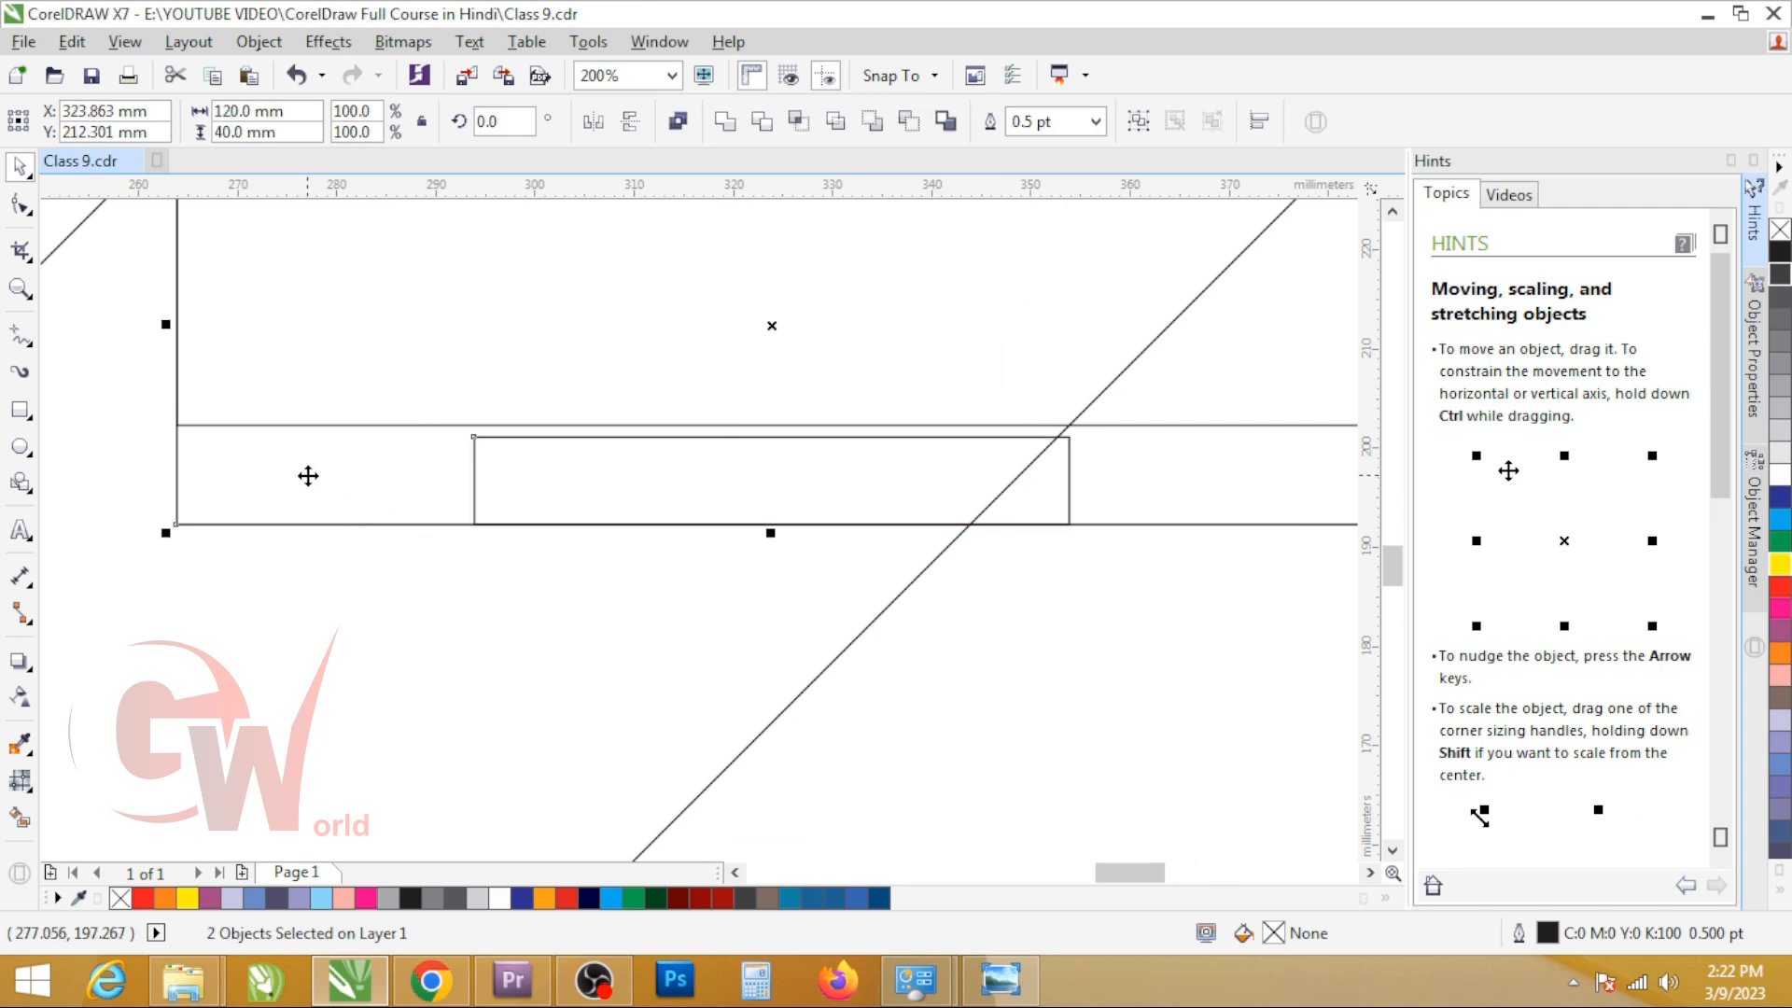
left_click(308, 476, "shift")
left_click_drag(771, 426, 791, 425)
Step: Check with a temporary copy of the rotated square that its edges cross both upper corners of the 60 x 10 mm rectangle
scroll(1082, 422, "up", 3)
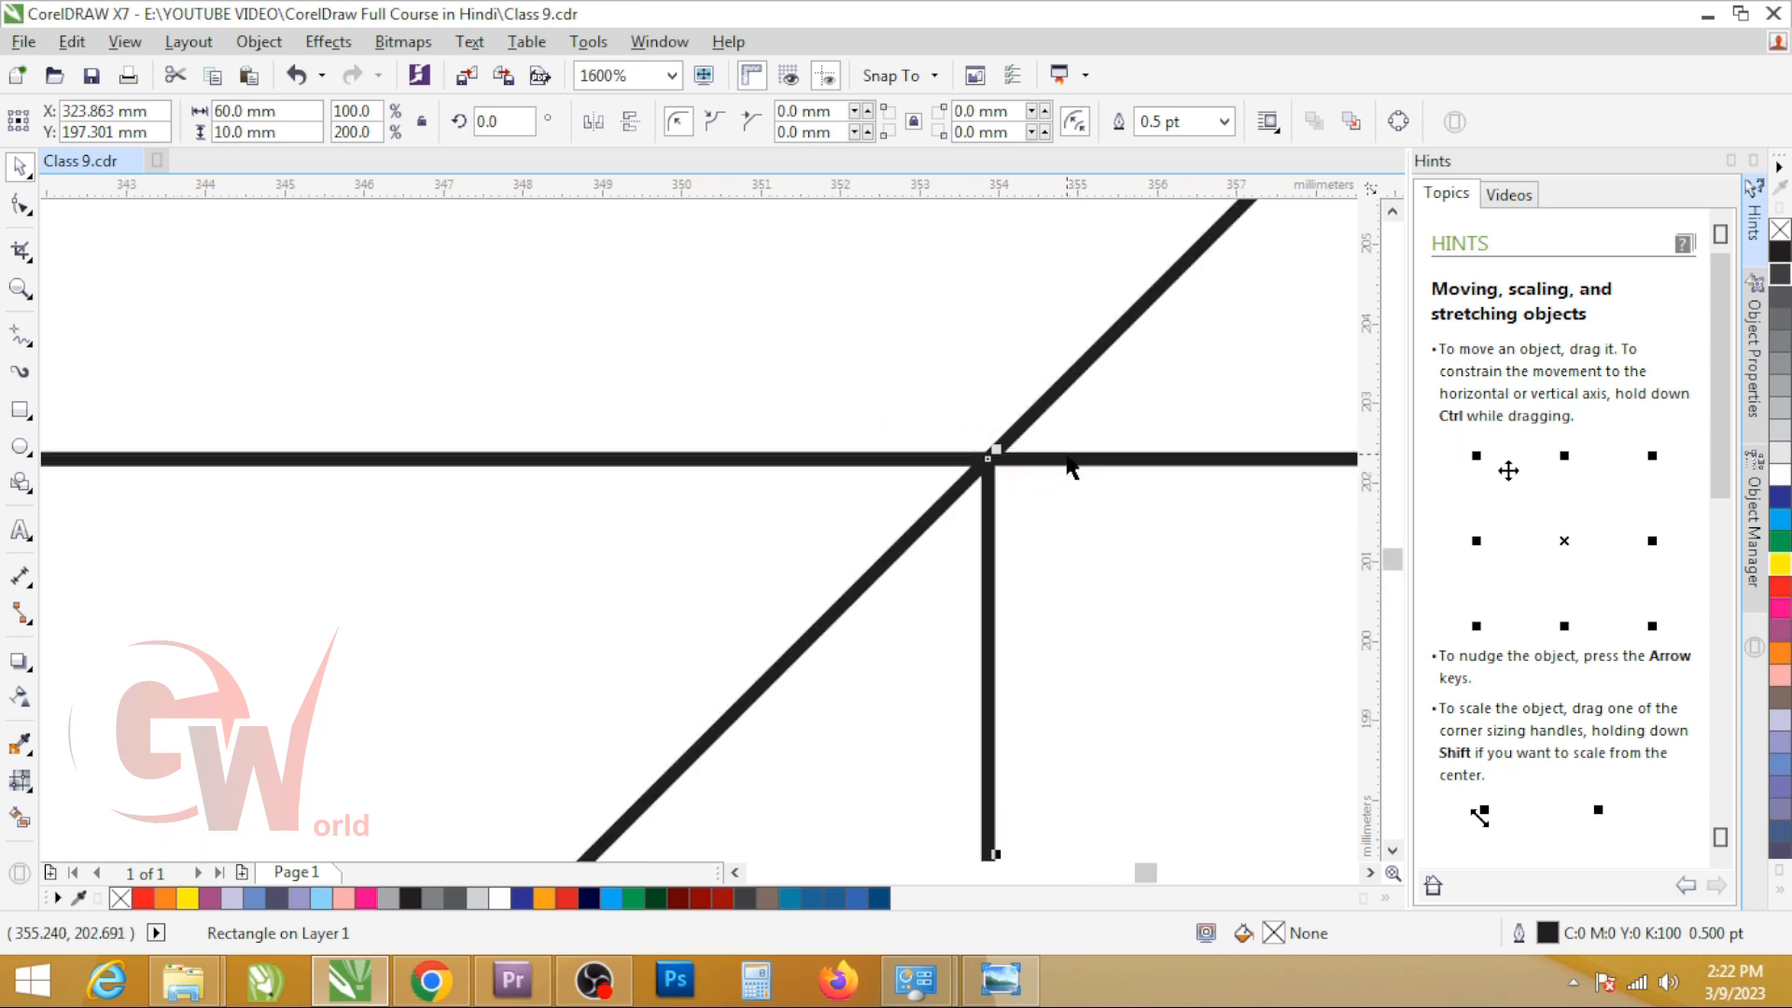
scroll(804, 502, "down", 4)
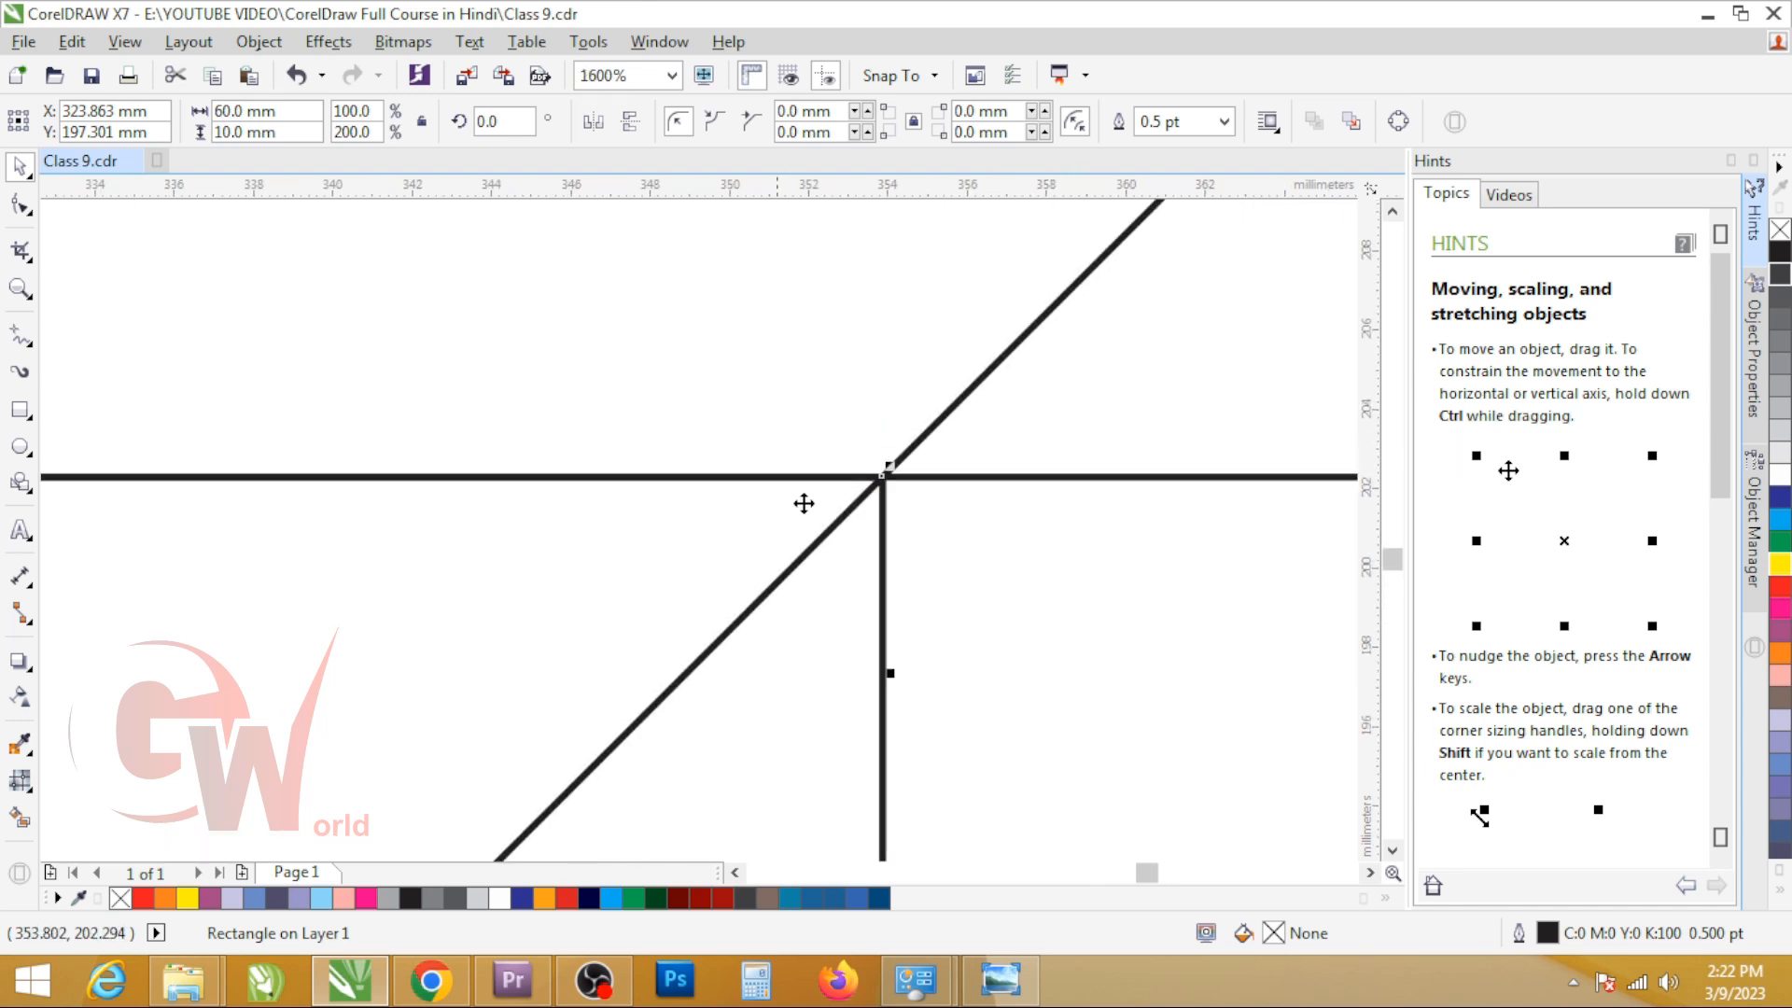
left_click(976, 703)
left_click_drag(1056, 430, 461, 435)
scroll(620, 591, "up", 3)
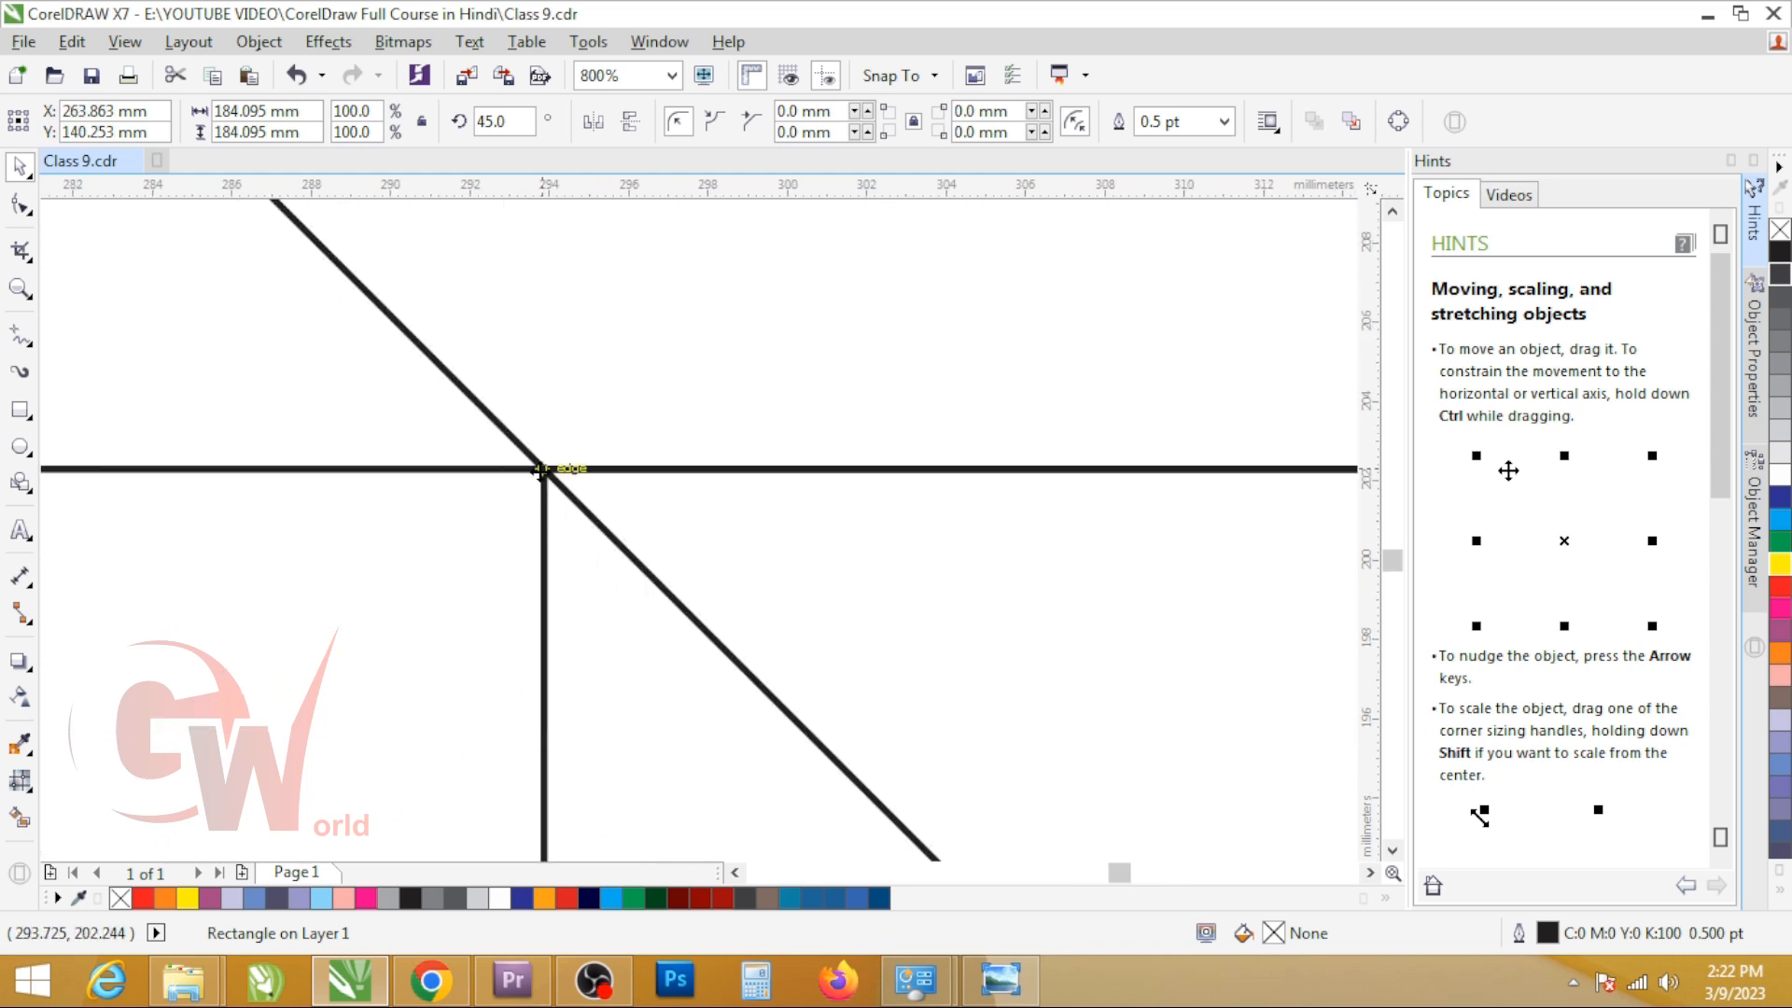
scroll(517, 472, "down", 3)
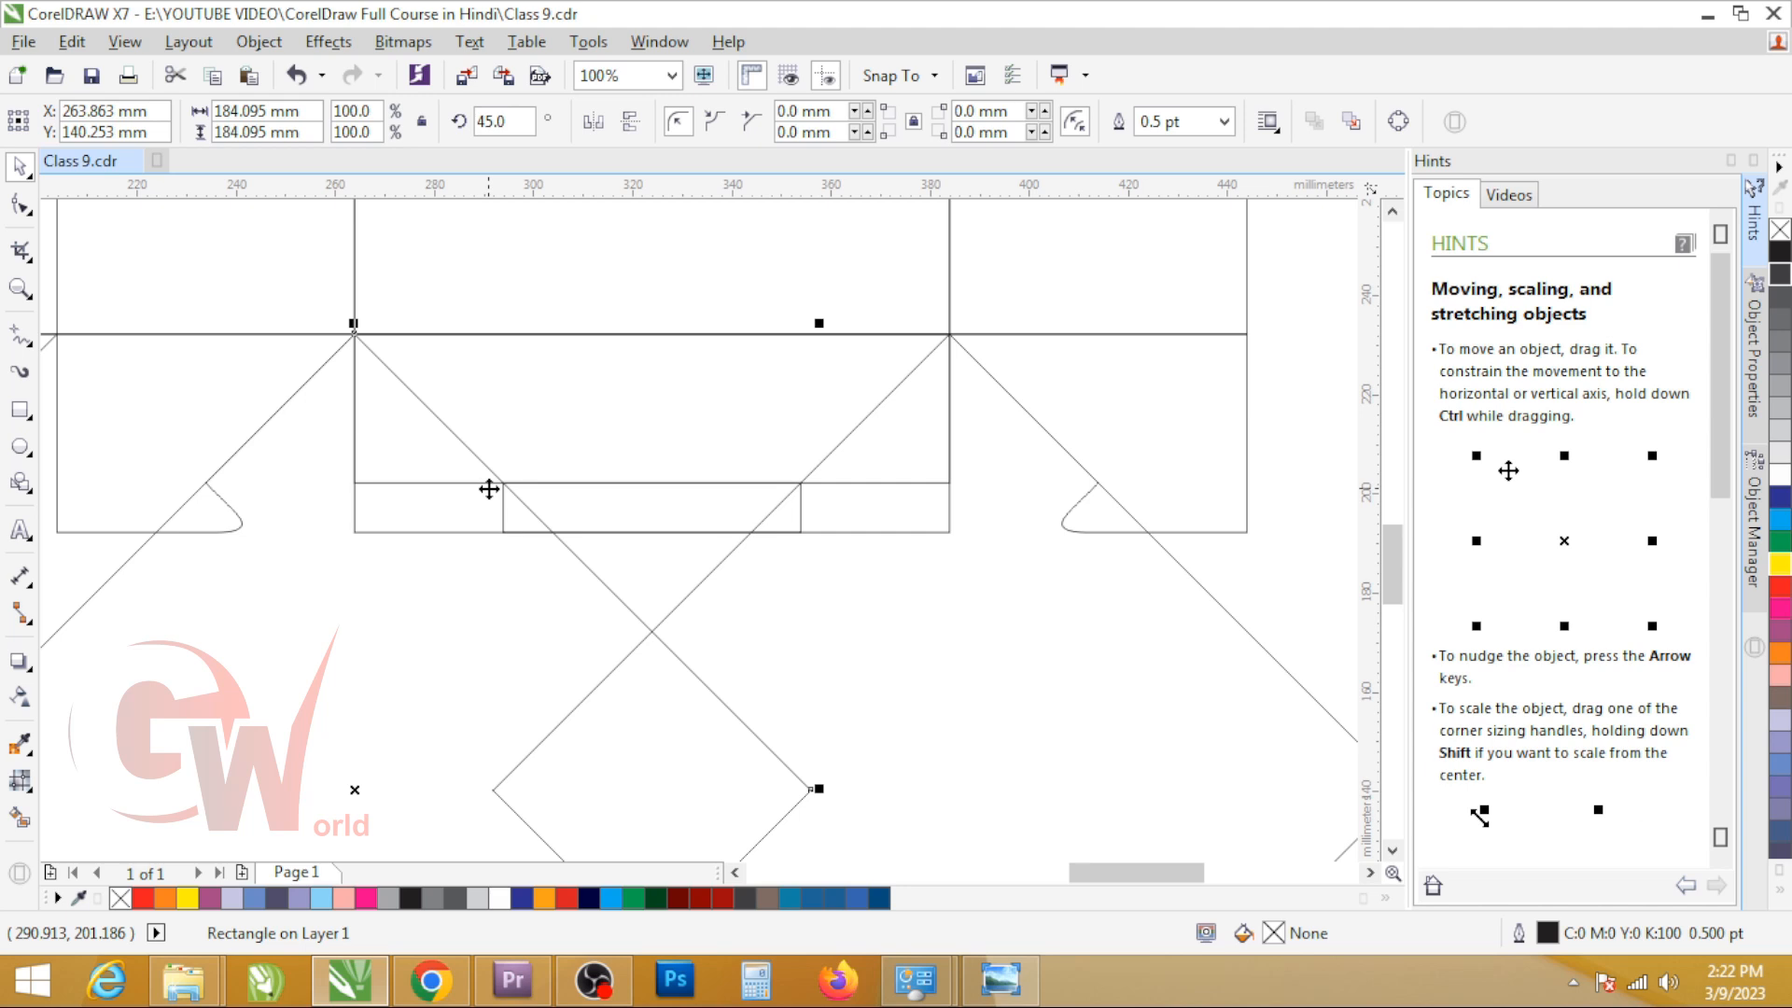
key("Delete")
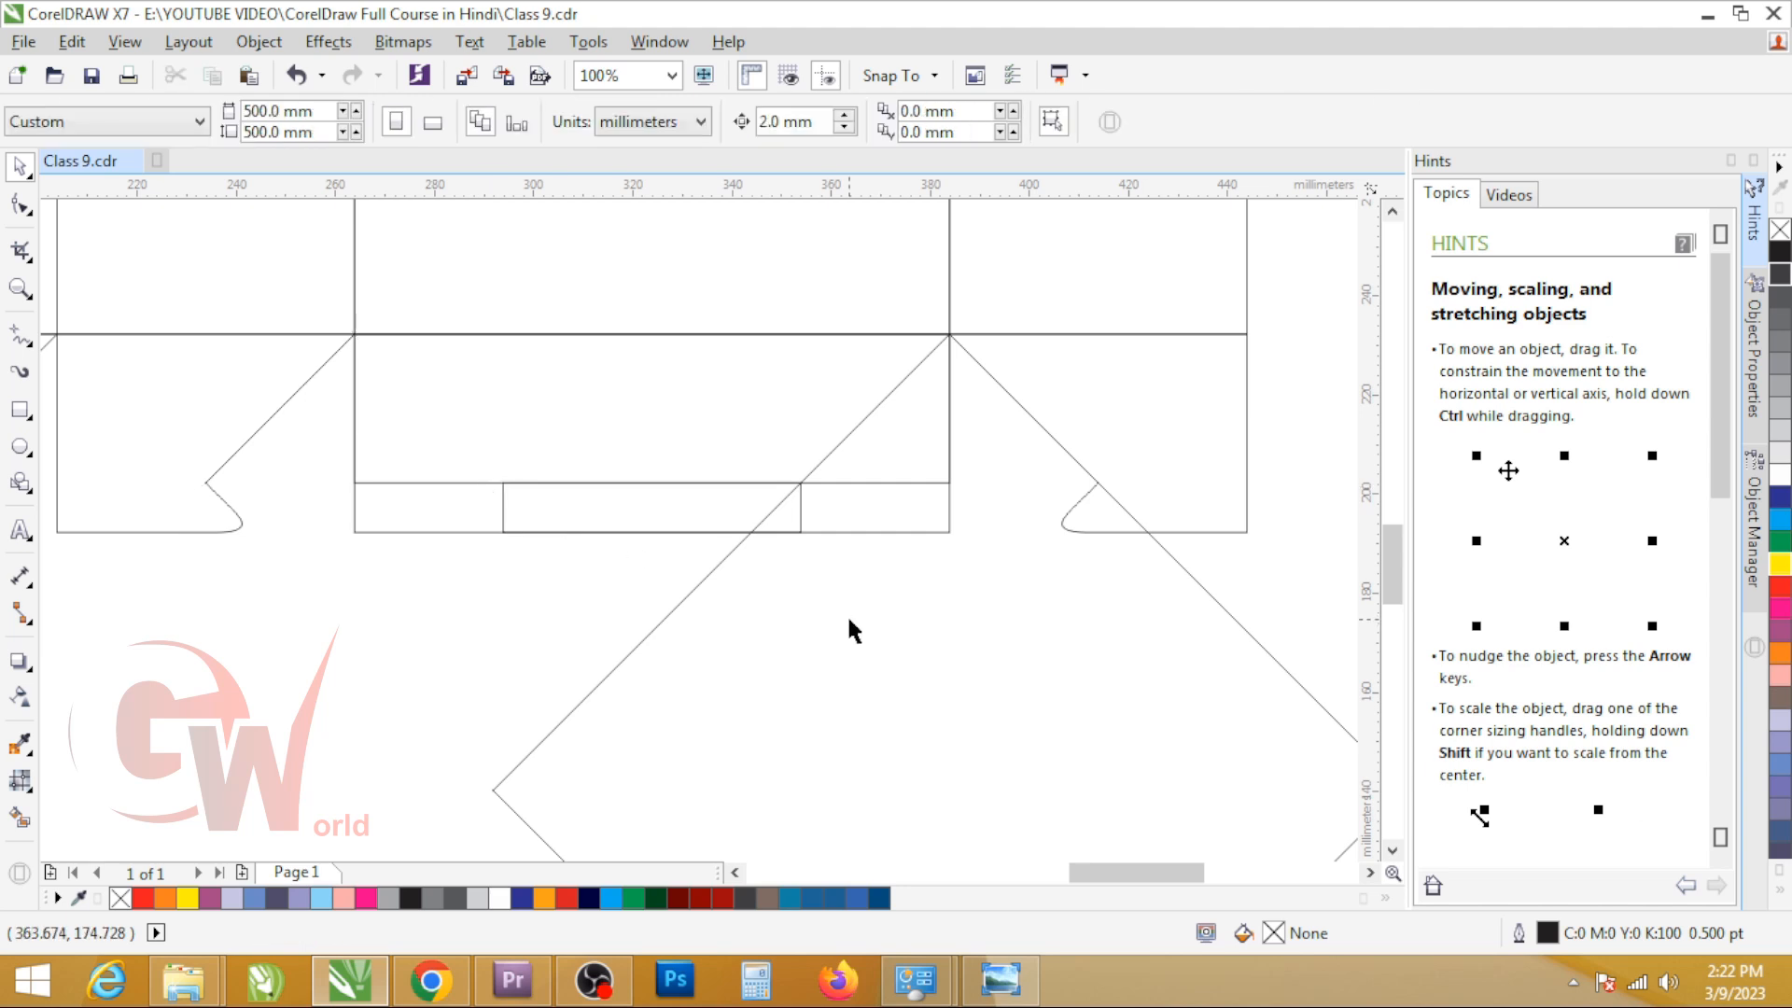
key("ctrl+z")
Step: Trim the small rectangle's right end with the rotated square and move the square to the third flap's upper left corner
left_click(577, 517, "shift")
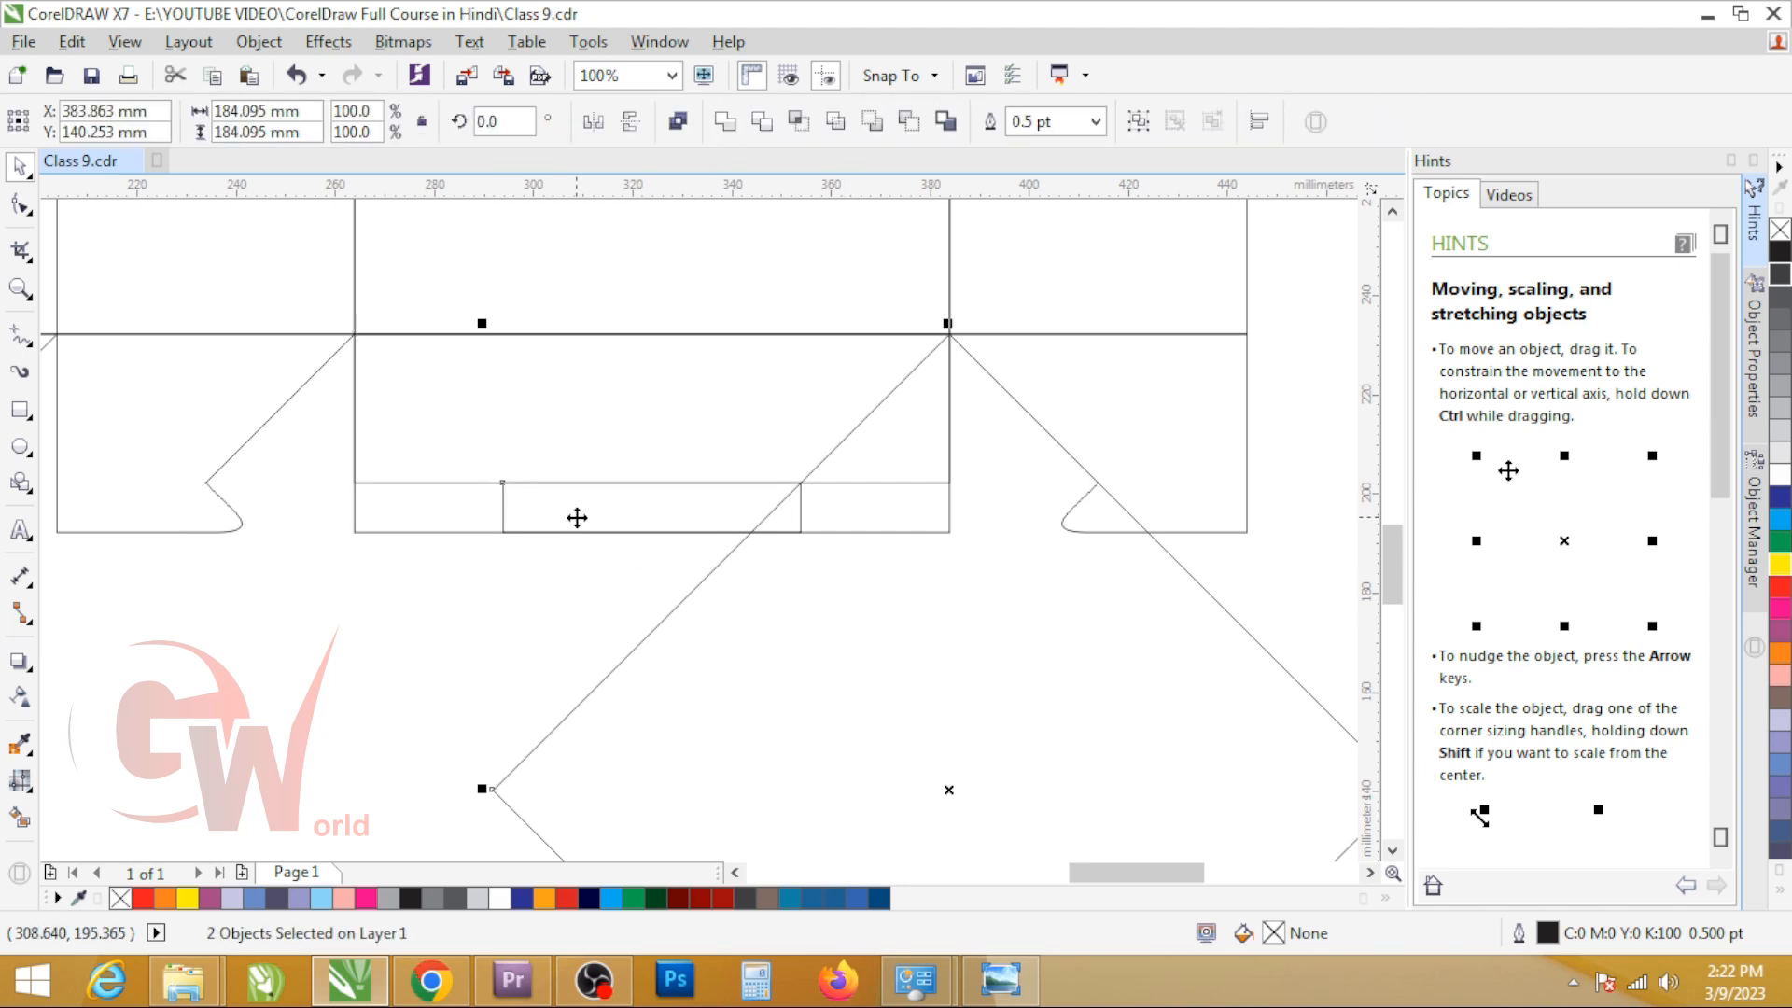
left_click(758, 121)
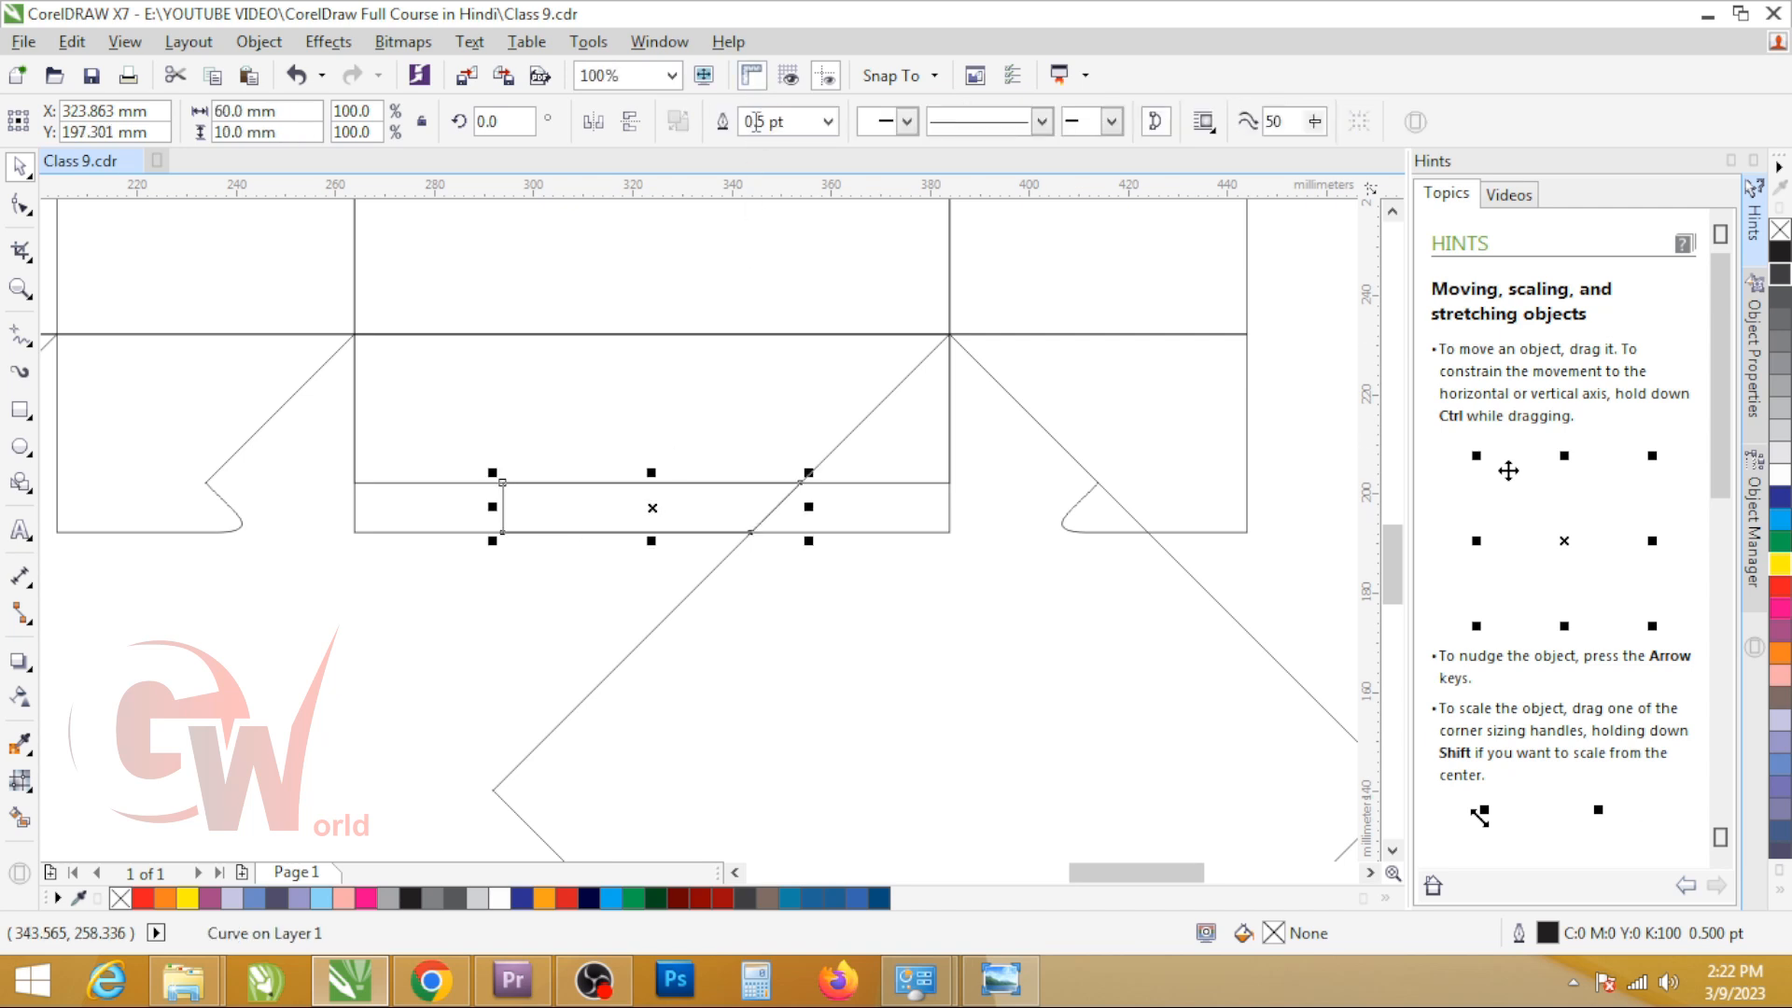
left_click(993, 378)
left_click_drag(948, 333, 351, 338)
left_click(724, 617)
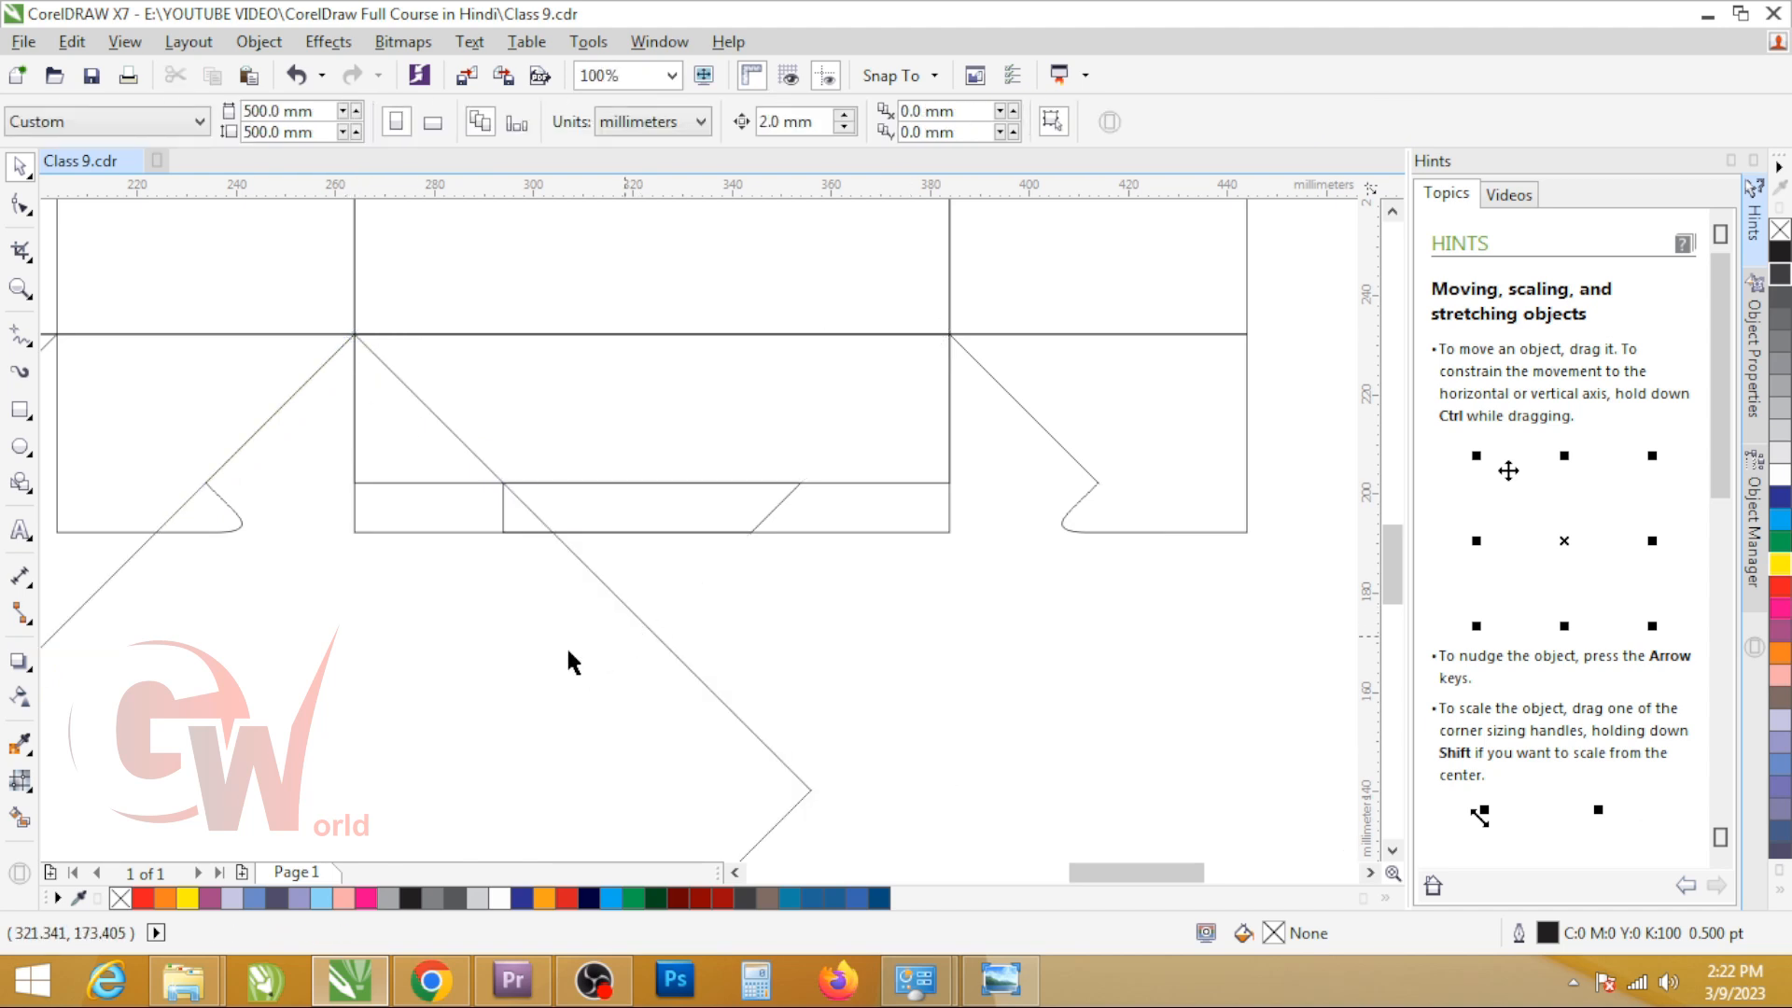
Step: Trim the small rectangle's left end with the rotated square and delete the square
left_click(486, 632)
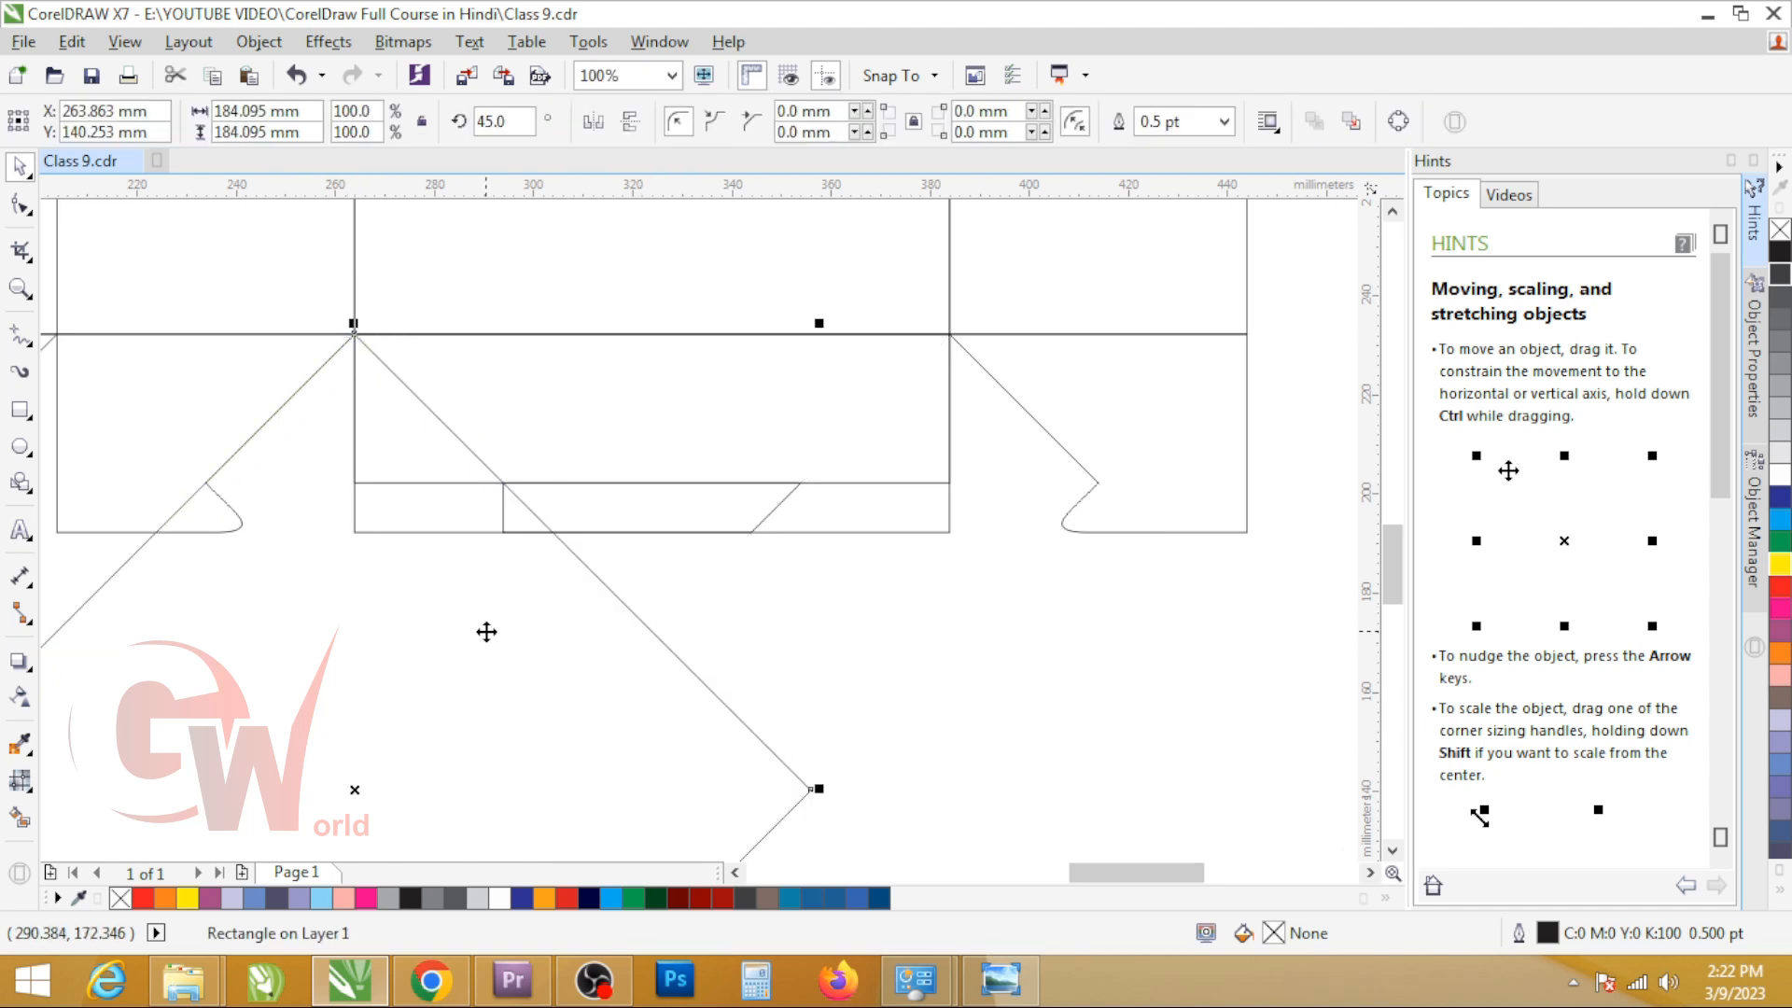
left_click(644, 509, "shift")
left_click(762, 121)
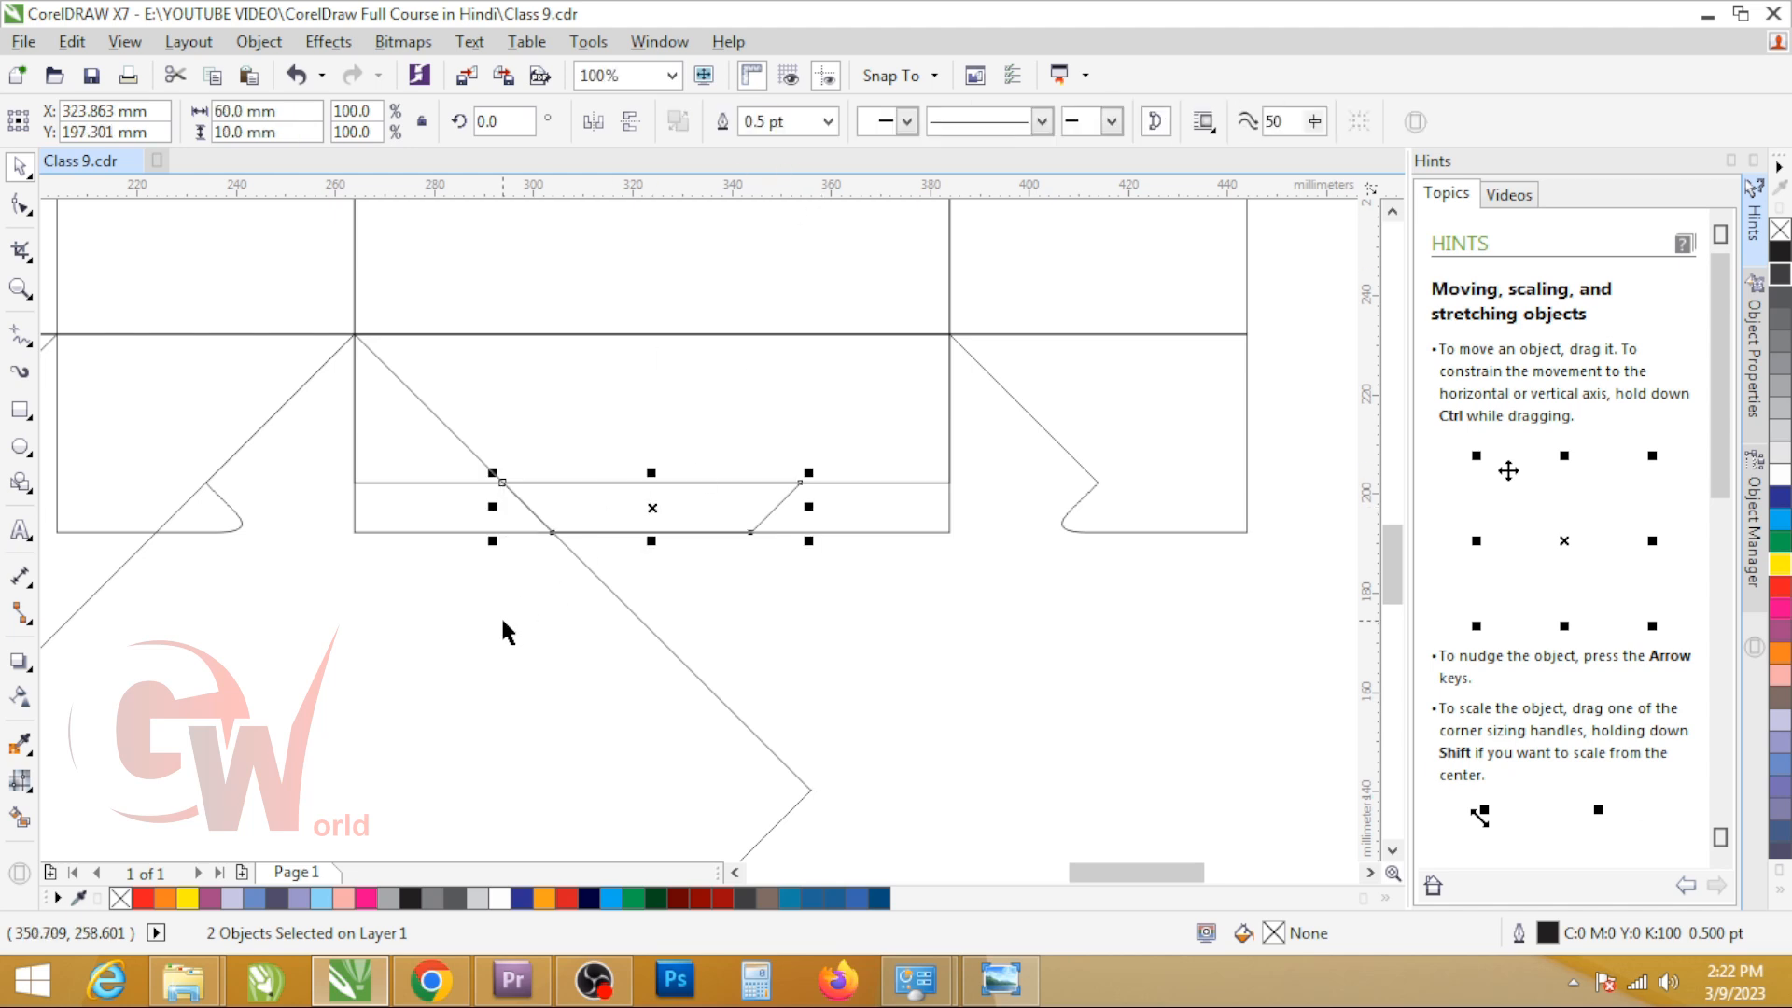
left_click(500, 616)
key("Delete")
left_click(597, 516)
left_click_drag(628, 511, 642, 701)
key("ctrl+z")
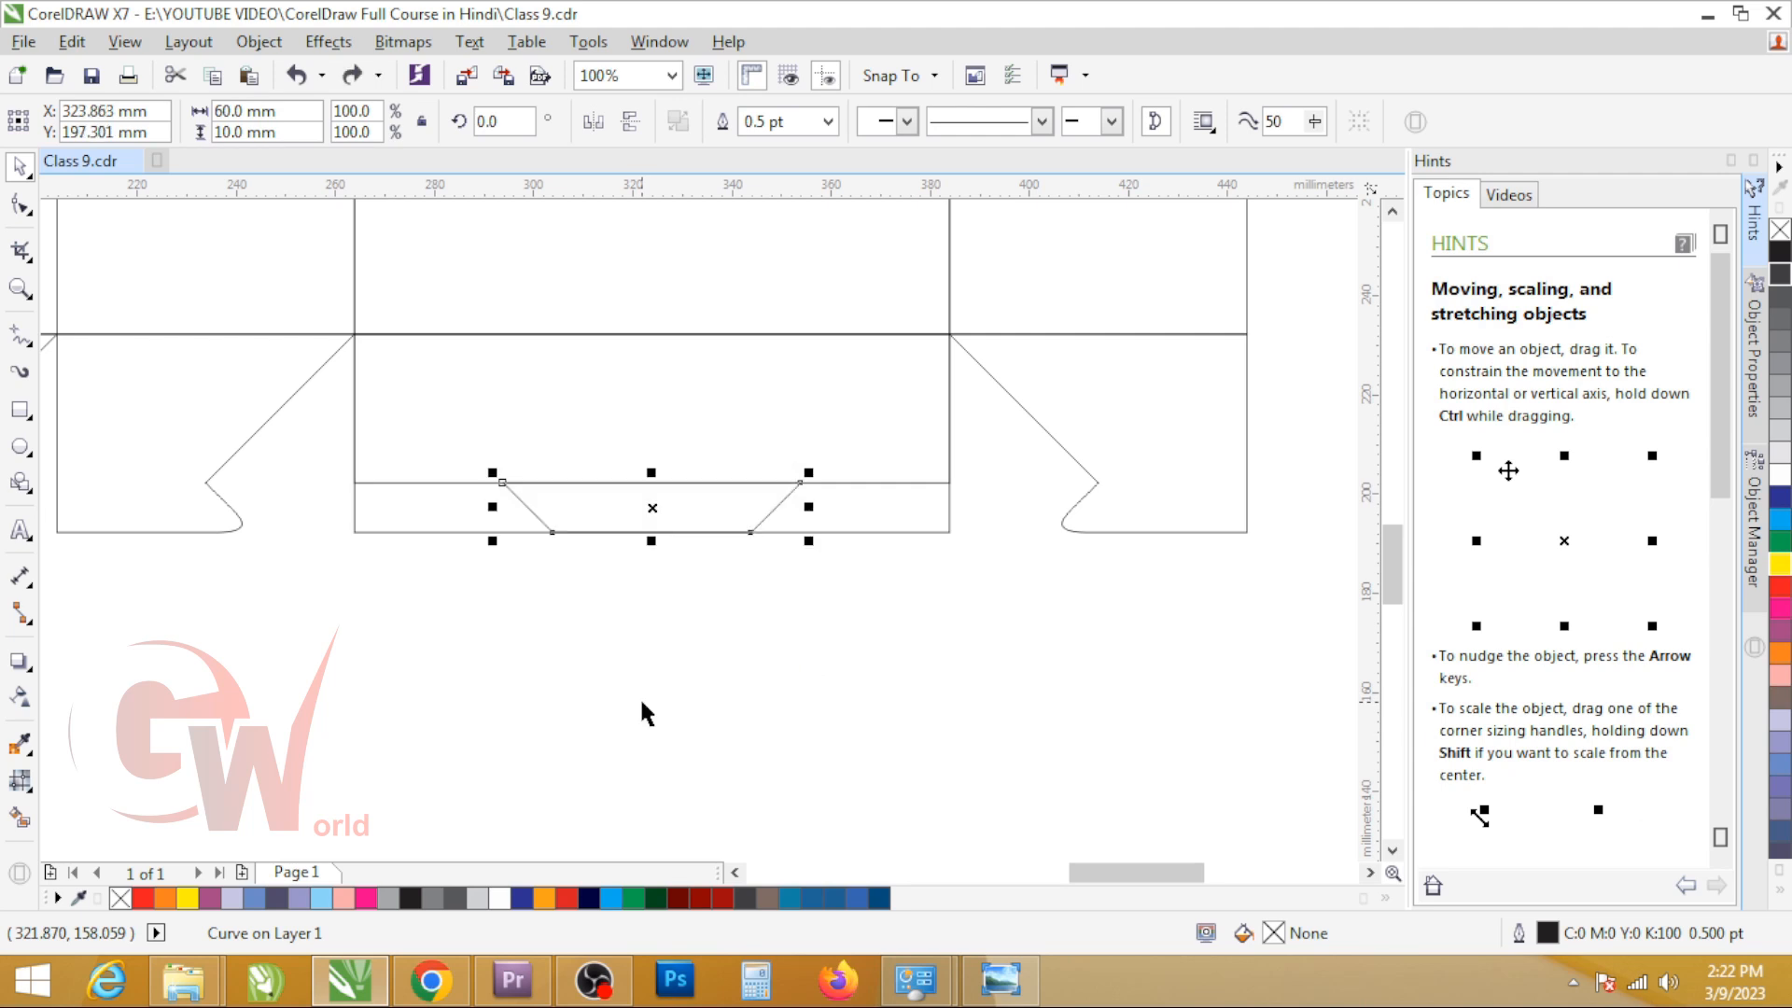
Step: Trim the third flap with the trapezoid to cut its bottom notch, and delete the trapezoid and the 30 mm guide rectangle
left_click(864, 531, "shift")
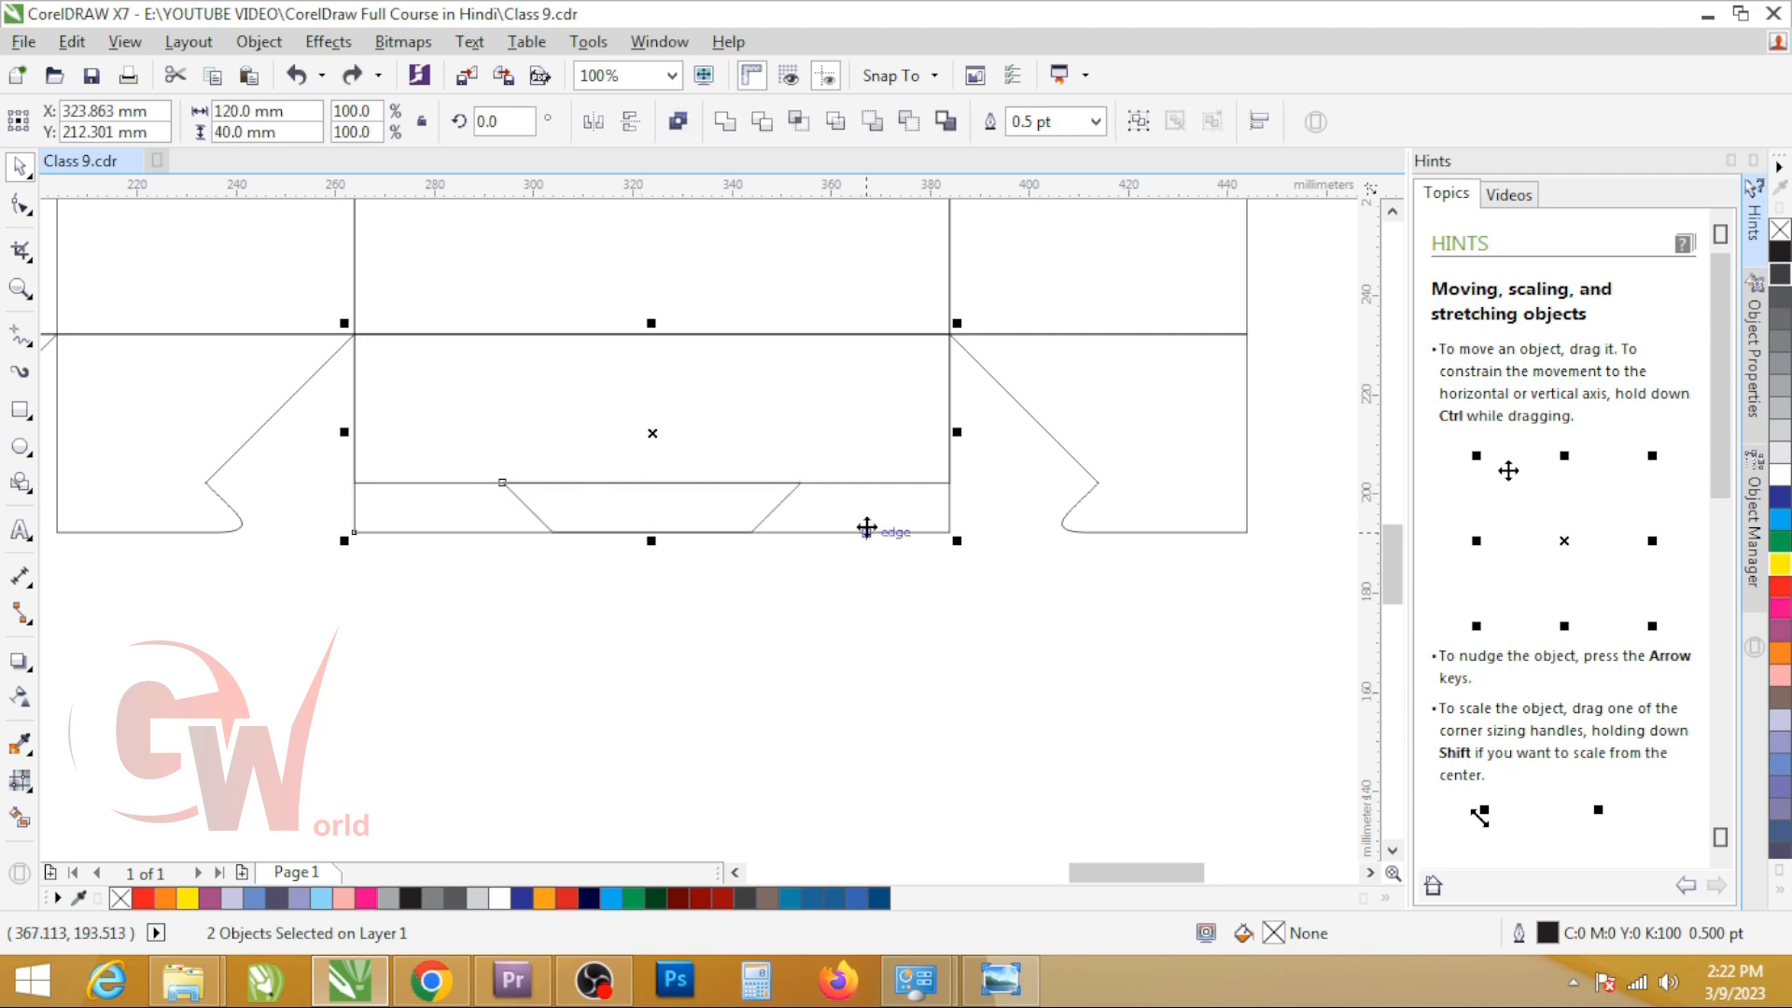
left_click(761, 120)
left_click(769, 709)
left_click_drag(632, 512, 806, 763)
key("Delete")
left_click(636, 414)
key("Delete")
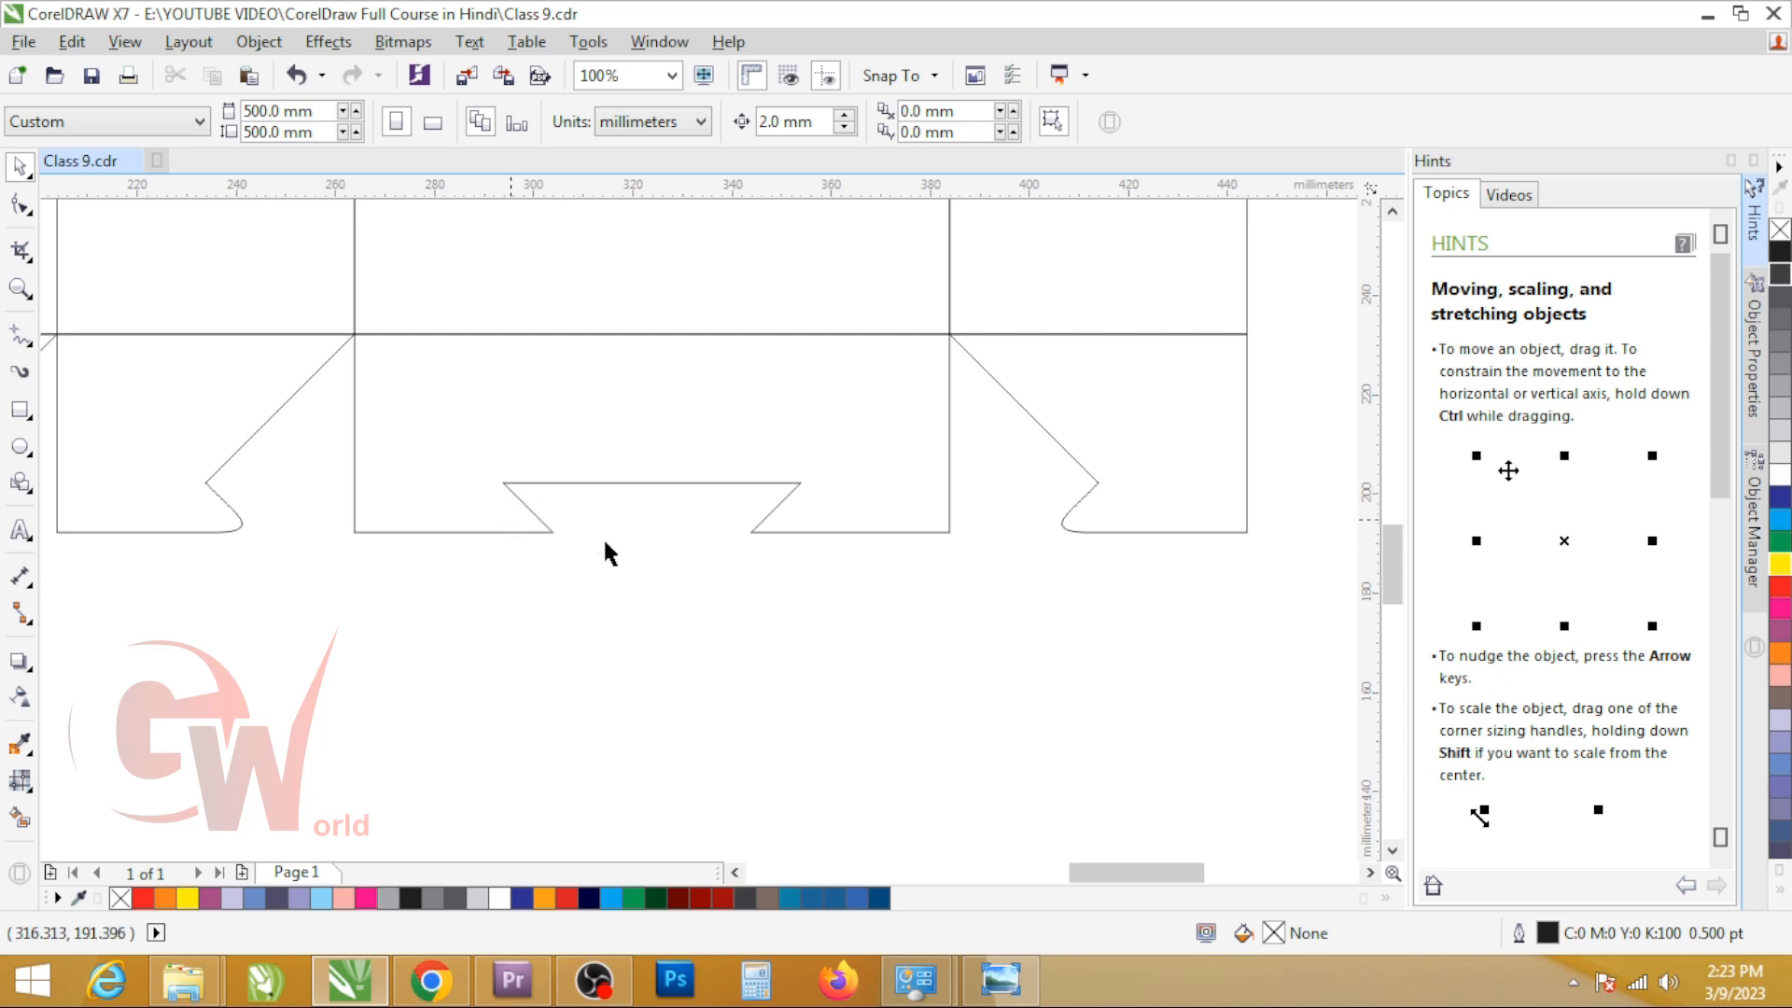
Step: Move the notch's two lower nodes outward by about 4 mm each to widen the notch opening
key("F10")
left_click(551, 532)
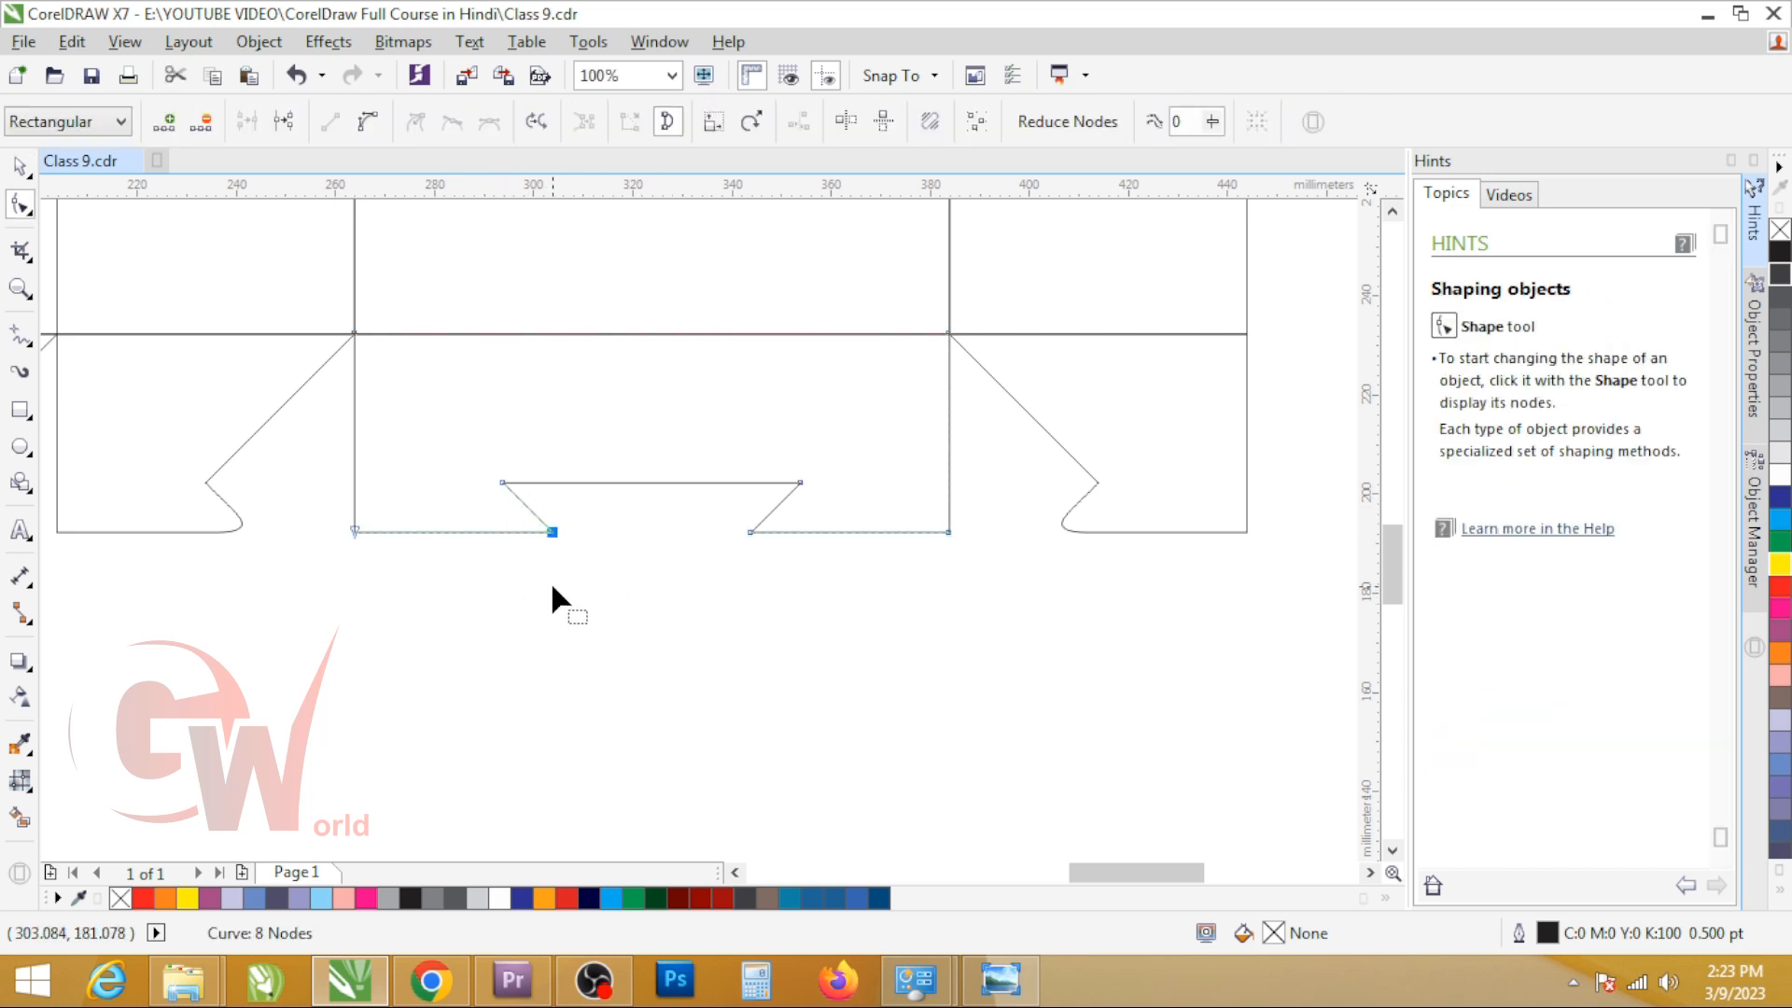
key("Left")
left_click_drag(725, 513, 914, 603)
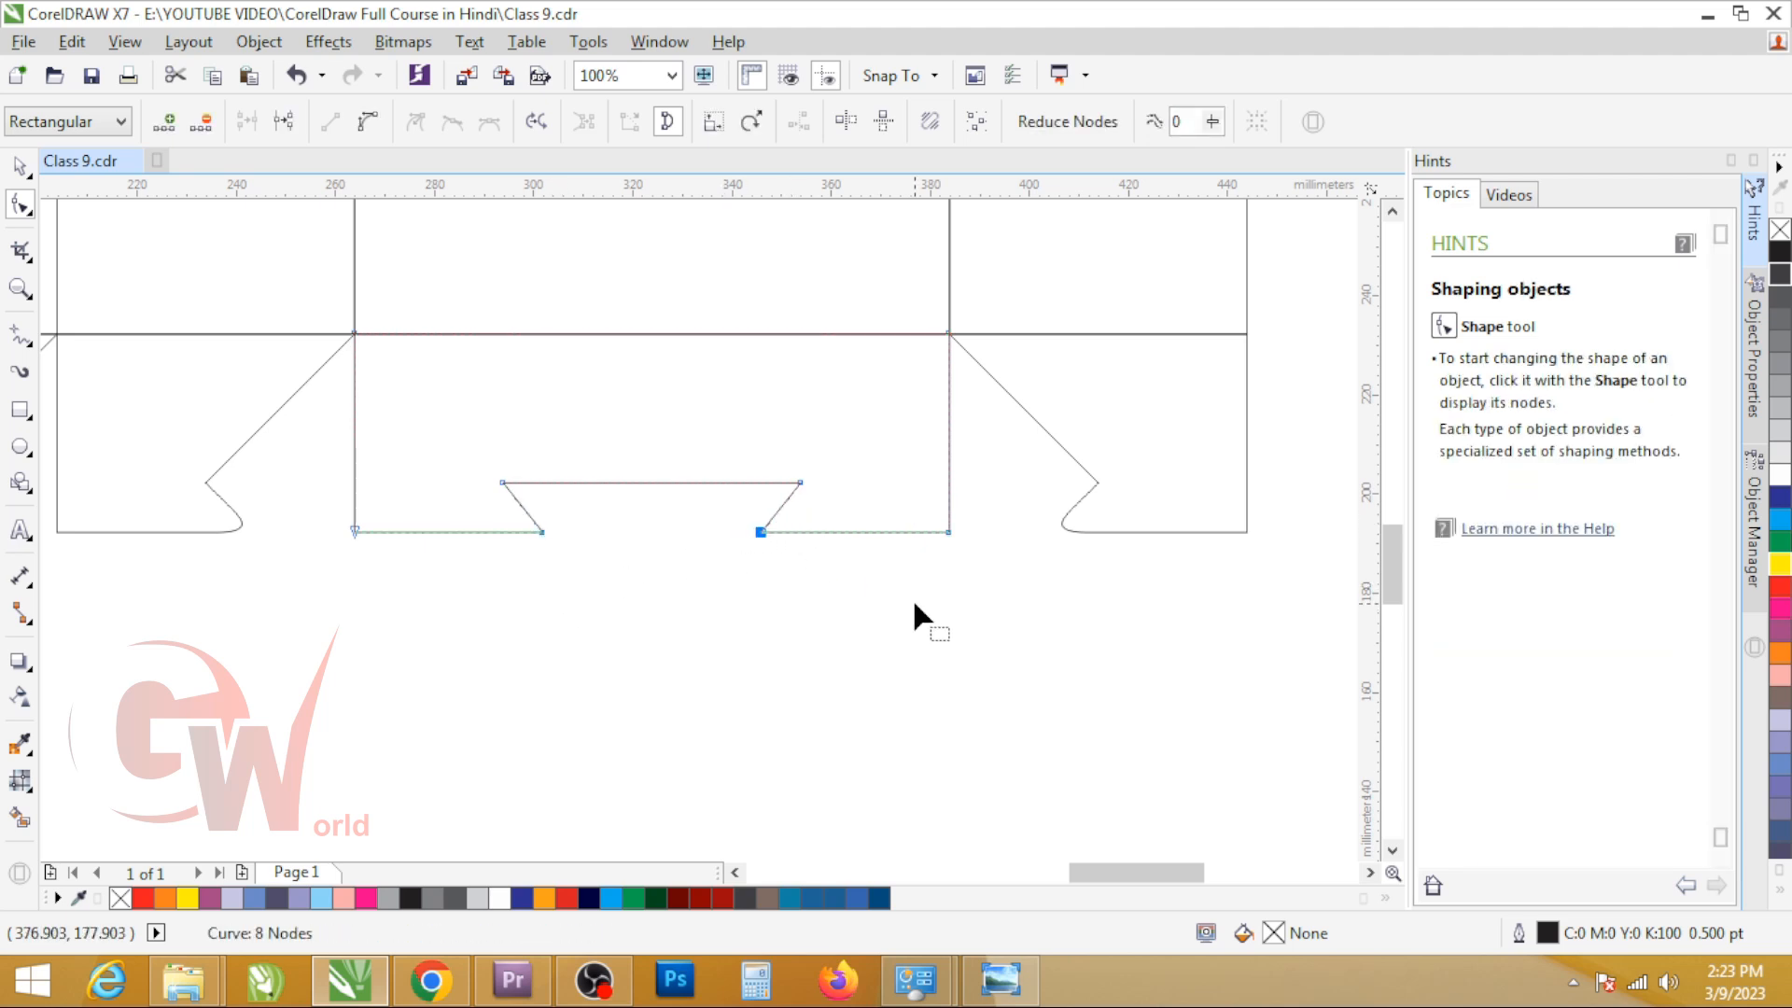
key("Right")
left_click(540, 529)
key("Left")
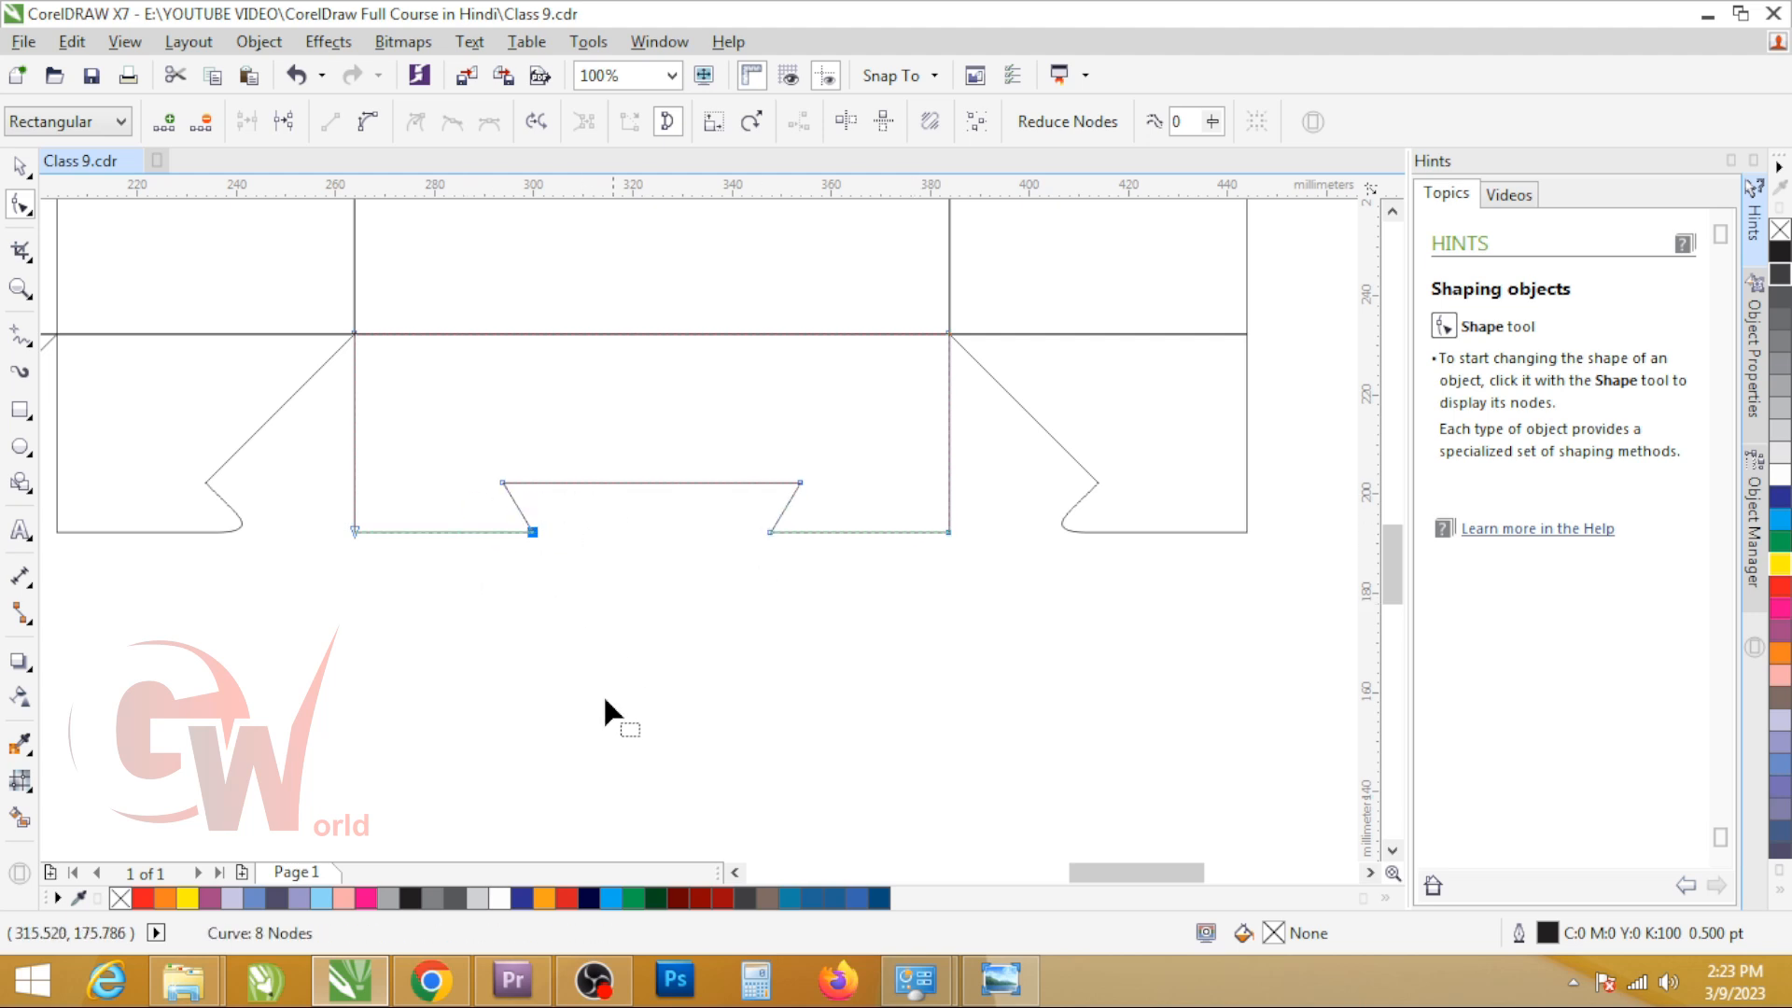
key("space")
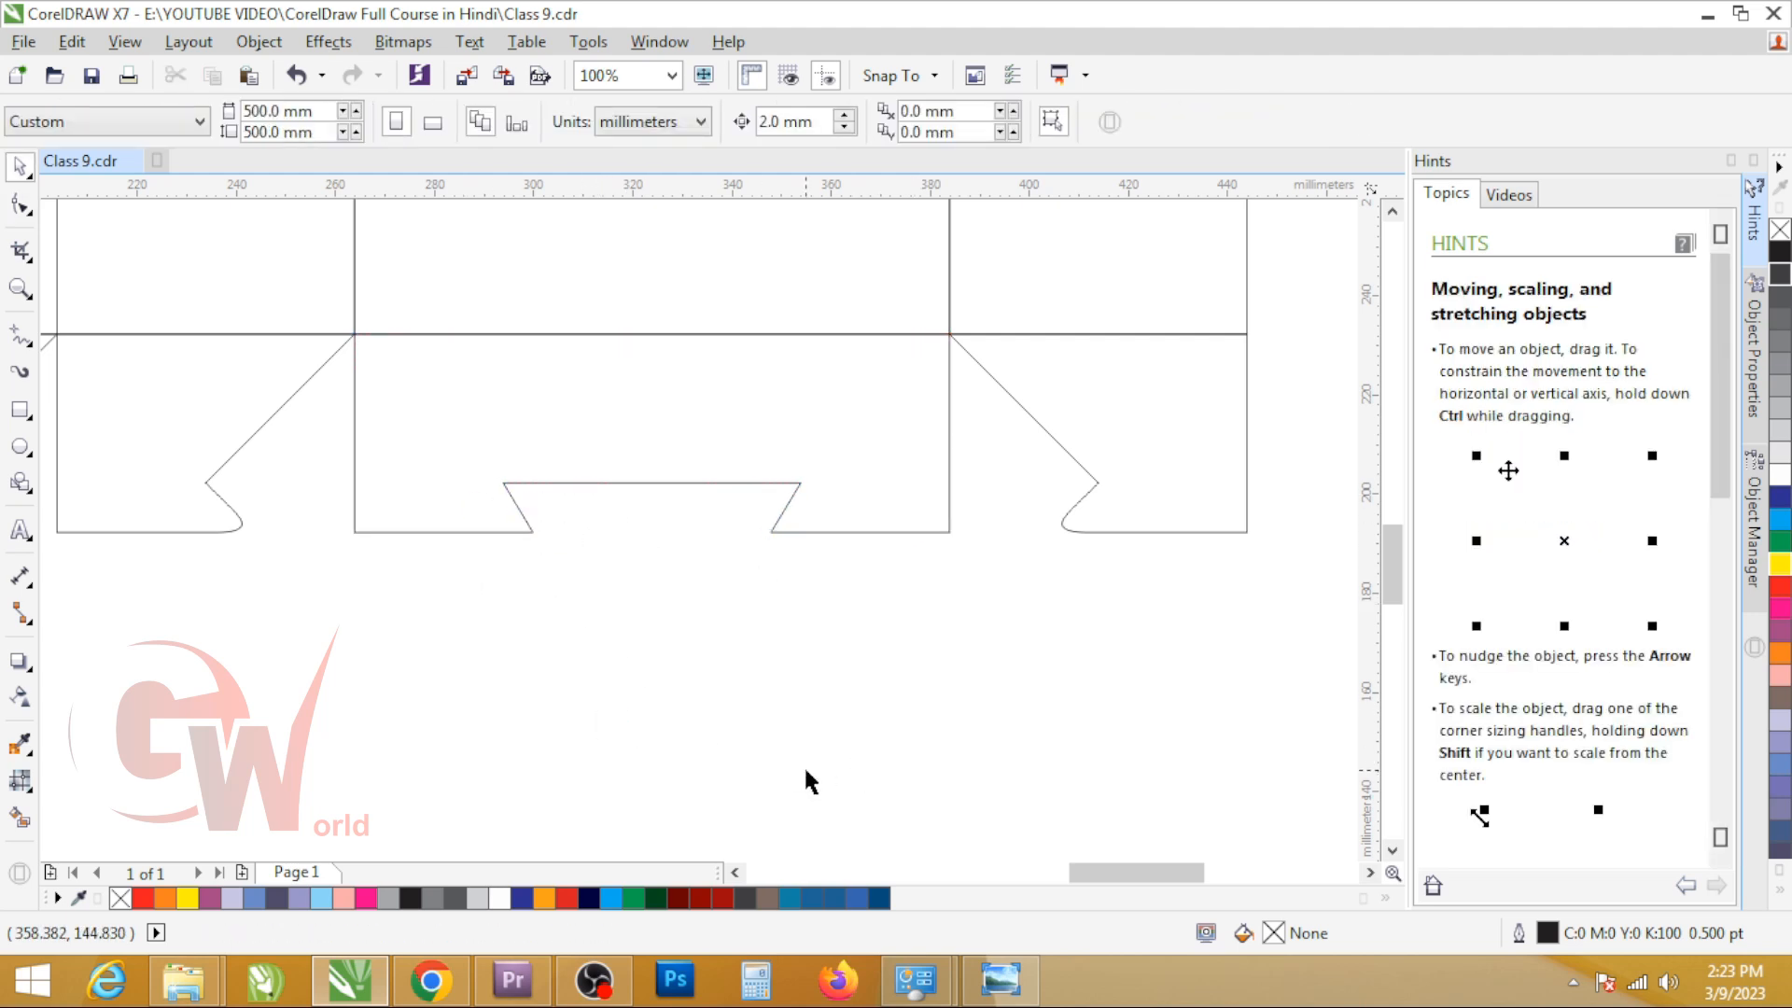
Step: Delete the reference flap copy lying below the dieline
scroll(747, 618, "down", 3)
scroll(658, 647, "up", 2)
left_click(617, 658)
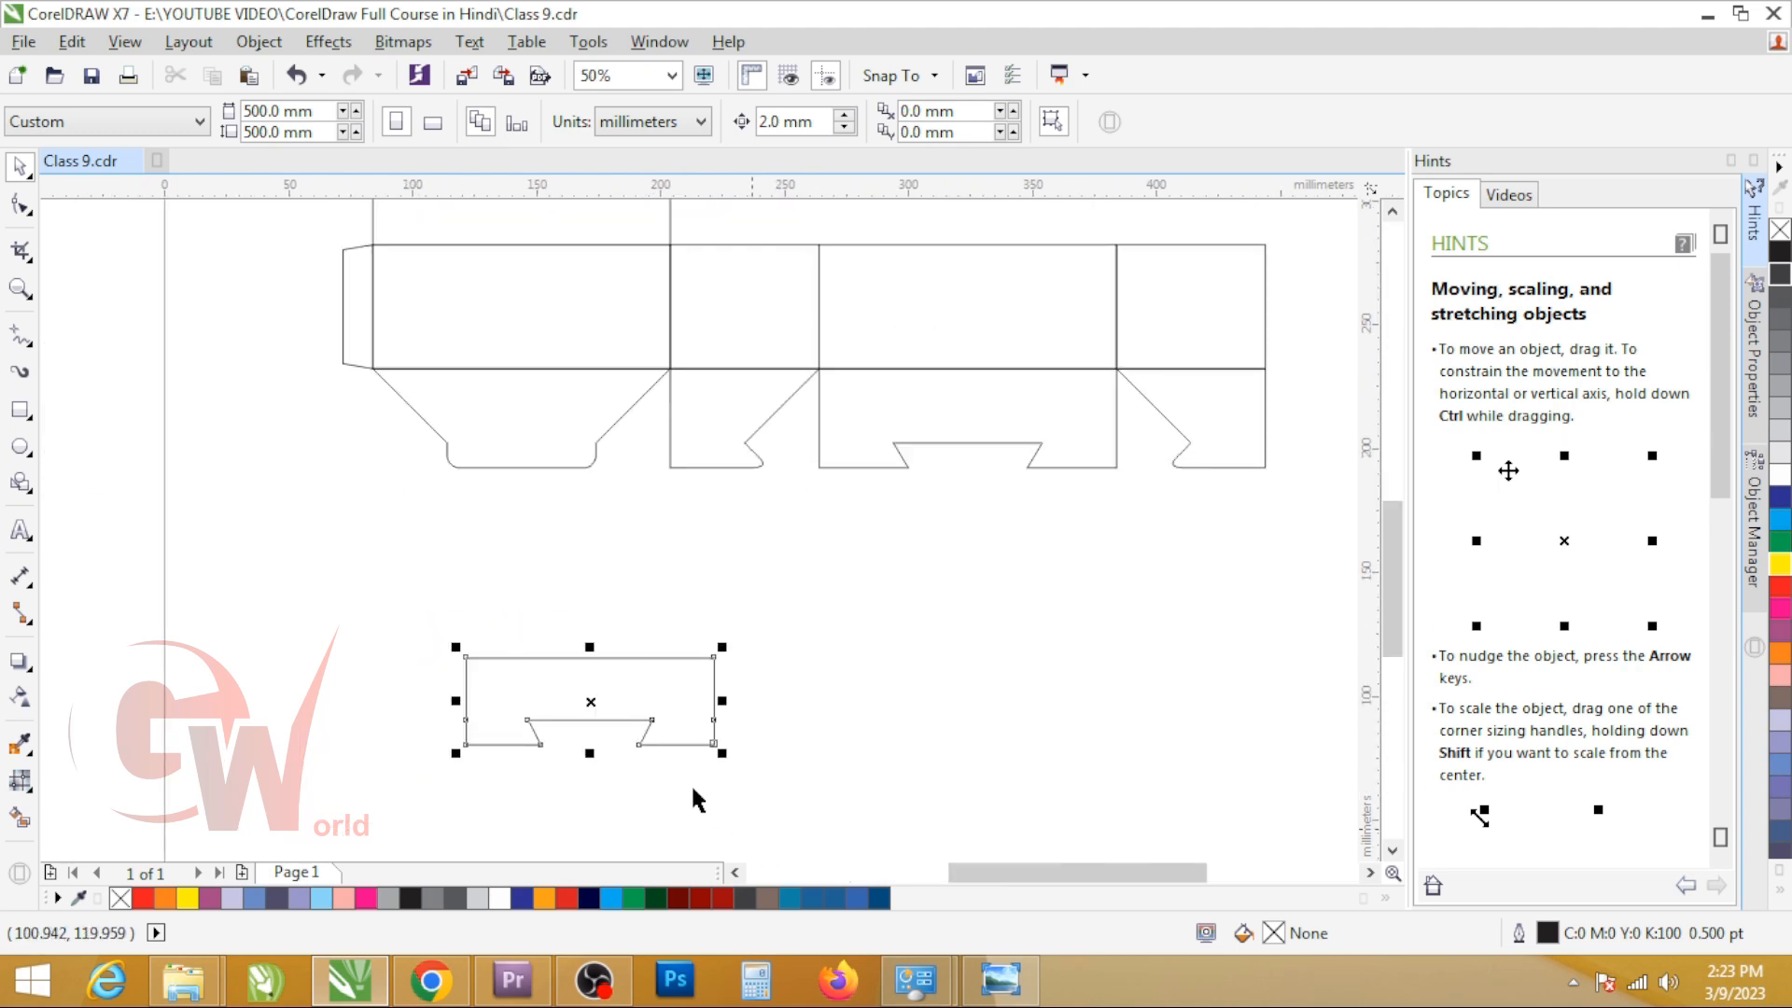
key("Delete")
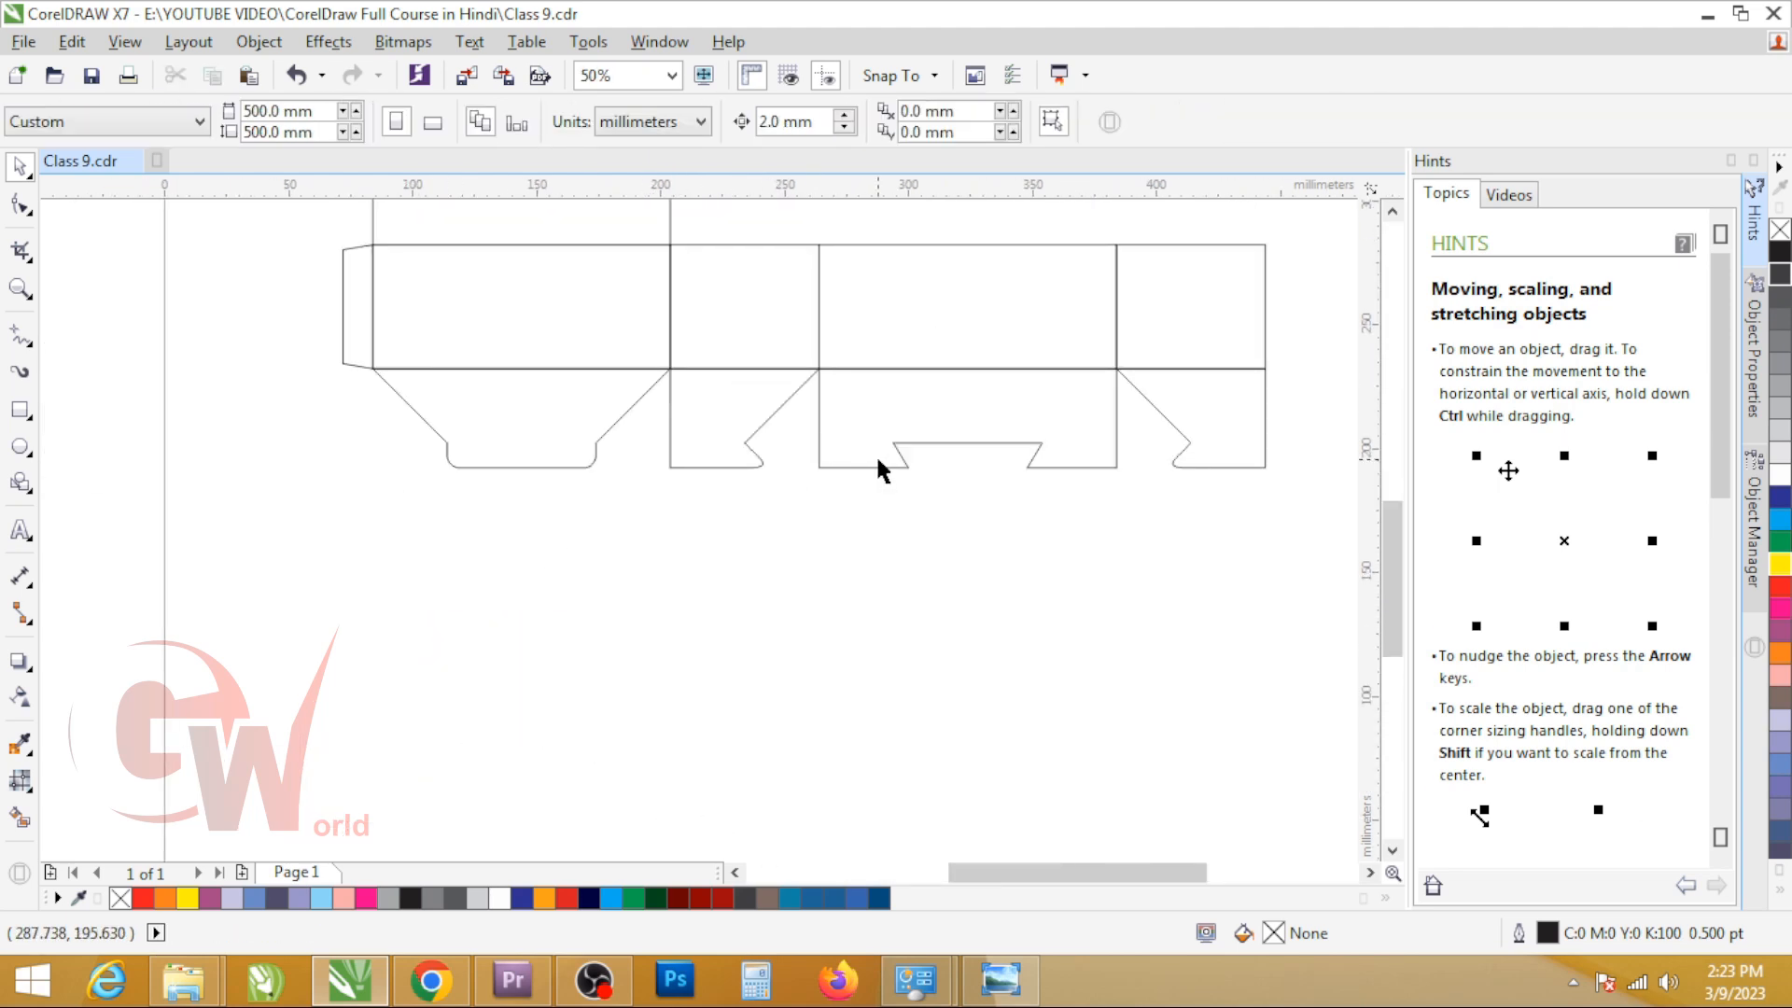
Step: Rotate the second bottom flap 90° about its upper right corner so that it overlaps the third flap's notch
left_click(701, 401)
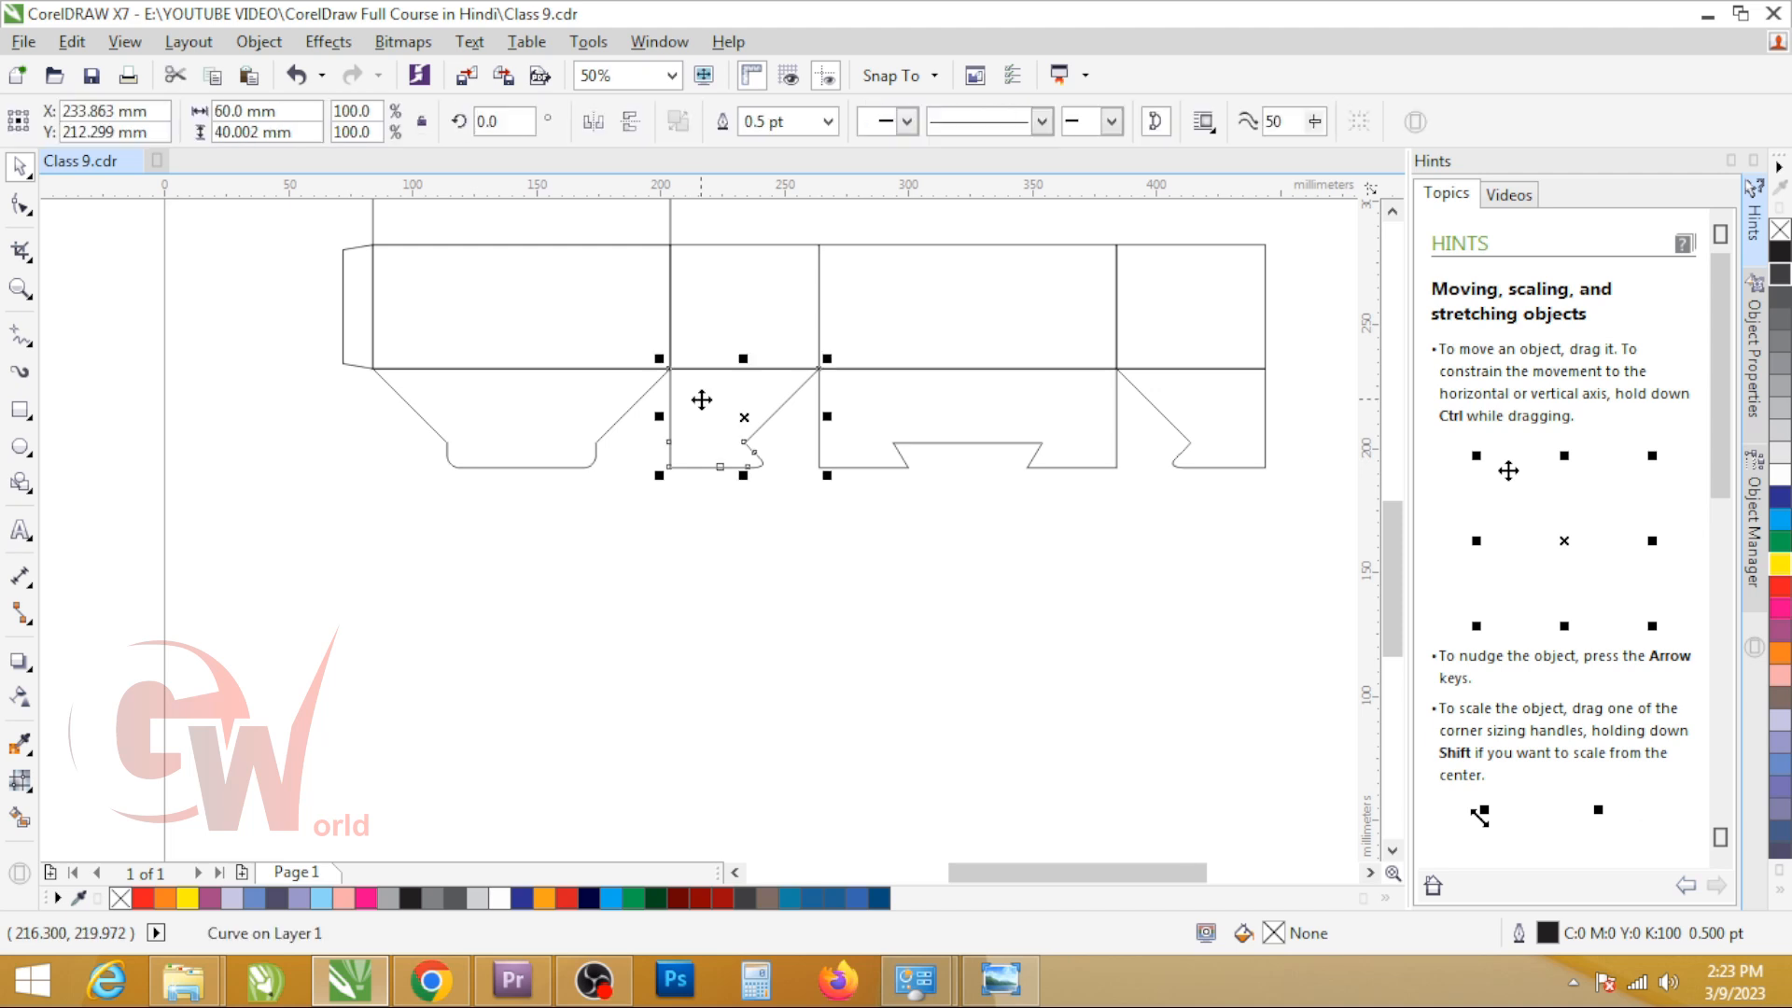
left_click(701, 400)
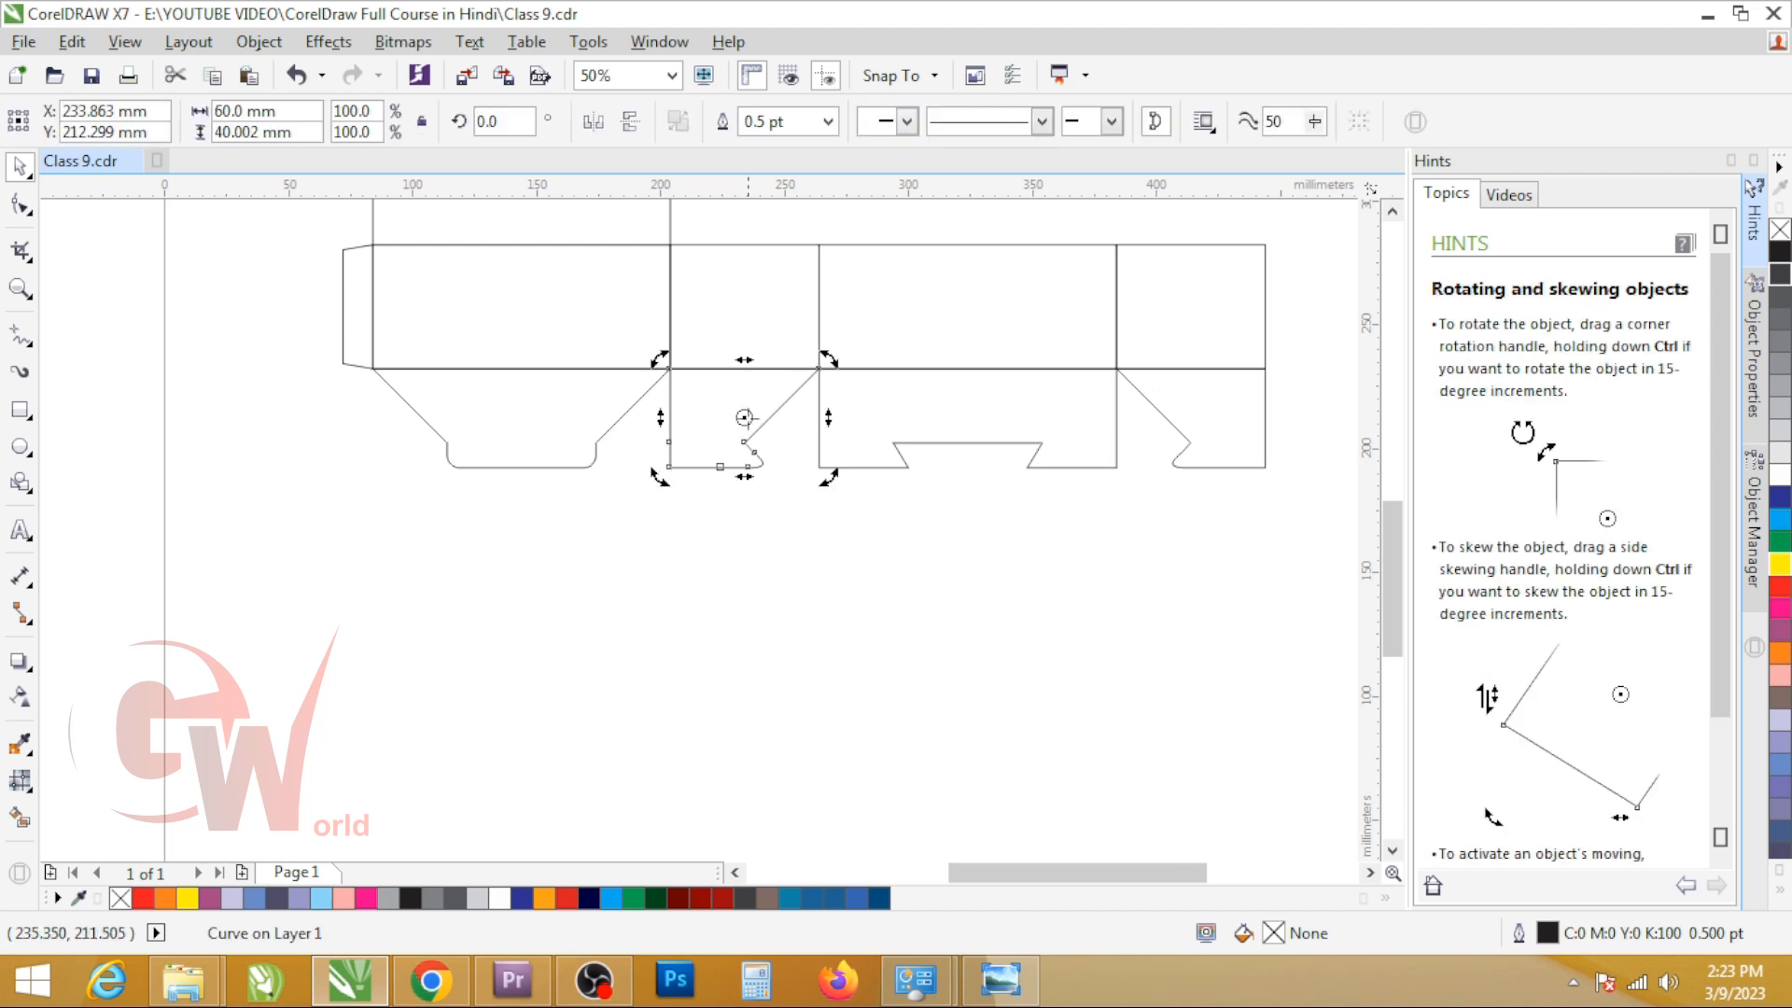
left_click_drag(781, 404, 819, 369)
left_click_drag(660, 477, 959, 592)
scroll(912, 448, "up", 3)
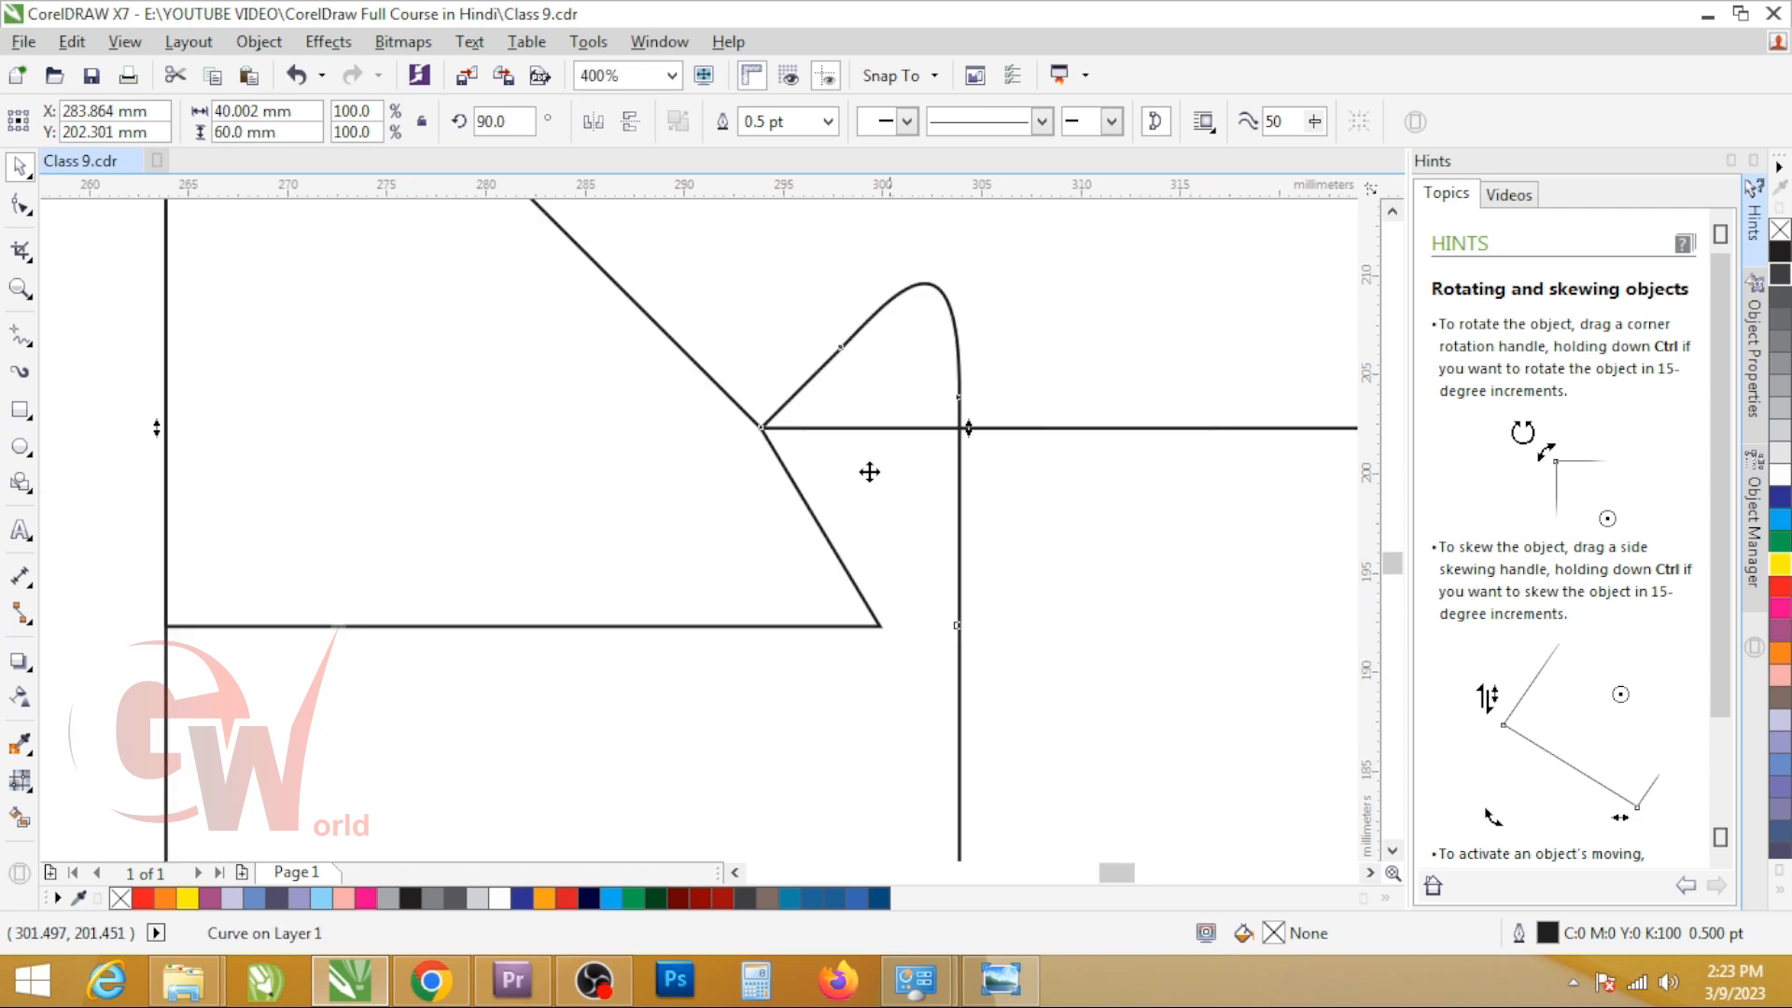
Step: Rotate the fourth bottom flap 90° about its upper left corner so that it overlaps the third flap's notch
scroll(743, 444, "down", 2)
left_click(1304, 490)
scroll(627, 542, "down", 2)
scroll(776, 554, "up", 2)
left_click(890, 467)
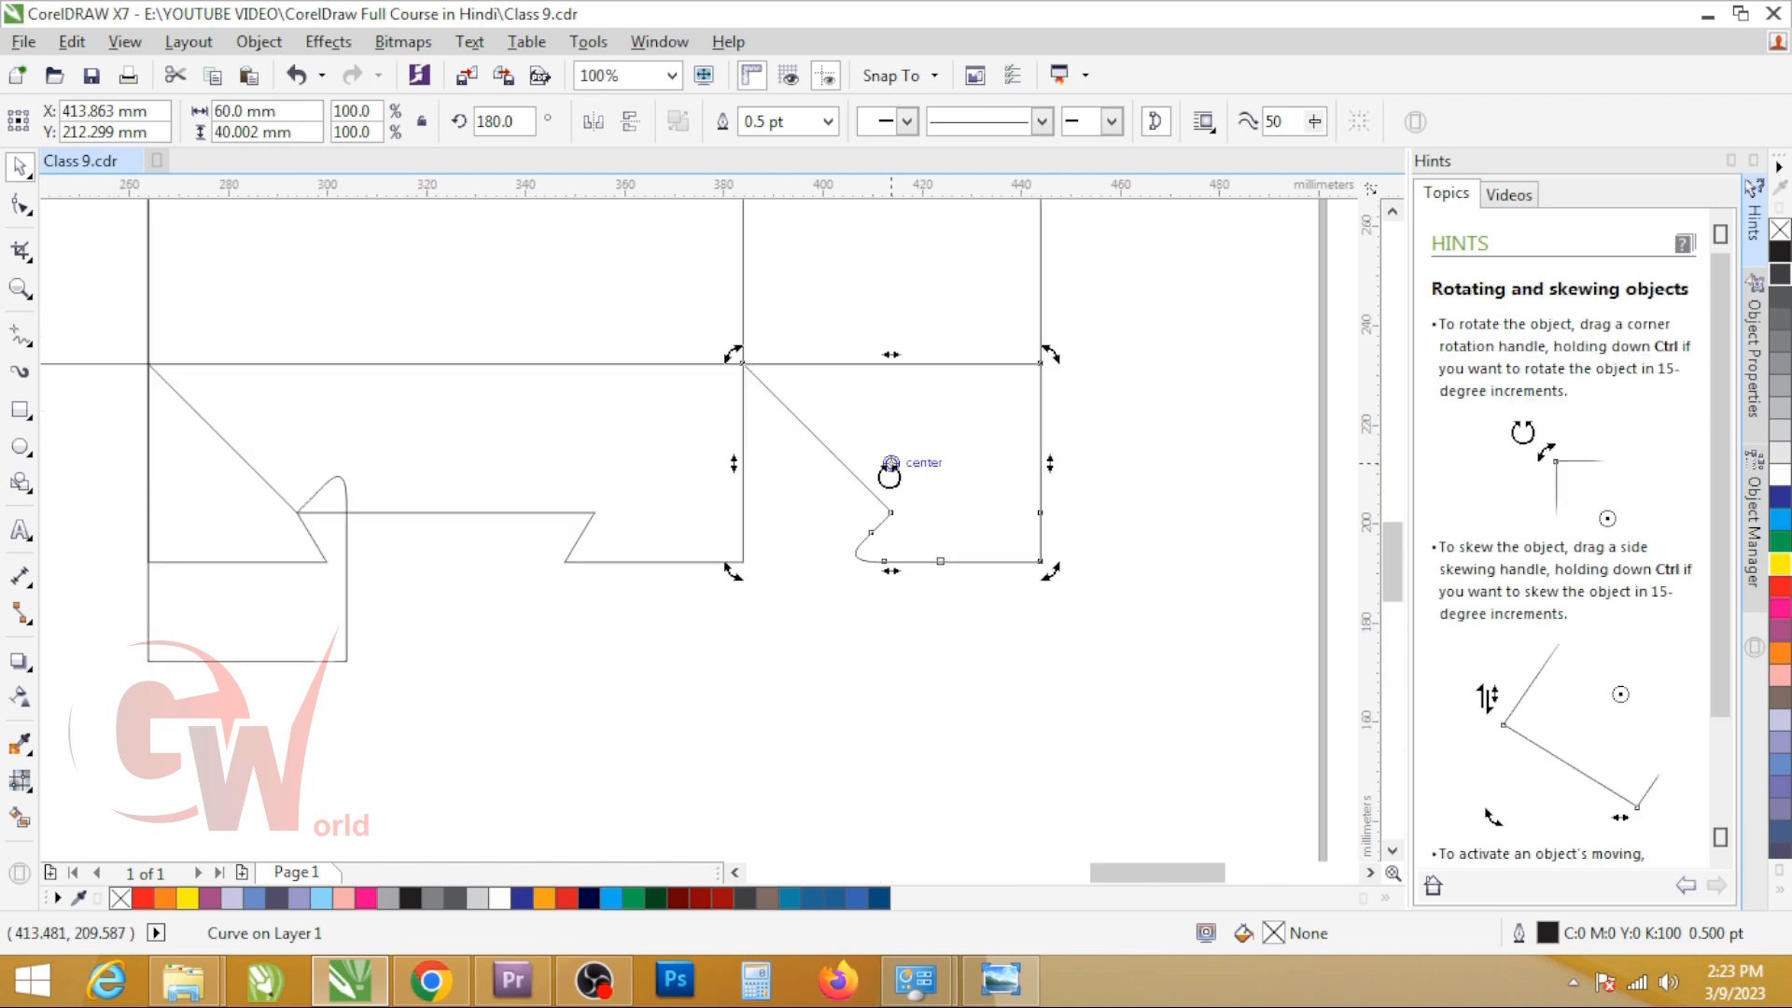
mouse_move(890, 464)
left_mouse_down()
mouse_move(742, 322)
mouse_move(743, 363)
left_mouse_up()
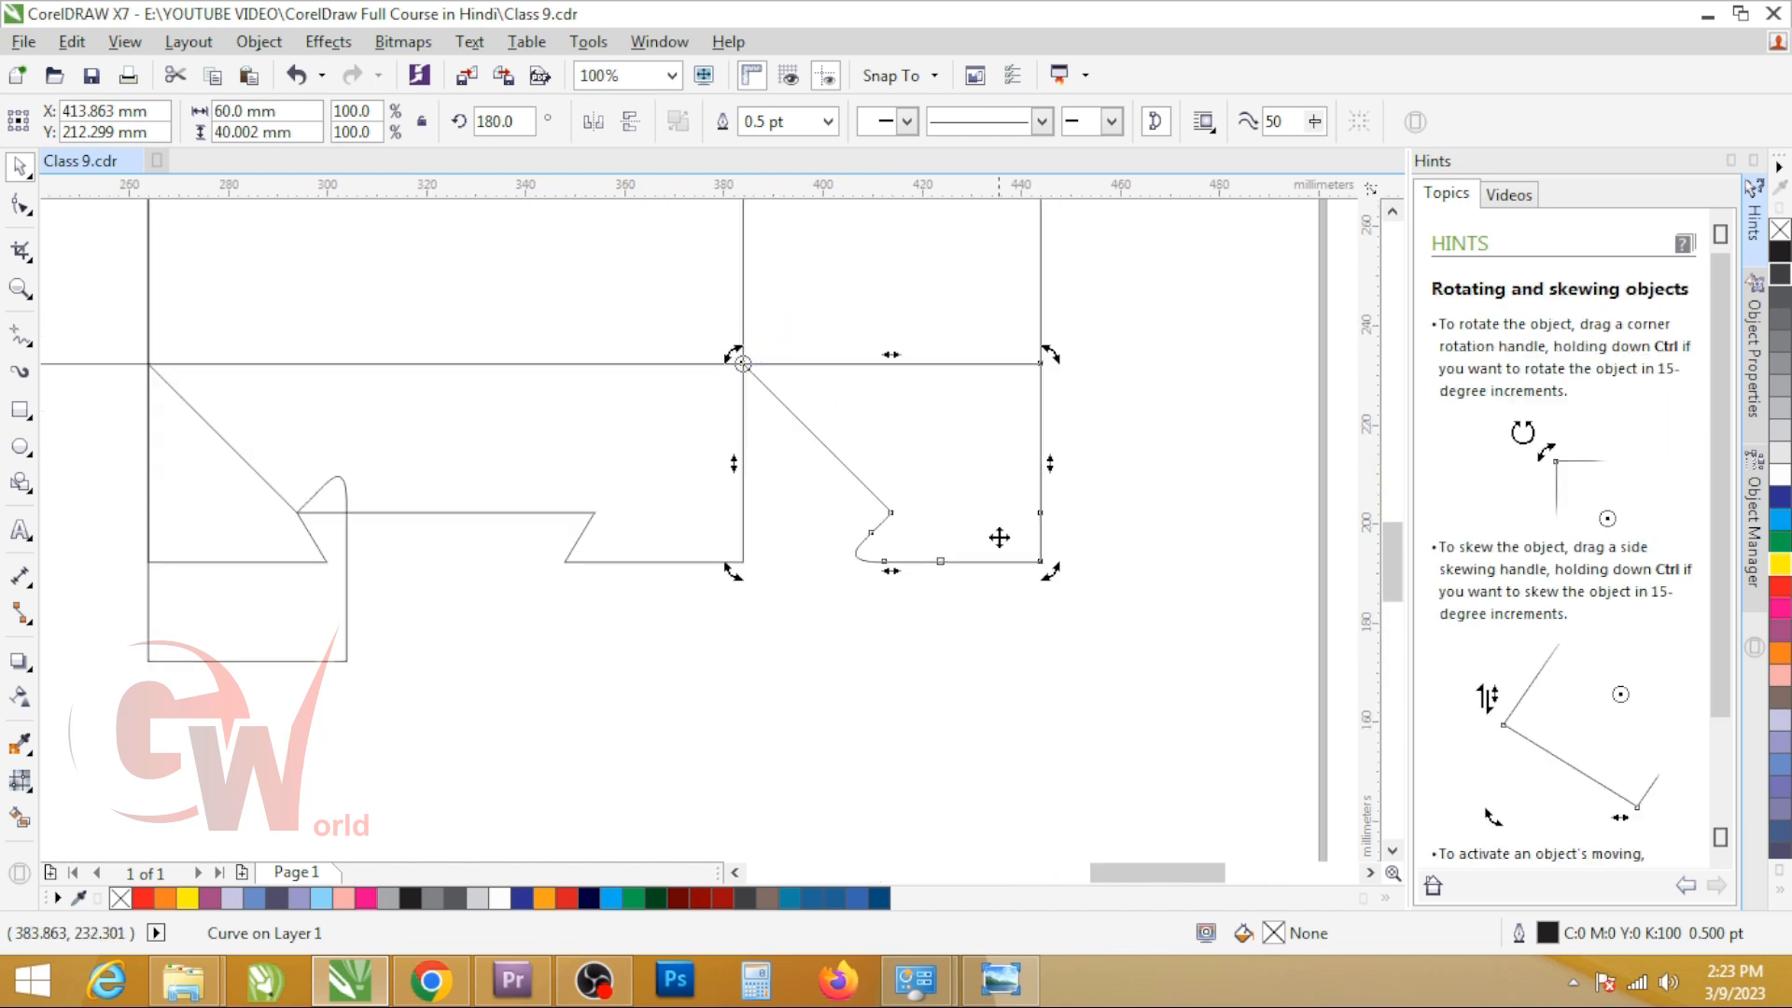
left_click_drag(1052, 571, 535, 674)
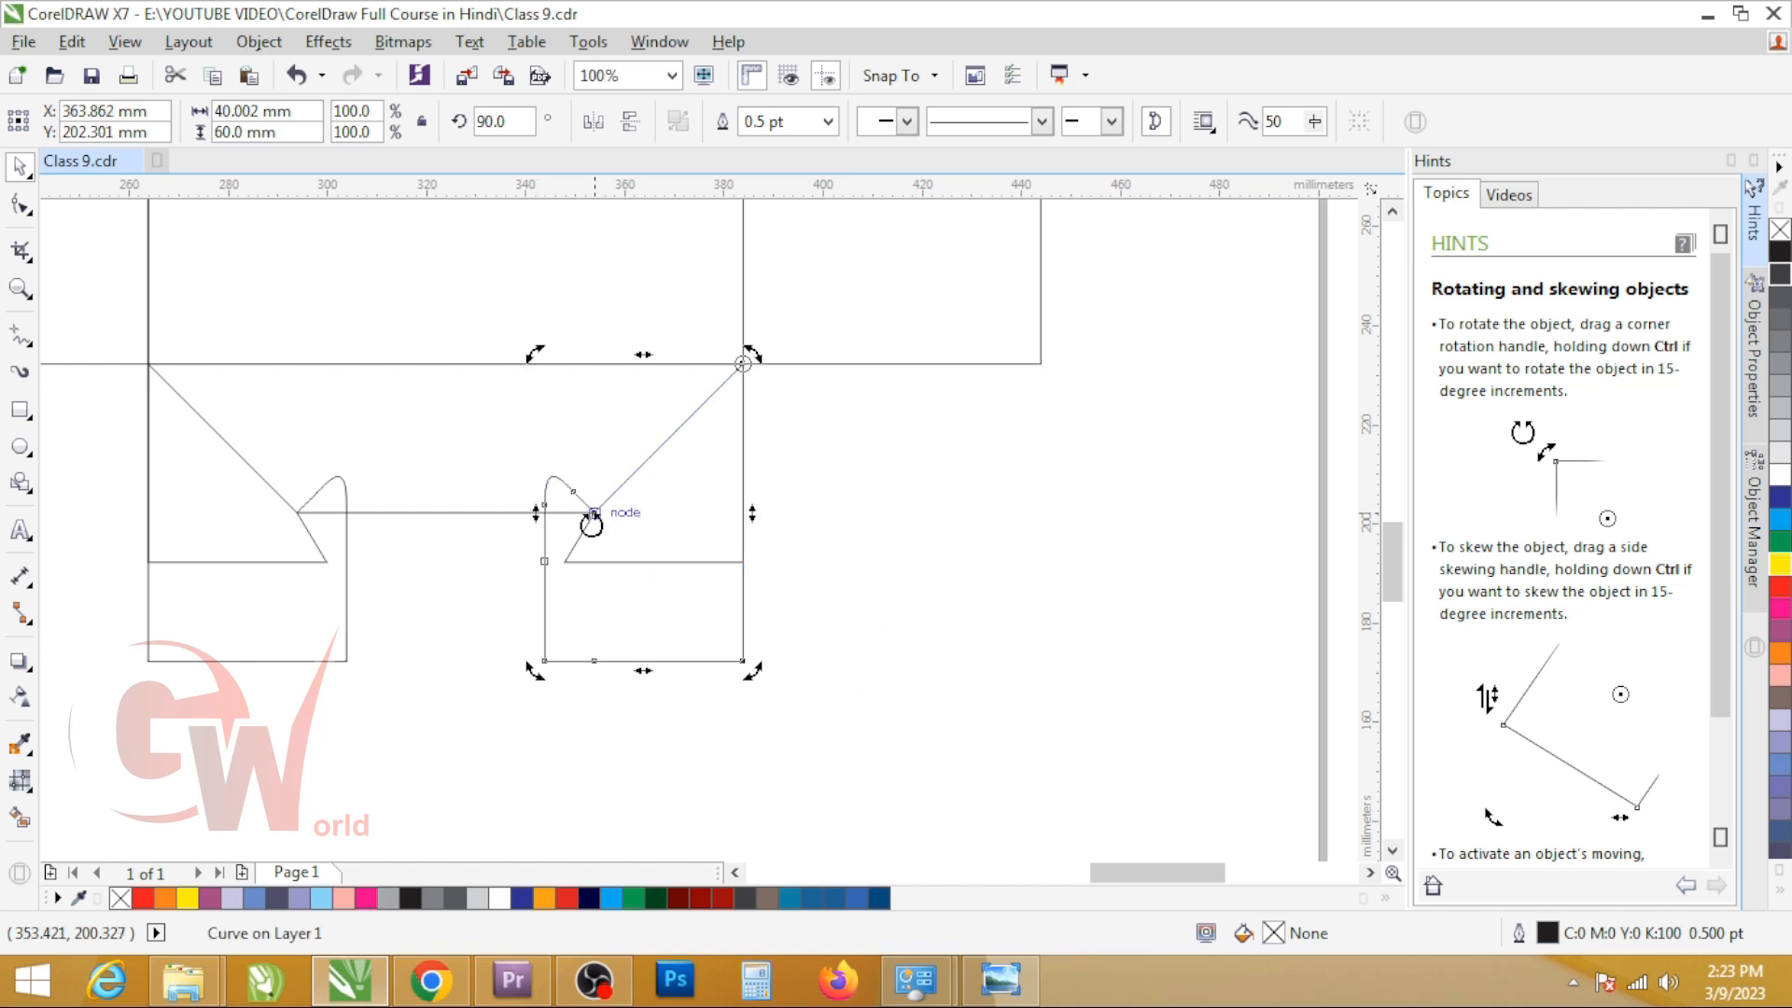
Step: Place a copy of the first bottom flap below the third flap and mirror it vertically
scroll(605, 566, "down", 1)
left_click(125, 496)
left_click_drag(133, 487, 590, 702)
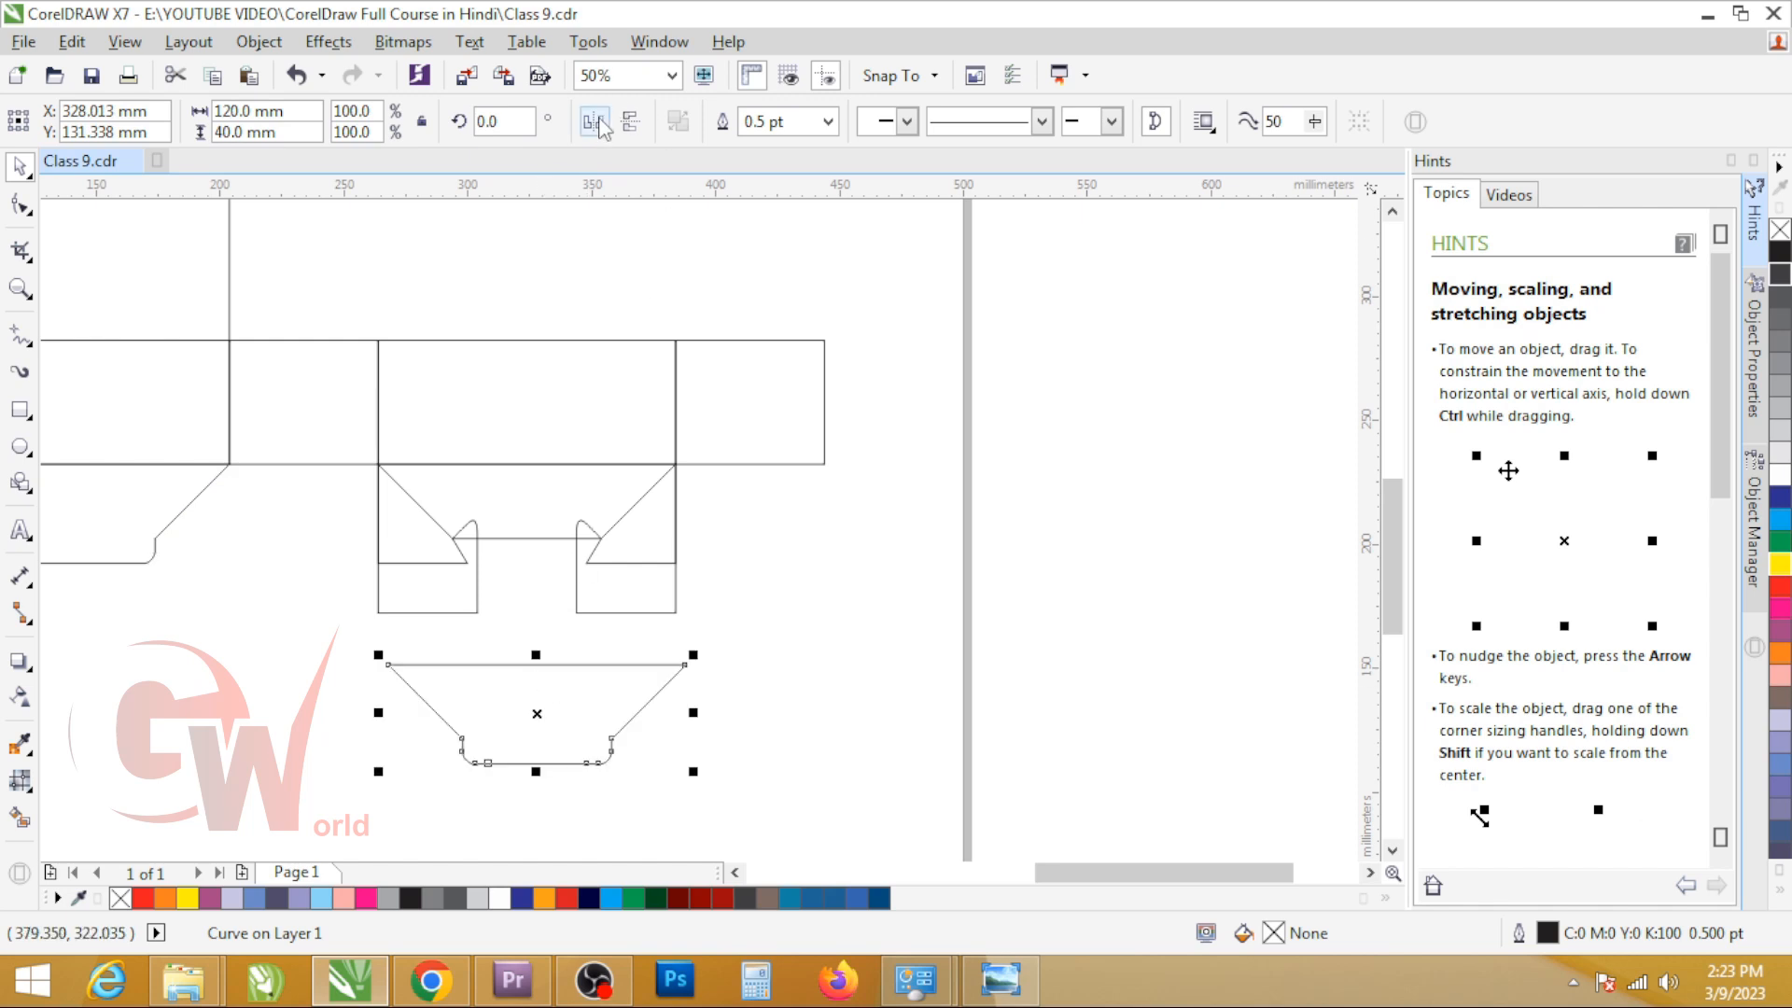
left_click(631, 122)
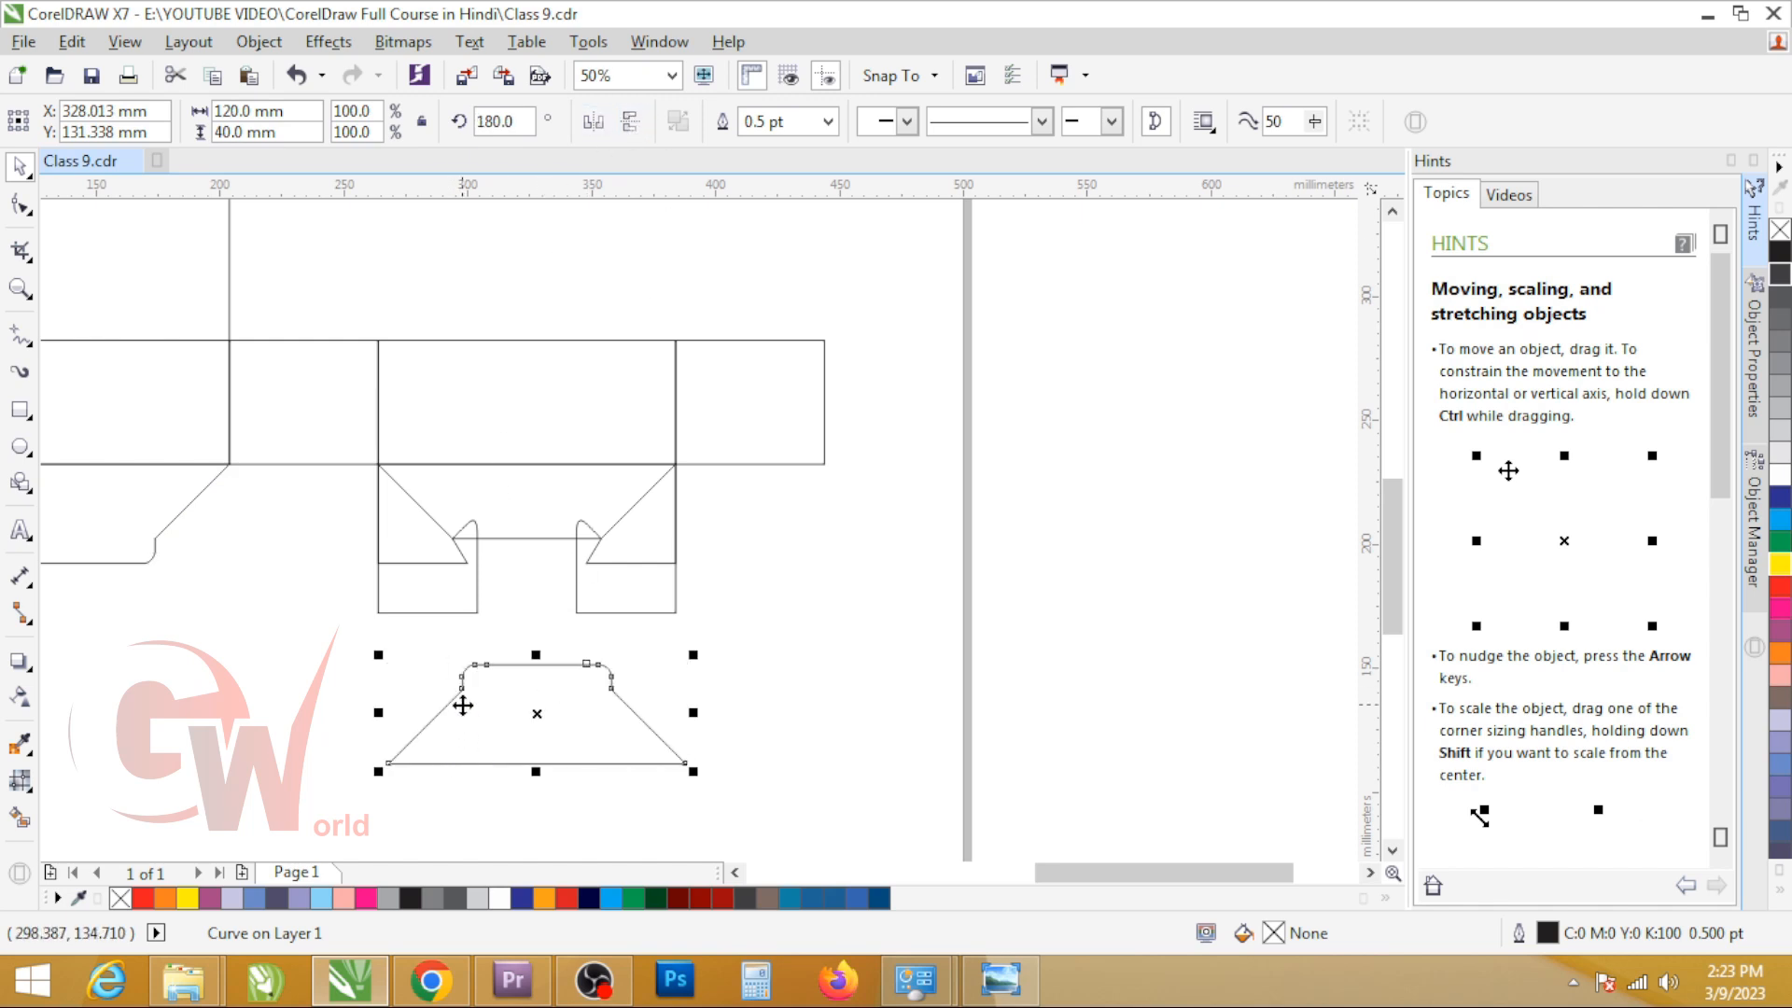
Step: Move the mirrored flap copy onto the rotated flaps' lower edge and center it horizontally on the third flap
left_click_drag(460, 687, 480, 541)
left_click(456, 494, "shift")
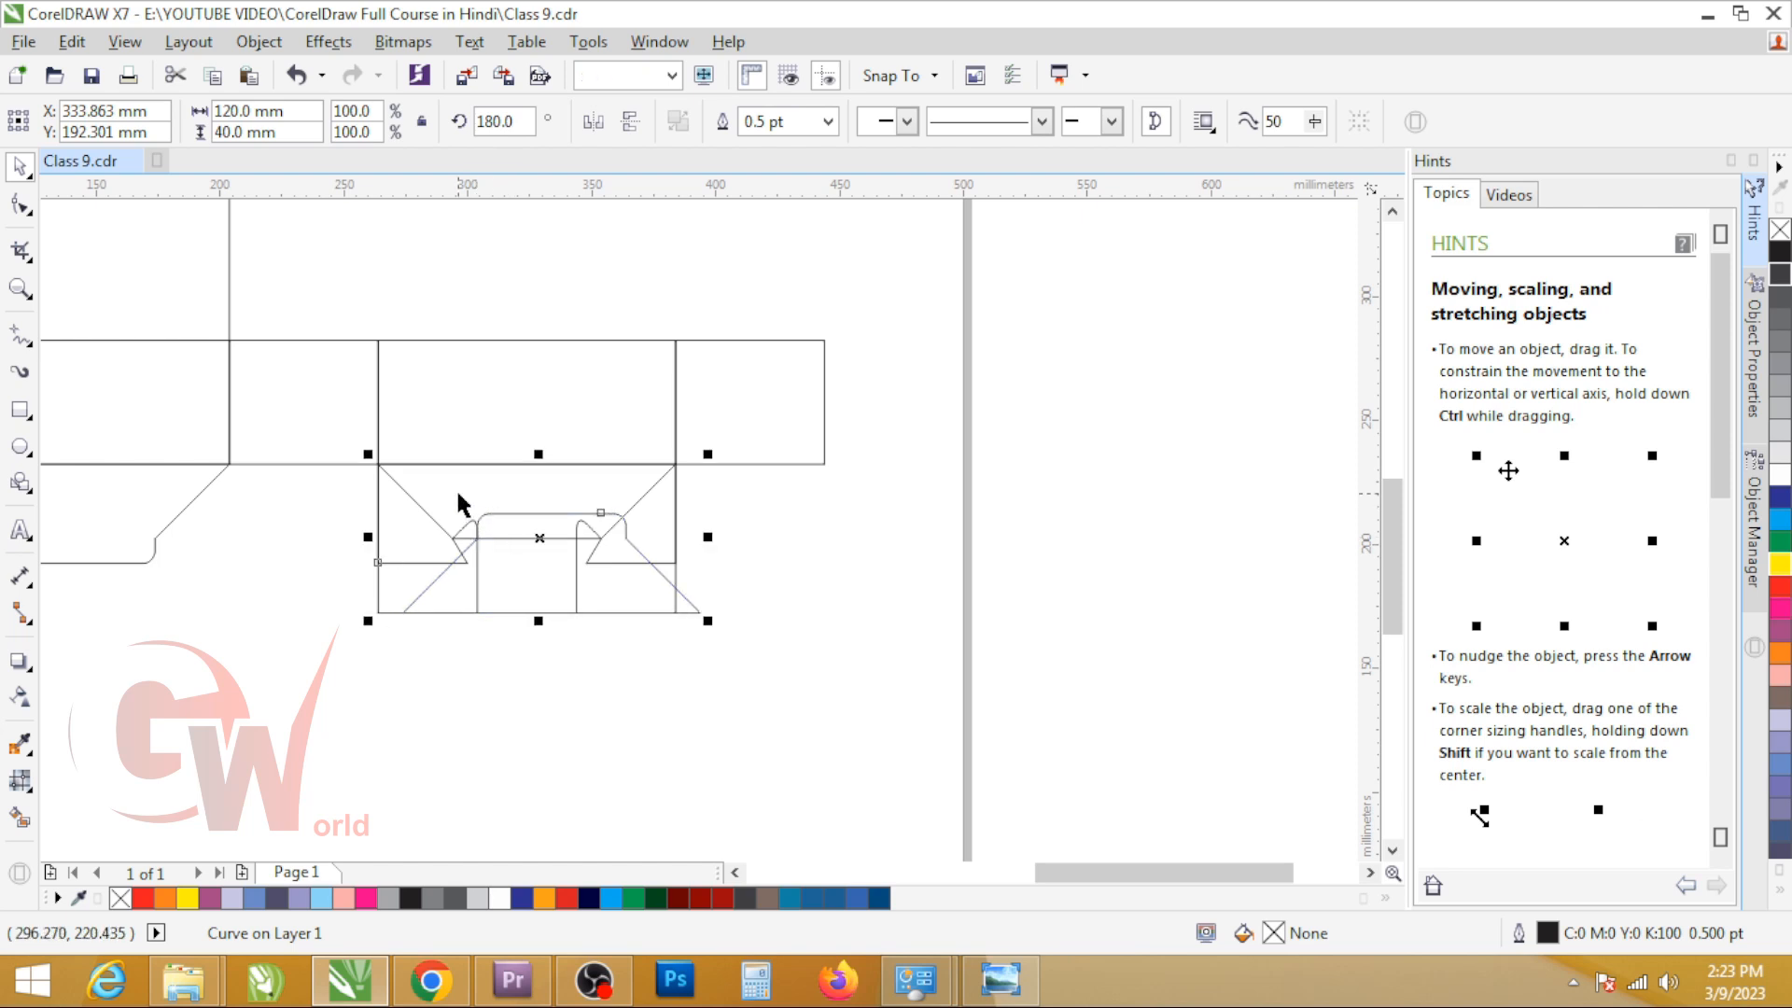
key("c")
left_click(456, 493, "shift")
scroll(444, 546, "up", 2)
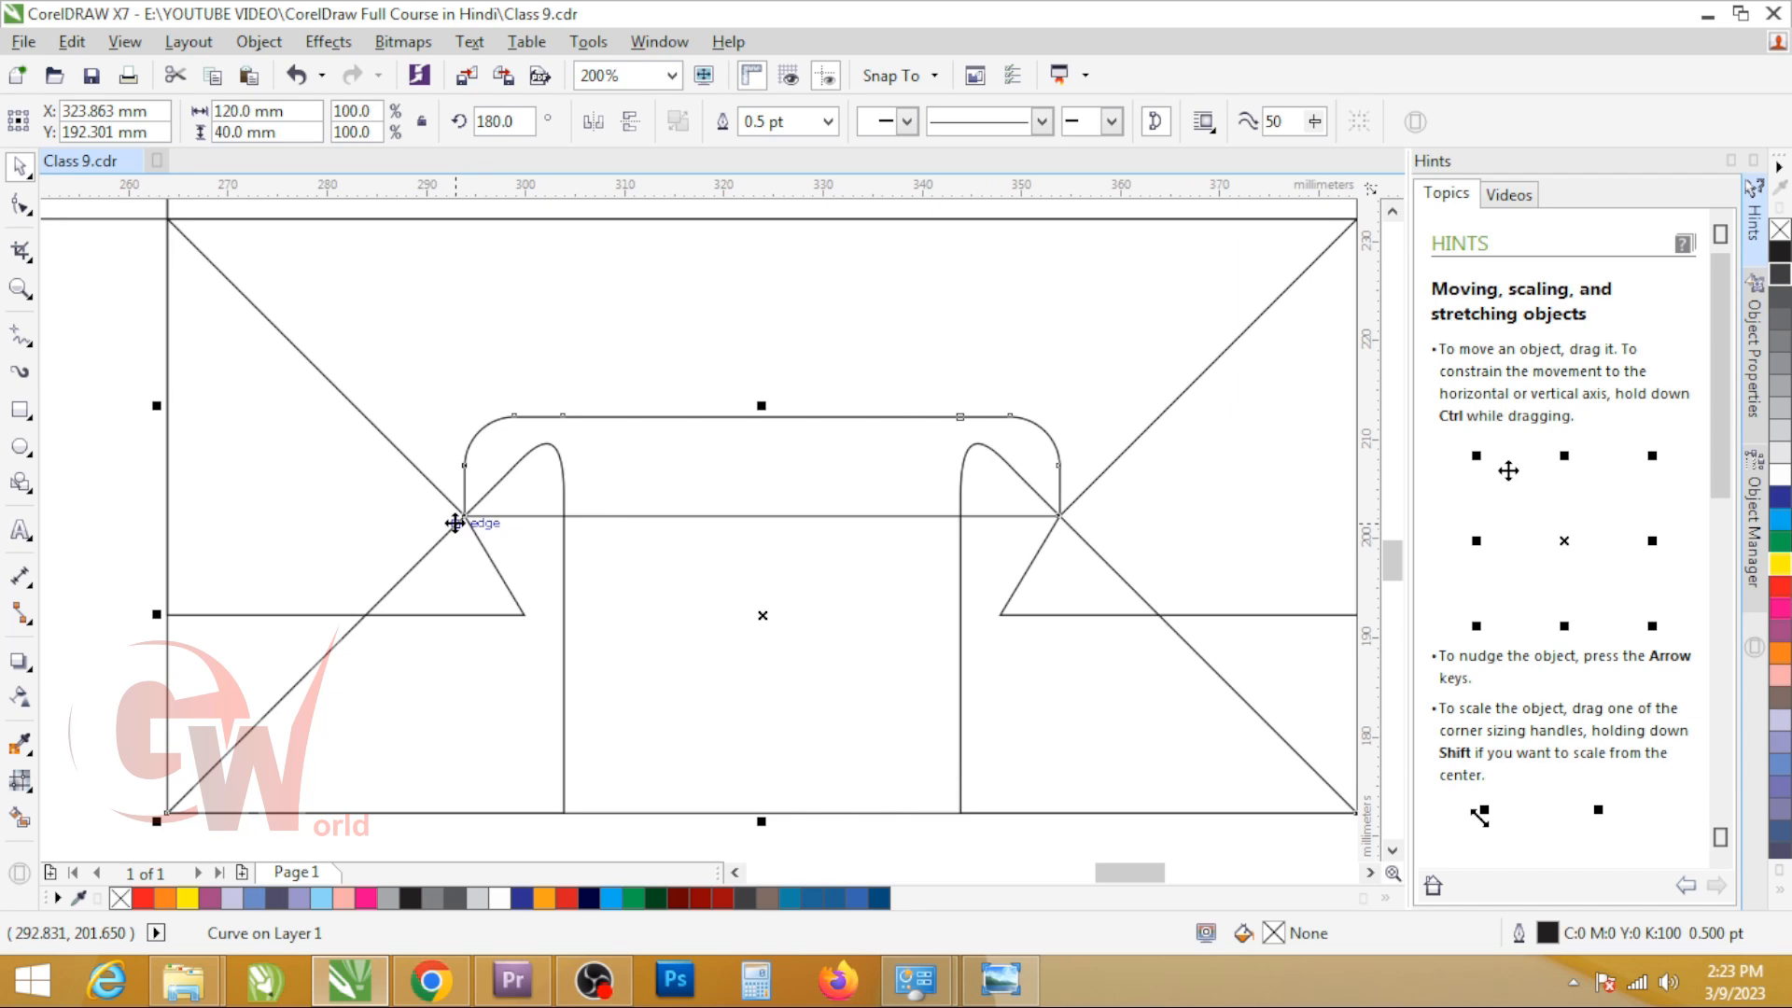
scroll(478, 496, "down", 1)
Step: Fill the third flap yellow, the two rotated flaps green and the mirrored flap copy black to check the interlock
left_click(519, 393)
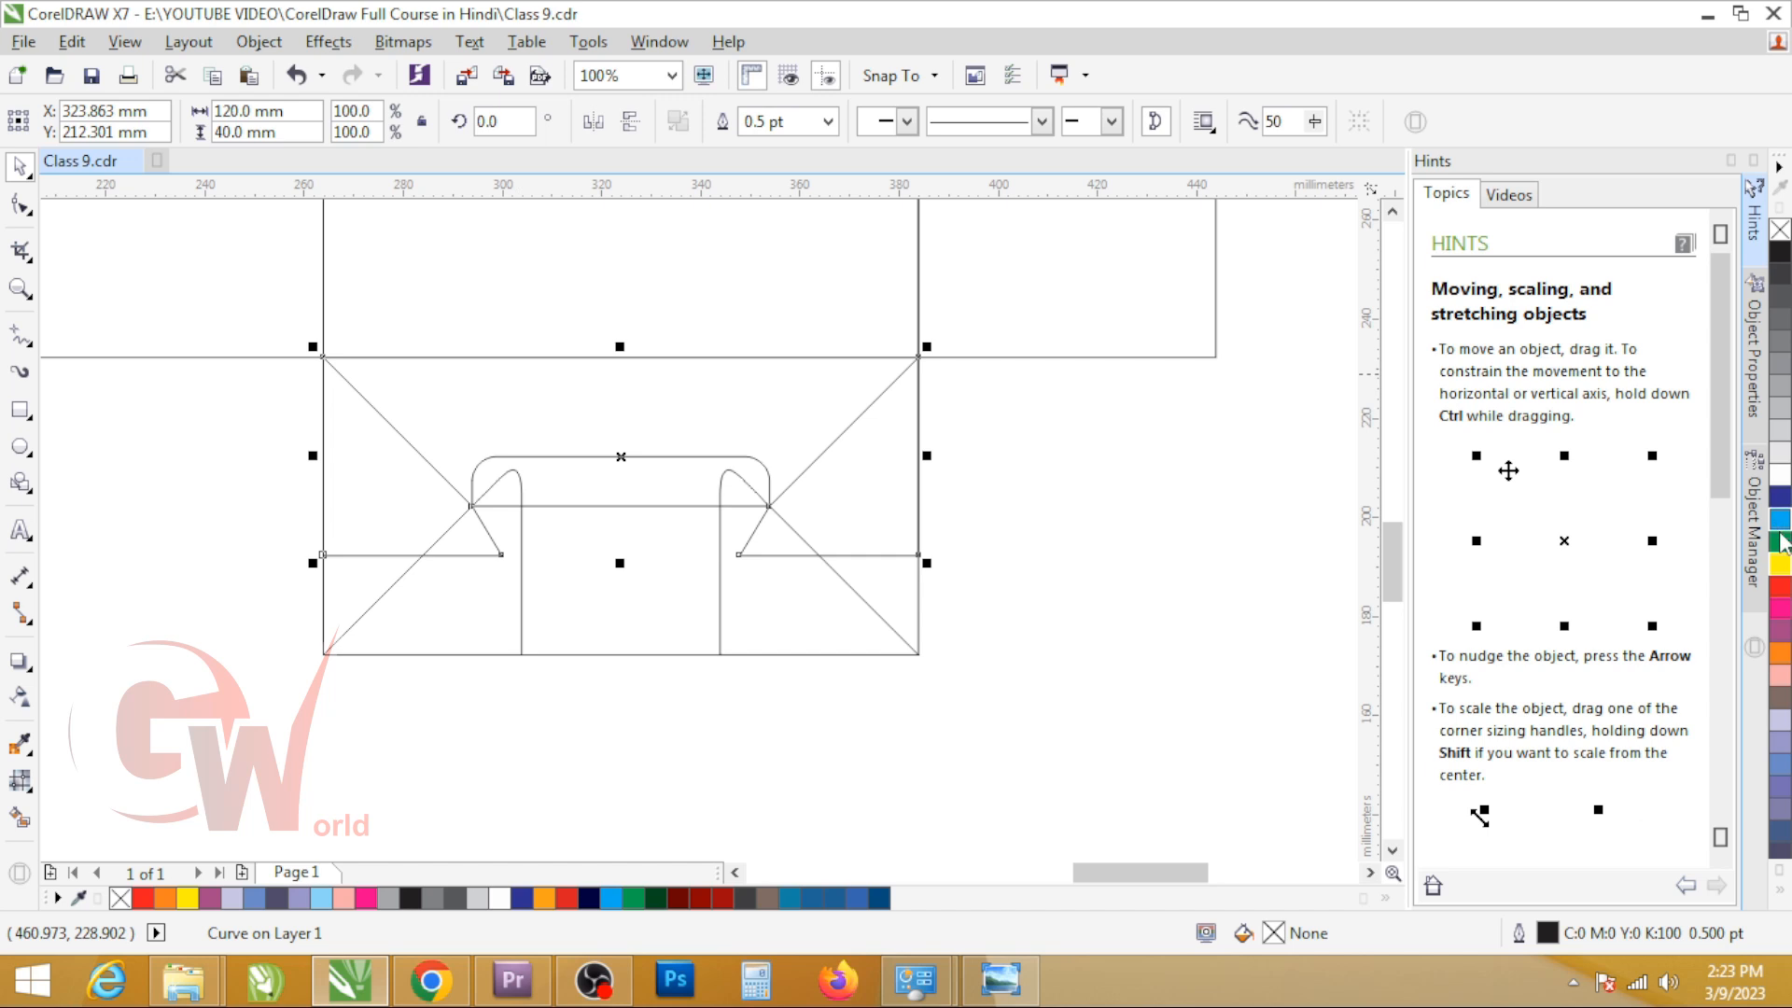
left_click(1781, 563)
left_click(347, 494)
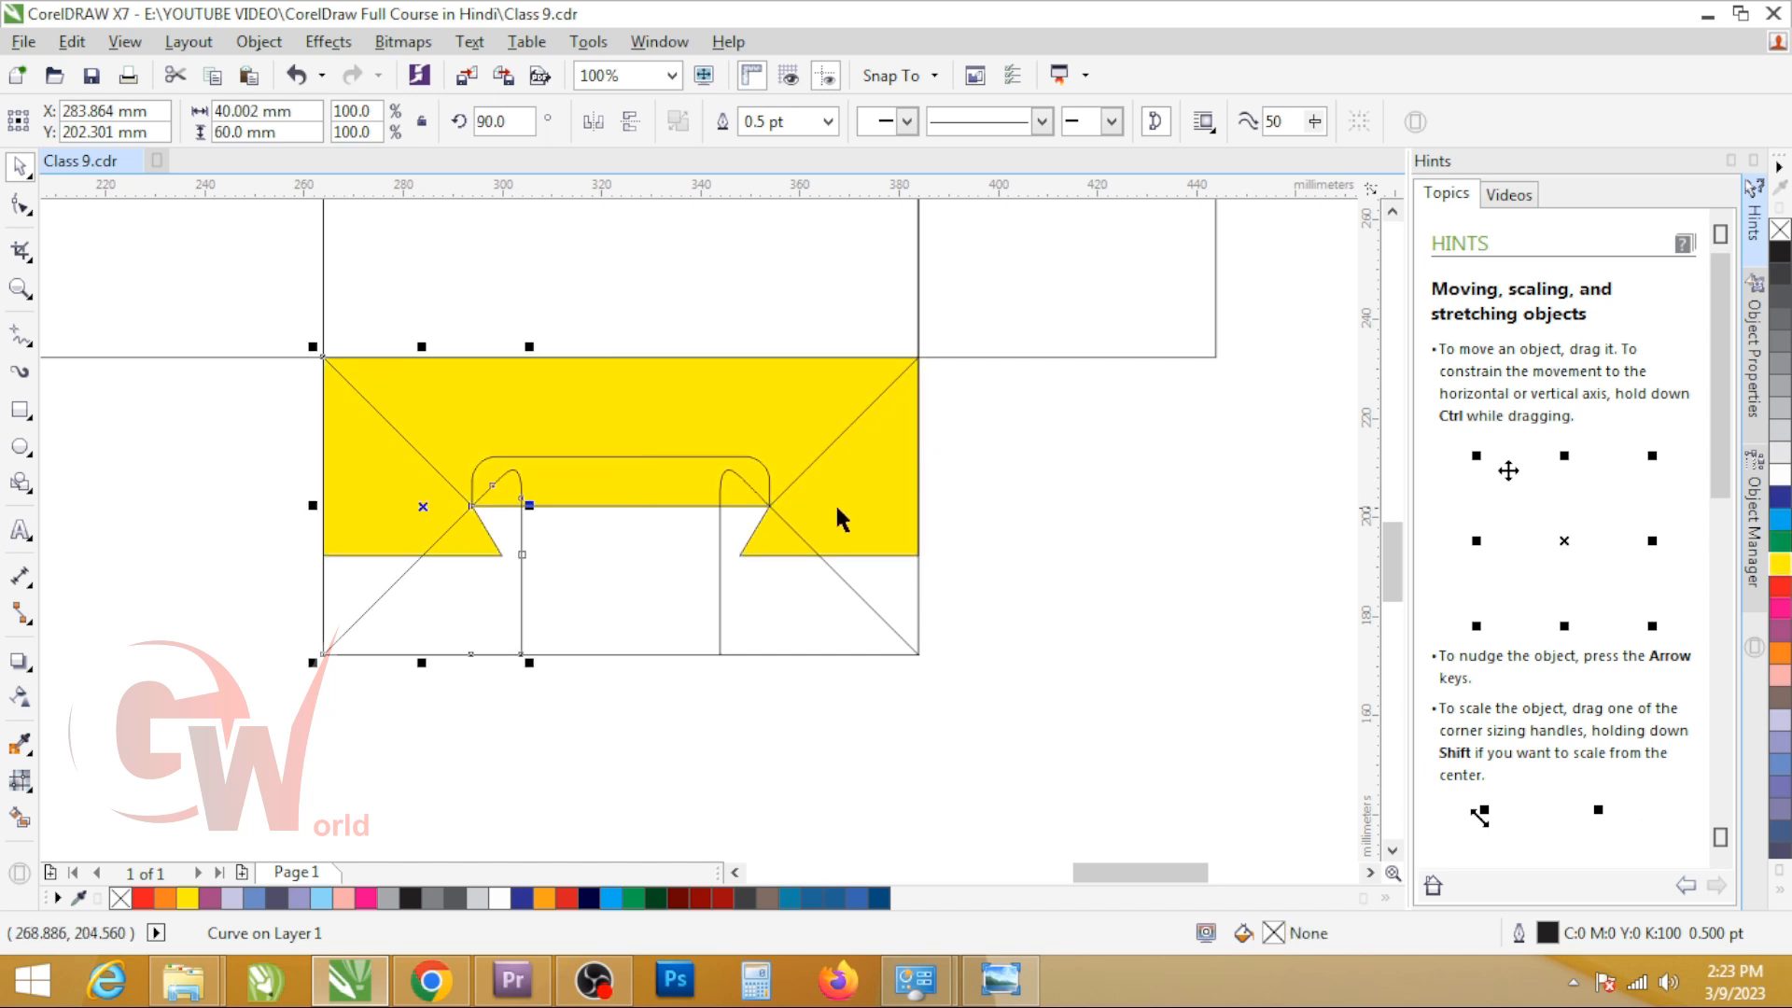
left_click(841, 515, "shift")
left_click(1780, 543)
left_click(702, 604)
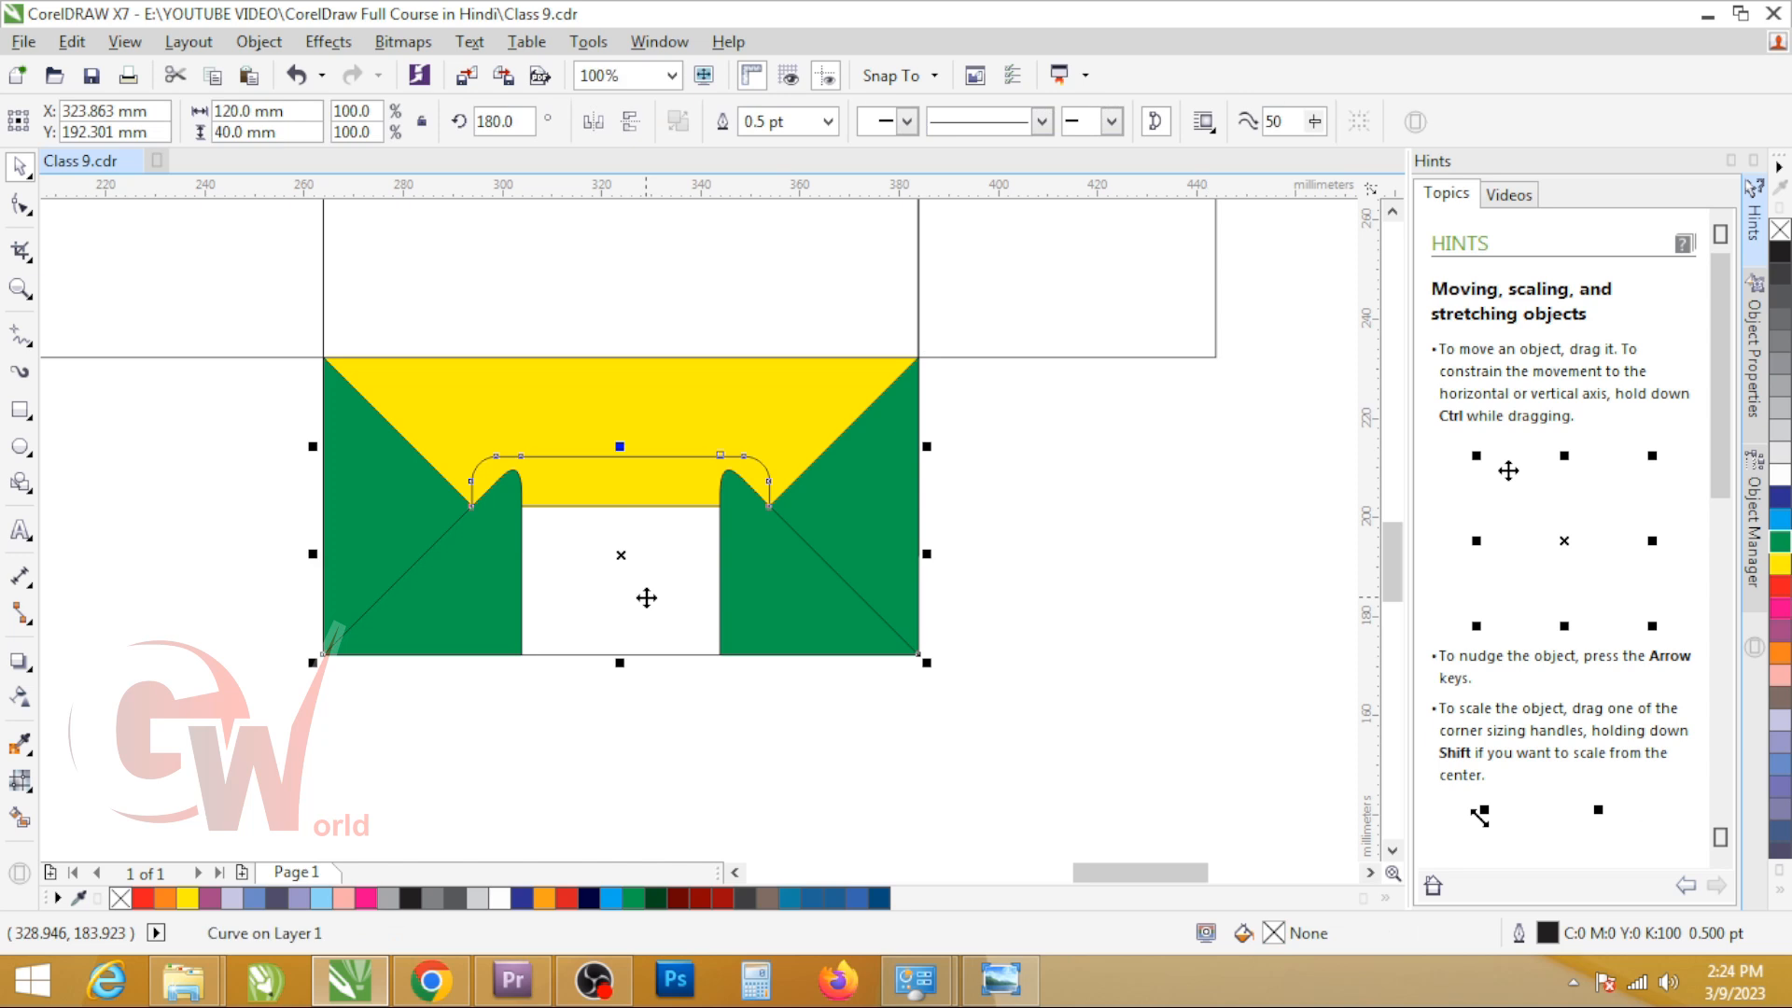
left_click(1780, 252)
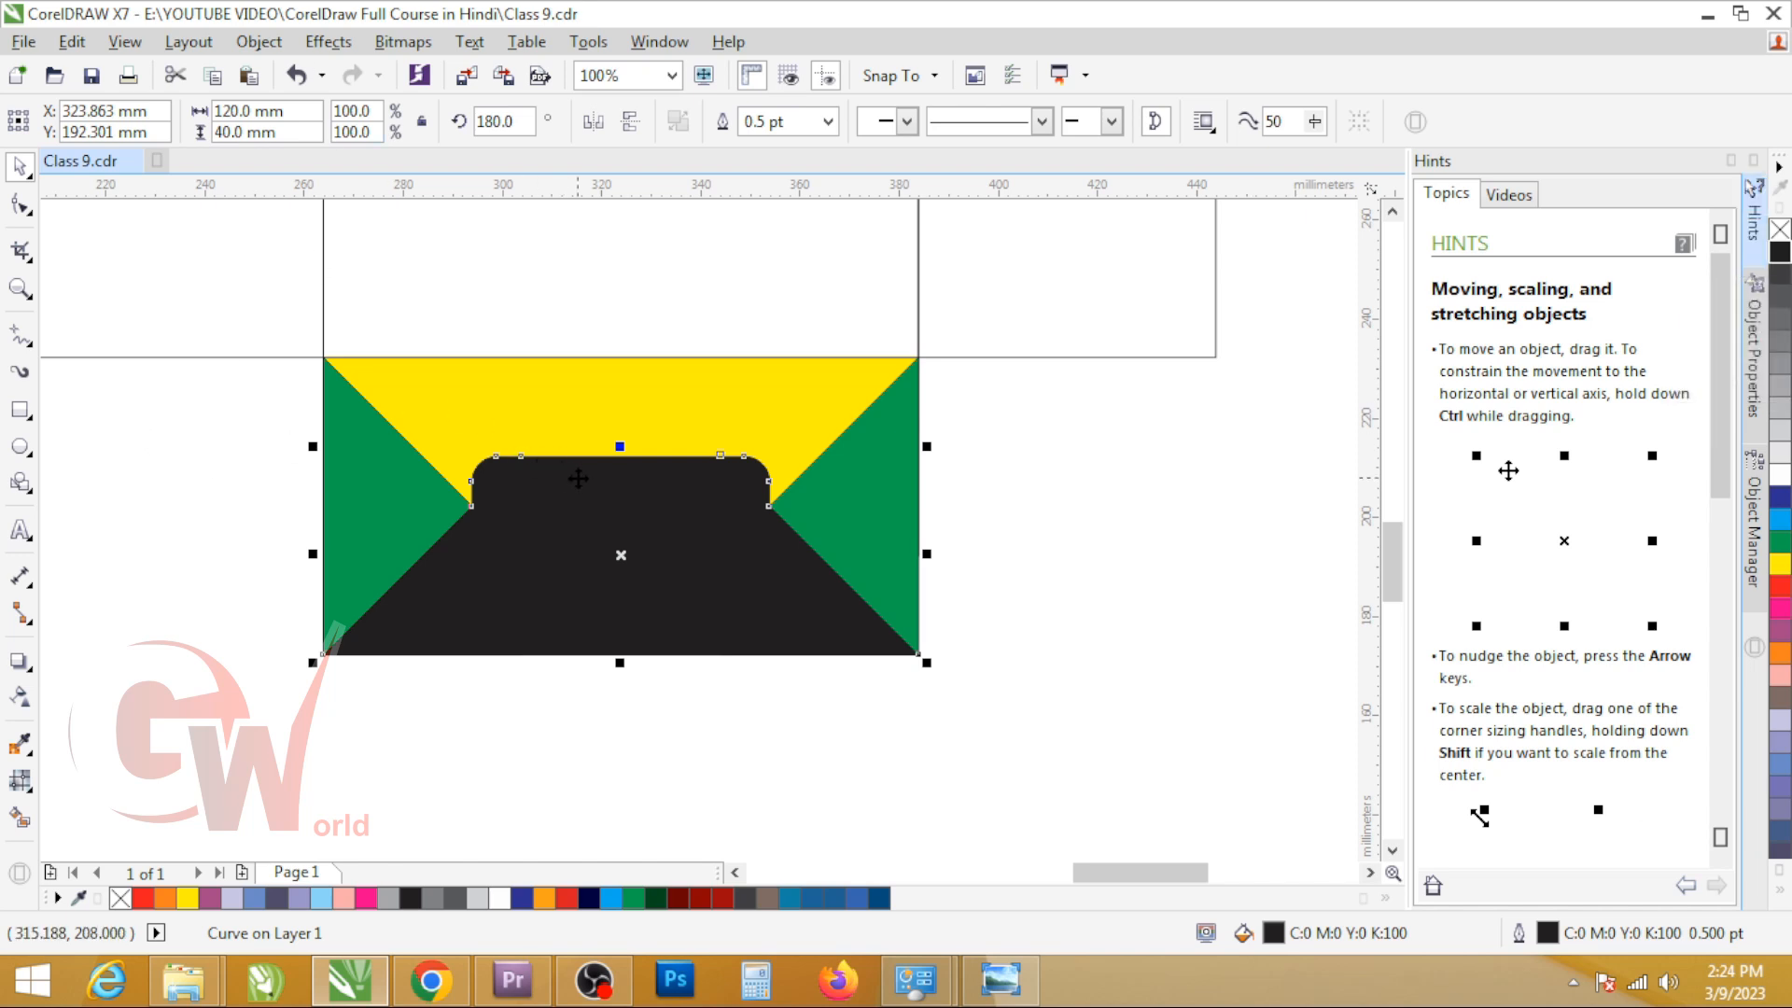
Step: Undo the colour fills, the mirrored flap copy and both flap rotations to return to the flat dieline
key("ctrl+z")
key("ctrl+z")
key("ctrl+z")
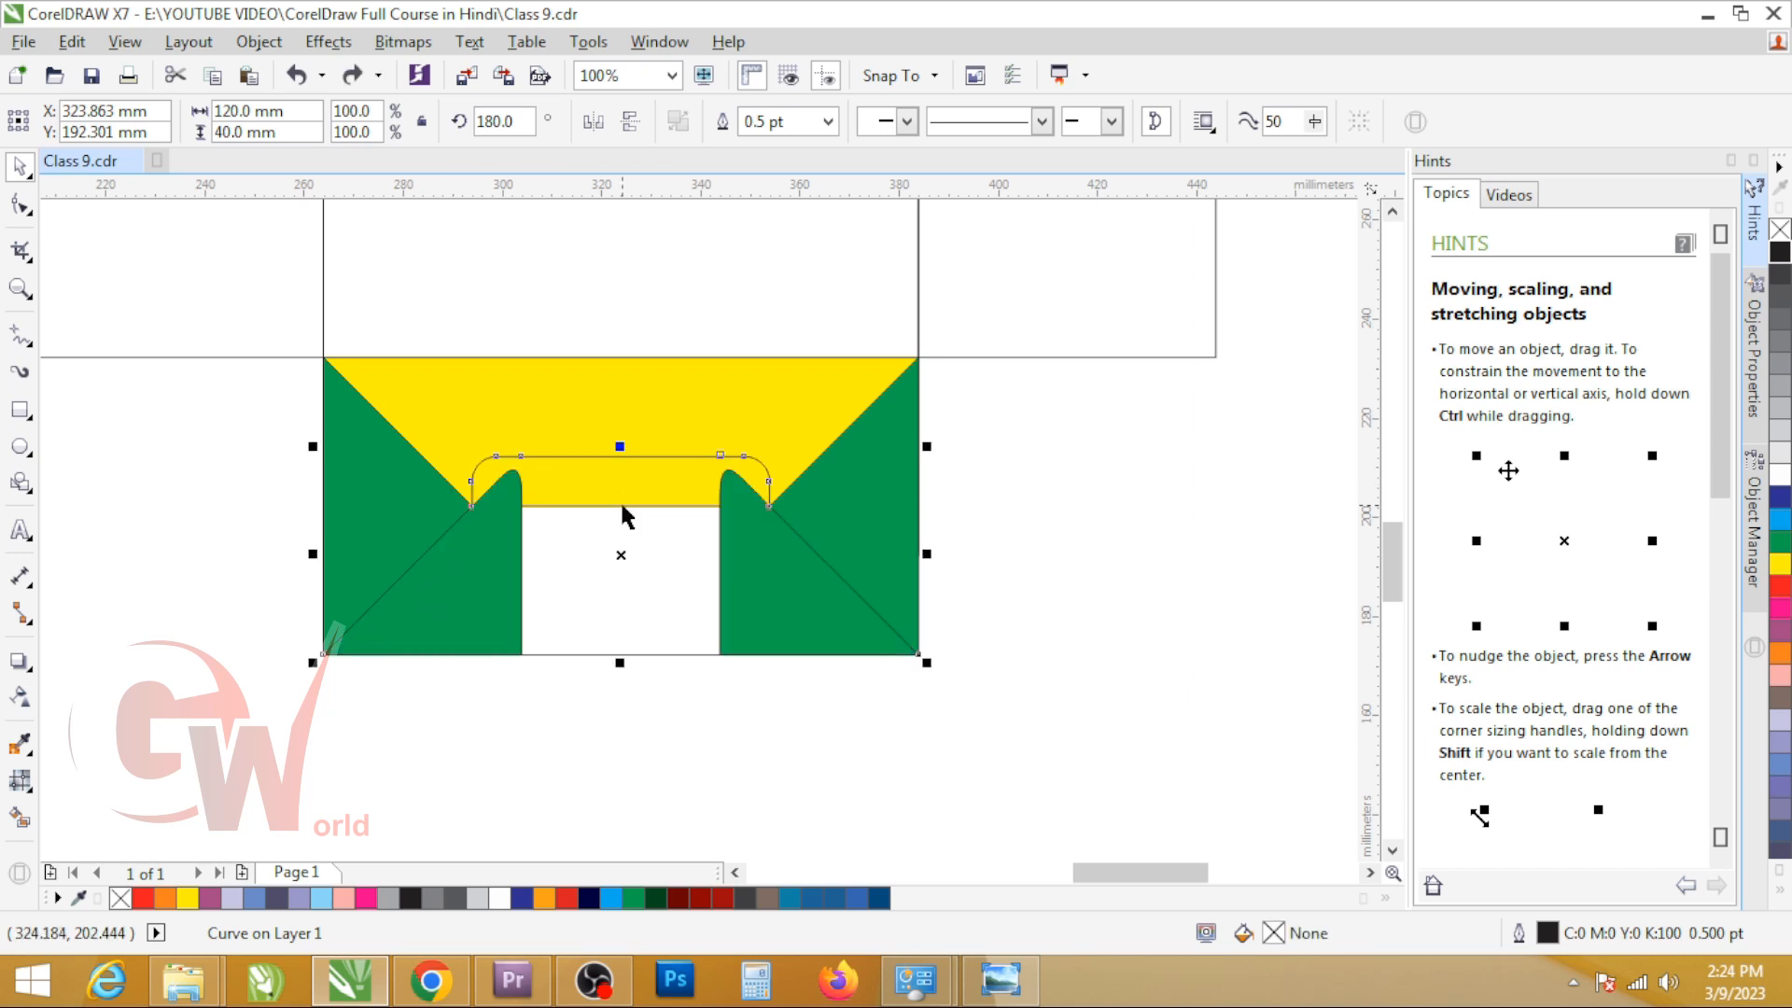
key("ctrl+z")
key("ctrl+z")
key("ctrl+z")
key("ctrl+z")
key("ctrl+z")
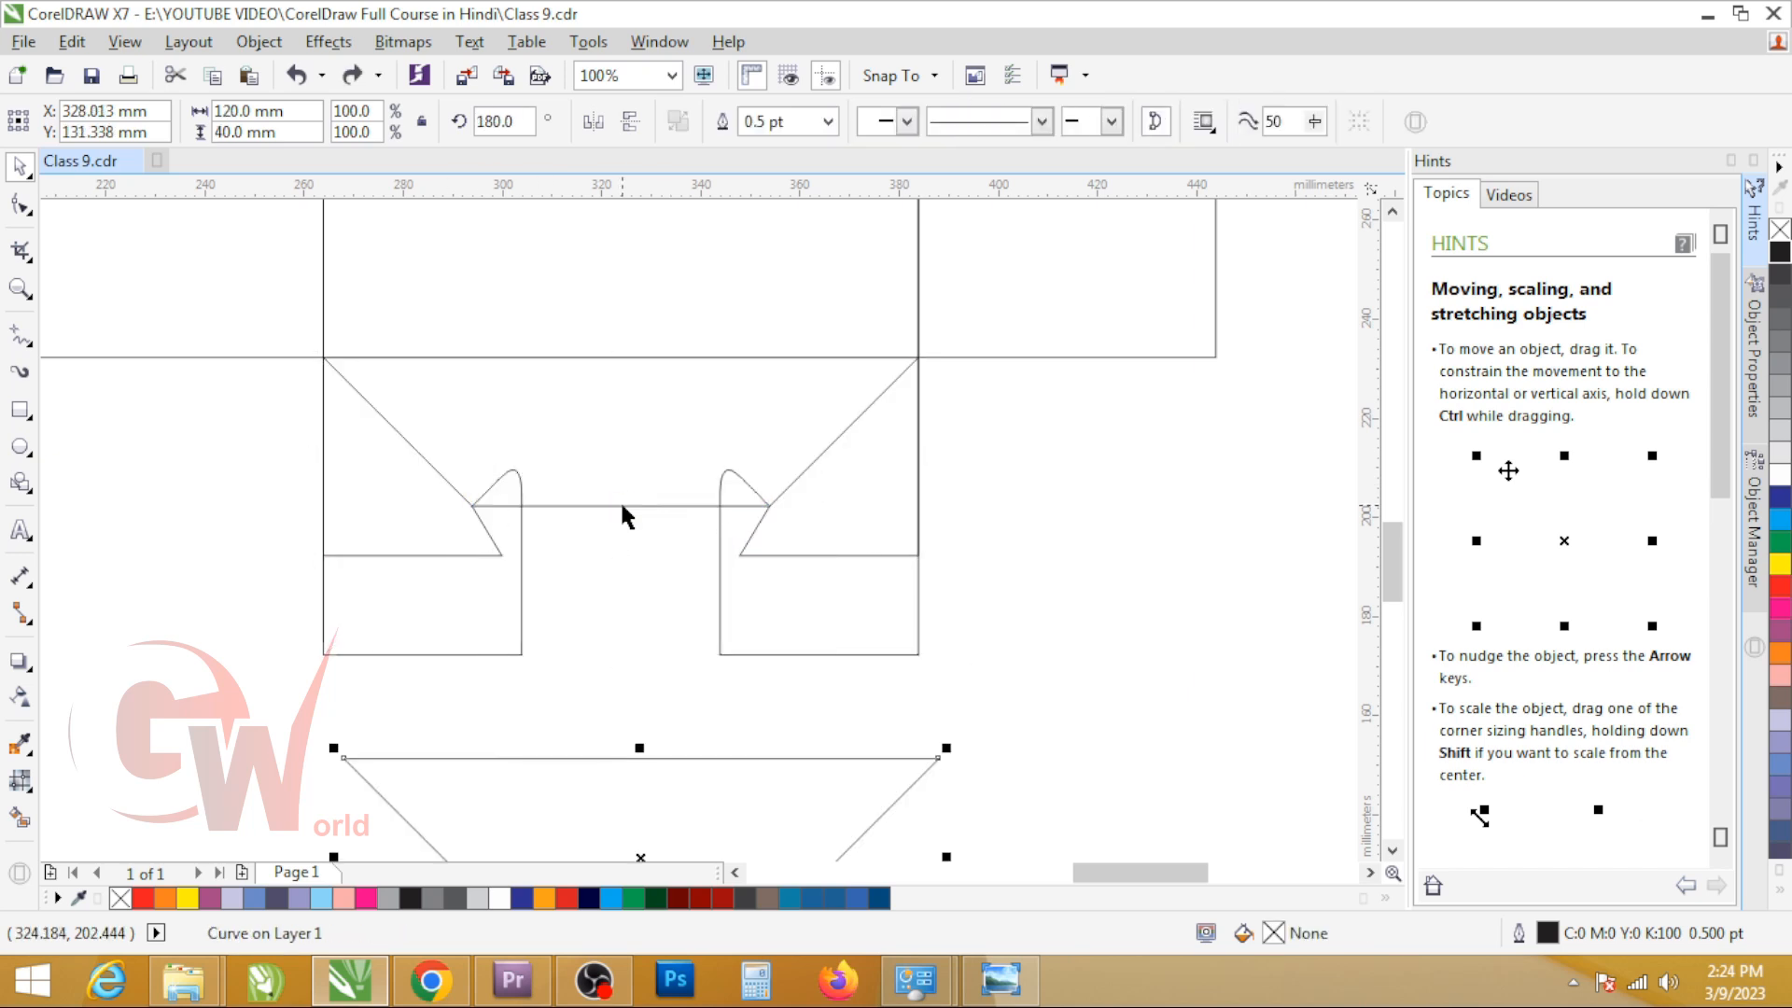
key("ctrl+z")
key("ctrl+z")
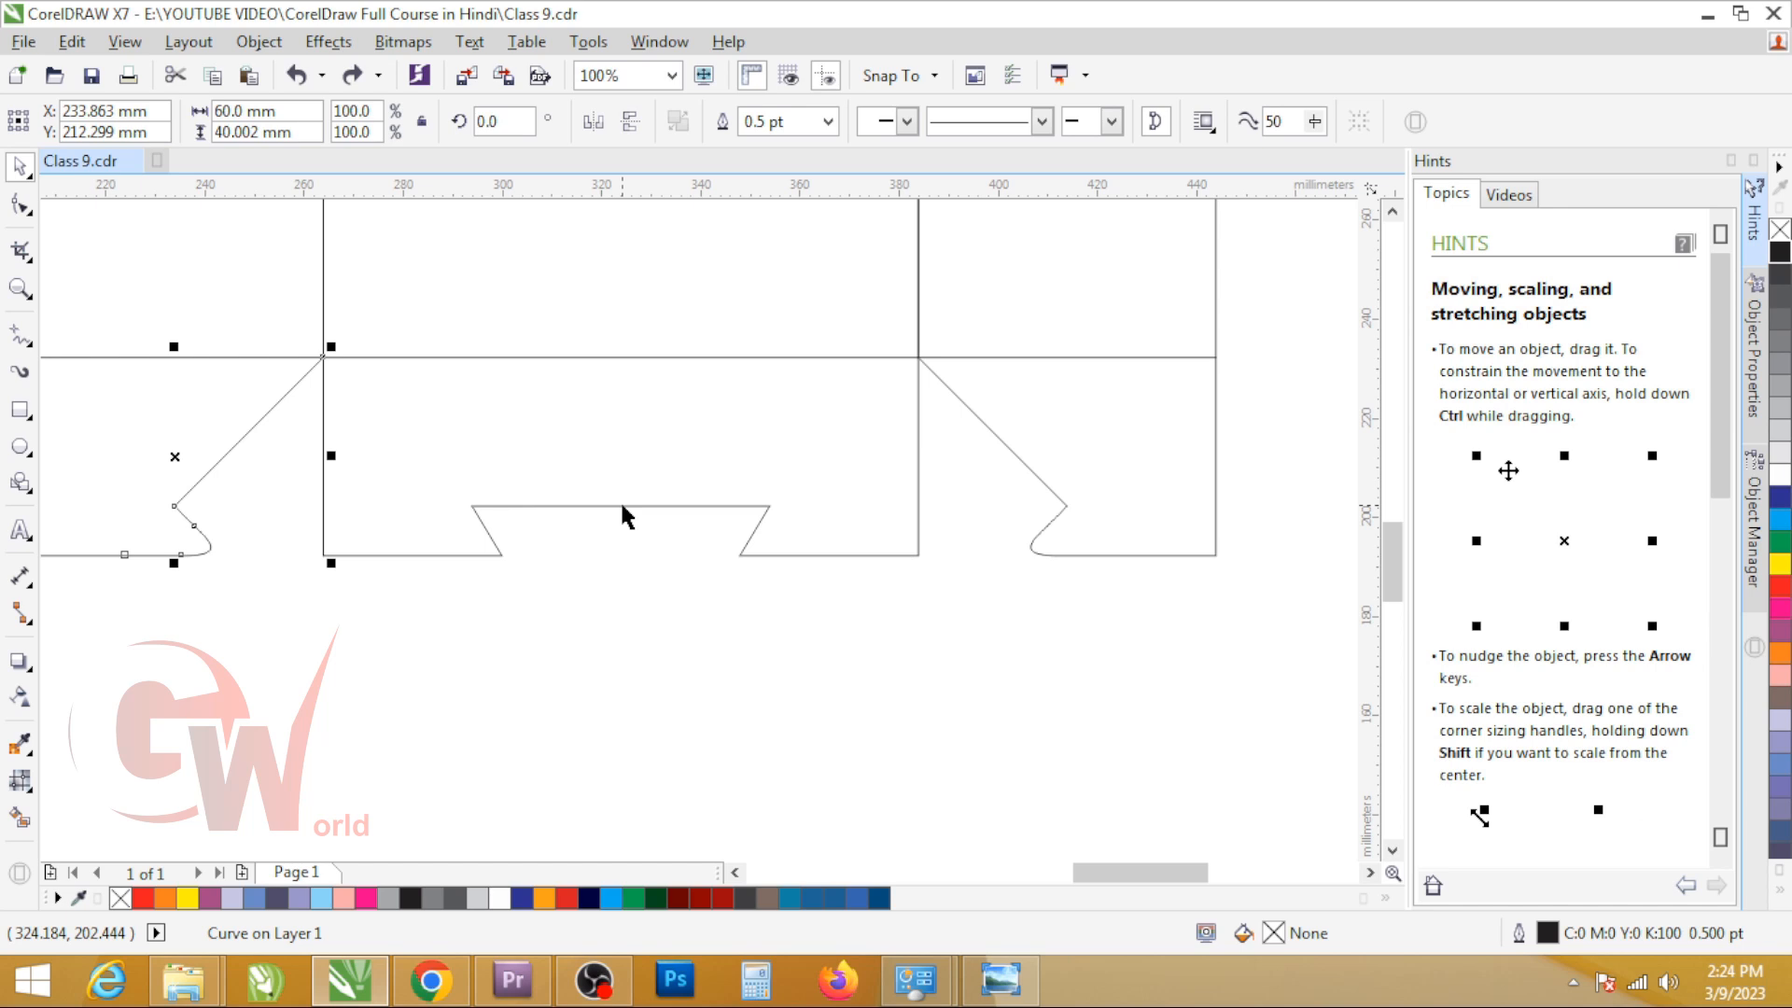
scroll(620, 500, "down", 3)
scroll(521, 509, "up", 2)
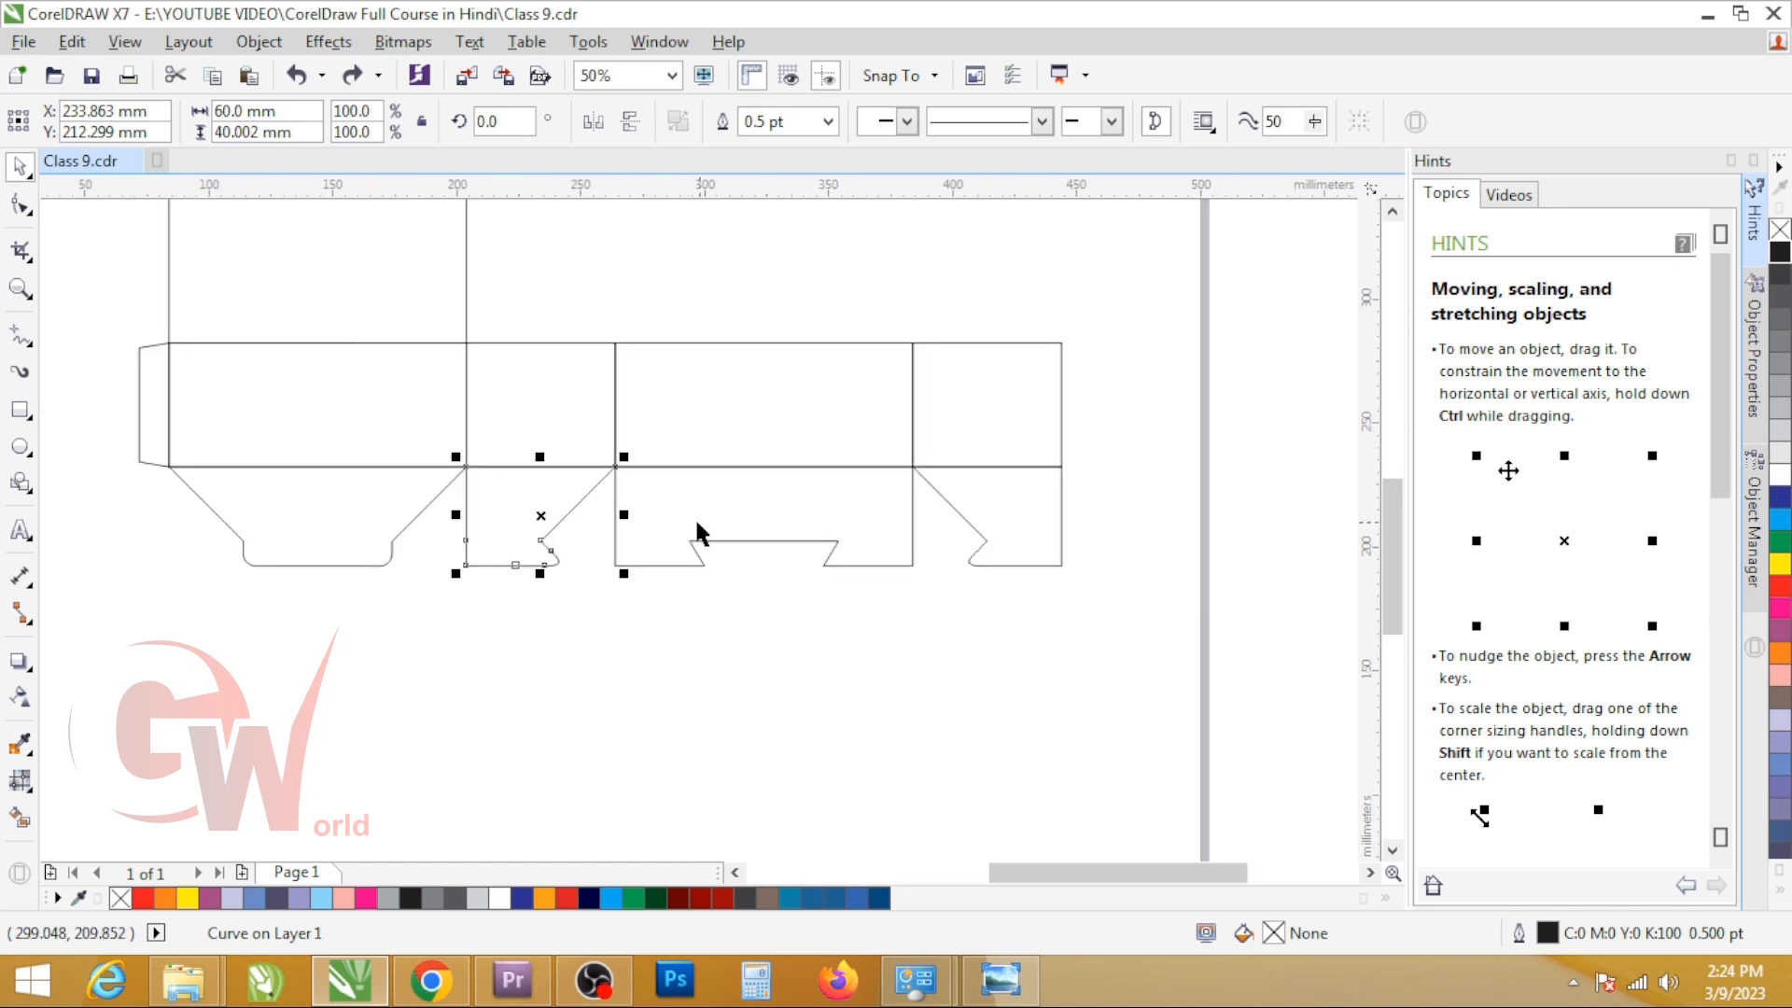
scroll(718, 514, "down", 3)
scroll(690, 476, "up", 3)
key("F6")
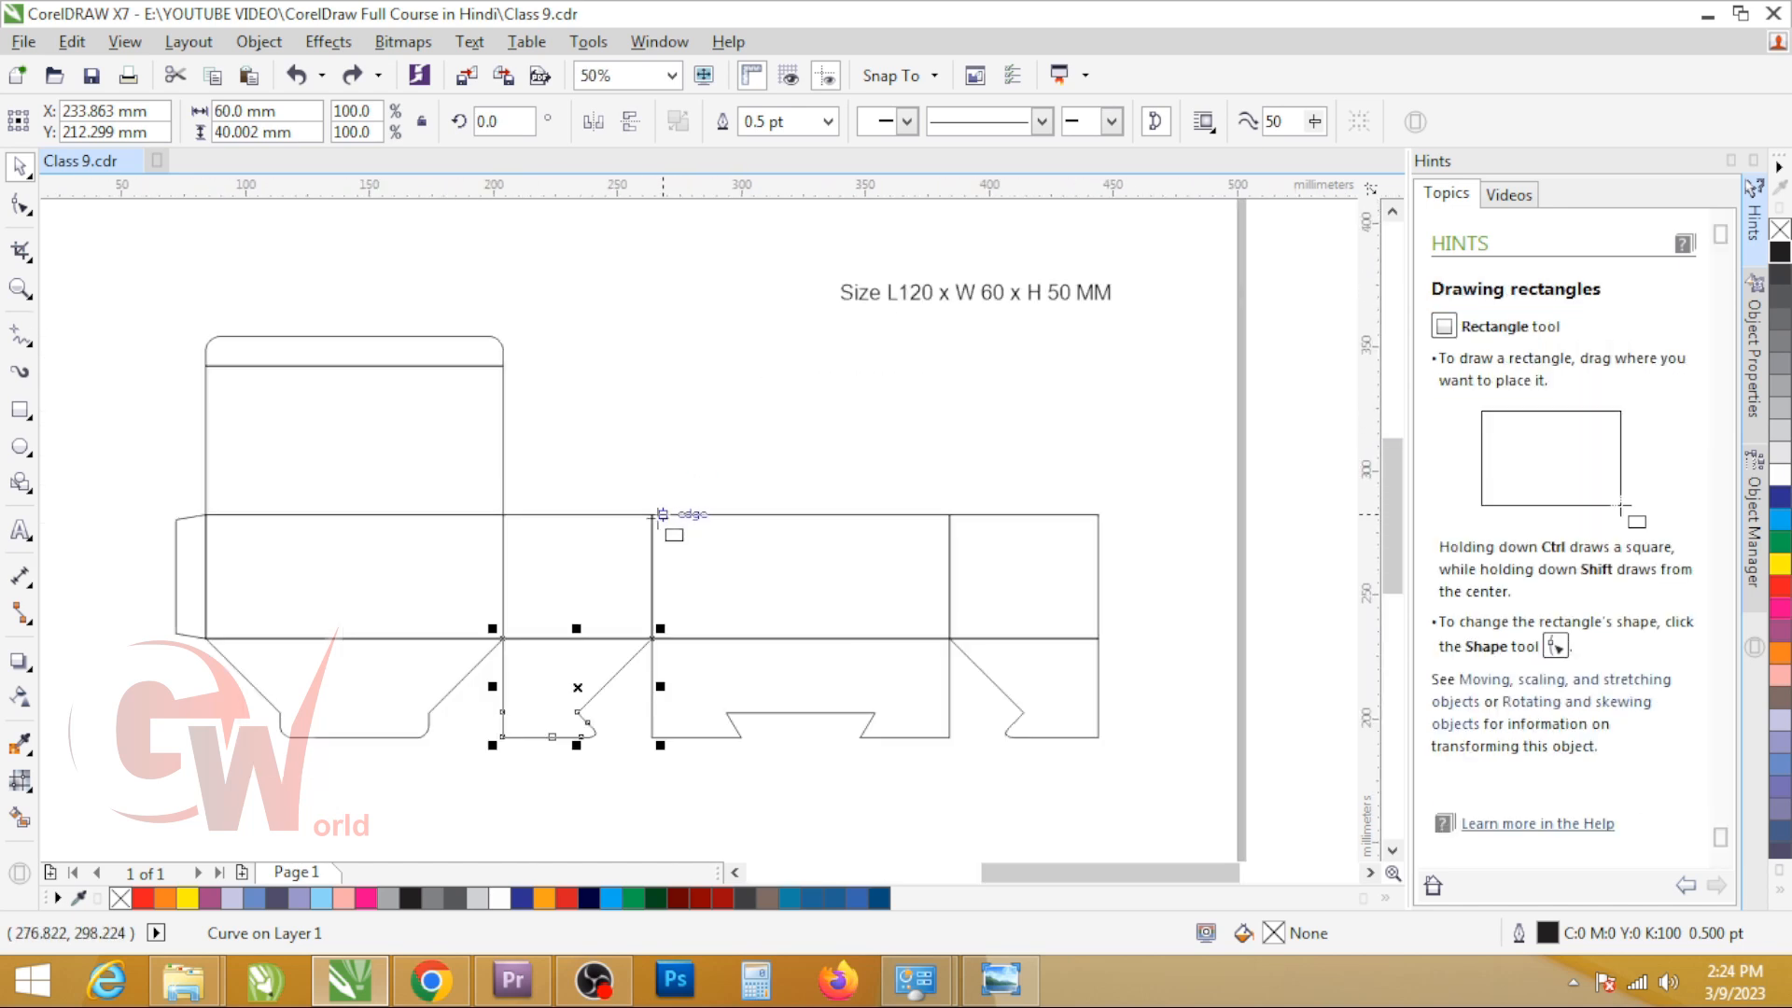
scroll(466, 449, "up", 2)
left_click_drag(351, 292, 649, 508)
key("space")
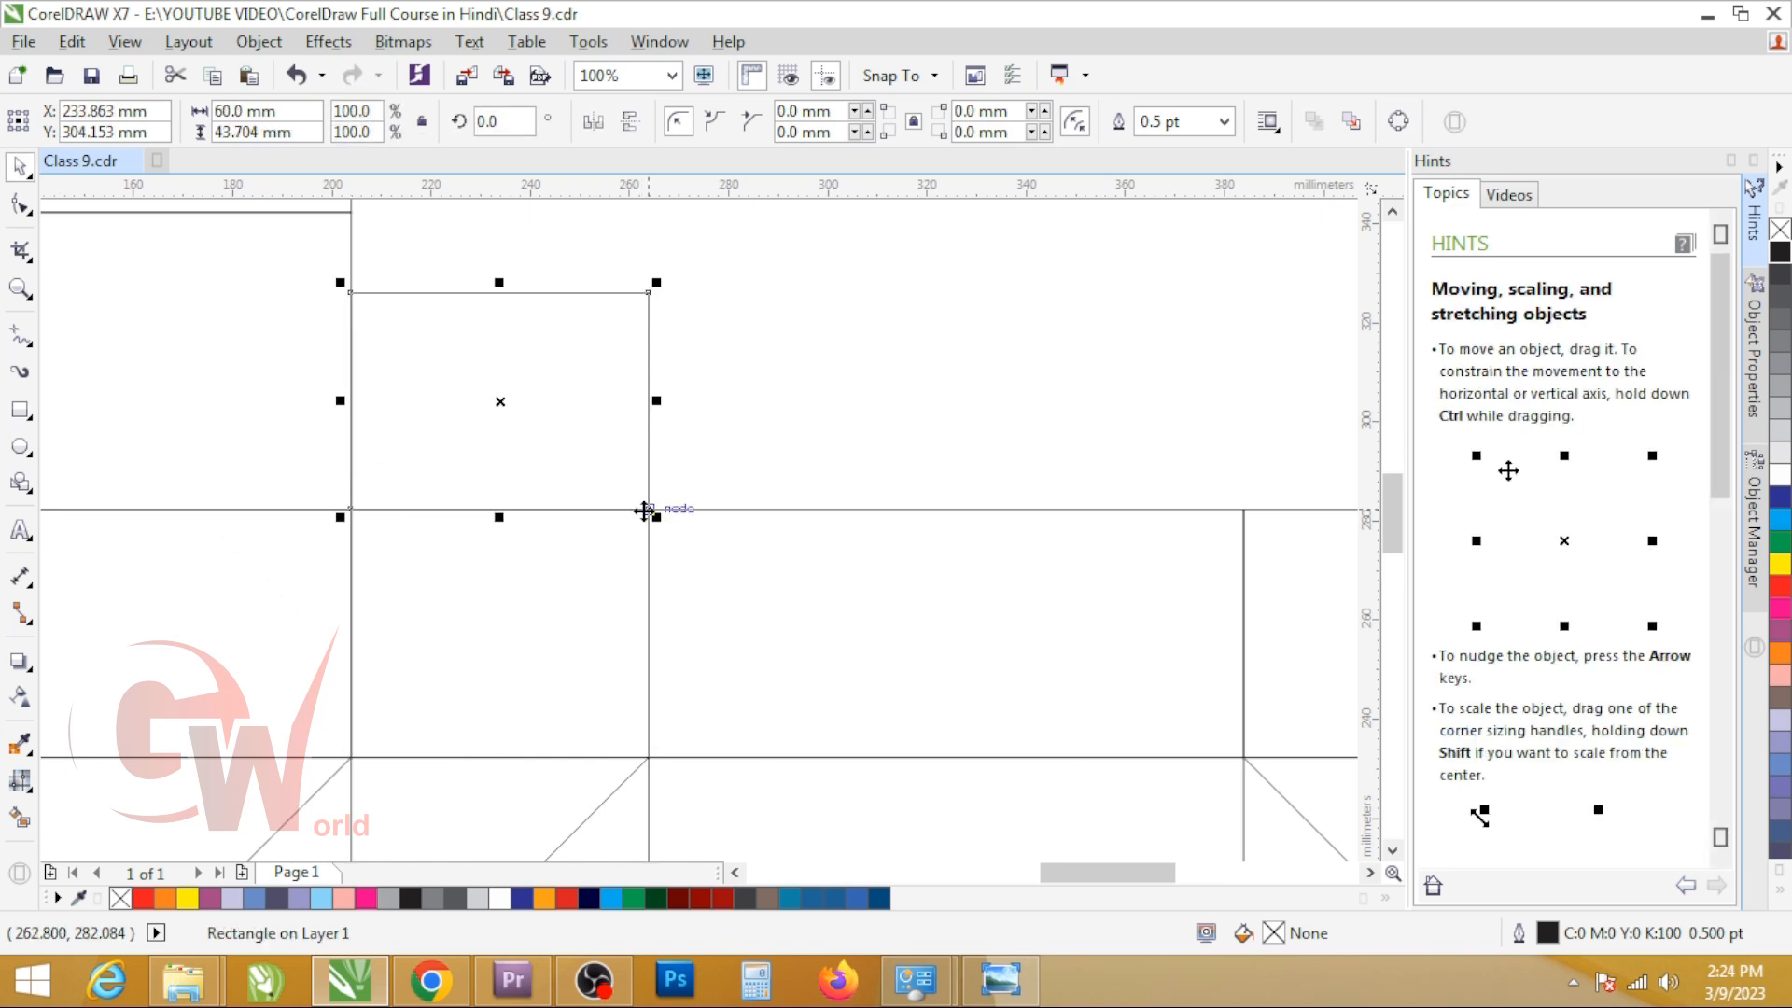
scroll(613, 469, "down", 2)
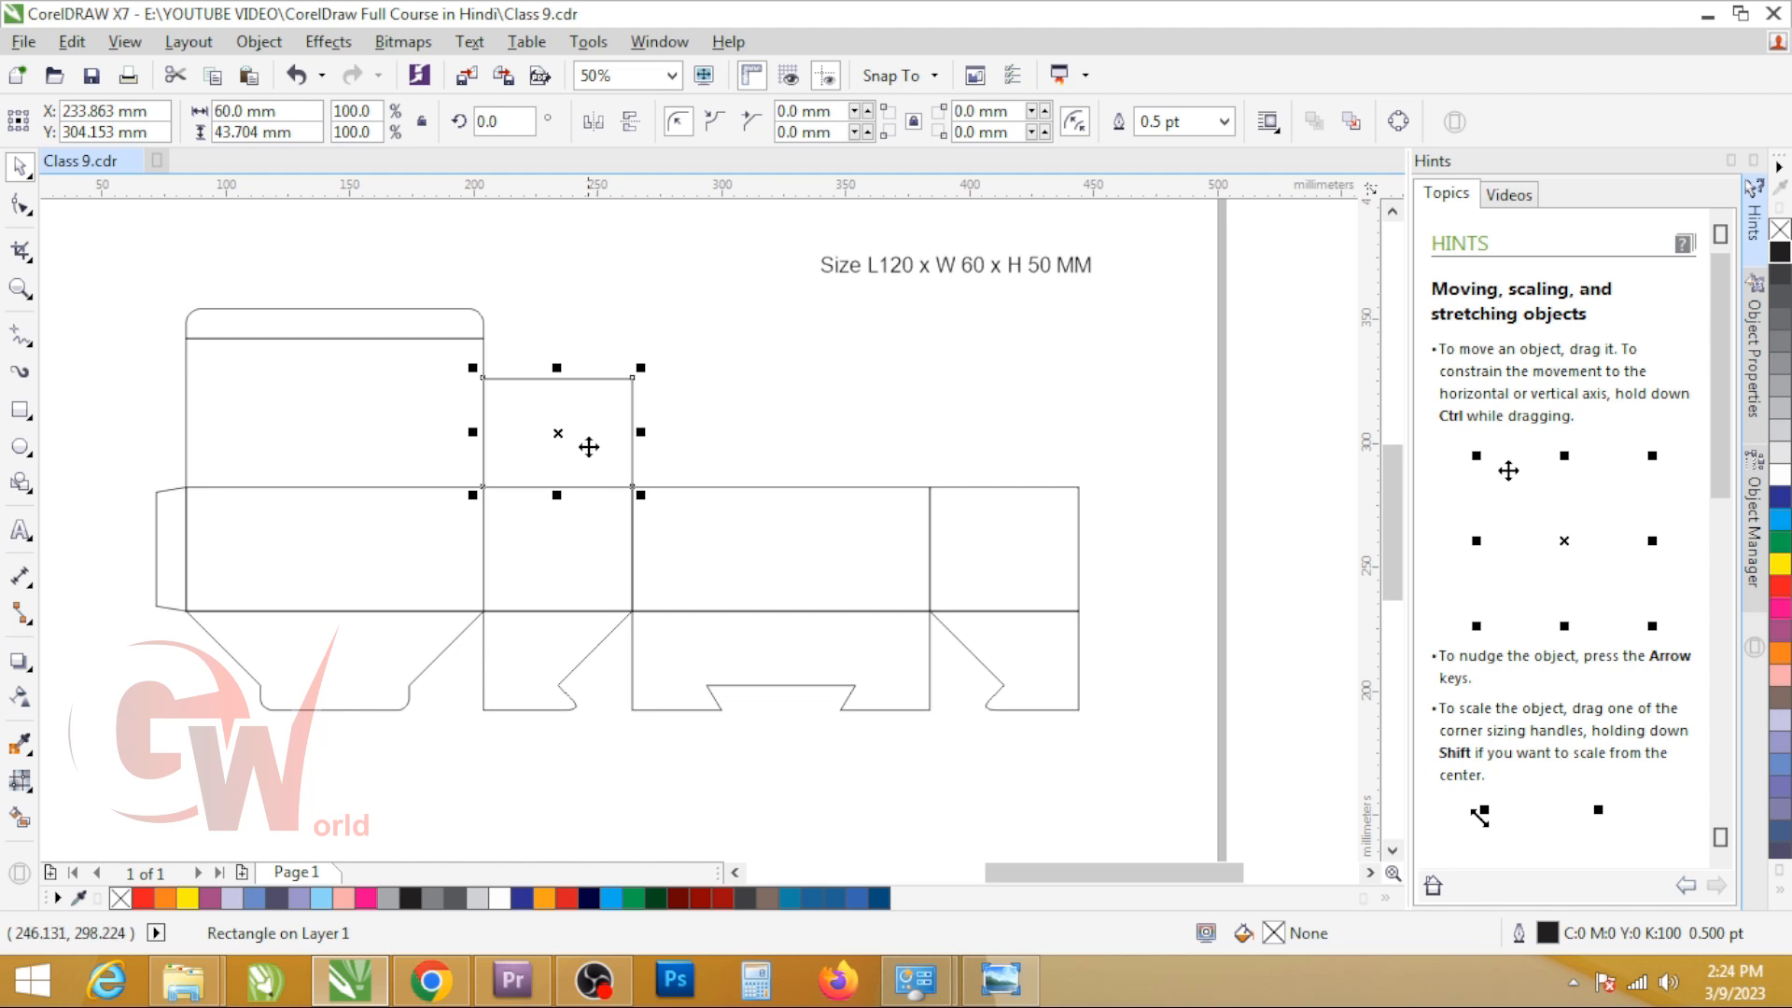
key("ctrl+q")
key("F10")
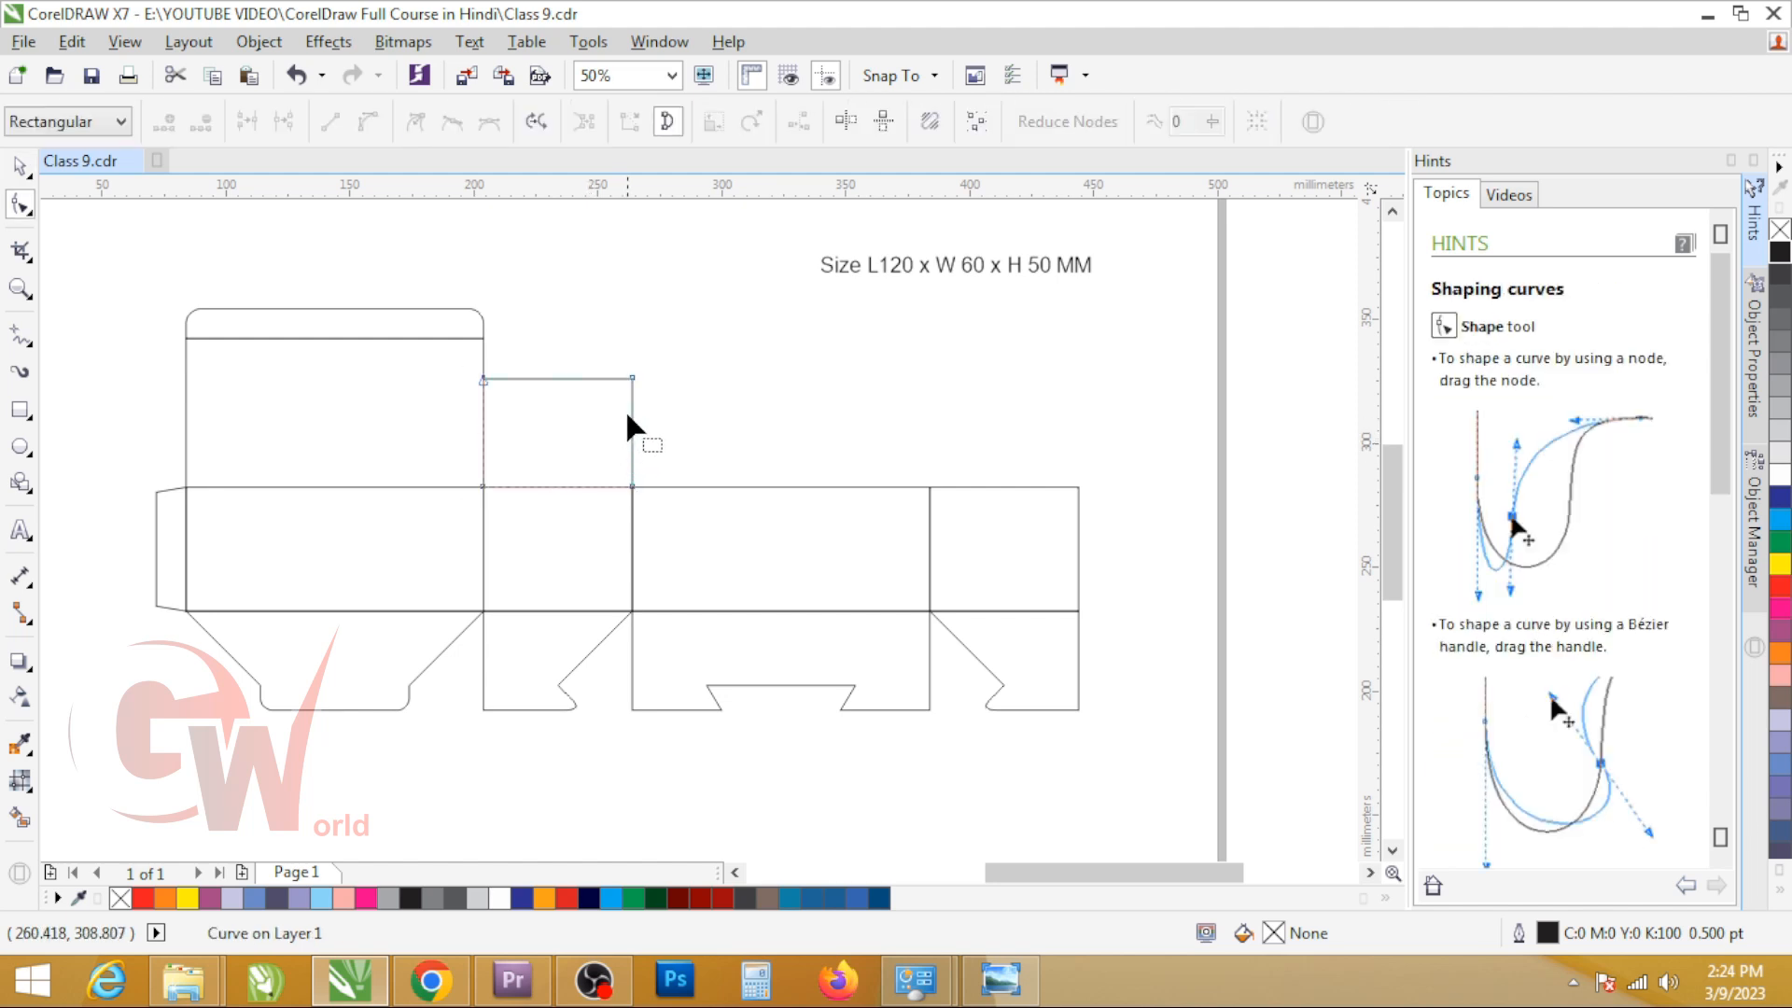
left_click_drag(631, 412, 630, 485)
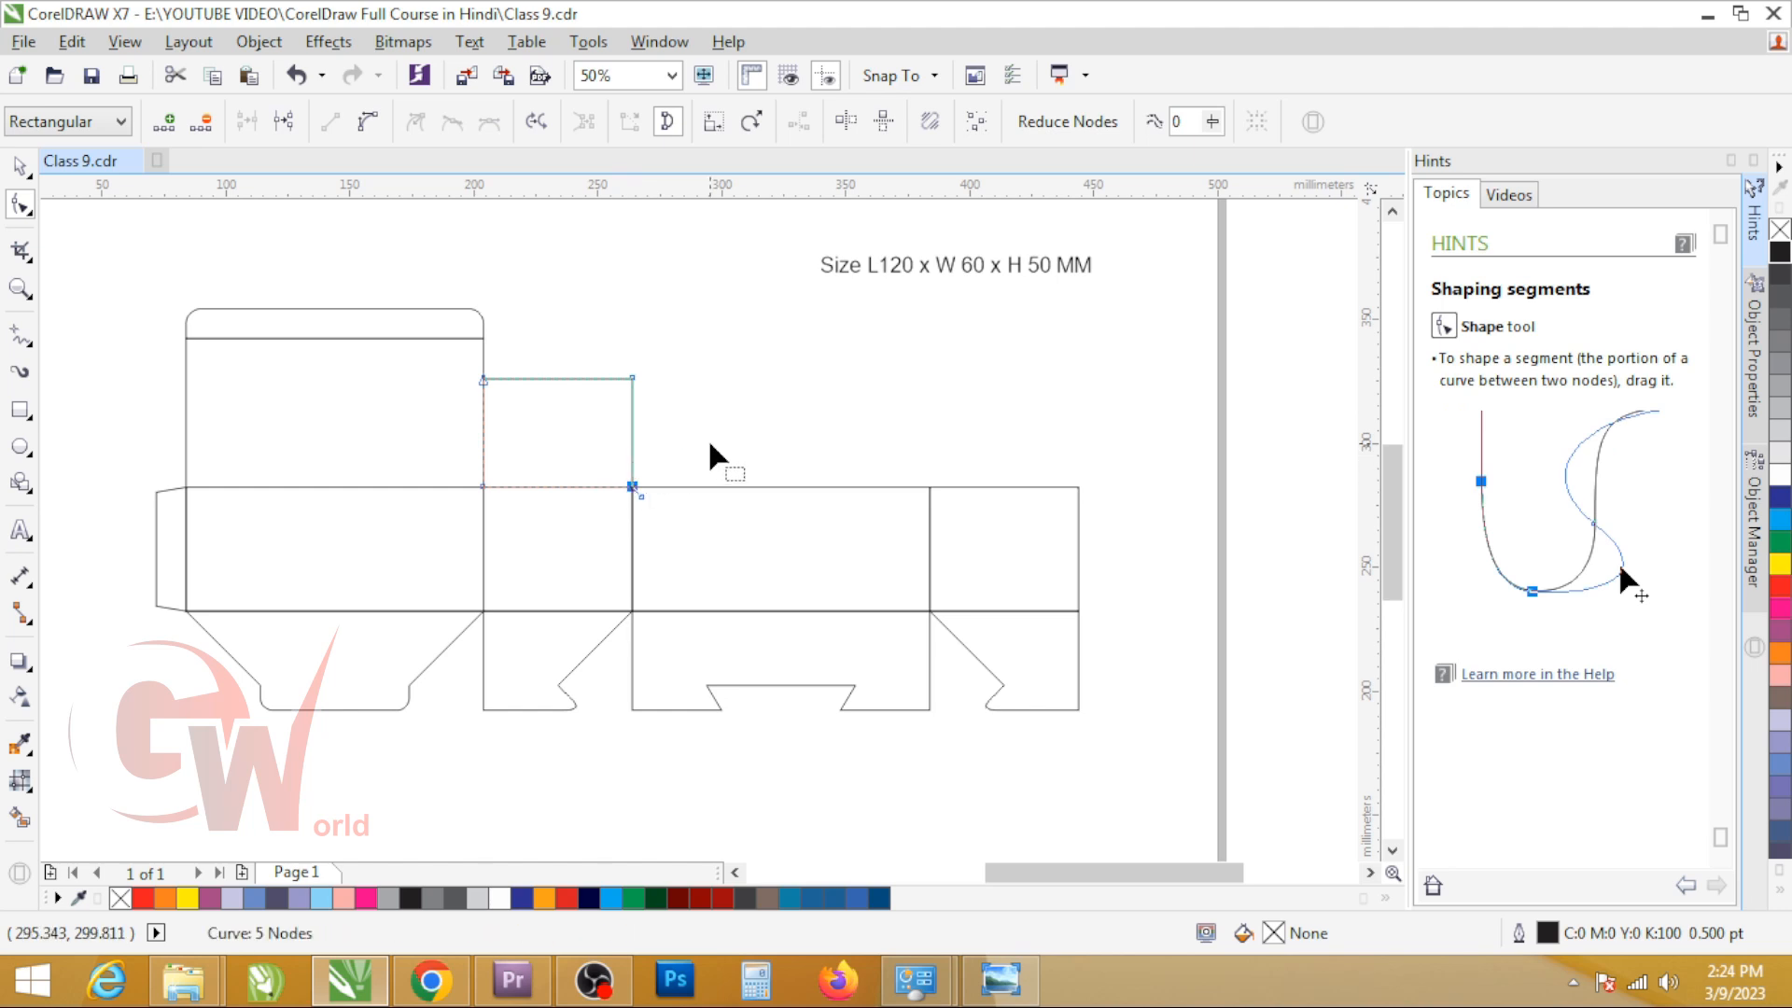
scroll(623, 476, "up", 2)
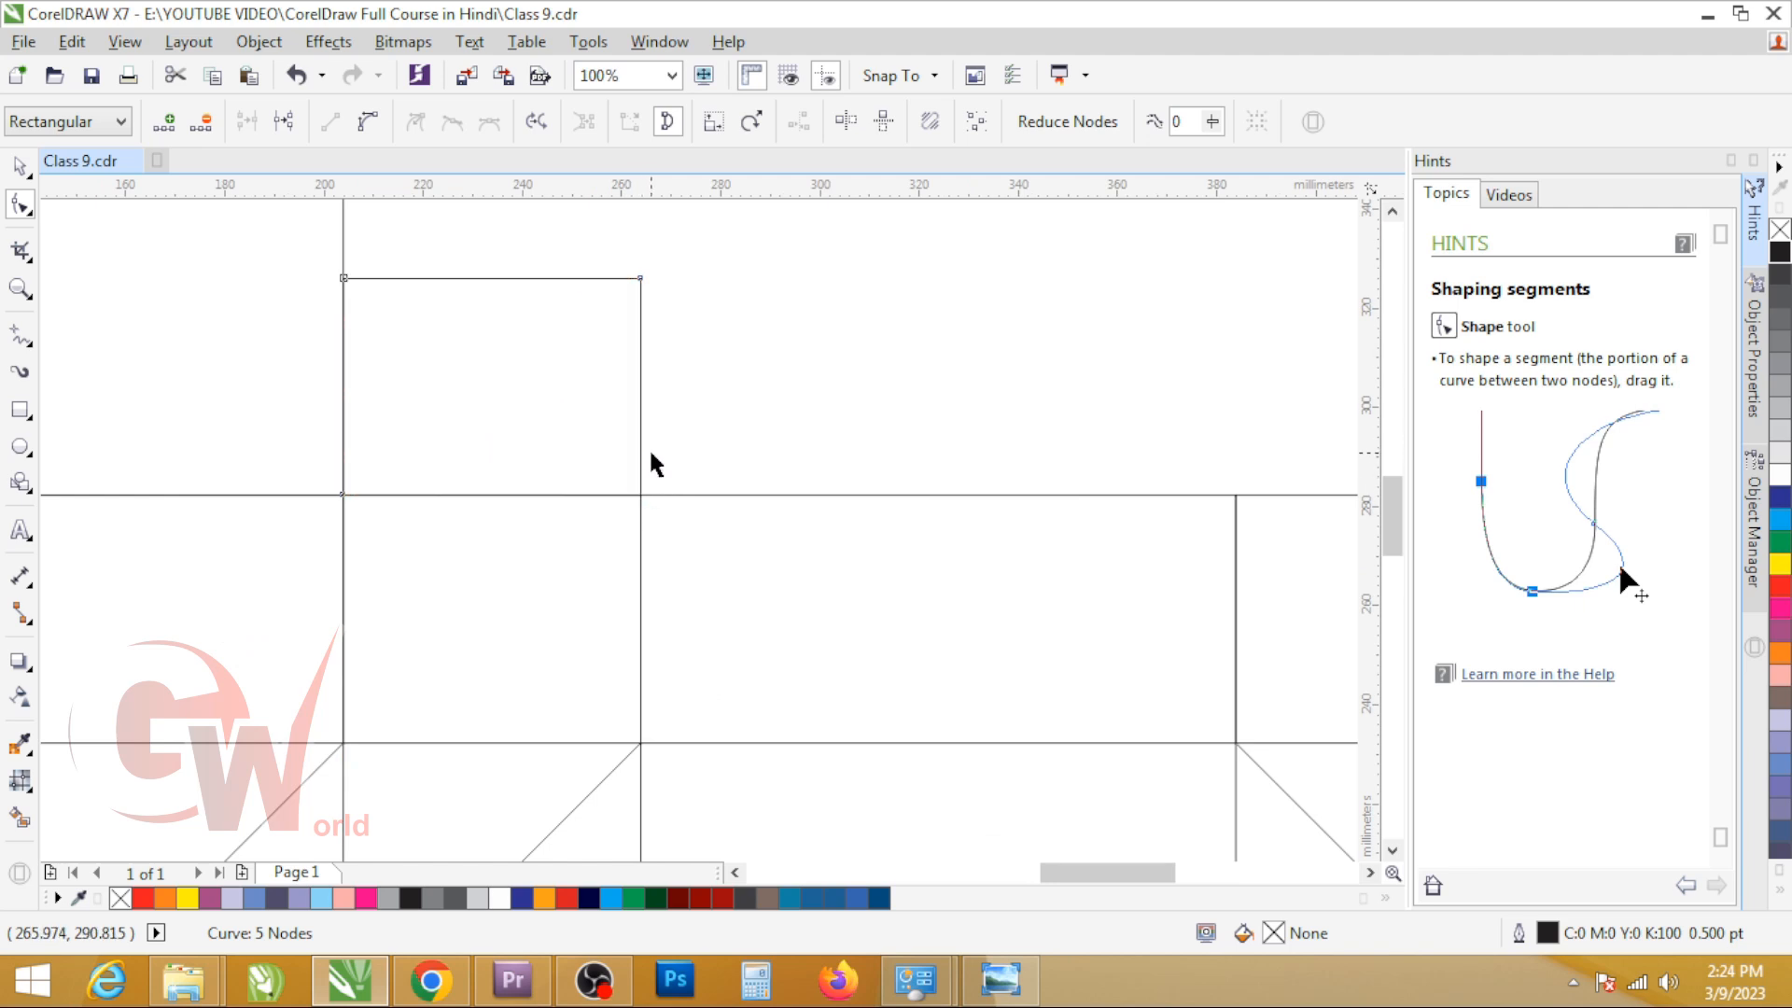
key("space")
left_click(648, 464)
Step: Draw a 60 x 30 mm rectangle above the second panel with its base on the panel's upper edge
key("F6")
left_click_drag(343, 290, 641, 495)
key("space")
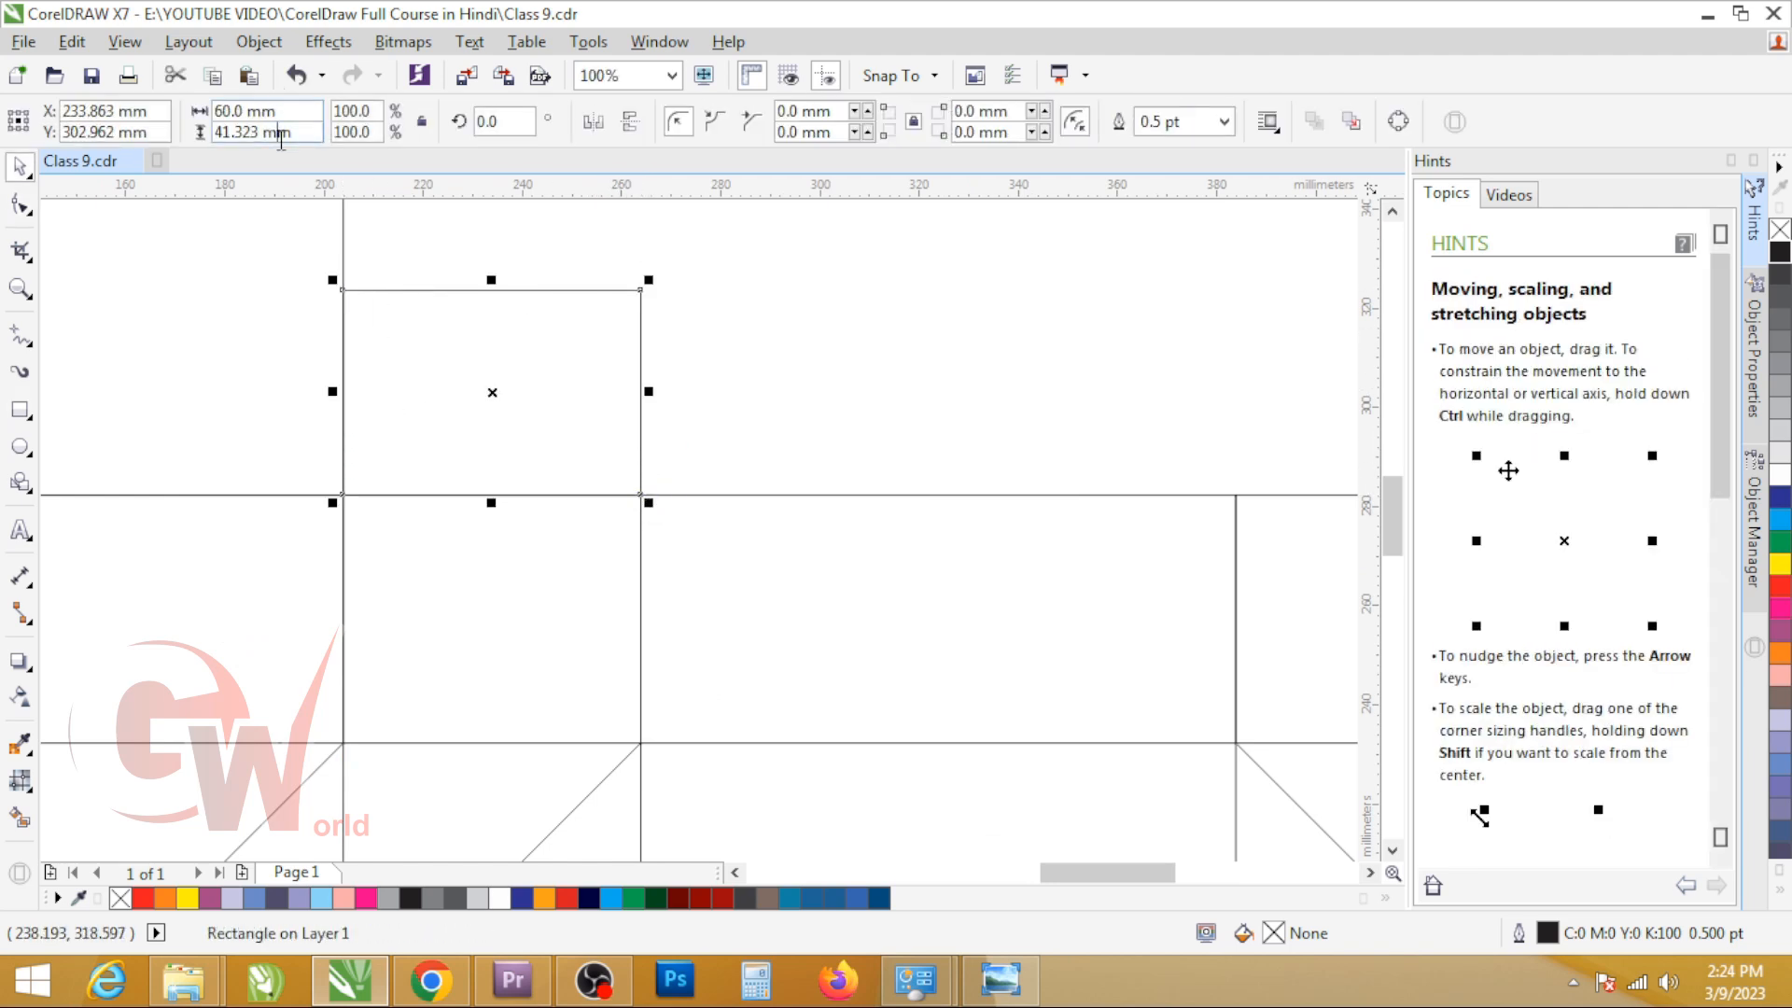
left_click(281, 140)
type("30")
key("Return")
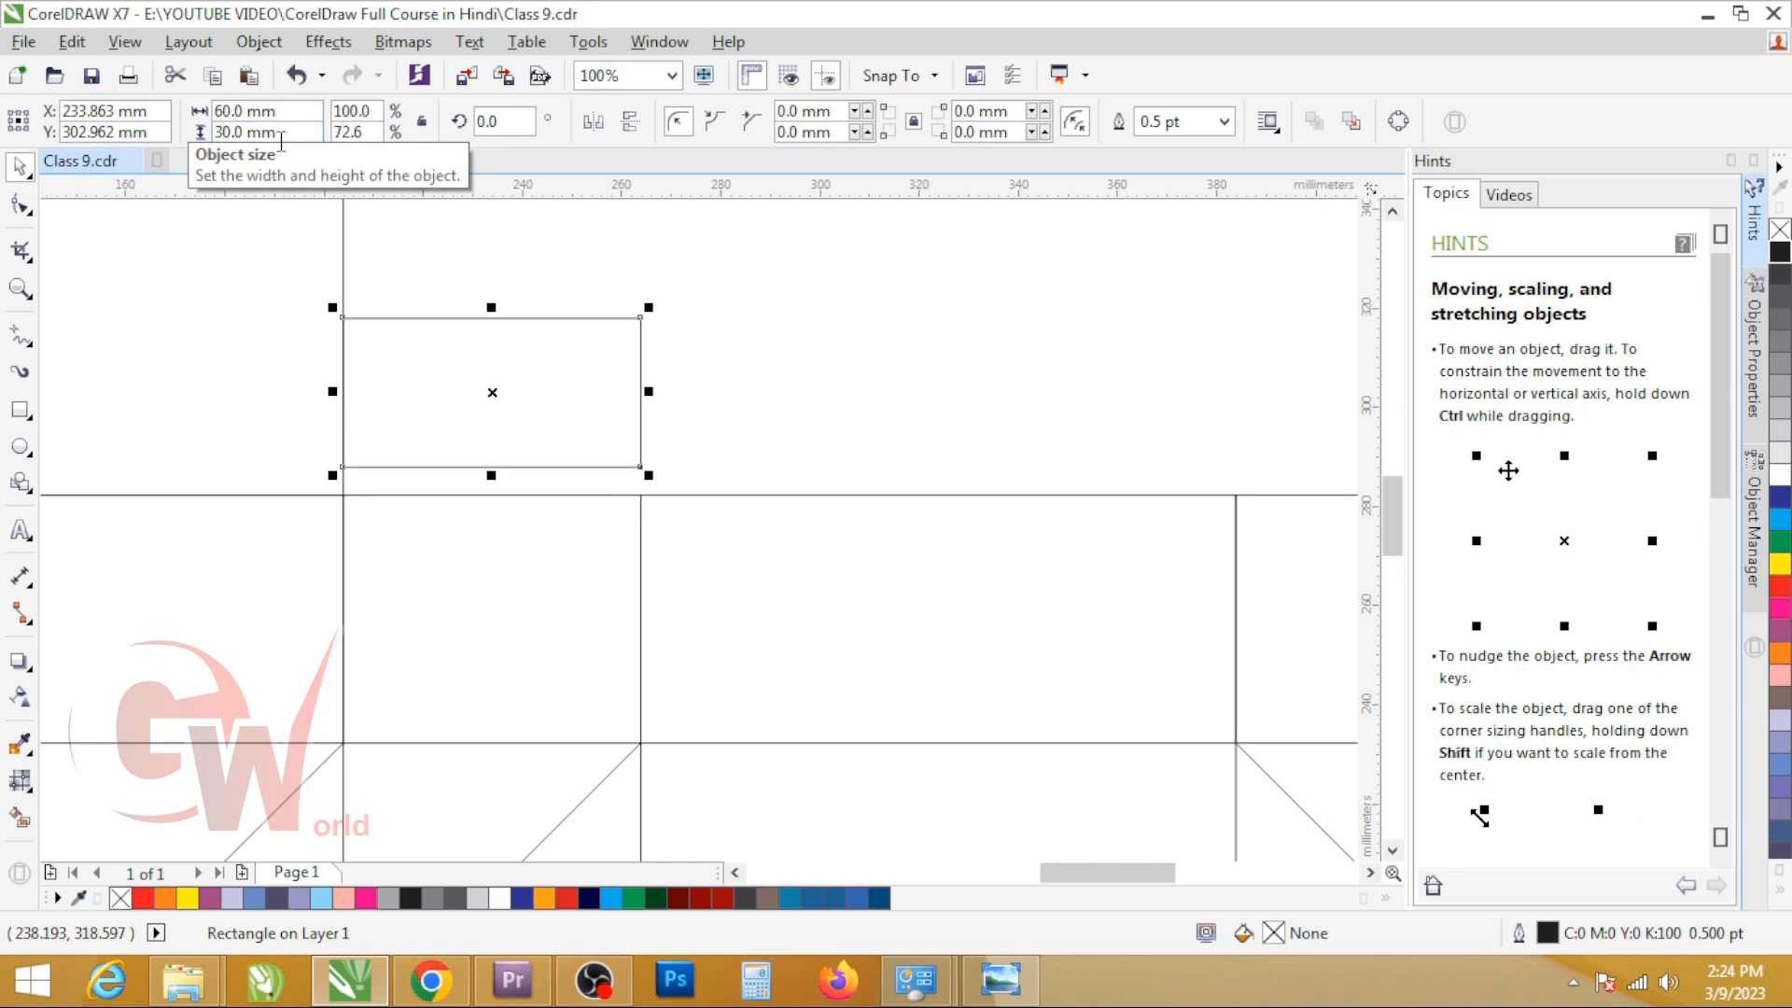
left_click_drag(568, 466, 568, 493)
Step: Convert the 60 x 30 mm rectangle to curves and add a node at its lower right corner
key("ctrl+q")
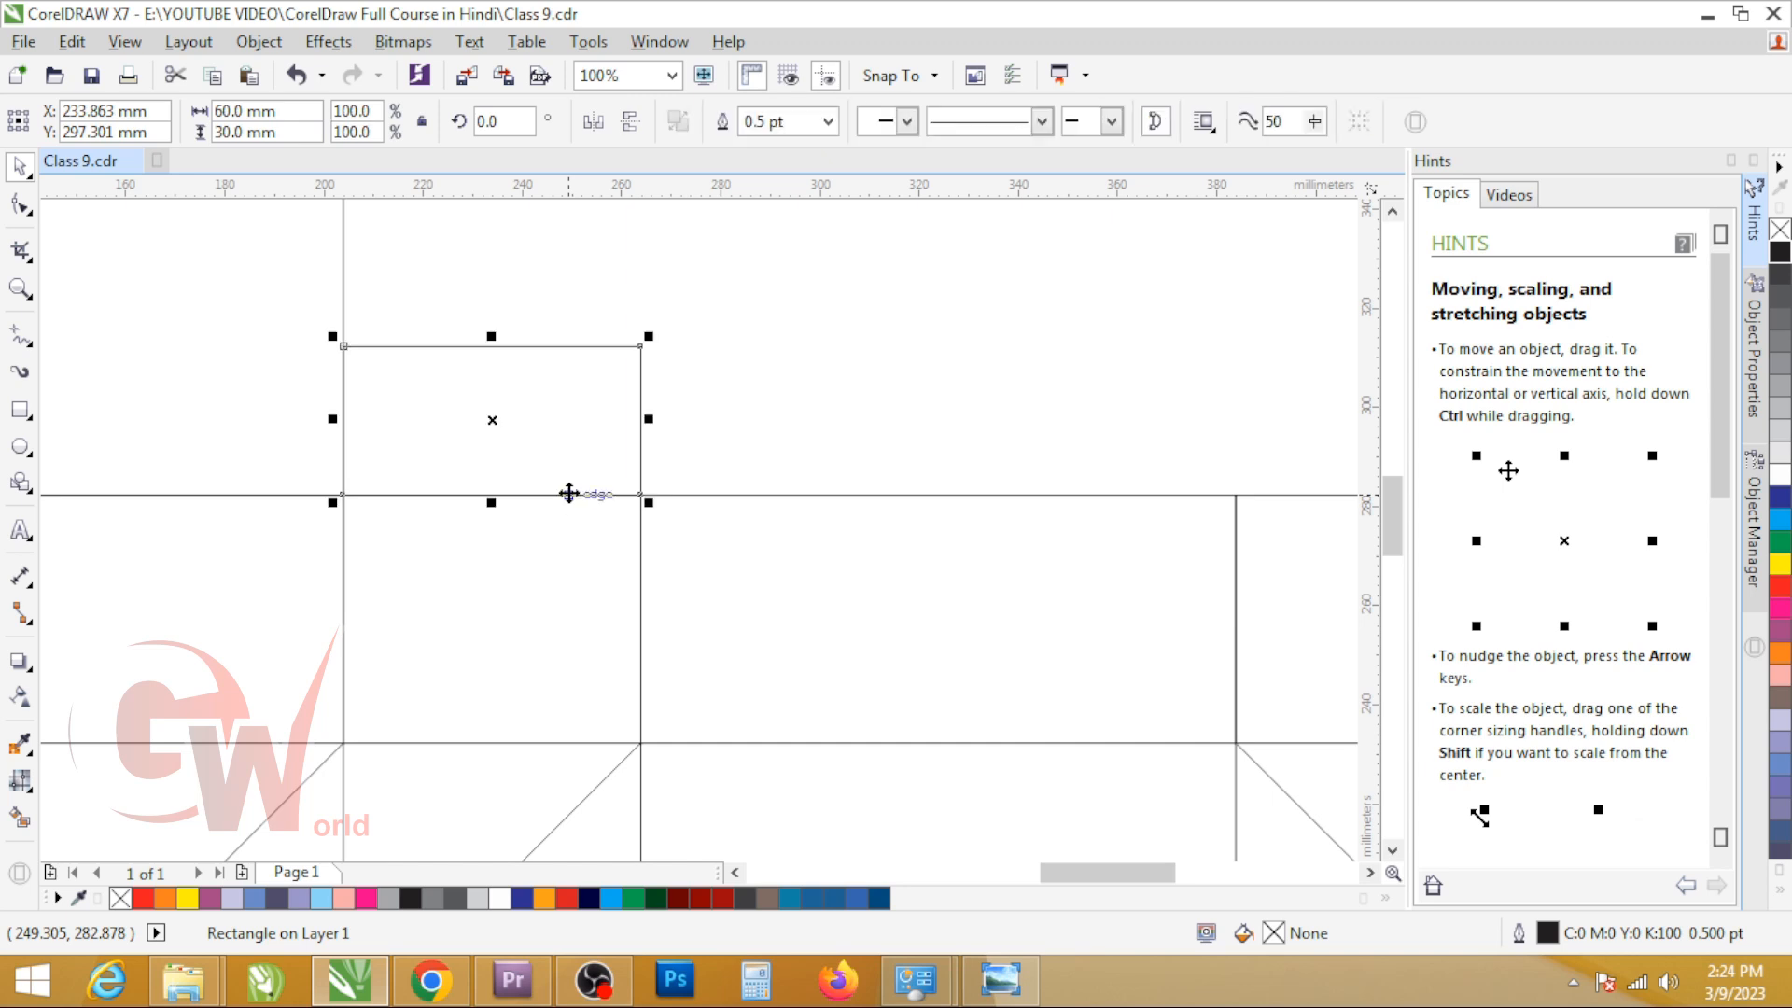
key("F10")
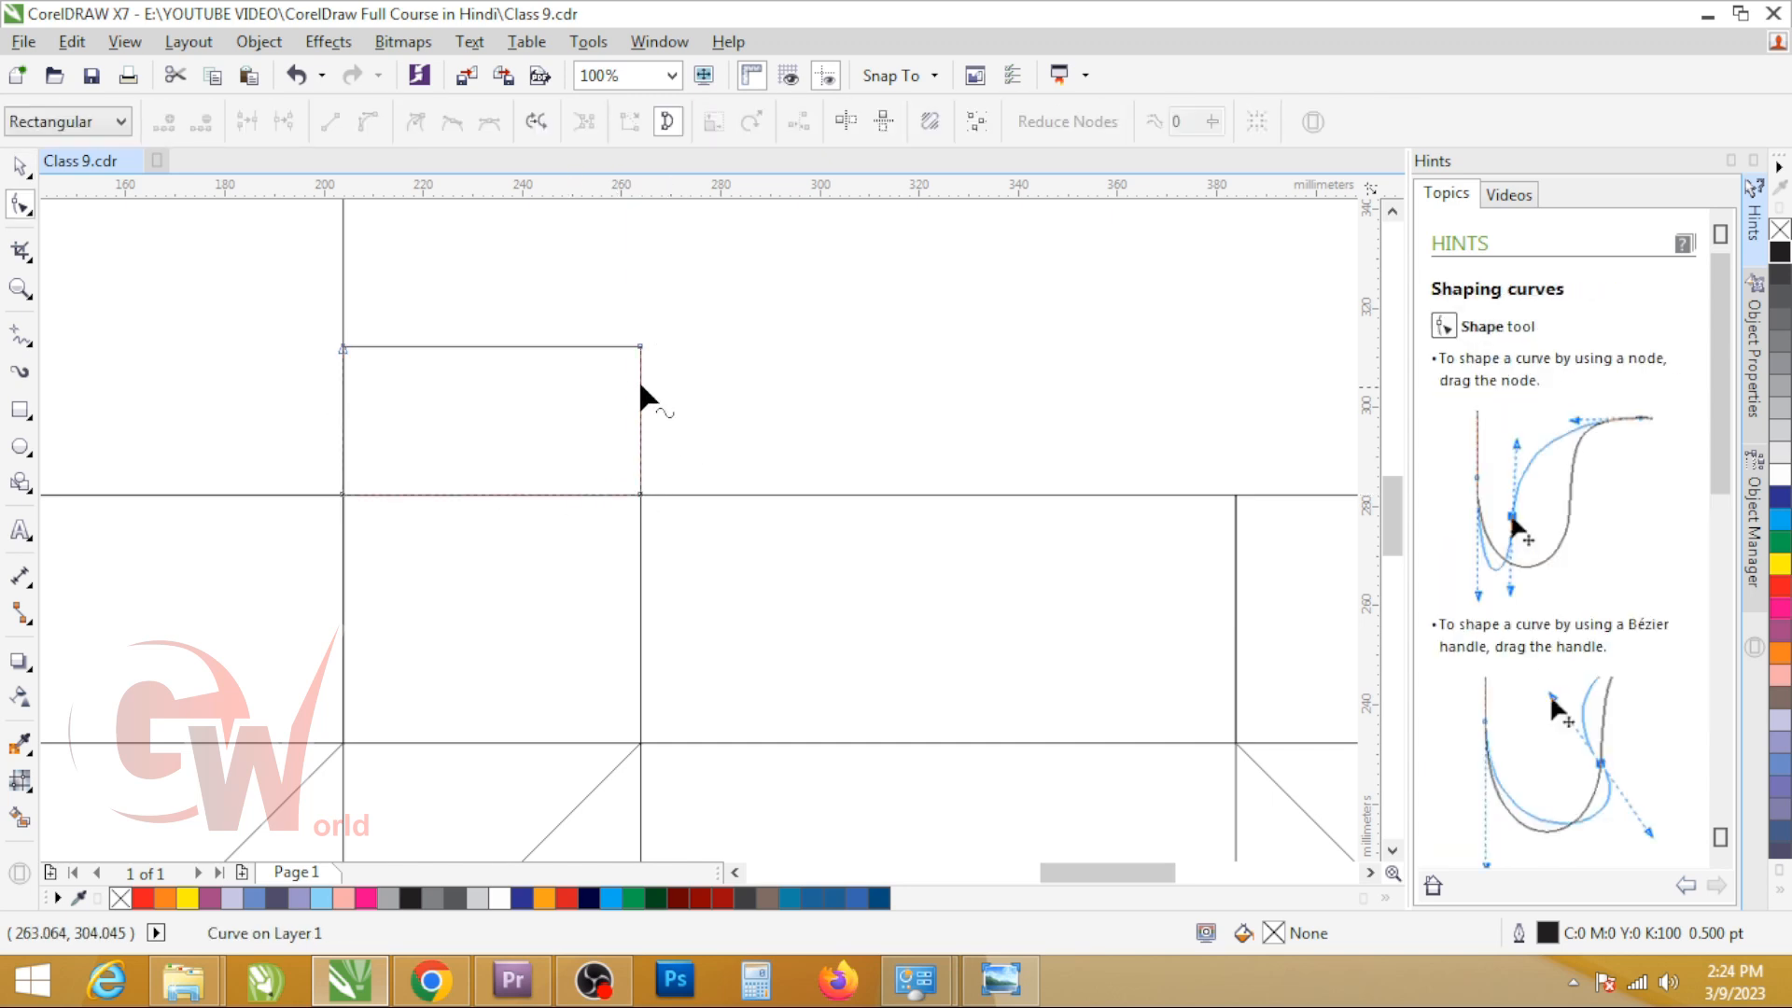
left_click_drag(642, 377, 640, 495)
left_click(727, 448)
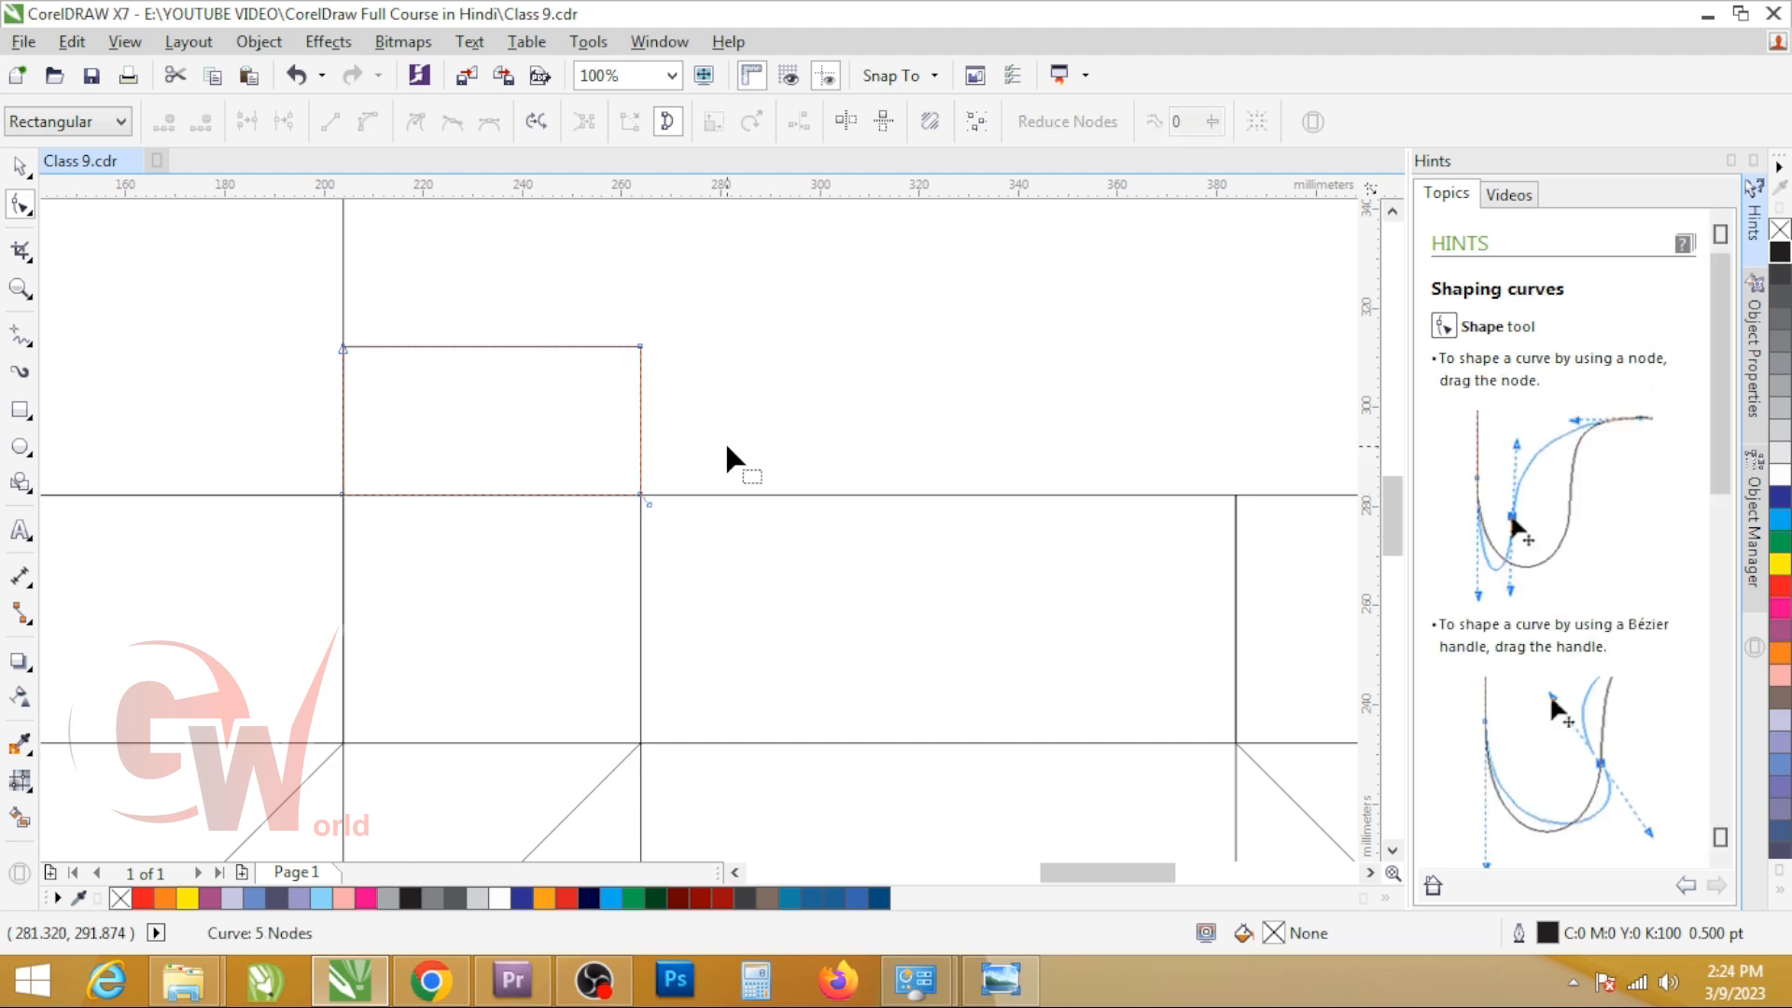
key("space")
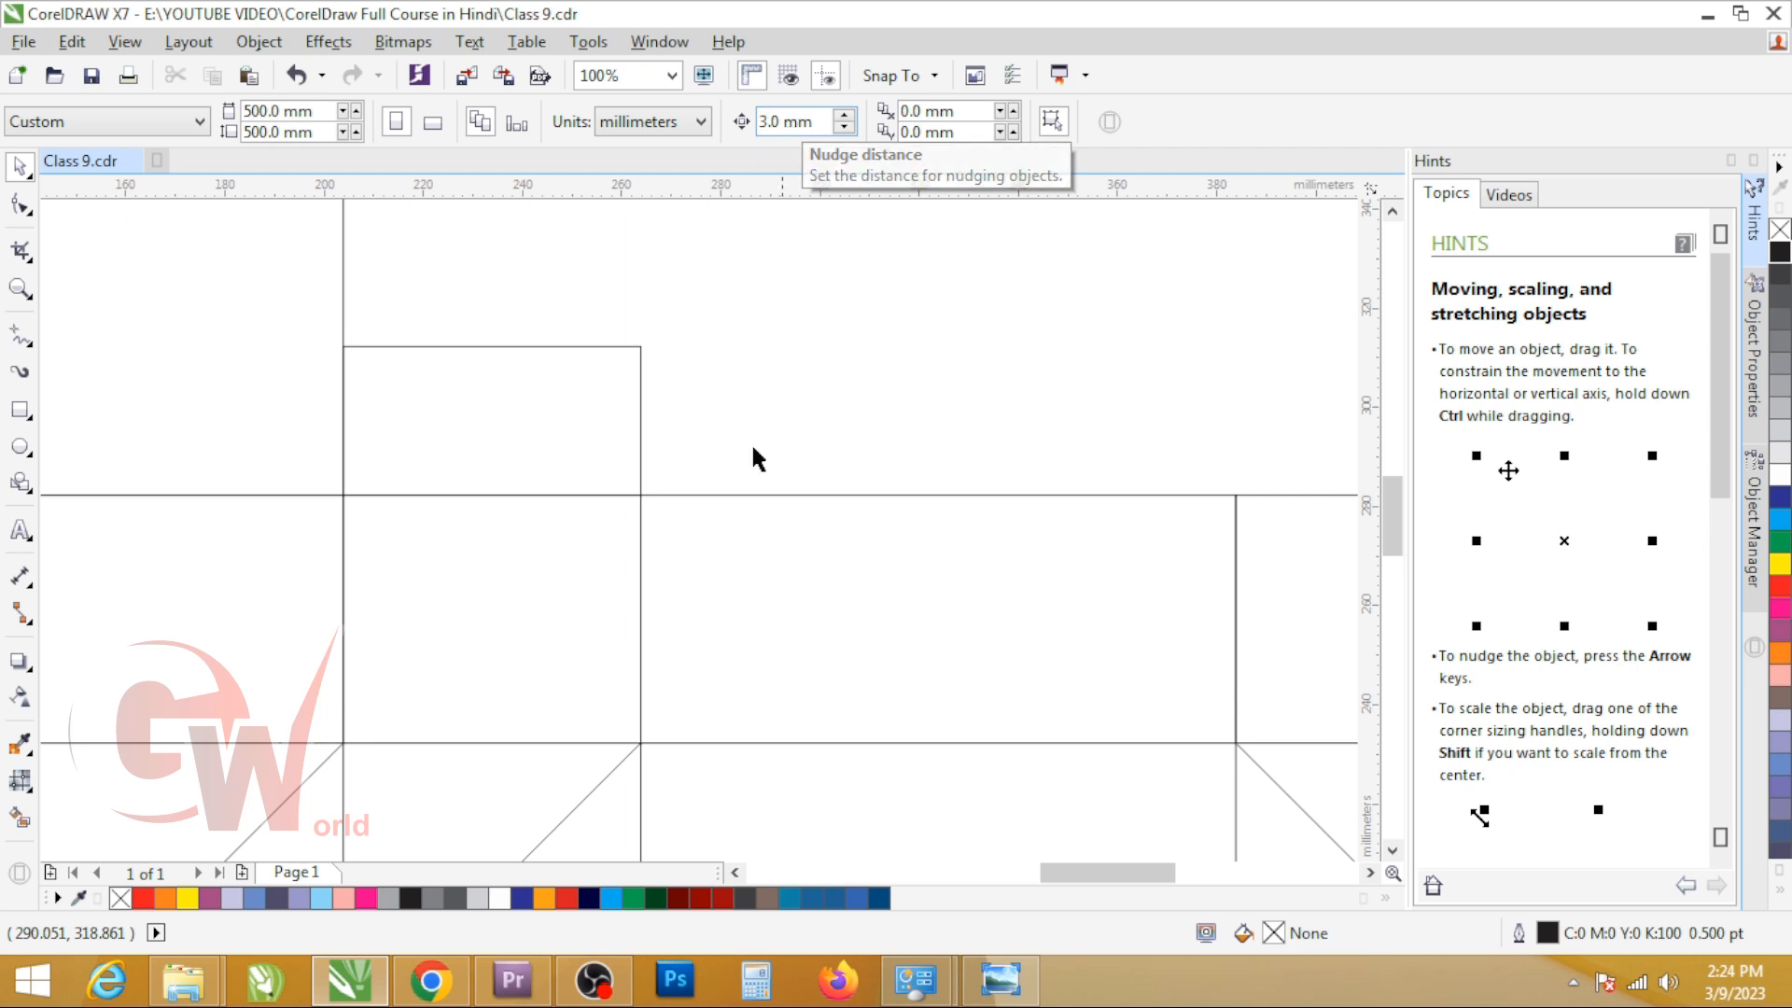
Step: Raise the added node 3 mm and move the upper right corner about 24 mm inward to slant the dust flap's side
left_click(640, 450)
key("space")
scroll(640, 507, "up", 5)
left_click(658, 482)
key("Up")
key("Down")
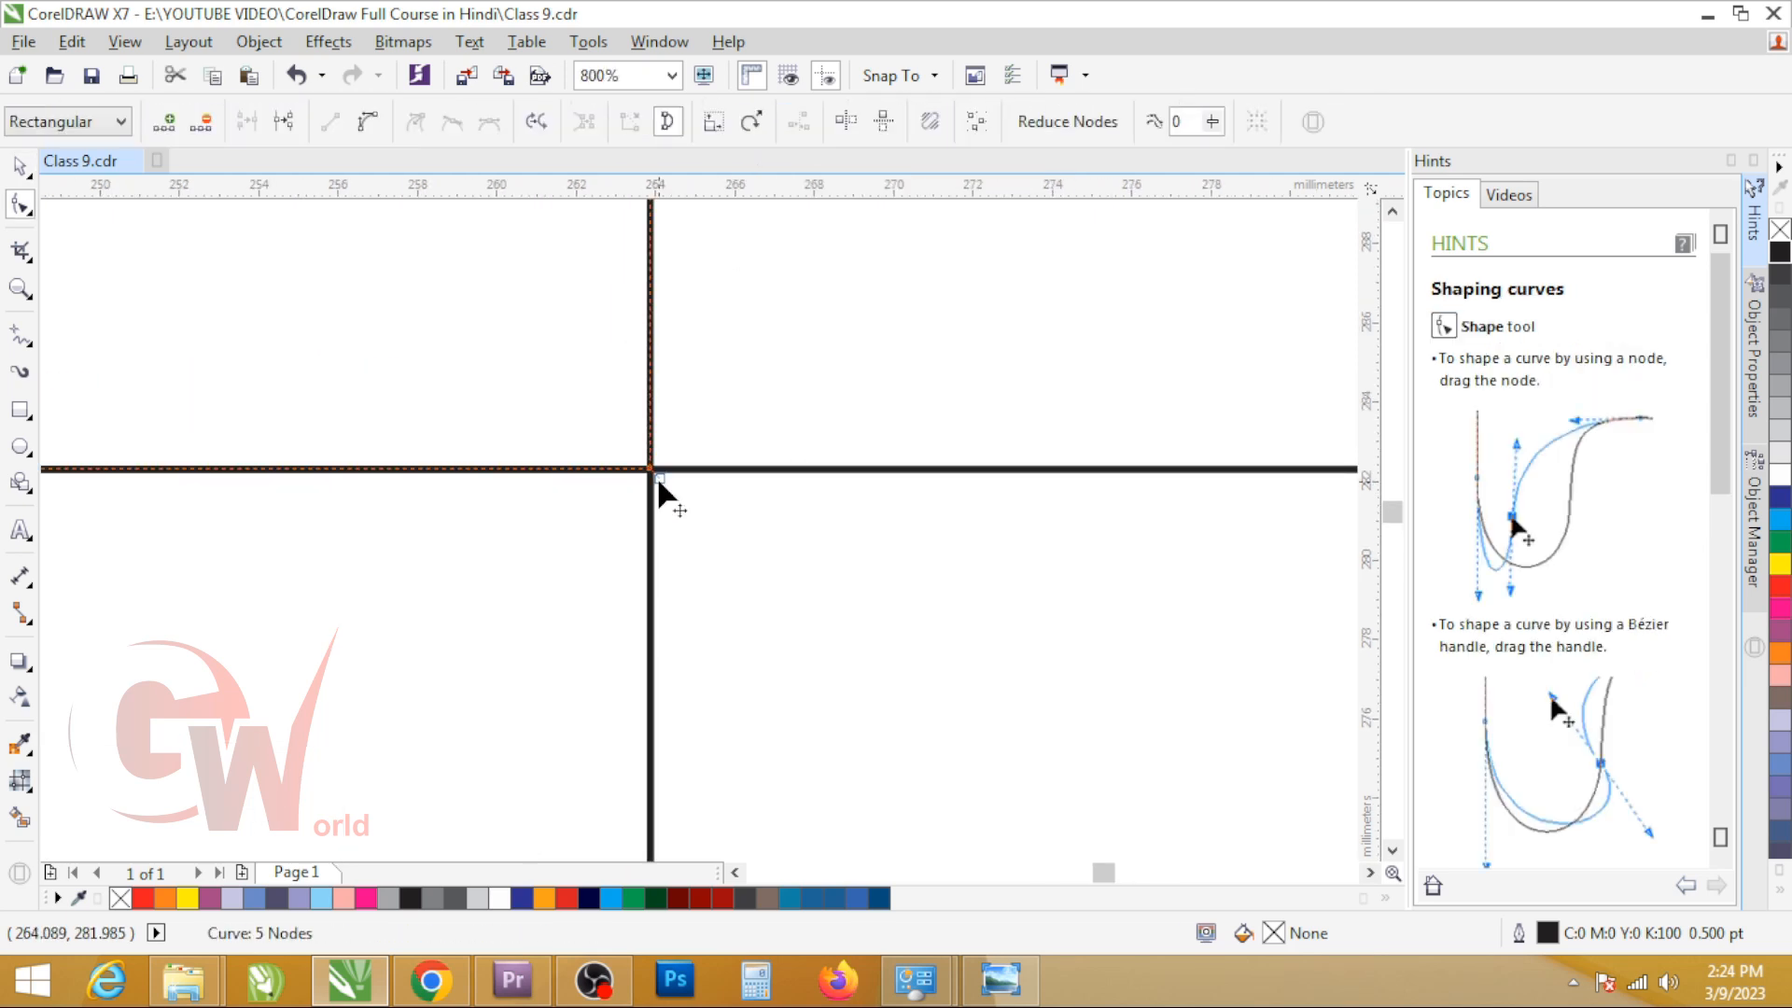
left_click(652, 468)
key("Up")
scroll(946, 489, "down", 3)
left_click_drag(957, 295, 793, 334)
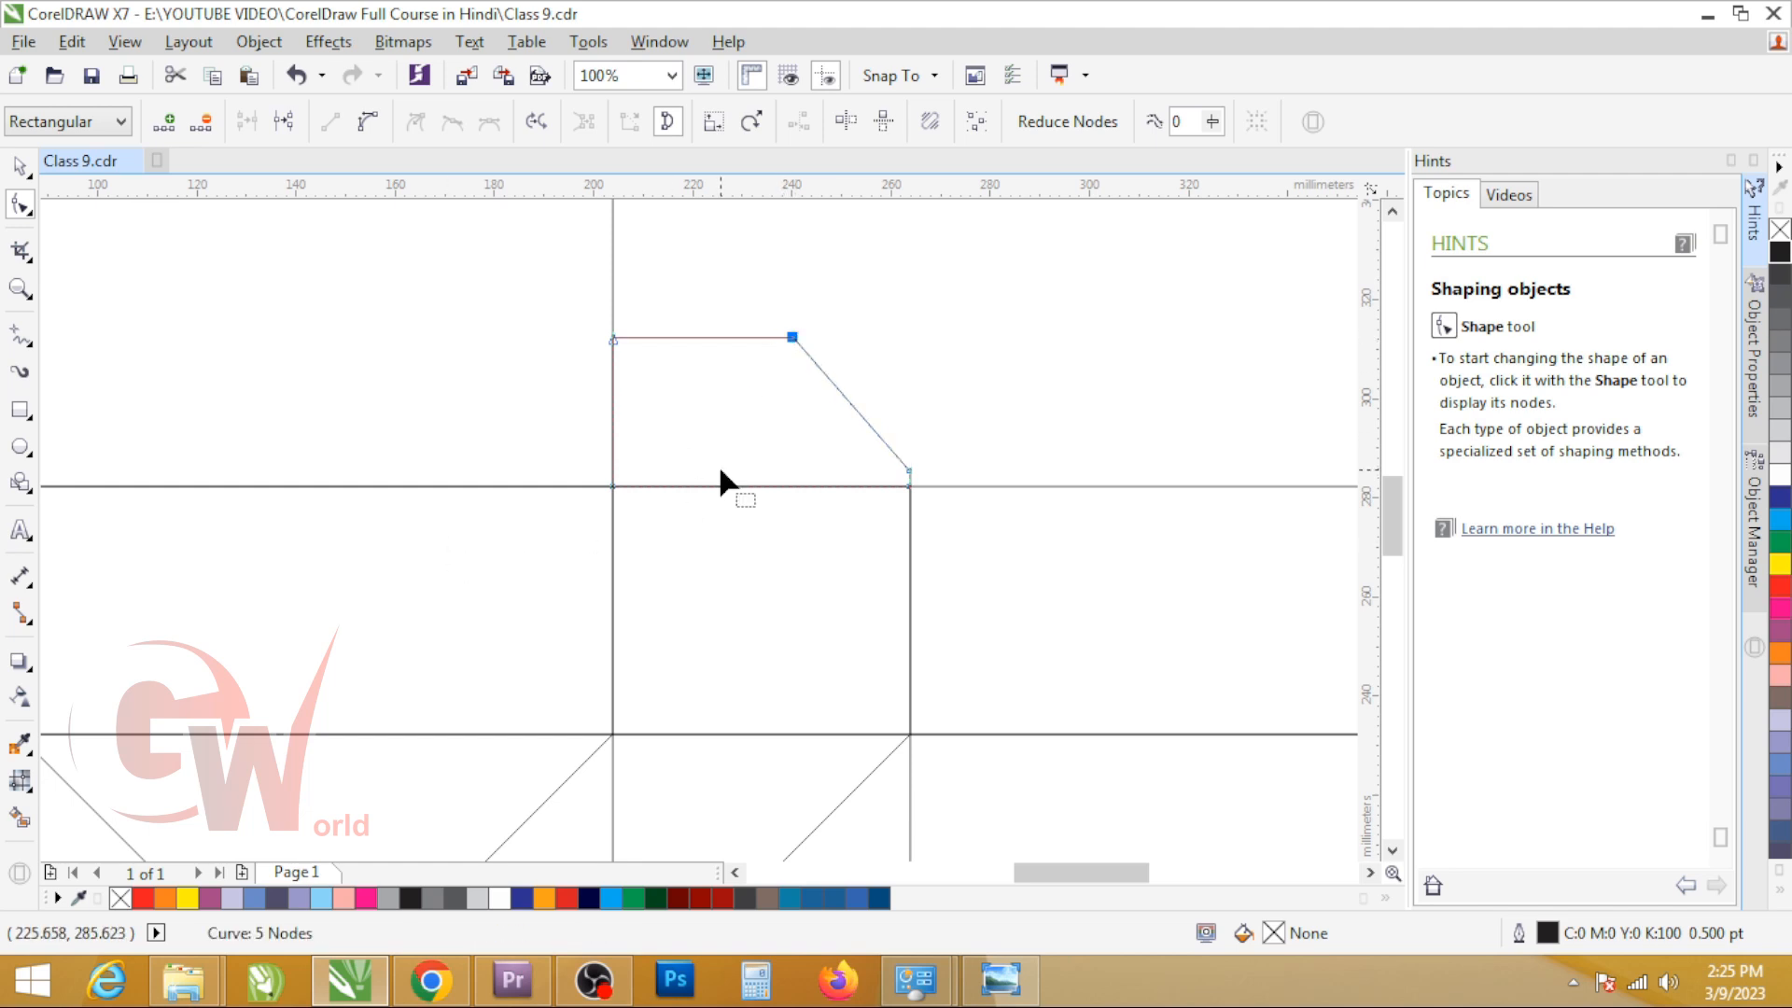
Step: Add a node 3 mm above the dust flap's lower left corner and shift it and the upper left node 3 mm inward
double_click(612, 449)
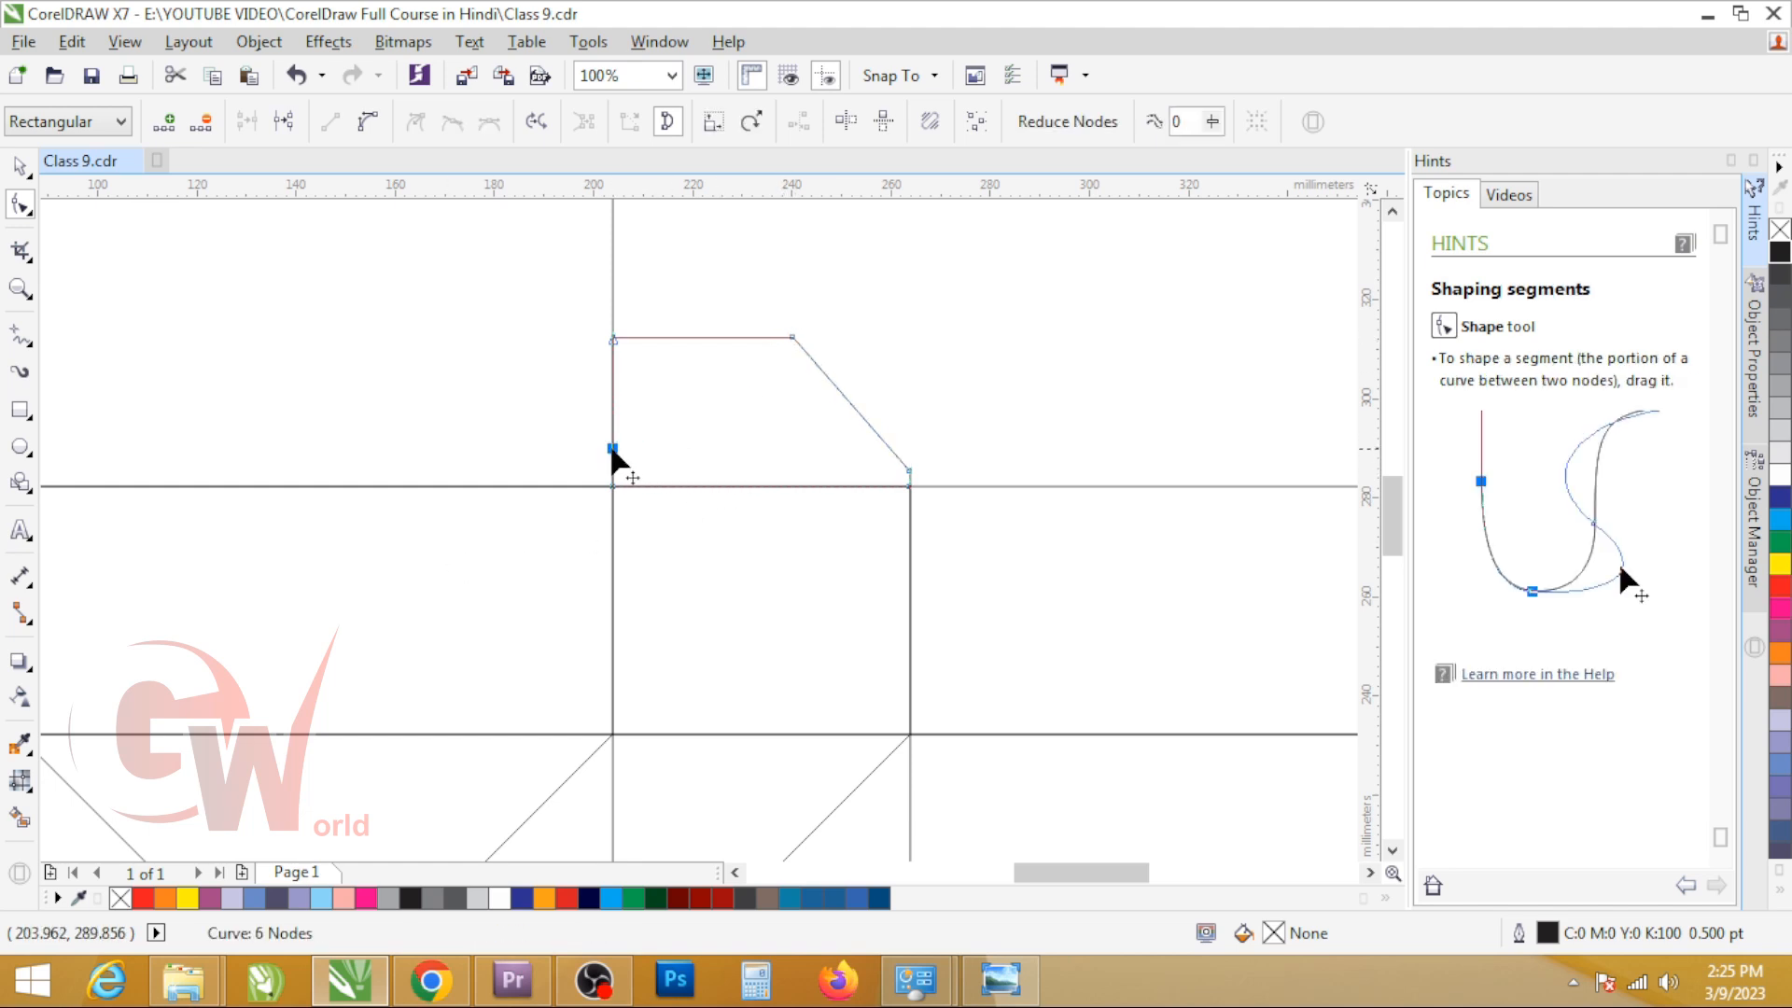
left_click_drag(612, 449, 614, 483)
key("Up")
left_click_drag(590, 322, 639, 411)
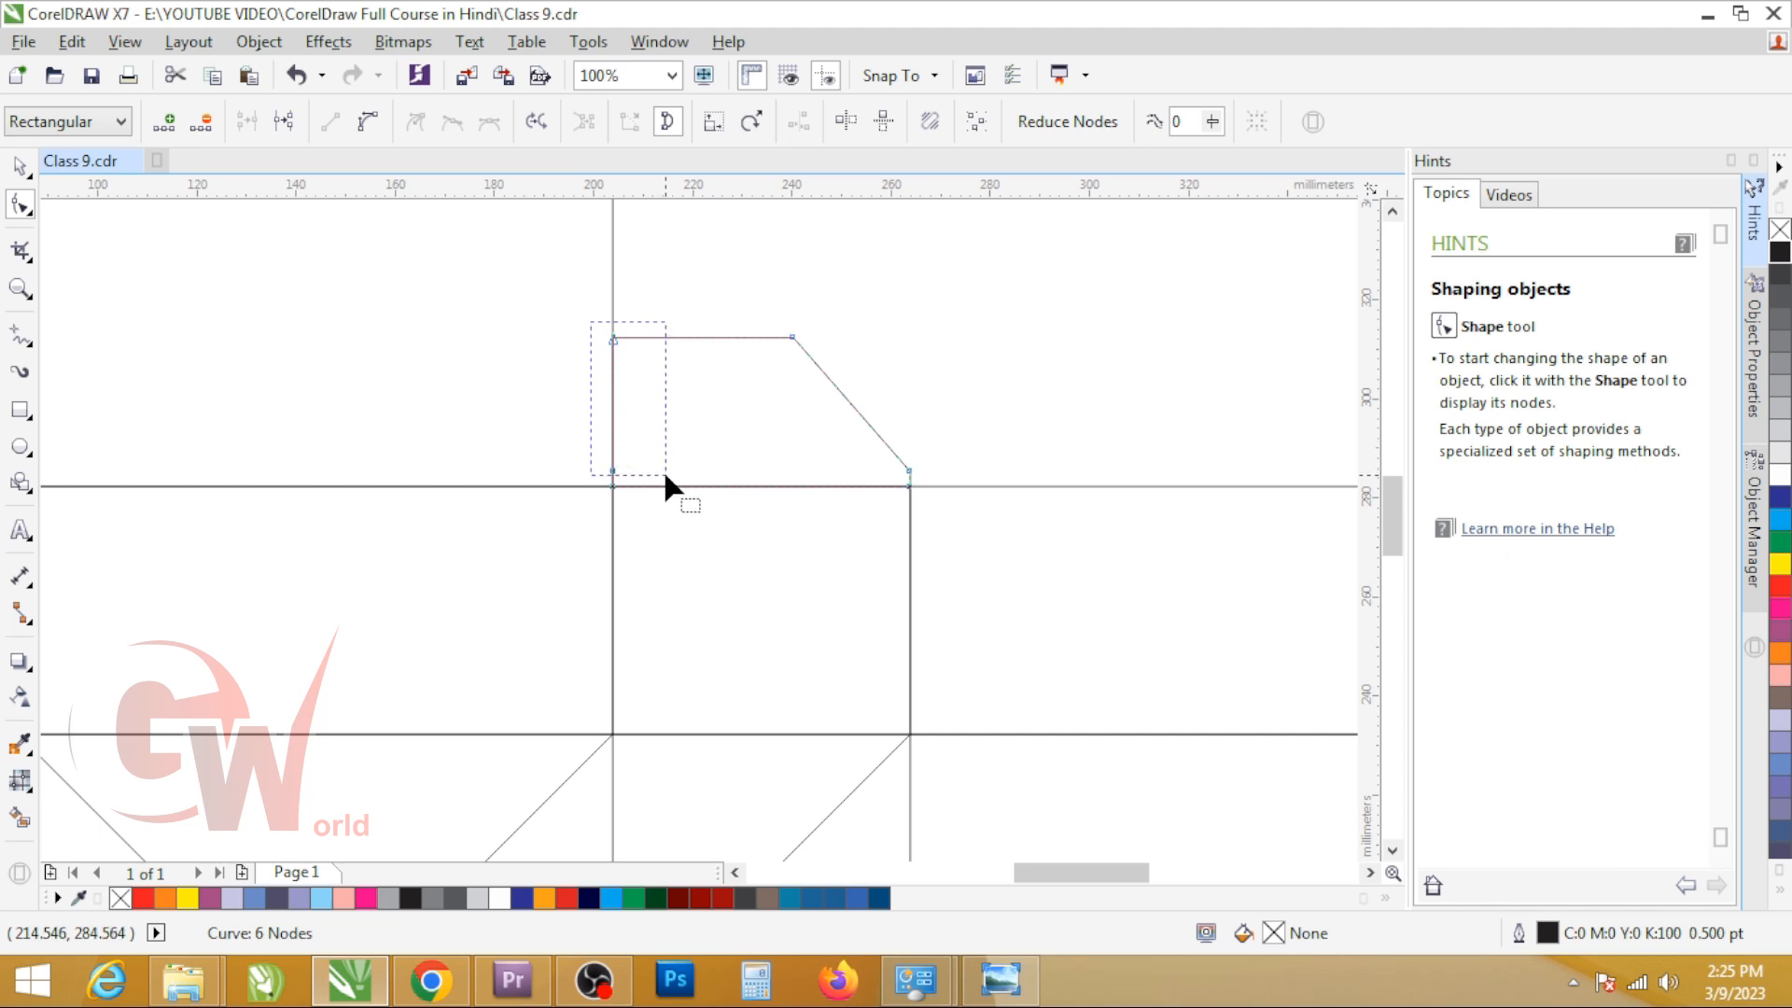
key("Right")
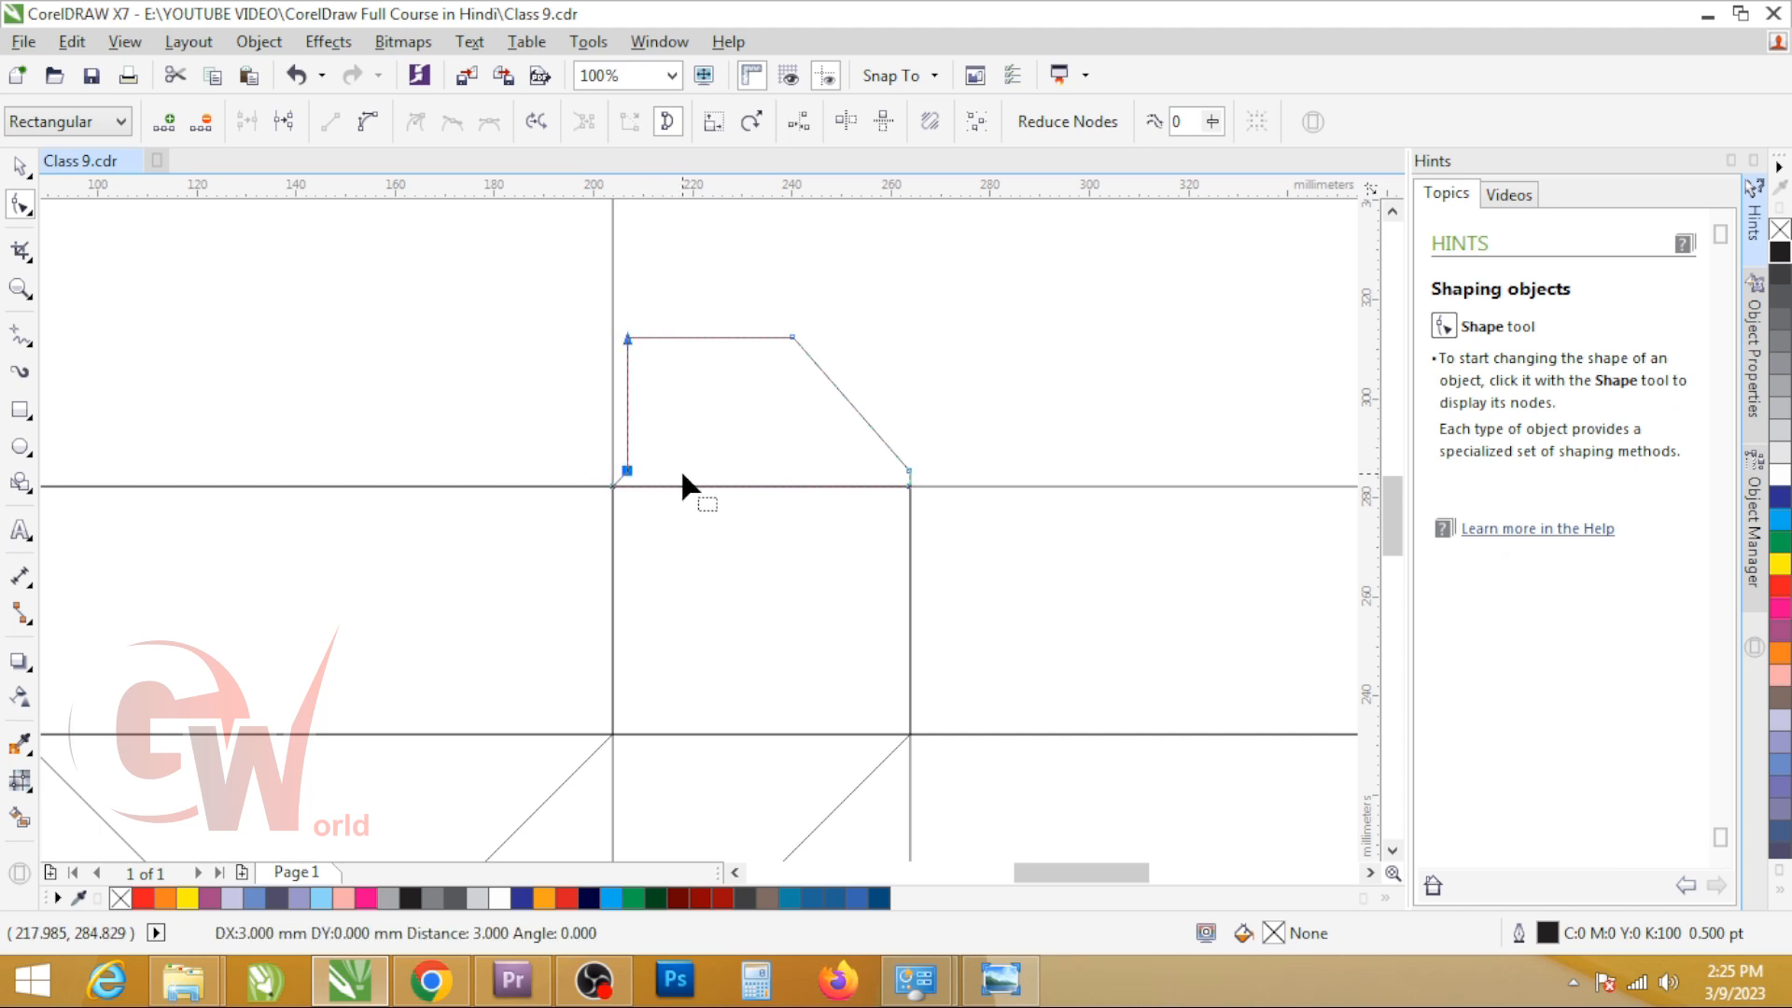
key("space")
Step: Make a horizontally mirrored copy of the dust flap and right-align it with the fourth panel
scroll(682, 471, "down", 2)
scroll(830, 484, "up", 1)
left_click_drag(482, 423, 701, 426)
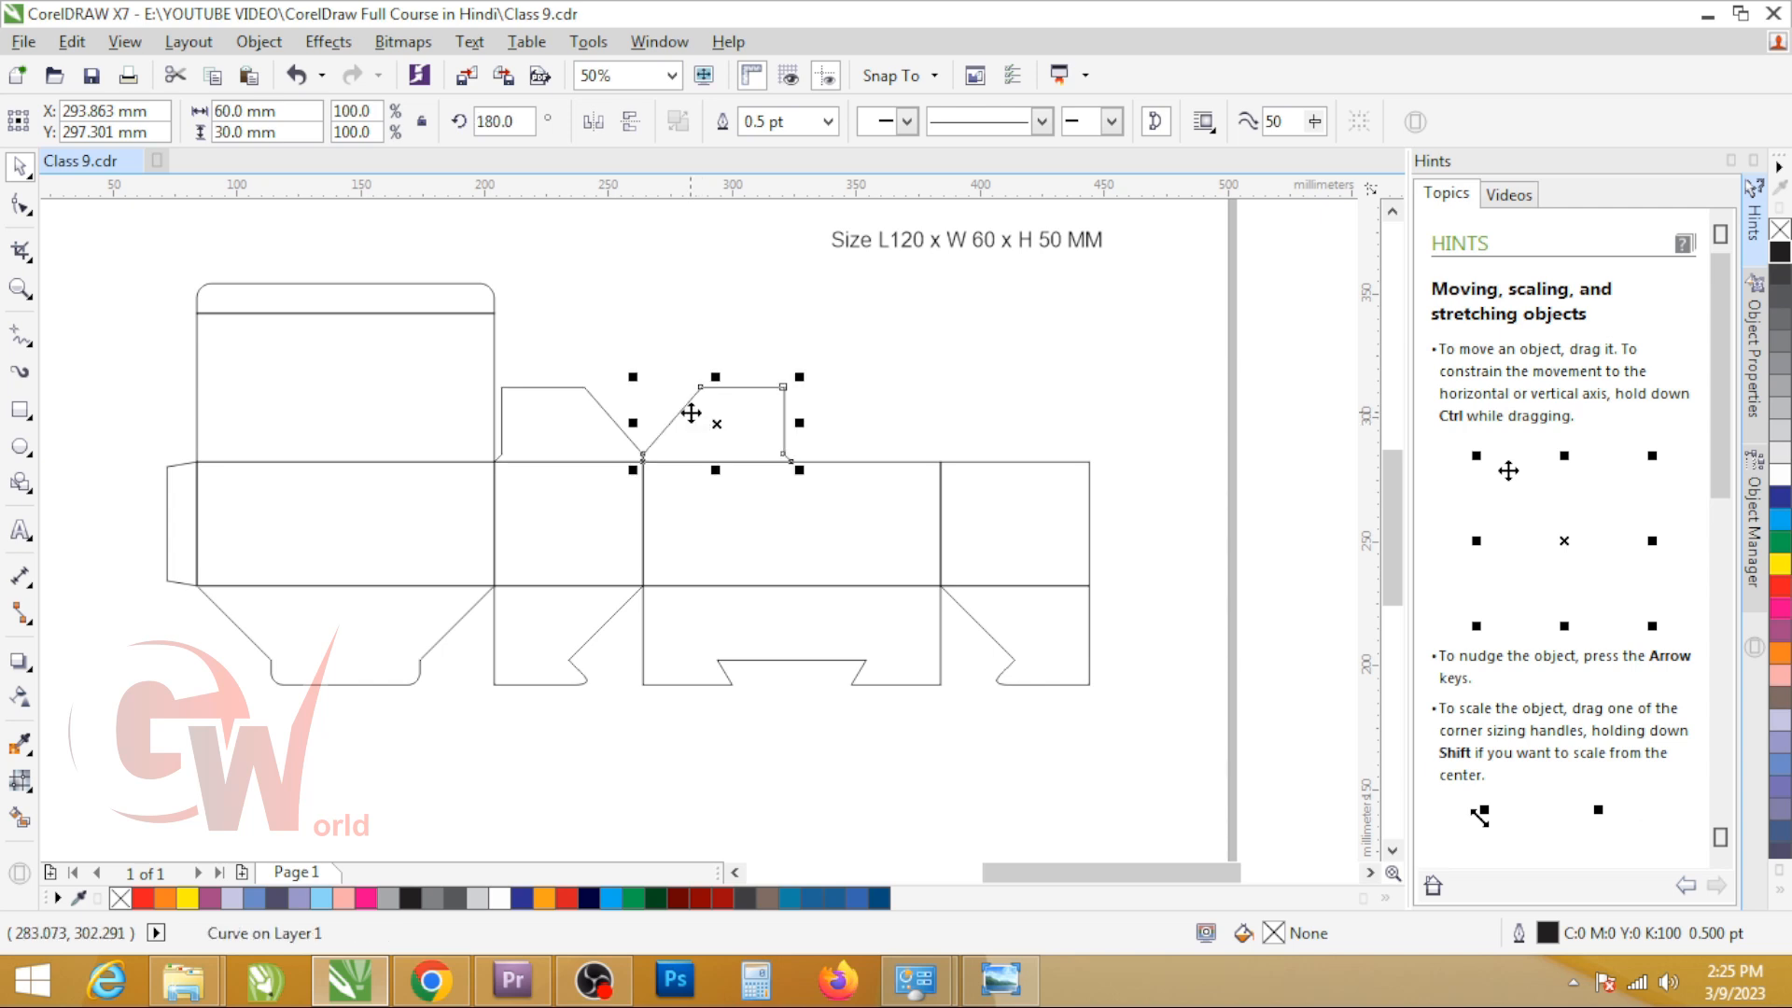
left_click(1055, 522, "shift")
key("r")
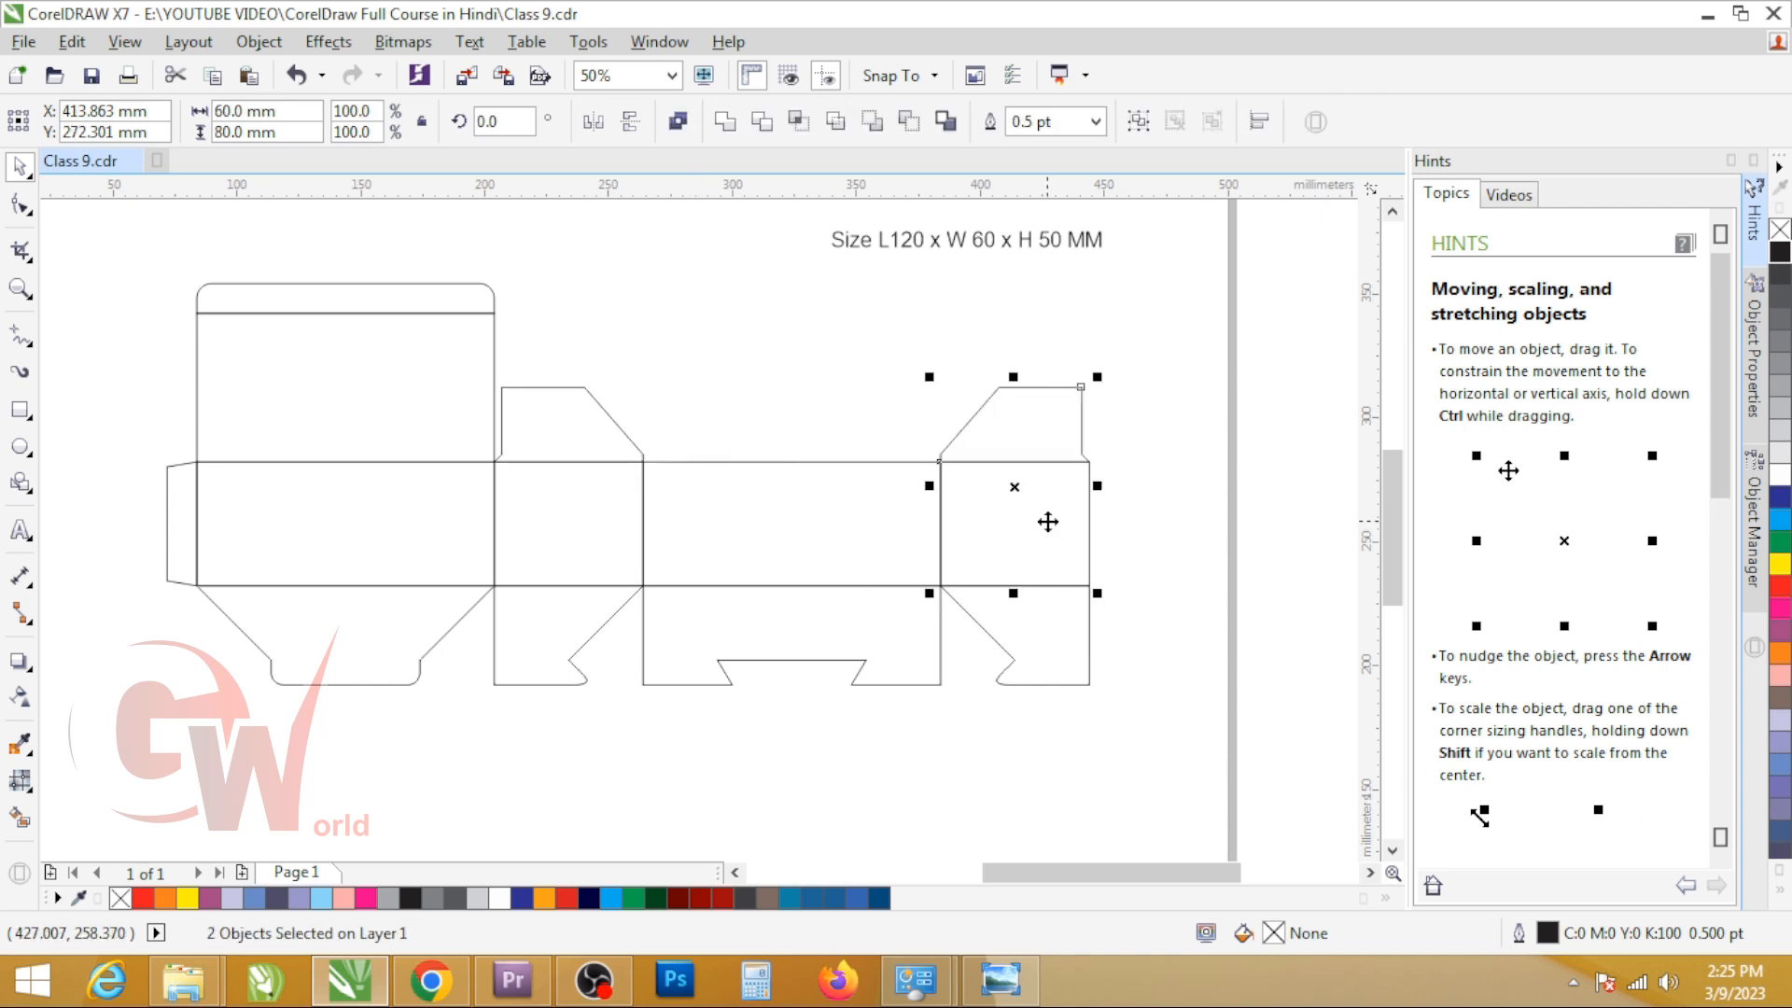
Step: Select all parts of the new box dieline, group them and centre the group on the page
left_click(1048, 521, "shift")
left_click_drag(147, 248, 1202, 705)
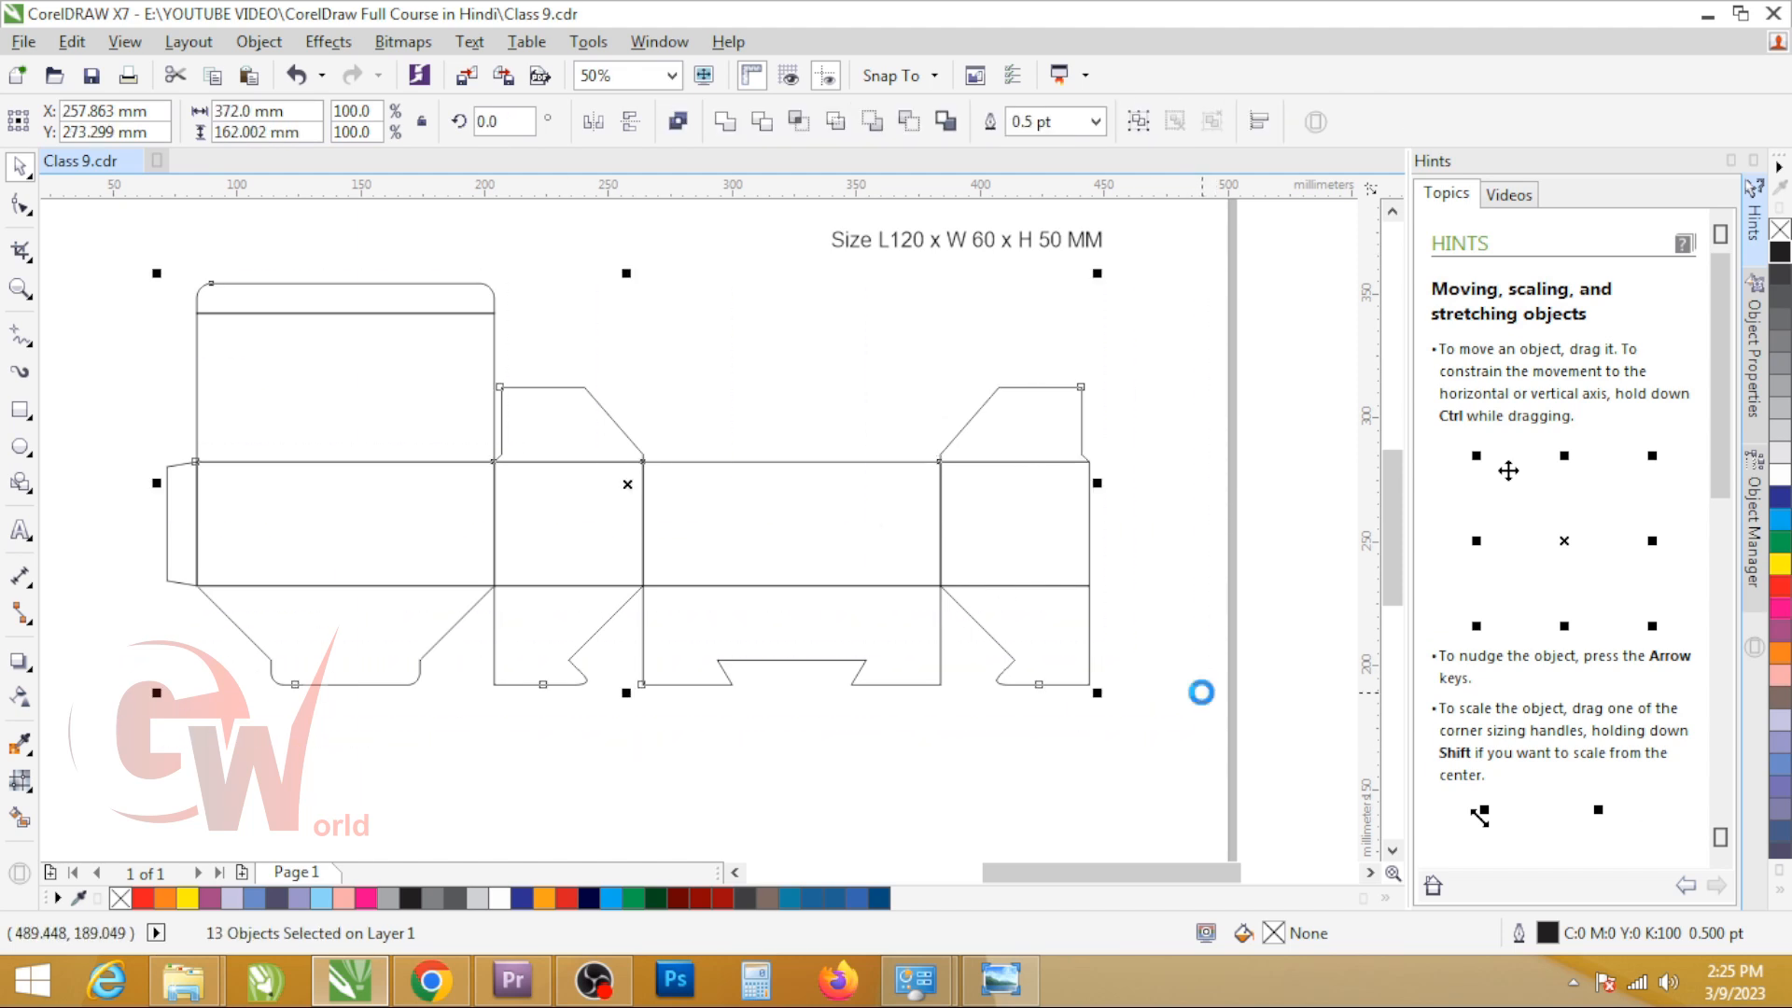
key("ctrl+g")
scroll(1201, 691, "down", 2)
key("p")
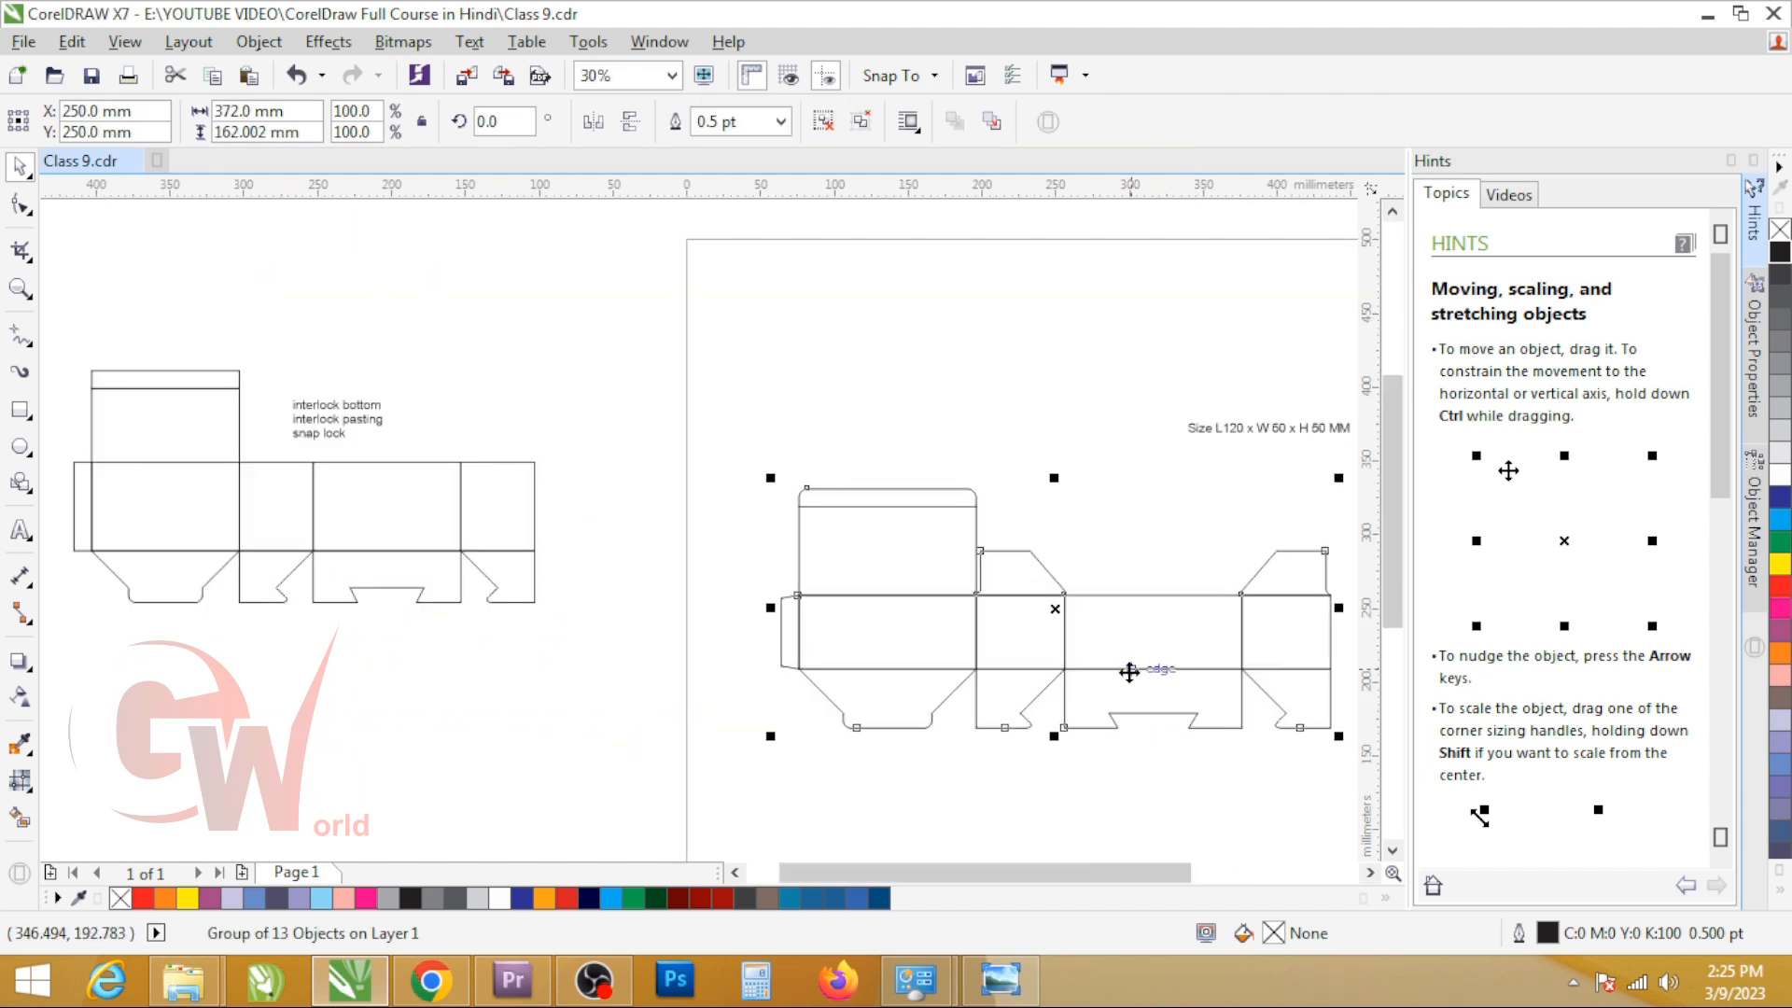
Step: Enlarge the box size label to about 45.5 pt and place it just above the grouped dieline
left_click_drag(1228, 427, 1132, 548)
key("Escape")
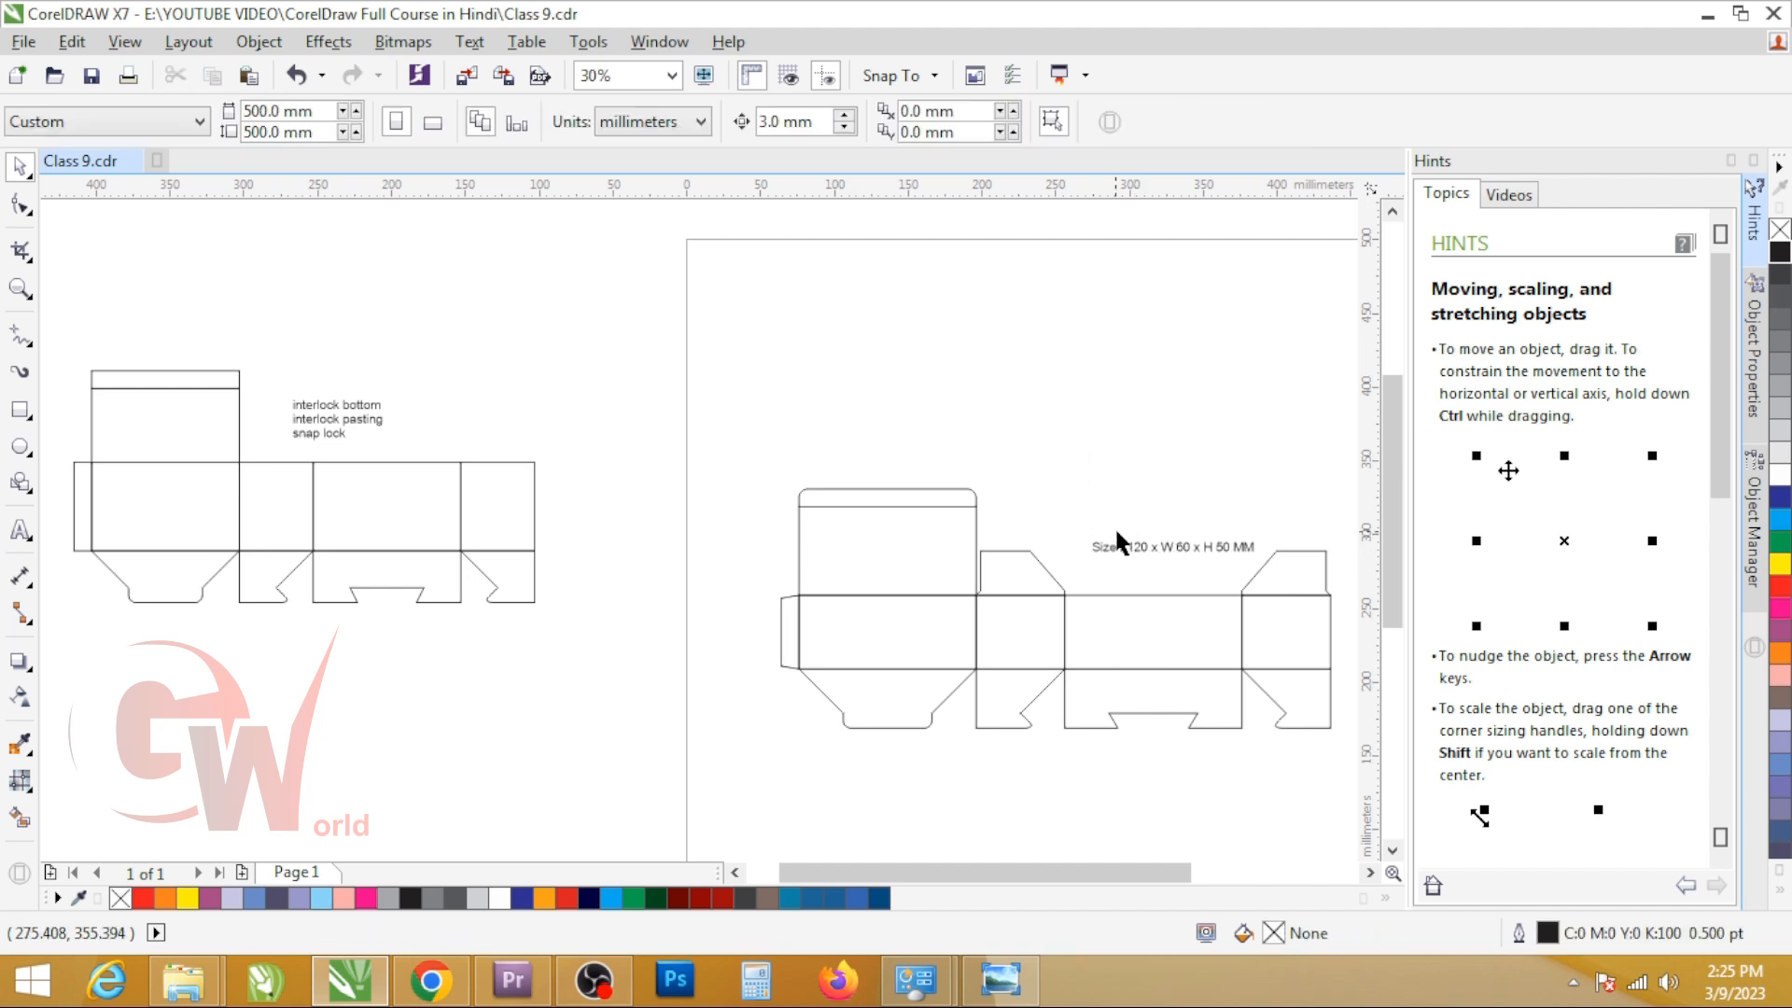
left_click(1116, 541)
left_click_drag(1260, 557, 1332, 597)
left_click_drag(1179, 548, 1061, 481)
Step: Enlarge the interlock bottom label to about 108 pt and move it onto the page above the size label
left_click(330, 429)
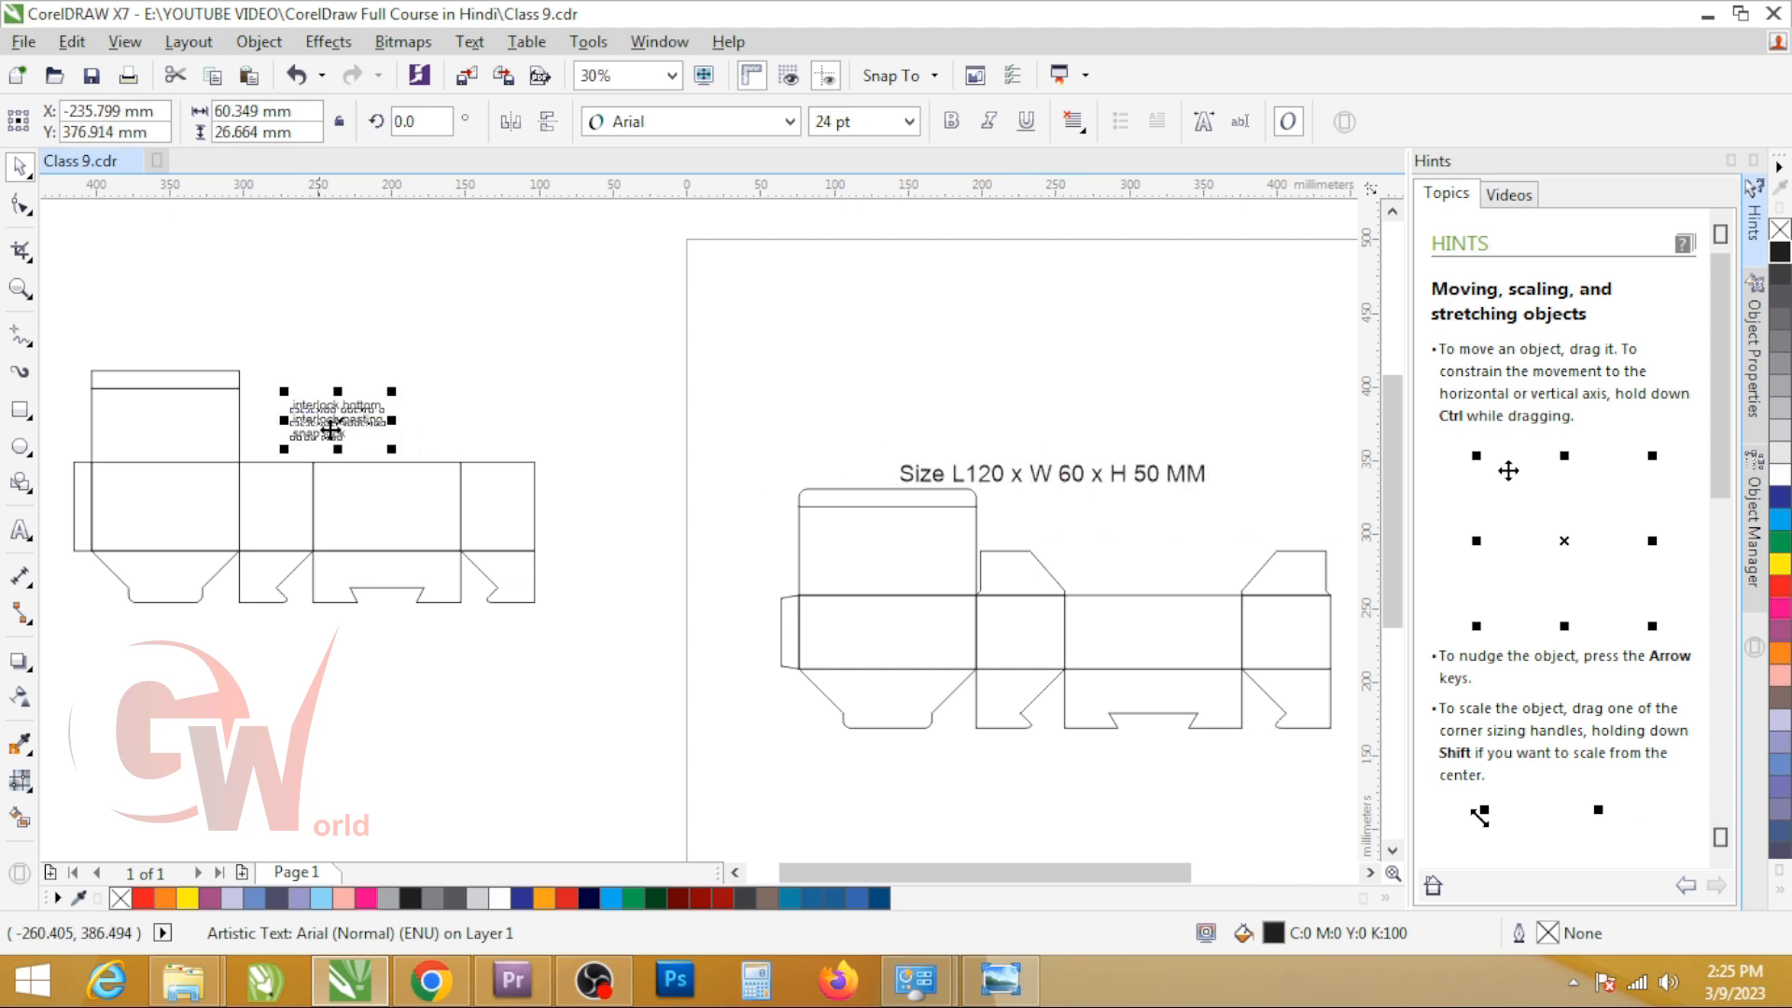
left_click_drag(392, 448, 702, 641)
left_click_drag(616, 502, 1203, 397)
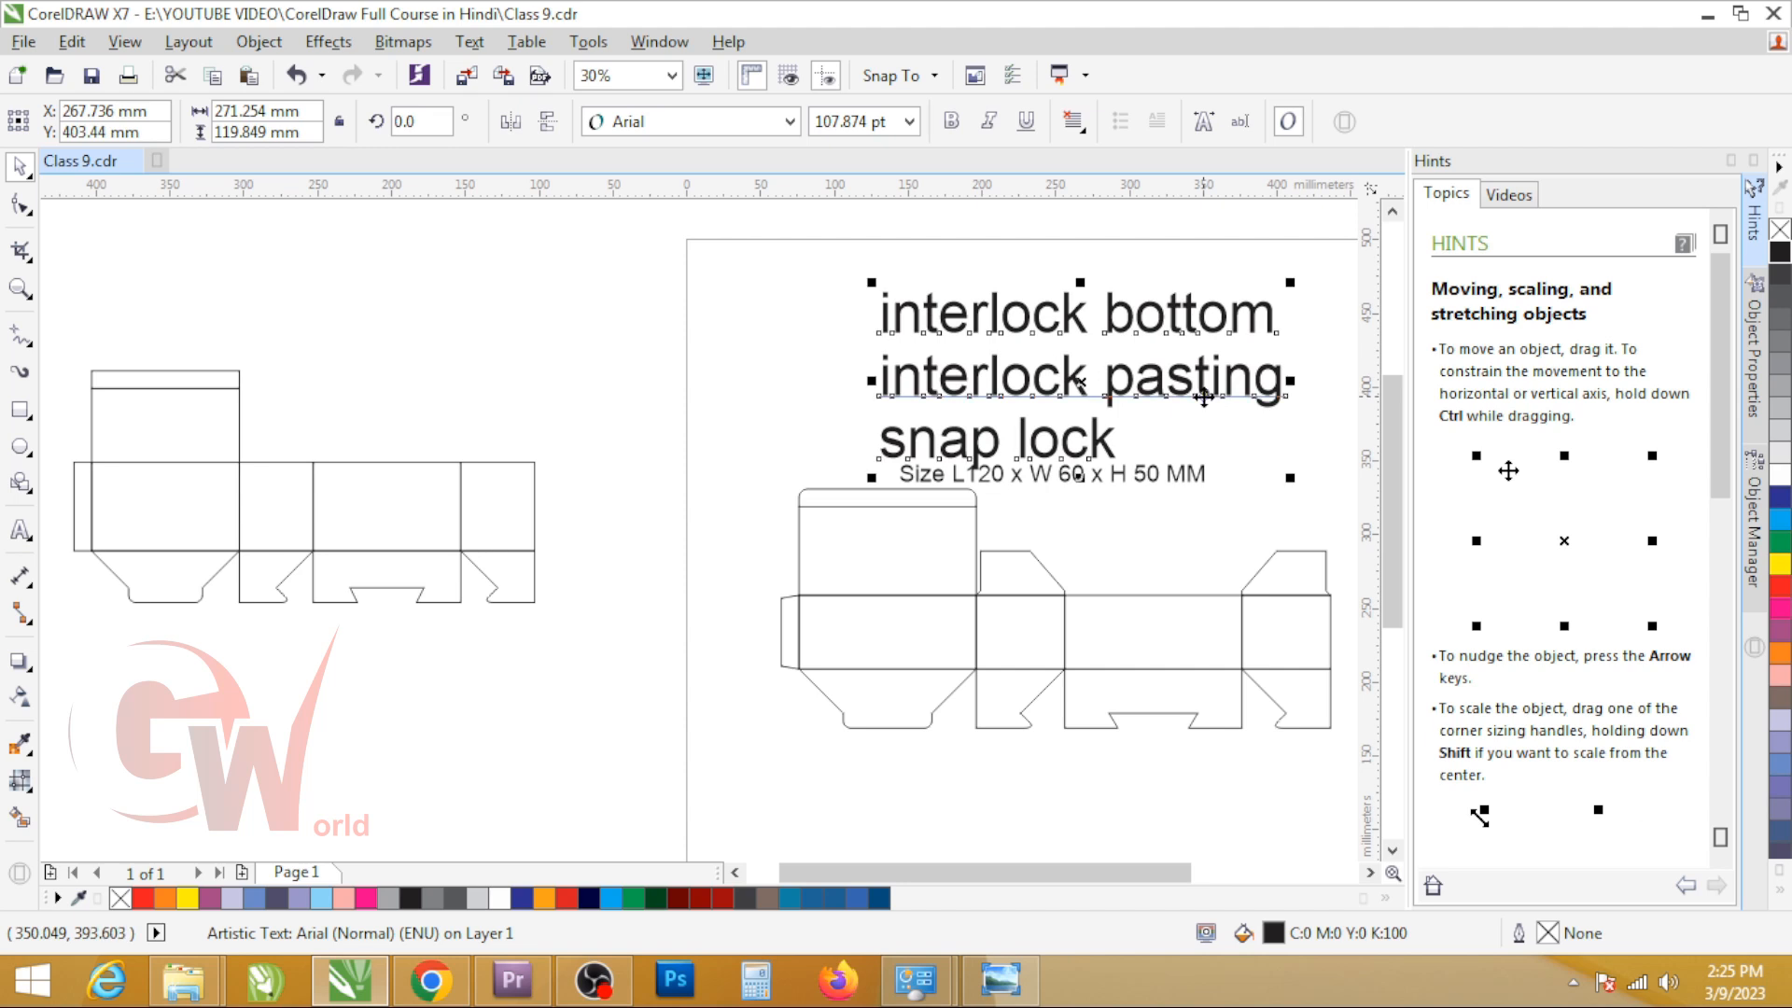
key("F4")
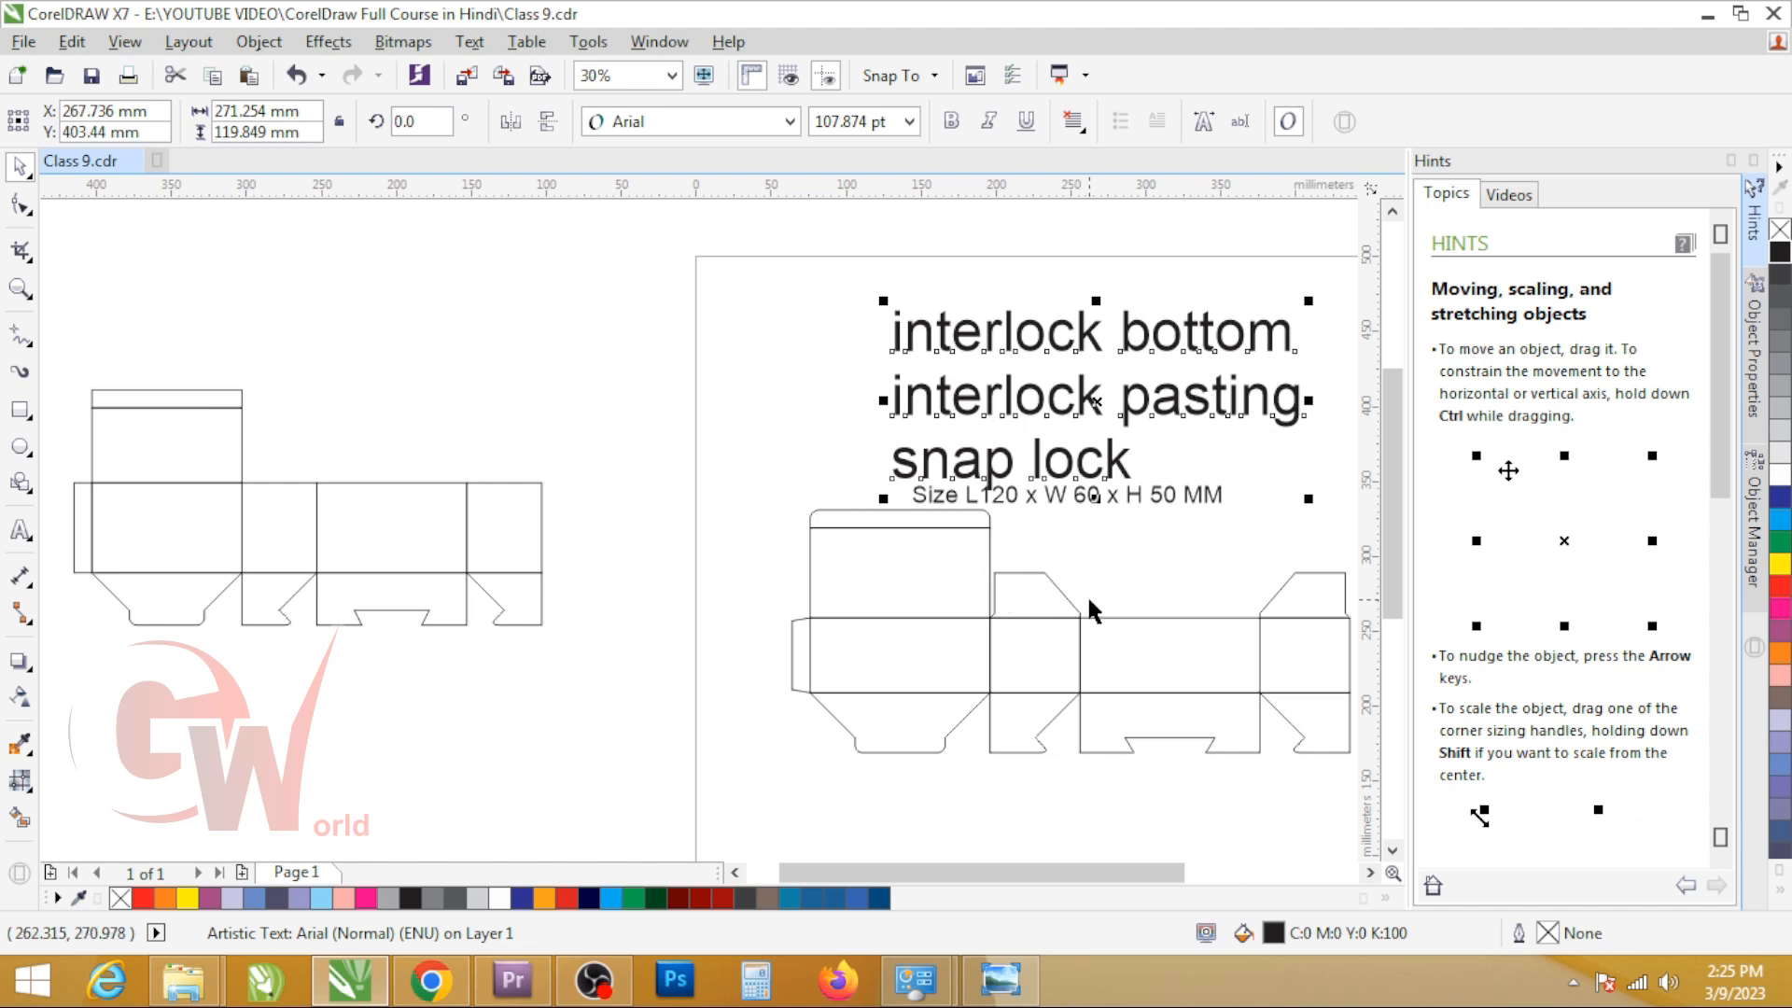
left_click_drag(1051, 482, 1048, 451)
scroll(740, 579, "down", 3)
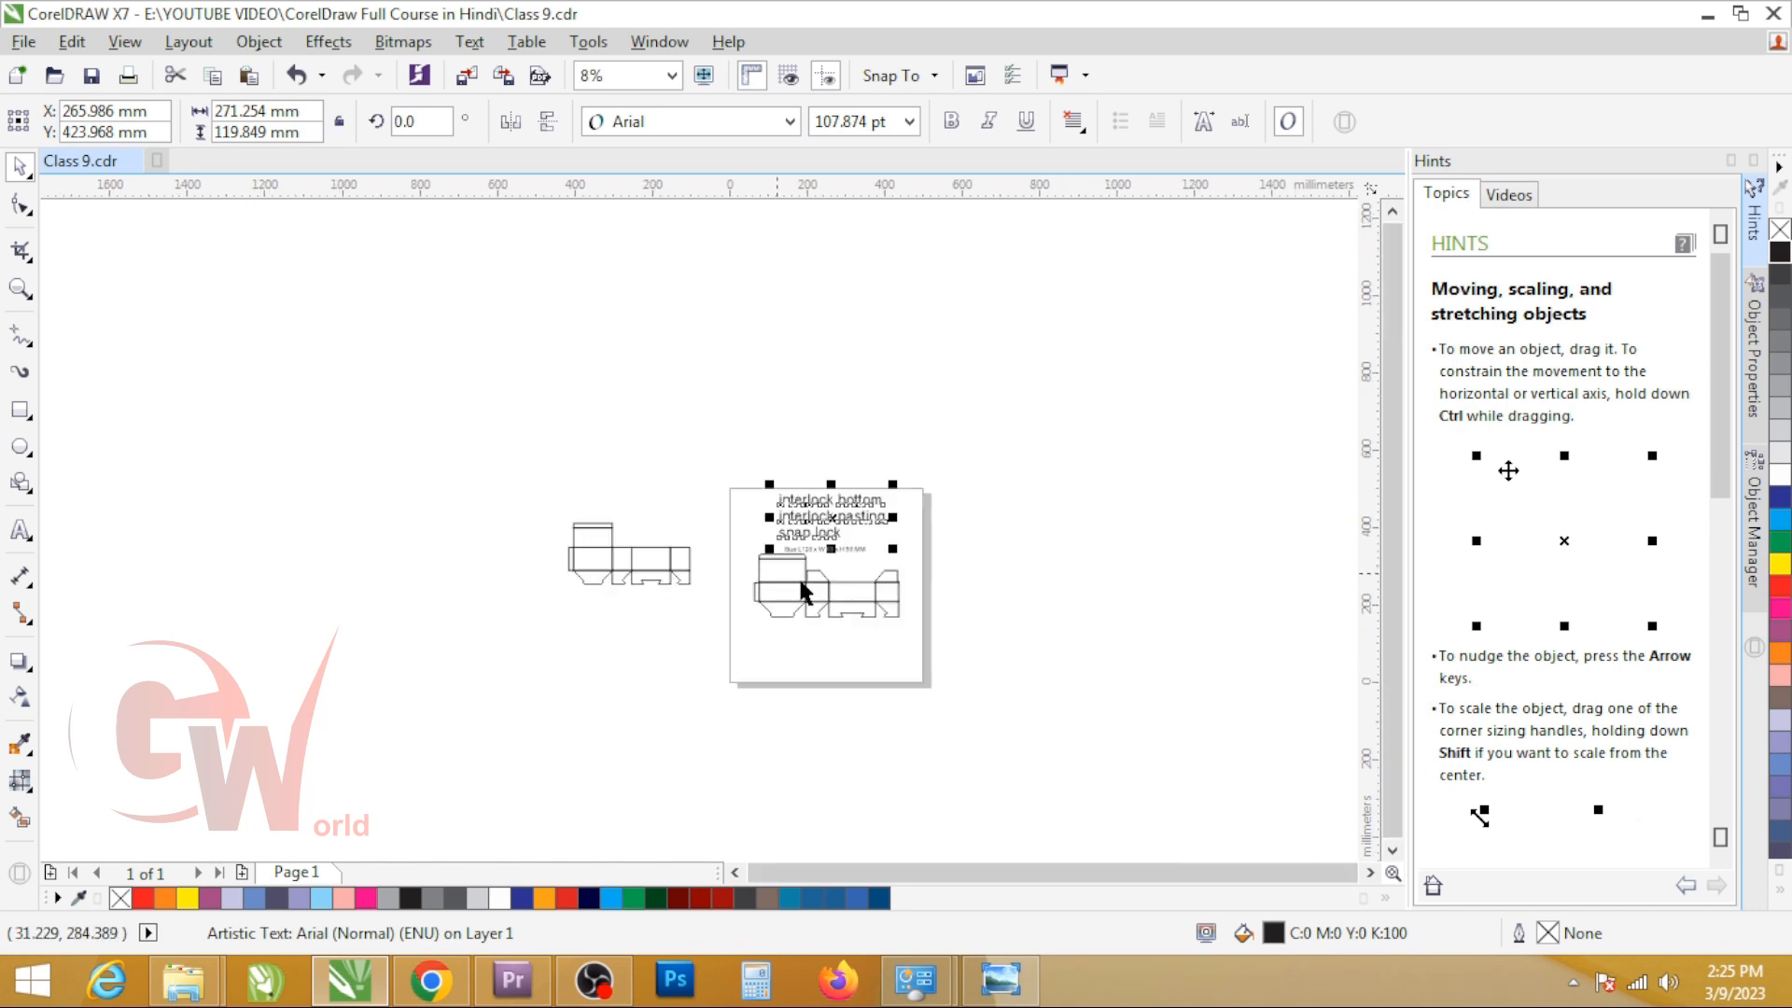
scroll(803, 591, "up", 3)
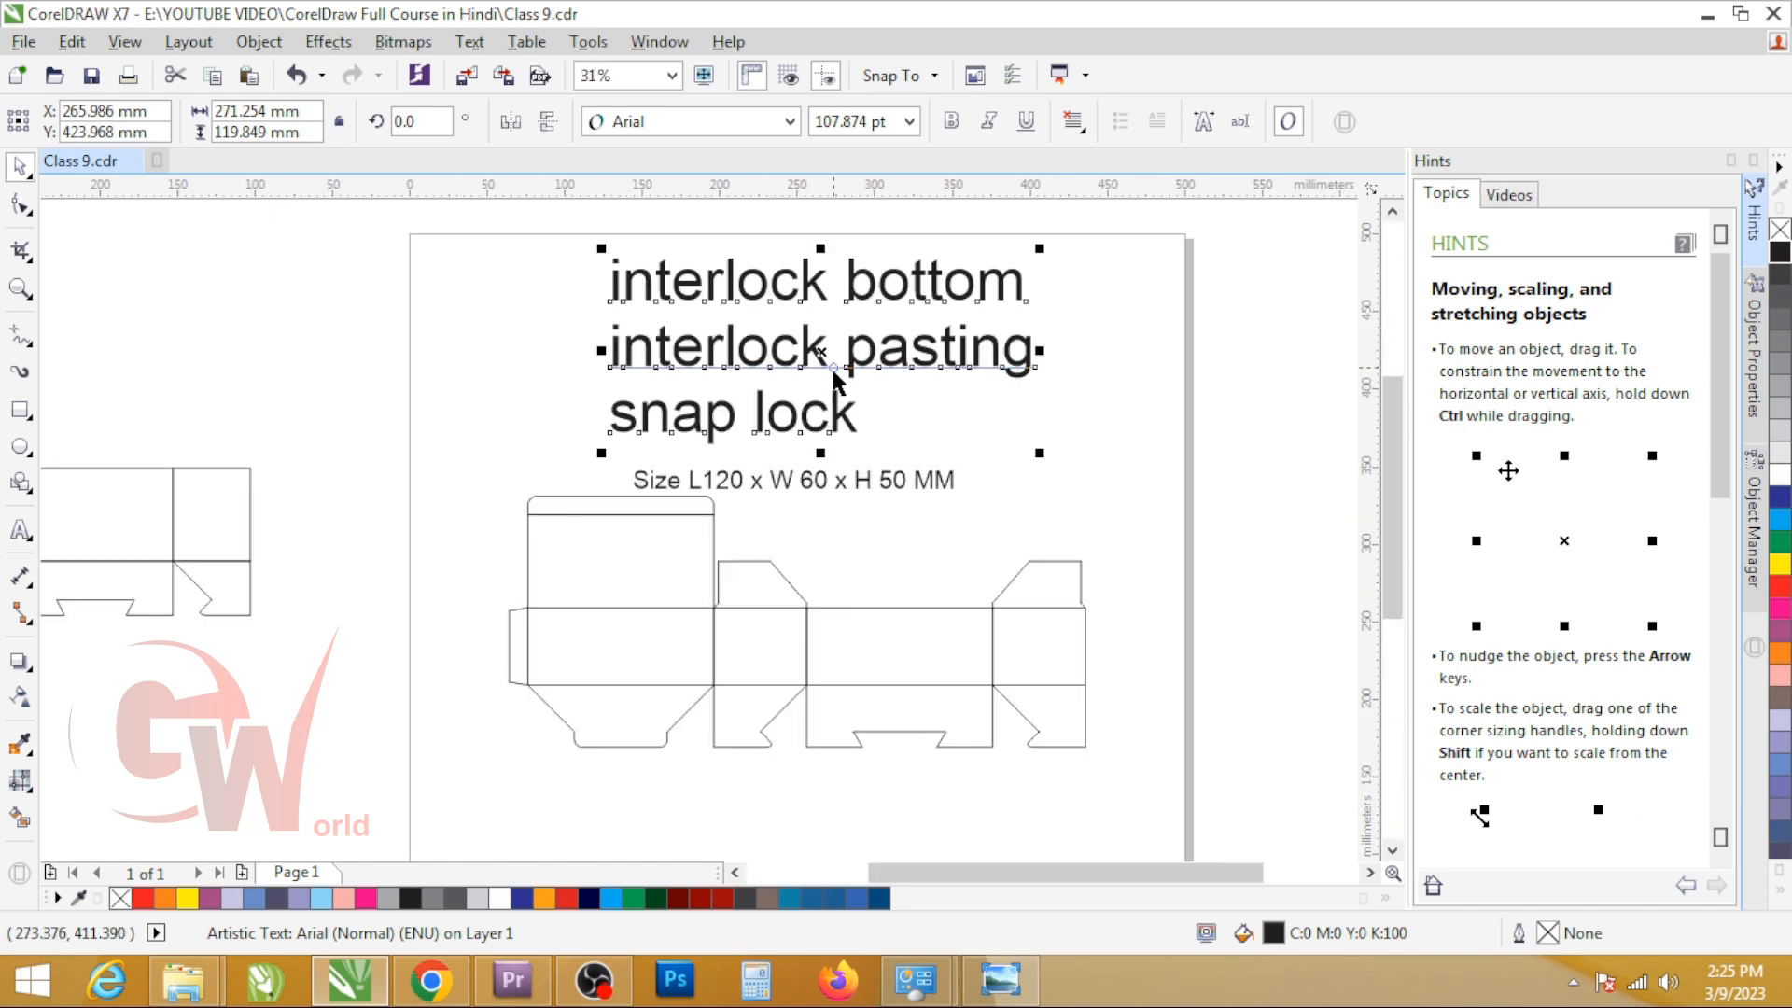
Step: Examine the grouped dieline and its interlocking bottom flaps up close, along with the box type label
left_click_drag(485, 670, 1220, 810)
left_click(870, 685)
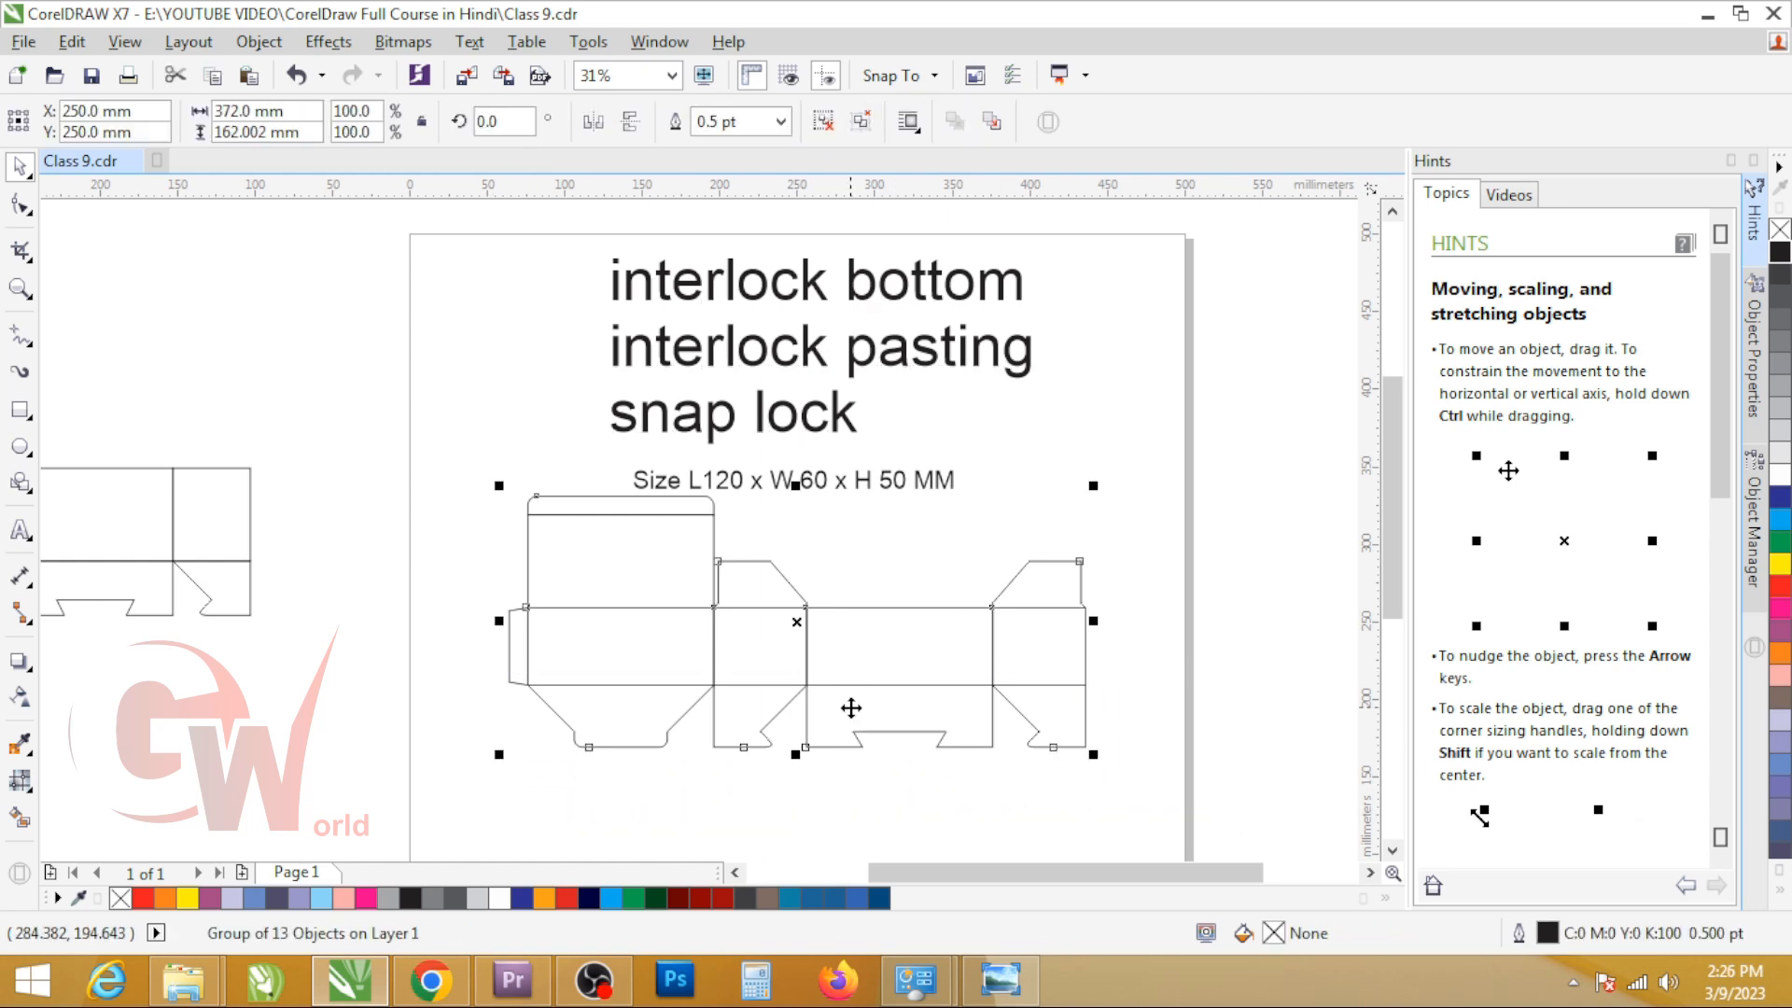
left_click(711, 471)
left_click(679, 431)
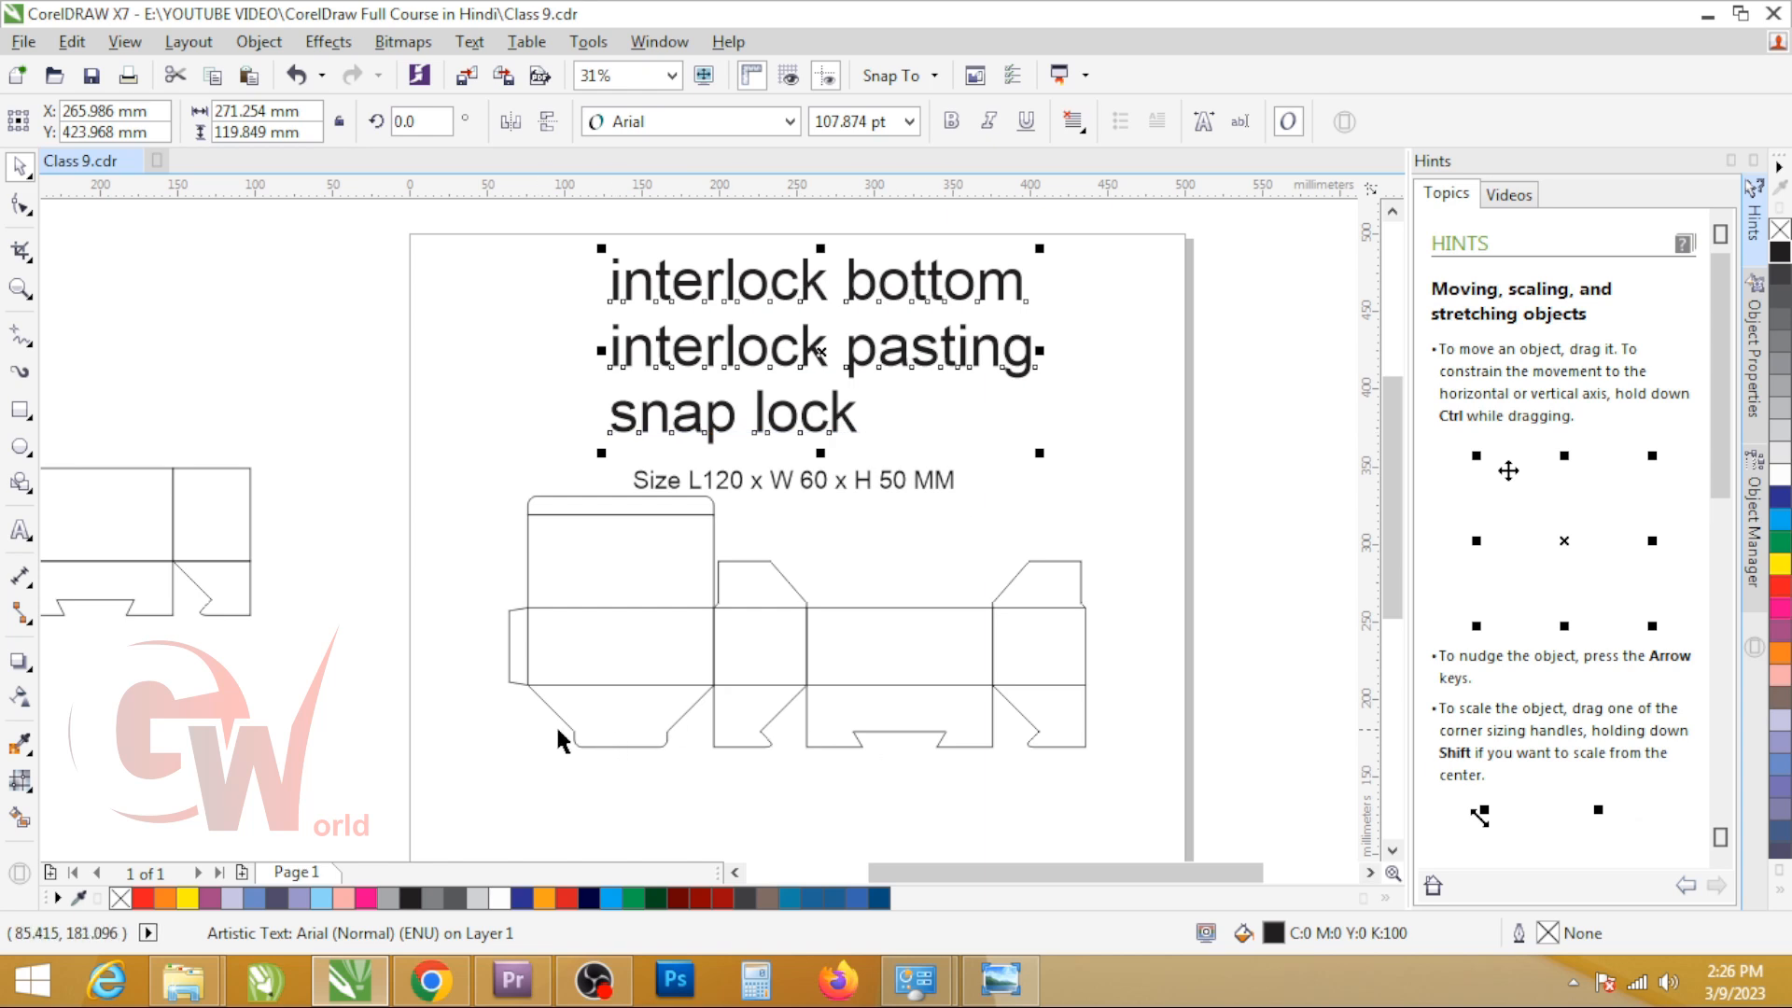
left_click(1071, 742)
left_click(1071, 742)
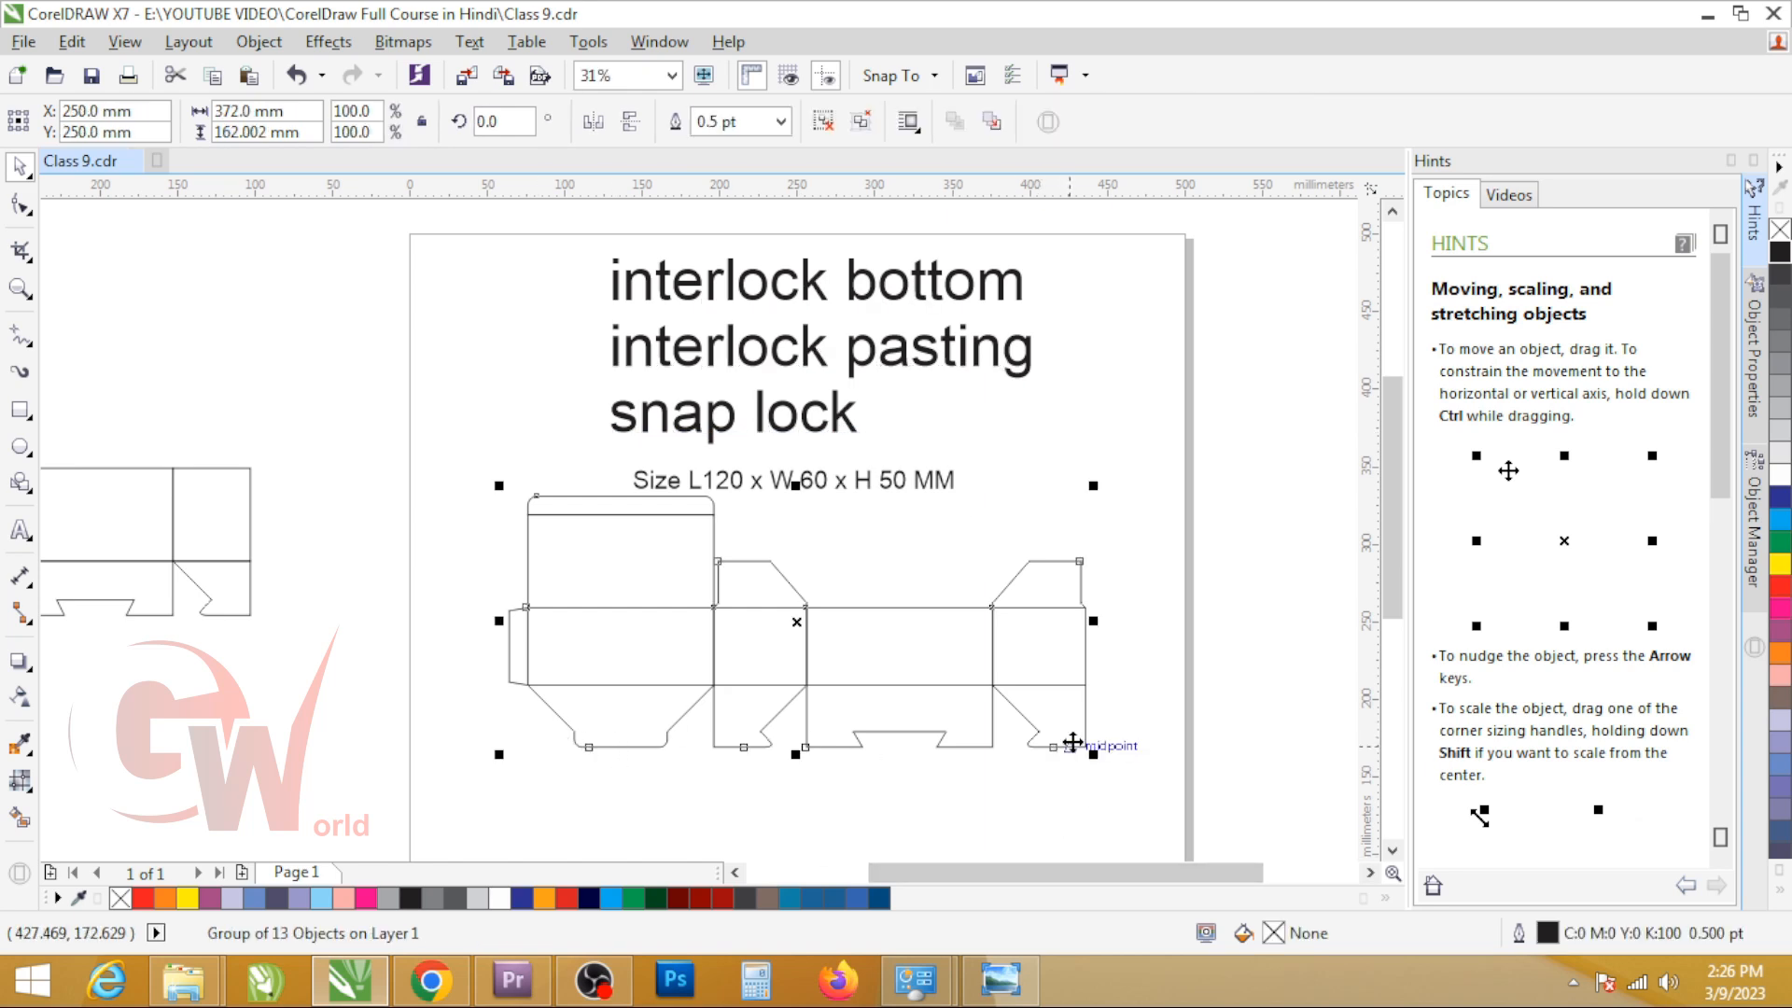
left_click(744, 360)
scroll(610, 756, "up", 3)
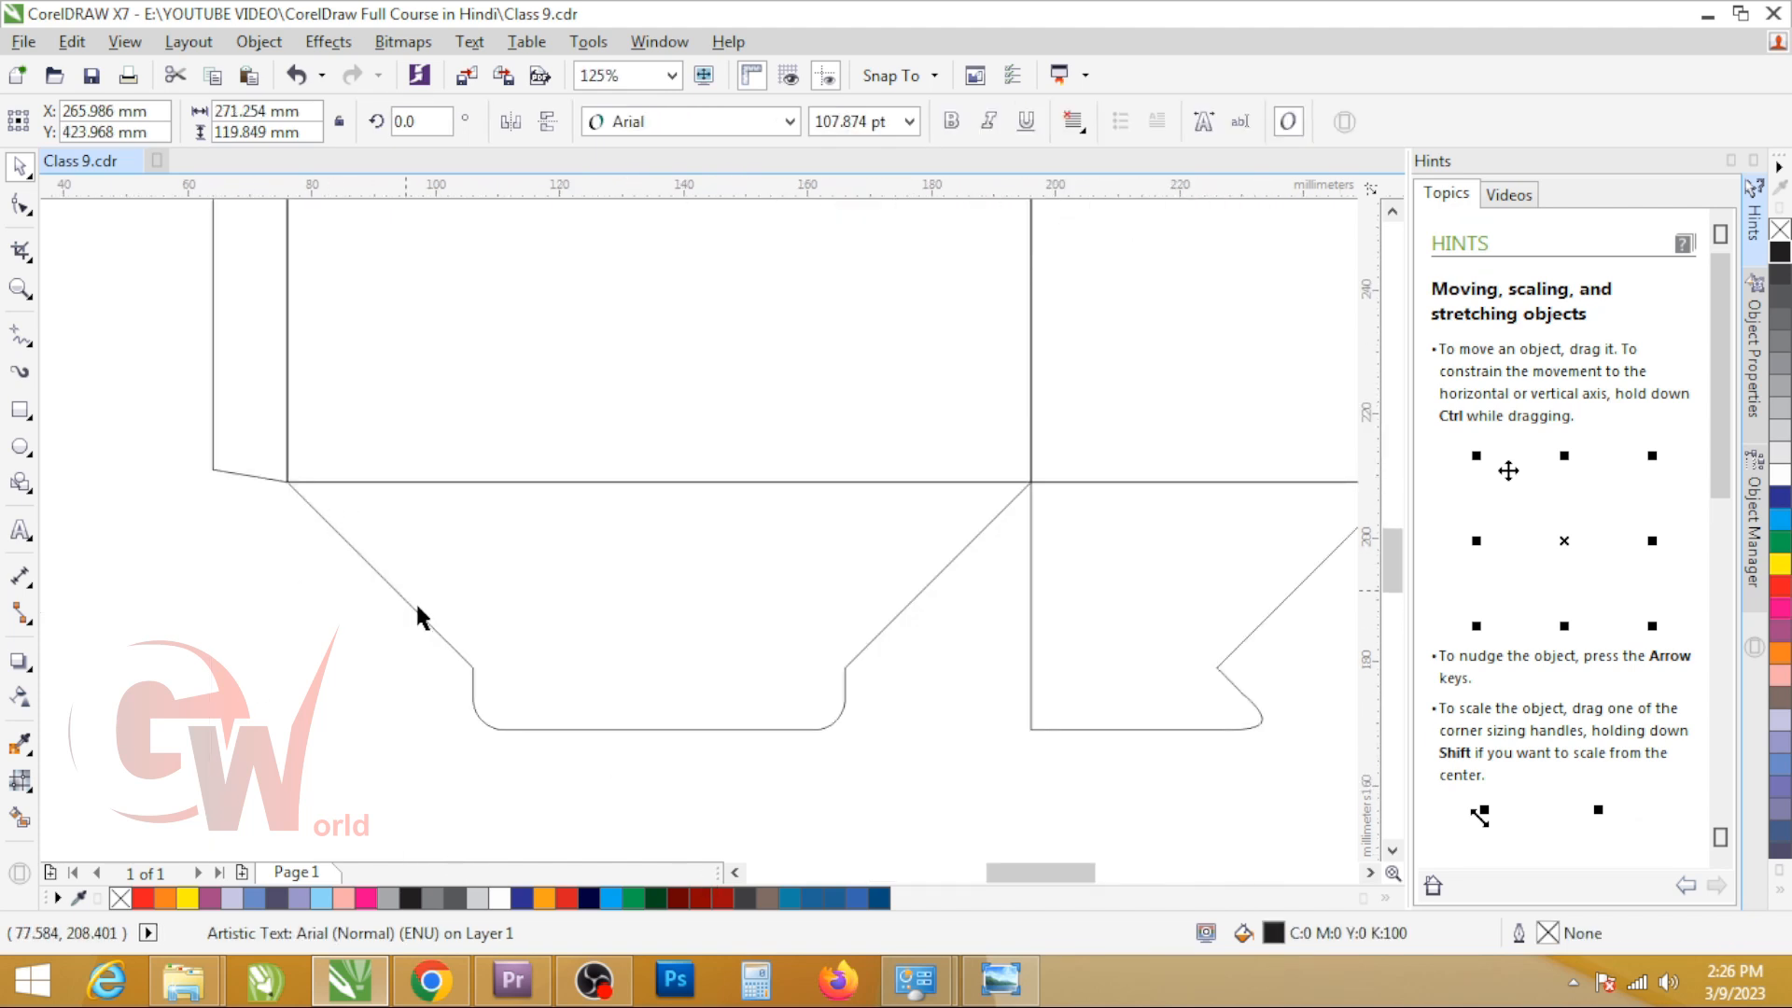
scroll(380, 607, "down", 4)
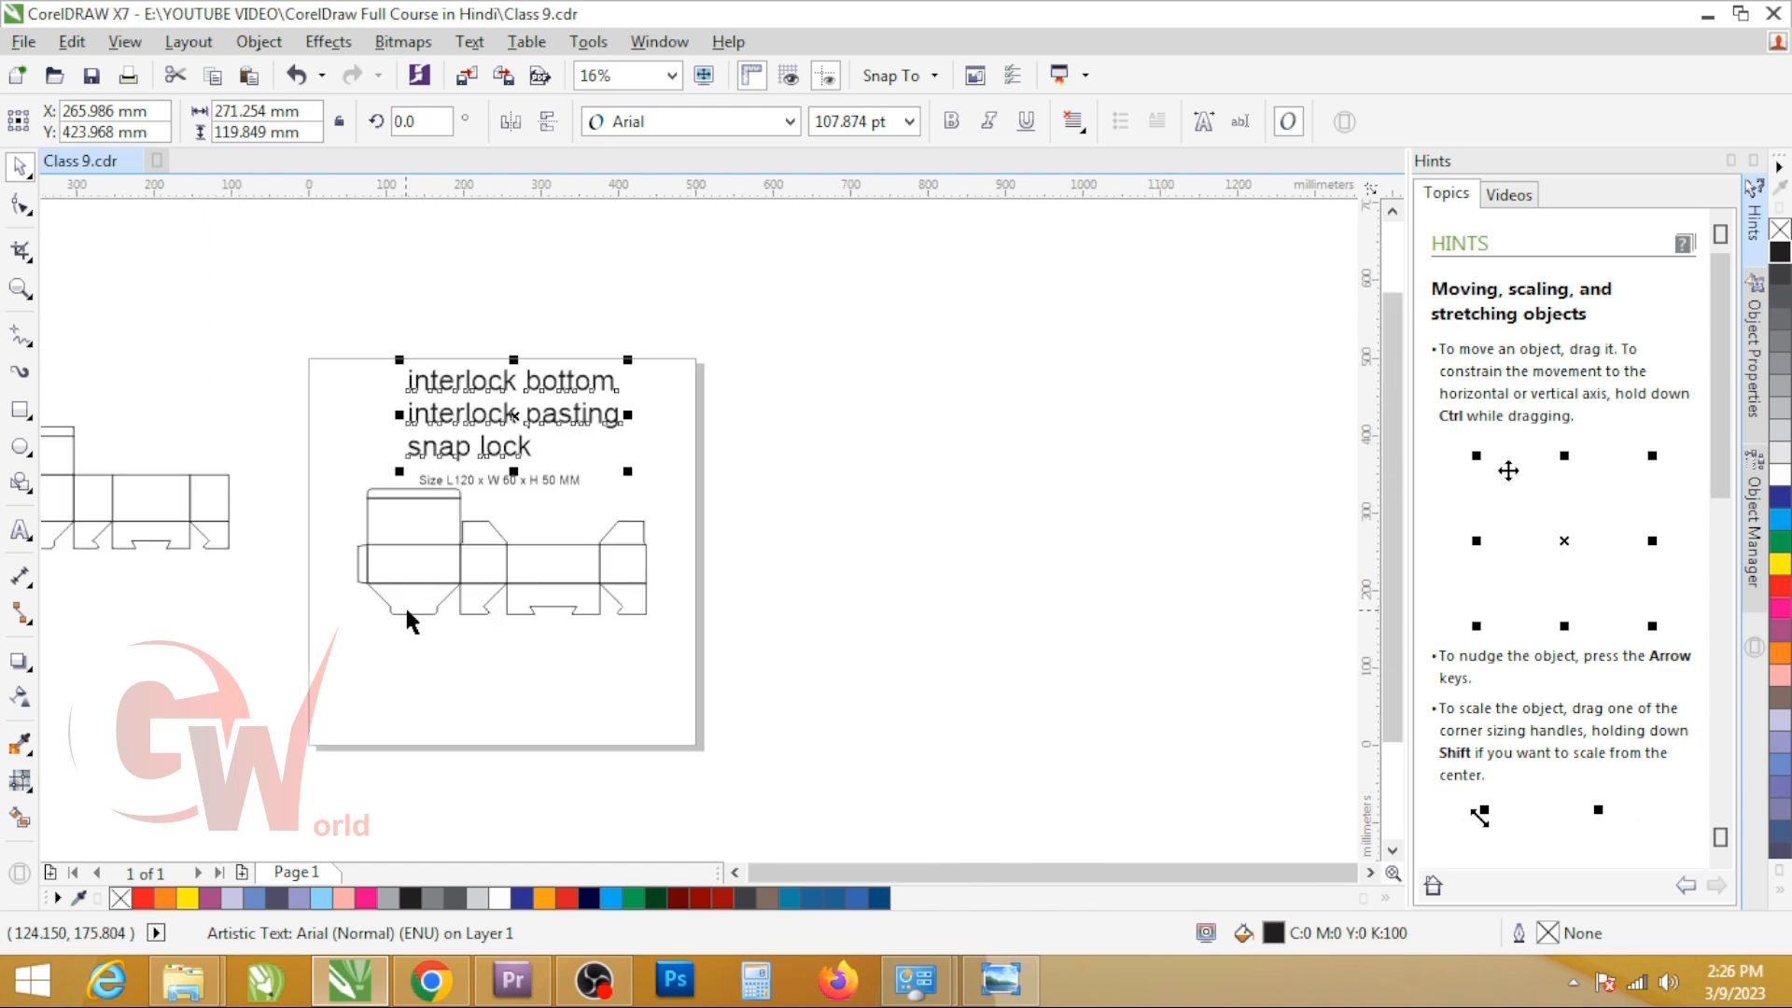
scroll(407, 613, "up", 4)
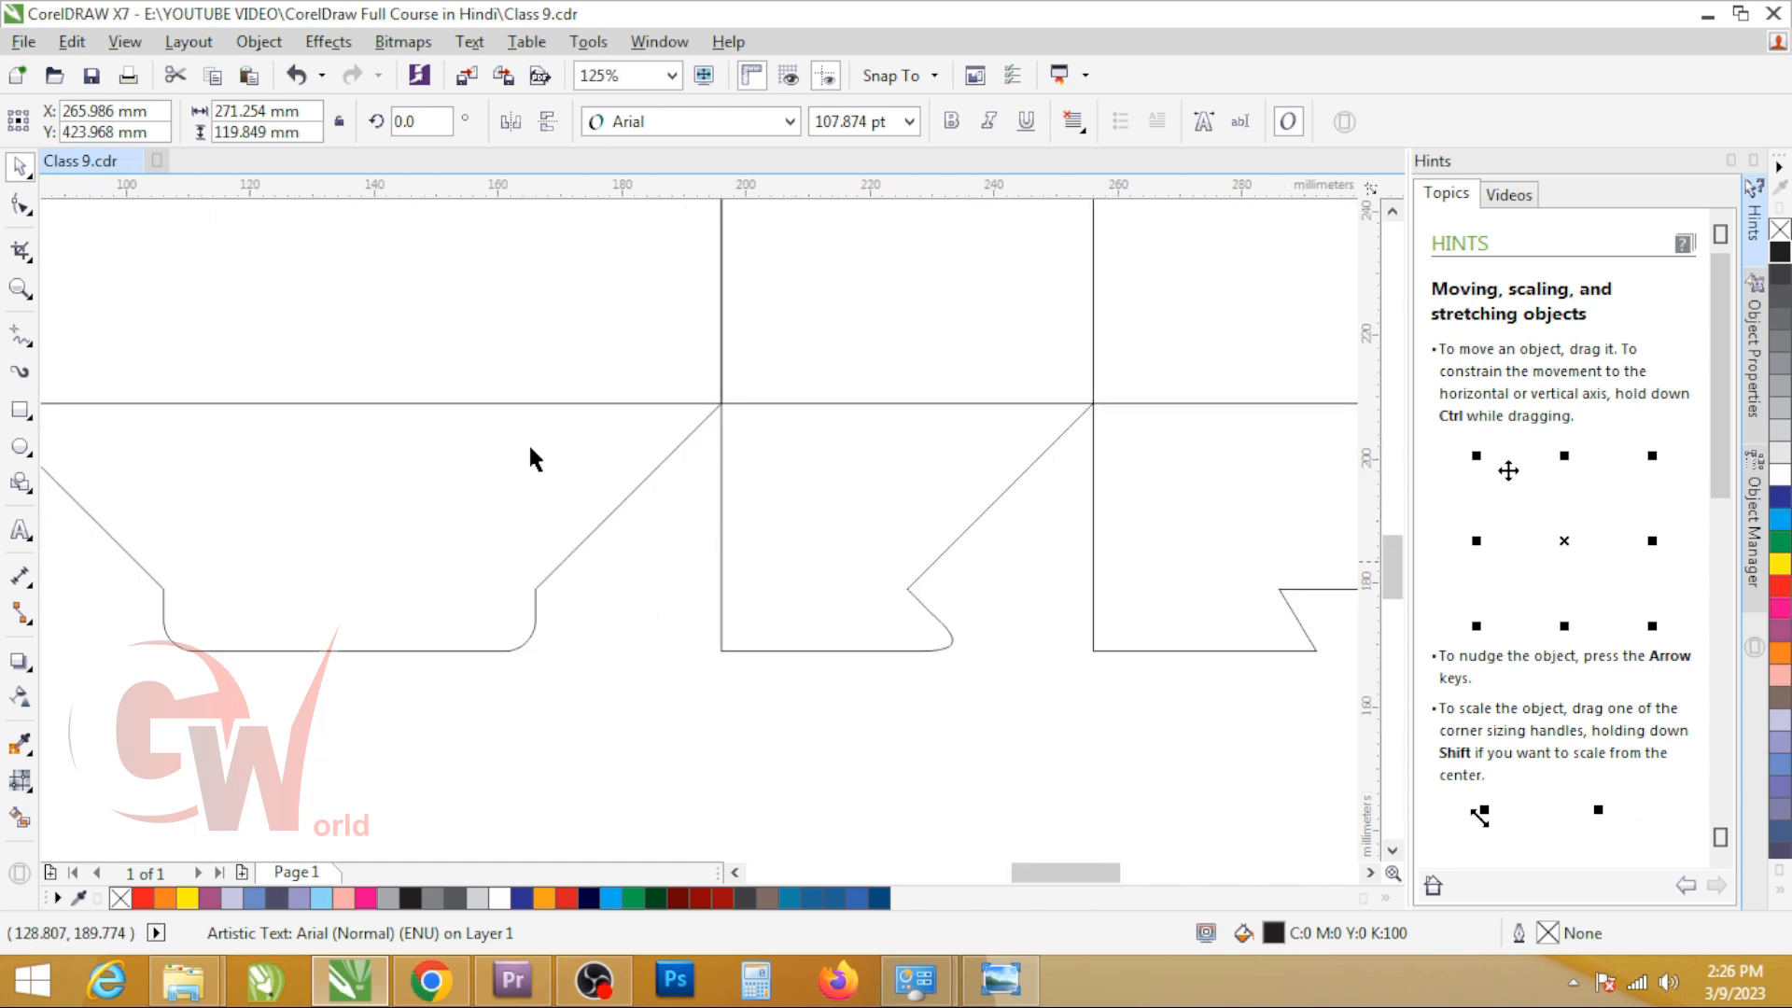
scroll(678, 629, "down", 4)
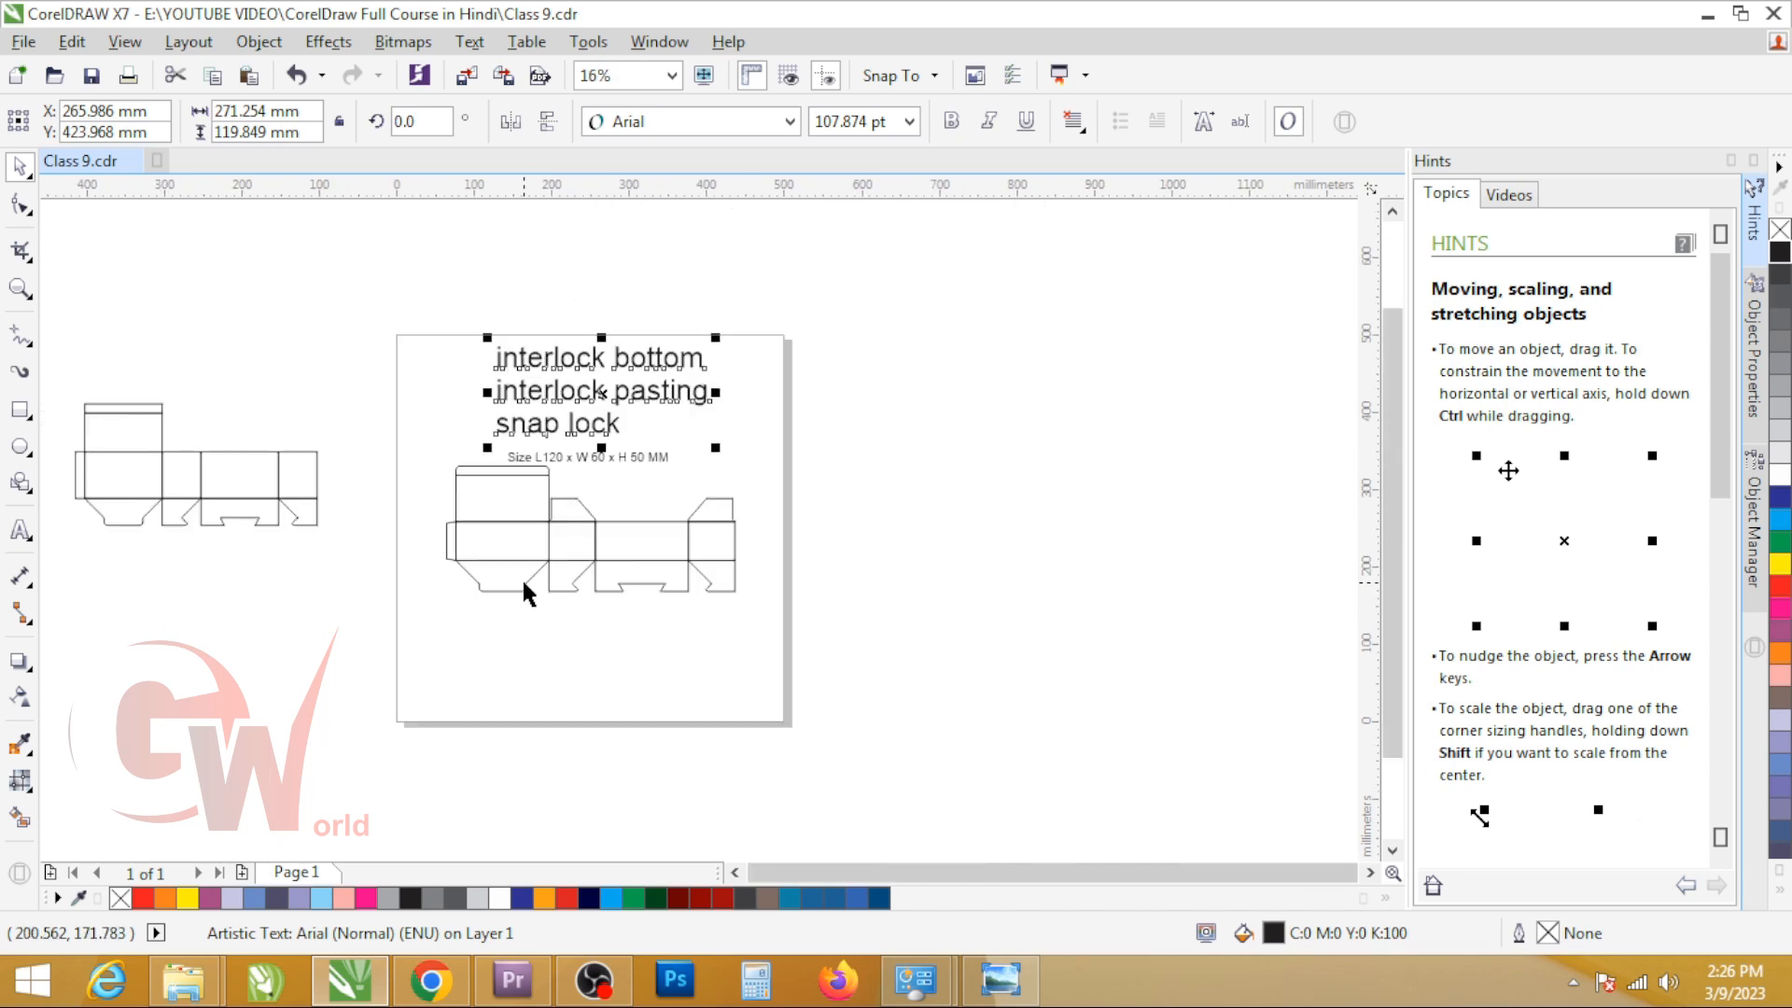
scroll(547, 573, "up", 3)
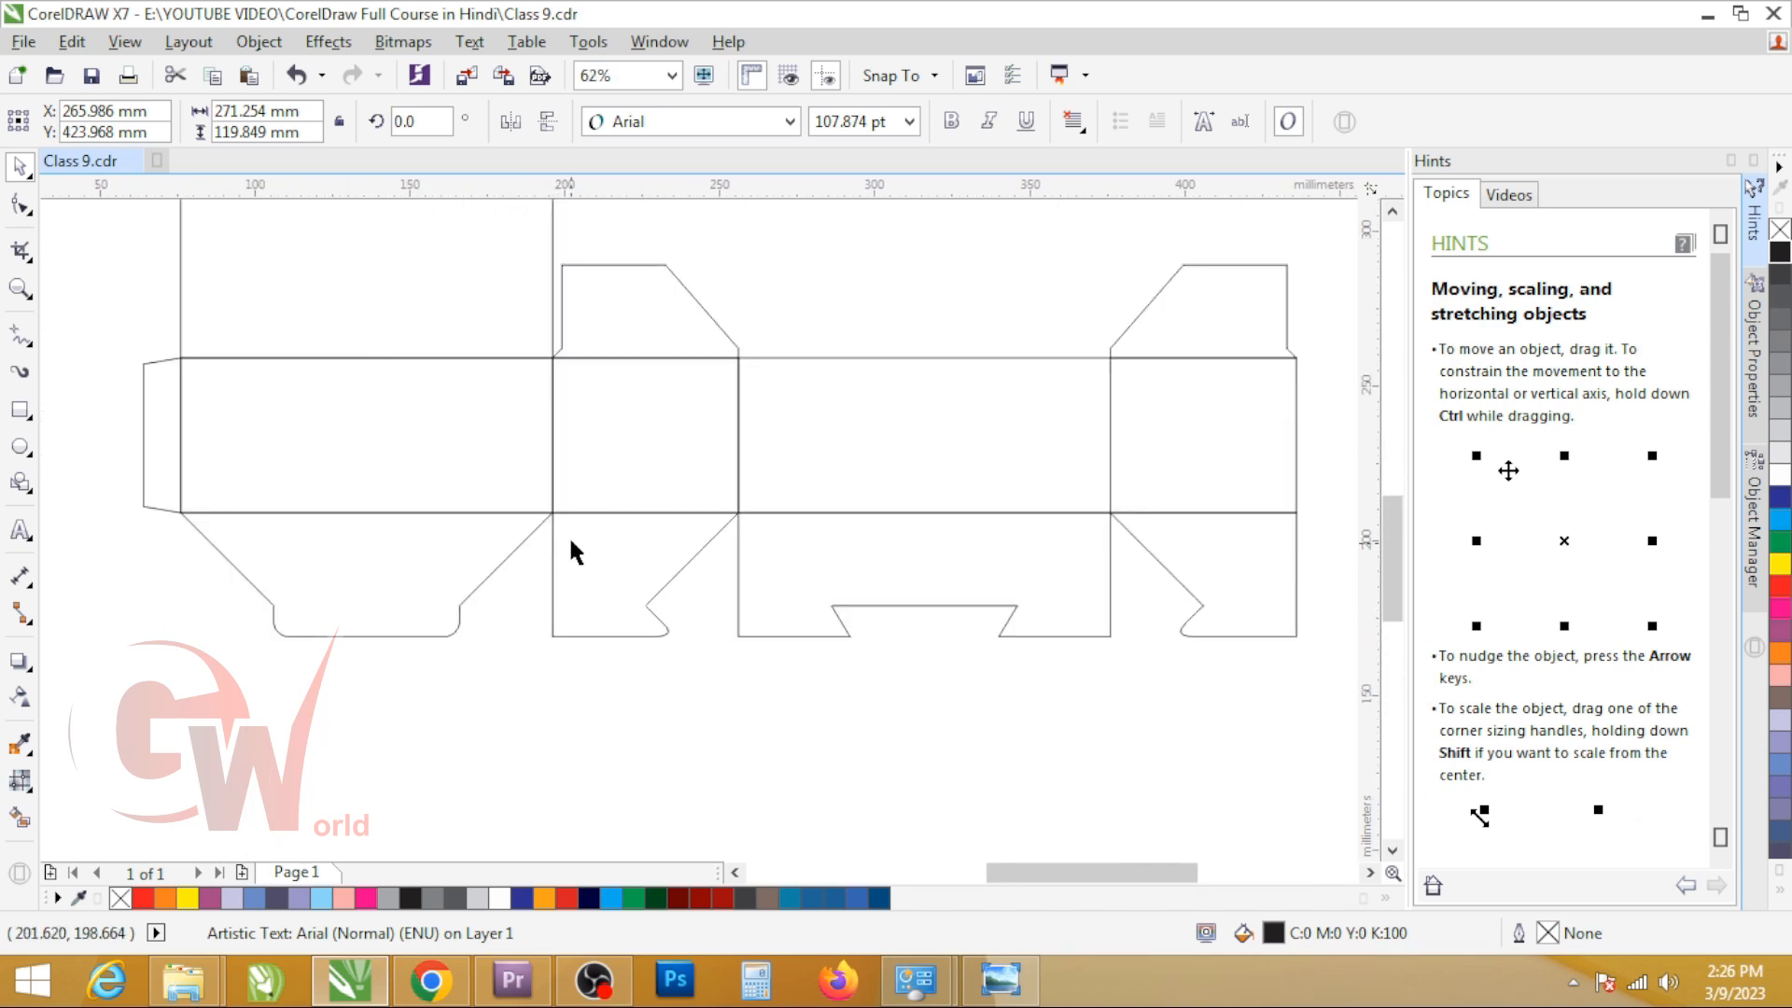
scroll(556, 513, "up", 3)
scroll(551, 550, "down", 5)
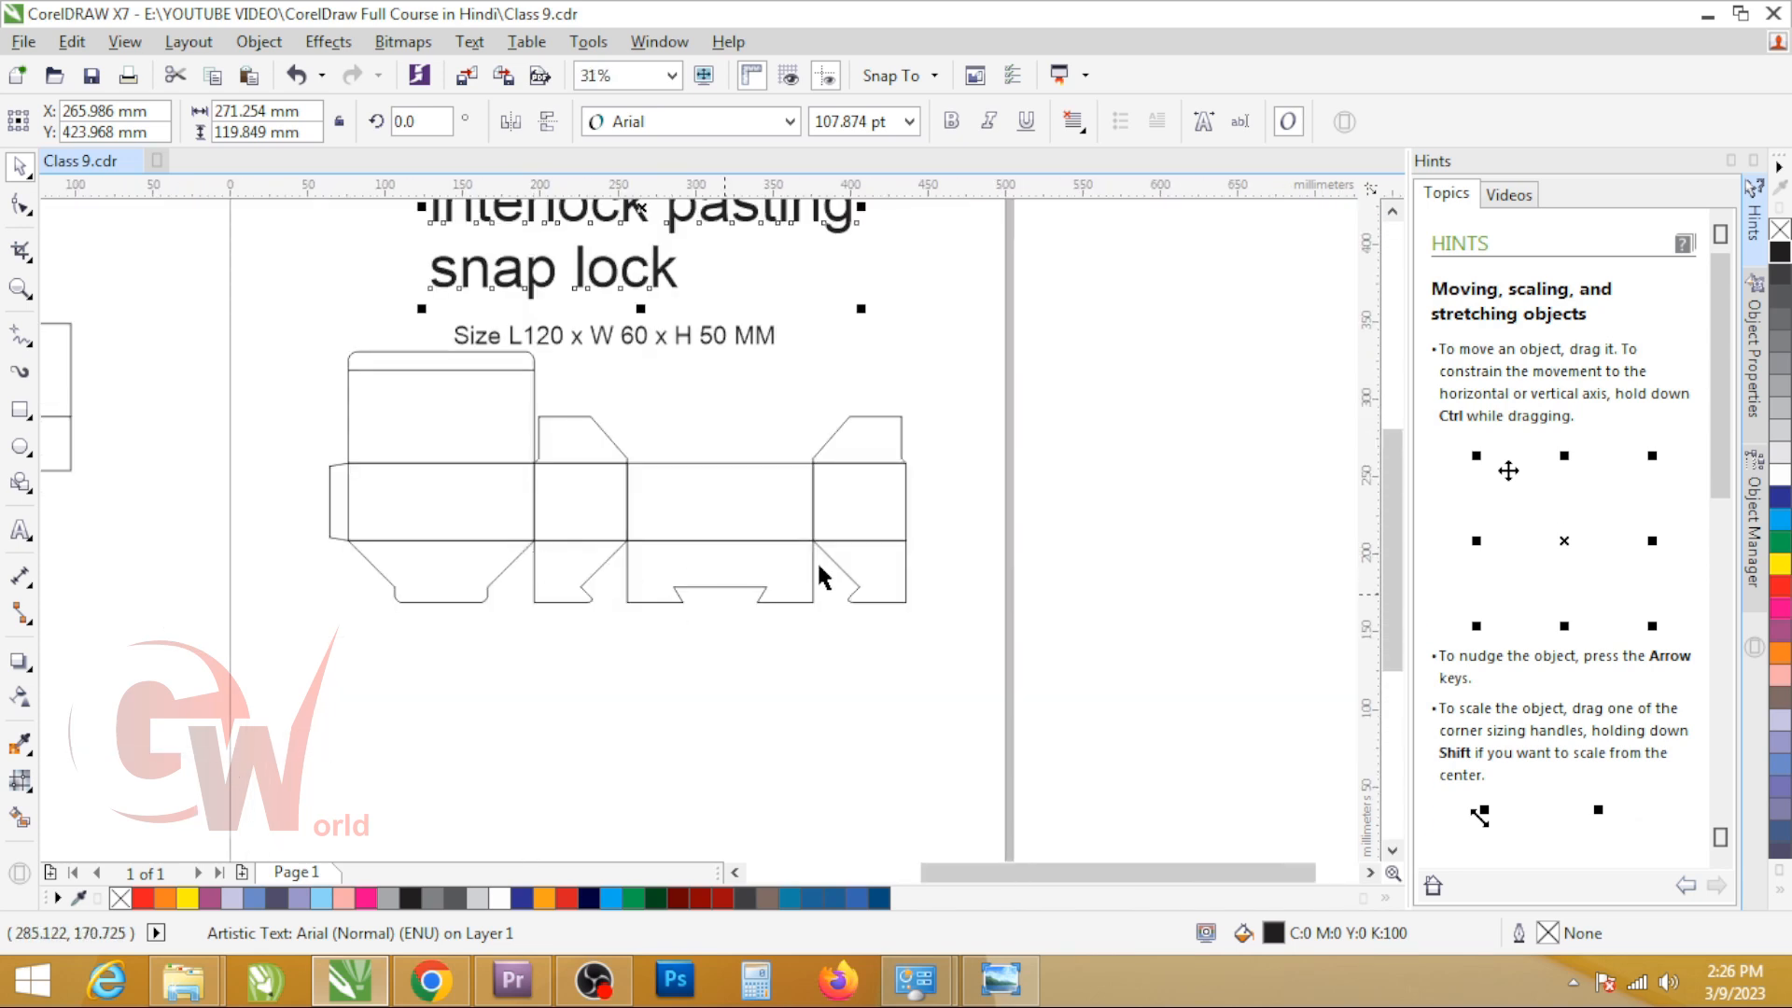
Step: Compare the size label with the dieline and inspect the side panels, bottom locks and top dust flaps
left_click(586, 334)
scroll(508, 451, "down", 2)
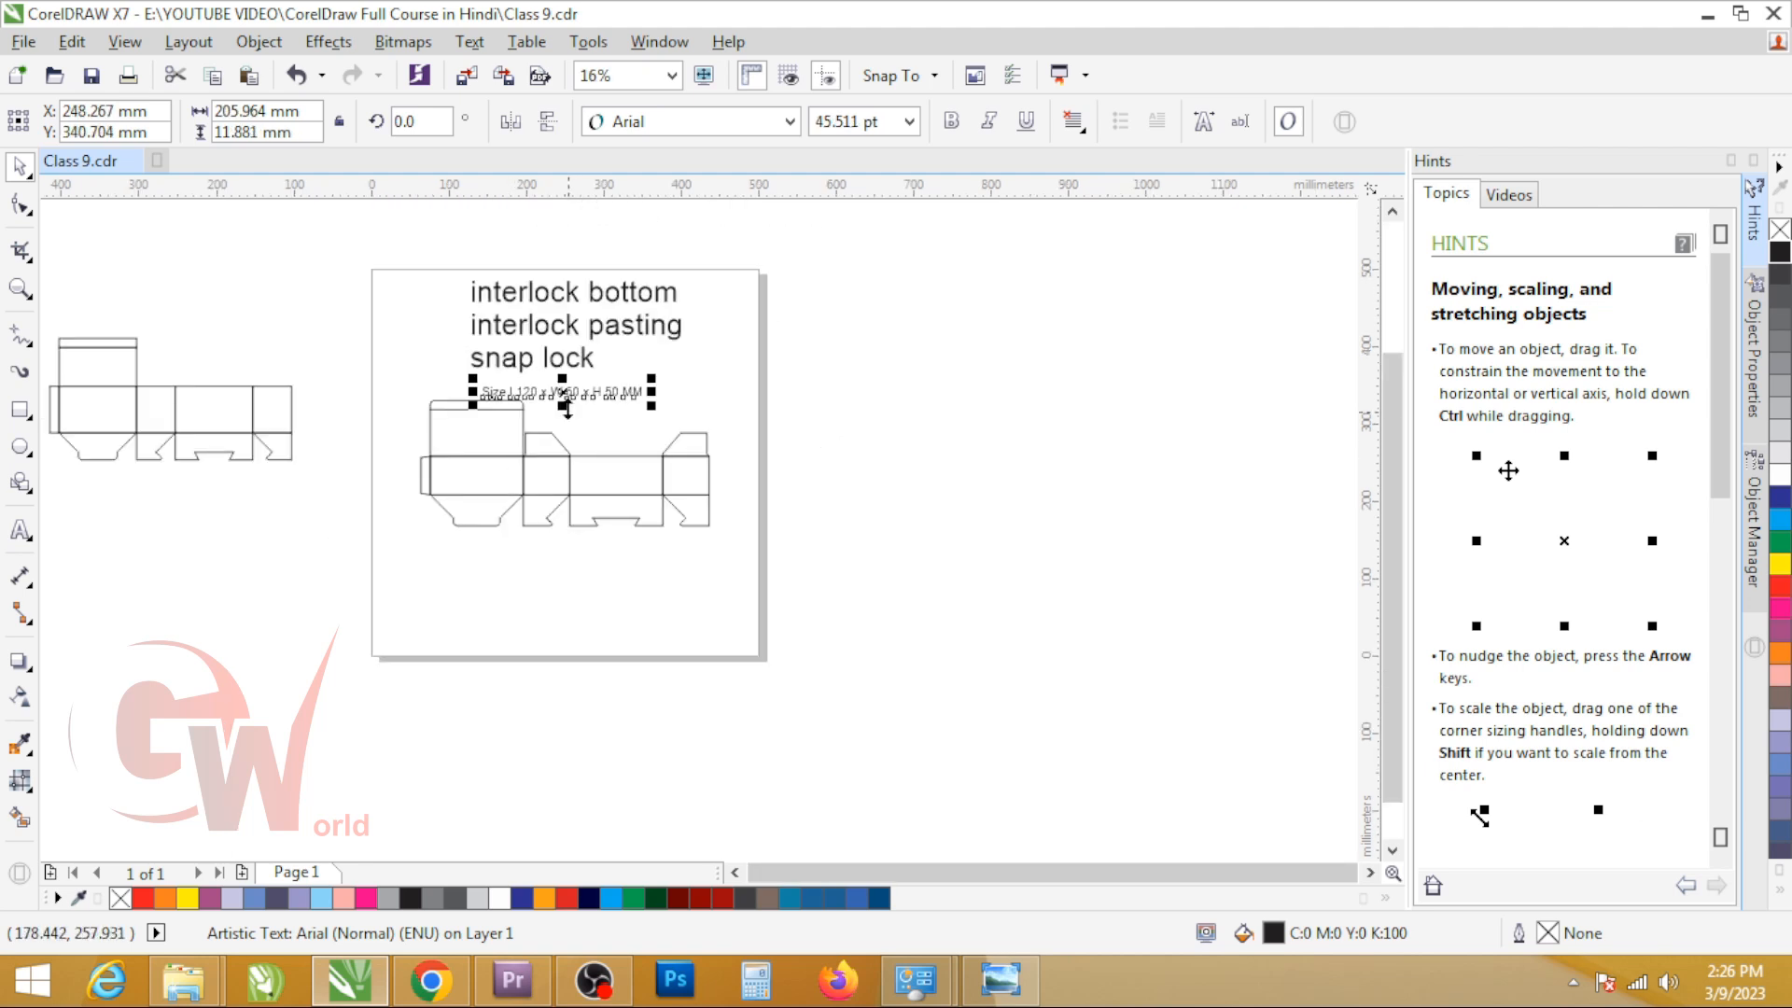
left_click_drag(540, 372, 875, 606)
left_click(846, 614)
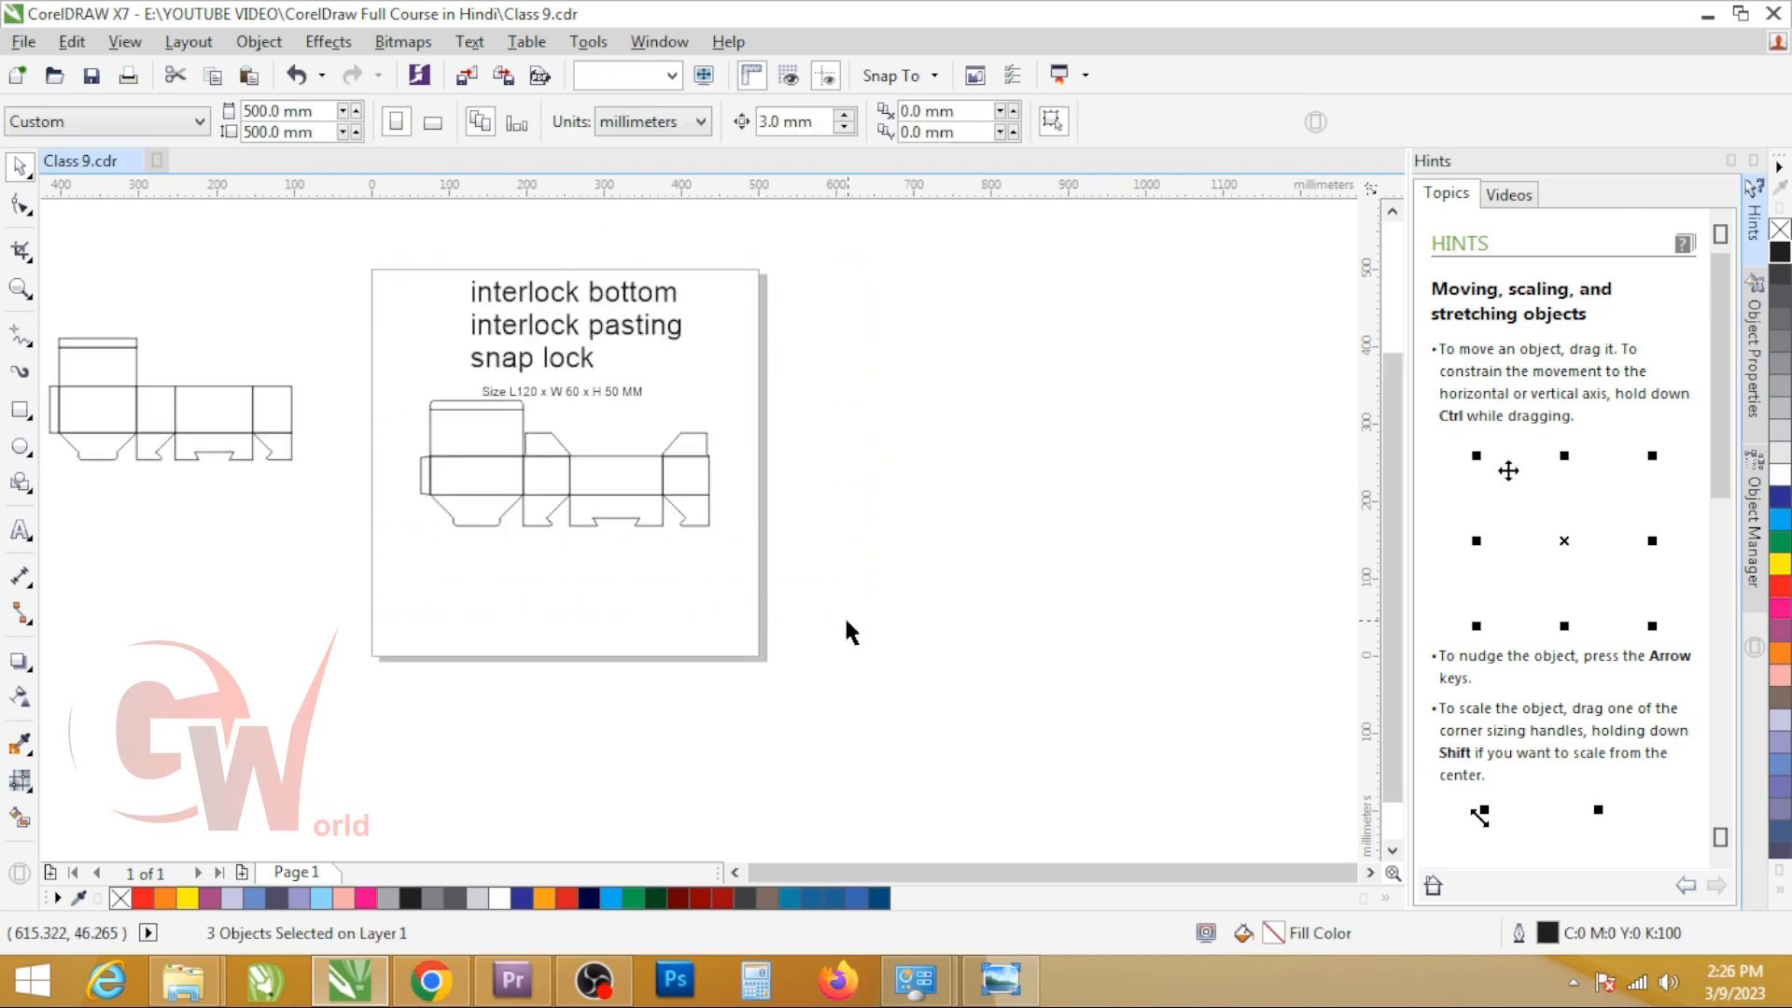
scroll(554, 461, "up", 2)
left_click(581, 460)
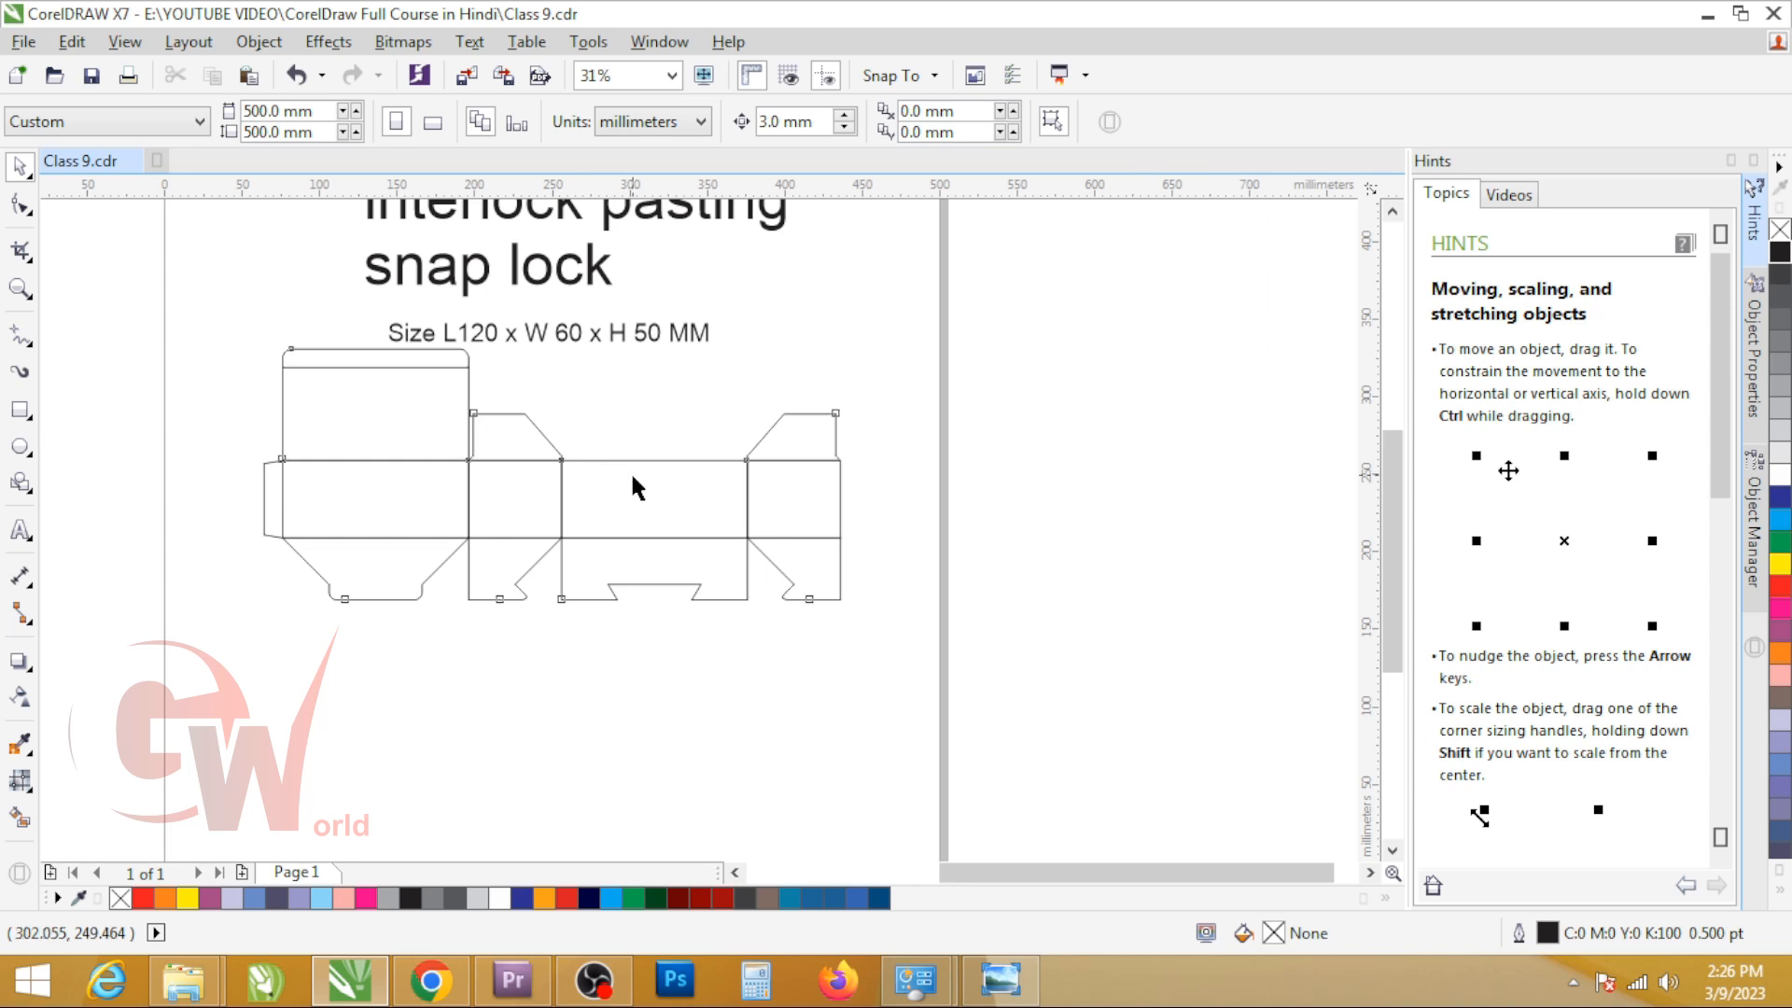
left_click(494, 334)
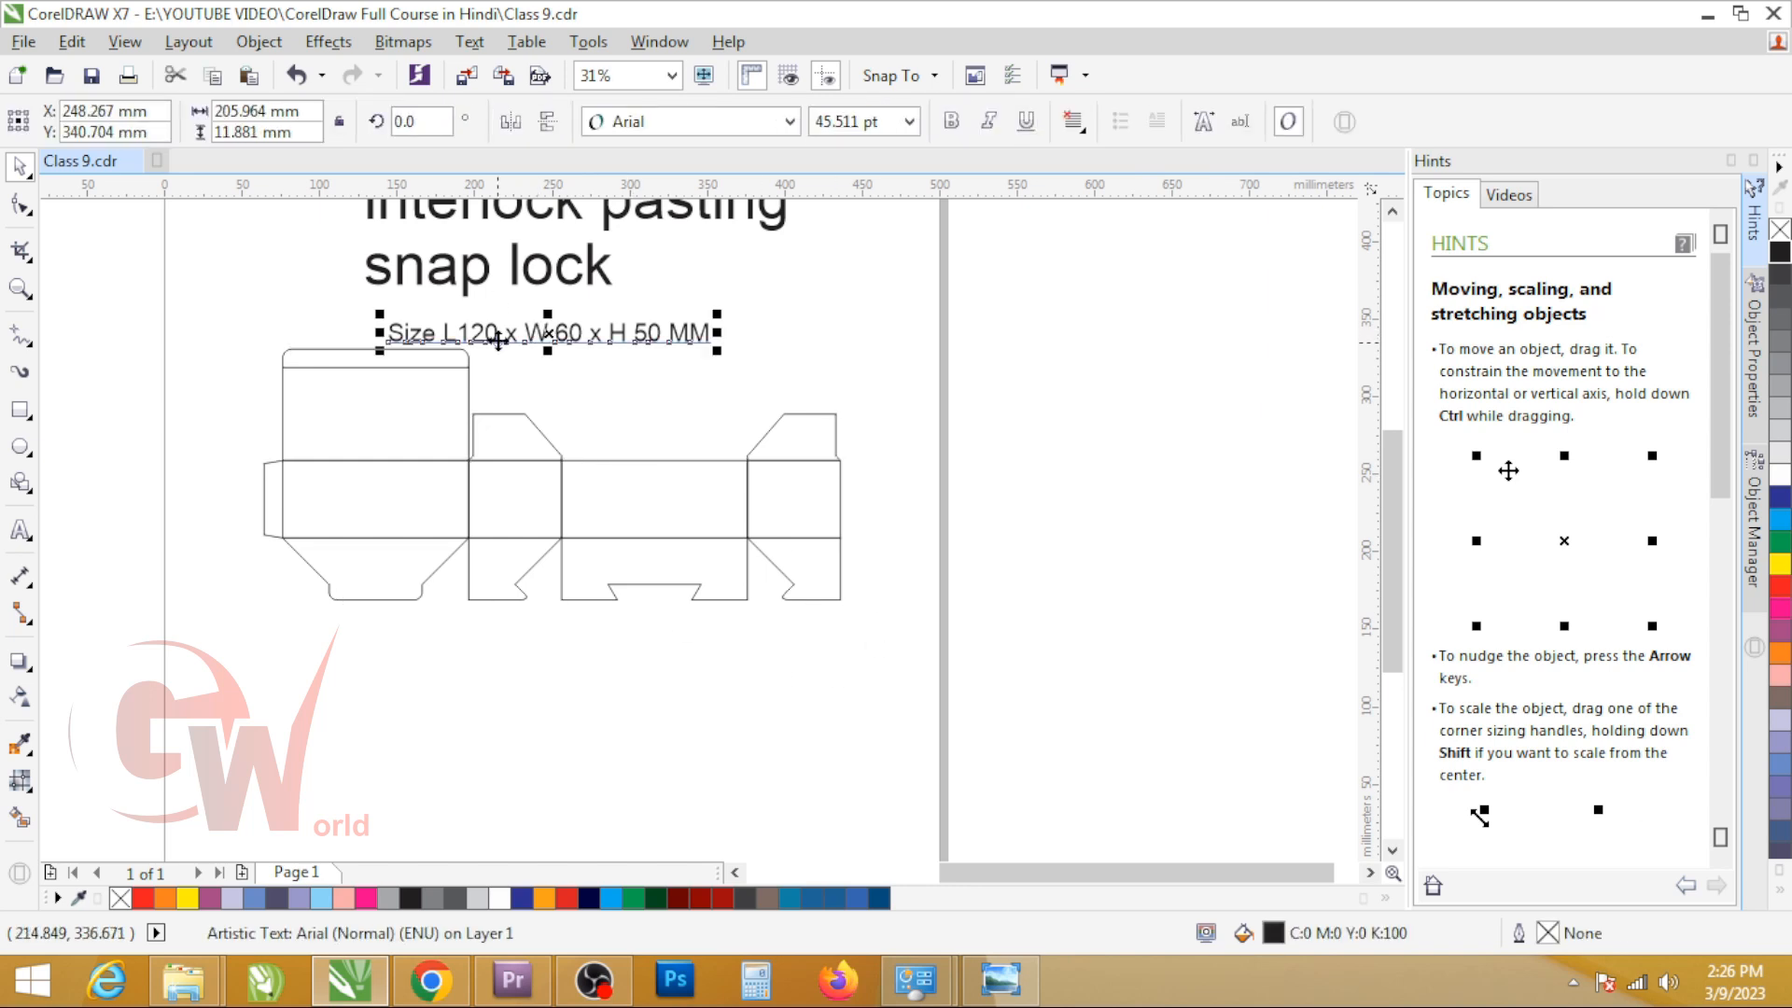
left_click(656, 548)
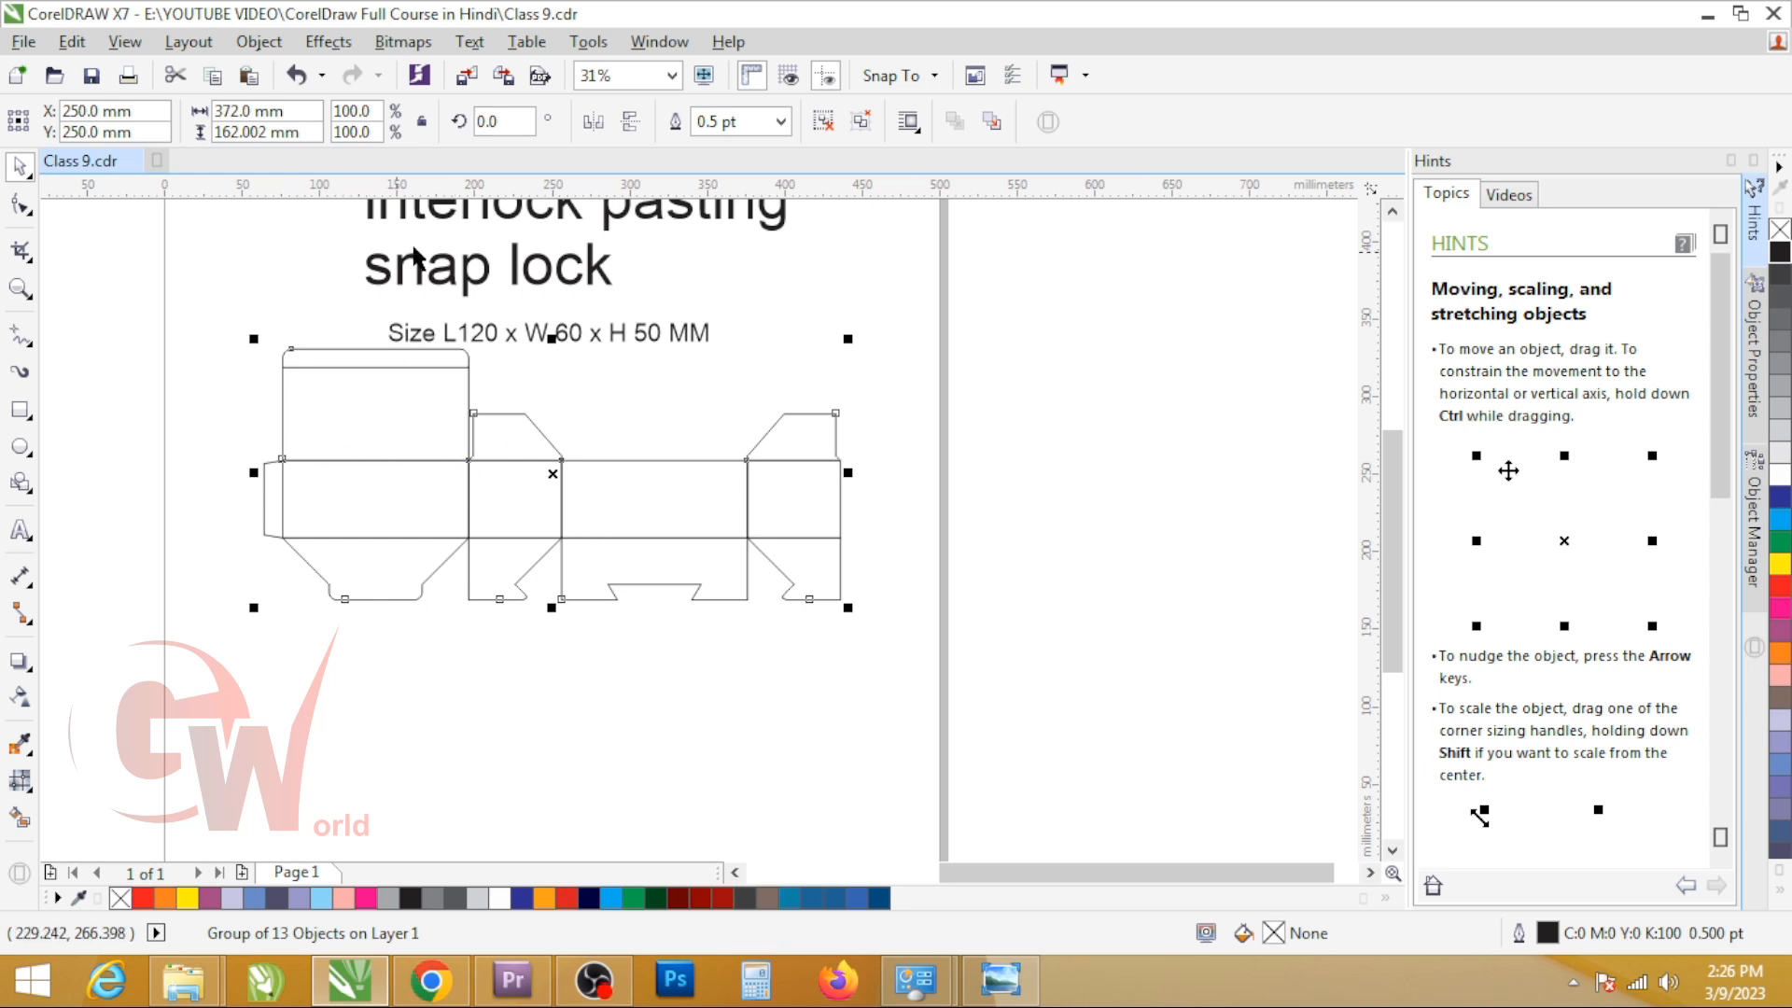
left_click(521, 330, "ctrl")
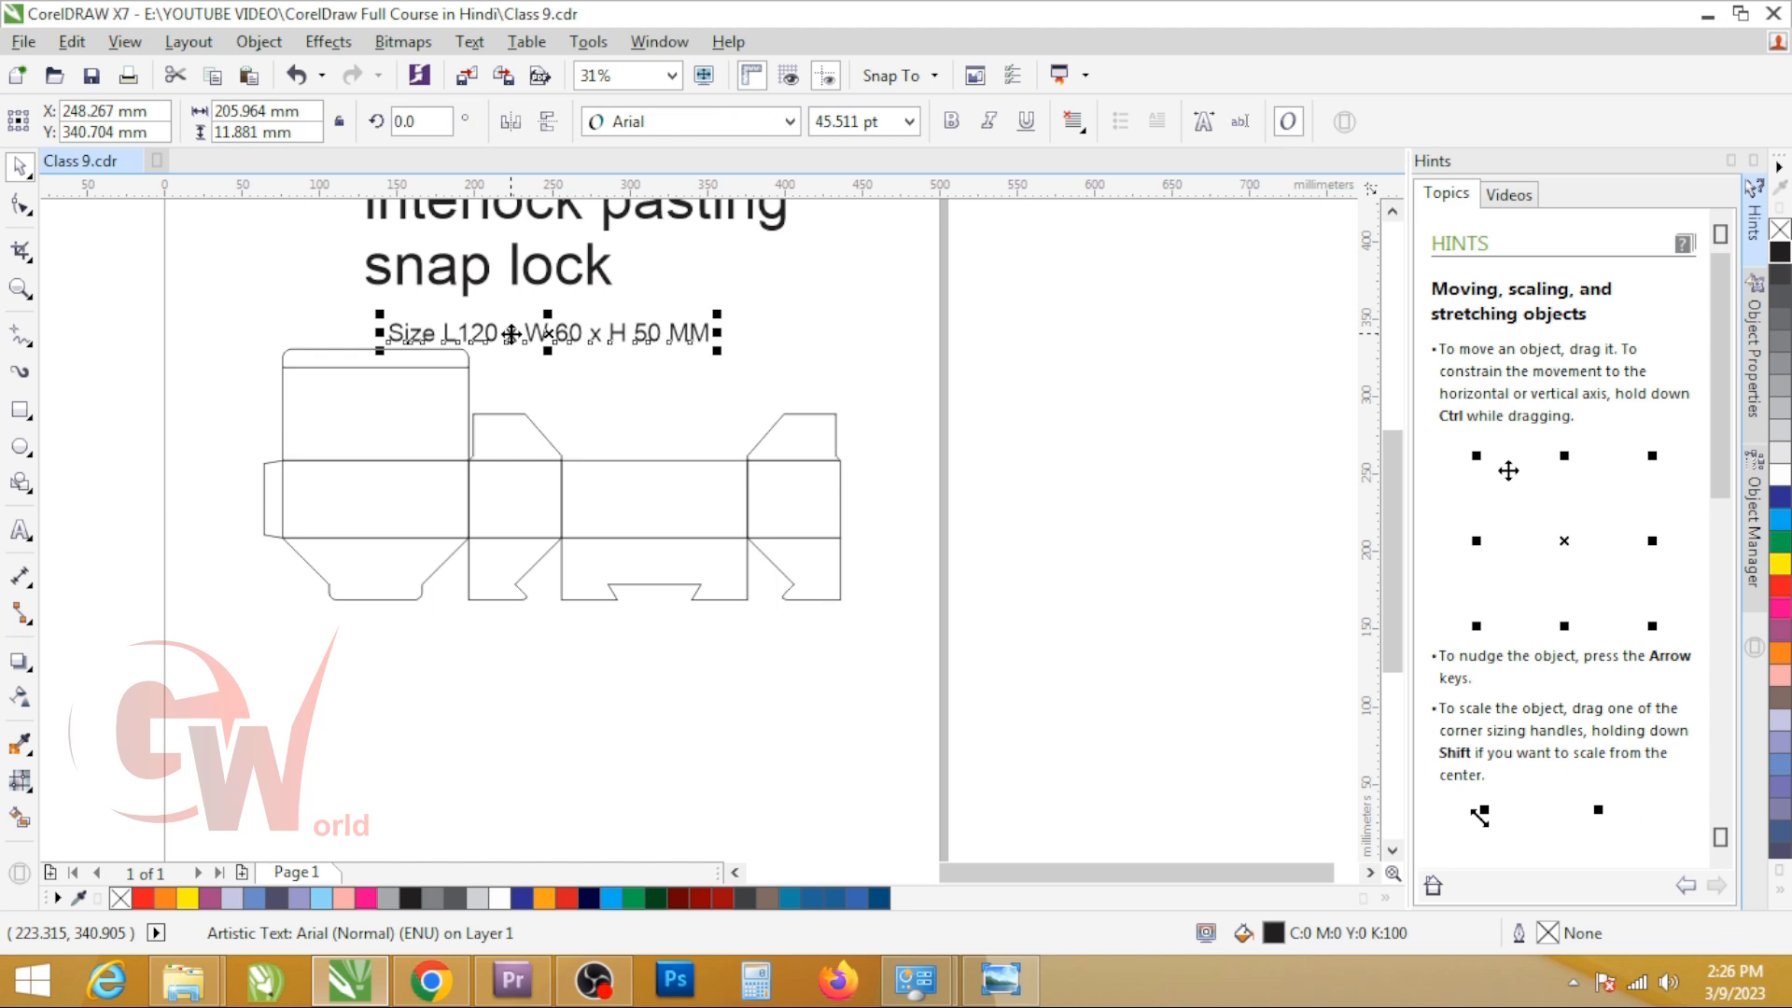
left_click(762, 522)
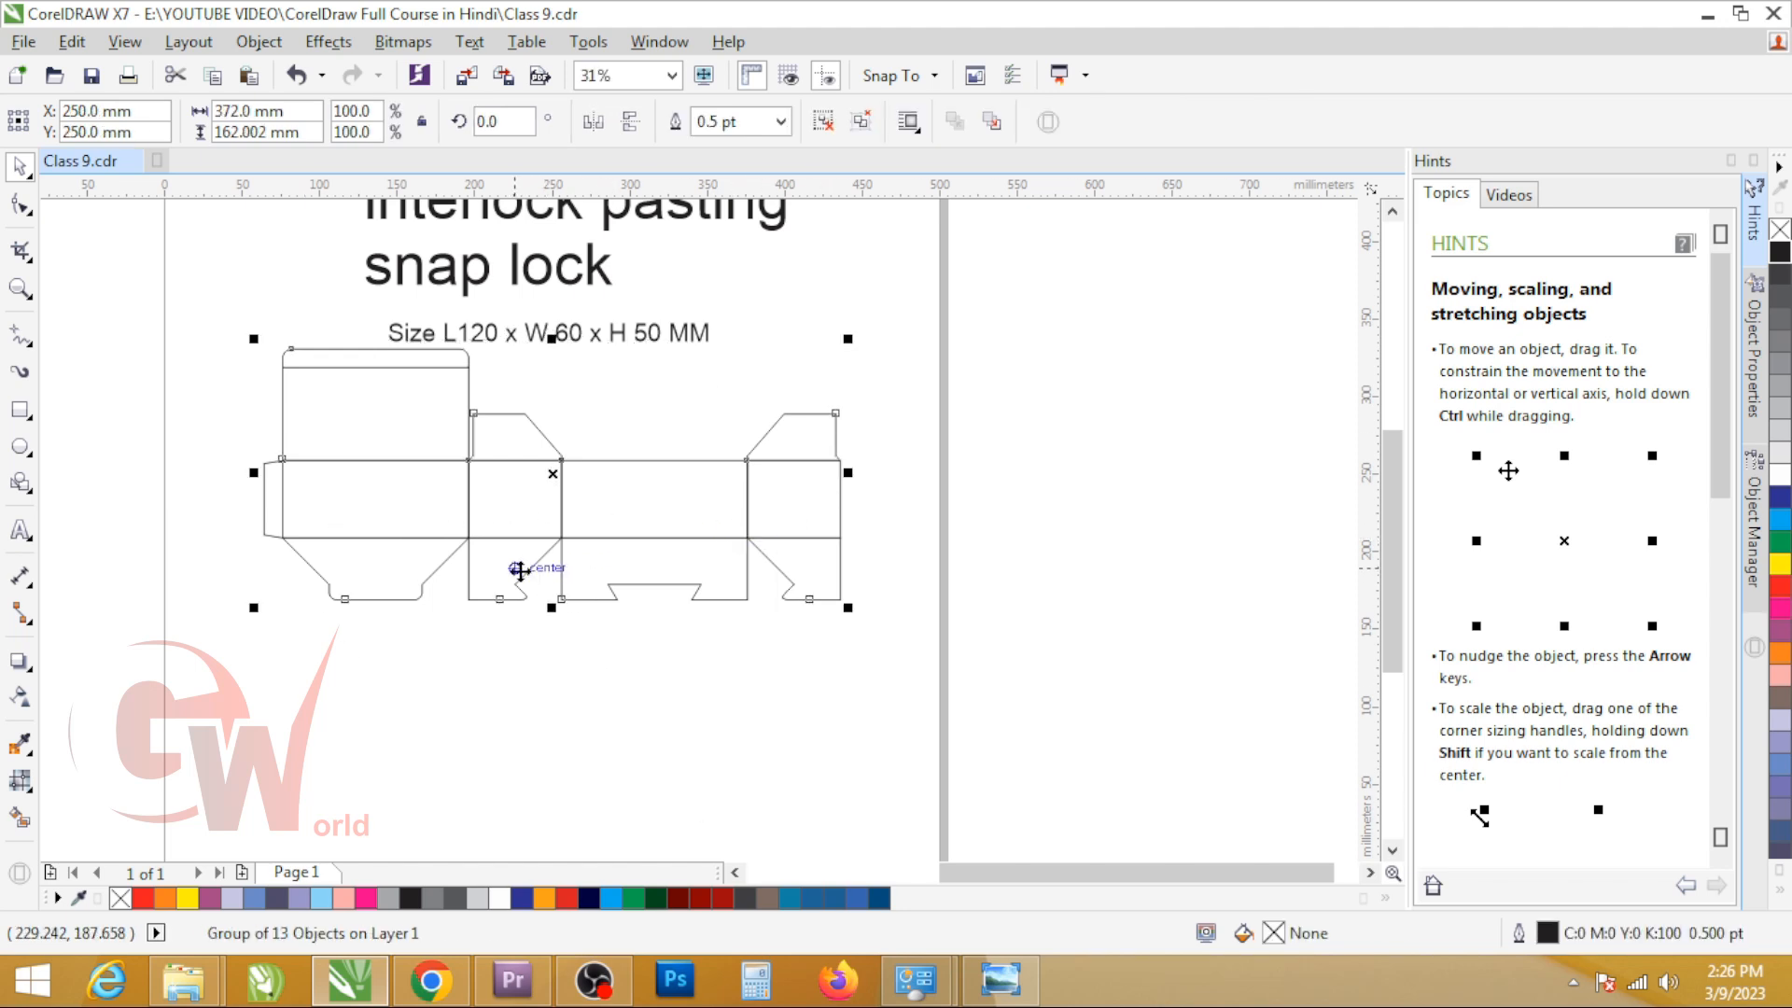
scroll(521, 569, "up", 2)
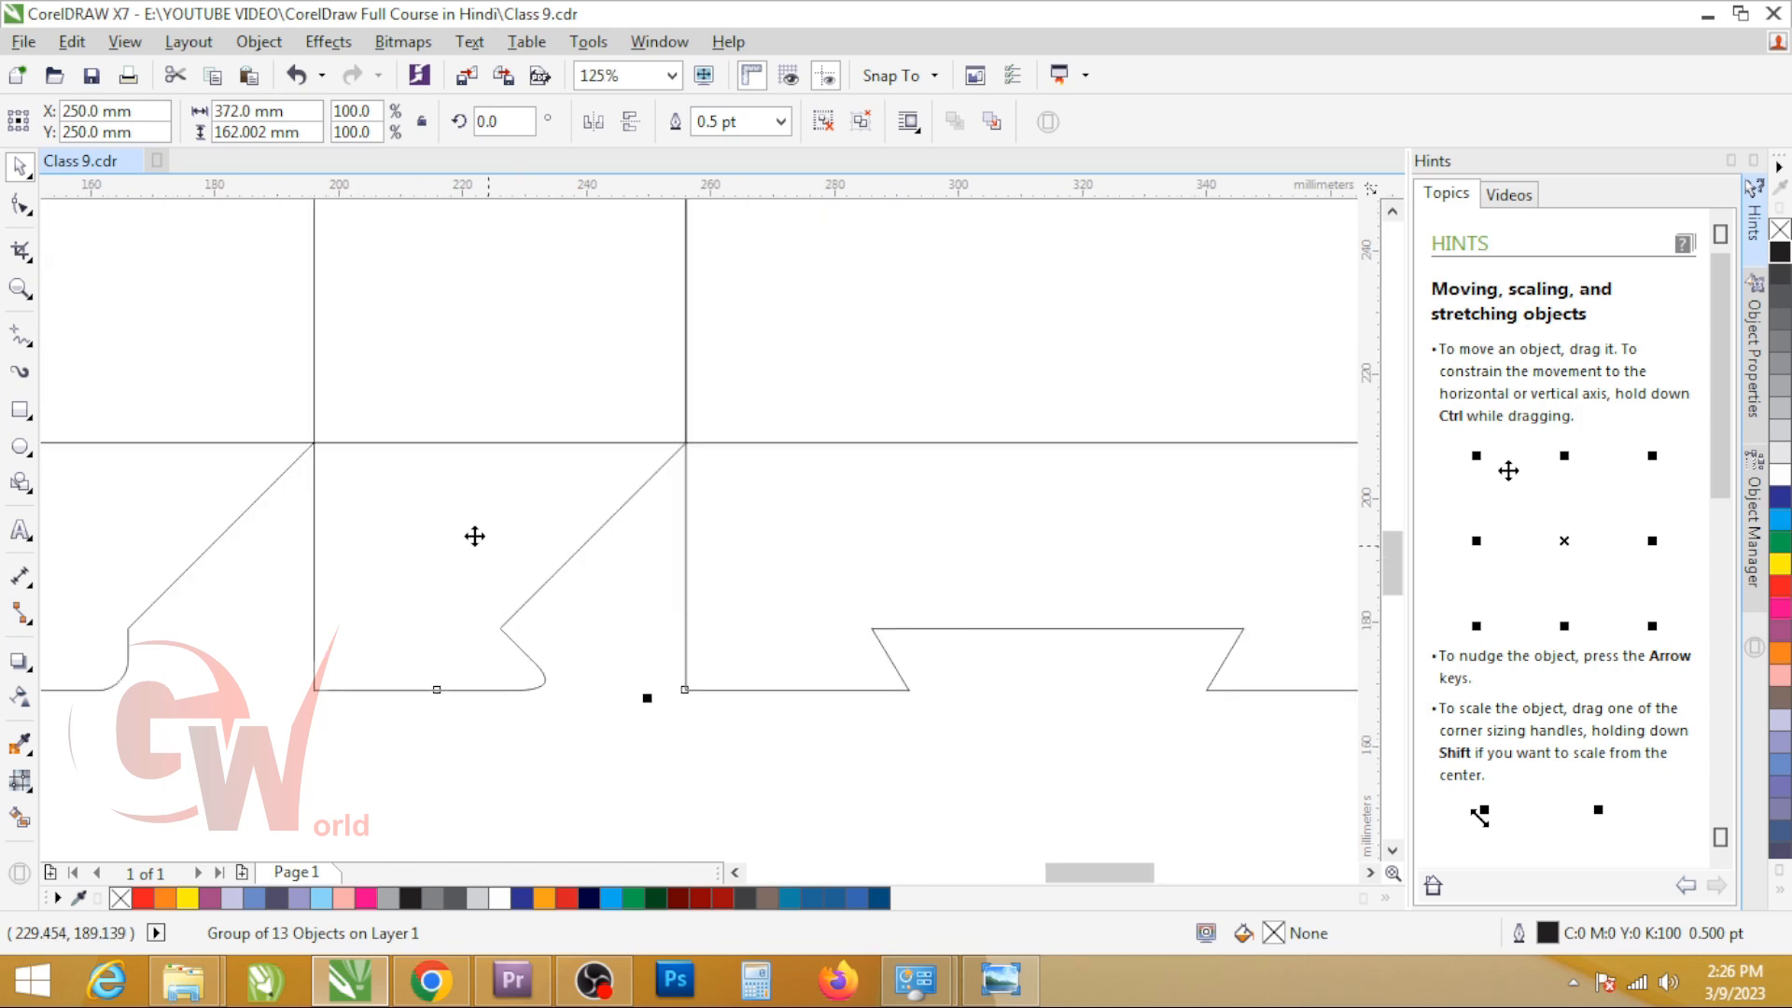
scroll(475, 536, "down", 2)
scroll(488, 476, "up", 2)
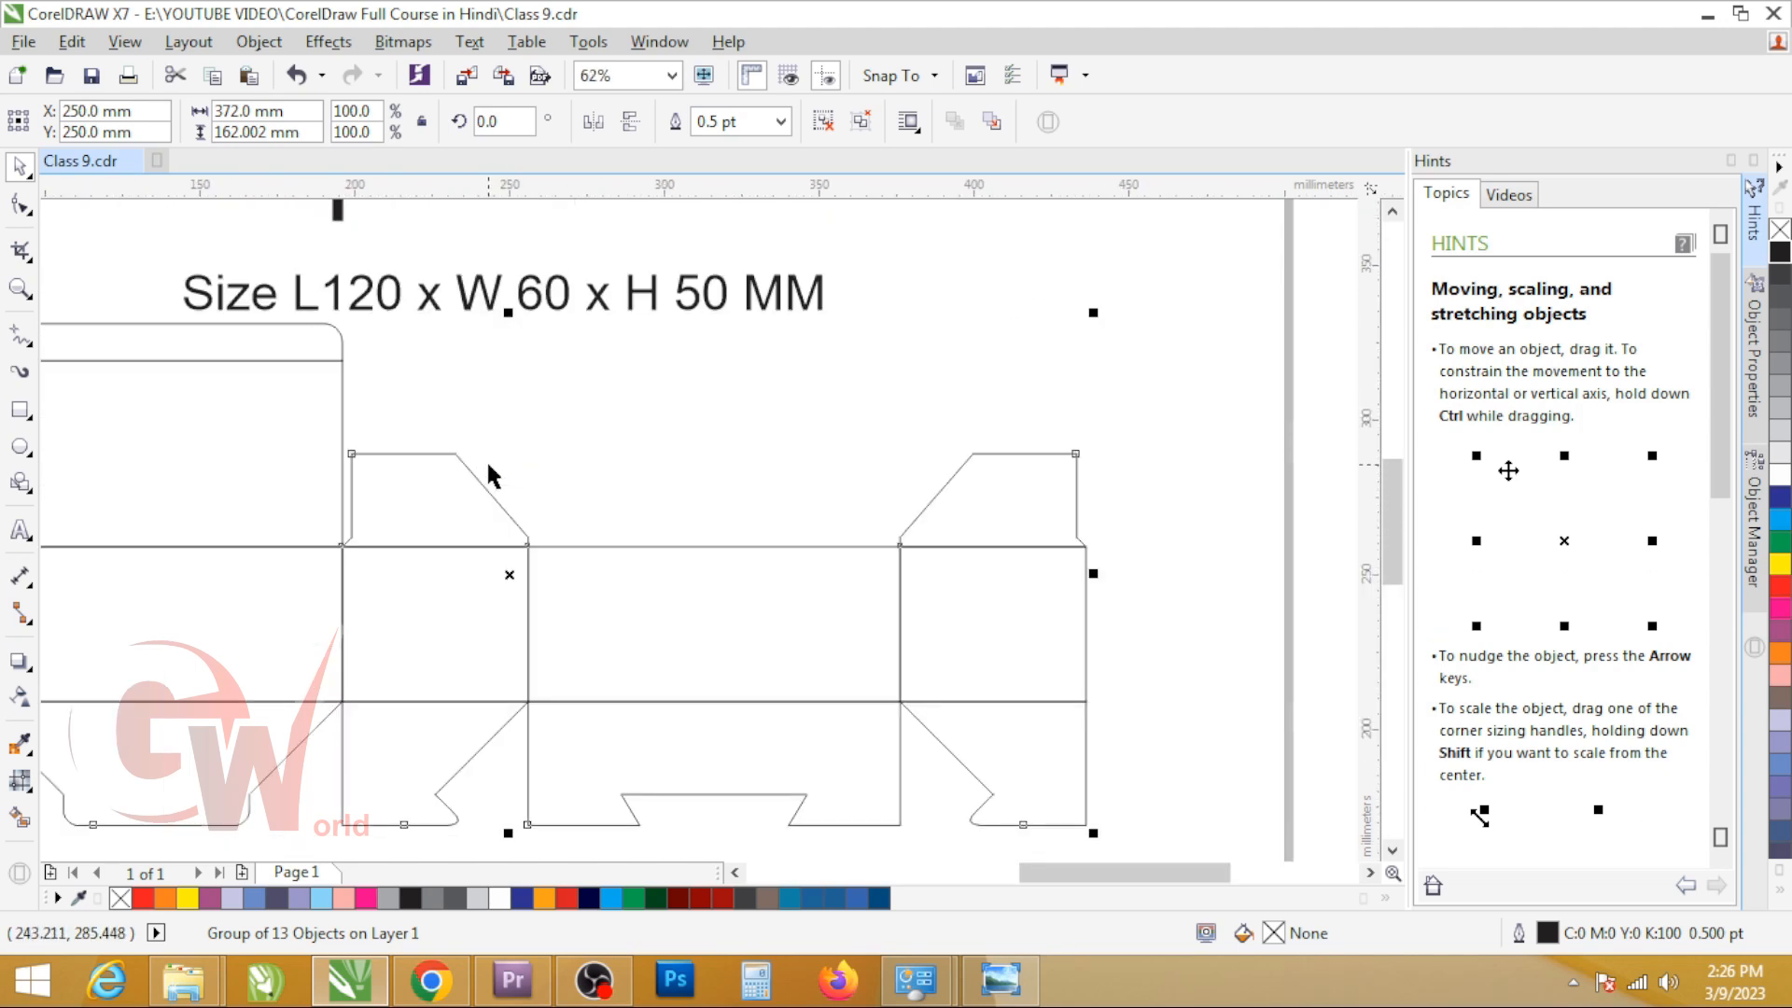
scroll(488, 476, "down", 1)
scroll(379, 556, "up", 1)
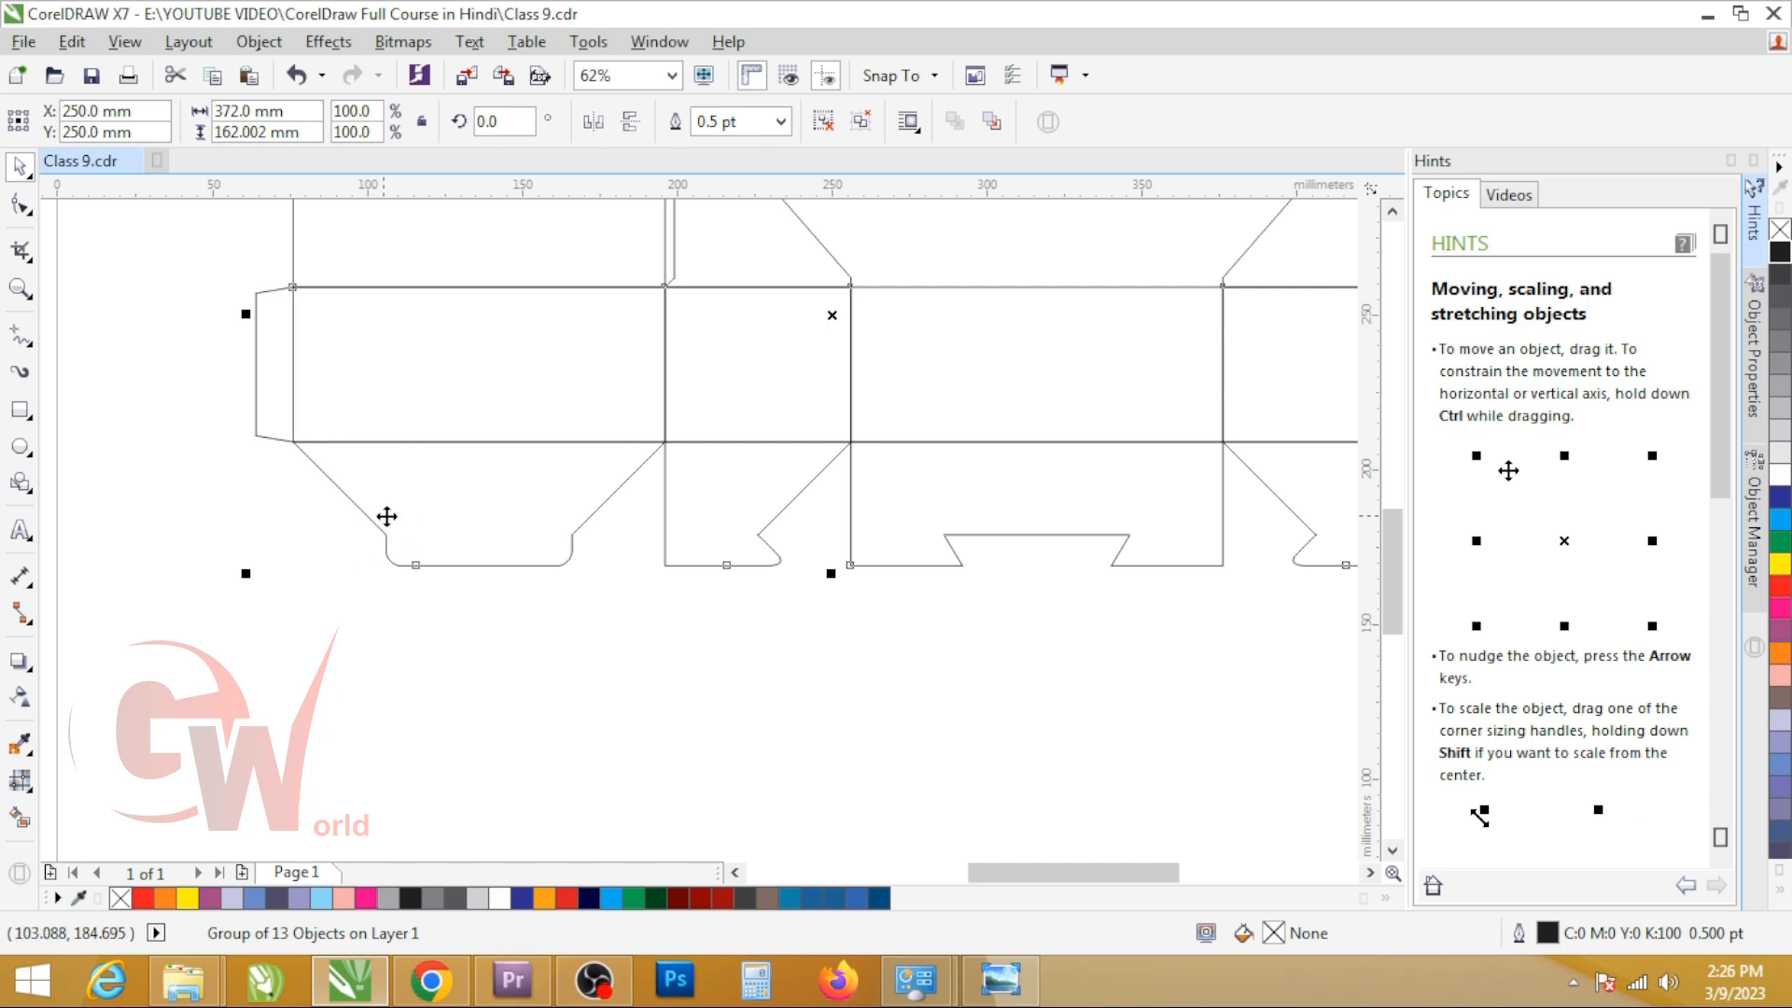
scroll(714, 567, "down", 1)
scroll(712, 580, "up", 2)
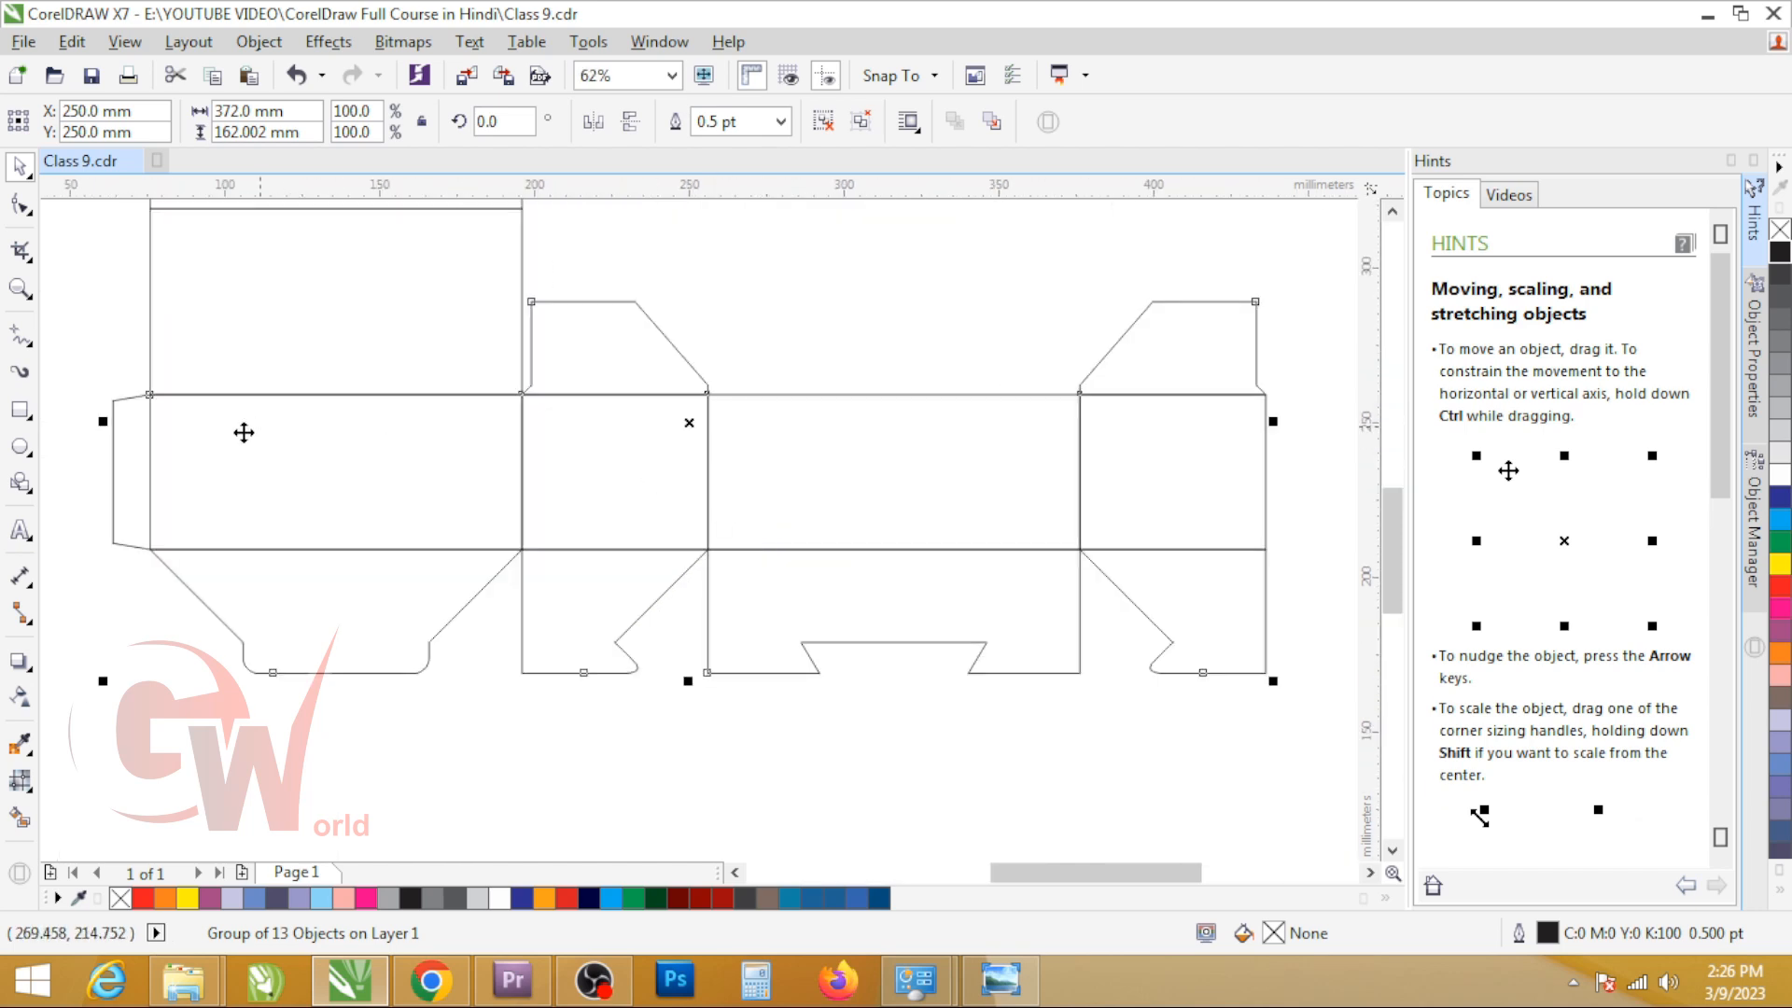
scroll(827, 600, "down", 3)
Step: Draw a 40 mm high rectangle over the bottom flaps and stretch it to 360 mm to span all four panels
key("F6")
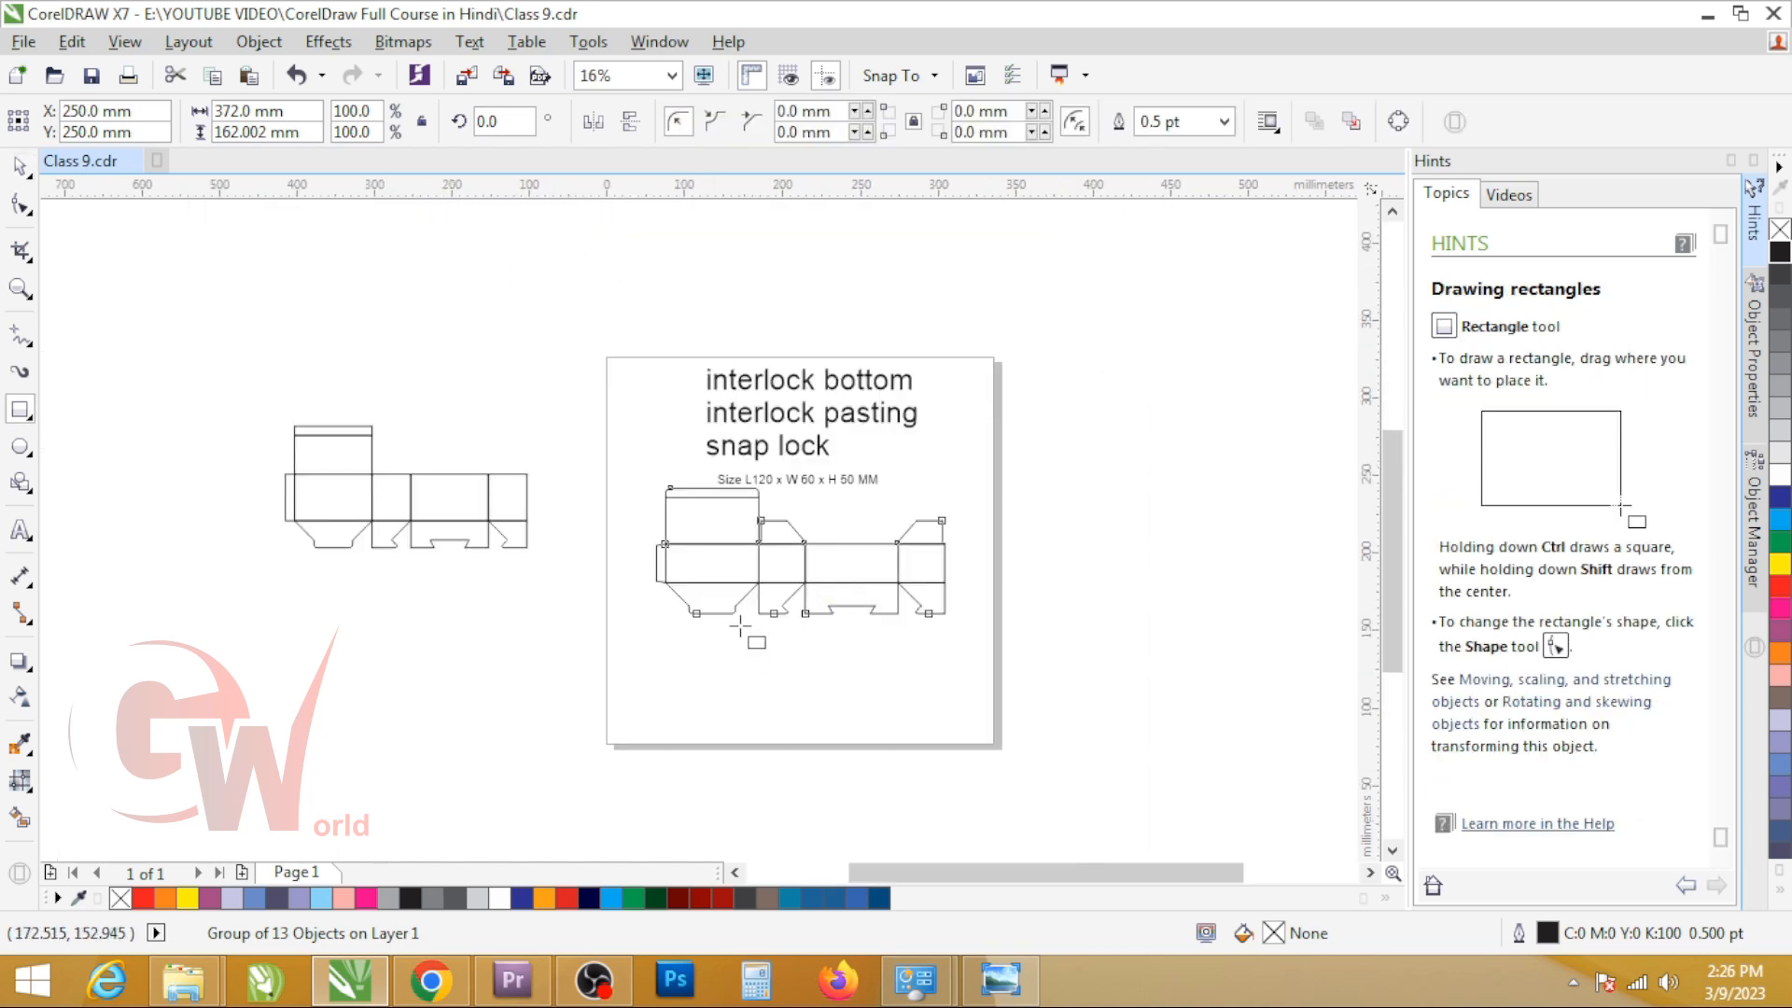
scroll(742, 635, "up", 1)
mouse_move(634, 538)
left_mouse_down()
mouse_move(703, 600)
mouse_move(1164, 550)
left_mouse_up()
key("space")
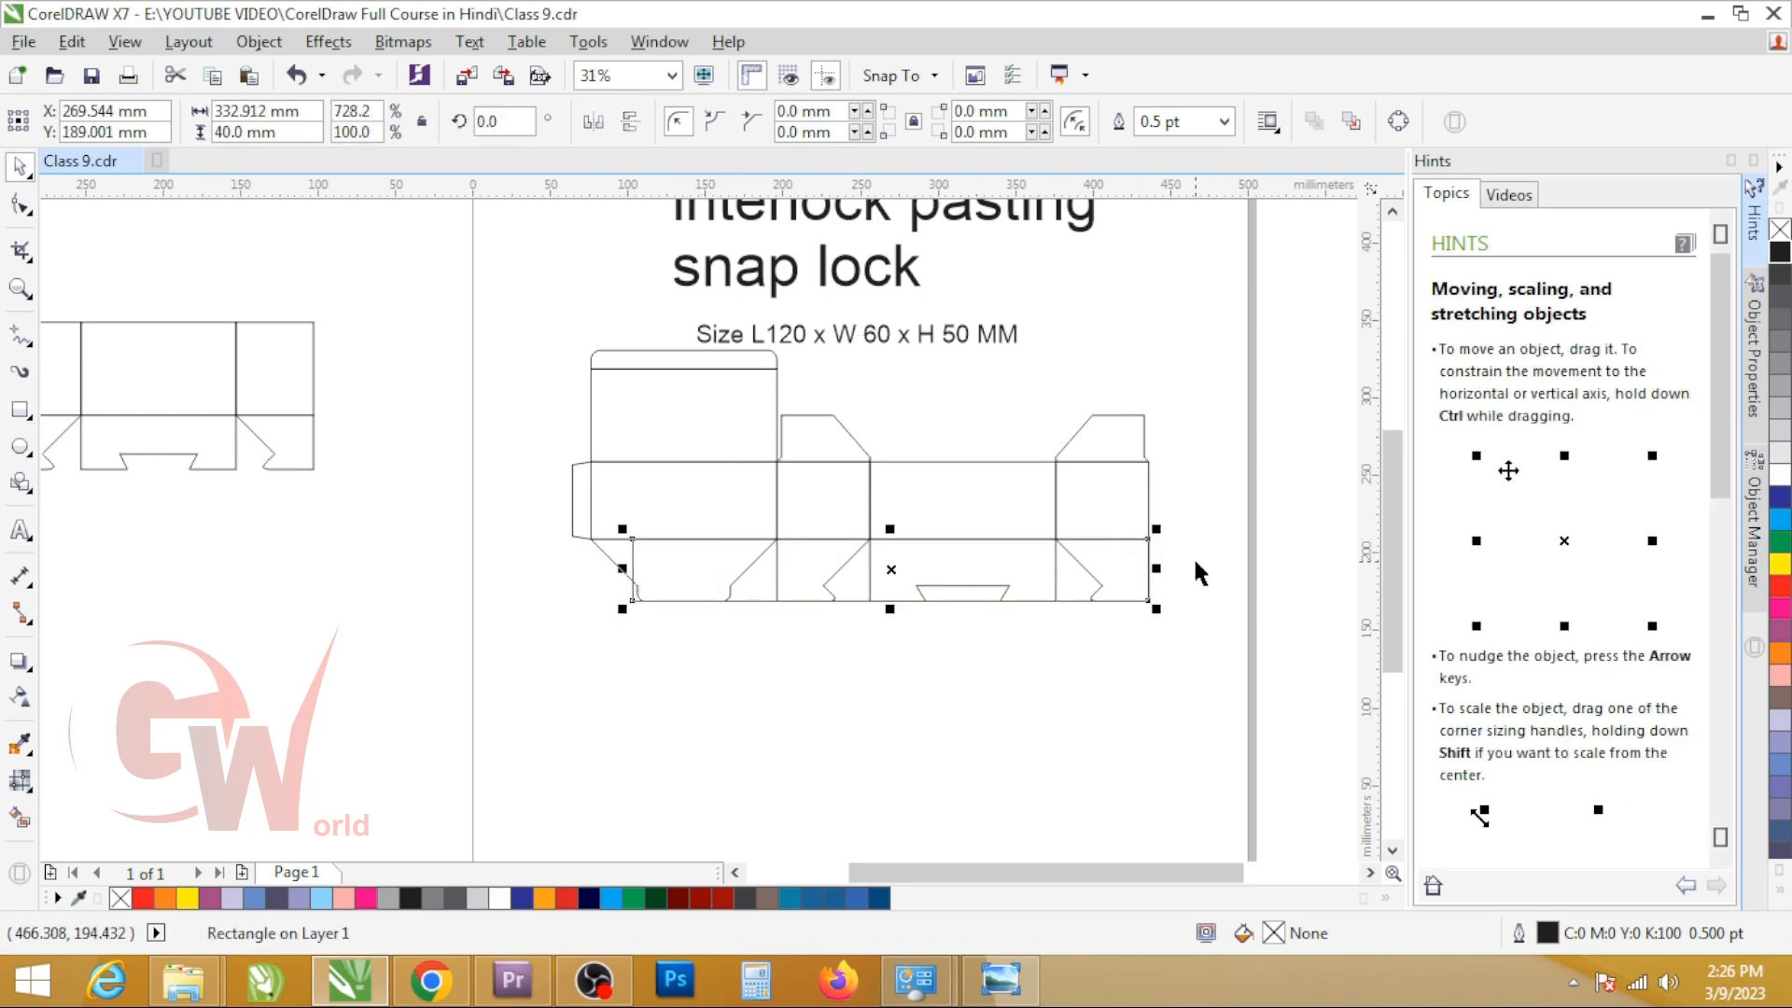
left_click_drag(622, 567, 581, 529)
key("space")
left_click(671, 569)
key("space")
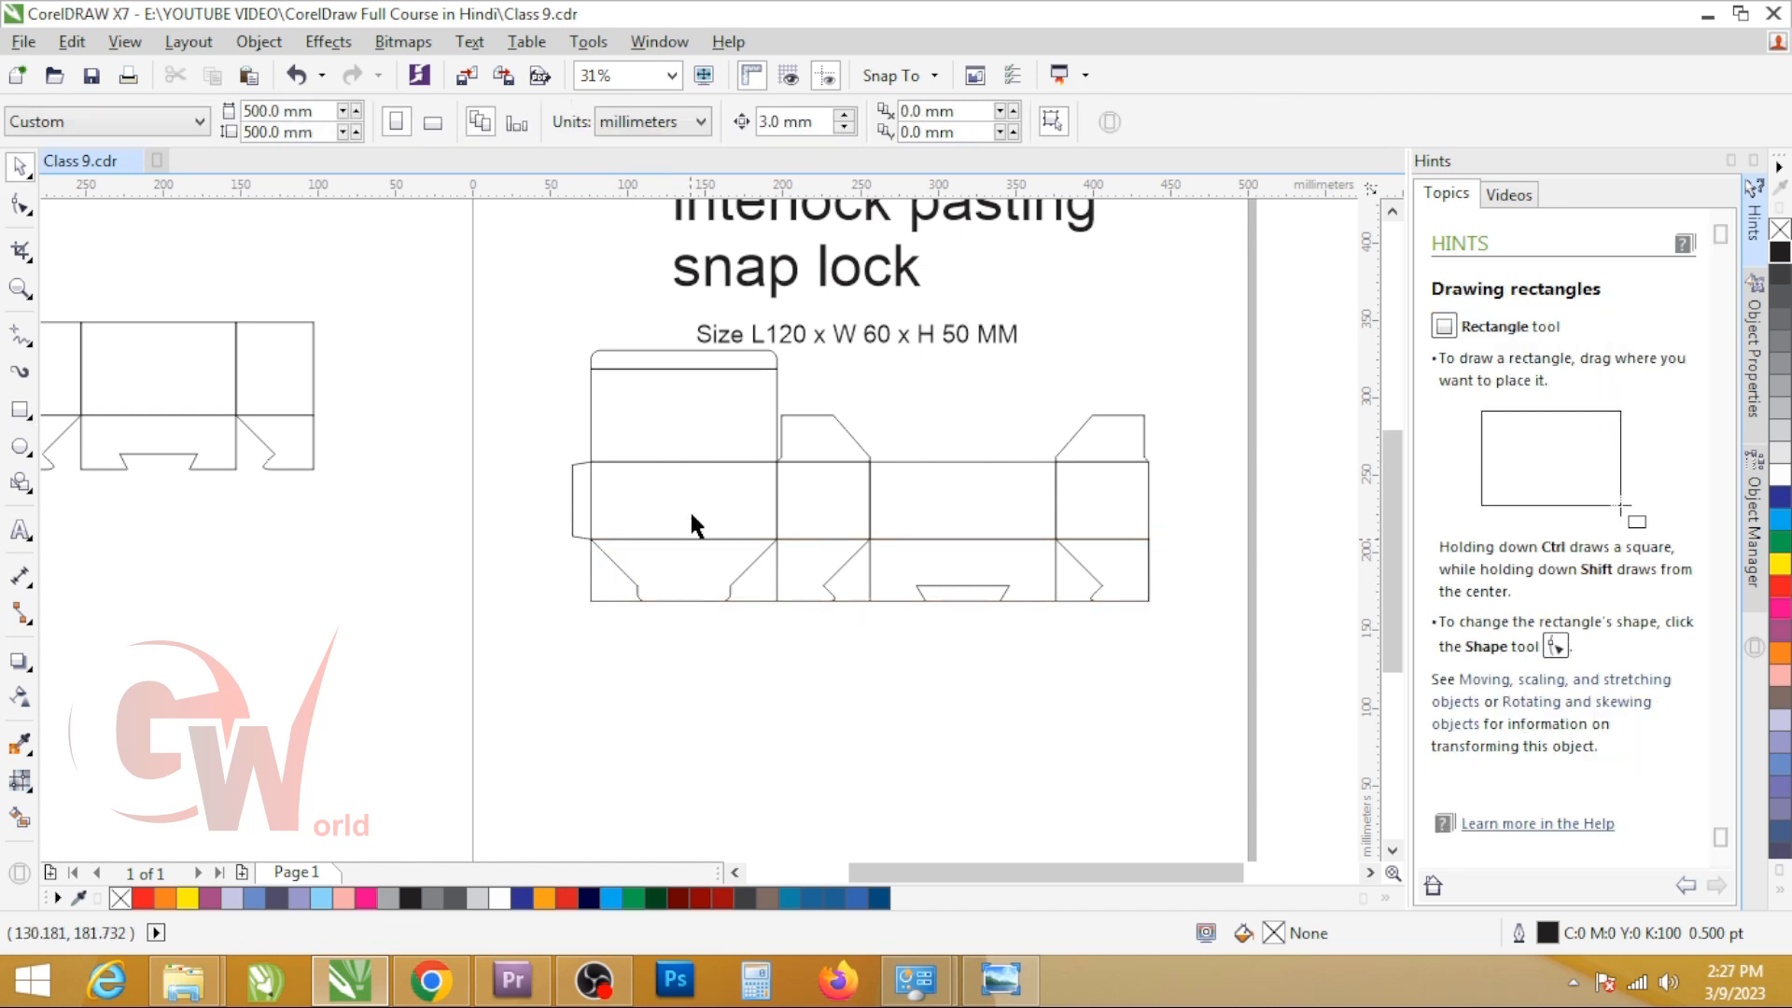
Step: Ungroup the dieline and delete its interlocking bottom flaps and both top dust flaps
left_click(690, 508)
left_click_drag(516, 504, 1297, 735)
left_click(610, 584, "shift")
key("Delete")
left_click(618, 600)
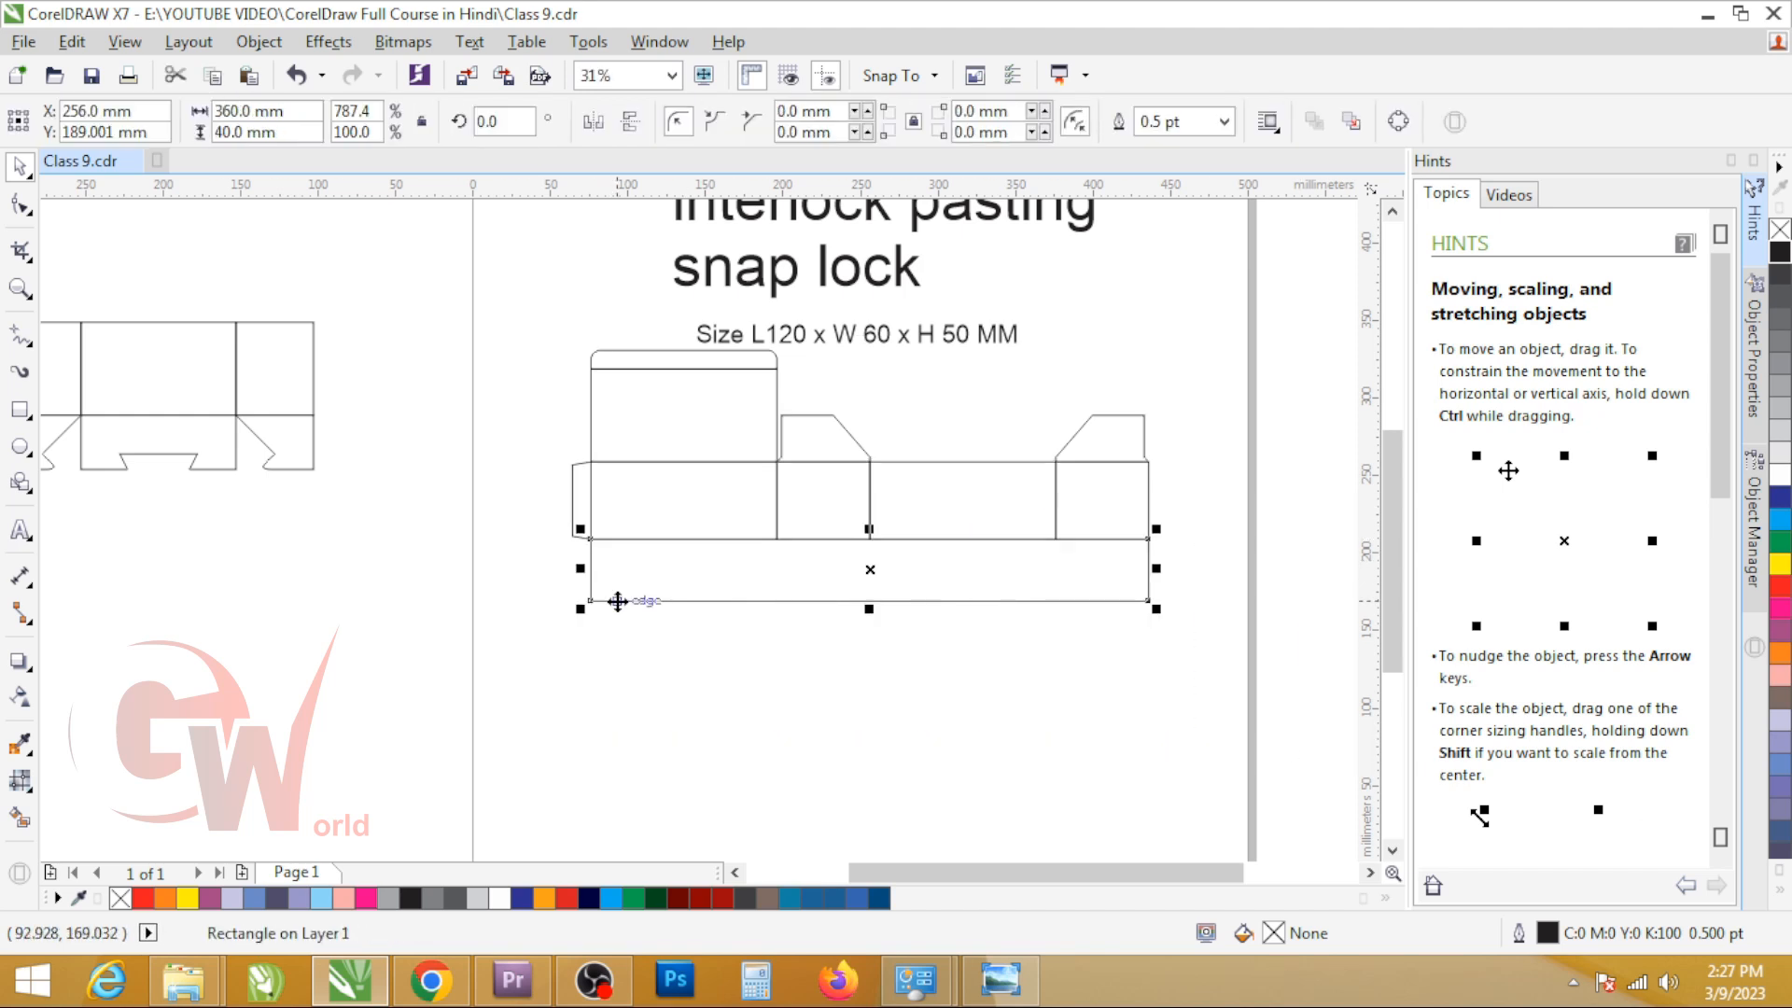
left_click(820, 421)
left_click(1099, 439, "shift")
key("Delete")
Step: Move the simplified layout lower on the page and add a vertically mirrored copy above it with the two lids overlapping
left_click_drag(555, 344, 1255, 724)
left_click_drag(888, 512, 846, 701)
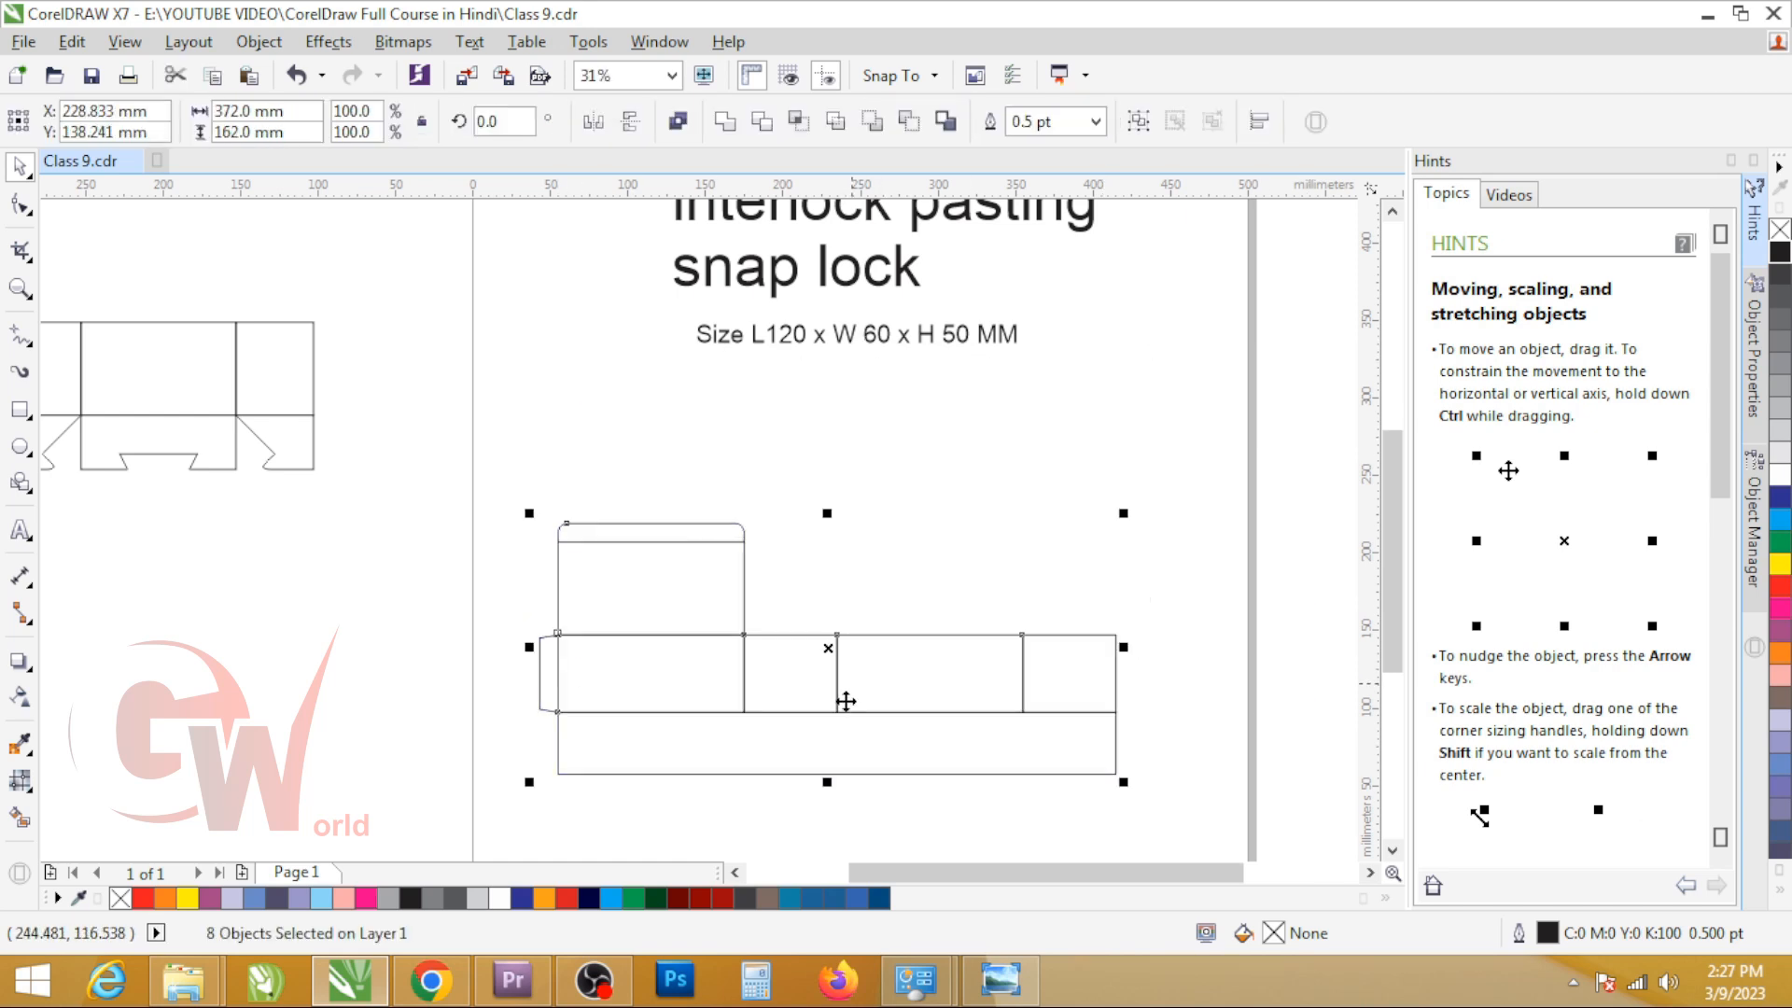
left_click_drag(832, 788, 760, 492)
left_click_drag(651, 523, 650, 634)
key("ctrl+u")
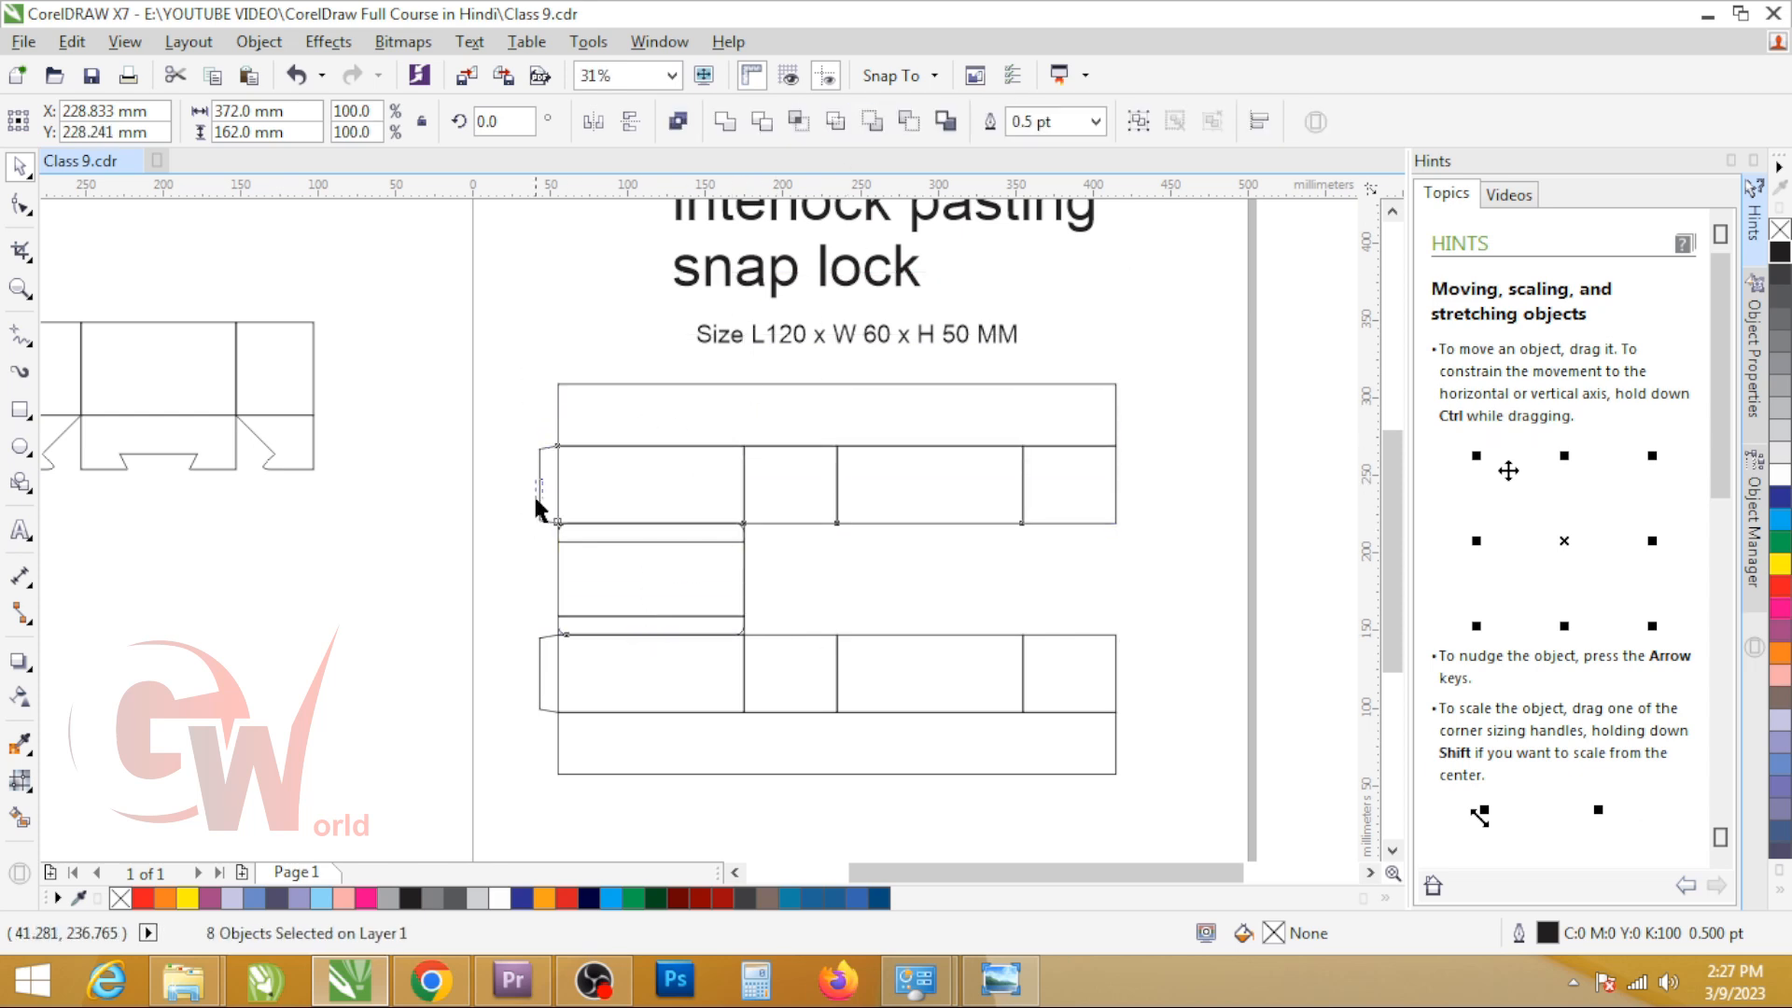
Step: Centre the lids of both layouts horizontally on the third panel
left_click_drag(896, 658, 896, 660)
left_click(895, 493, "shift")
key("c")
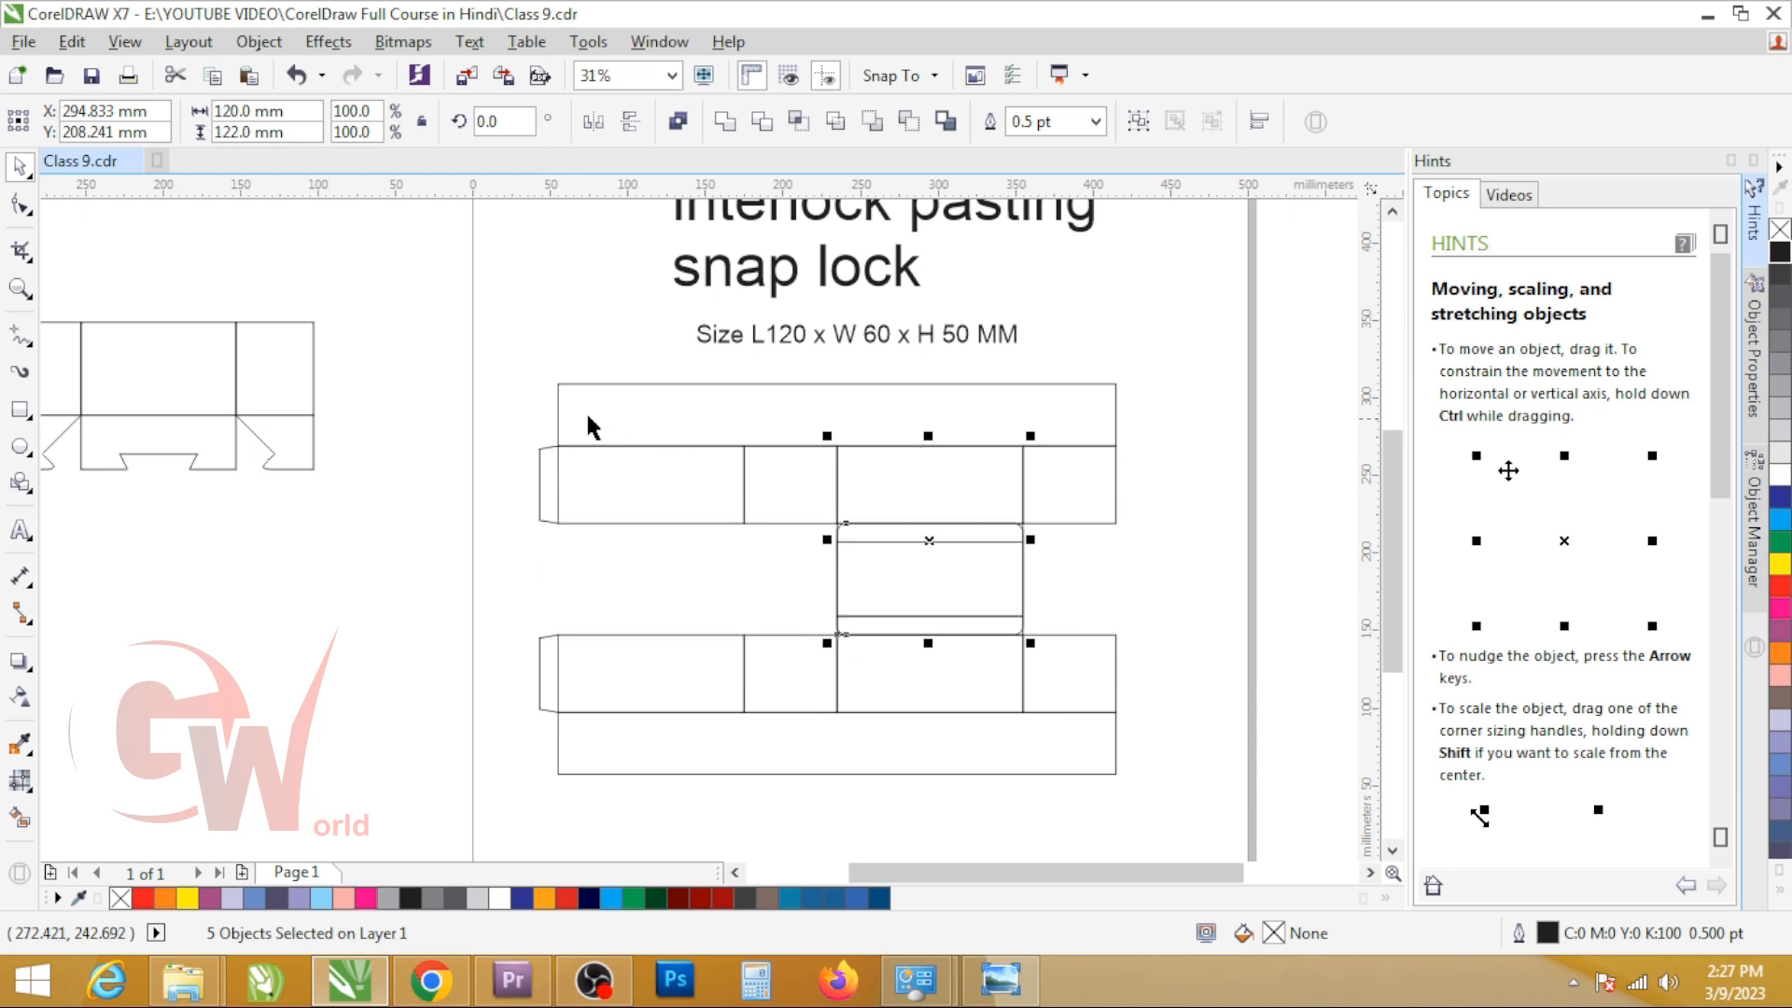
Step: Undo the centring of both lids on the third panel
key("ctrl+z")
left_click(1032, 597)
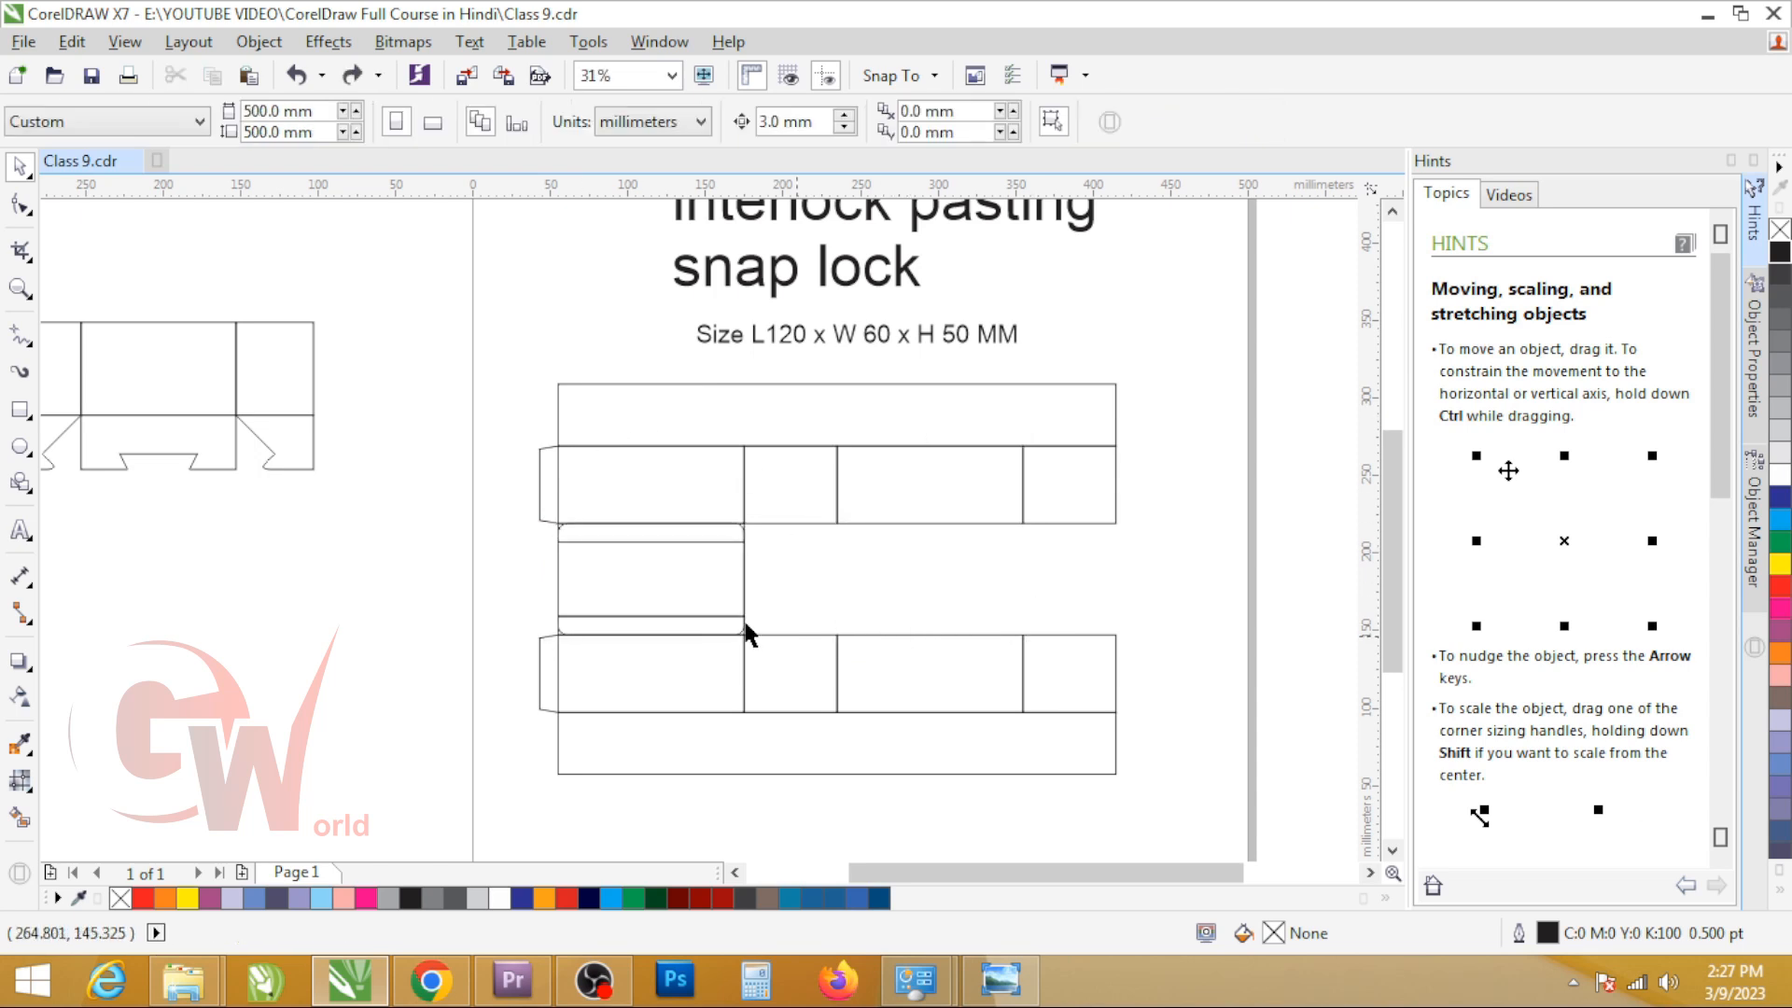
left_click(644, 641)
Step: Try to move both simplified layouts lower together and group them, undoing each attempt
left_click_drag(504, 503, 1133, 798)
scroll(1091, 770, "down", 1)
left_click_drag(909, 618, 884, 700)
key("ctrl+z")
left_click_drag(501, 468, 1212, 786)
key("ctrl+g")
key("ctrl+z")
Step: Ungroup the upper layout and right-align its lid and tuck flap with its third panel
left_click(896, 355)
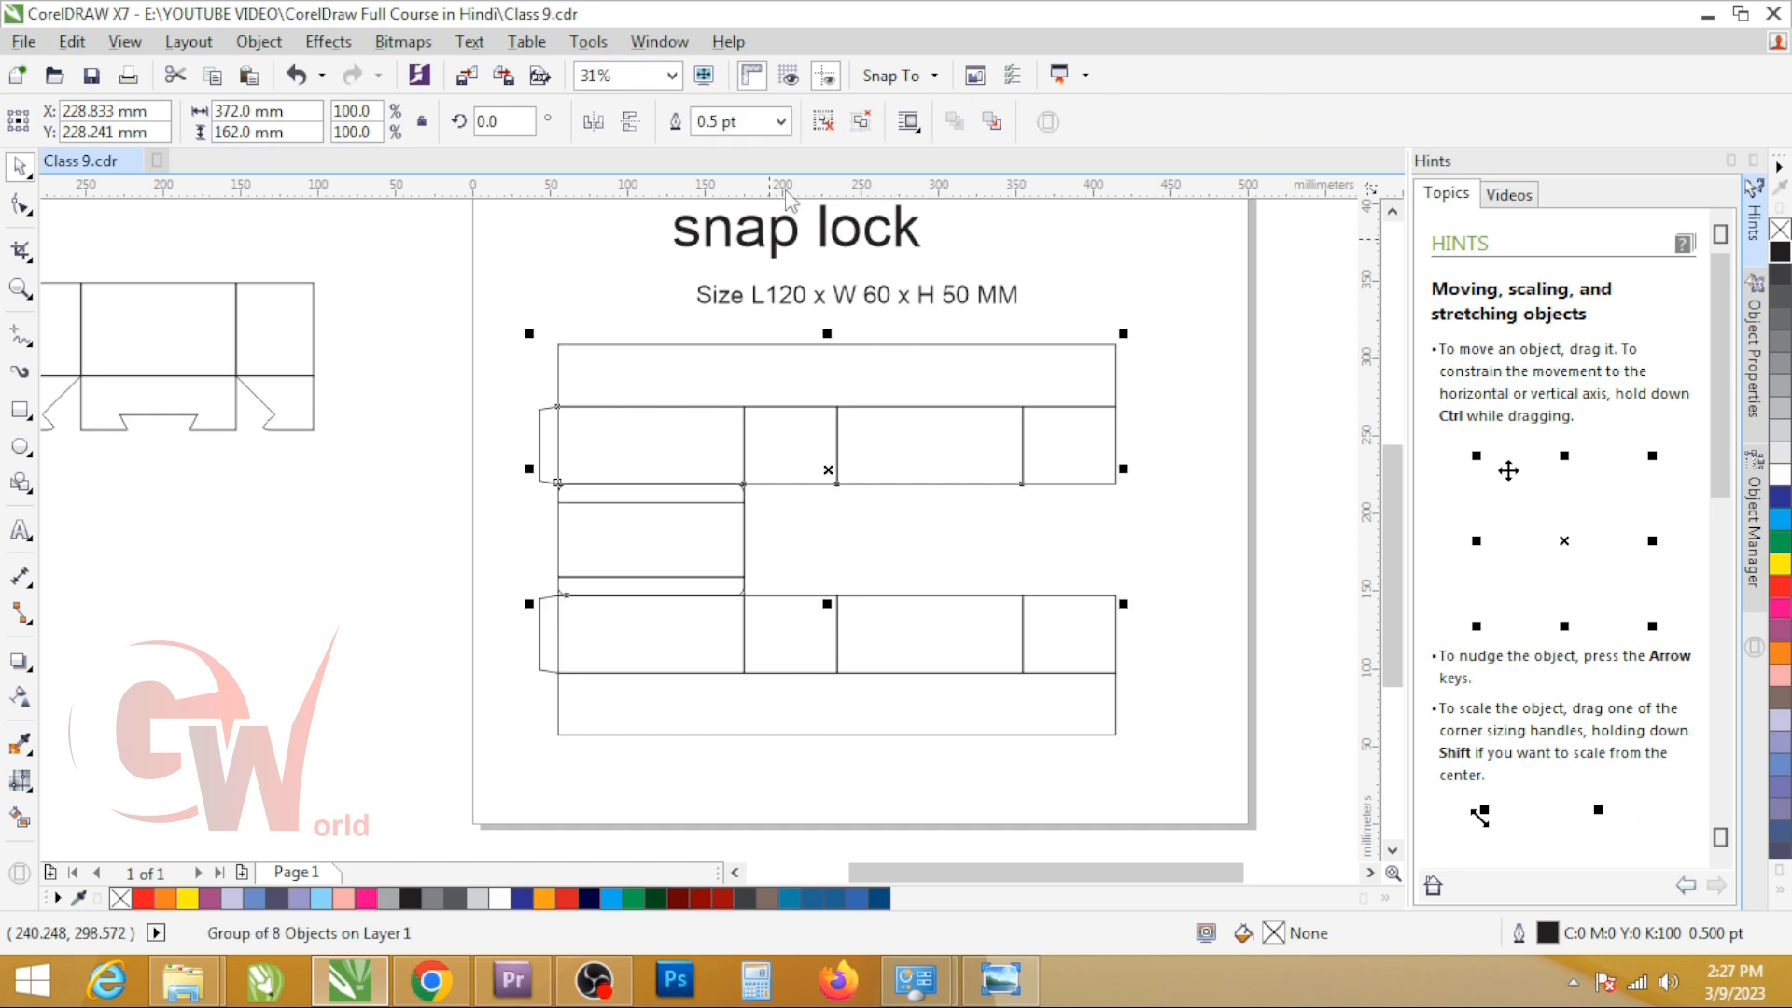
left_click(871, 120)
left_click(594, 341)
left_click(624, 514)
left_click(727, 586, "shift")
left_click(954, 459, "shift")
key("t")
key("ctrl+z")
key("r")
Step: Regroup all parts of the upper layout
left_click_drag(507, 338, 617, 336)
left_click_drag(1143, 619, 1168, 628)
key("ctrl+g")
left_click(1034, 689, "shift")
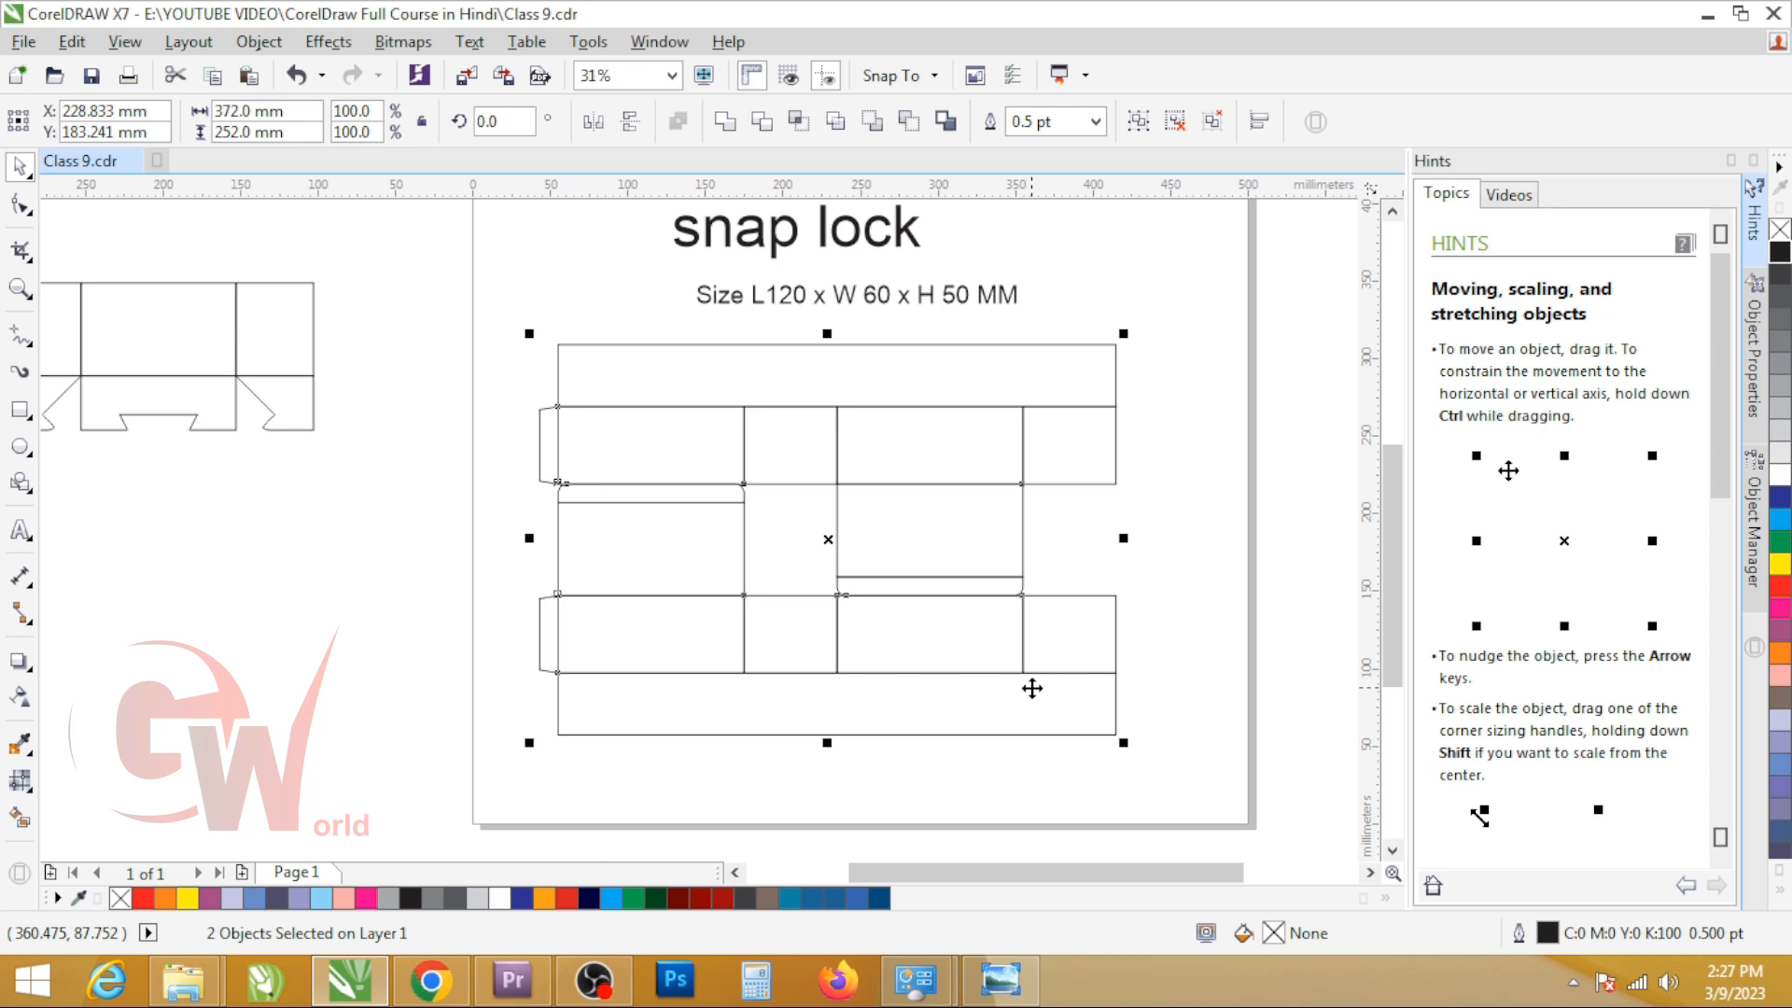
left_click(1122, 646)
left_click(1156, 644)
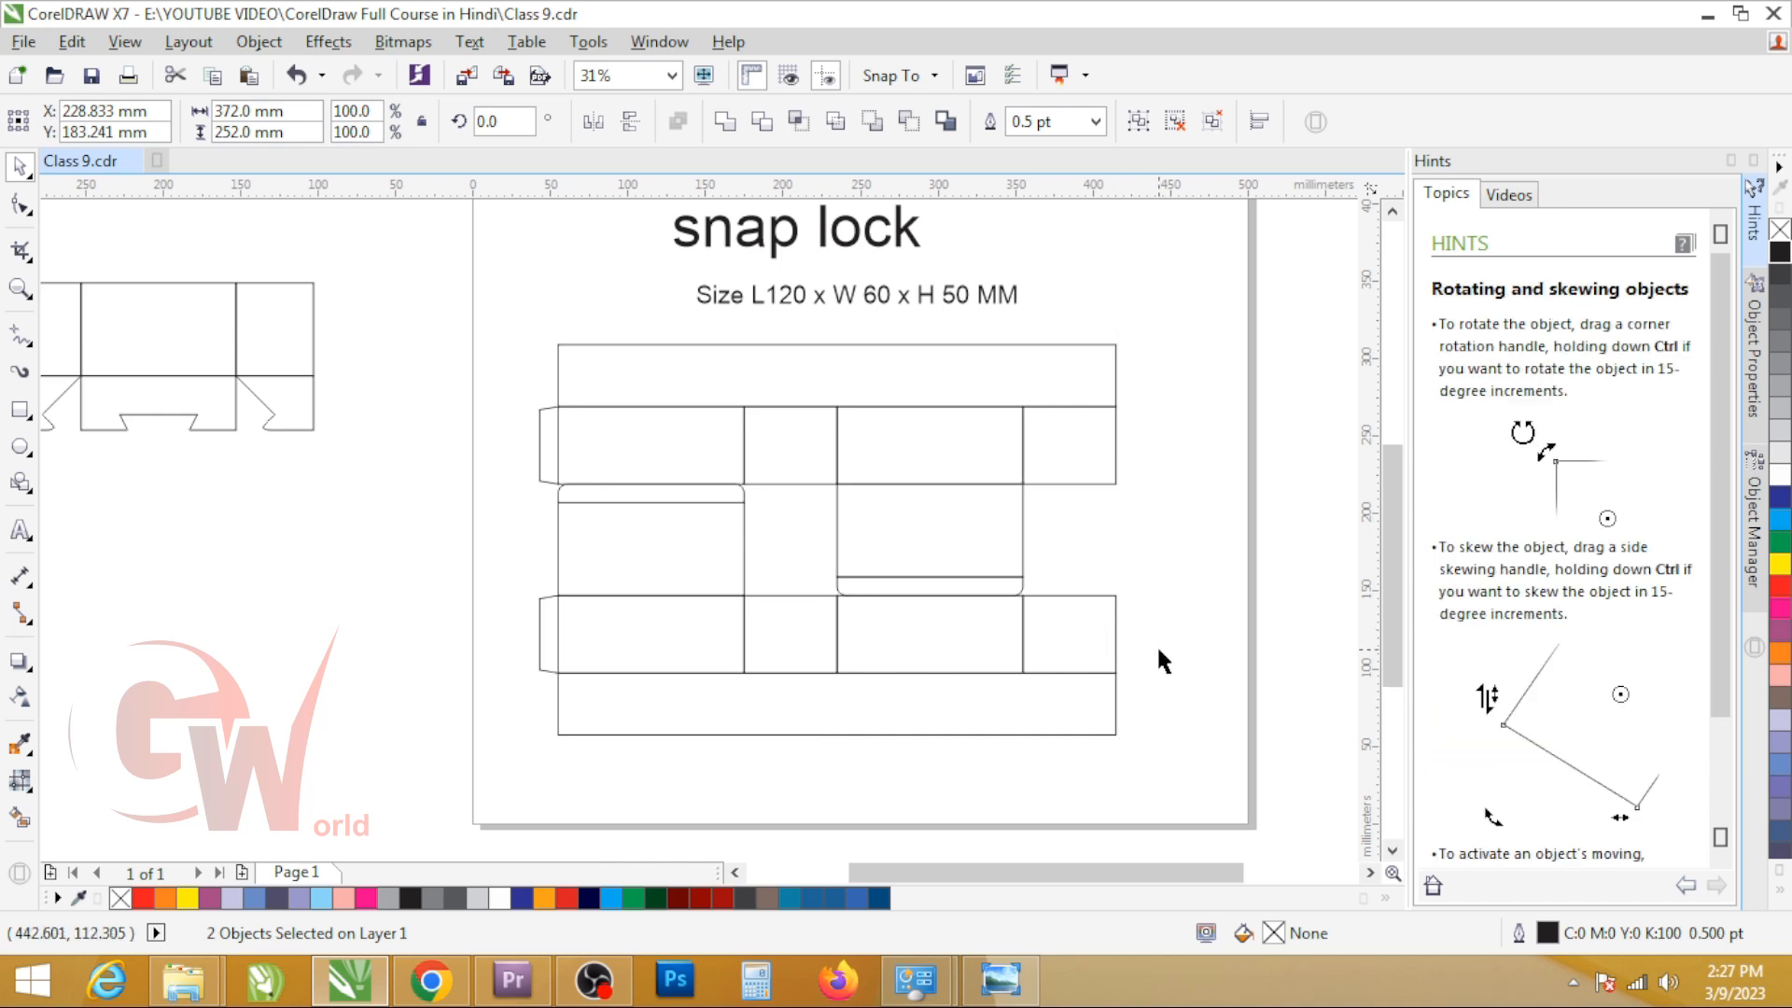
left_click(792, 674)
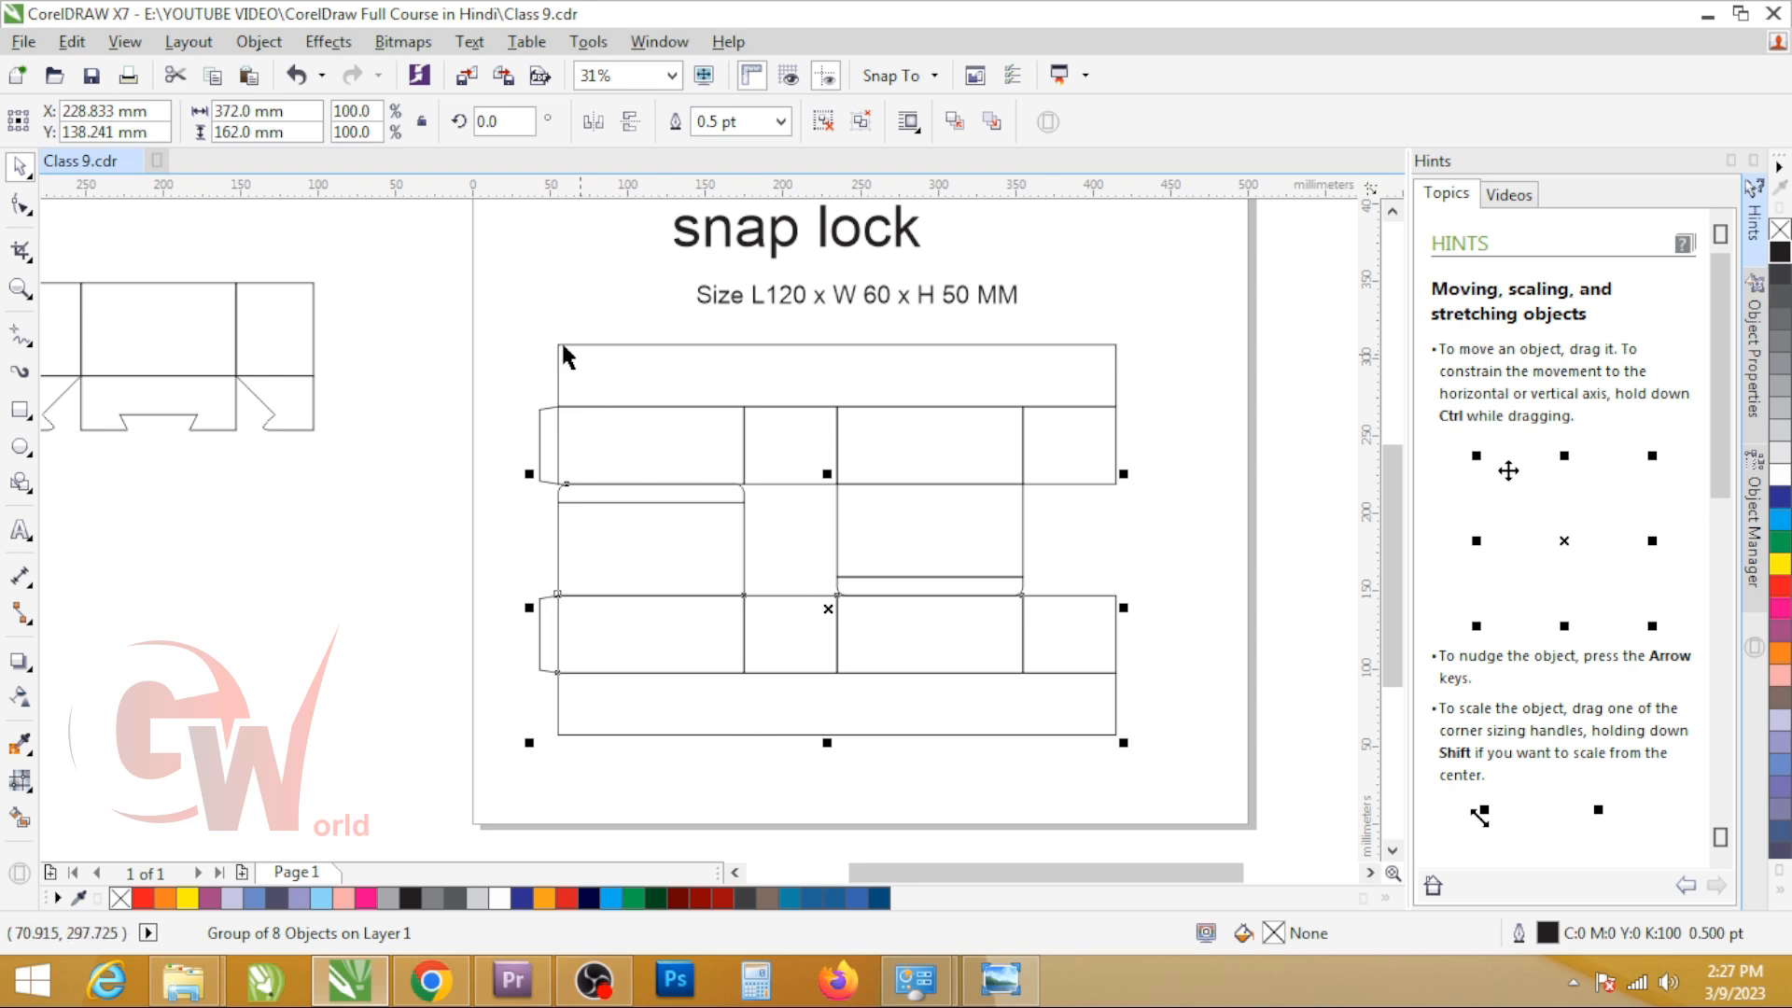
left_click(641, 720)
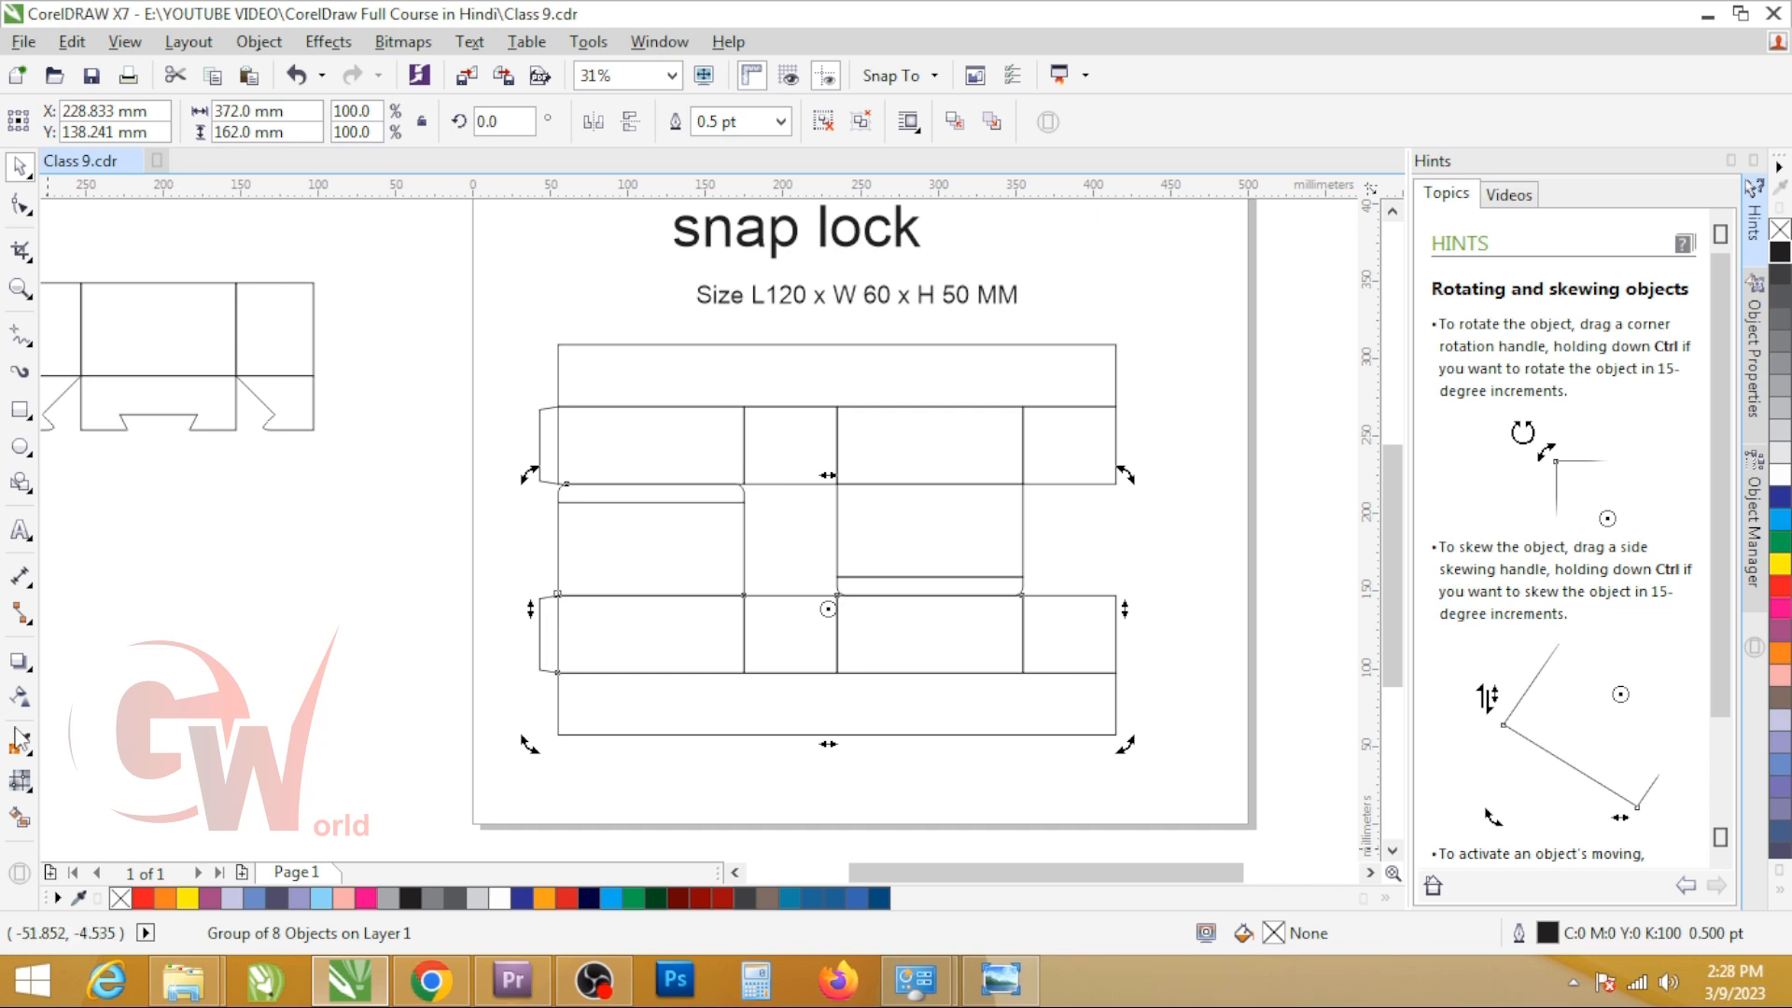
left_click(760, 615)
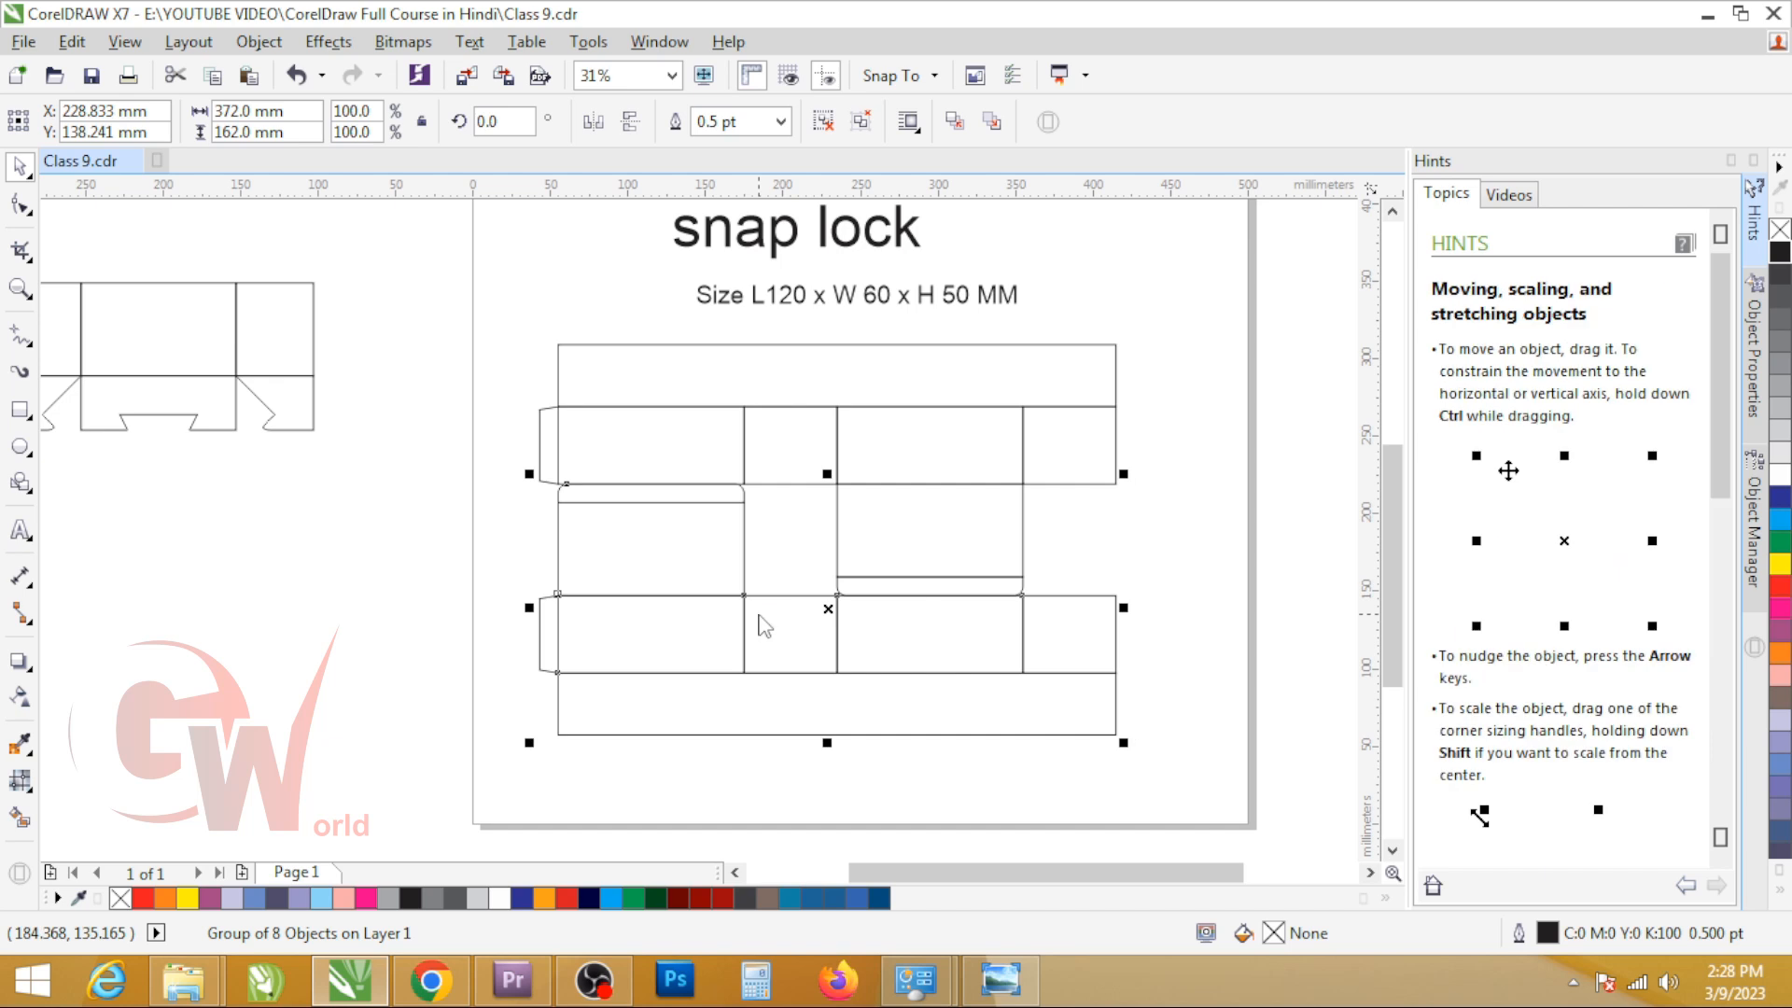
left_click(641, 712, "ctrl")
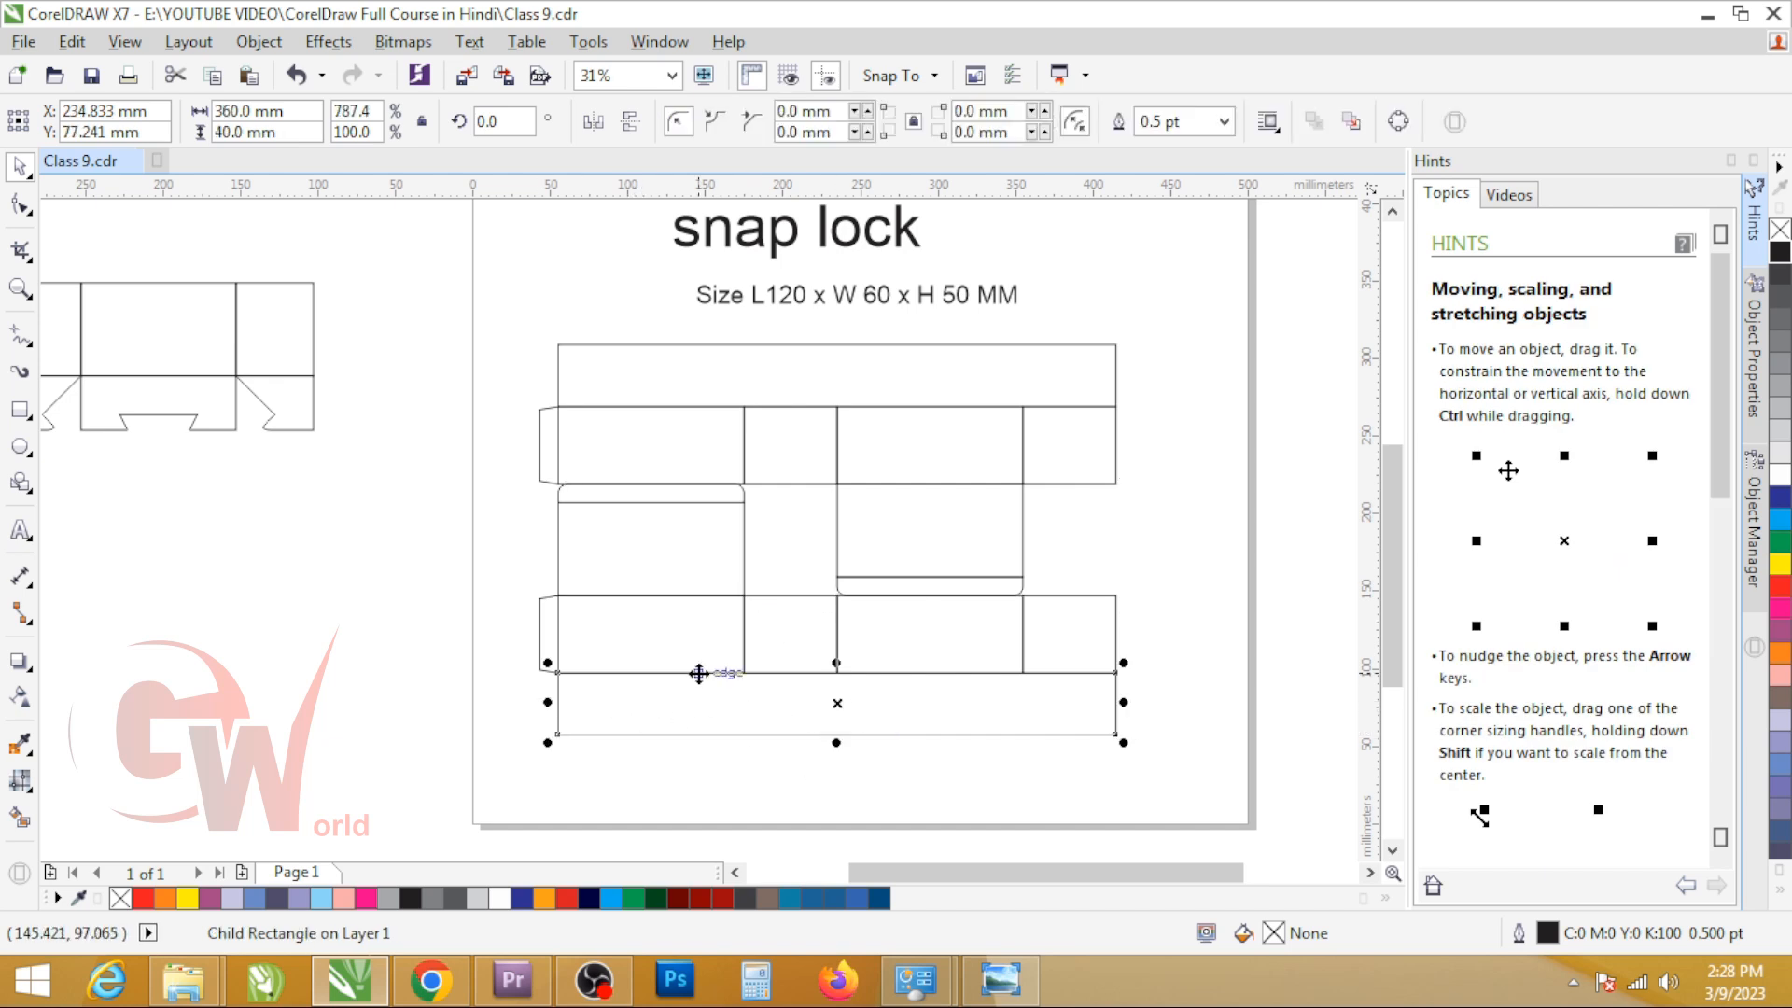
Step: Sketch trial rectangles on the bottom strip, about 41 x 40 mm, and on the top strip, deleting each one
key("F6")
left_click(770, 484)
mouse_move(594, 670)
left_mouse_down()
mouse_move(680, 740)
mouse_move(733, 674)
left_mouse_up()
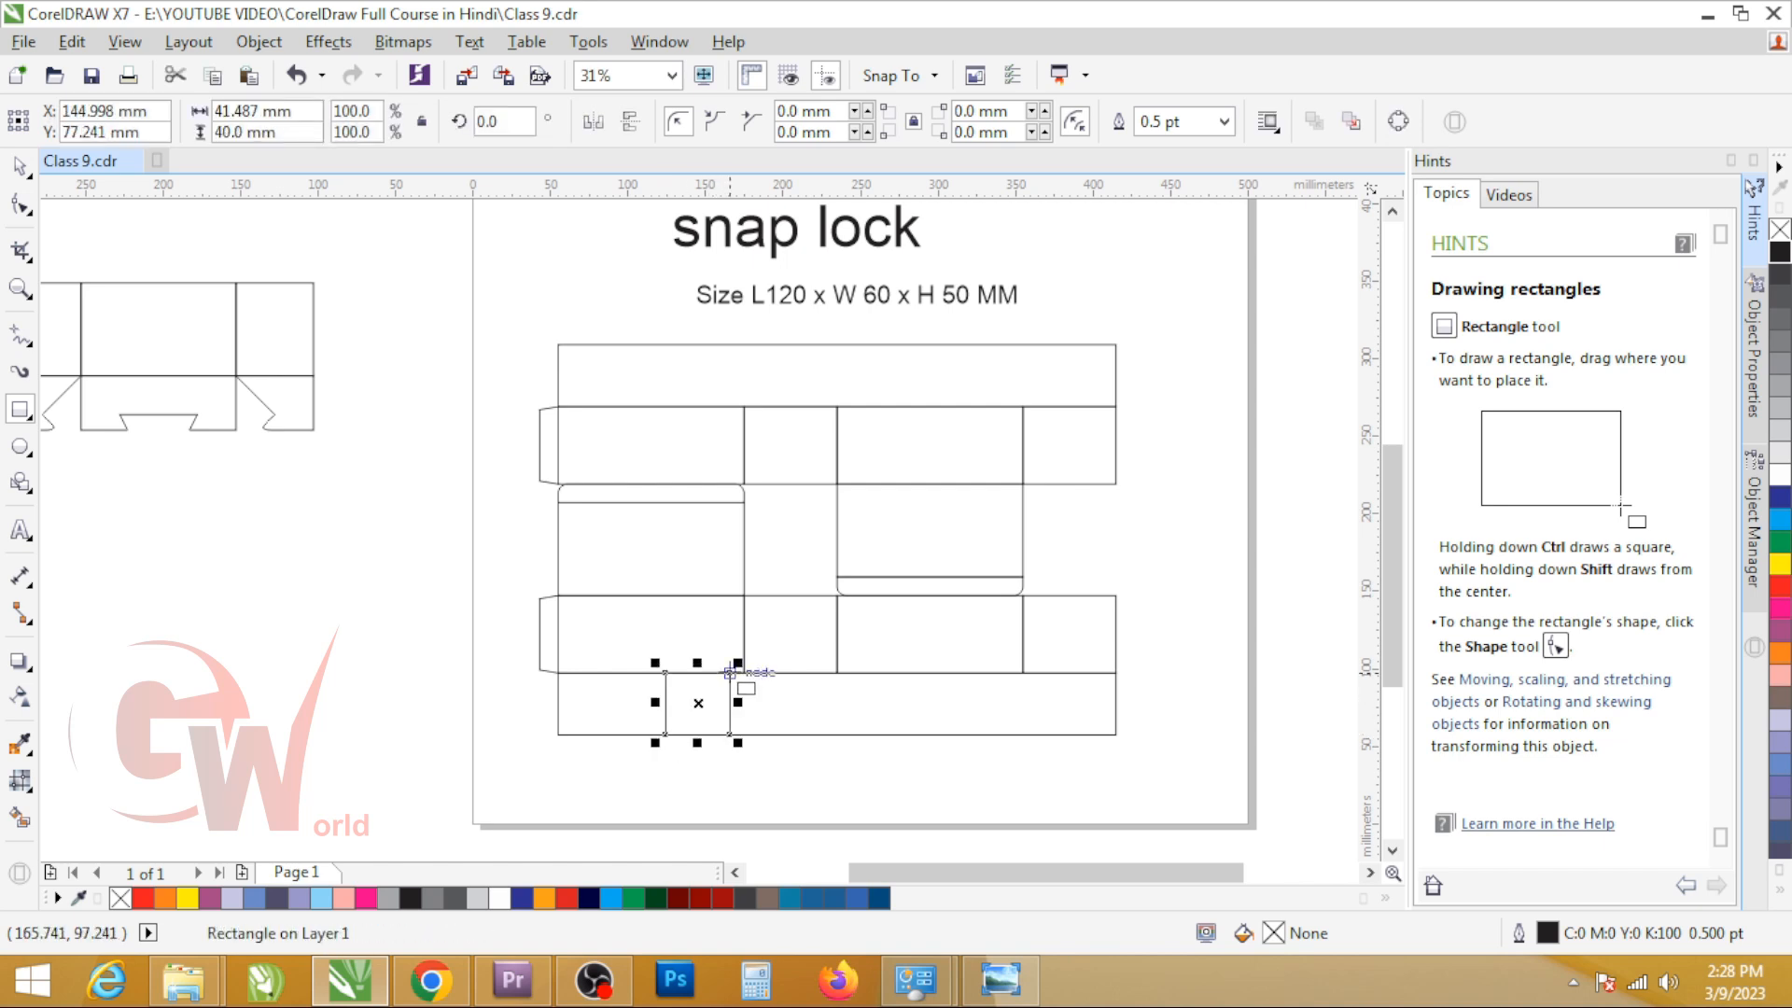
key("Delete")
left_click_drag(744, 406, 833, 344)
key("Delete")
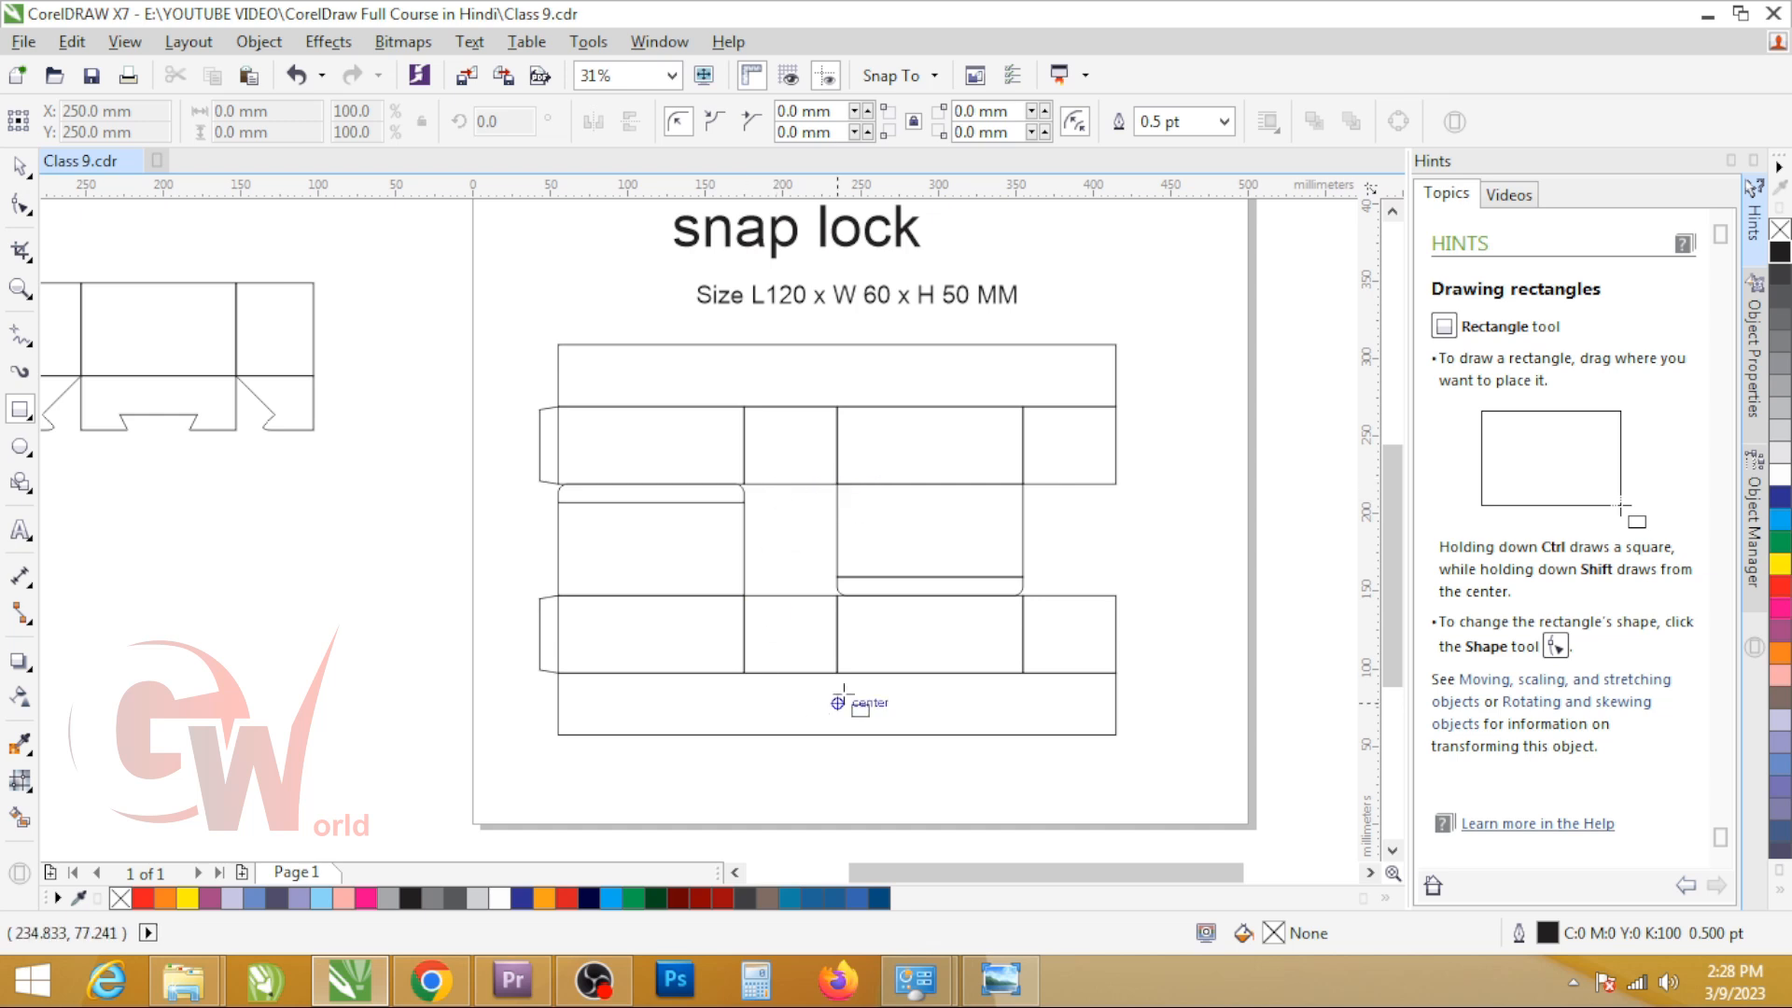
Step: Sketch a trial rectangle about 21 mm wide and 72 mm high in the gap between the two nested lids
left_click_drag(756, 482, 790, 594)
scroll(770, 557, "up", 3)
left_click_drag(787, 269, 789, 535)
left_click_drag(866, 636, 1045, 585)
left_click_drag(725, 636, 658, 637)
key("Escape")
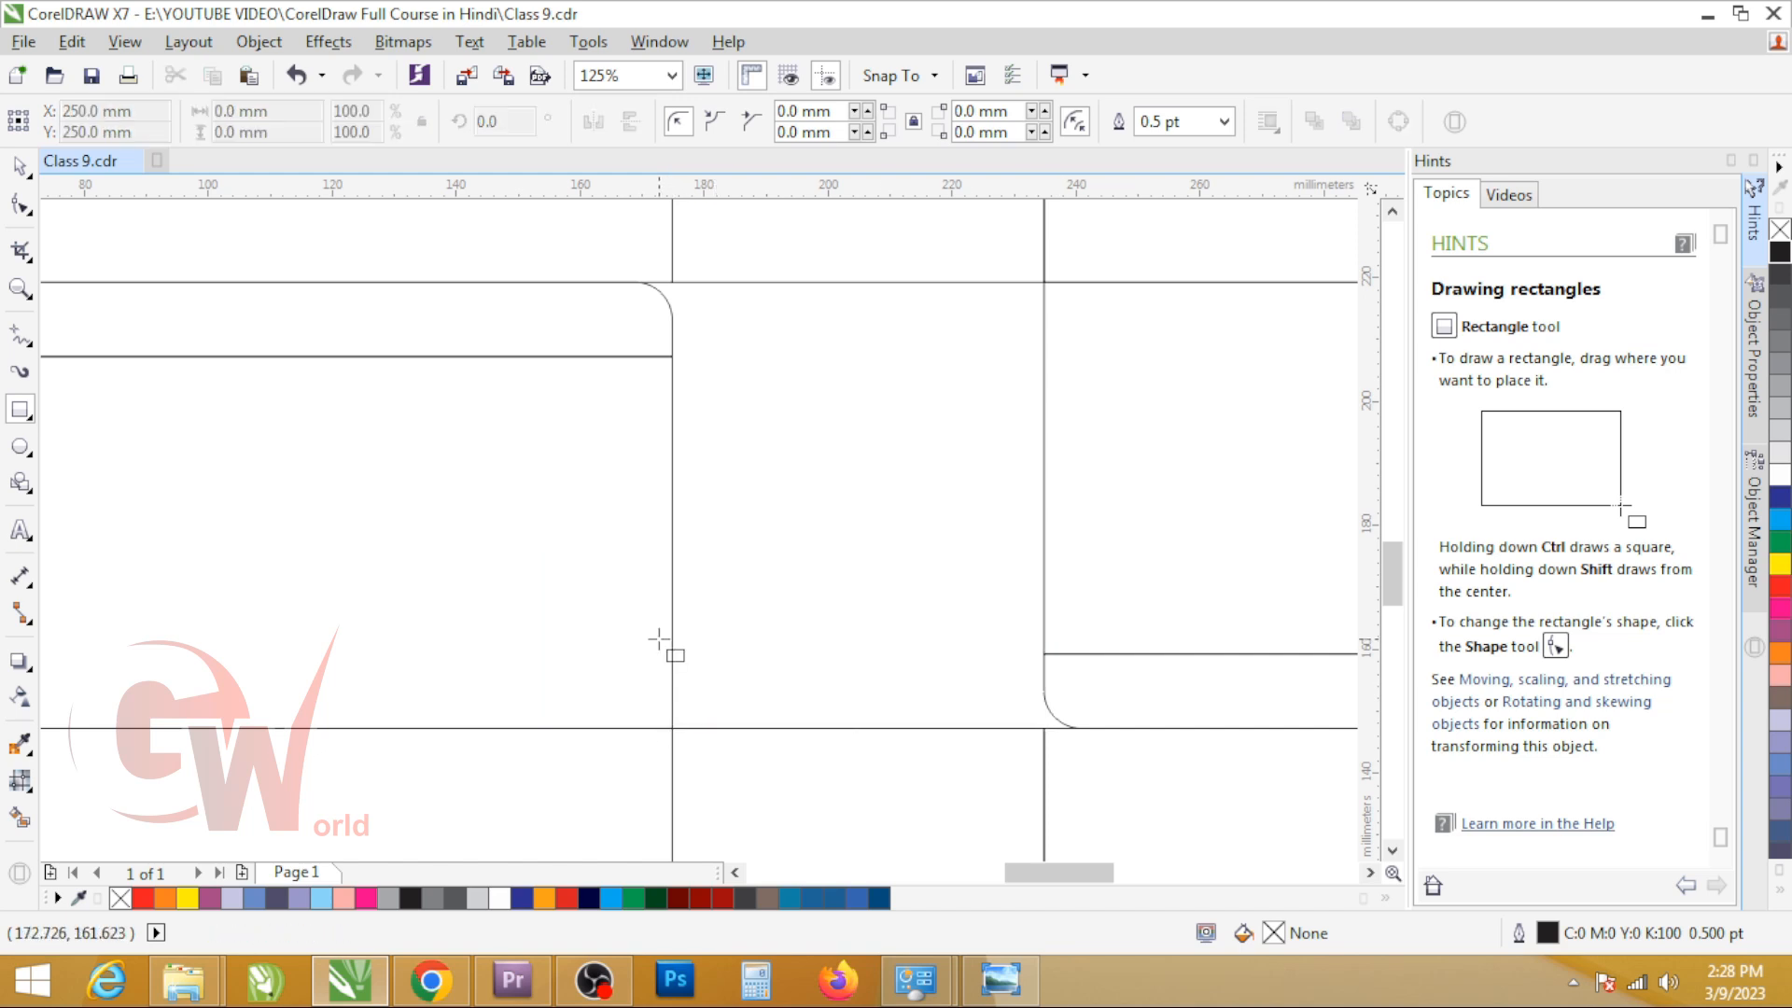
Step: Undo the trial rectangles, lid alignment and mirrored copy, back to the single ungrouped simplified layout
scroll(660, 637, "down", 5)
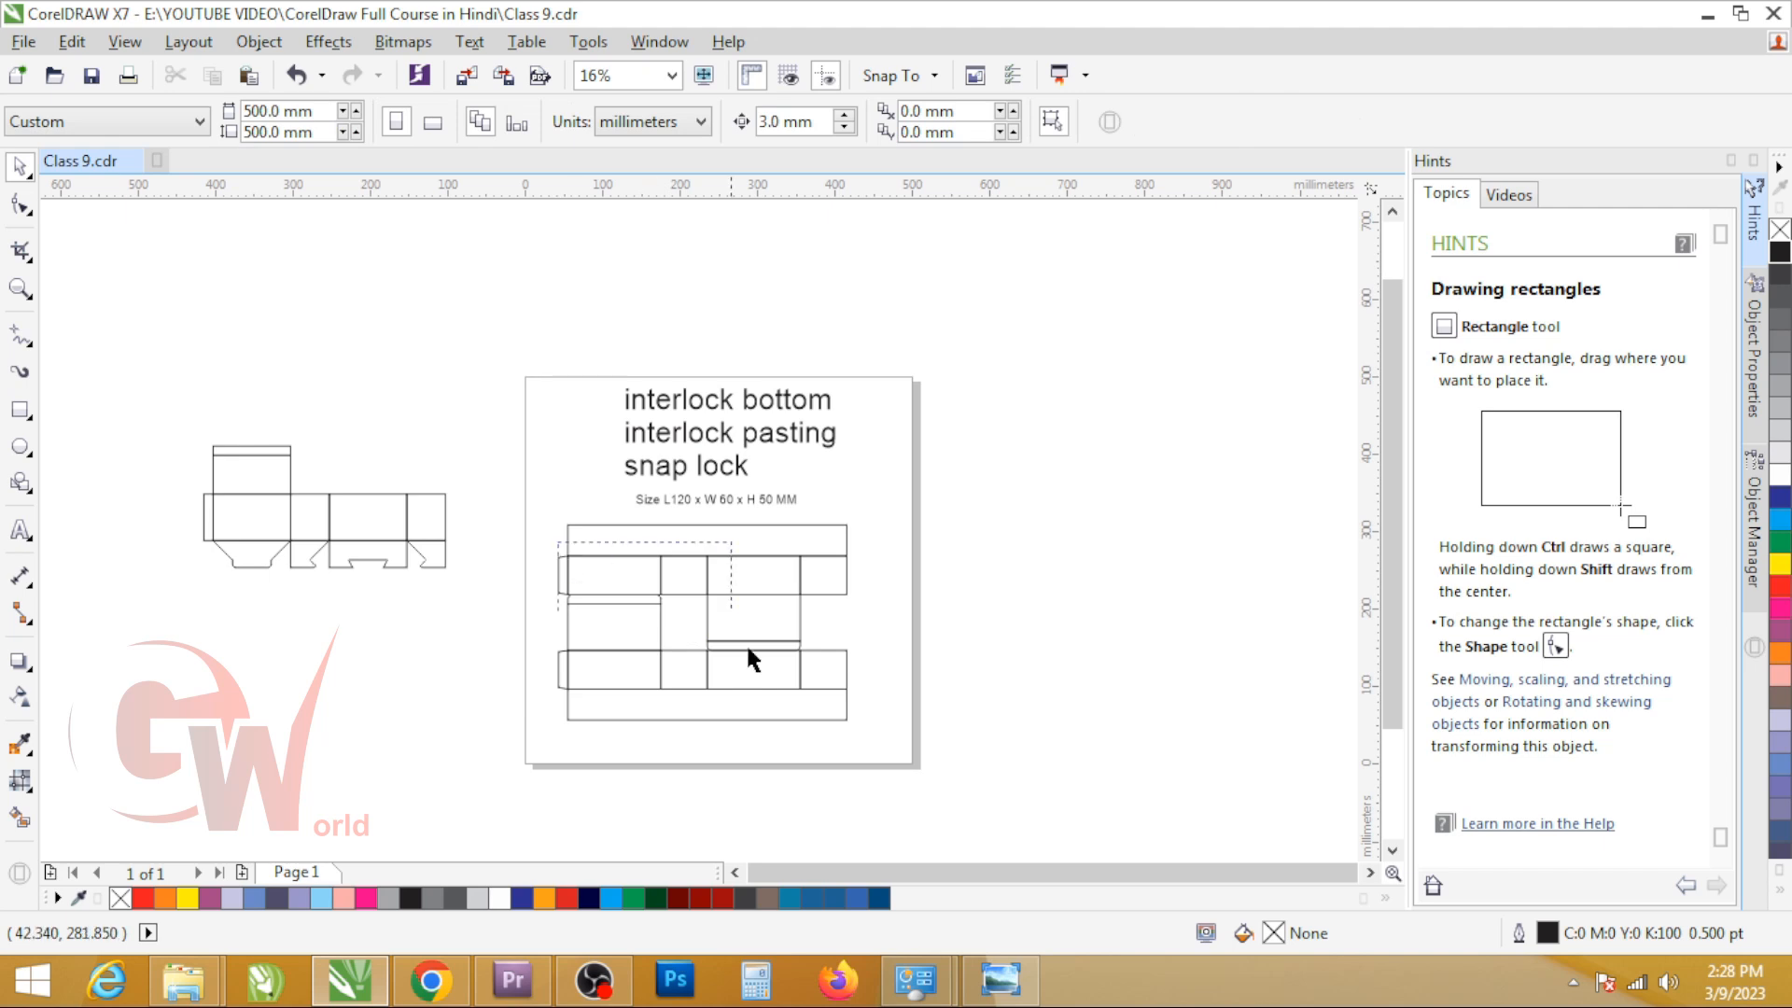
left_click_drag(746, 644, 978, 762)
key("ctrl+z")
key("ctrl+z")
key("ctrl+z")
key("ctrl+z")
key("ctrl+z")
key("ctrl+z")
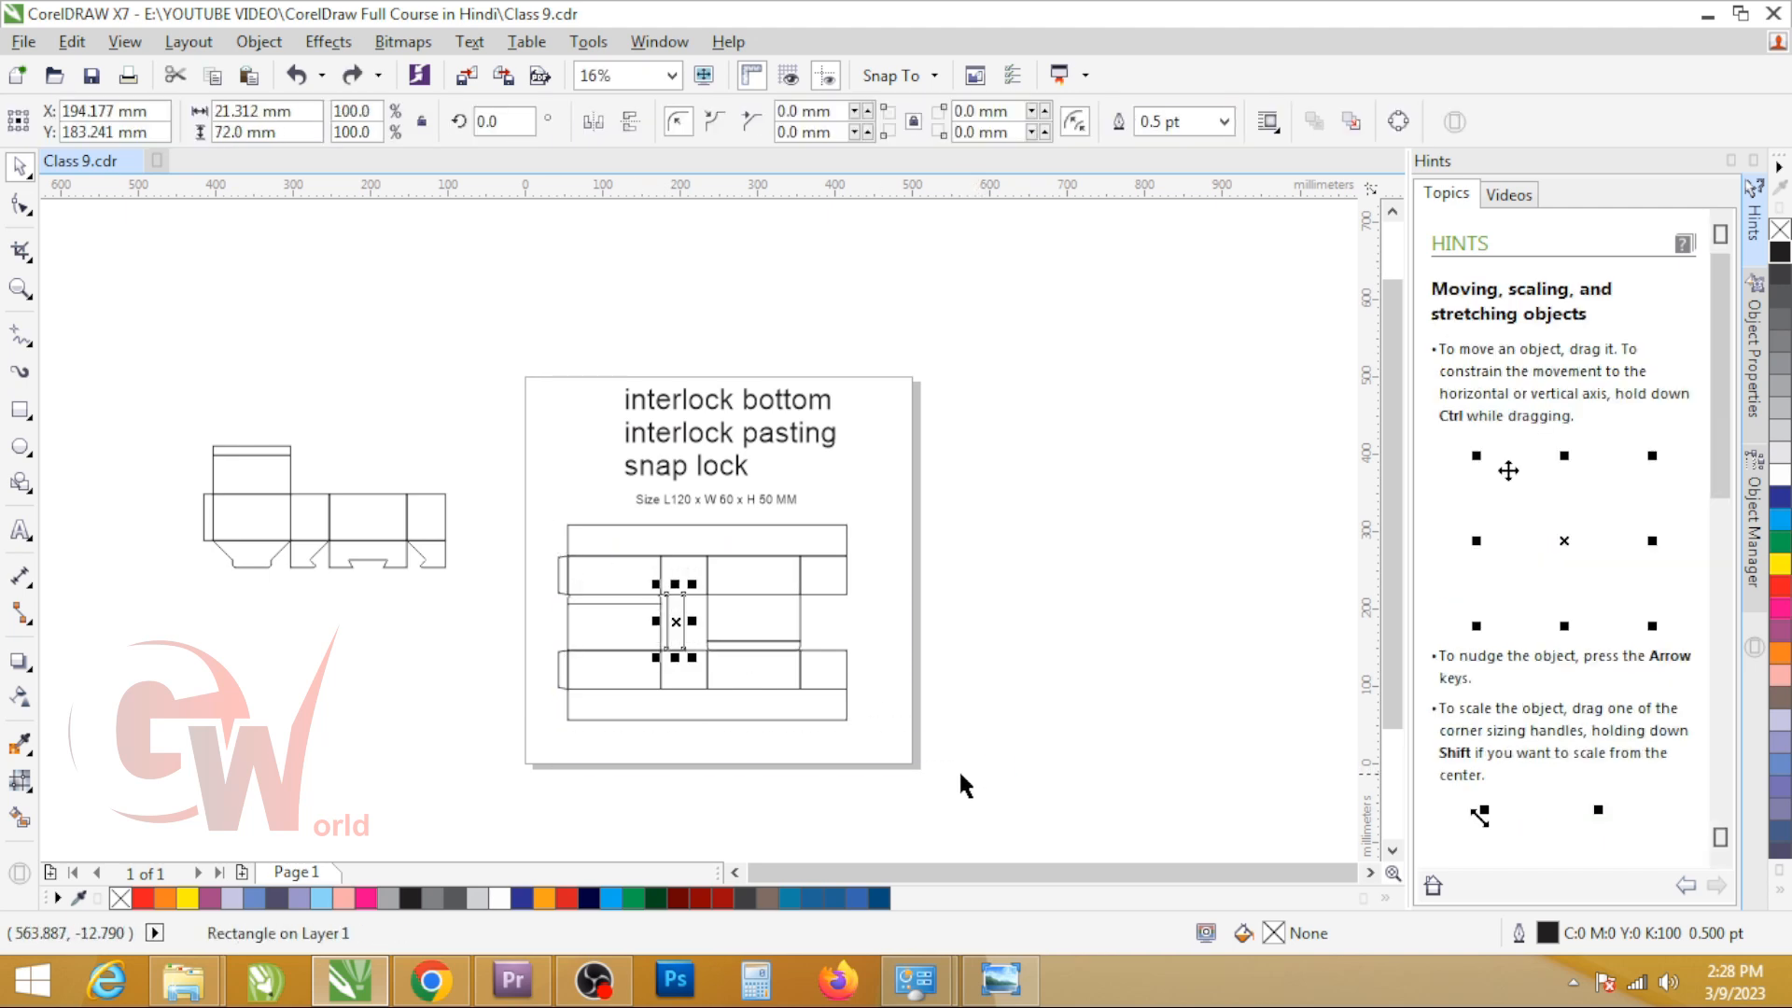
key("ctrl+z")
key("ctrl+z")
key("ctrl+z")
key("ctrl+z")
key("ctrl+z")
key("ctrl+z")
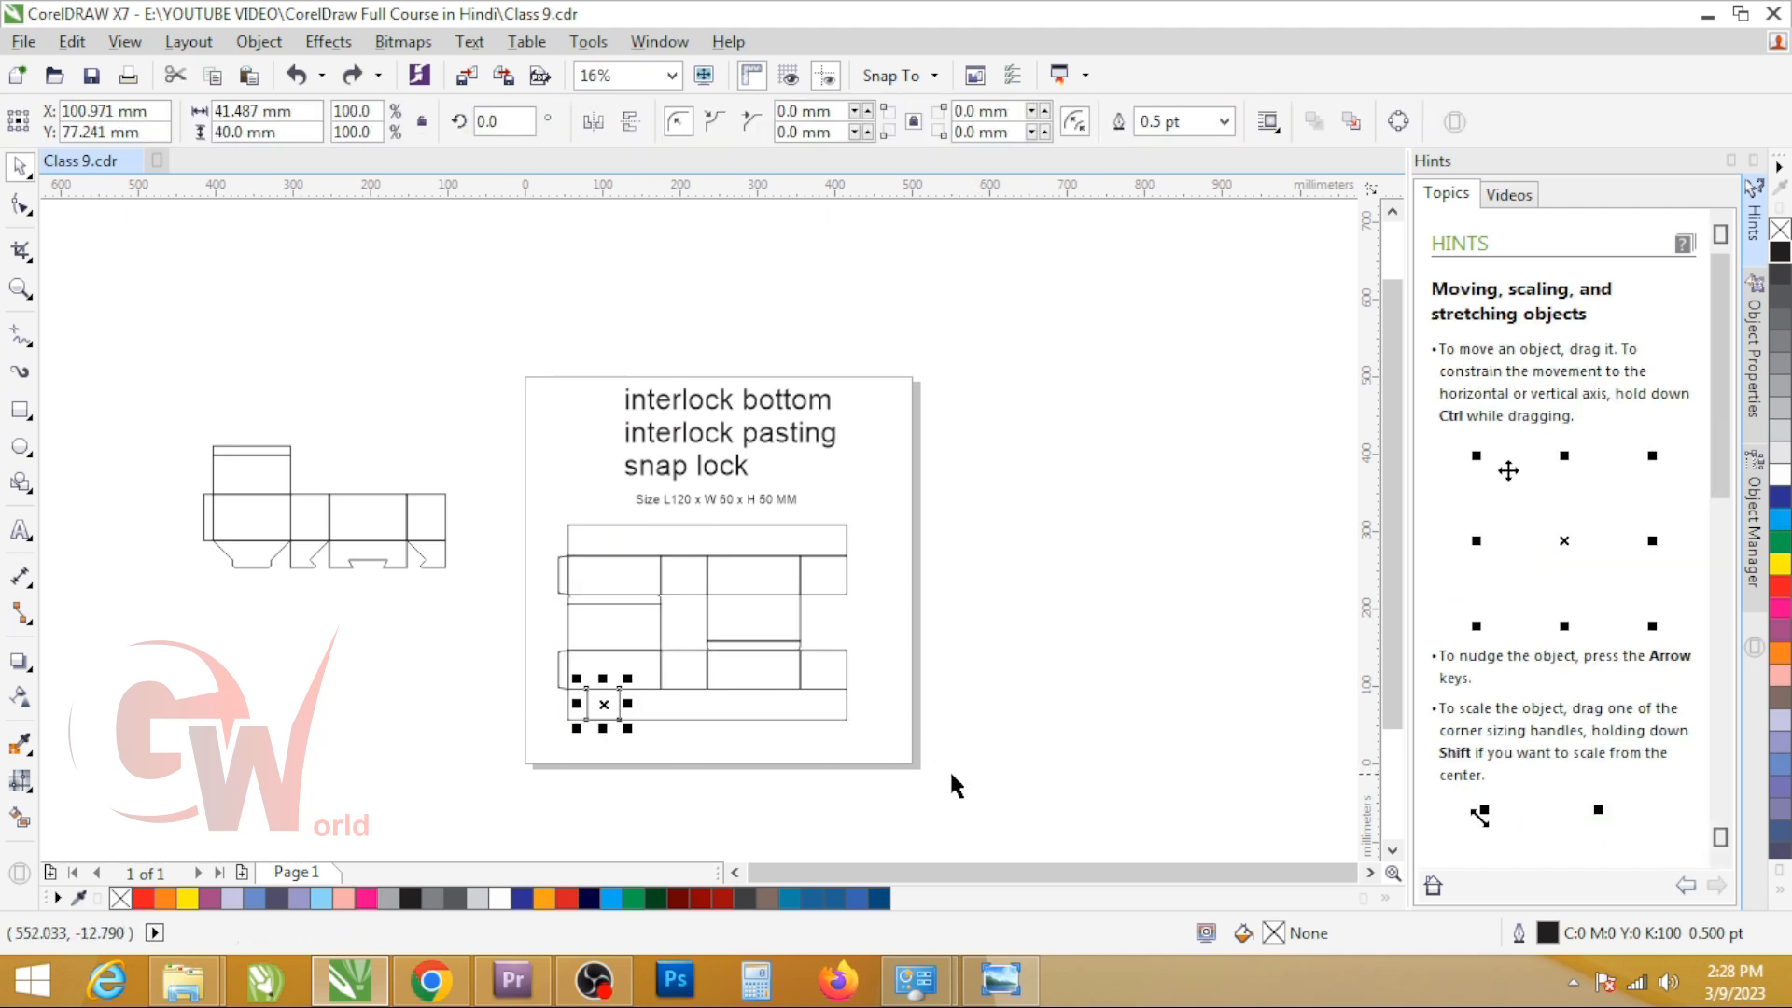
key("ctrl+z")
key("ctrl+z")
key("ctrl+z")
key("ctrl+z")
key("ctrl+z")
key("ctrl+z")
key("ctrl+z")
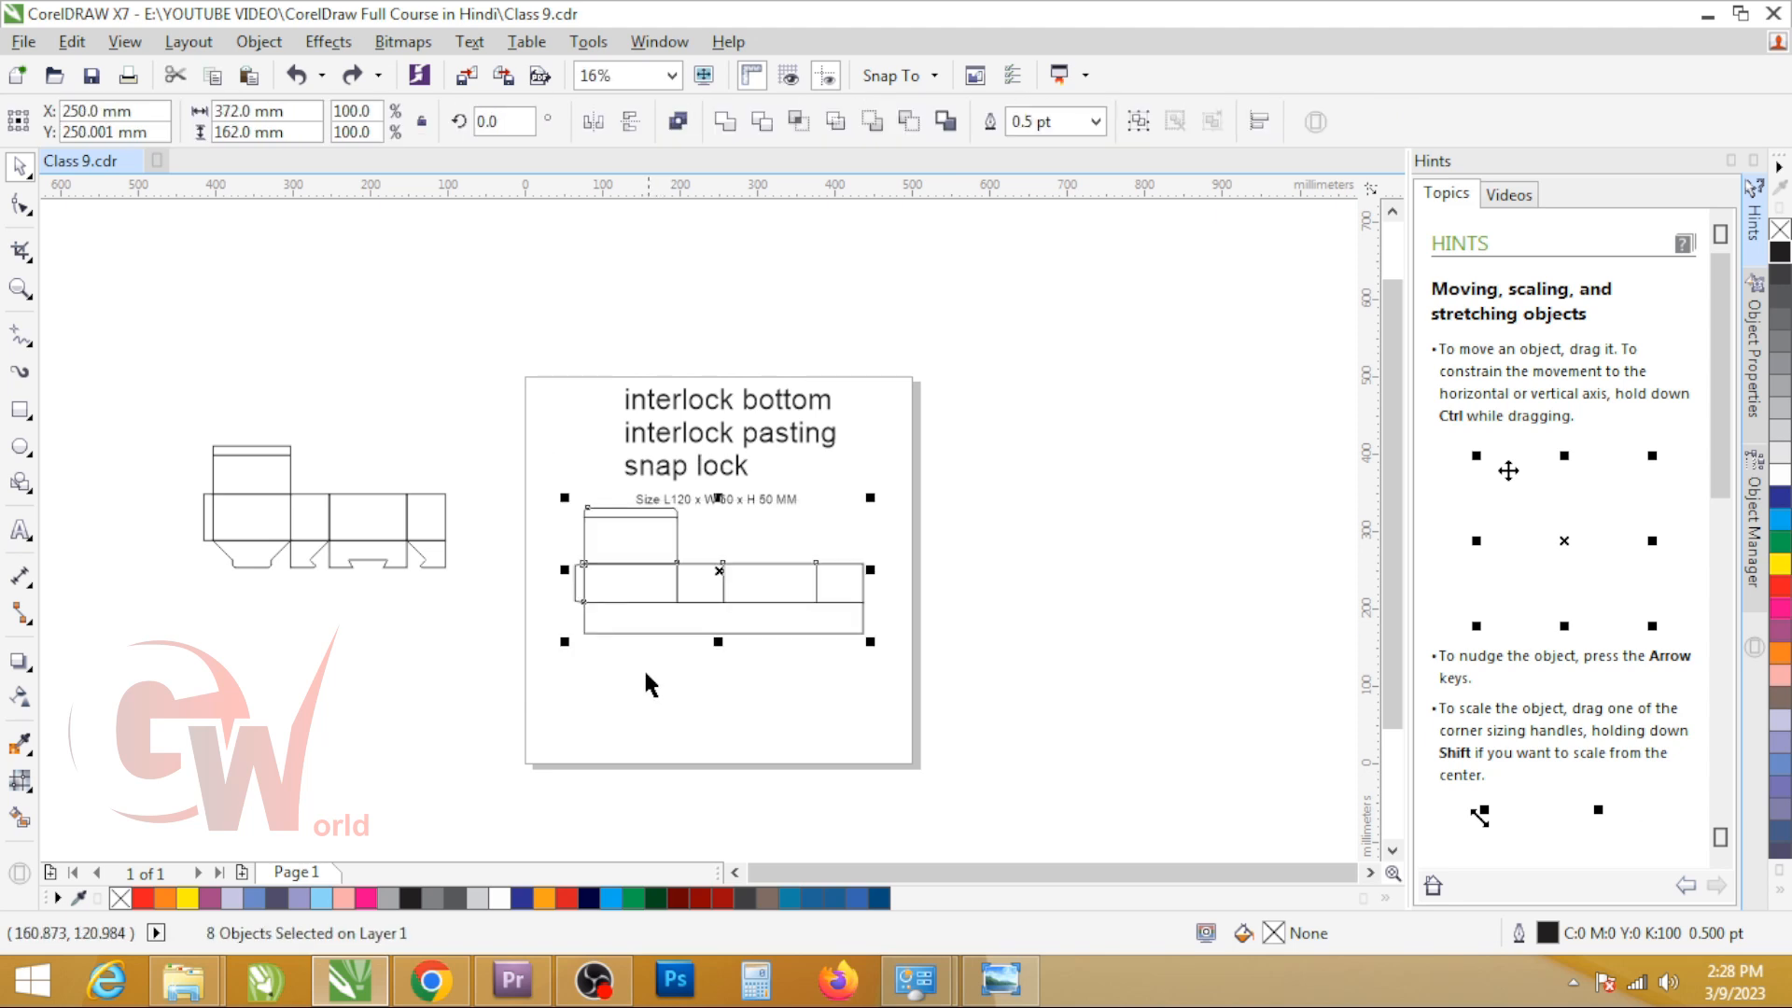
Step: Group the simplified layout and move it about 40 mm lower on the page
key("ctrl+g")
scroll(581, 683, "up", 2)
scroll(900, 674, "up", 4)
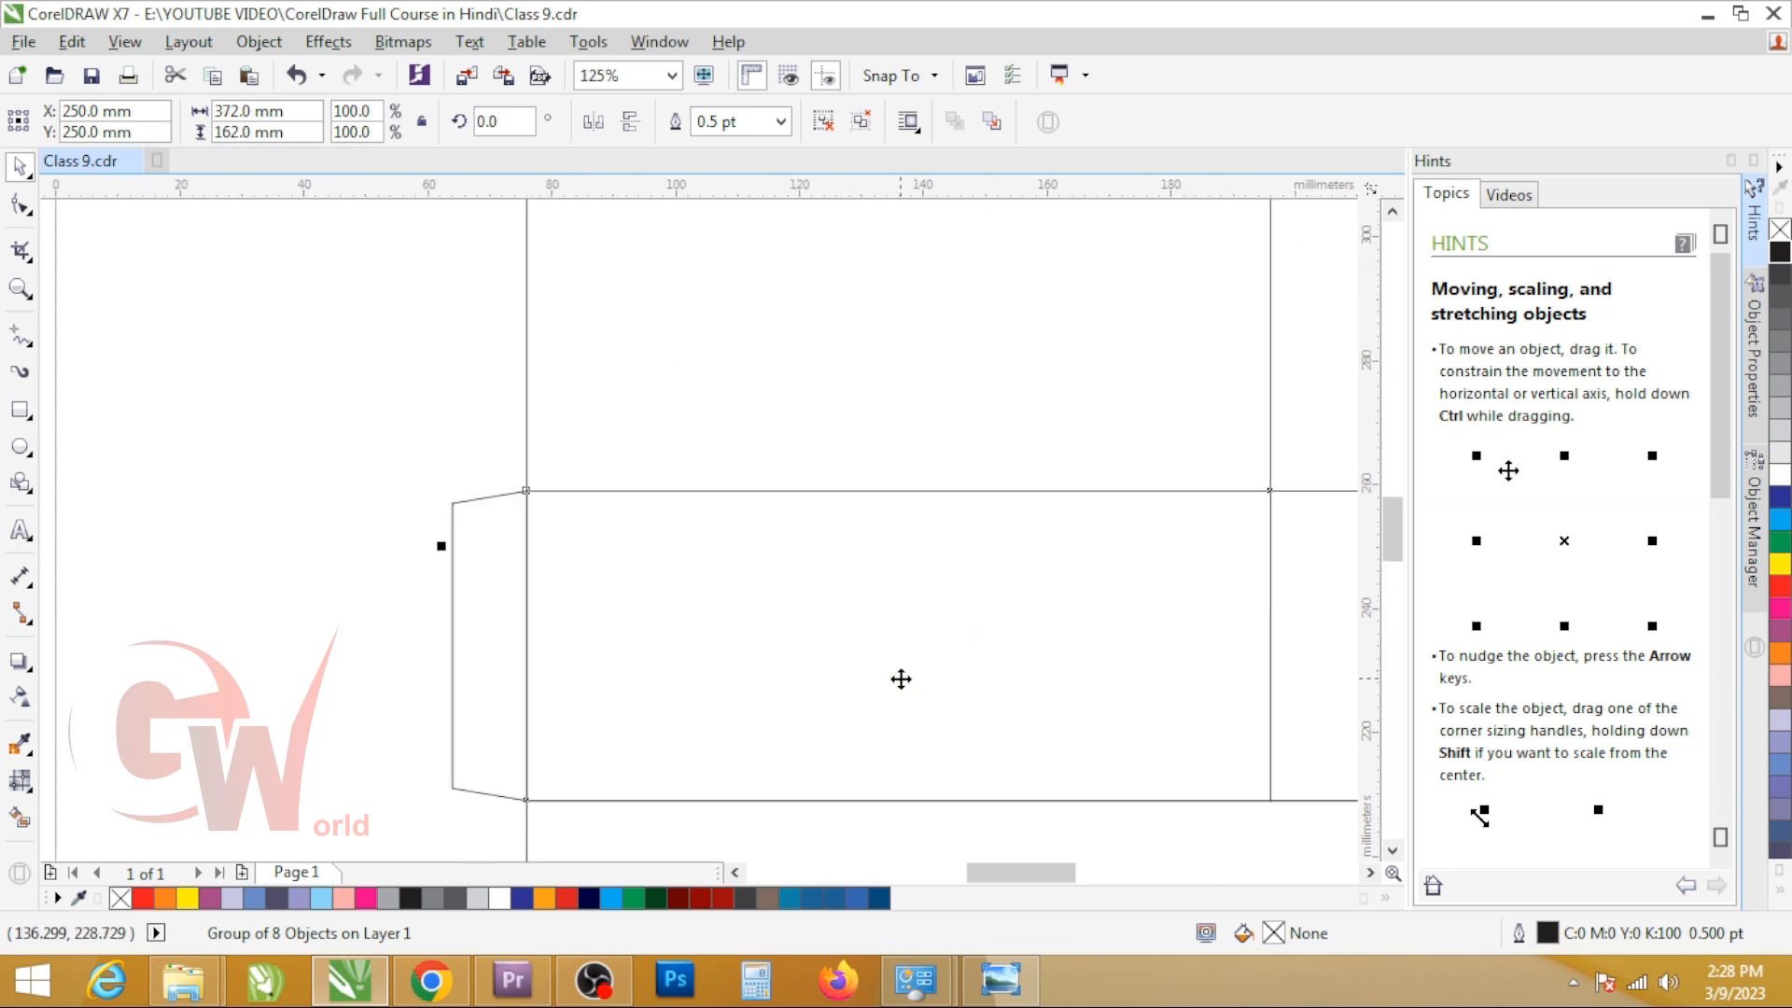
scroll(504, 509, "down", 4)
scroll(620, 523, "up", 2)
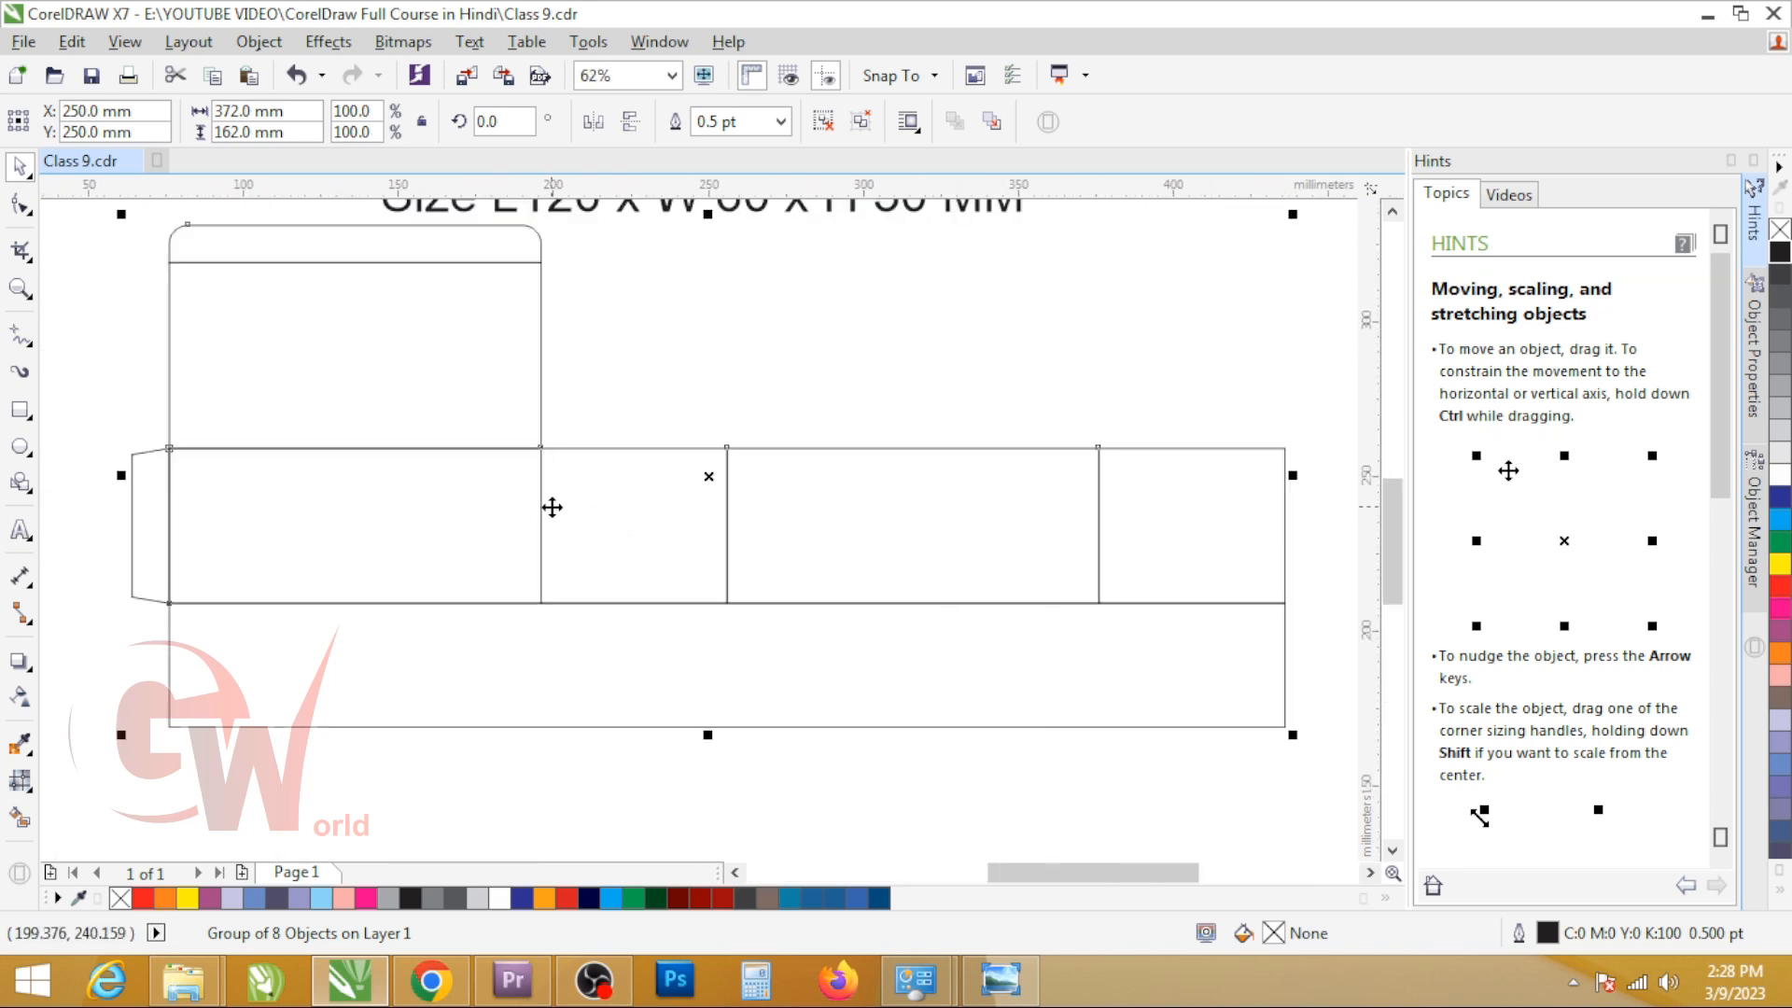
left_click_drag(551, 504, 535, 631)
left_click(624, 515)
left_click(588, 630)
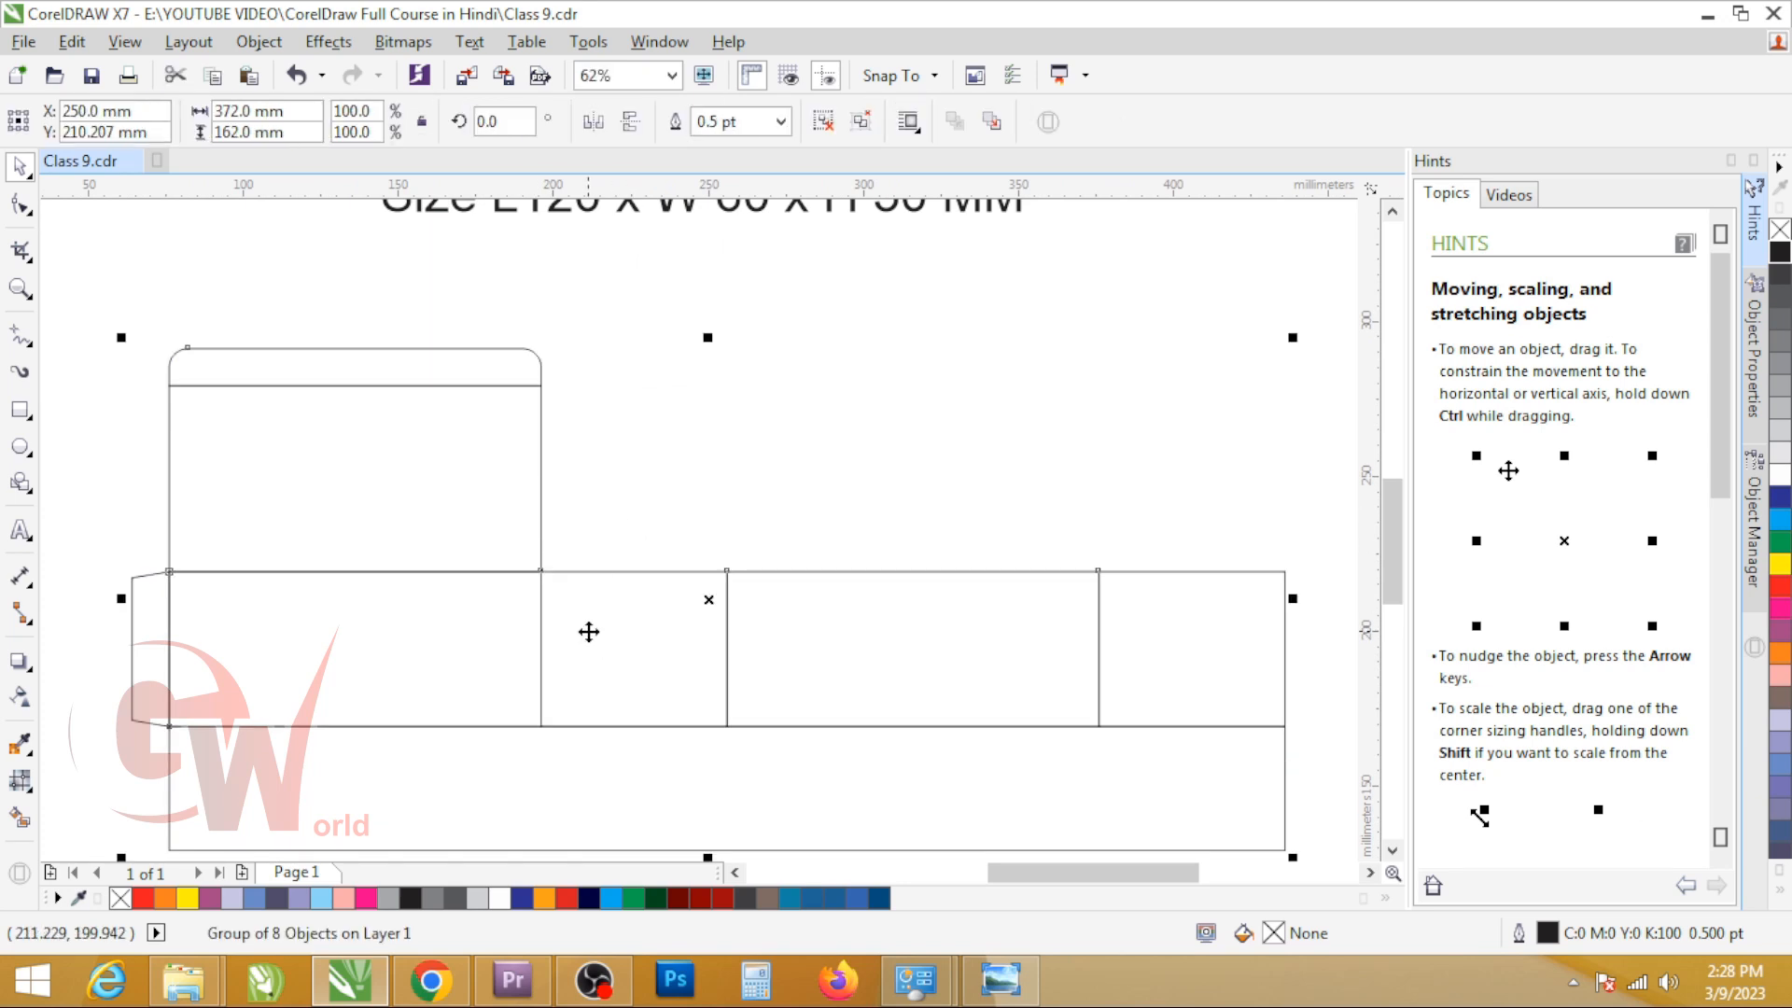
scroll(588, 631, "down", 2)
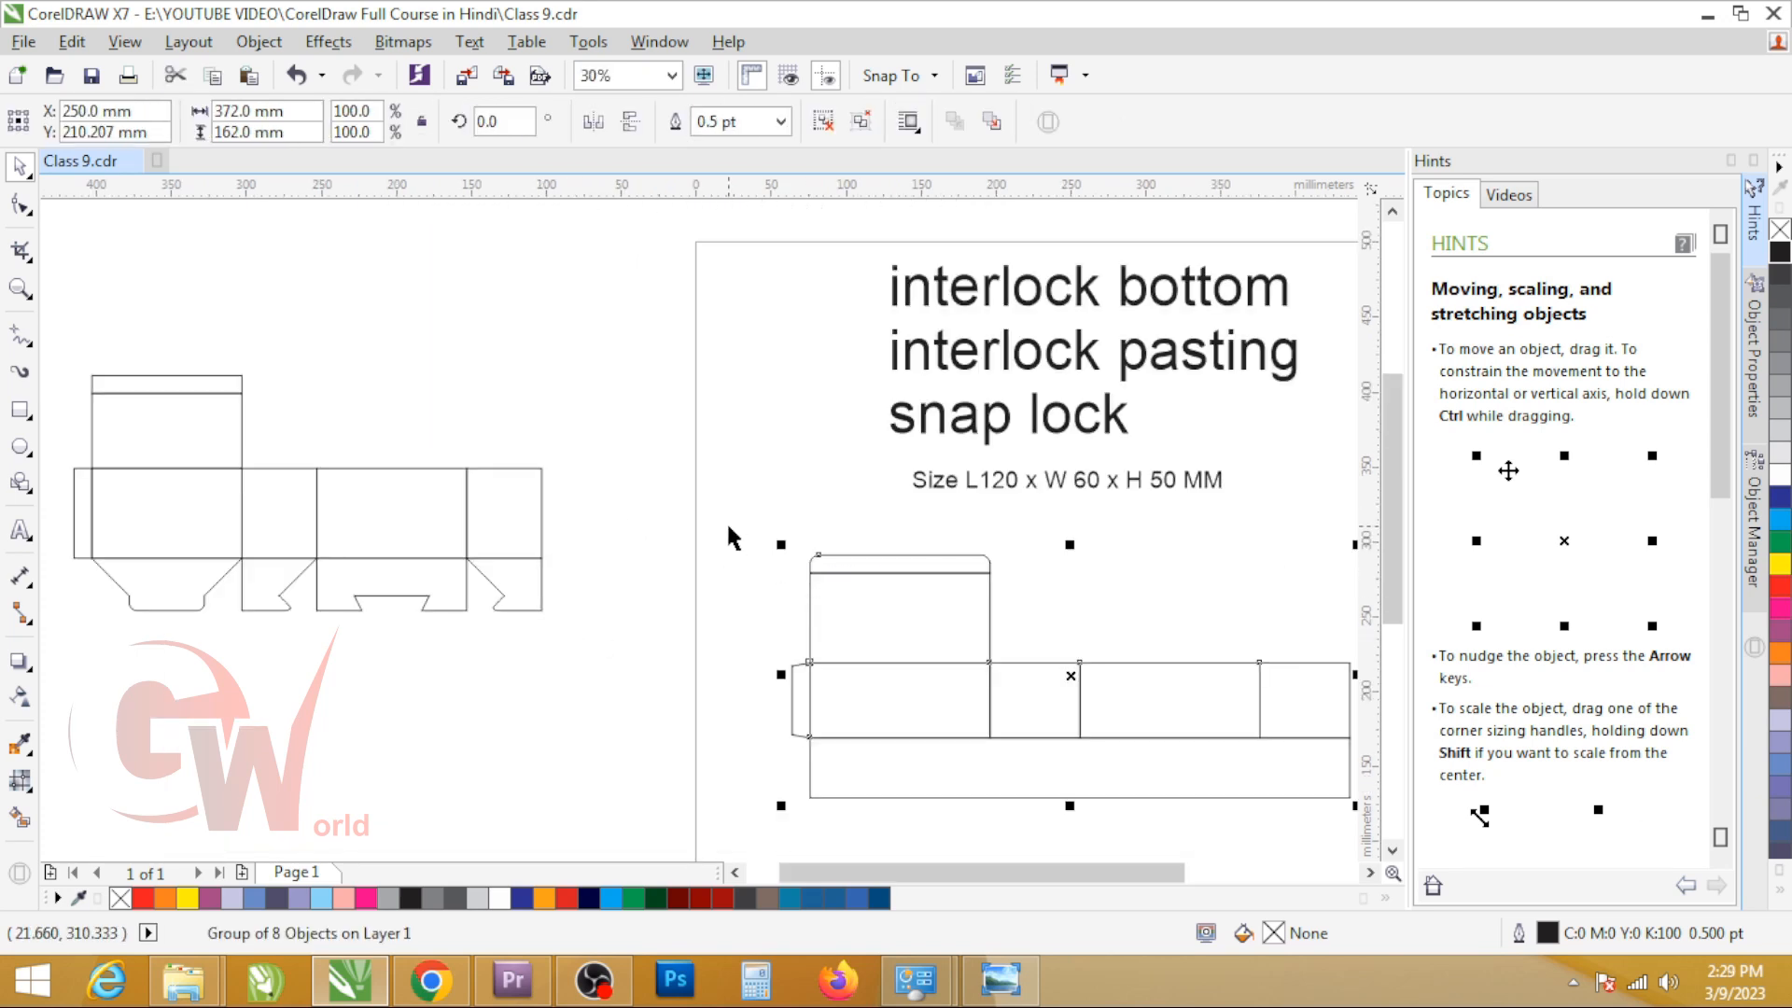
left_click_drag(728, 526, 1480, 854)
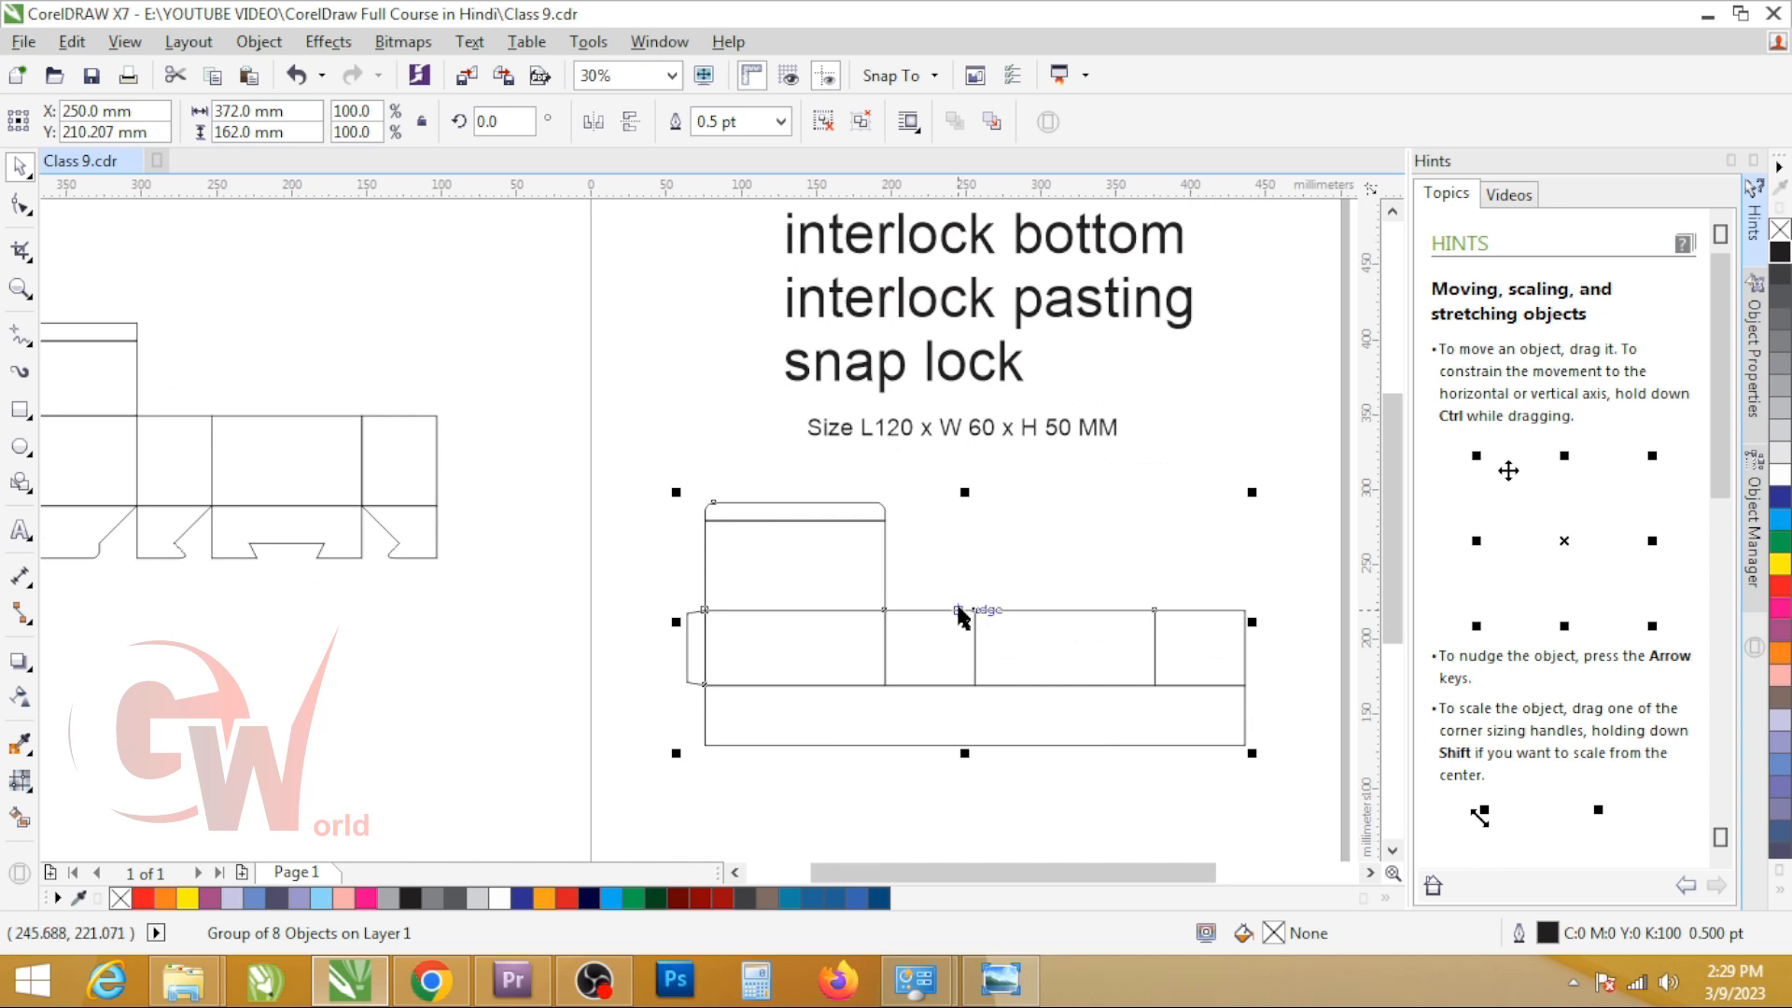
key("alt+Left")
key("alt+Up")
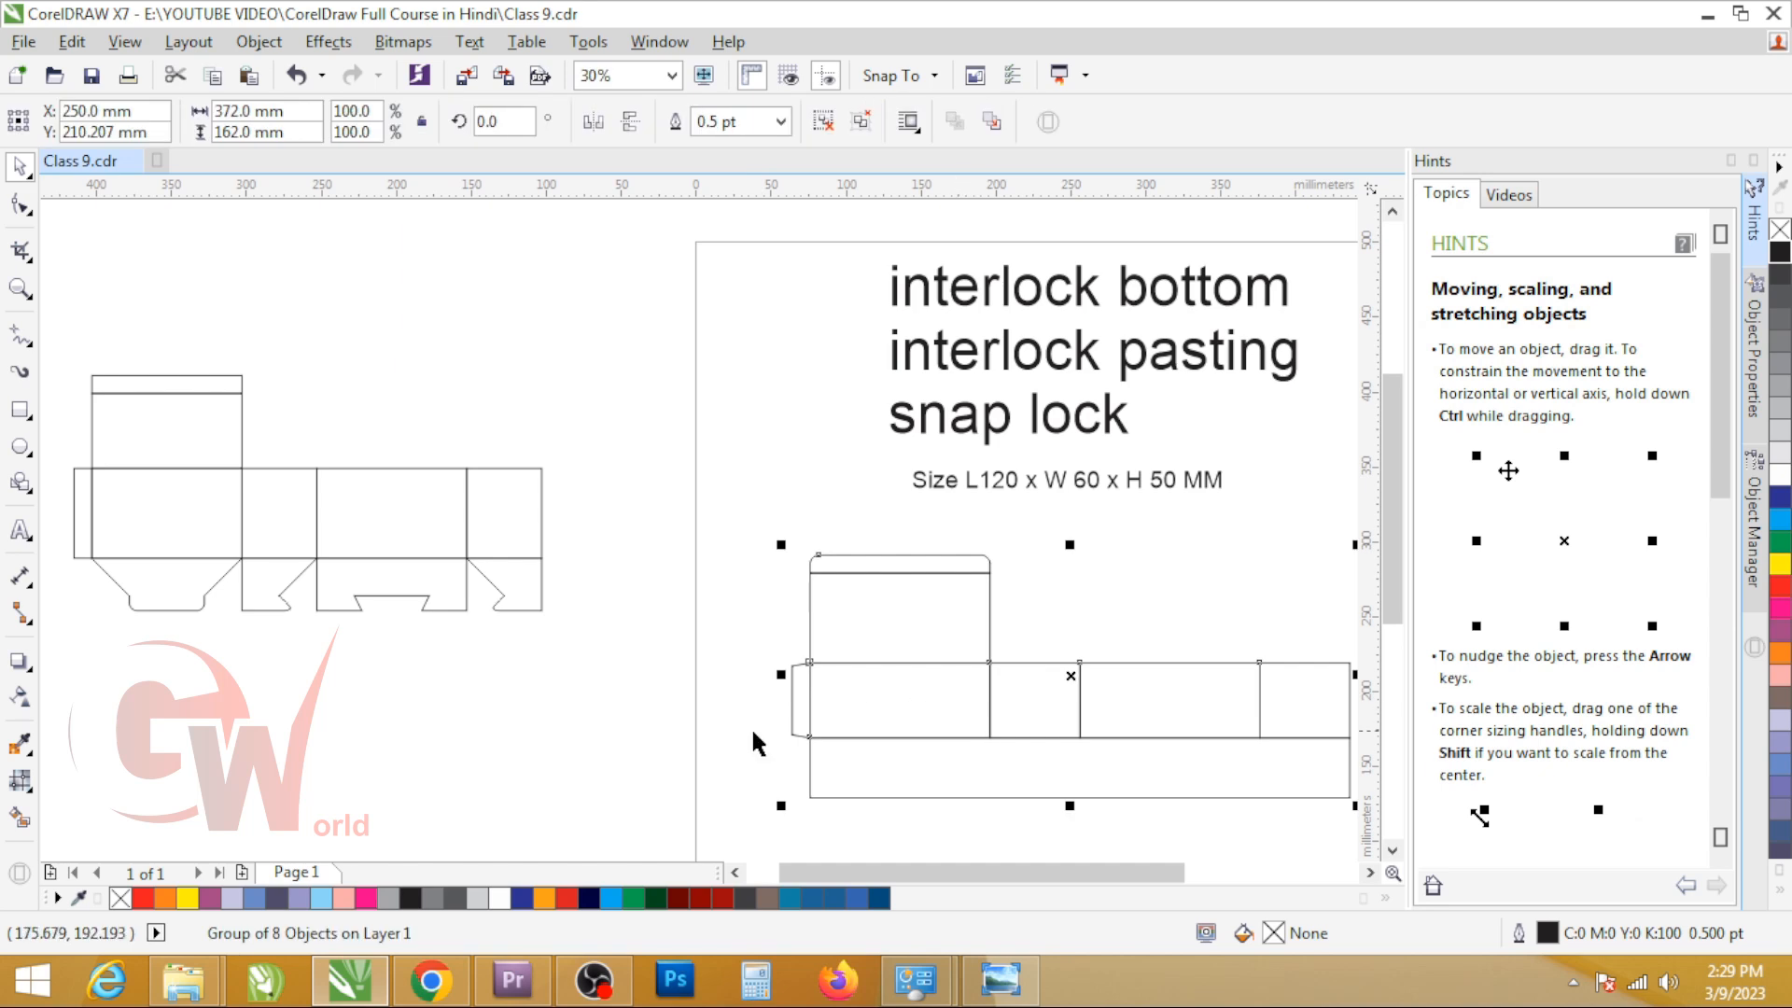
left_click(1004, 484)
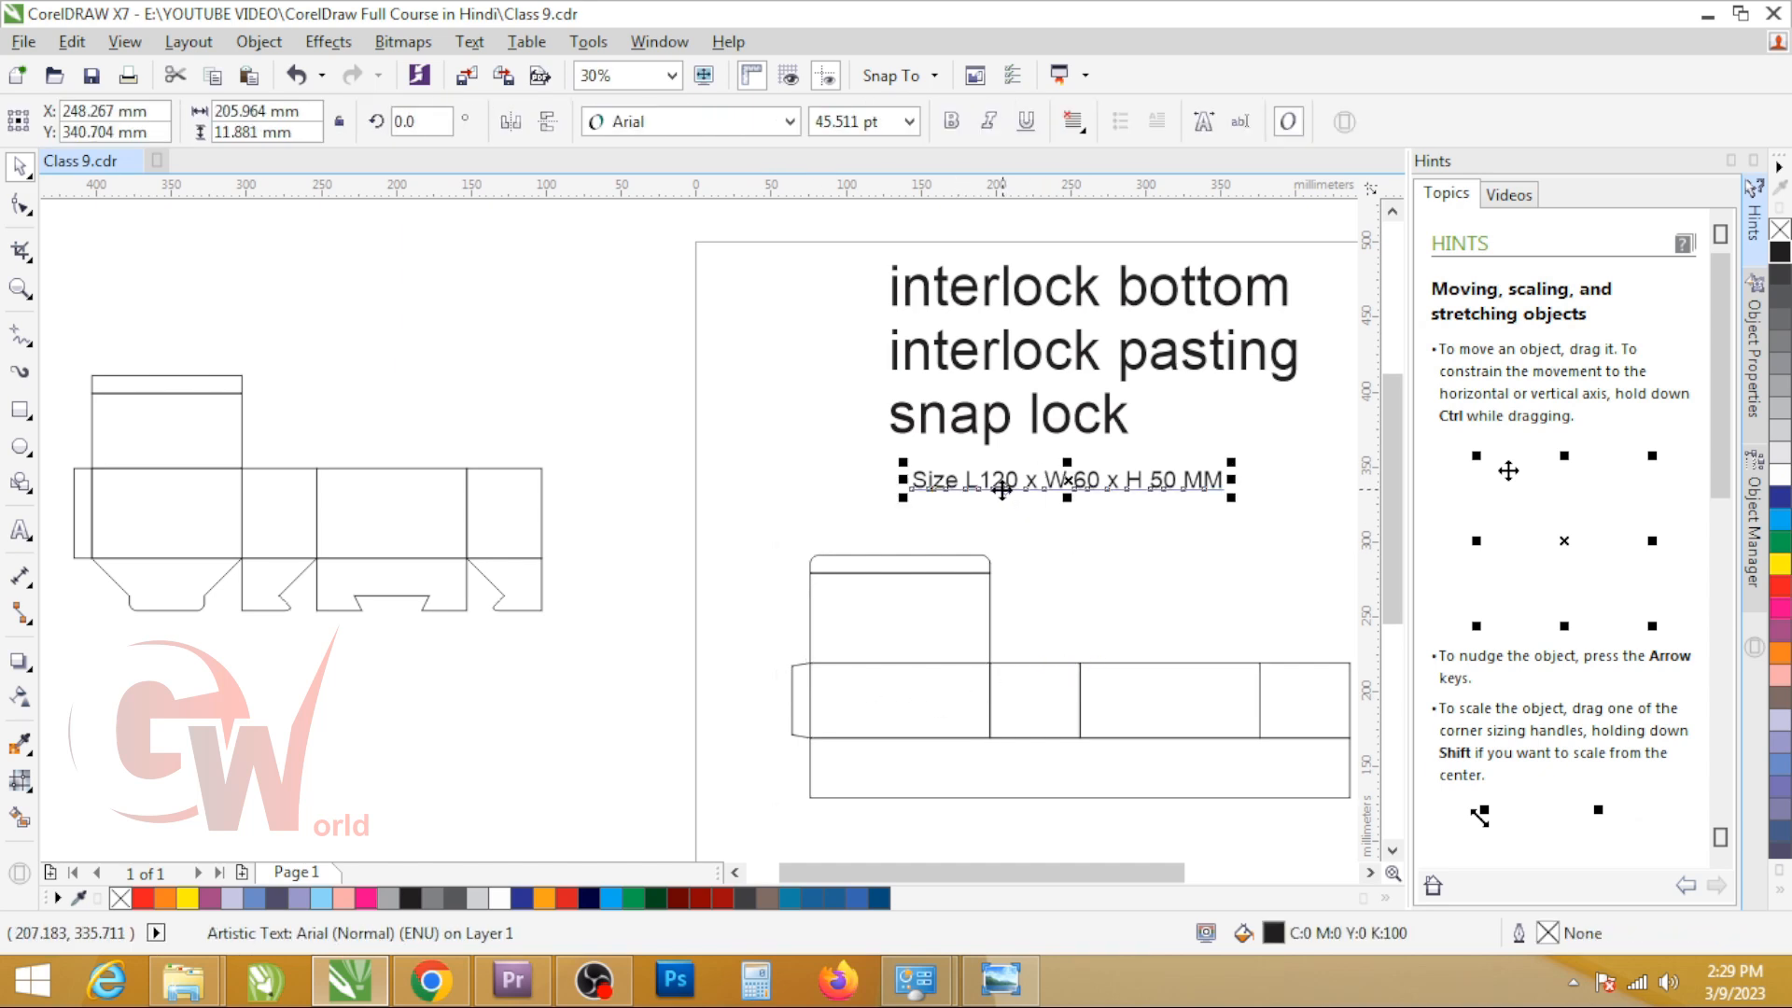
left_click(982, 429)
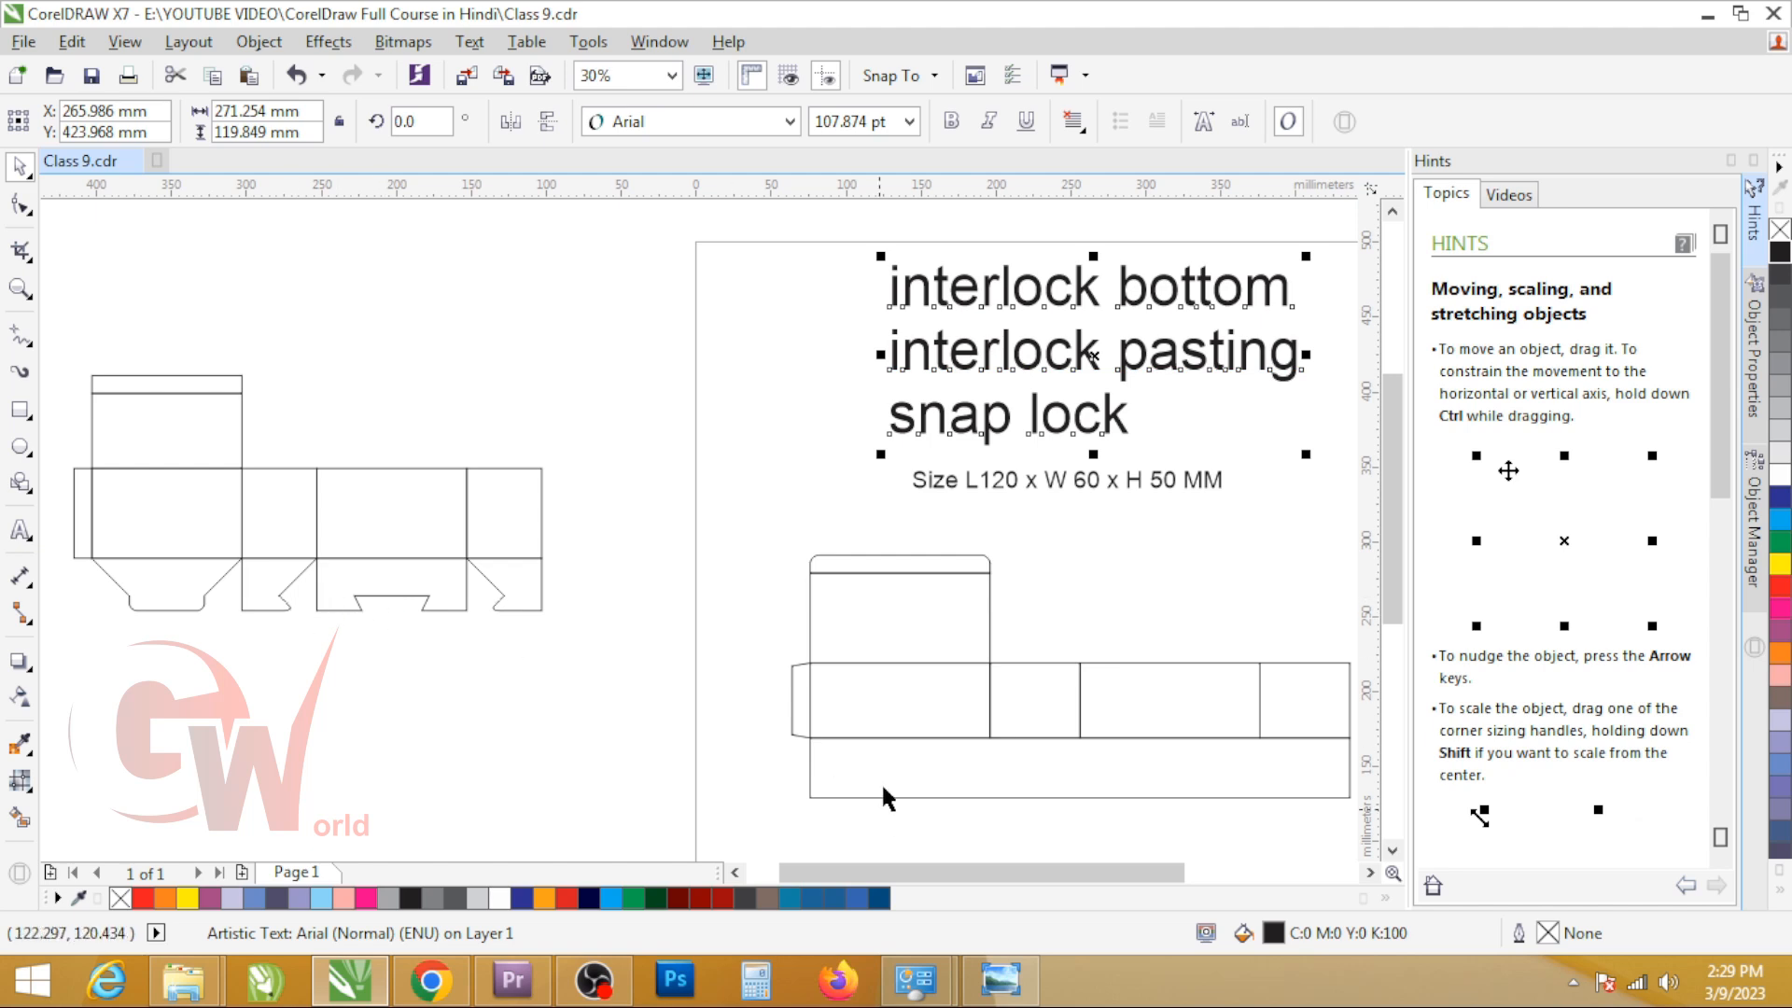
Step: Undo the simplification edits back to the full grouped dieline with interlocking bottom flaps and dust flaps
left_click(877, 754)
key("ctrl+z")
key("ctrl+z")
key("ctrl+z")
key("ctrl+z")
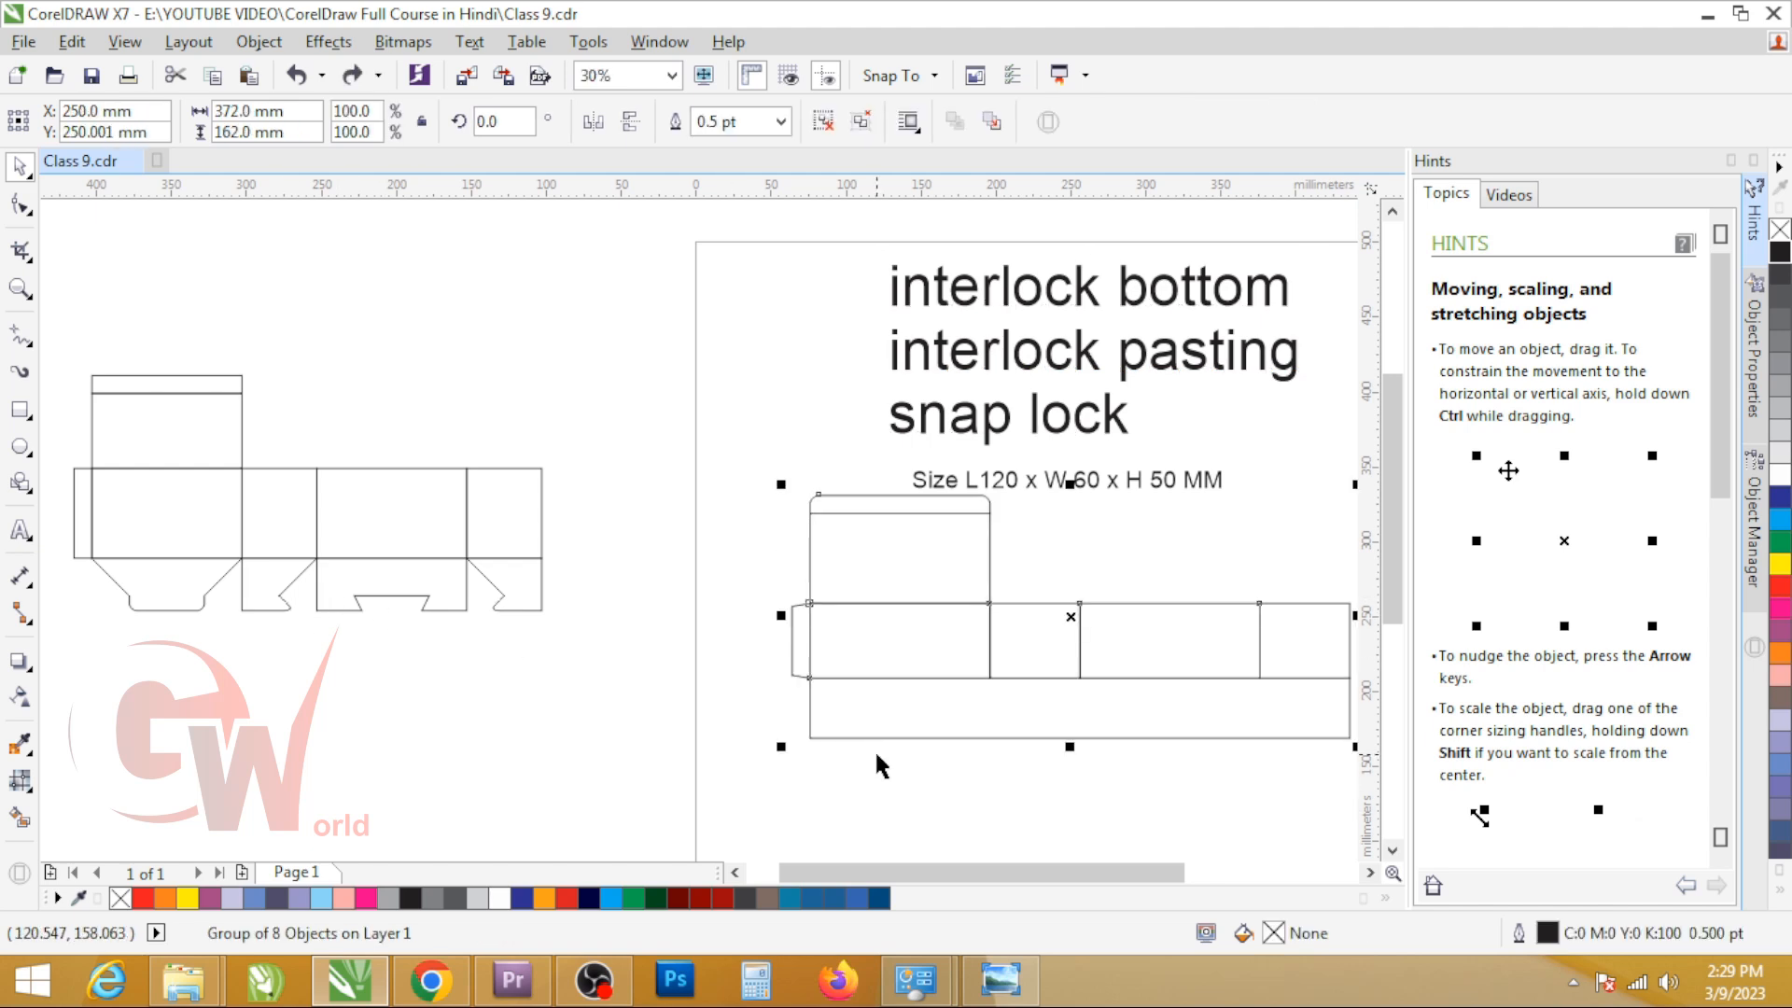
scroll(970, 727, "up", 4)
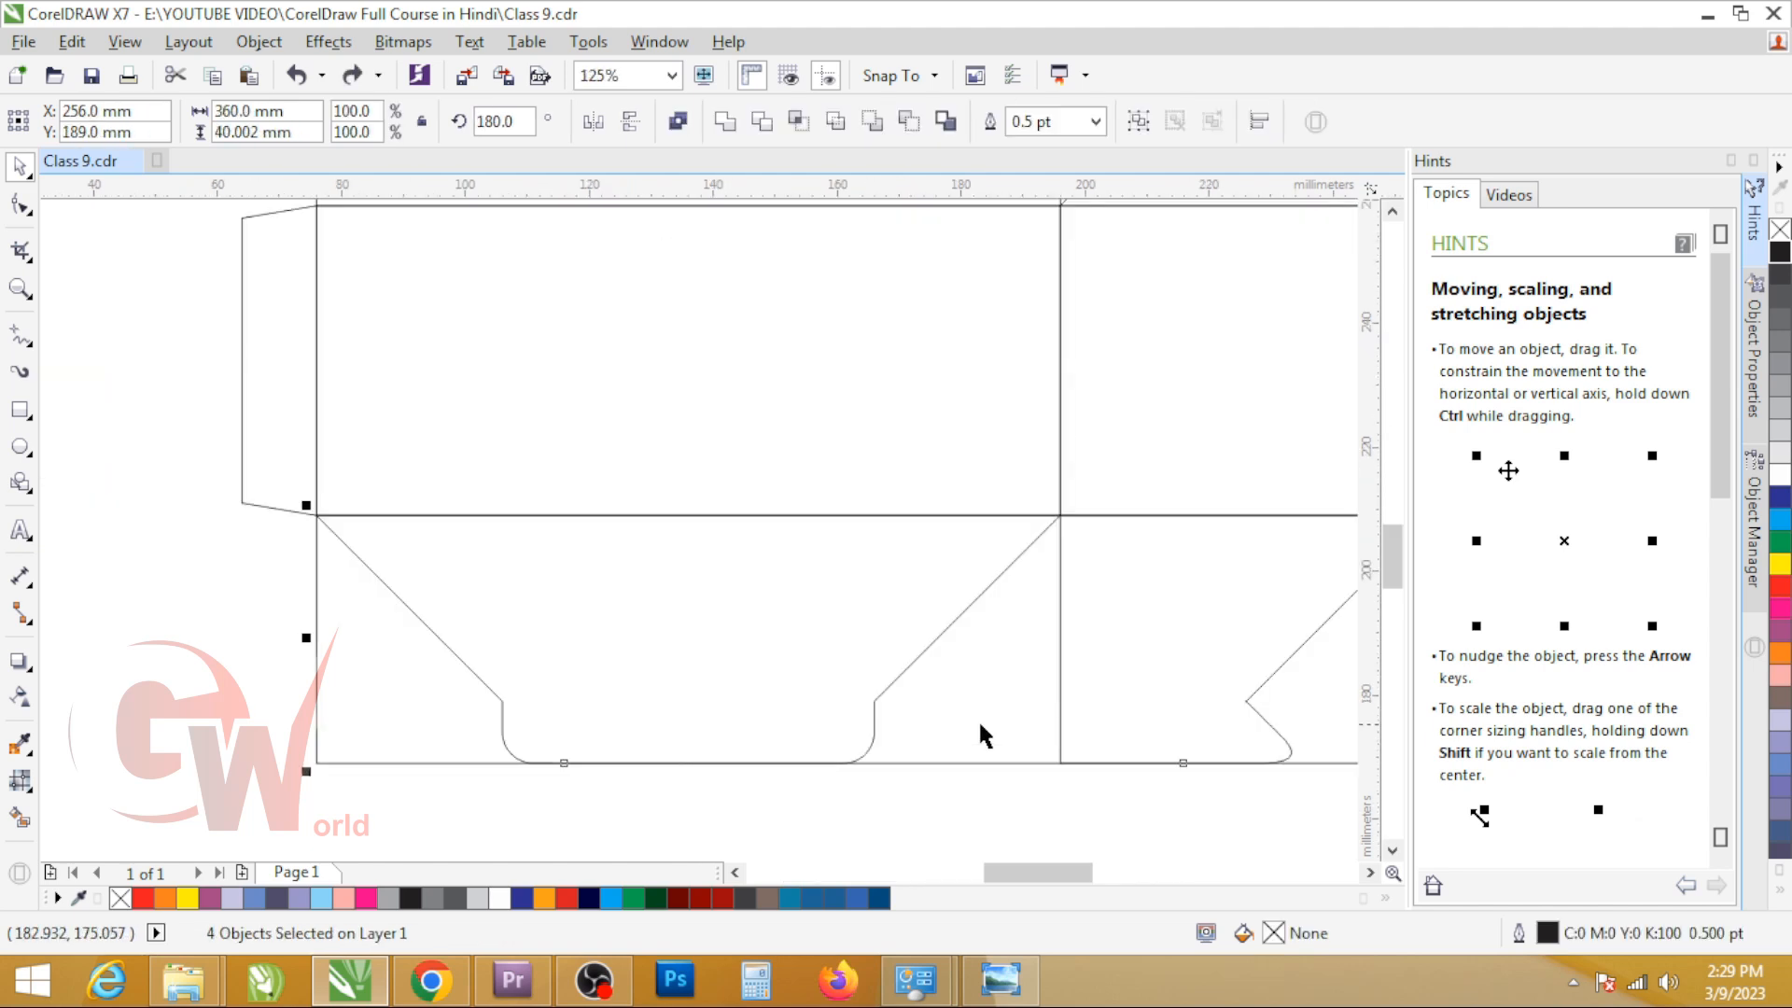
scroll(720, 662, "down", 4)
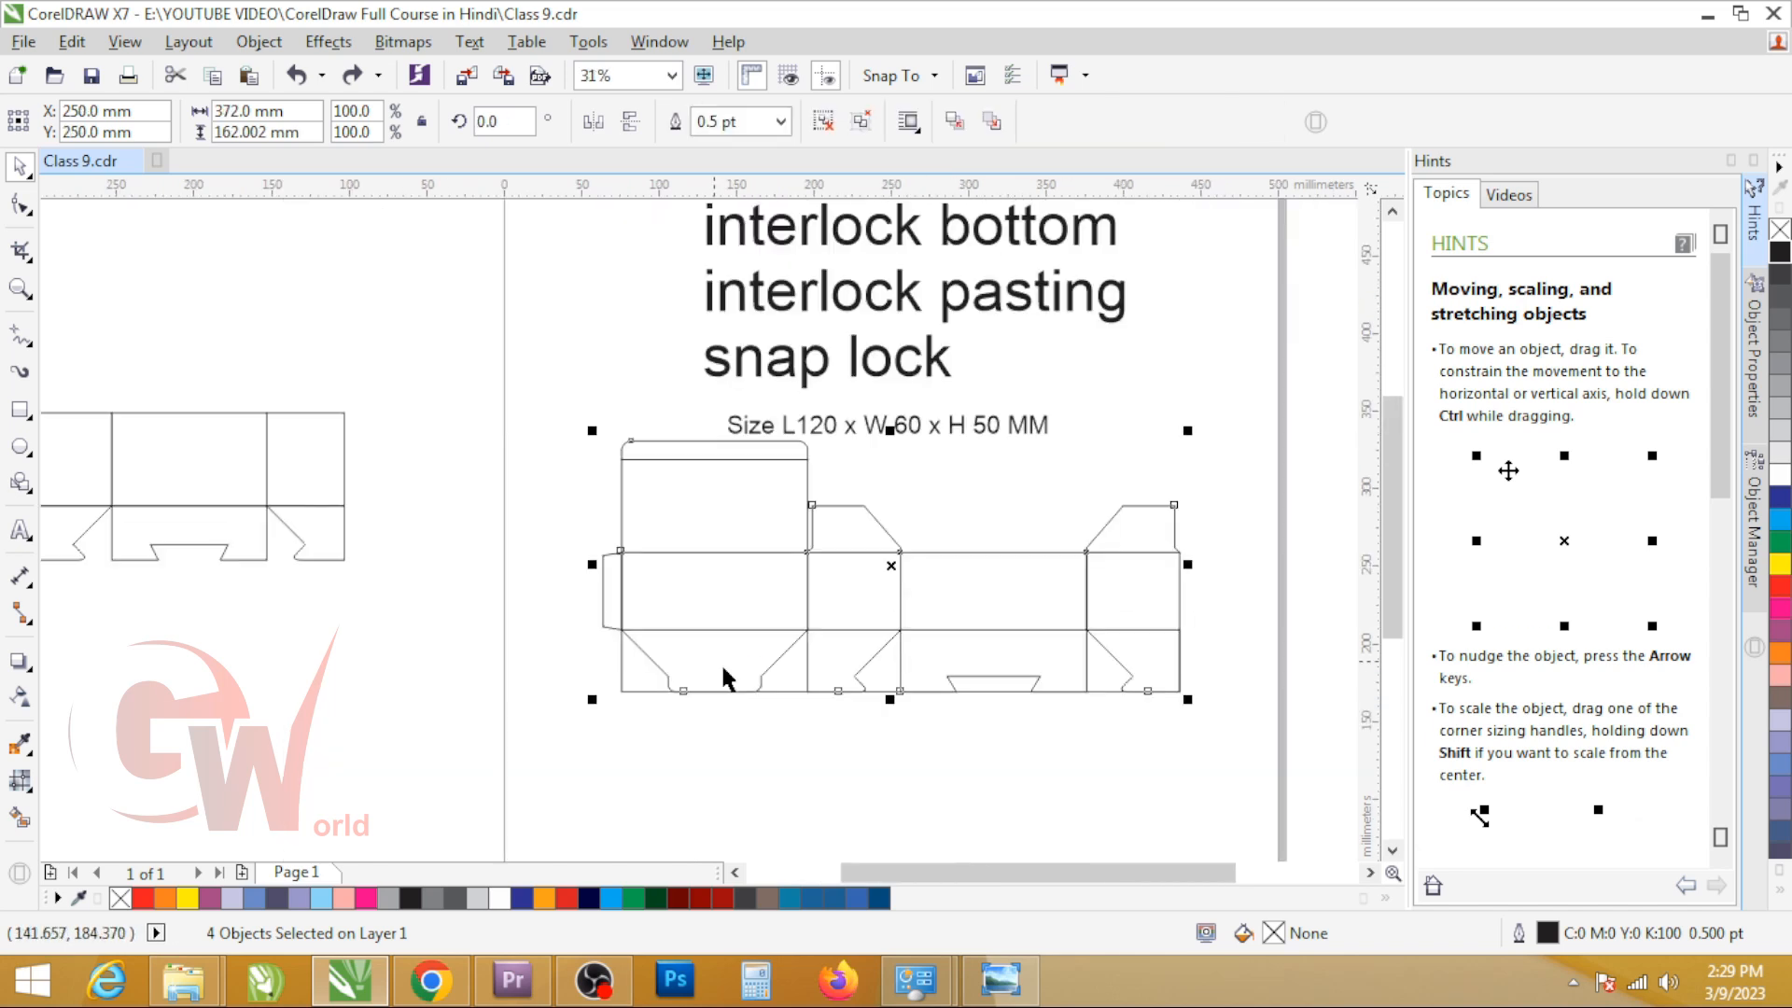
left_click(720, 664)
left_click(692, 663)
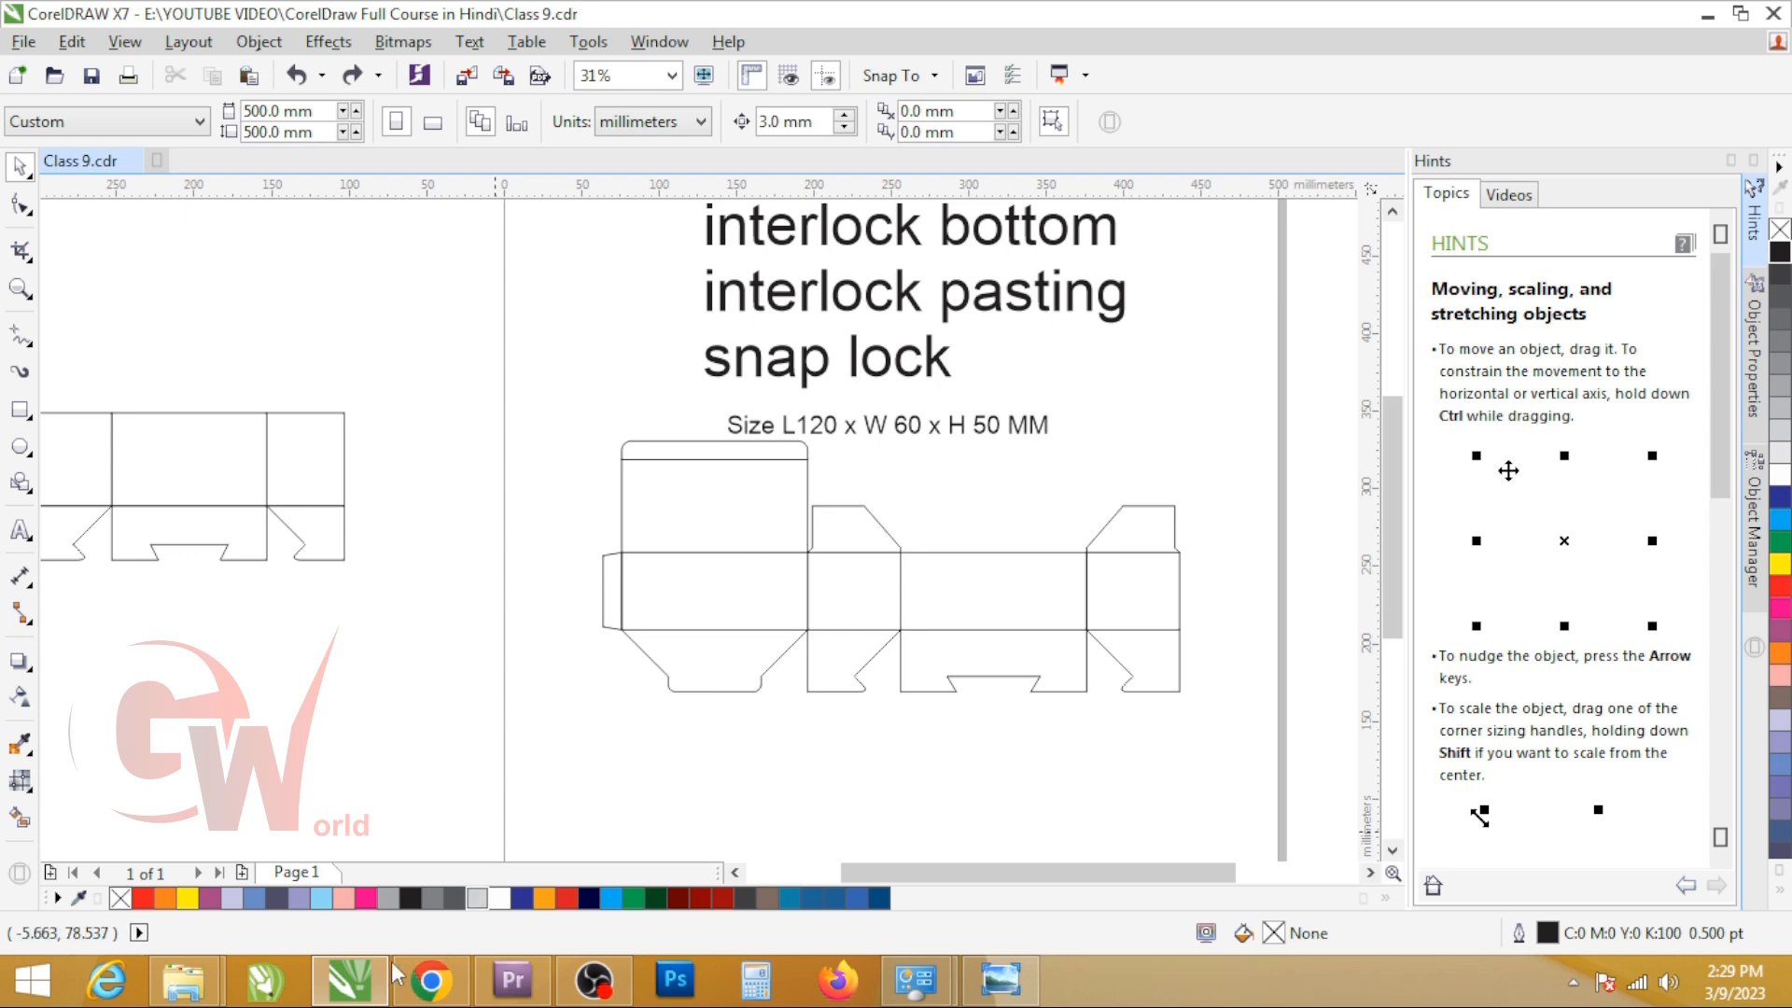
Step: Switch to Chrome, search the YouTube Studio channel for "LOCK" and open the LOCK Bottom Box dieline video's details
left_click(432, 982)
left_click(197, 22)
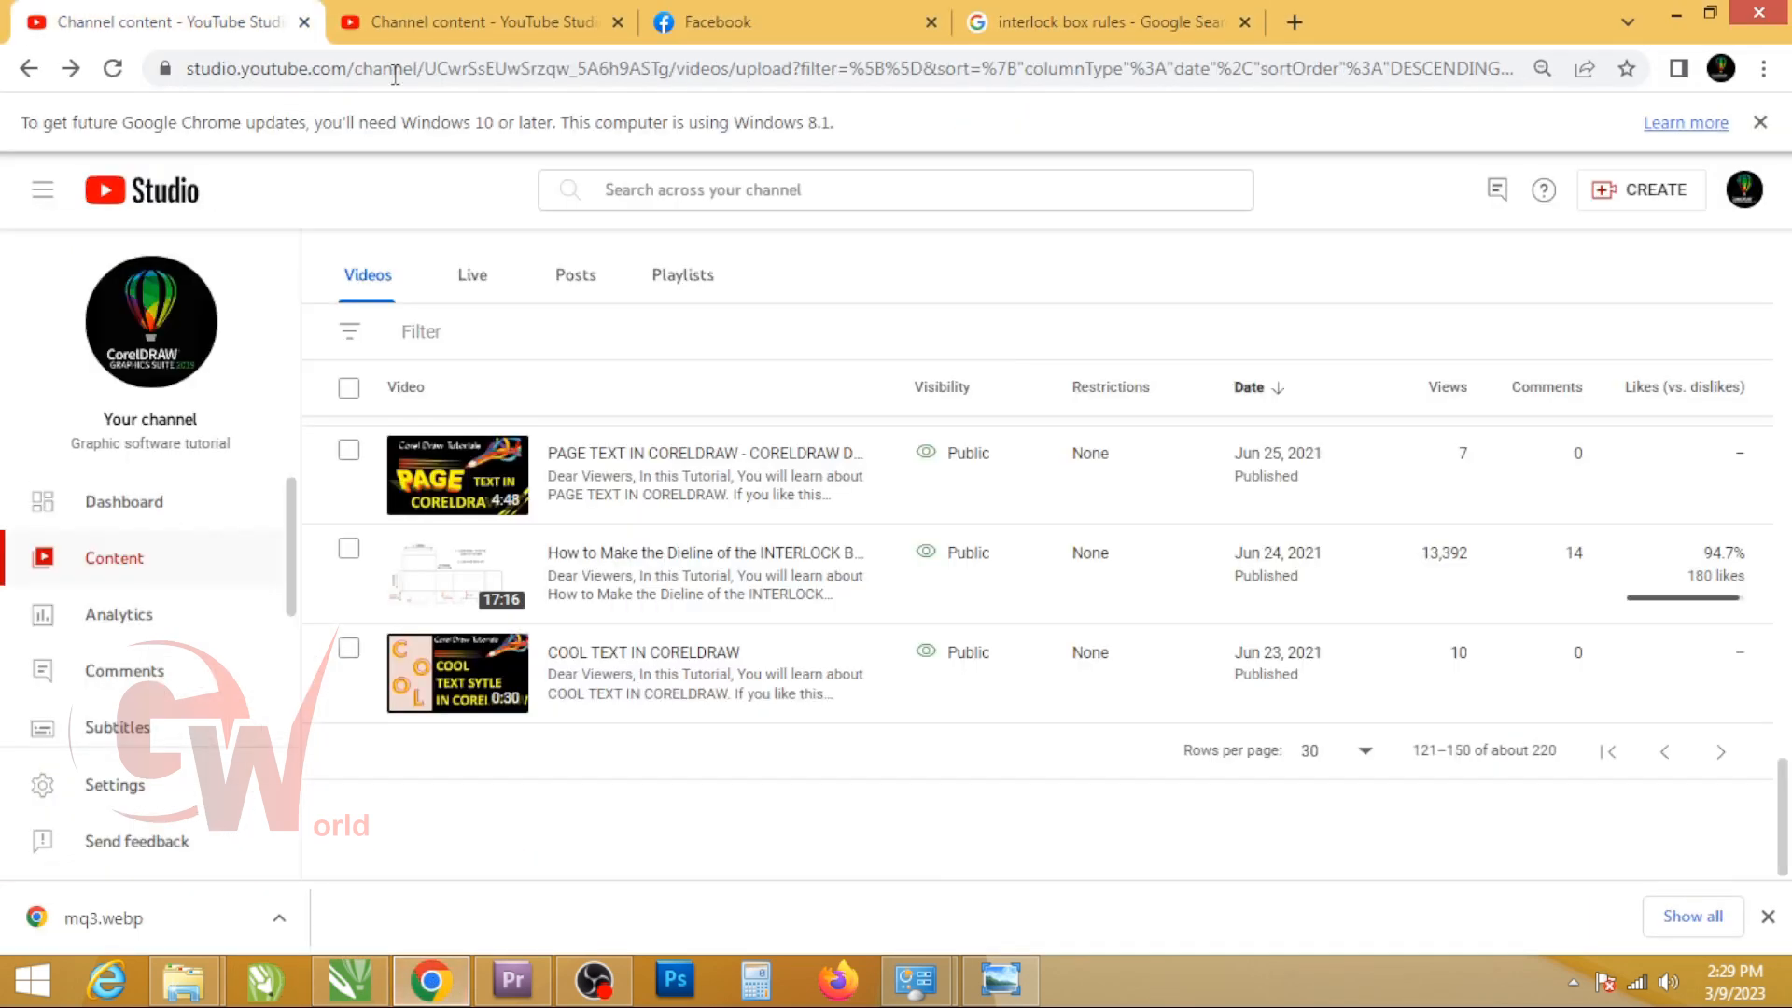
left_click(733, 206)
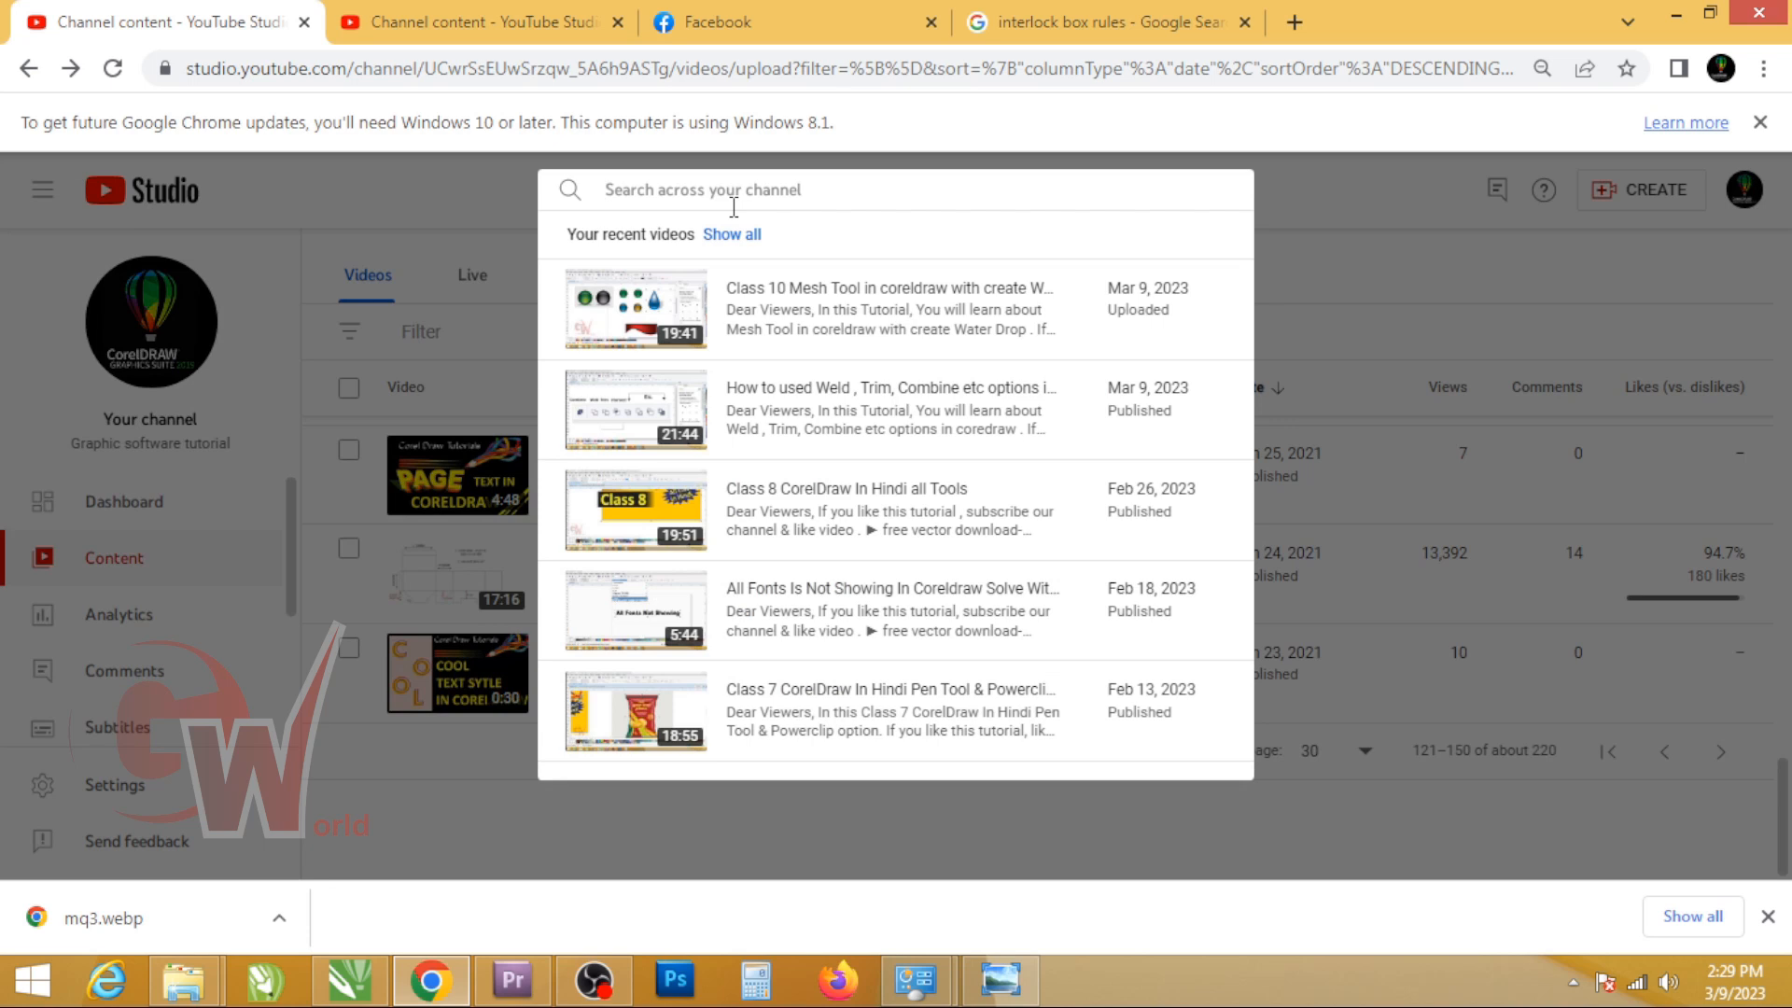
type("L")
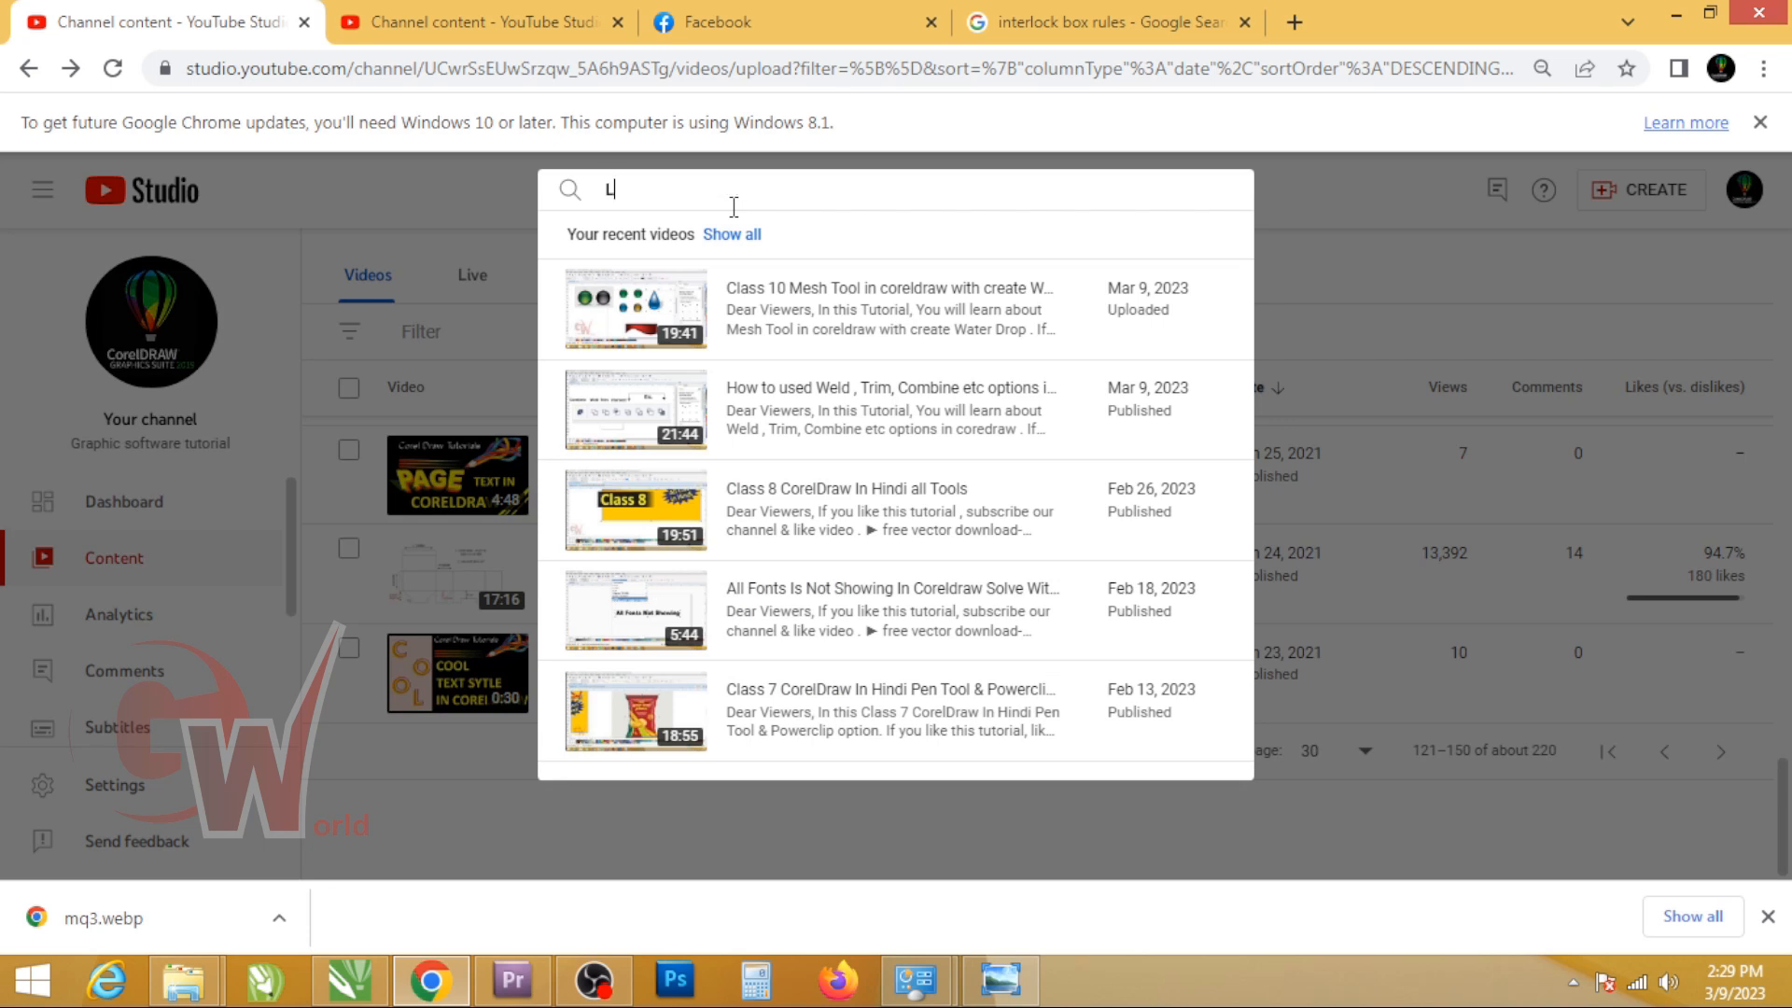
type("OCK")
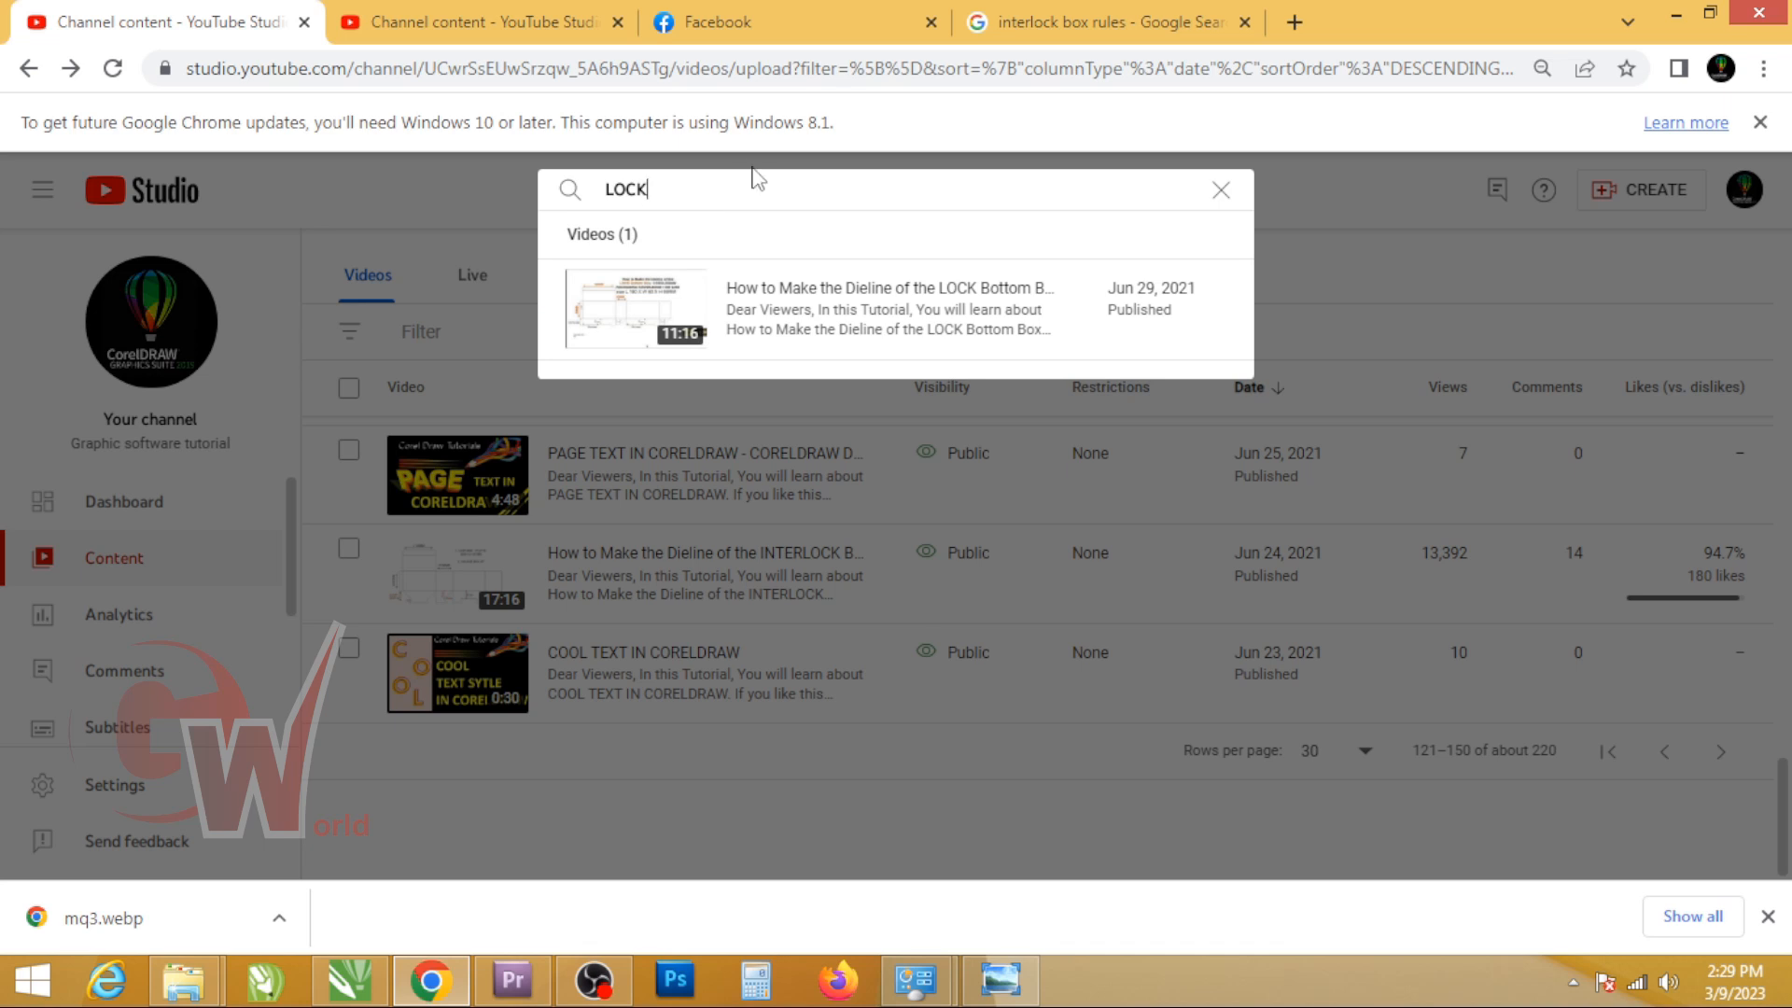
left_click(767, 296)
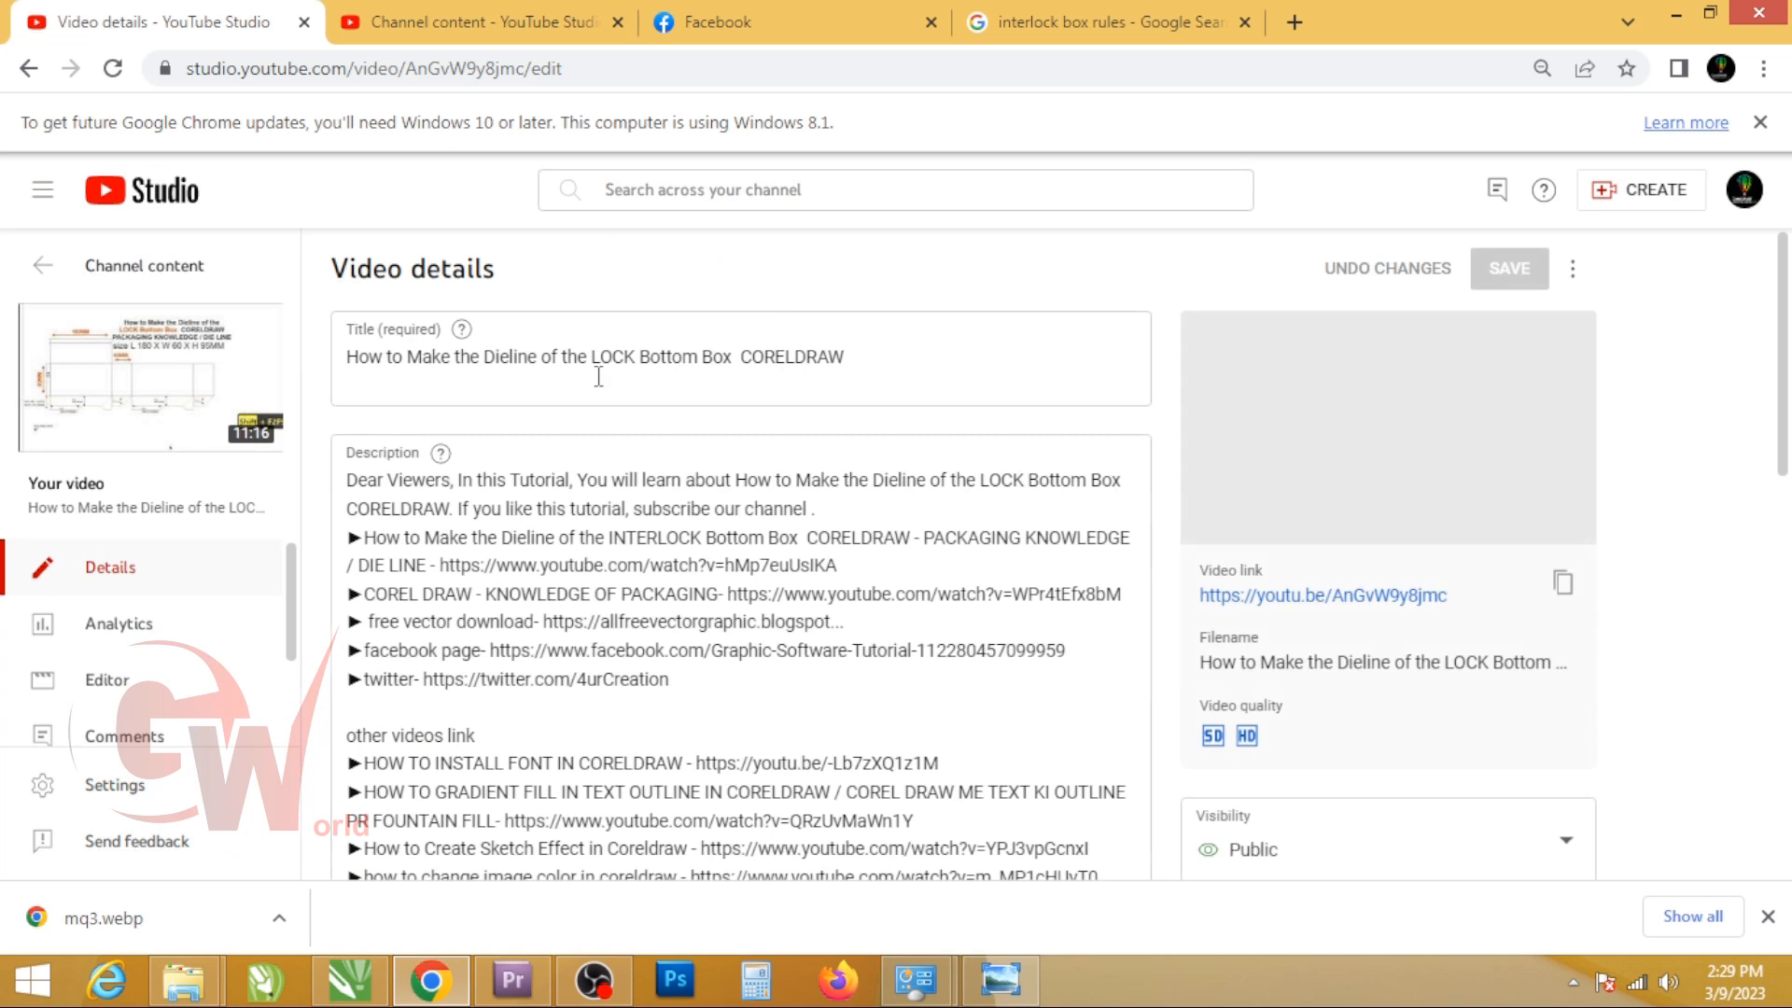
Step: Play the LOCK Bottom Box video on YouTube muted and jump ahead to the part dimensioning the lock flap
left_click(140, 385)
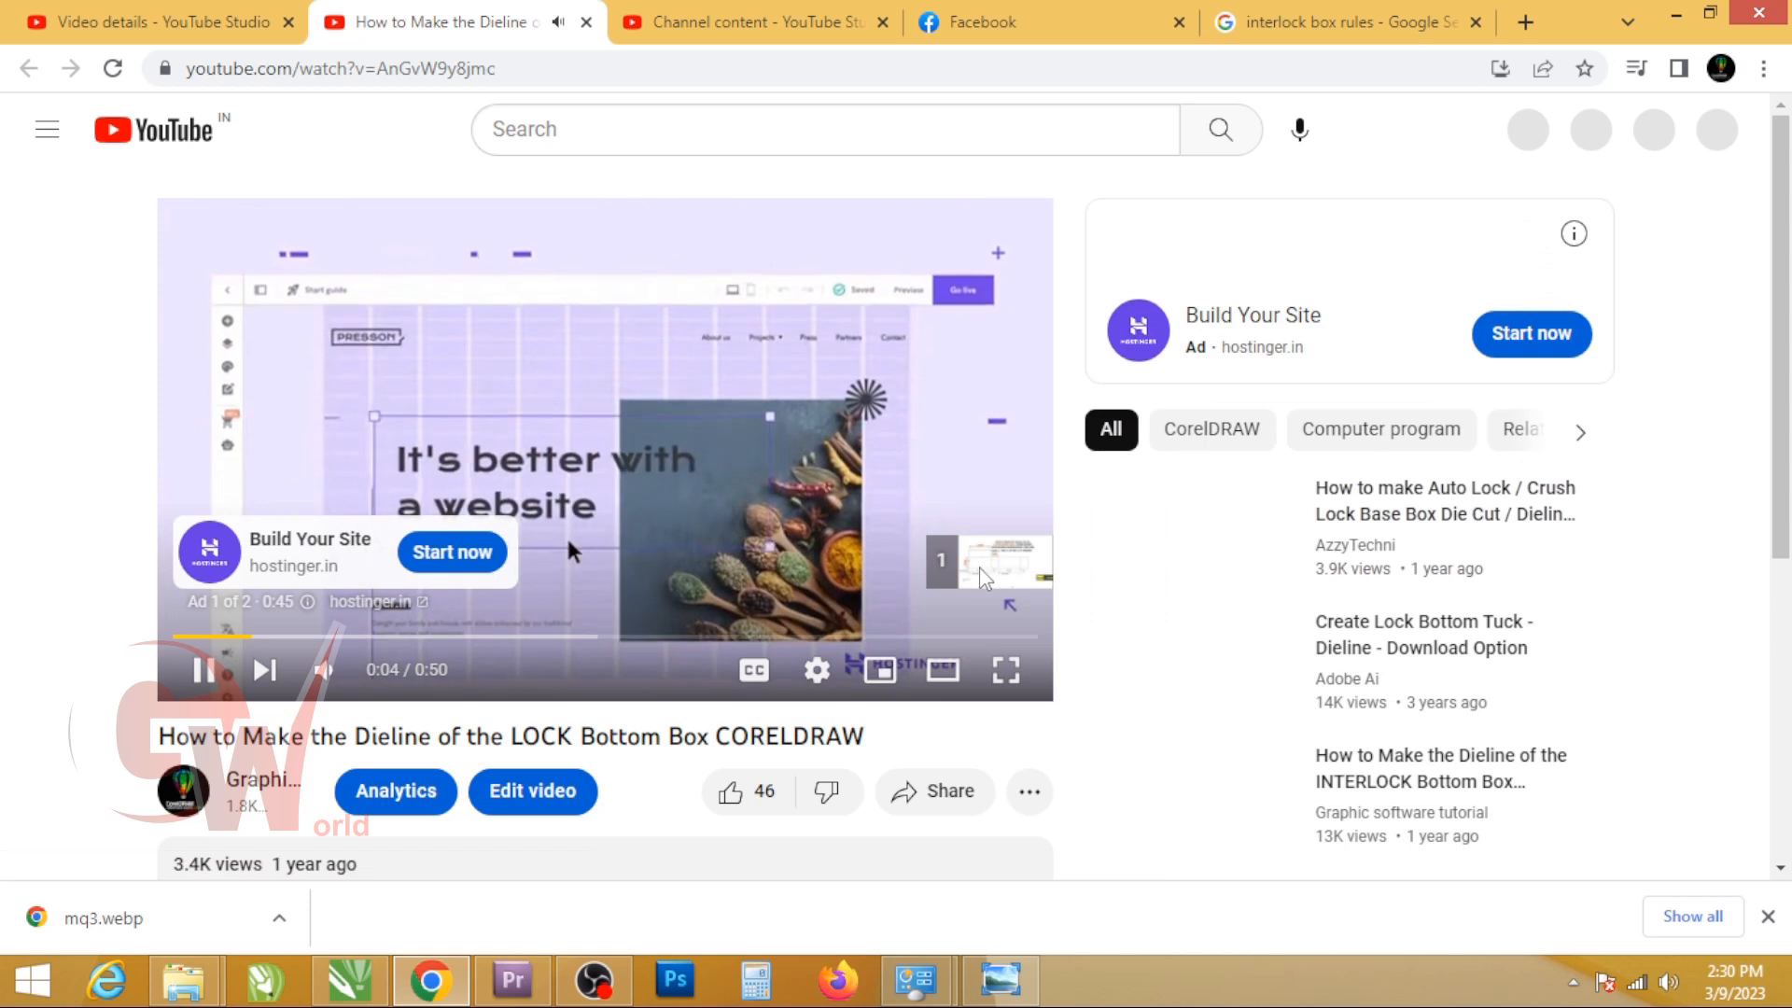
left_click(976, 562)
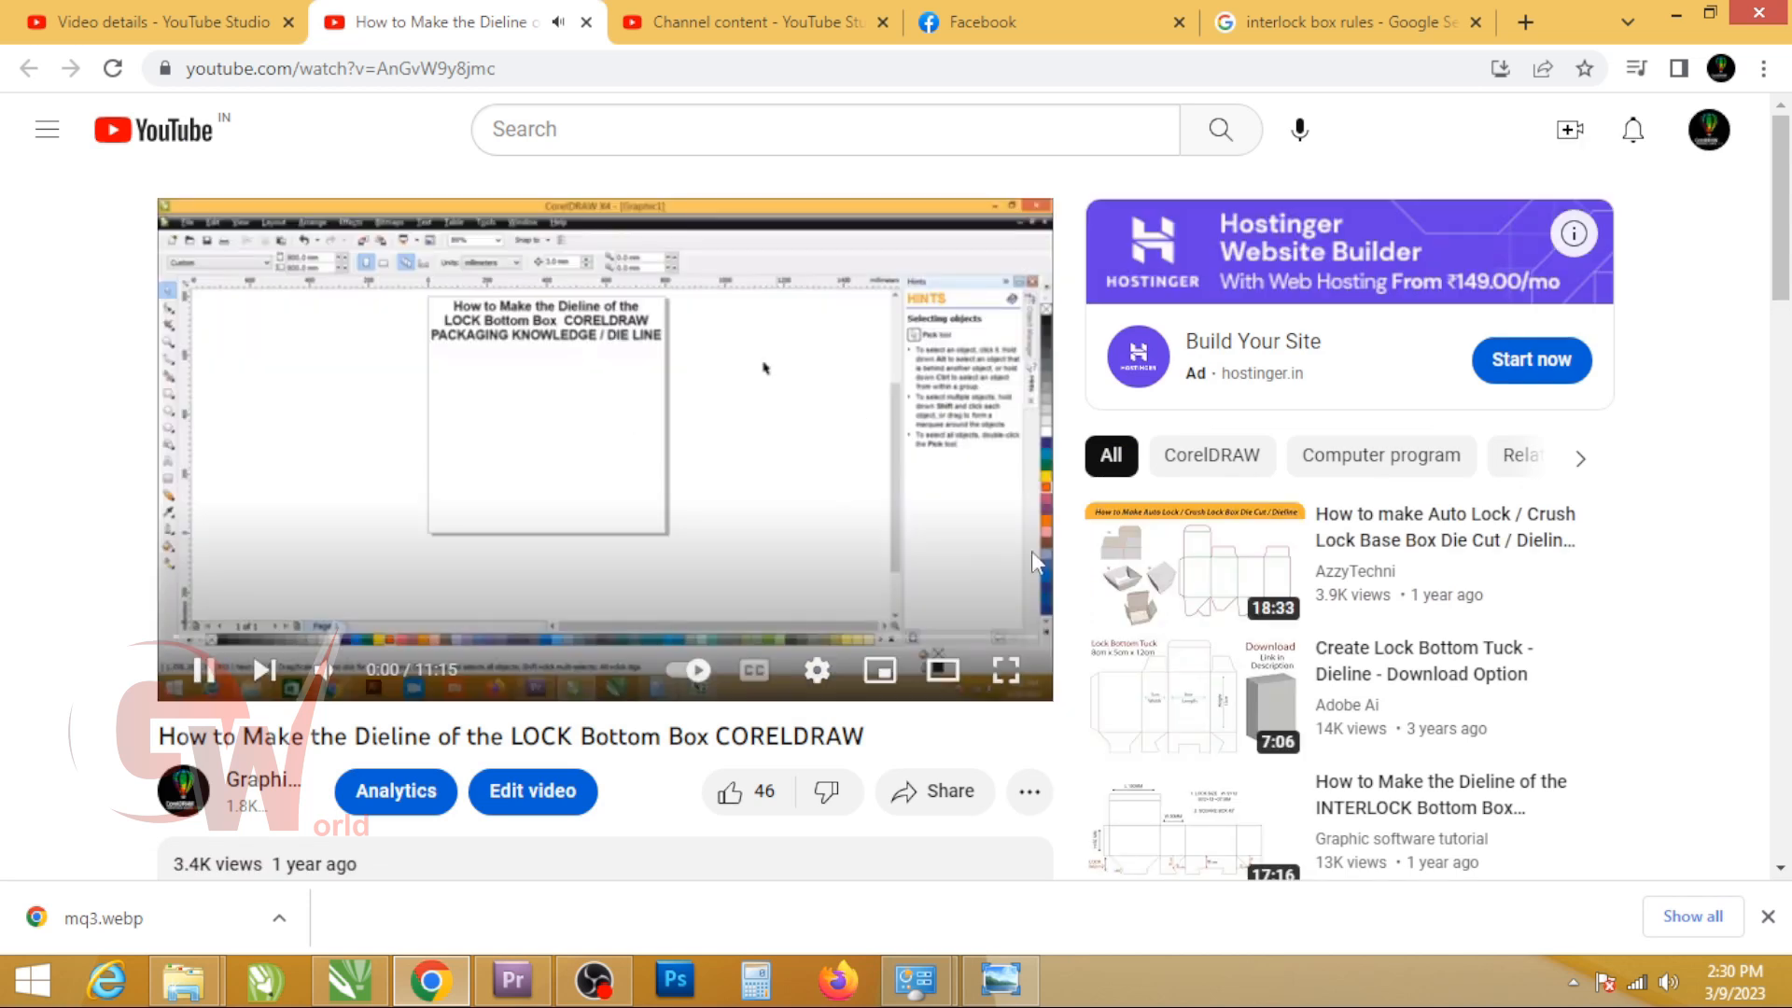
left_click(324, 677)
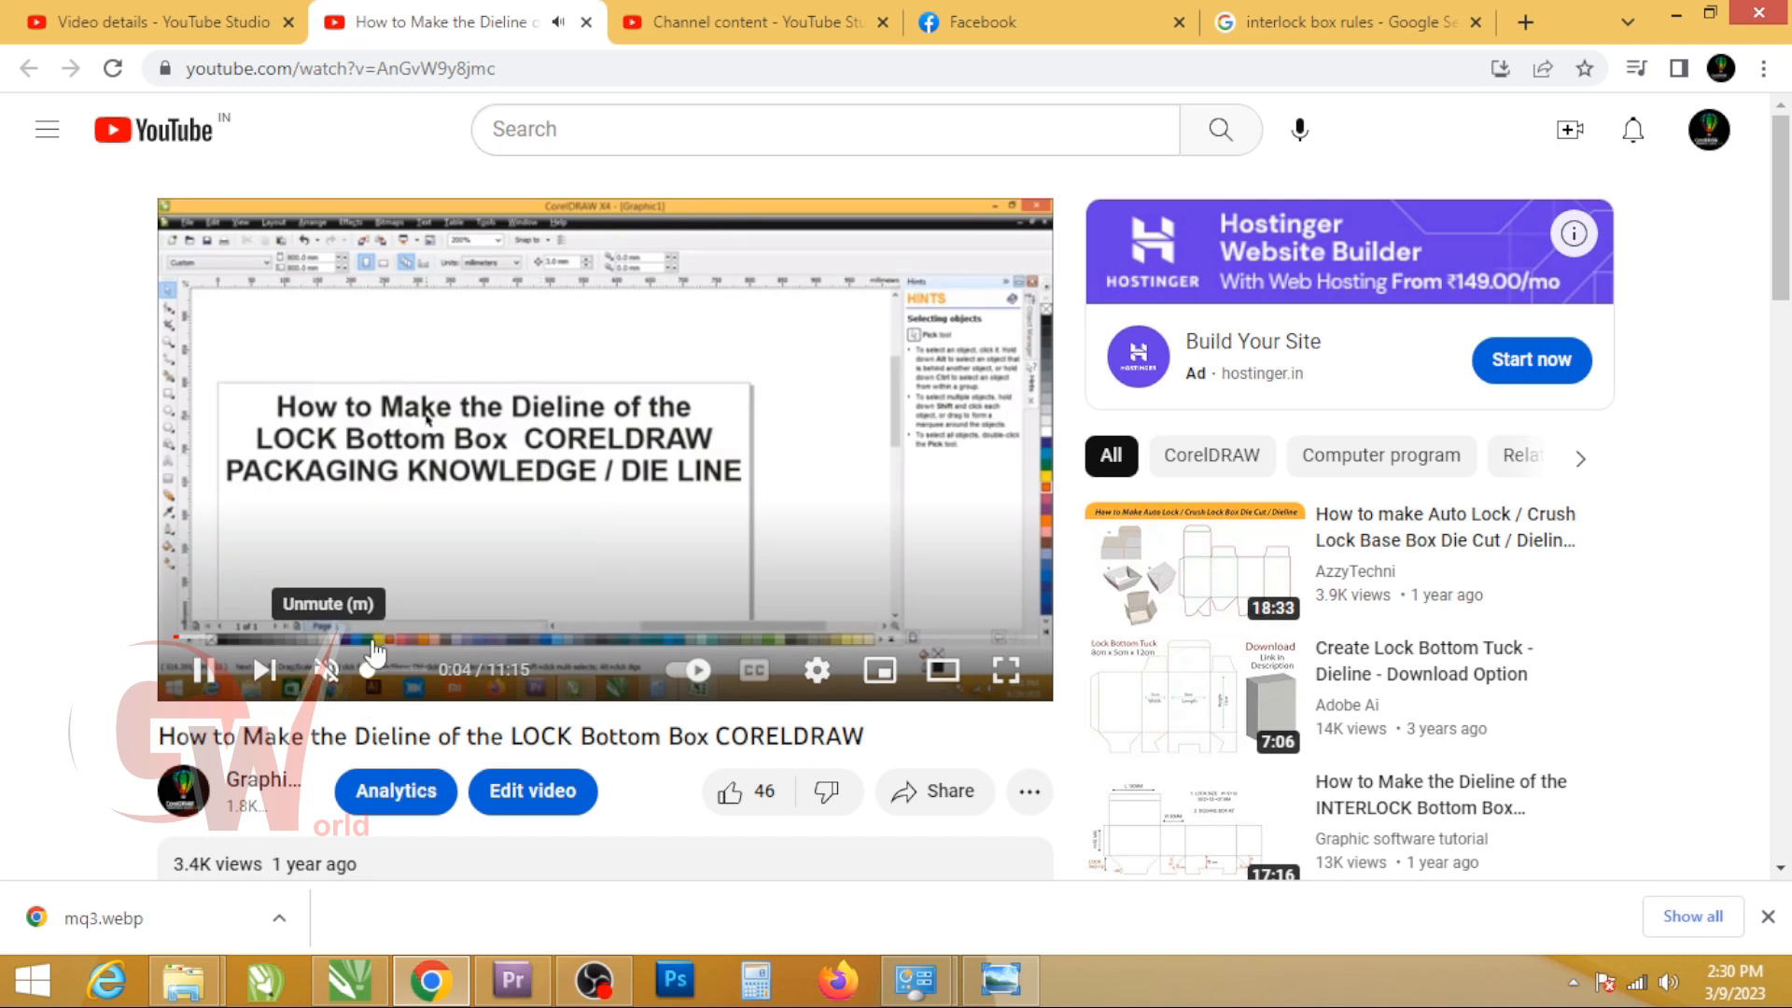
left_click(439, 638)
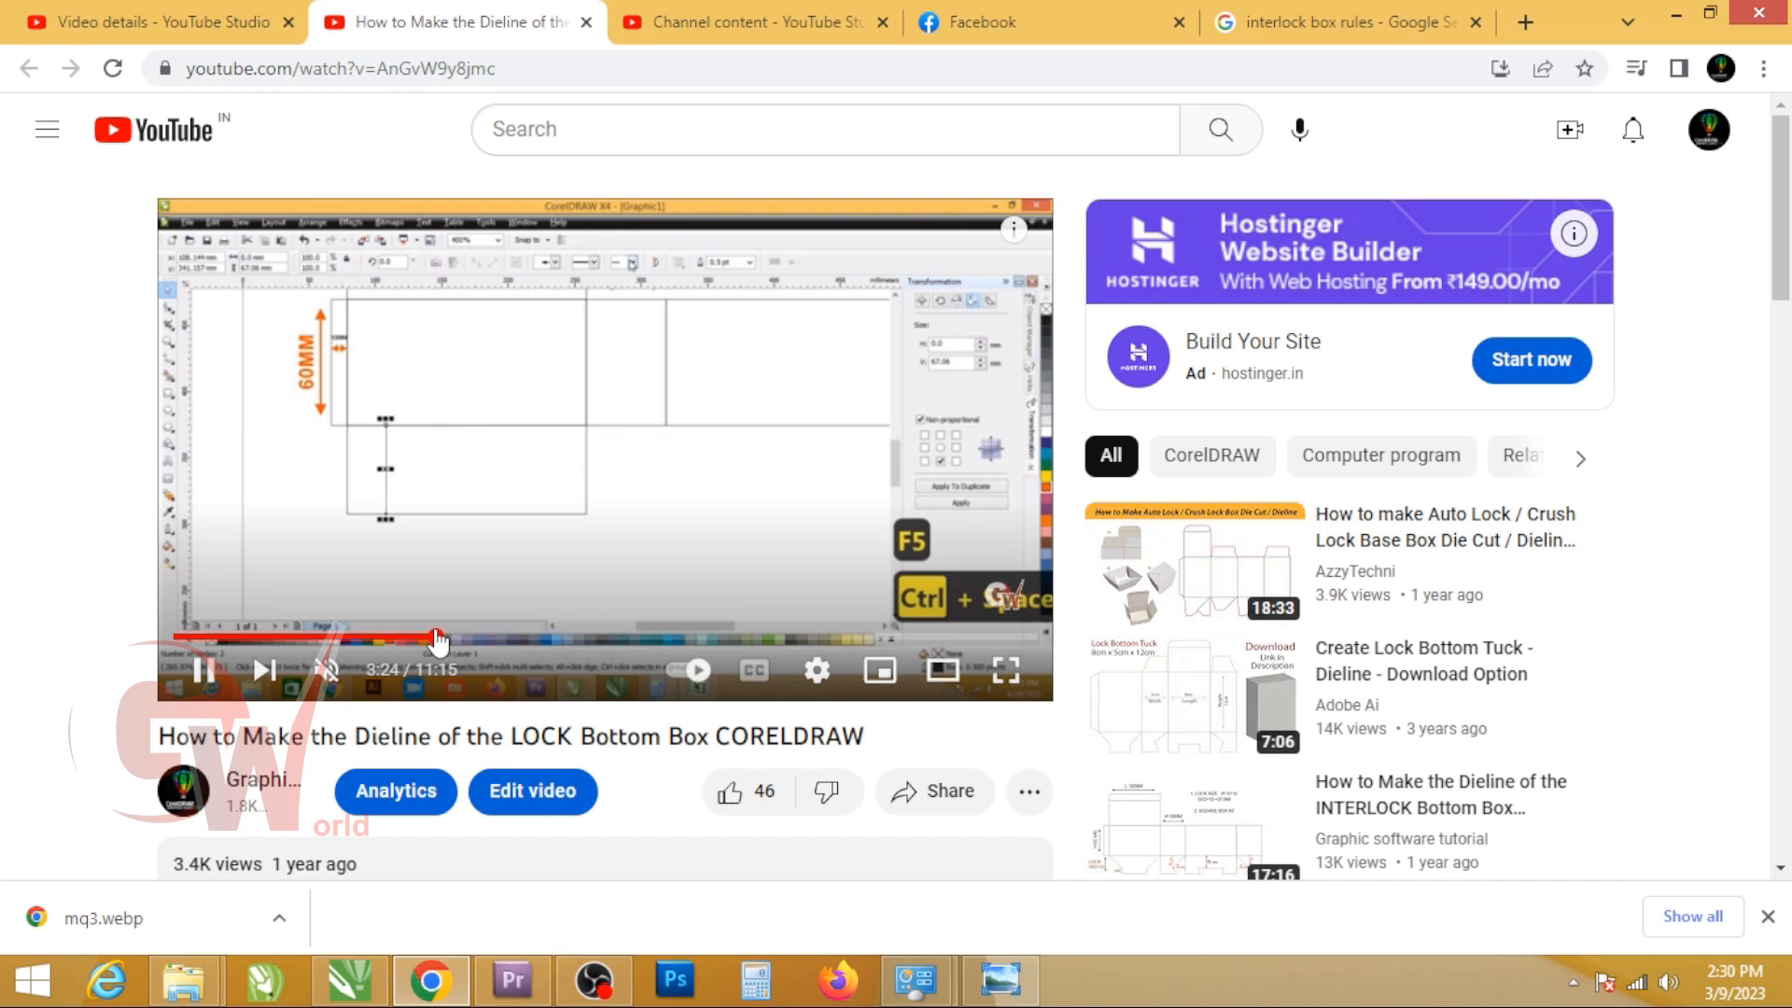
left_click_drag(441, 638, 509, 643)
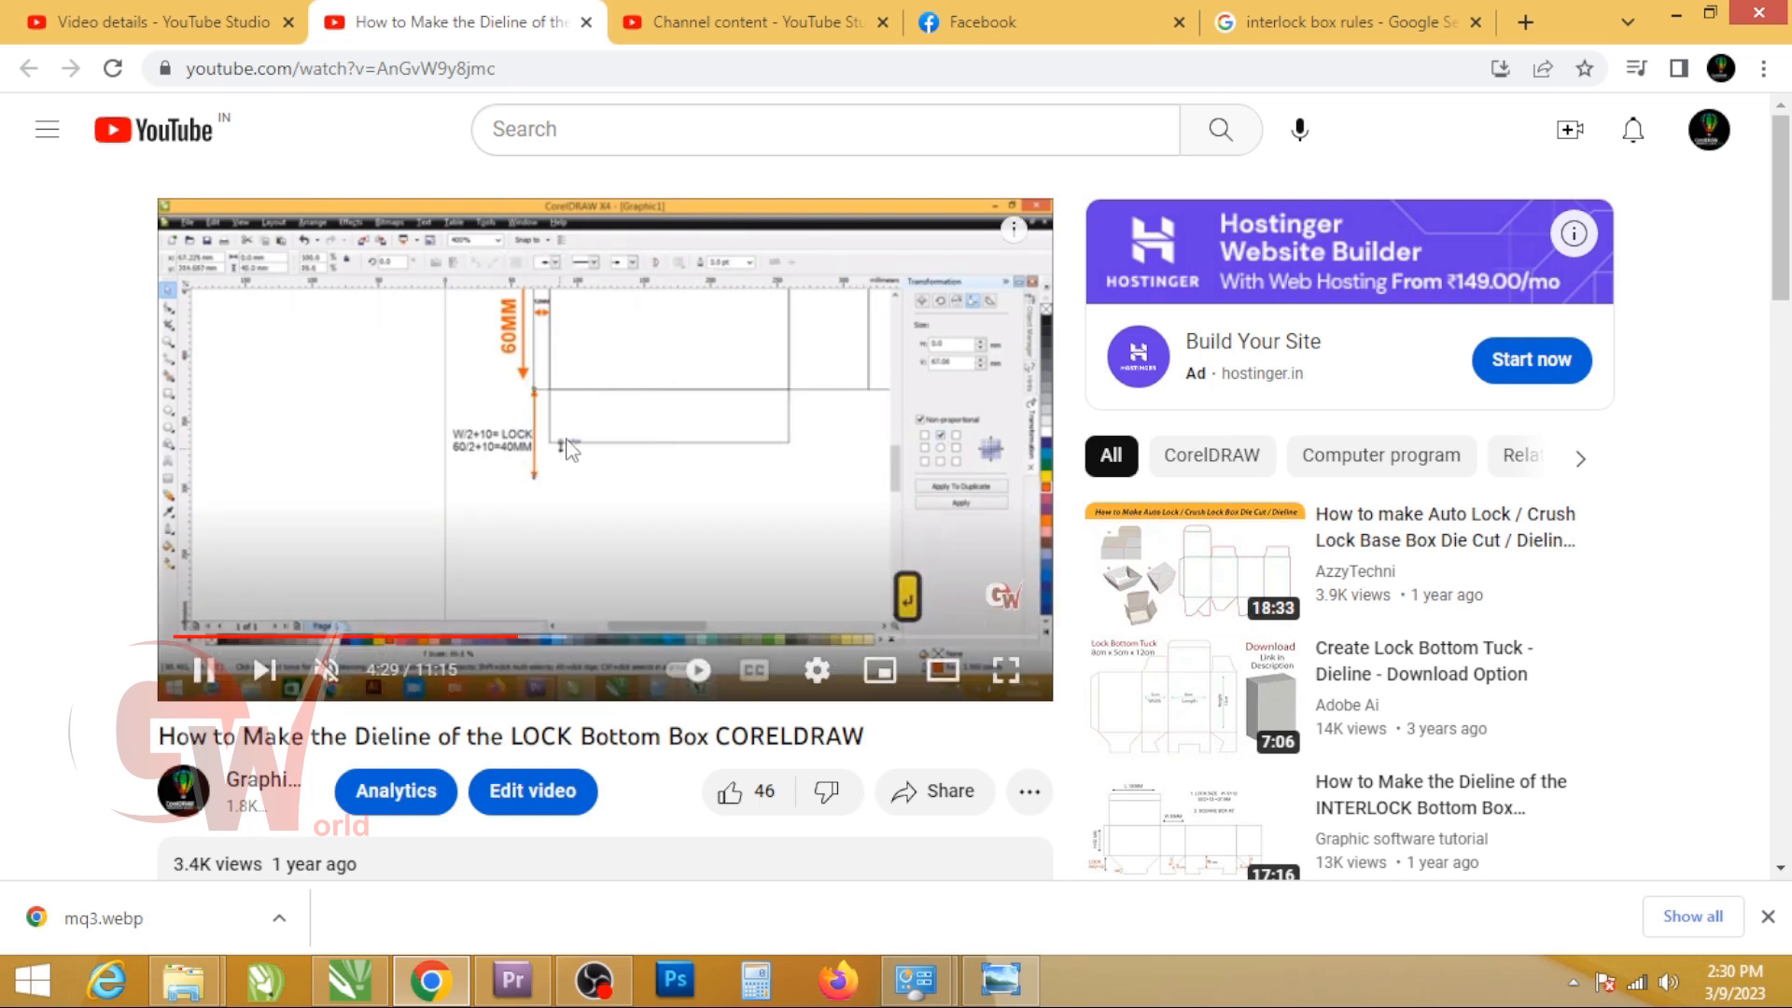
Step: Switch back to CorelDRAW and select the grouped interlock bottom dieline
left_click(361, 991)
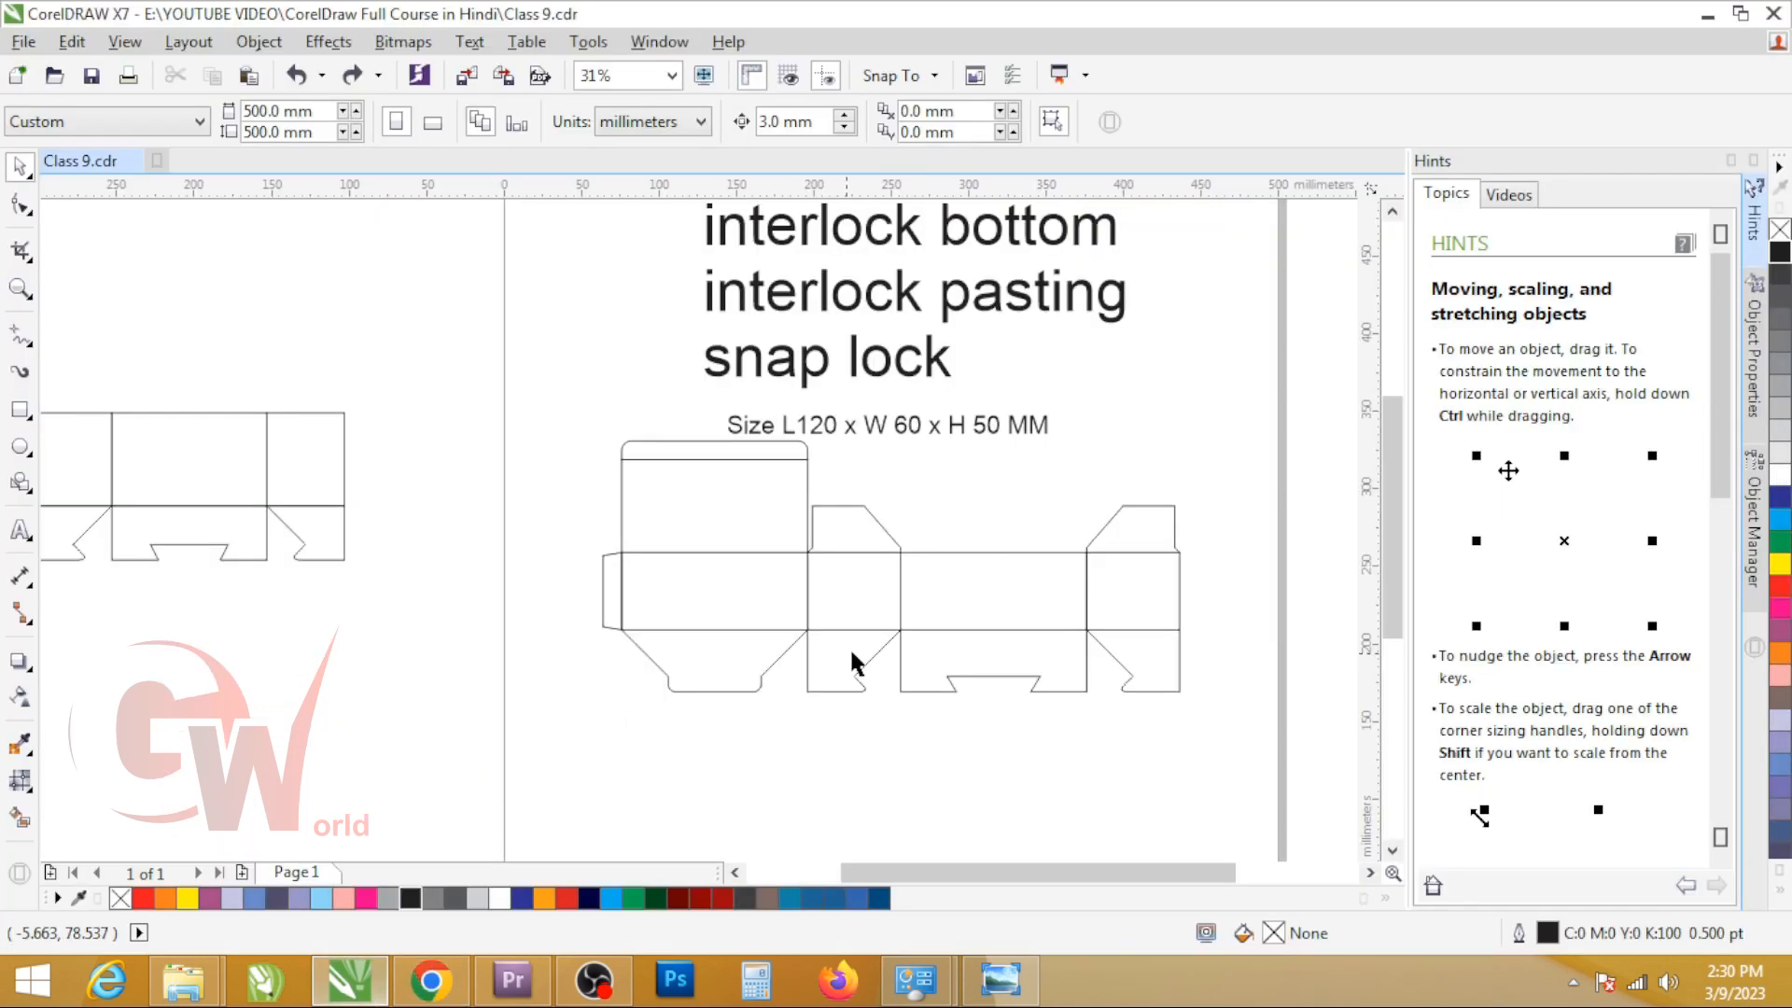
left_click(901, 595)
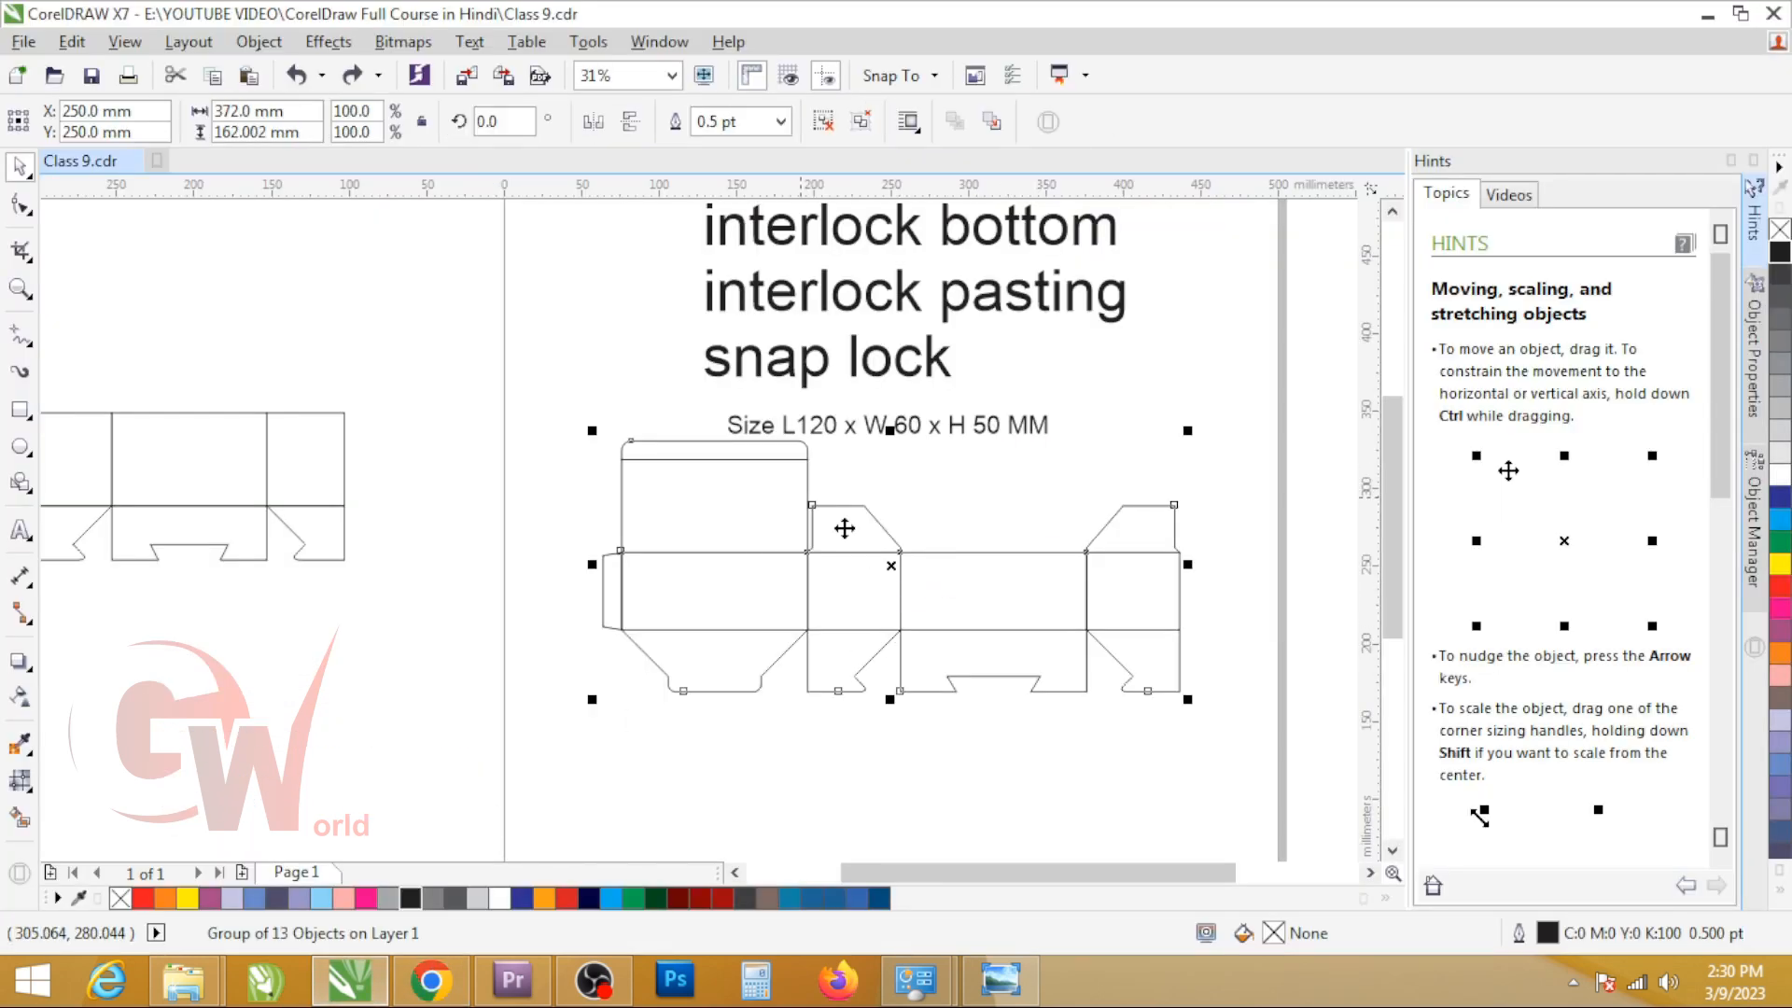